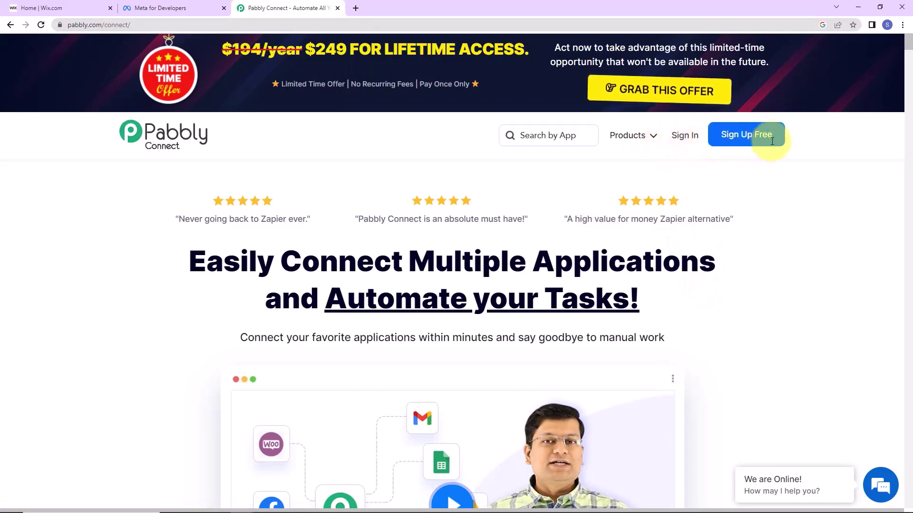
Sign in to the Pabbly account and launch Pabbly Connect from the All Apps page.
click(685, 138)
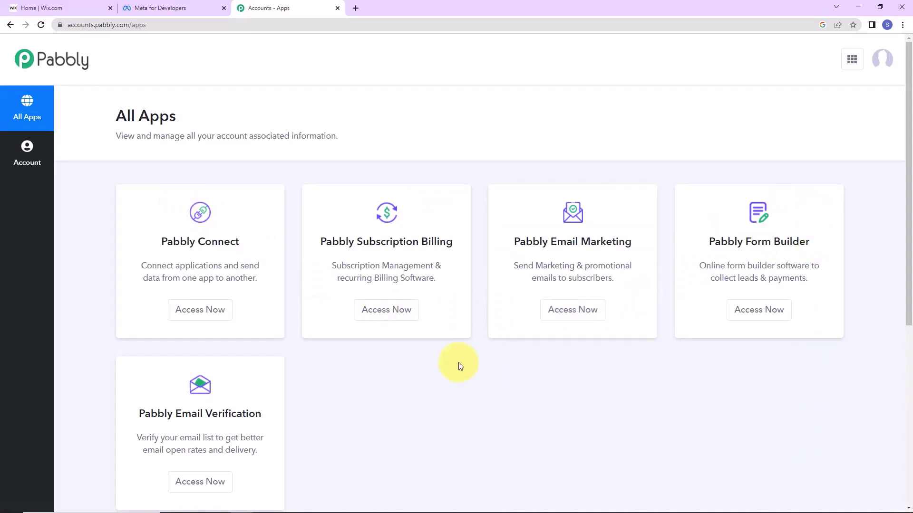
click(210, 311)
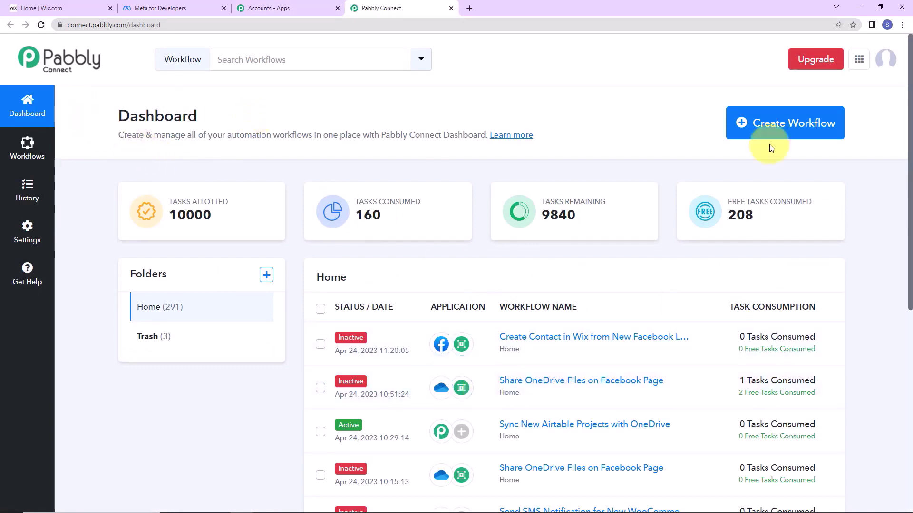
Create a workflow named 'Create Contact in Wix from New Facebook Lead Ads'.
click(776, 128)
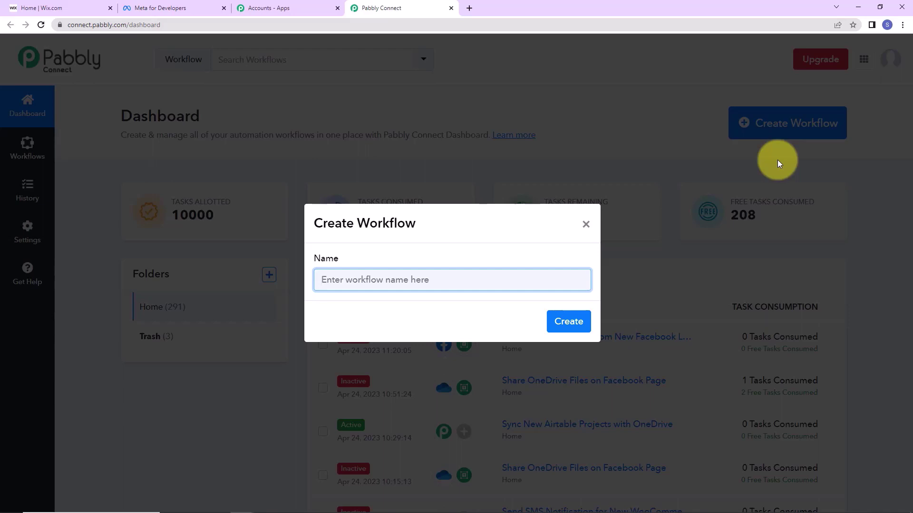
text(Create Contact in Wix from New Facebook Lead Ads)
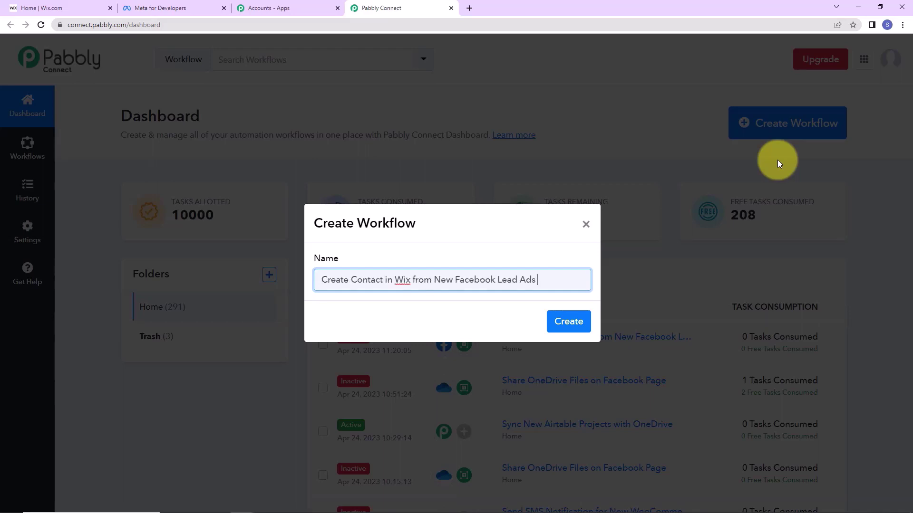
click(567, 322)
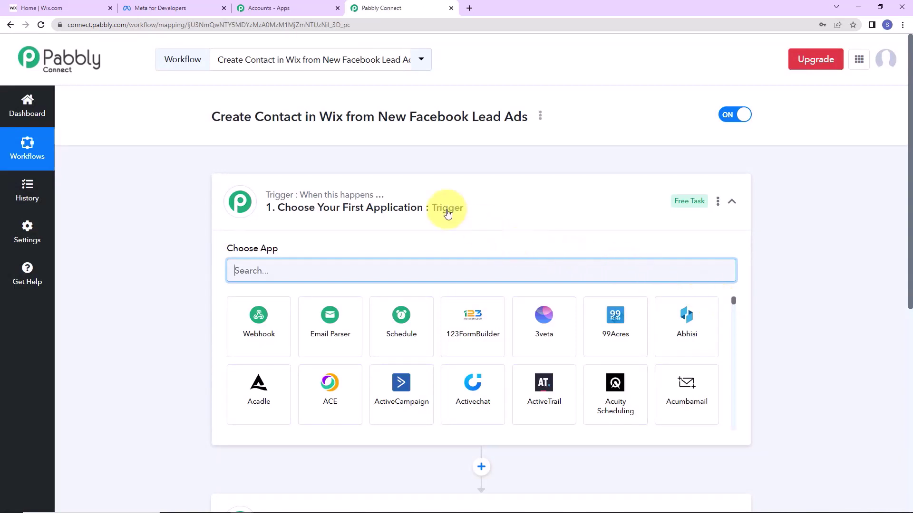
Set the trigger to Facebook Lead Ads with the New Lead (Instant) event.
scroll(442, 237, down, 2)
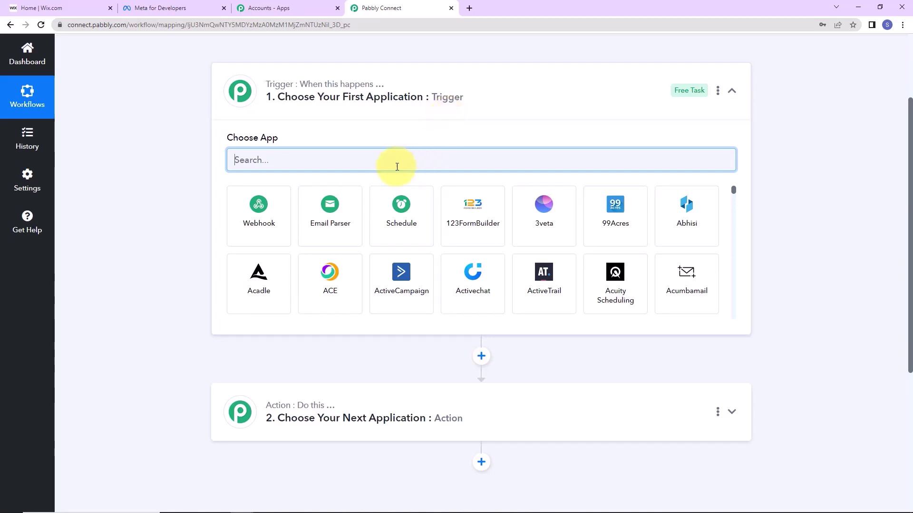
text(faceb)
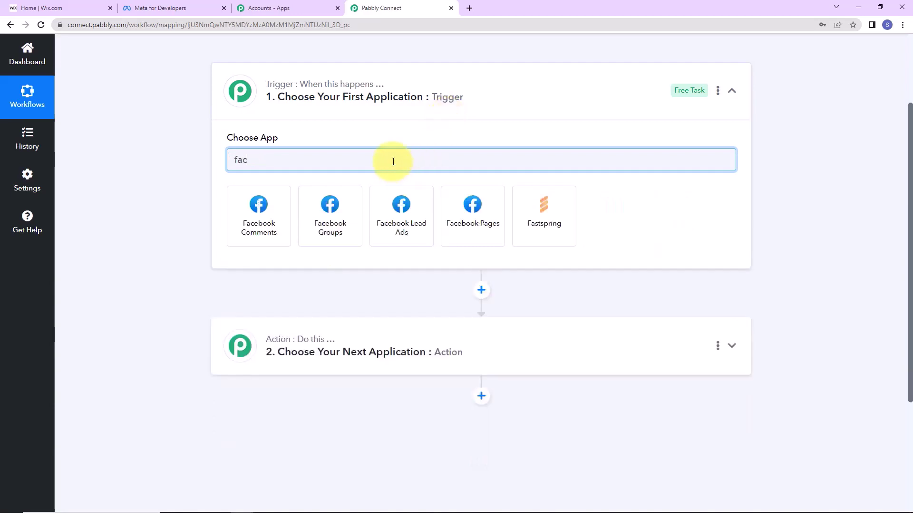
click(412, 225)
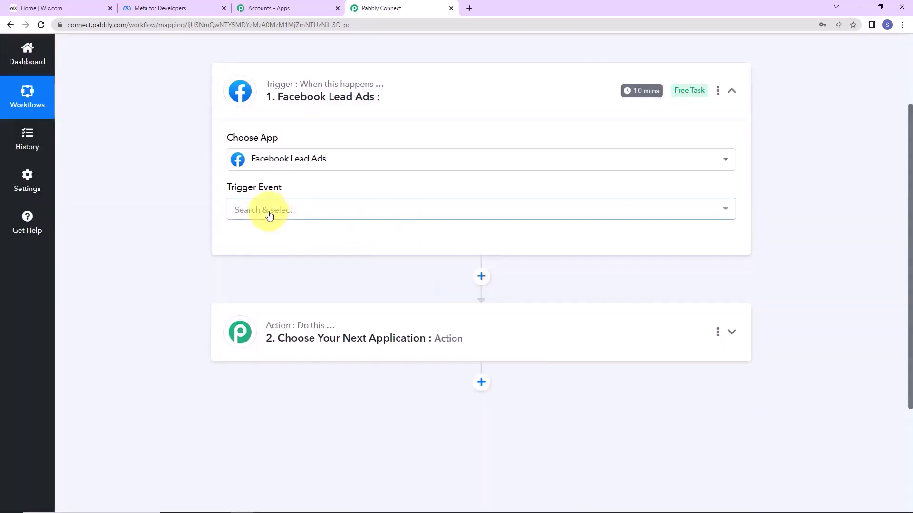
click(269, 215)
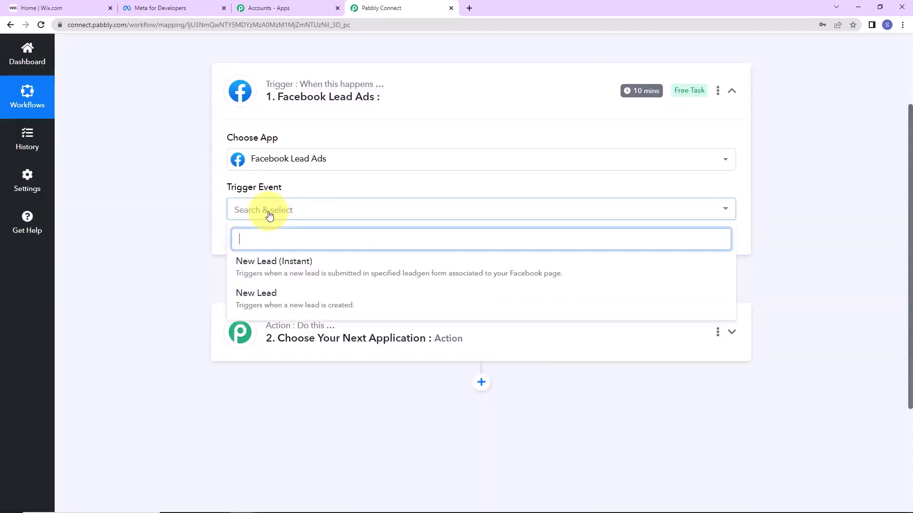
click(277, 269)
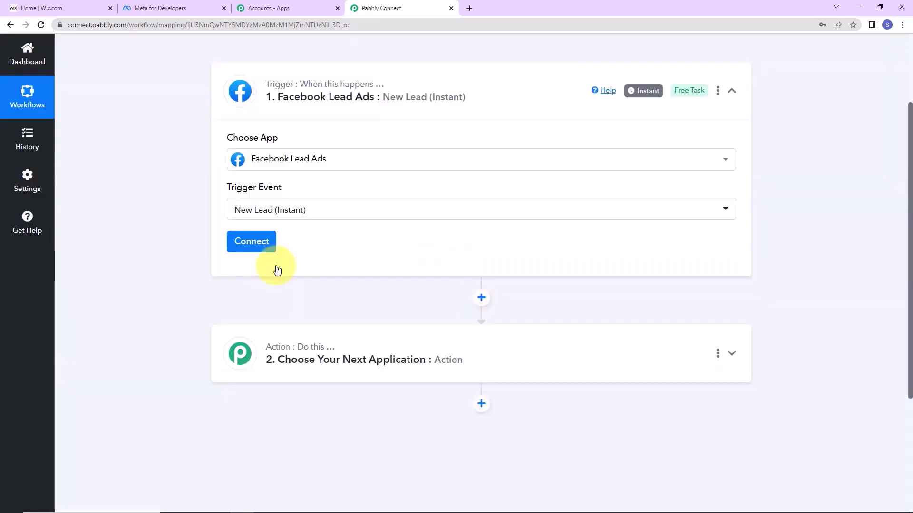
Add and authorize a new Facebook Lead Ads connection for page XYZ Life Insurance.
click(257, 245)
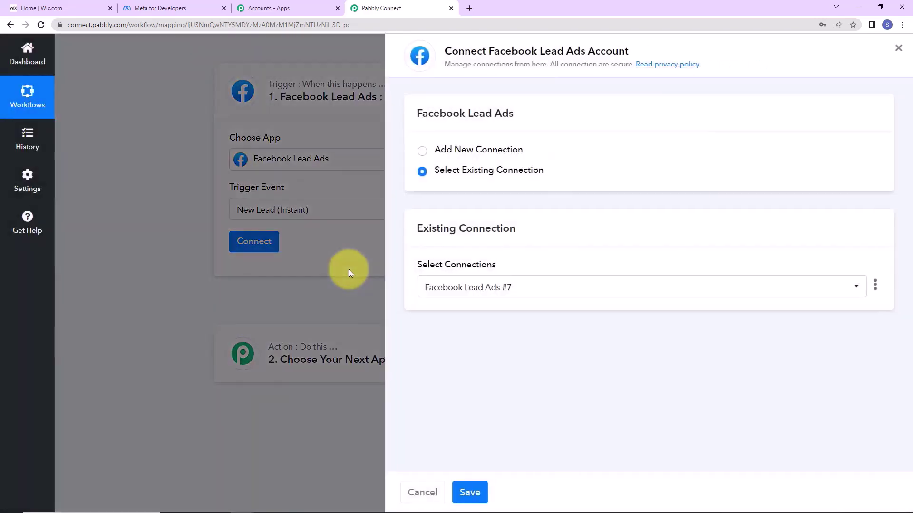
drag(490, 49, 637, 49)
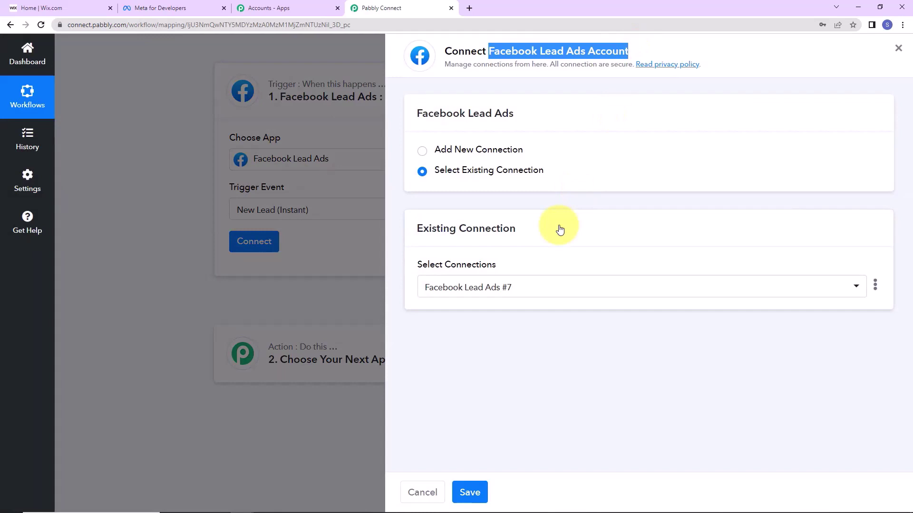
click(422, 150)
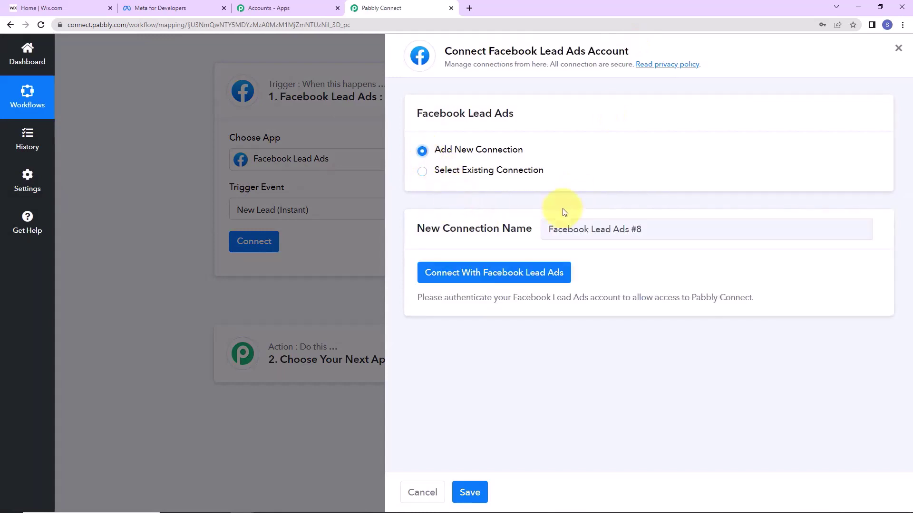
click(470, 272)
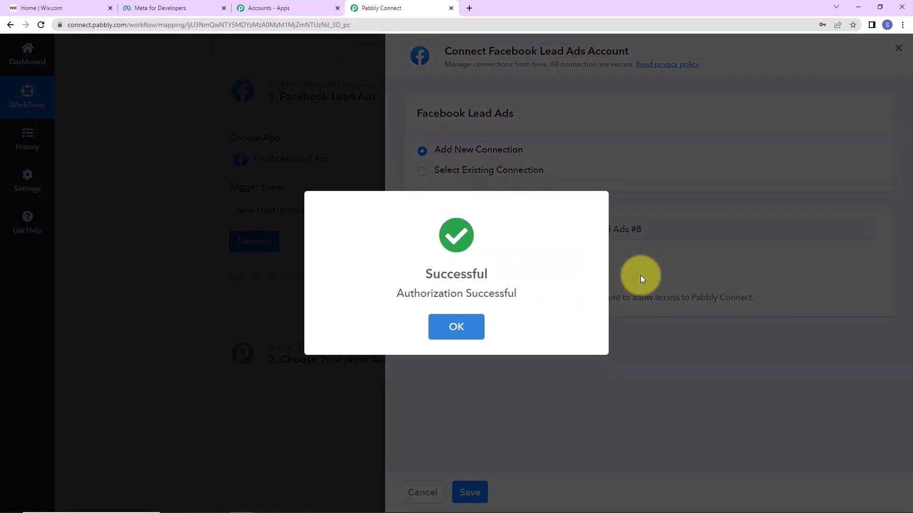
click(456, 323)
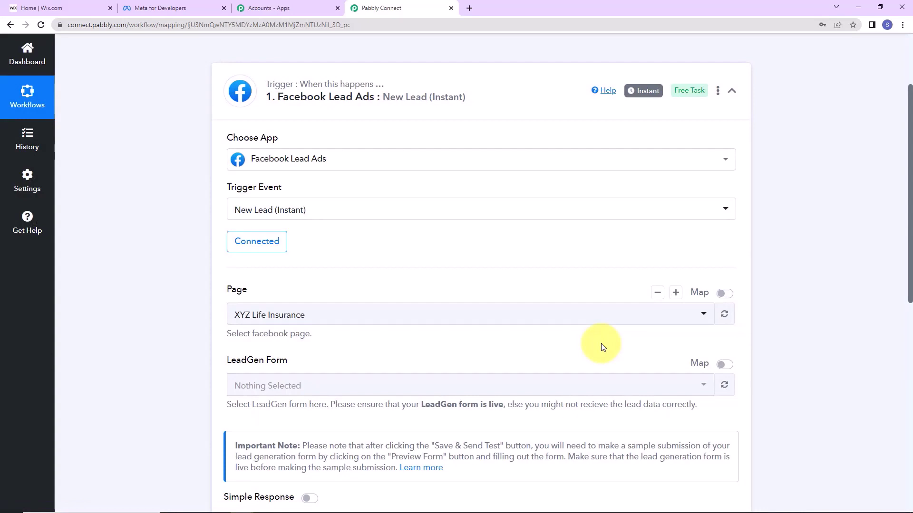
scroll(356, 237, down, 2)
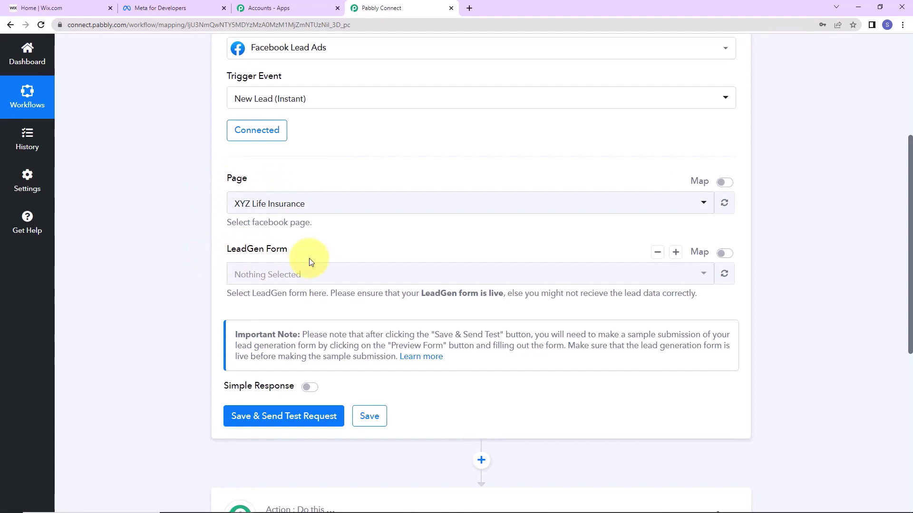
click(157, 8)
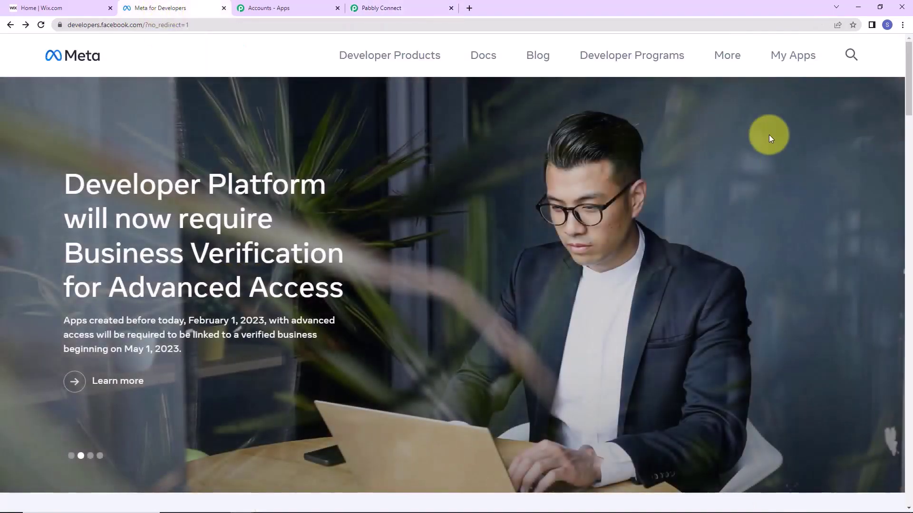
Open the Lead Ads Testing Tool from the Meta for Developers tools page.
click(791, 56)
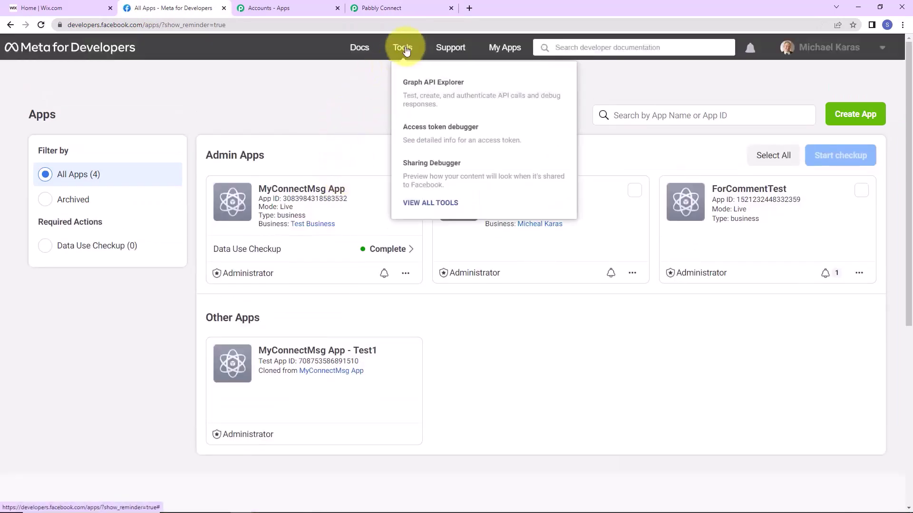
click(406, 50)
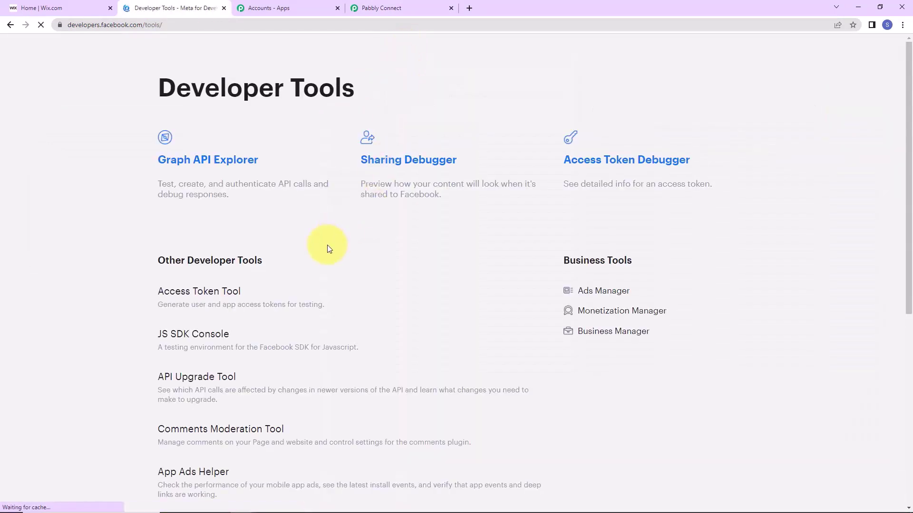
scroll(309, 285, down, 4)
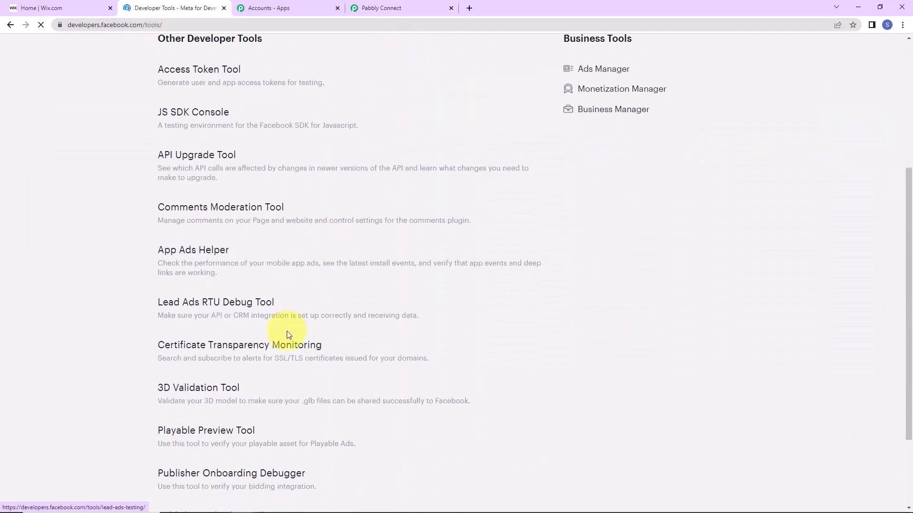
click(208, 300)
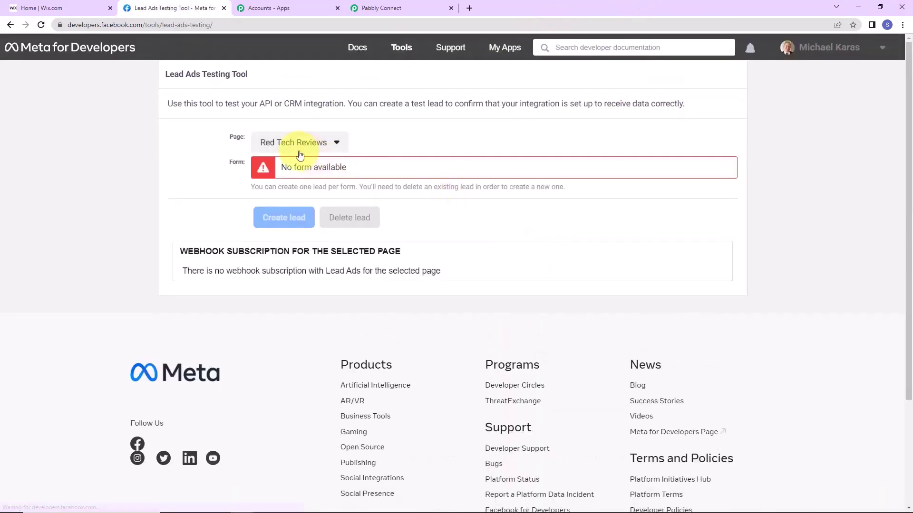
Select the Pabbly Connect page in the testing tool and preview its lead form.
click(337, 144)
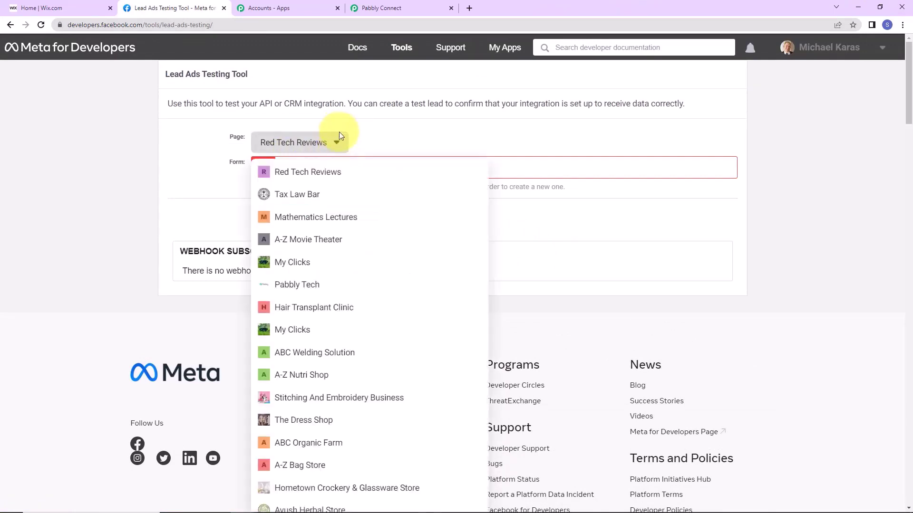
key(ctrl+f)
text(pa)
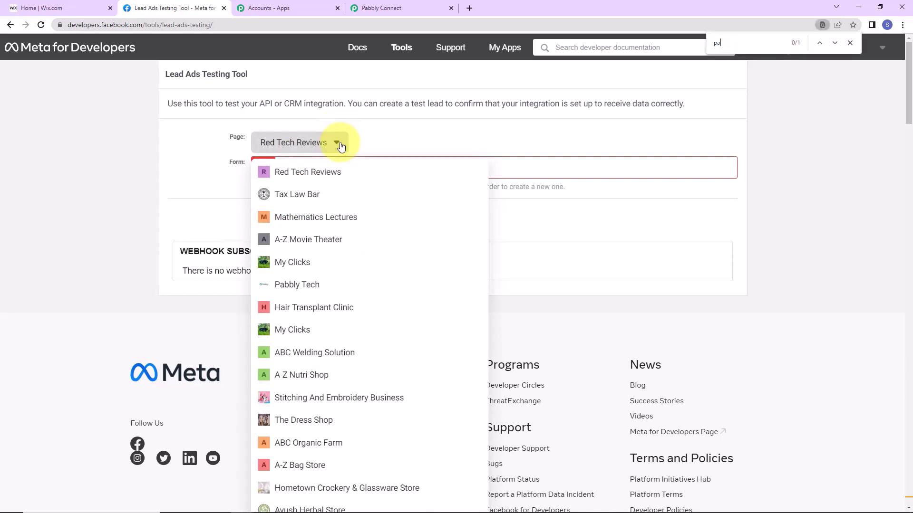
text(bbly C)
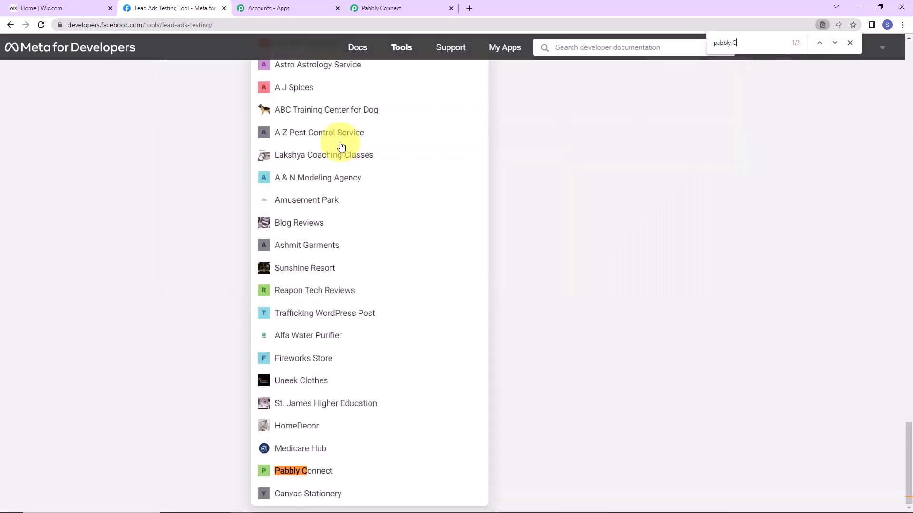
click(330, 478)
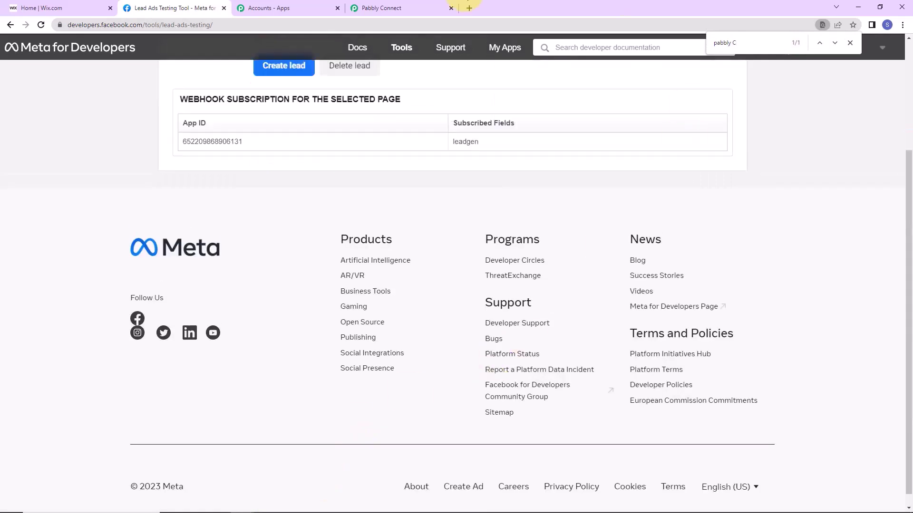
scroll(367, 168, up, 3)
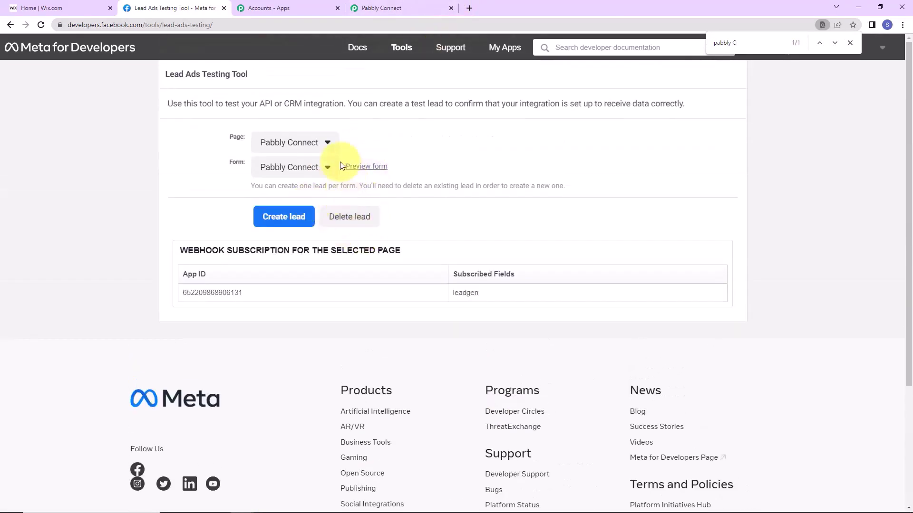
click(366, 167)
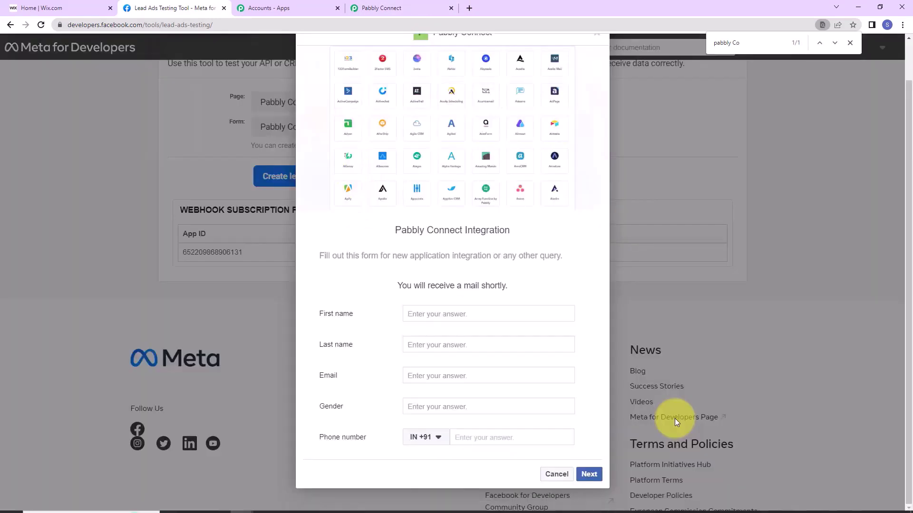
scroll(675, 419, down, 1)
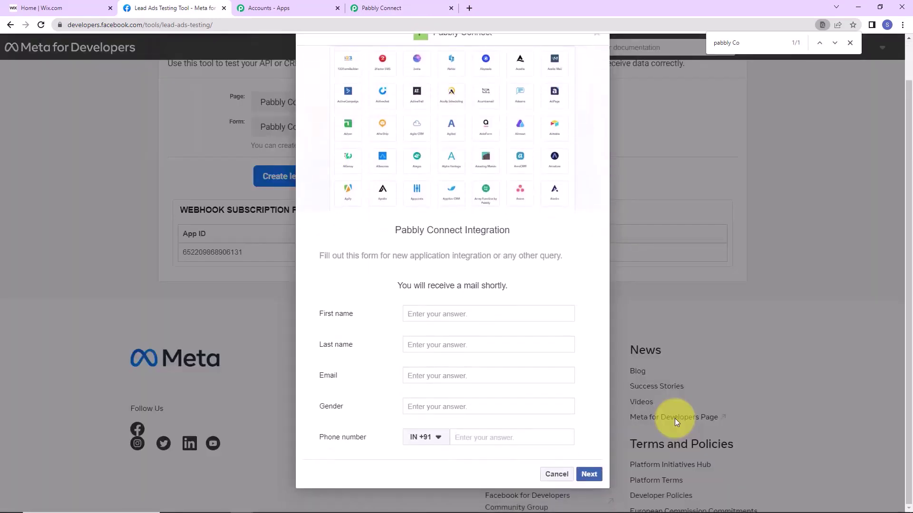
click(406, 11)
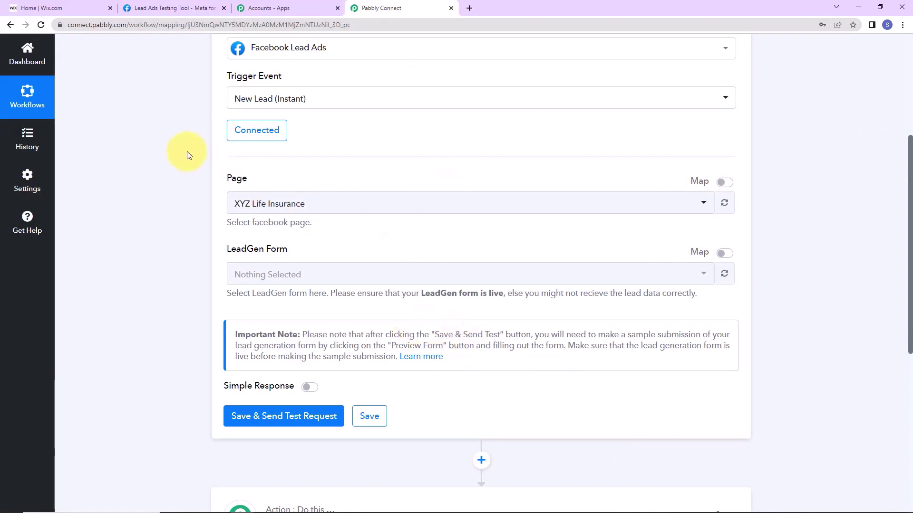
Set the trigger's page to Pabbly Connect, then save and send a test request.
click(331, 204)
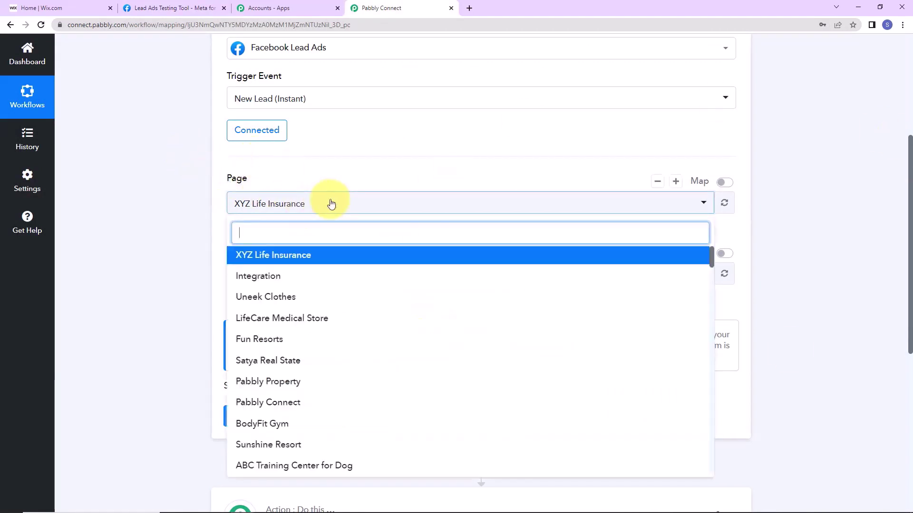
text(Pabbl)
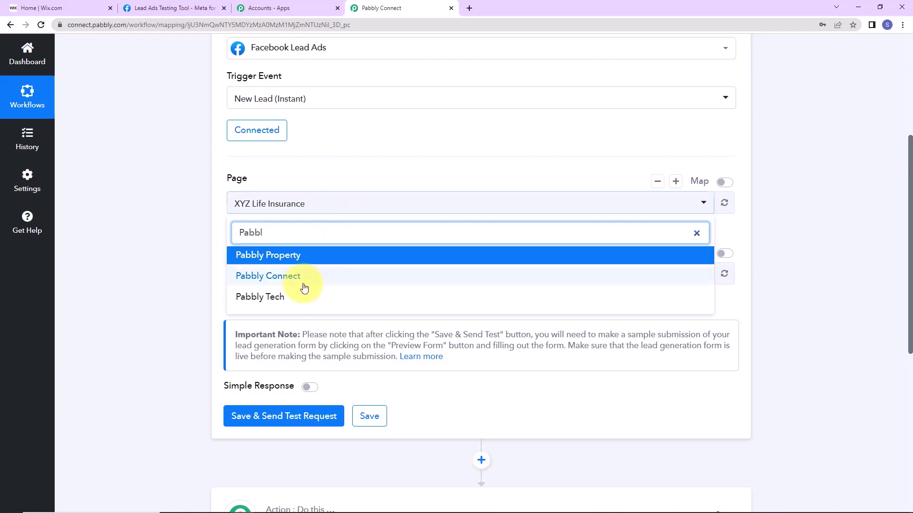
click(304, 288)
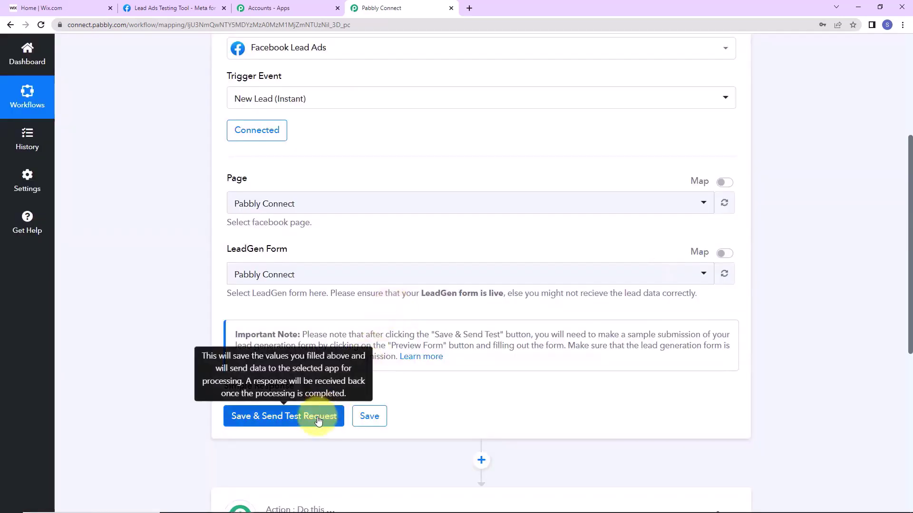
click(315, 416)
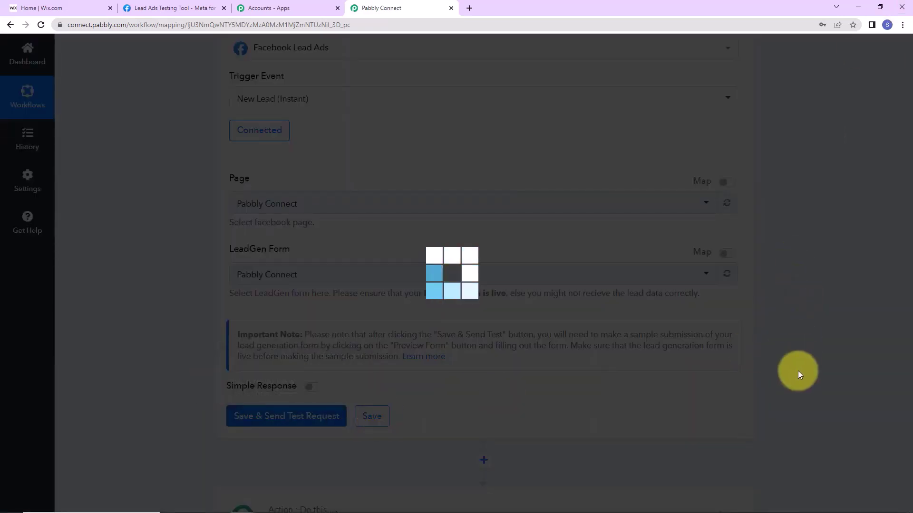
scroll(785, 360, down, 2)
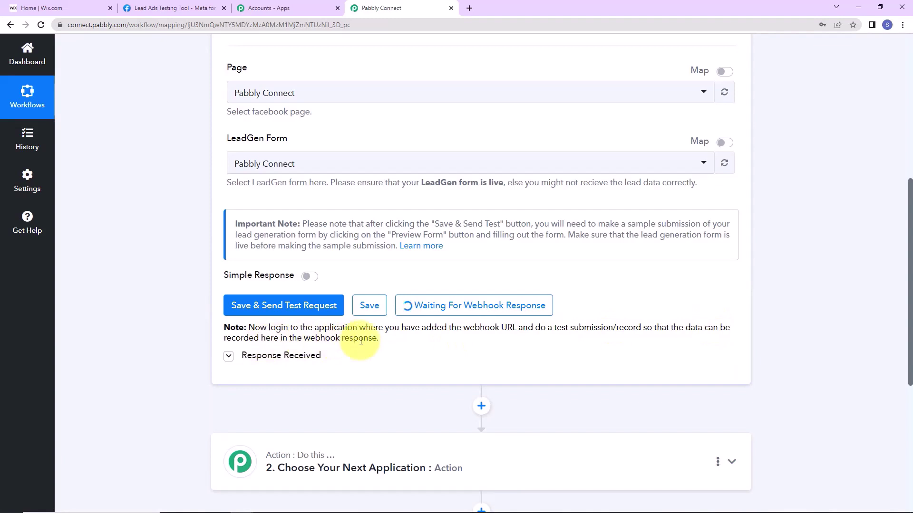
click(195, 8)
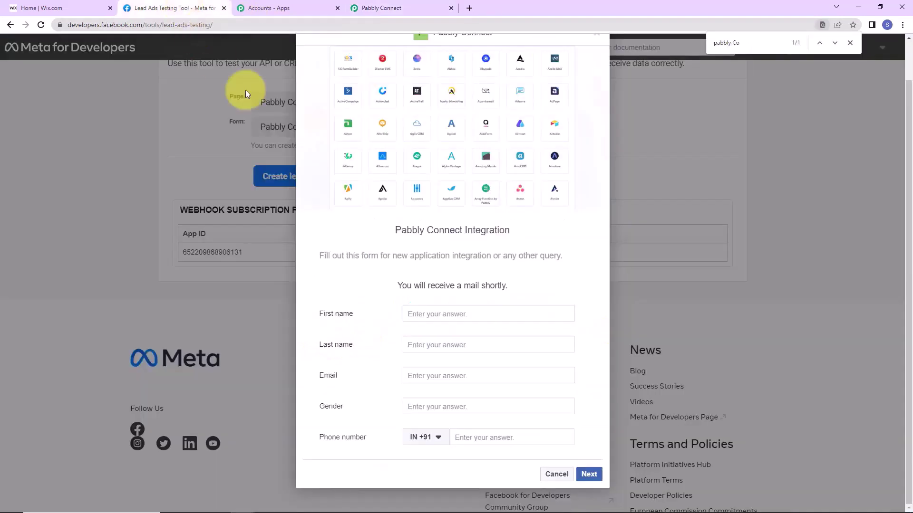
Fill the preview form with a sample name, e-mail, gender Male and phone number, then submit.
click(469, 312)
text(Ne)
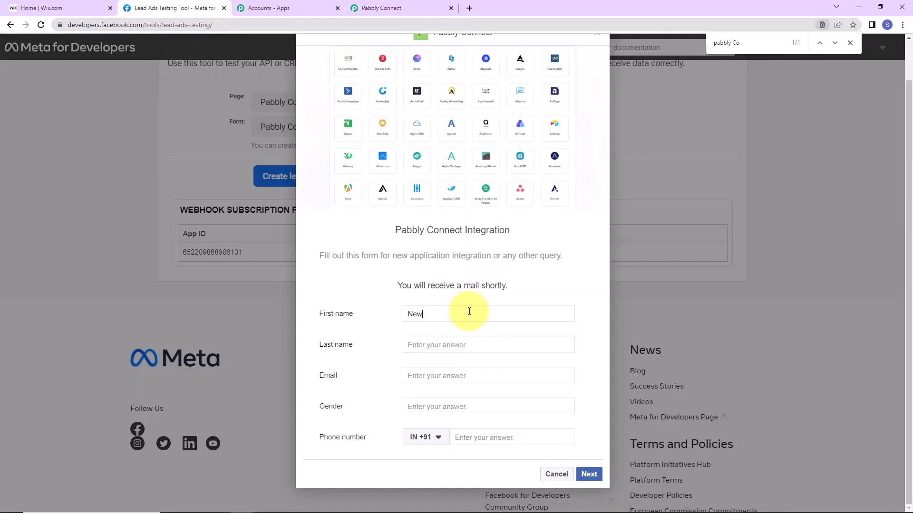
text(User123)
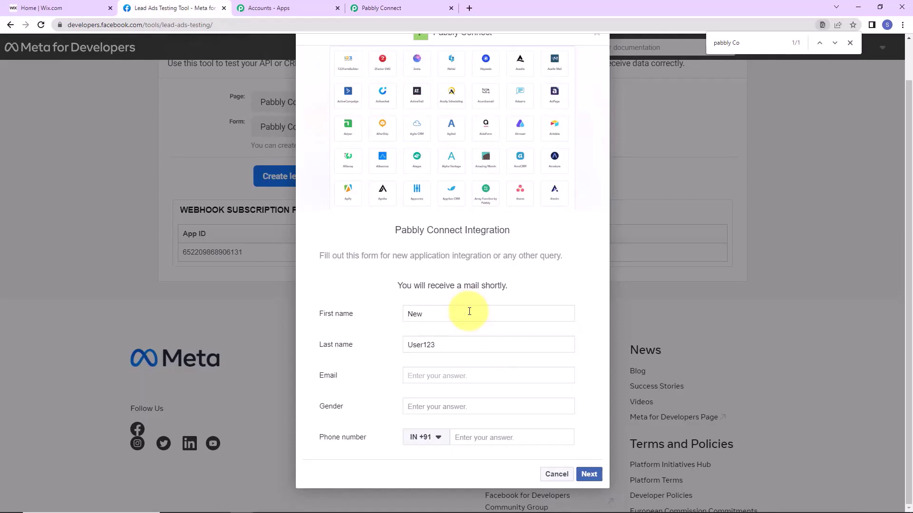
key(Tab)
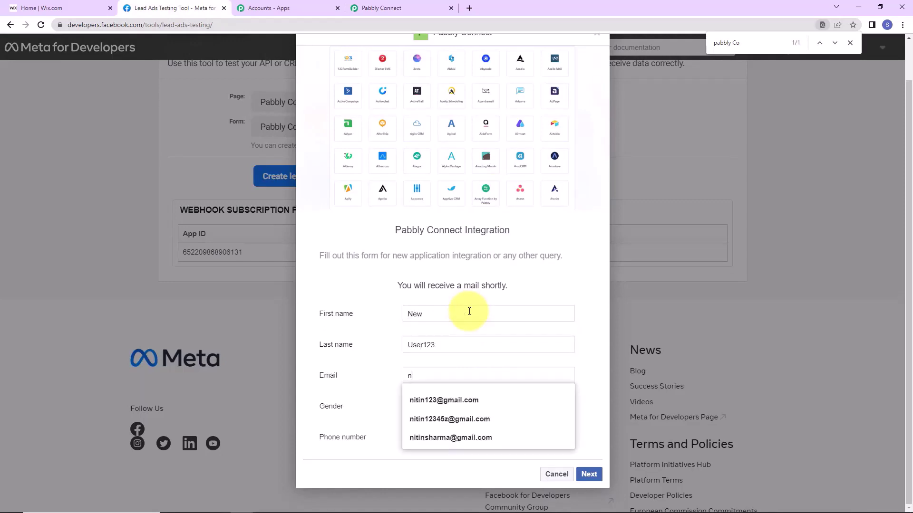
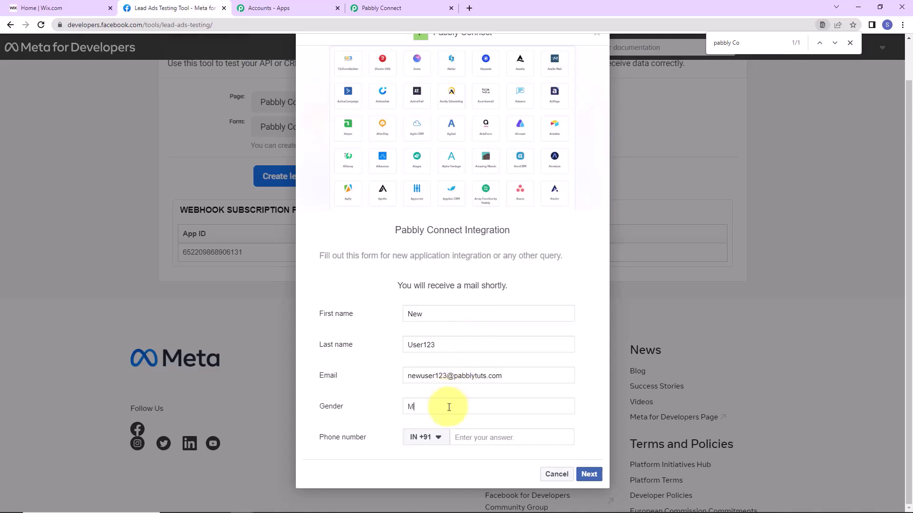
text(Male)
click(444, 428)
click(480, 437)
key(ctrl+v)
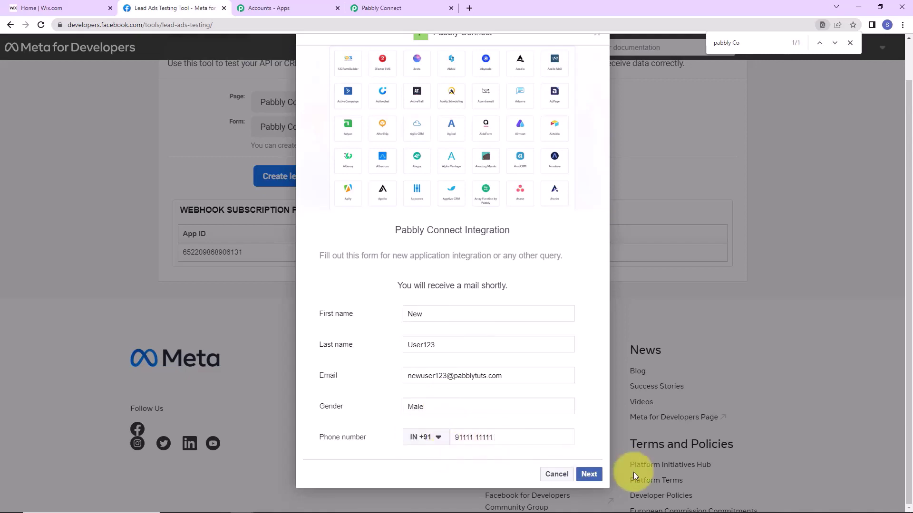
click(589, 474)
click(584, 355)
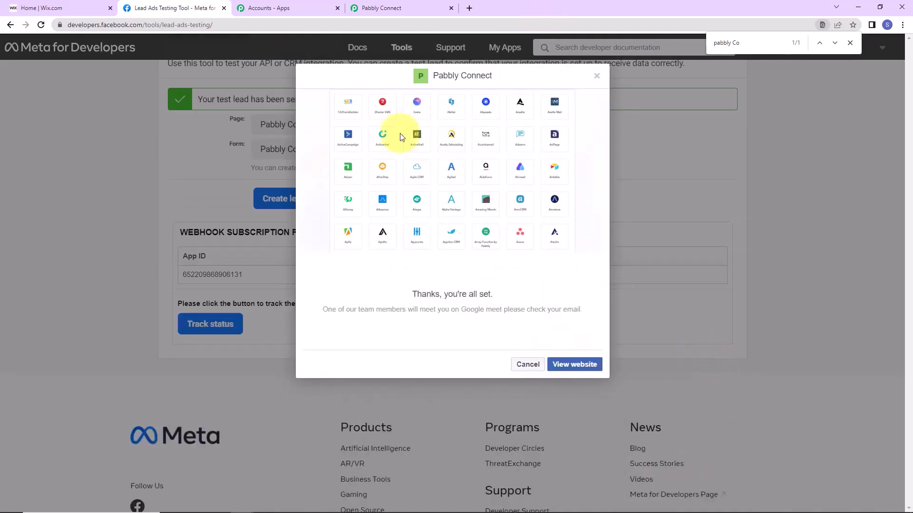
Review the test lead's captured fields in the trigger's Response Received section.
click(393, 11)
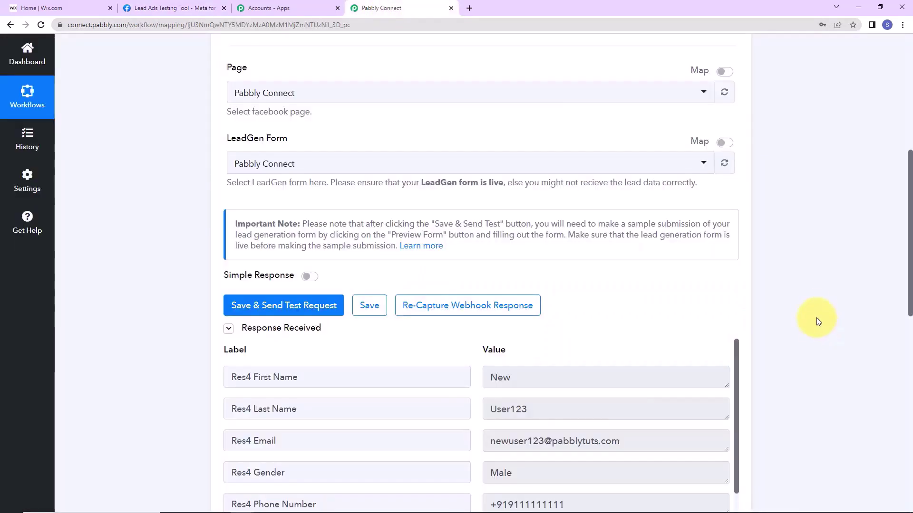
scroll(812, 301, down, 5)
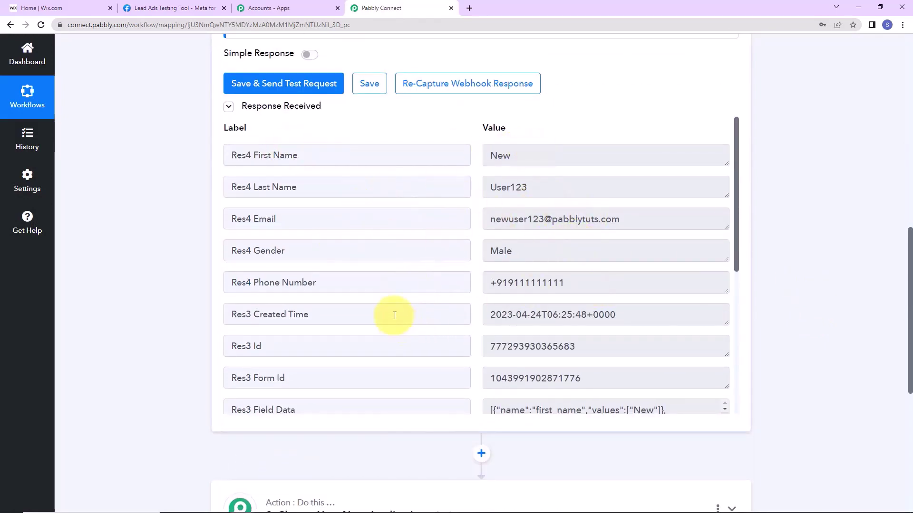
scroll(622, 327, down, 5)
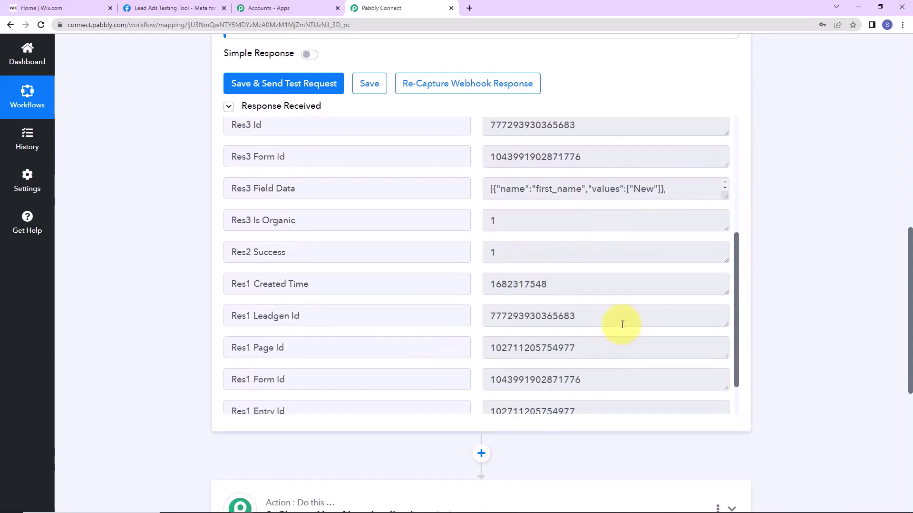
scroll(807, 267, down, 2)
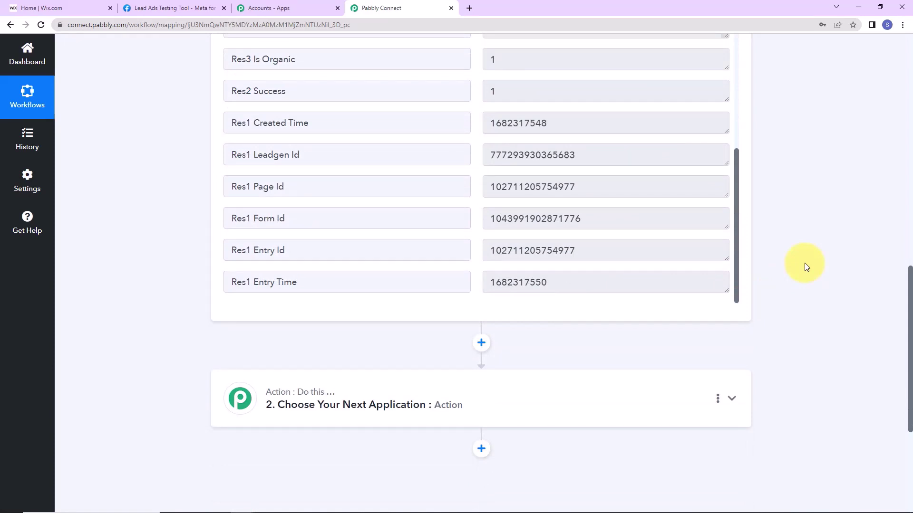
scroll(806, 267, down, 4)
Search for 'wix' and choose Wix as the action step's app.
click(409, 192)
click(381, 245)
text(wix)
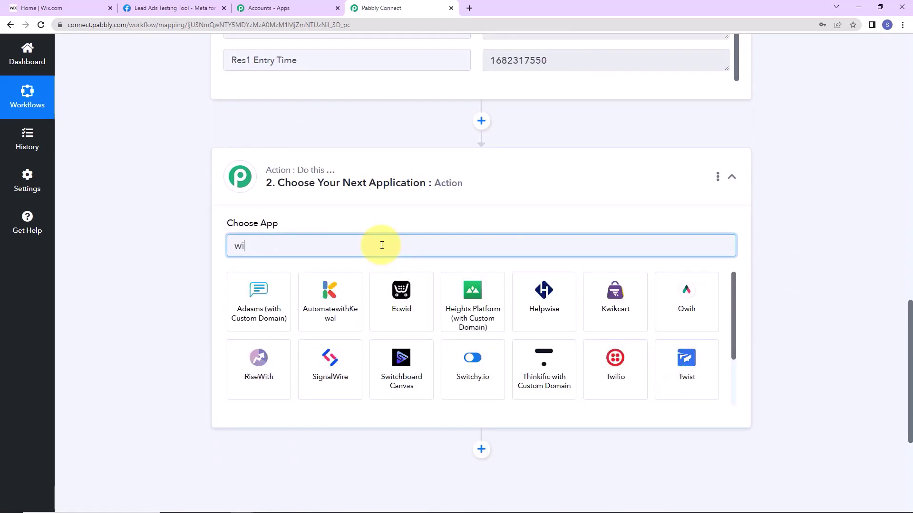
click(259, 297)
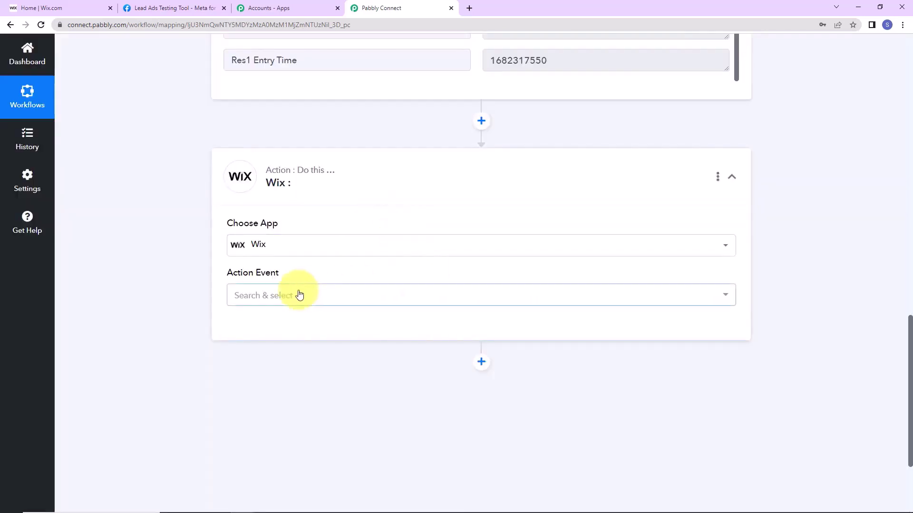
Set the Wix action event to Create Contact and start a new Wix connection.
click(265, 299)
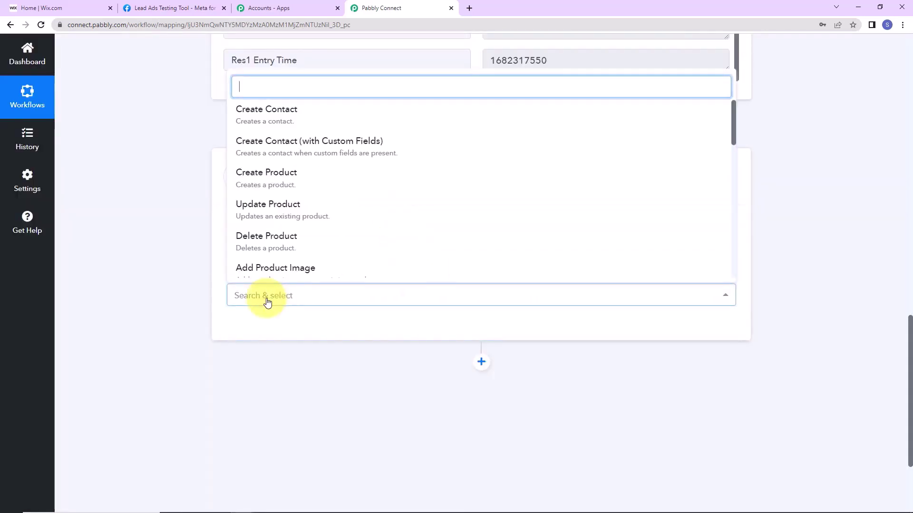
click(259, 114)
click(254, 327)
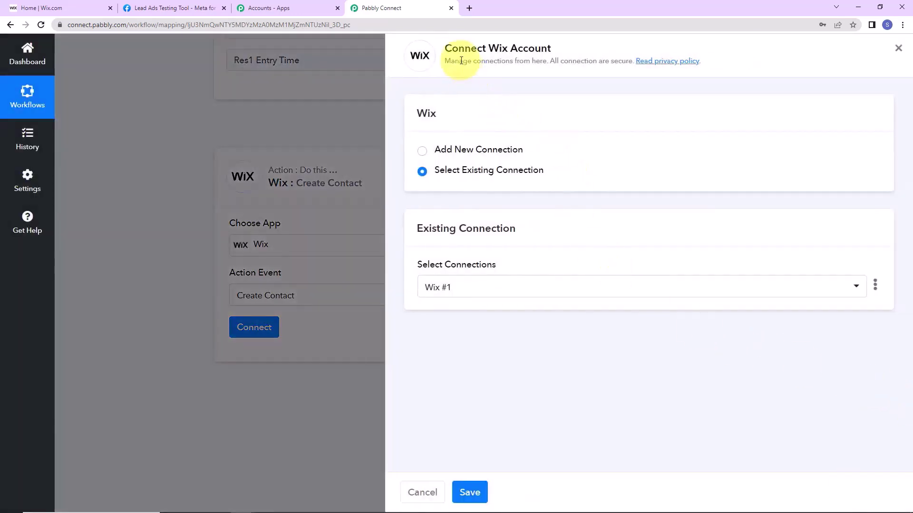
drag(446, 48, 556, 45)
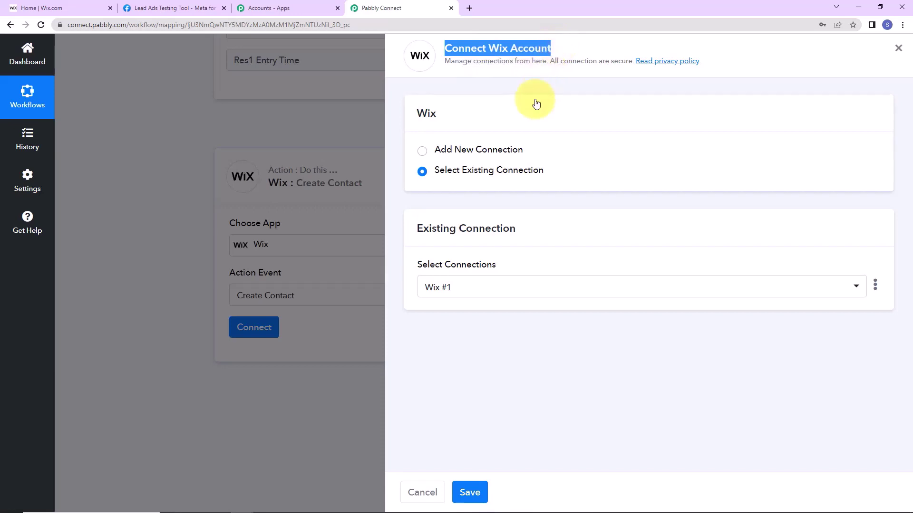
click(422, 151)
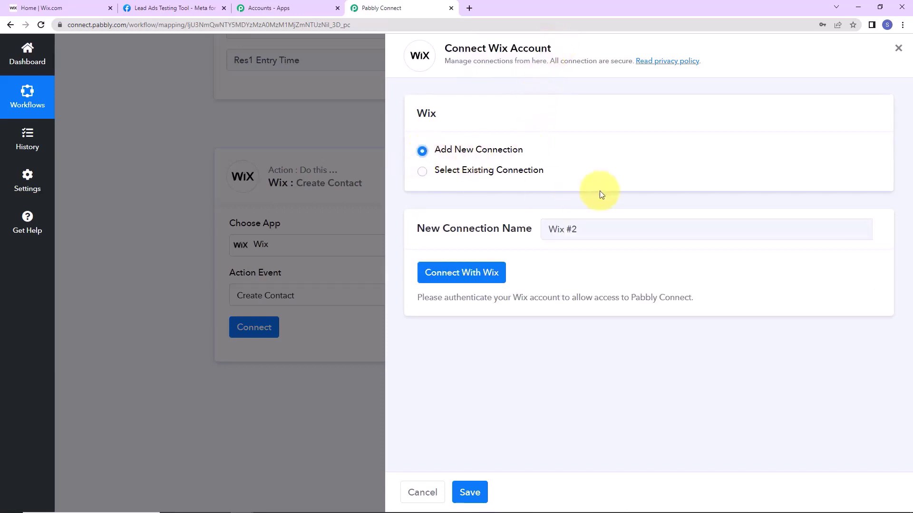
click(442, 273)
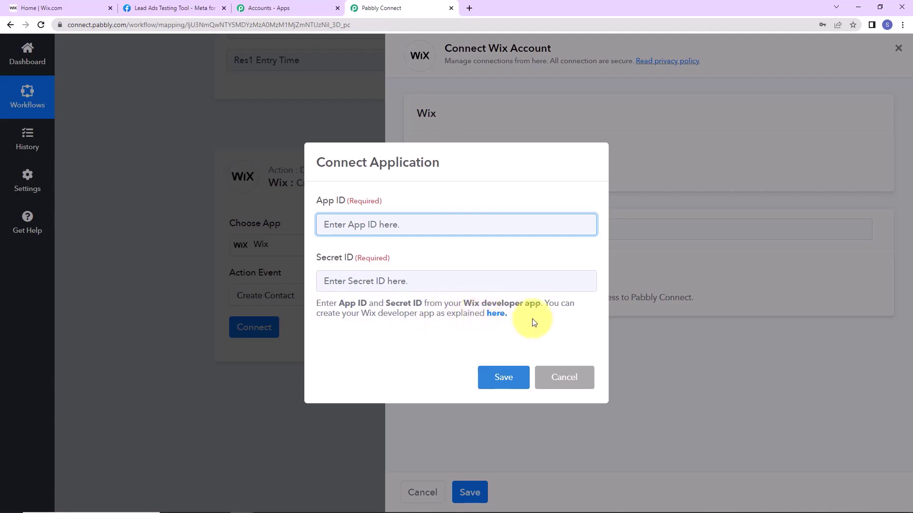
Follow the forum's Wix guide to dev.wix.com and open the My New App-5 dashboard.
click(496, 314)
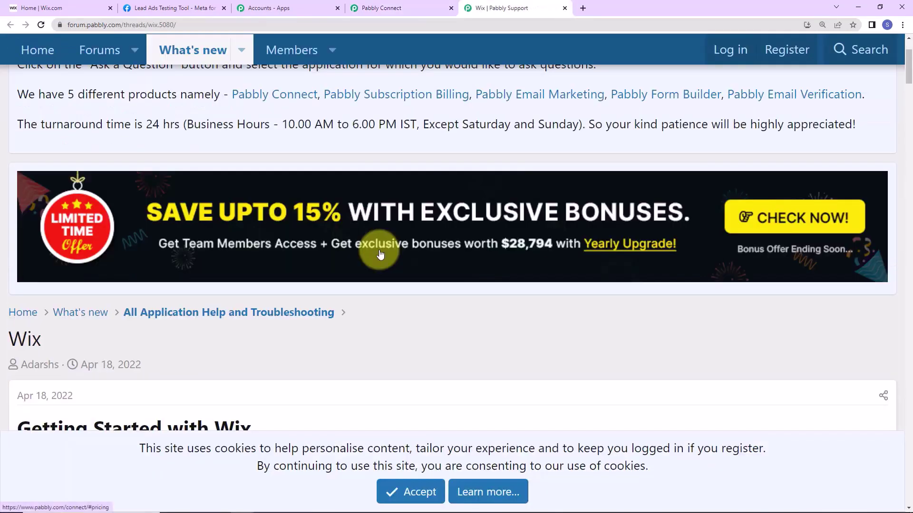
scroll(379, 250, down, 7)
scroll(683, 279, down, 3)
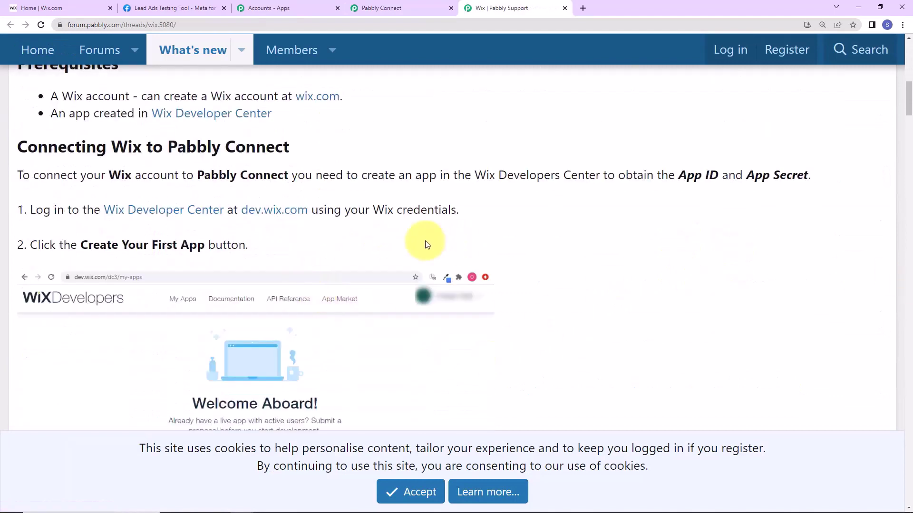
click(262, 215)
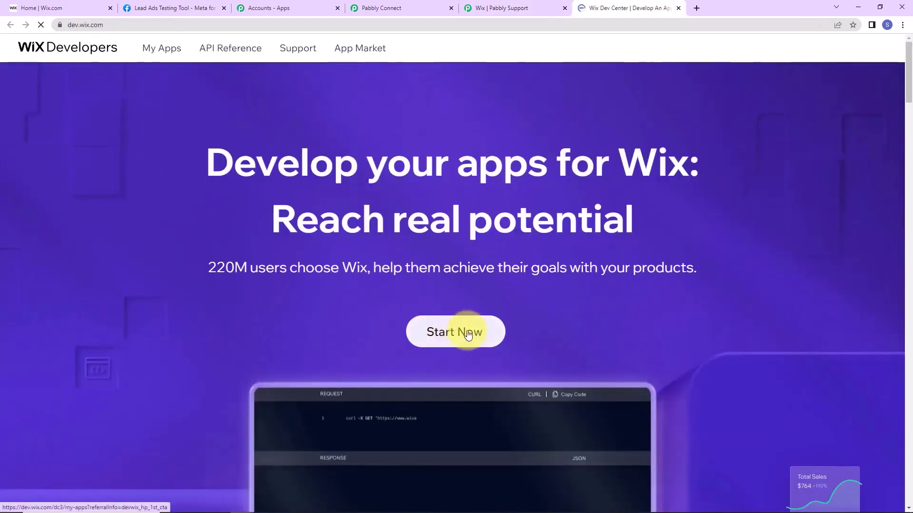
click(454, 331)
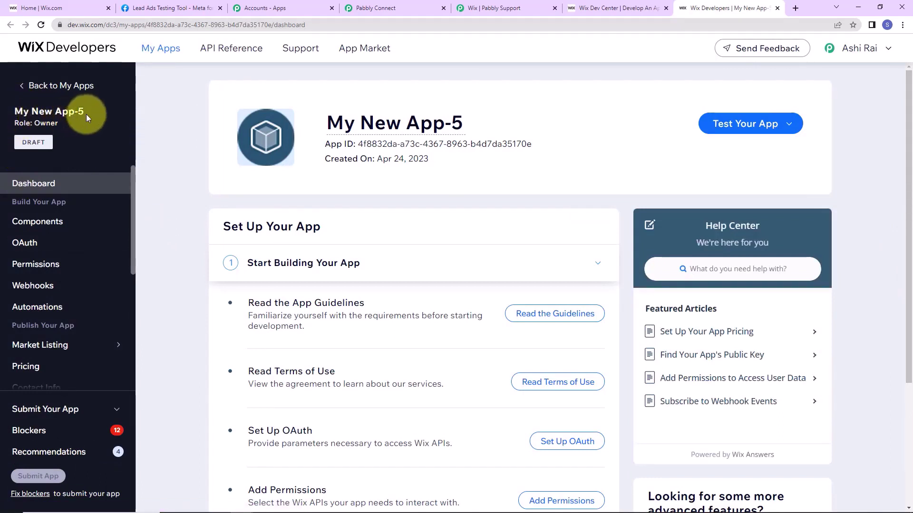
Open the app's OAuth settings and copy the Pabbly callback URL from the forum guide.
click(24, 244)
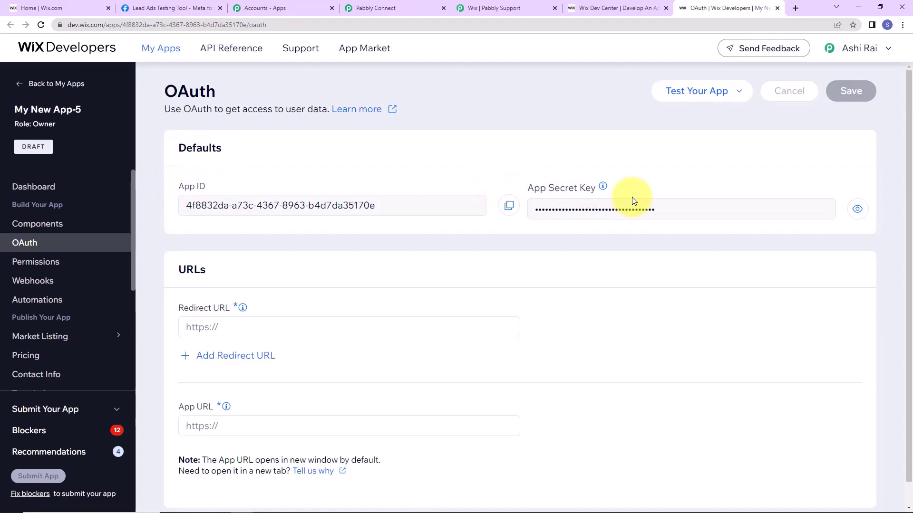
click(518, 5)
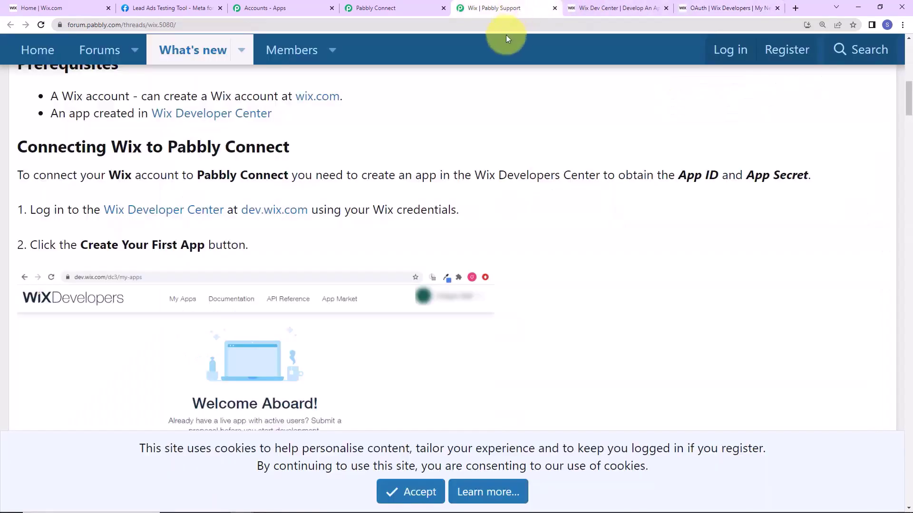
scroll(389, 295, down, 8)
scroll(389, 294, down, 5)
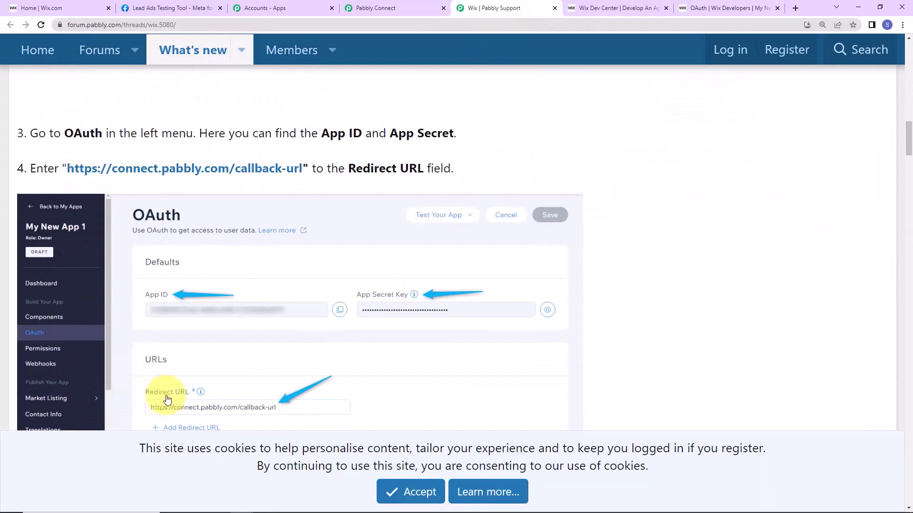
drag(68, 170, 155, 169)
right_click(153, 171)
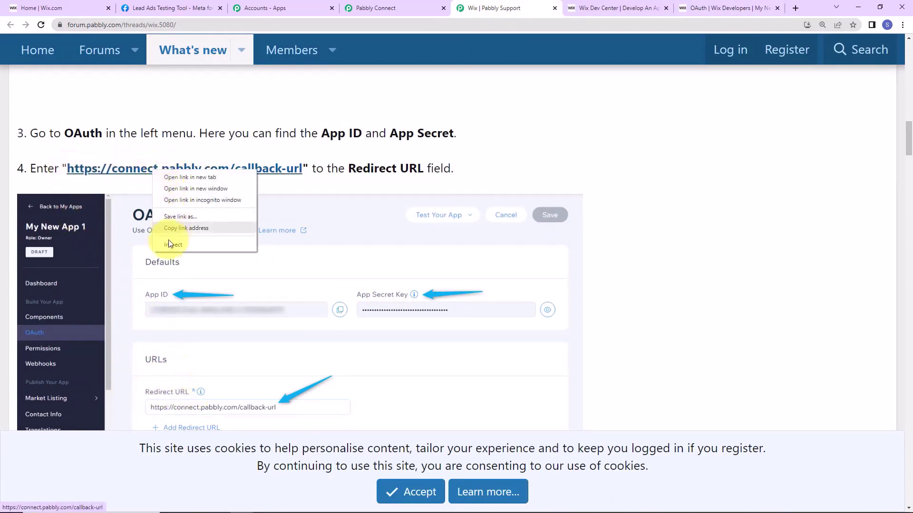
click(168, 228)
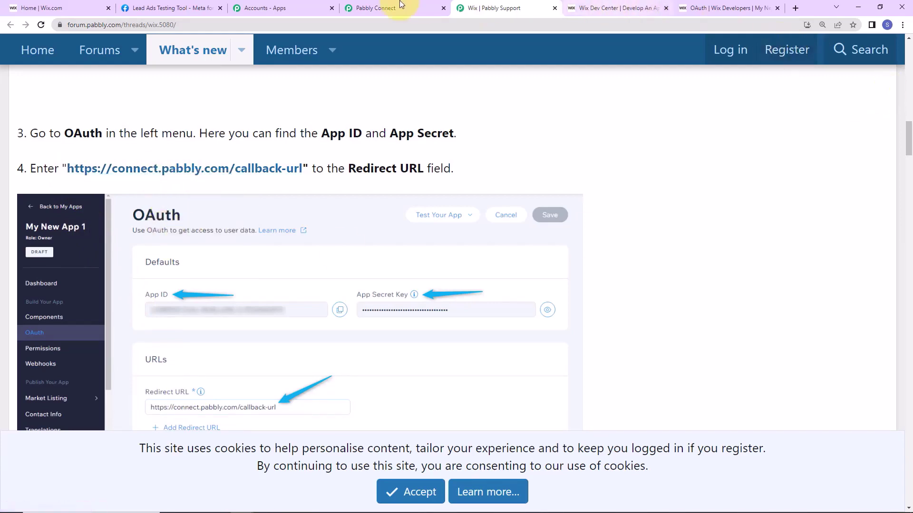
click(727, 8)
click(236, 325)
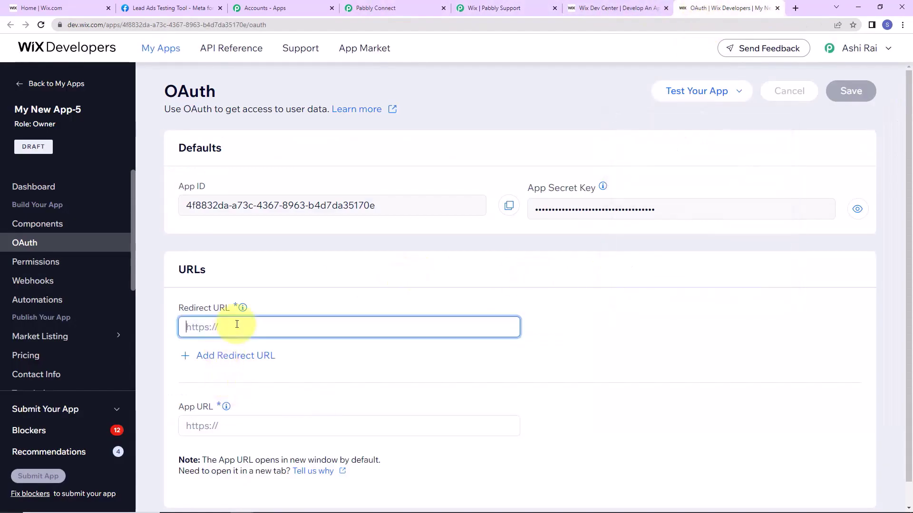
key(ctrl+v)
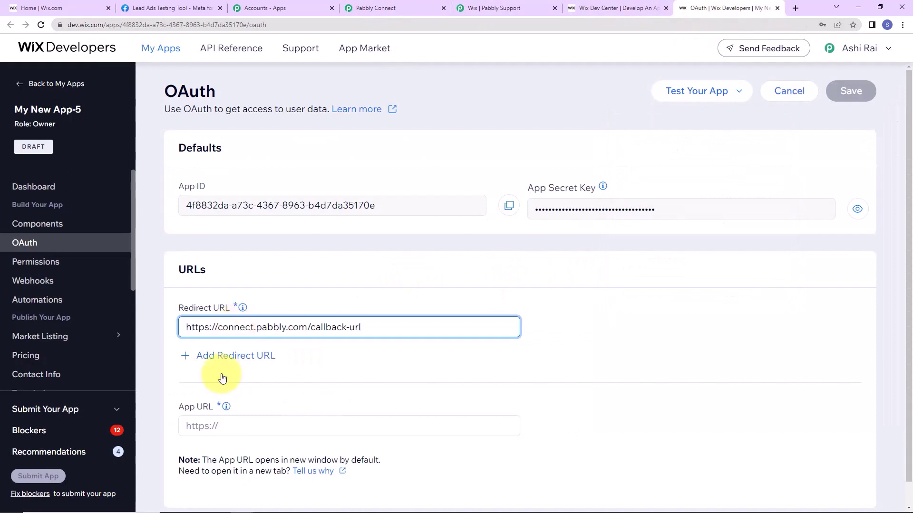
click(234, 425)
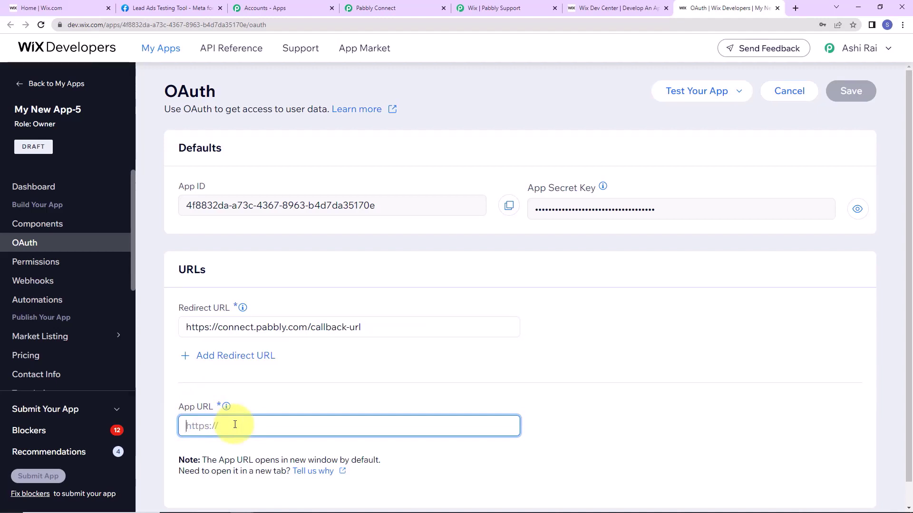
key(ctrl+v)
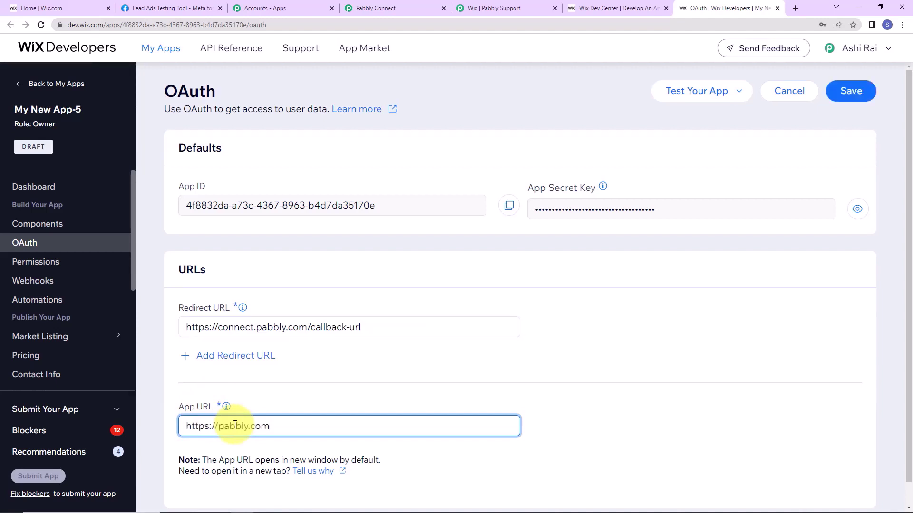
click(690, 370)
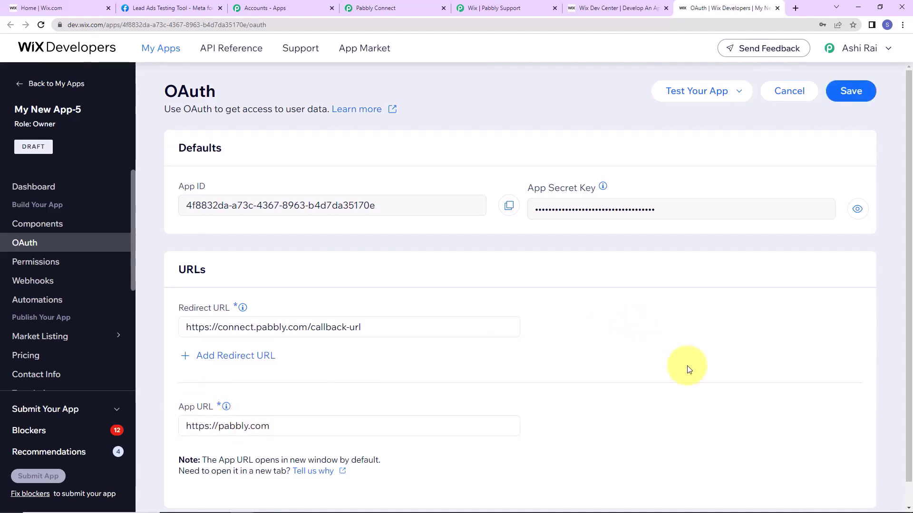
click(844, 91)
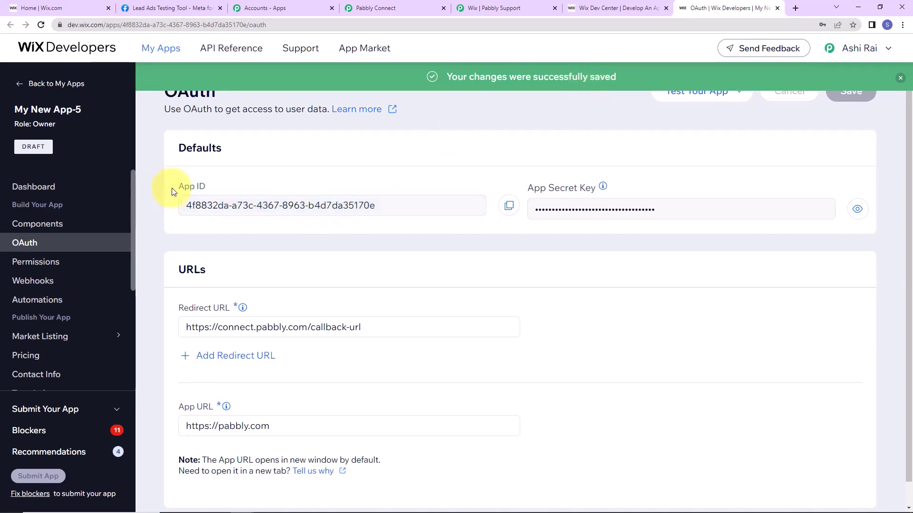
Copy the Wix App ID into the Pabbly connection dialog's App ID field.
click(509, 206)
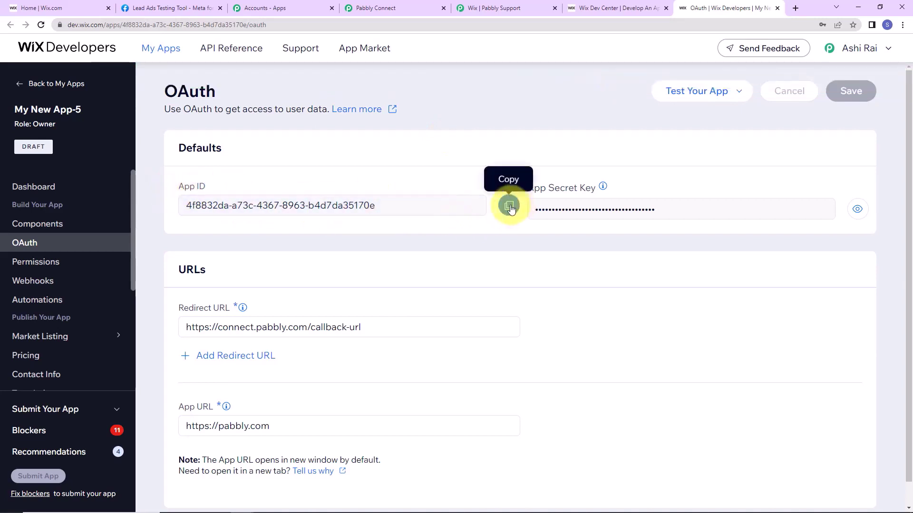
click(380, 8)
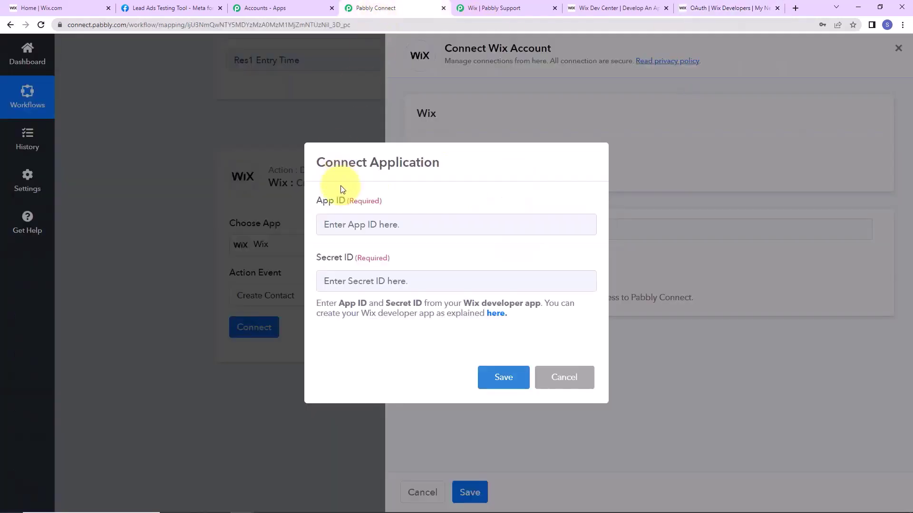
click(346, 220)
key(ctrl+9)
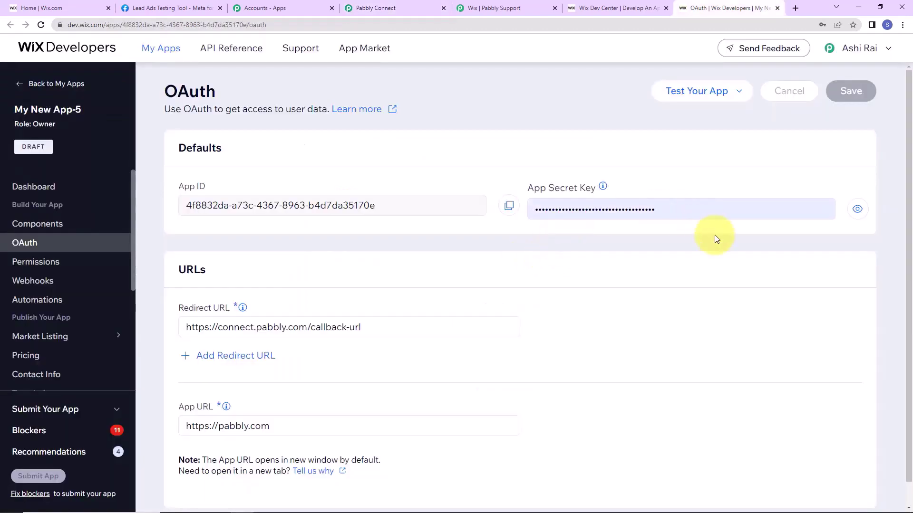
Reveal and copy the Wix App Secret Key into the dialog's Secret ID field.
click(857, 209)
triple_click(715, 199)
right_click(675, 209)
click(700, 223)
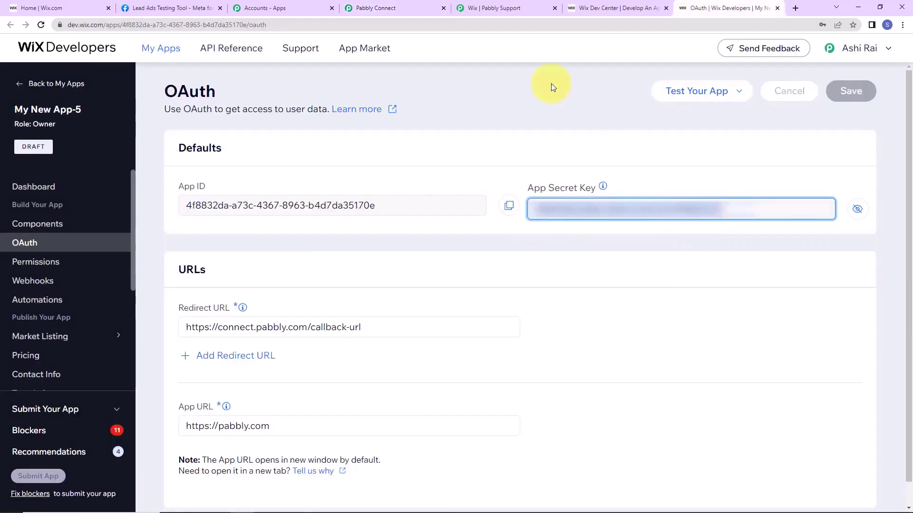
click(390, 8)
click(355, 281)
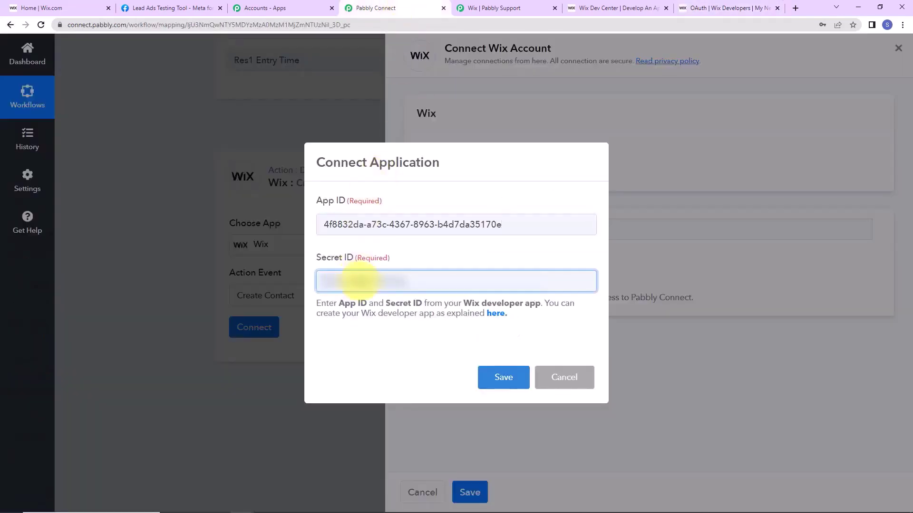
key(ctrl+v)
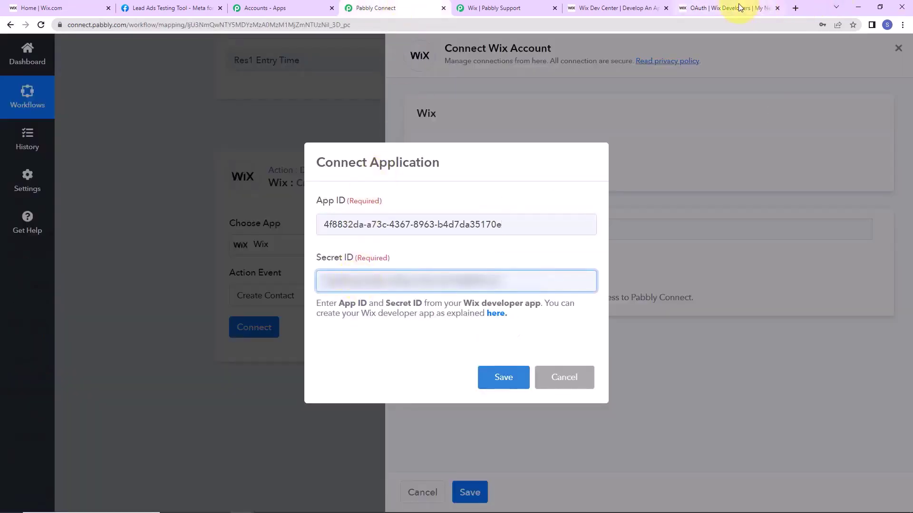
click(737, 6)
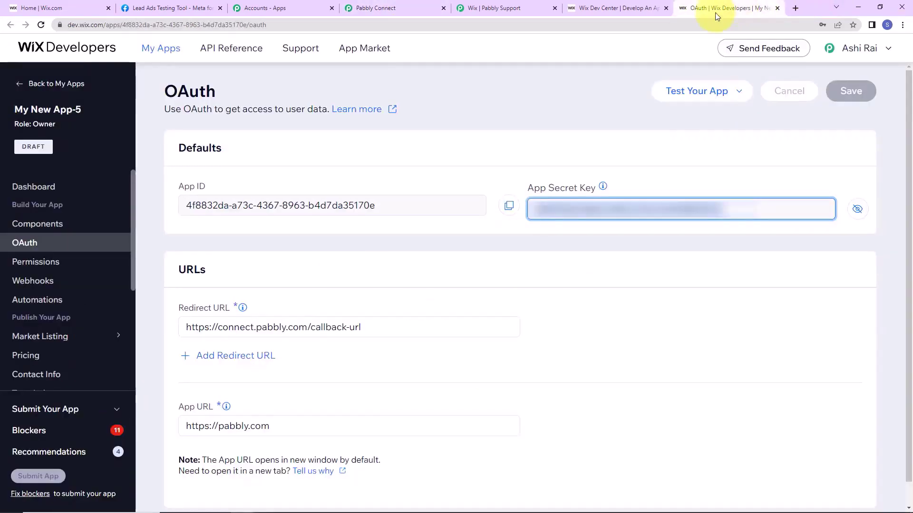
Open the Wix app's Permissions page and review the forum guide's step 7 permission list.
click(42, 262)
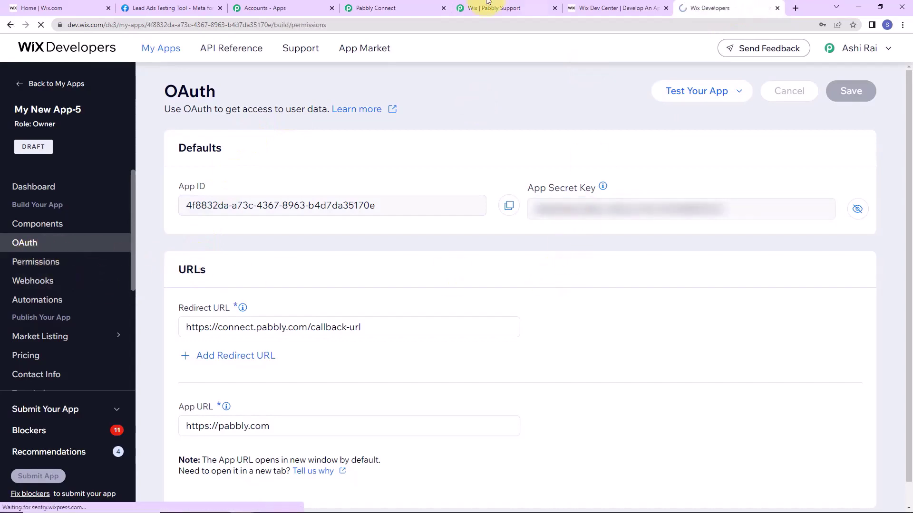
click(500, 7)
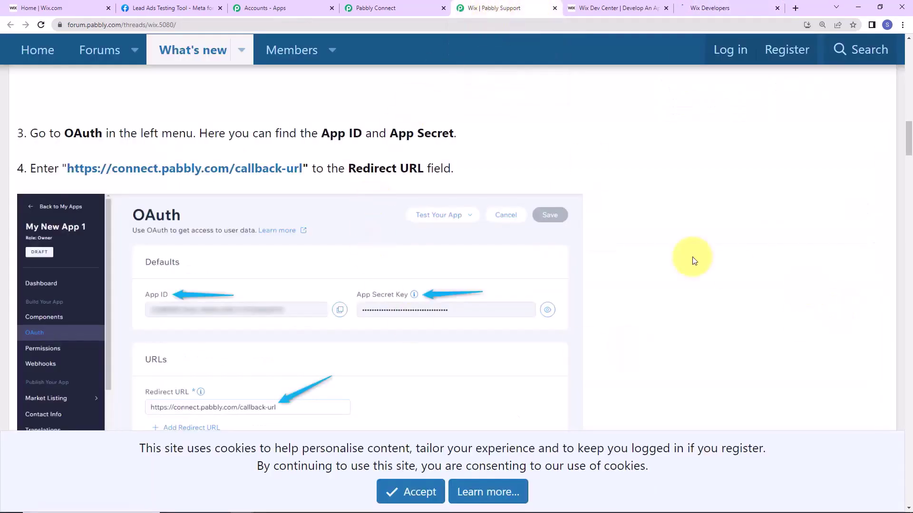
scroll(693, 260, down, 5)
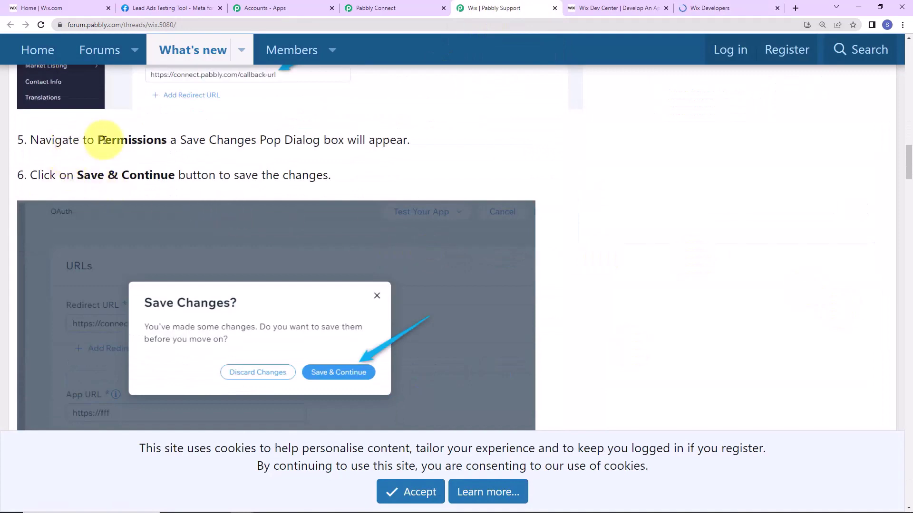
scroll(138, 141, down, 8)
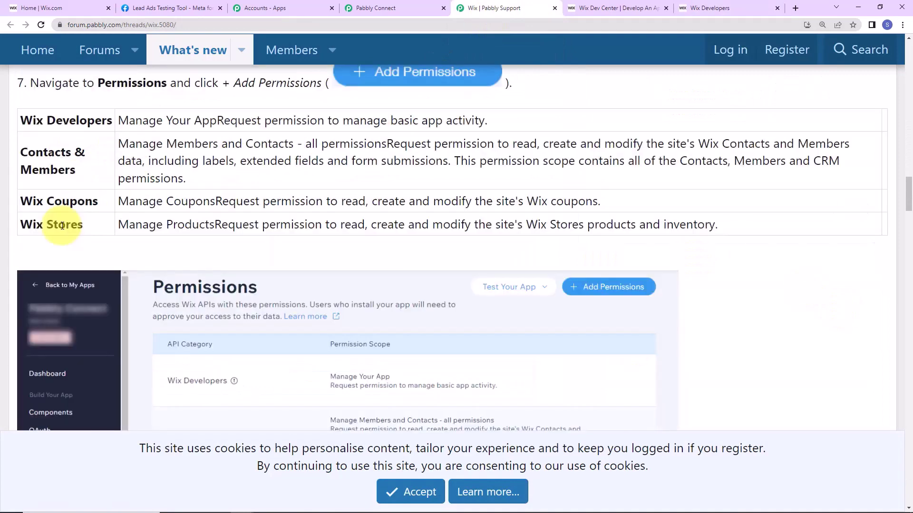
click(711, 9)
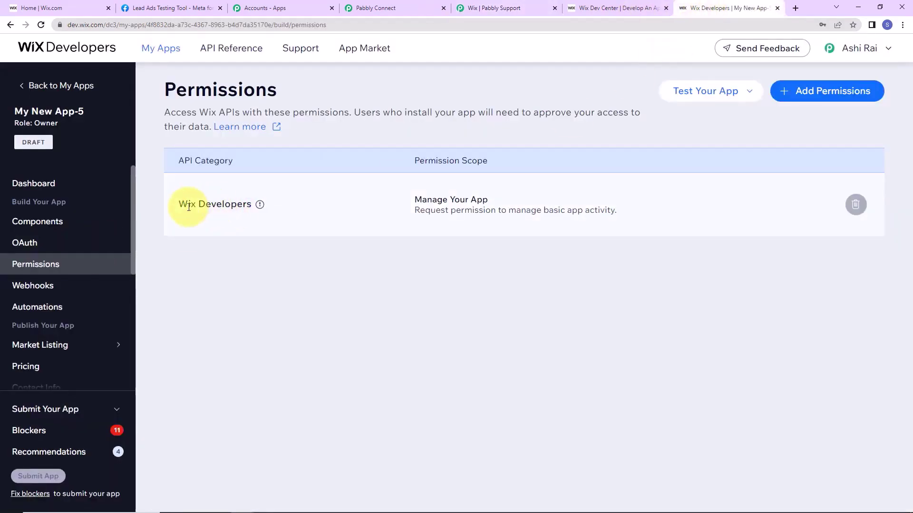
Add the Contacts & Members permission 'Manage Members and Contacts - all permissions'.
click(808, 97)
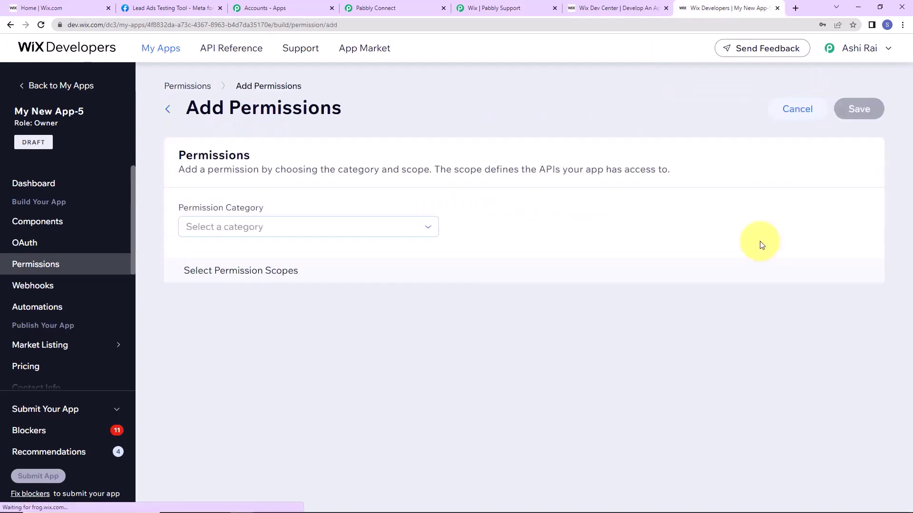
click(255, 228)
scroll(248, 304, down, 2)
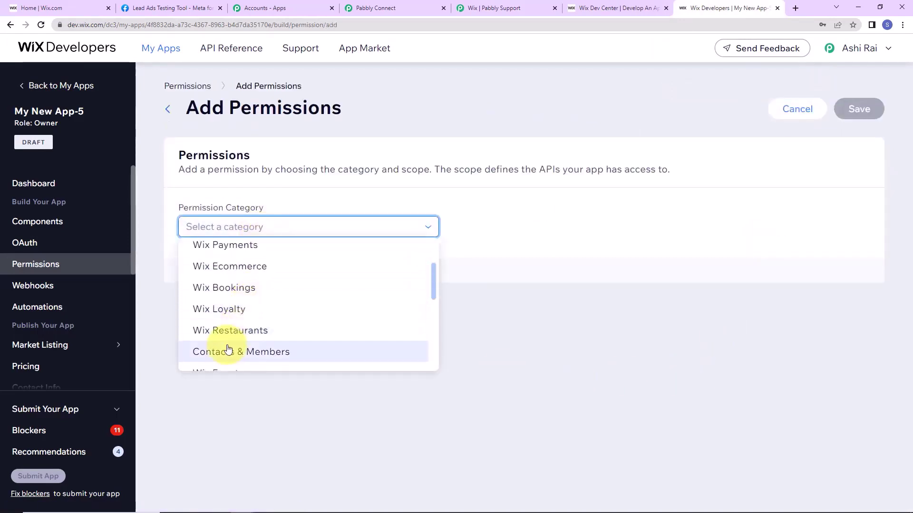
click(209, 352)
scroll(537, 274, down, 10)
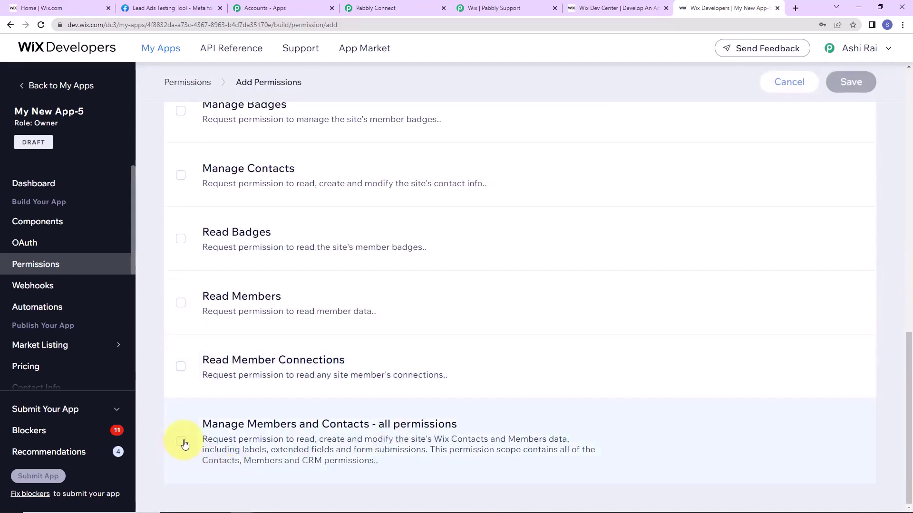
click(180, 442)
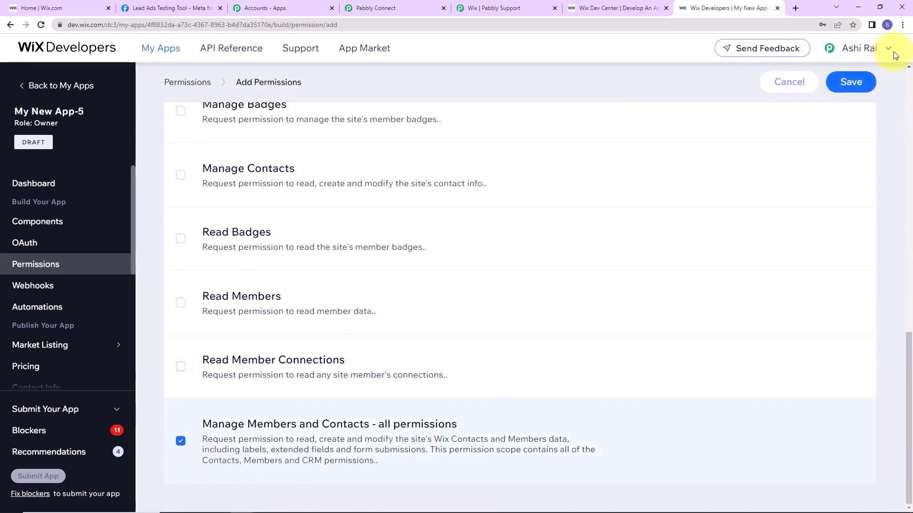
click(843, 88)
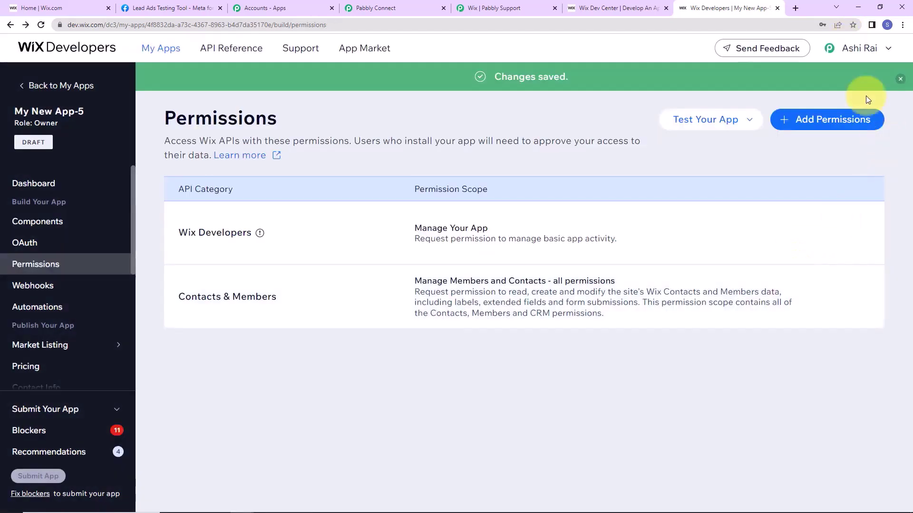
Add the Coupons permission 'Manage Coupons'.
click(808, 119)
click(218, 255)
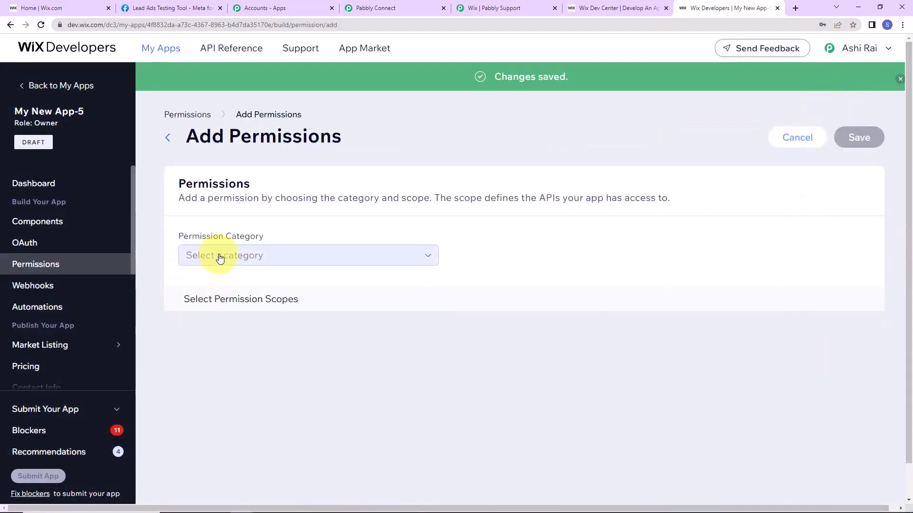
scroll(252, 335, down, 5)
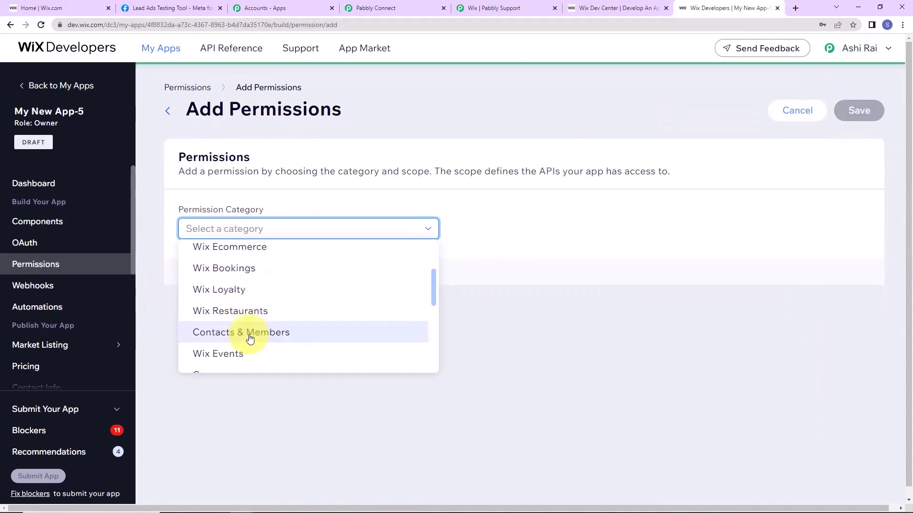
click(223, 286)
click(181, 317)
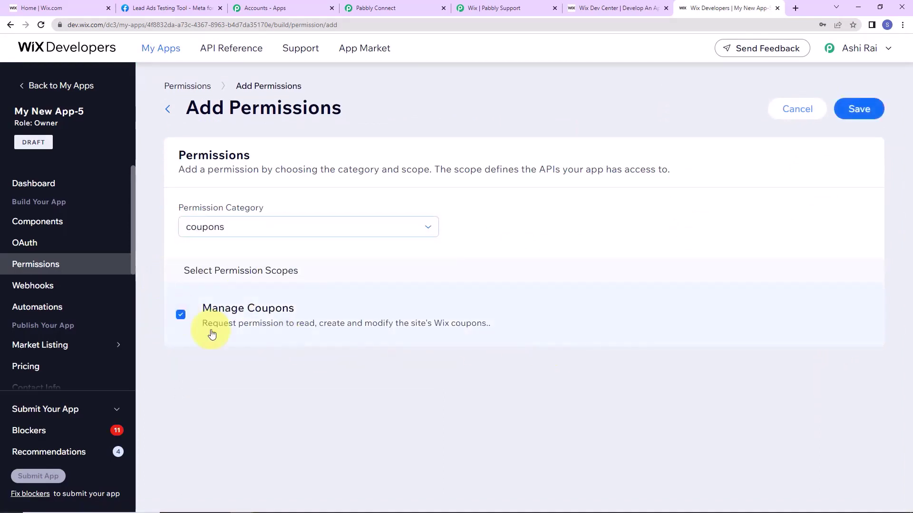
click(869, 115)
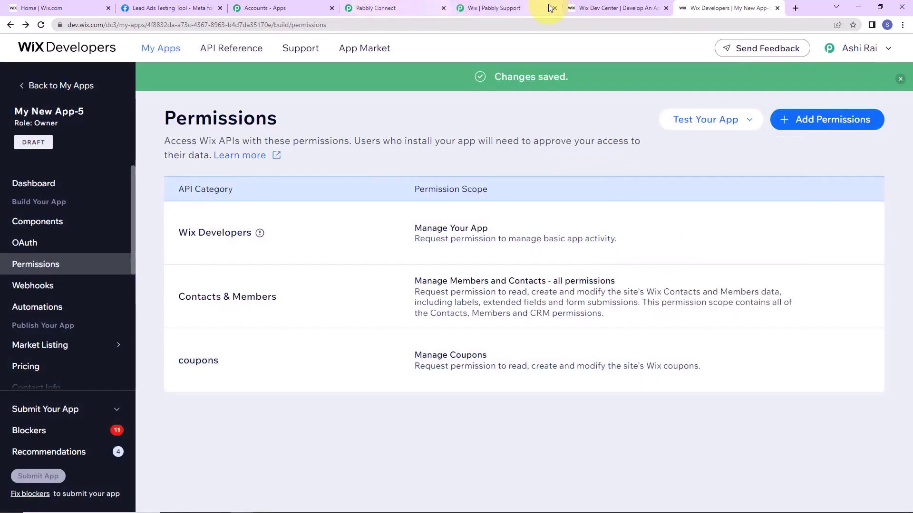
Add the Wix Stores 'Manage Products' permission, then save Pabbly's Connect Application dialog.
click(507, 12)
scroll(387, 320, down, 5)
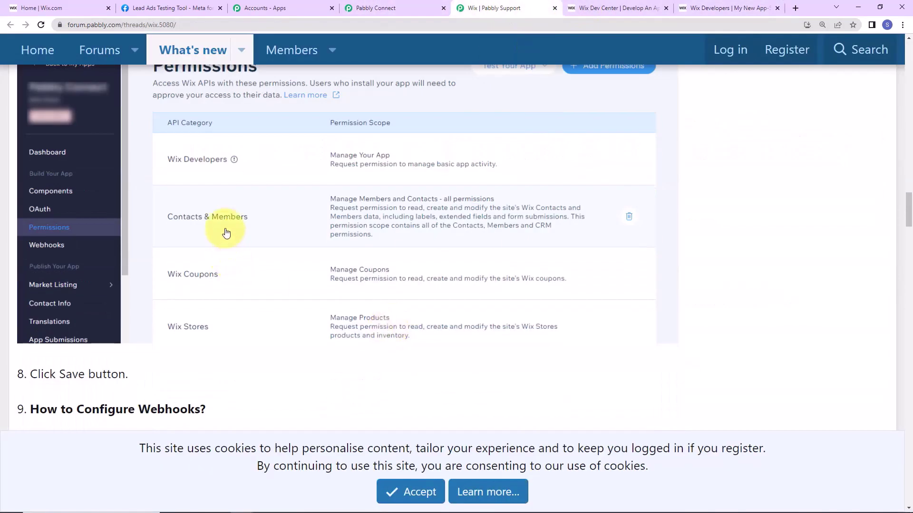
click(709, 9)
click(808, 90)
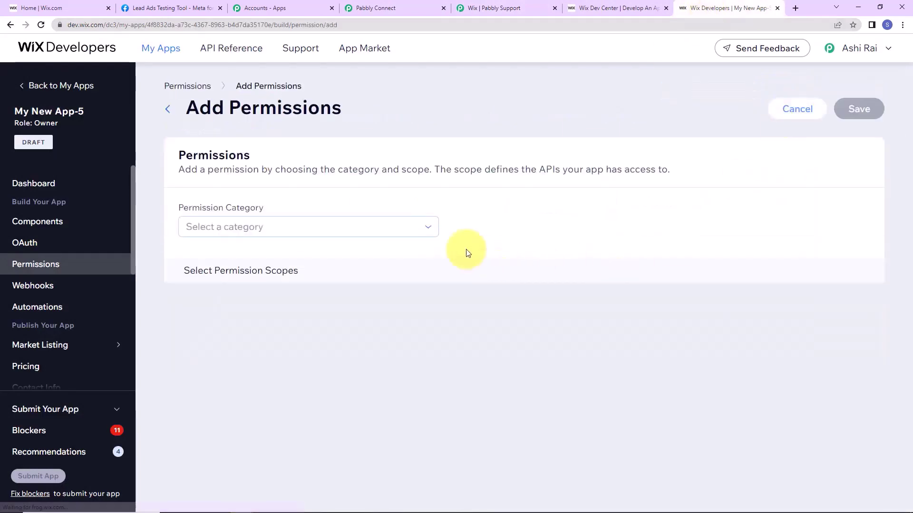
click(389, 230)
click(290, 252)
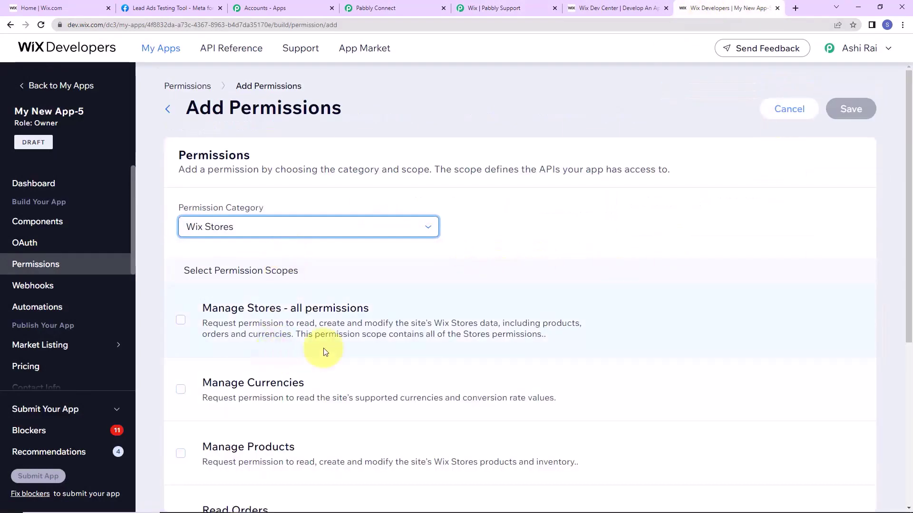
scroll(435, 349, down, 5)
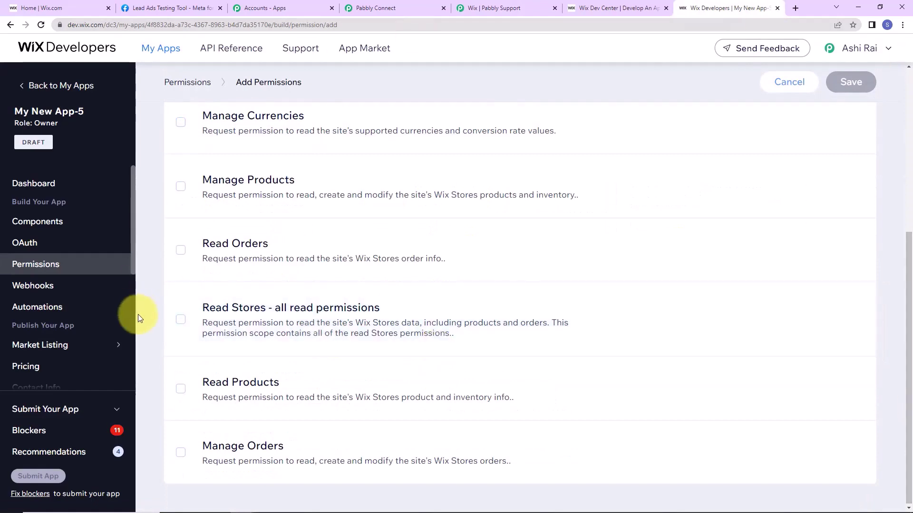
click(180, 186)
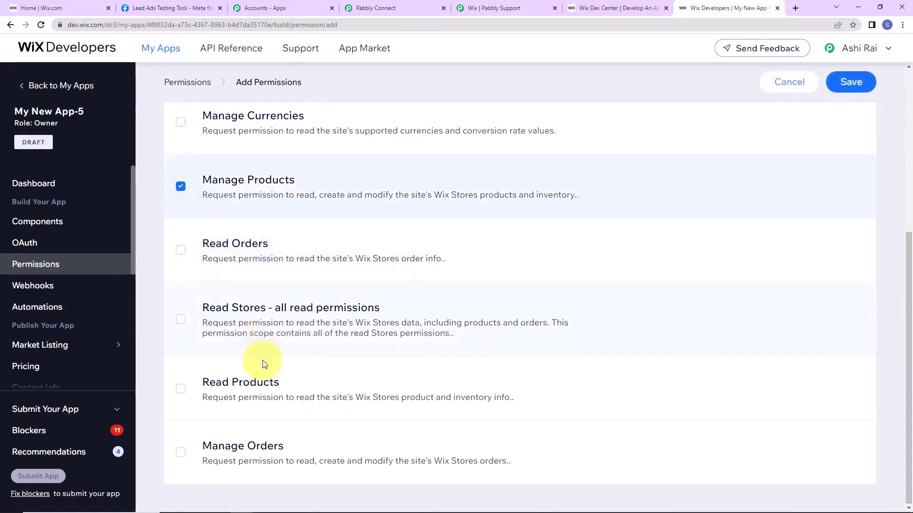
click(848, 82)
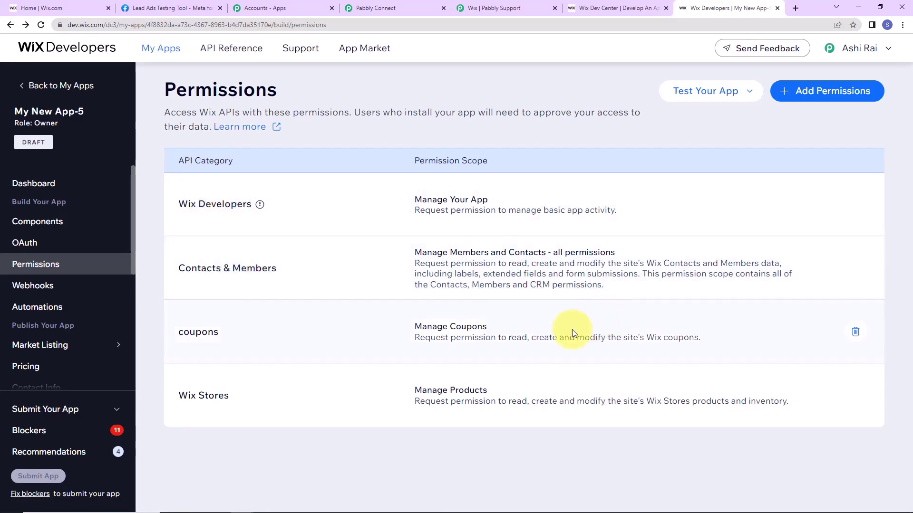
click(370, 9)
click(505, 378)
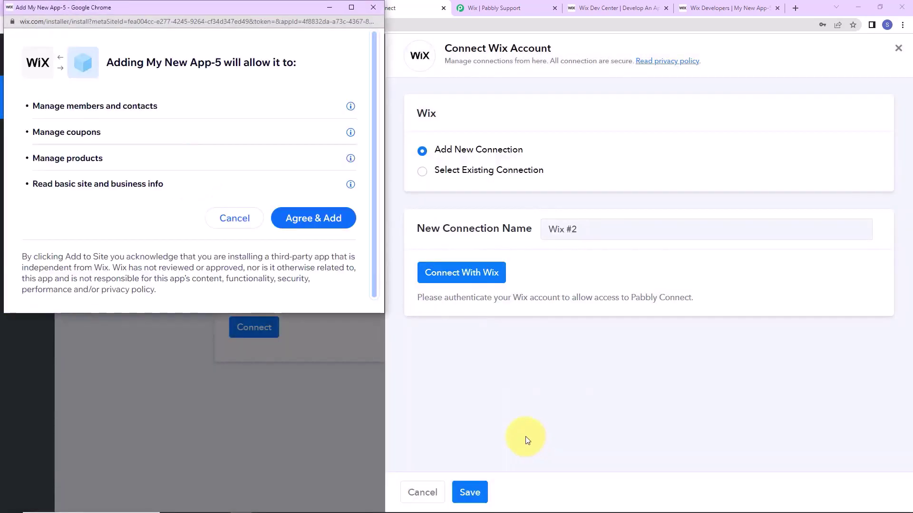
Approve adding the Wix app to the site and scroll to Create Contact's name fields.
click(308, 227)
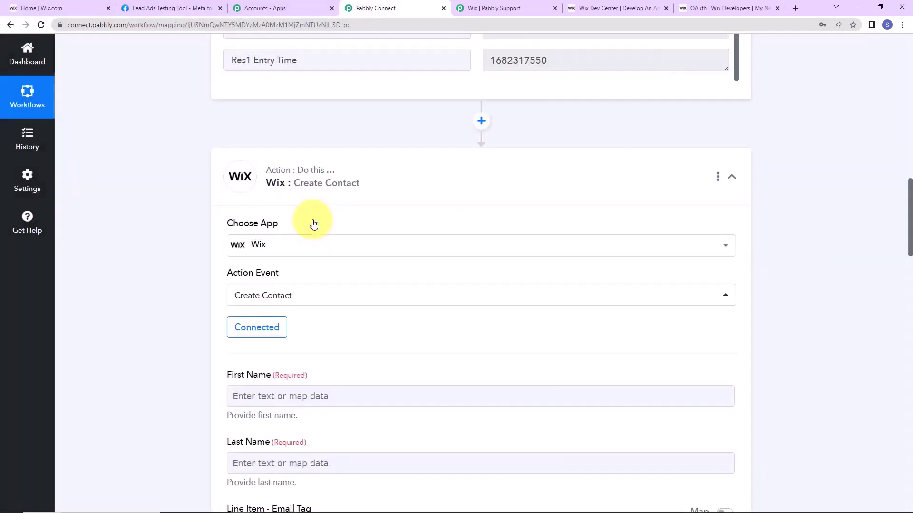
scroll(452, 297, down, 5)
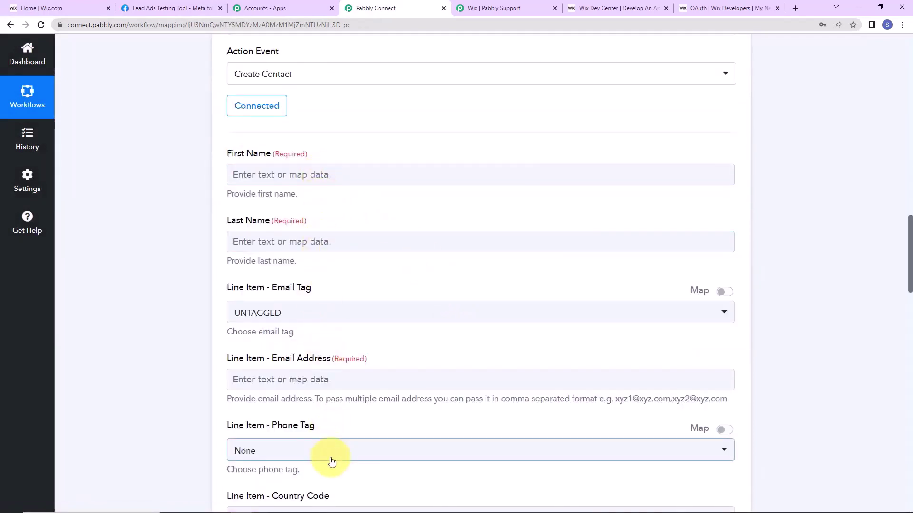
Map the Facebook lead's first and last name into First Name and Last Name.
click(265, 180)
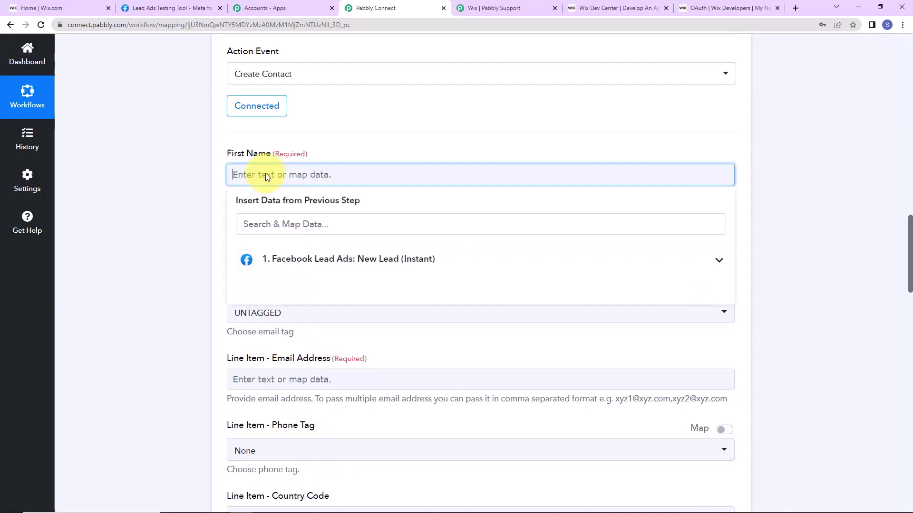
click(314, 262)
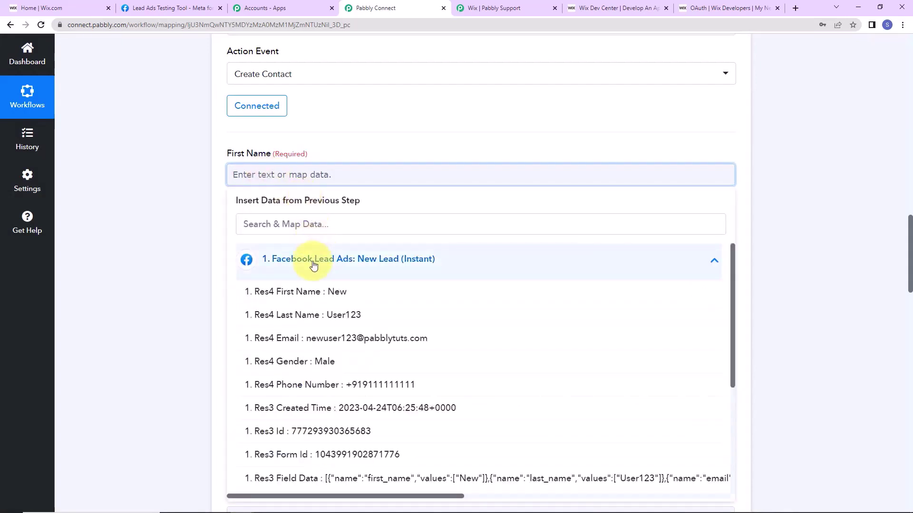
click(292, 292)
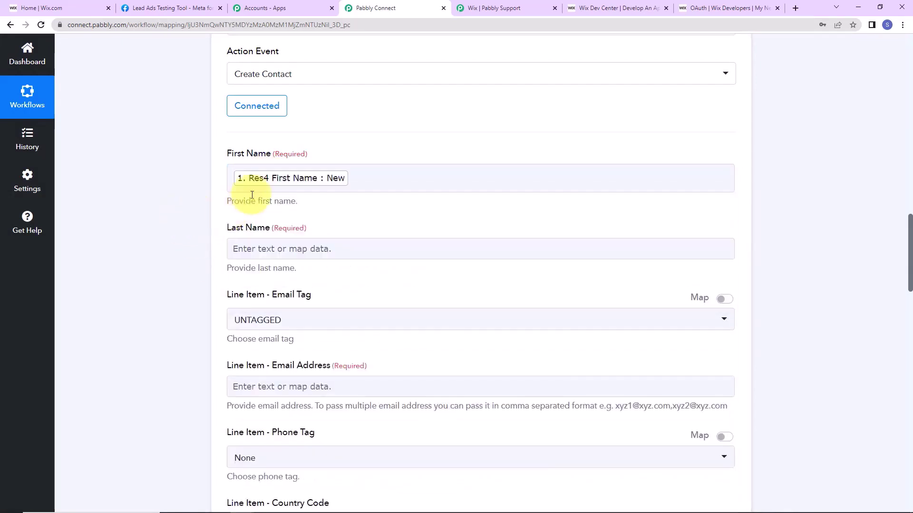
click(301, 153)
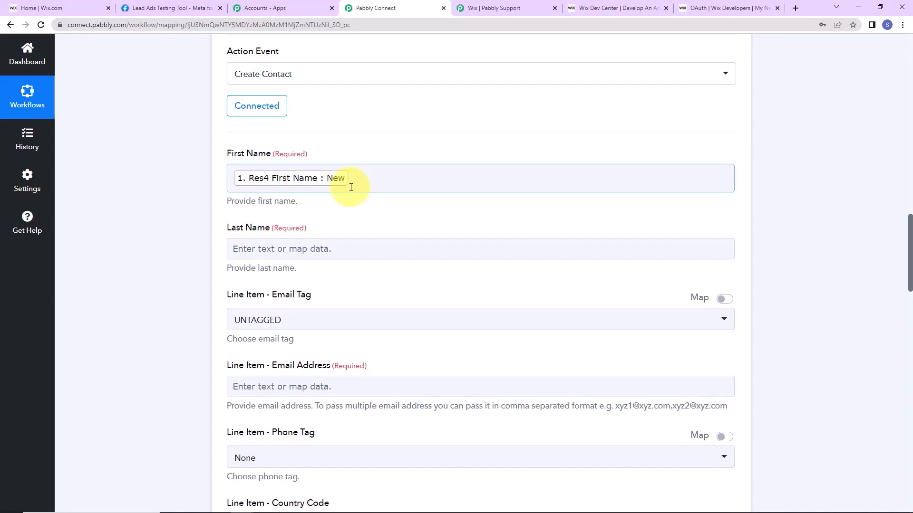
click(269, 246)
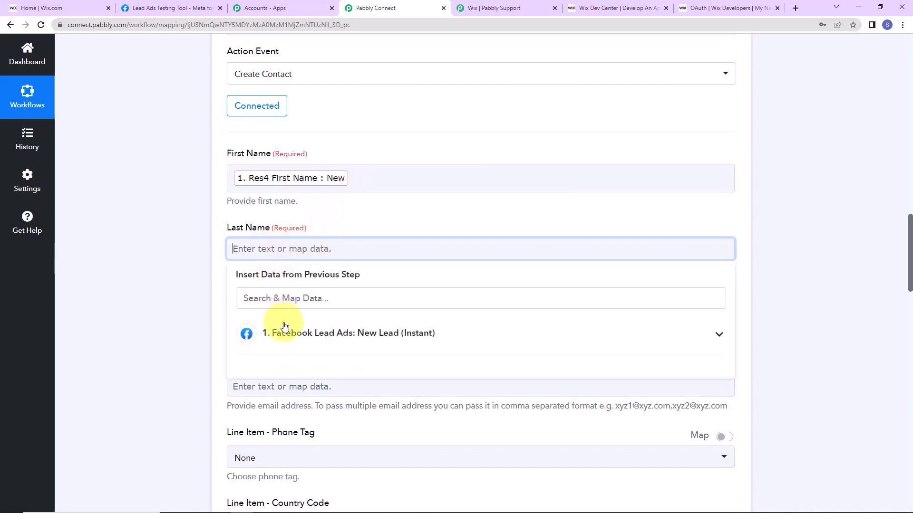
click(284, 323)
click(285, 387)
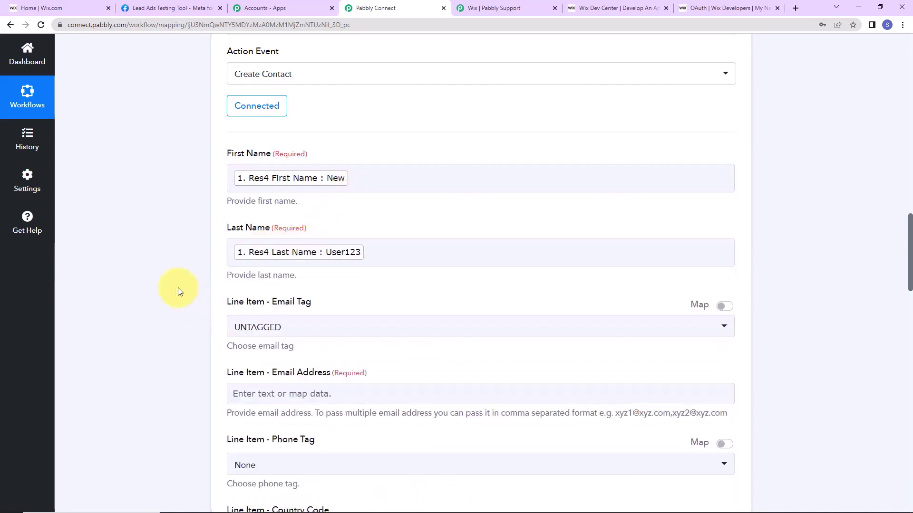
Set Email Tag to WORK and map the lead's email into Email Address.
scroll(180, 291, down, 2)
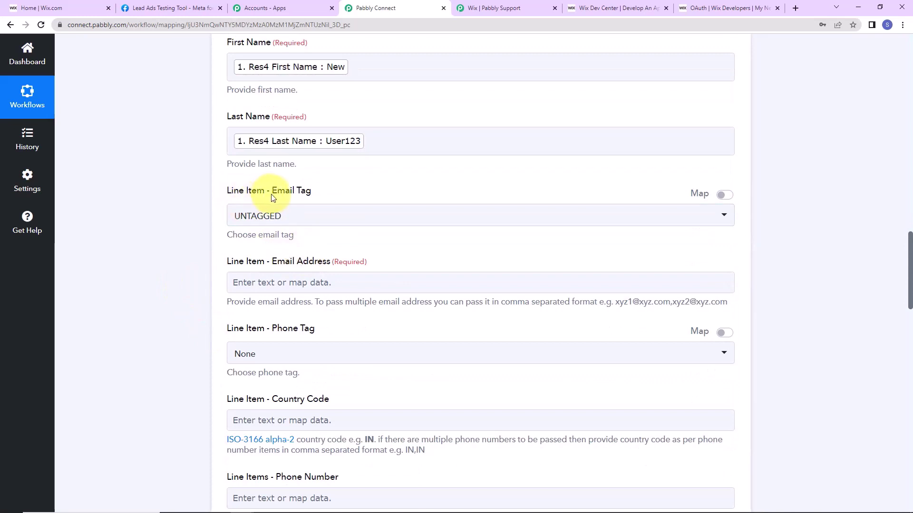
click(307, 221)
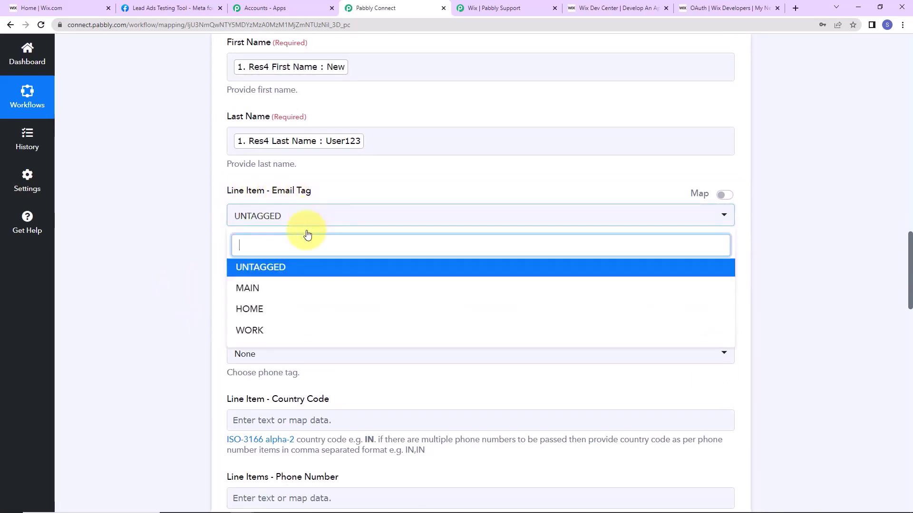
click(249, 329)
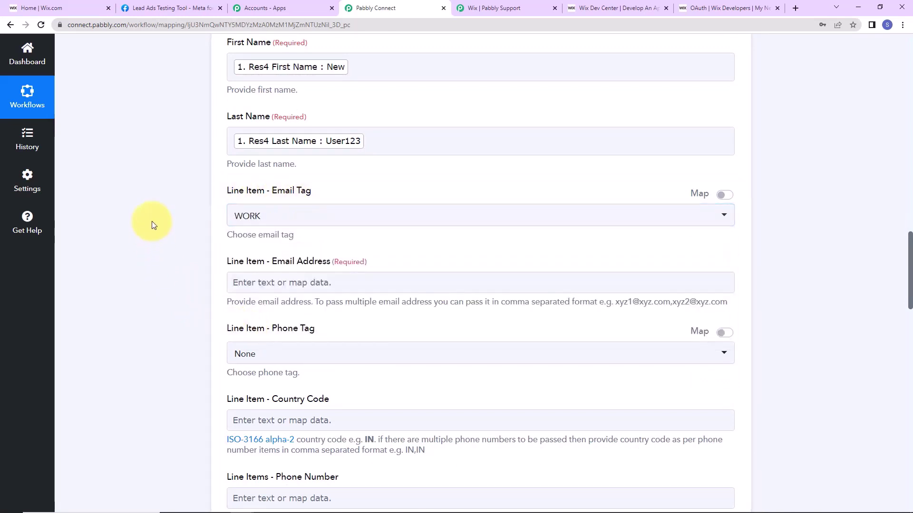
scroll(152, 224, down, 2)
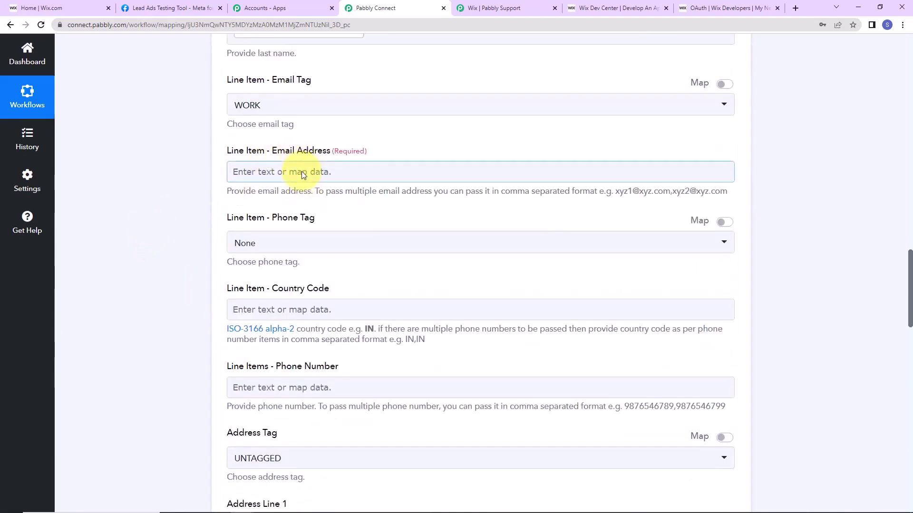
click(301, 173)
click(304, 262)
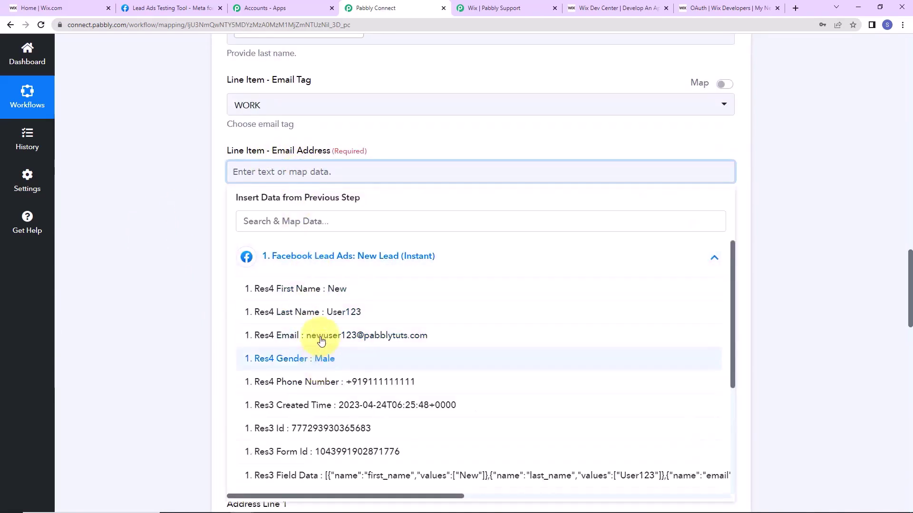
click(321, 339)
Set Phone Tag to WORK and Country Code to IN.
scroll(179, 227, down, 2)
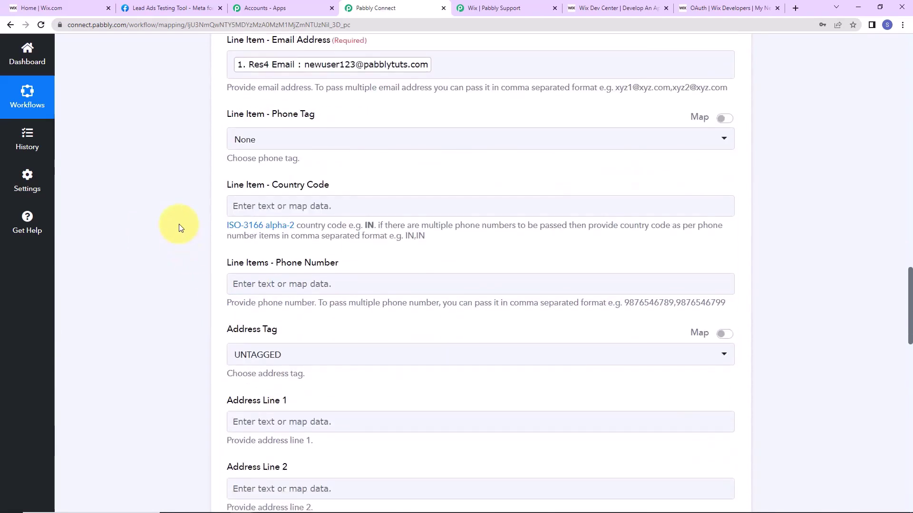
click(282, 140)
click(261, 296)
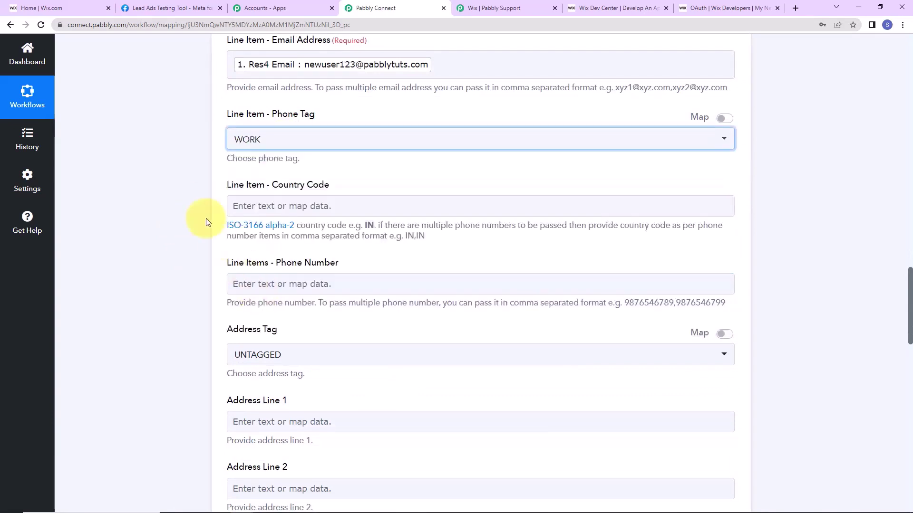
click(189, 183)
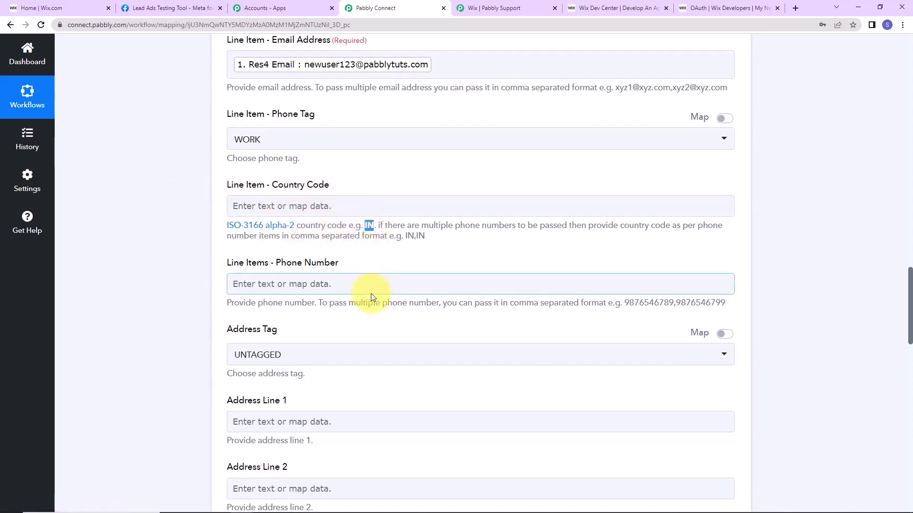
click(305, 209)
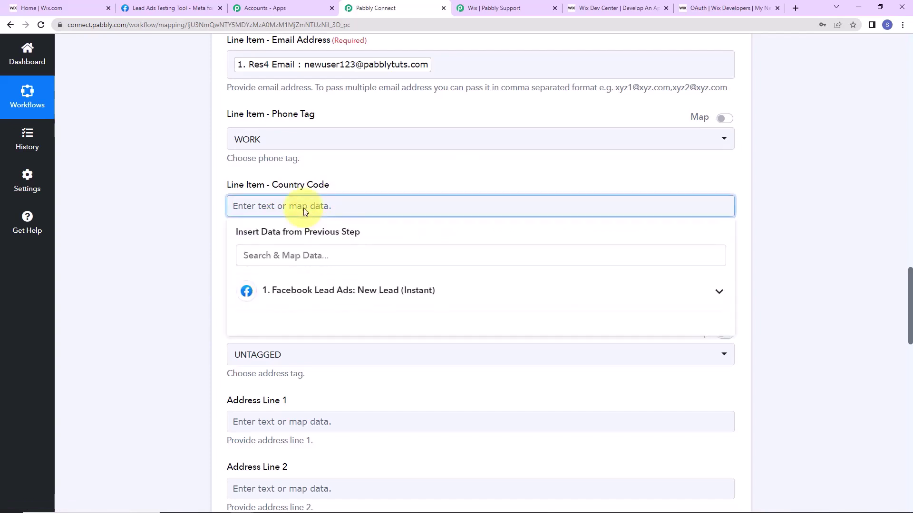
text(IN)
click(157, 213)
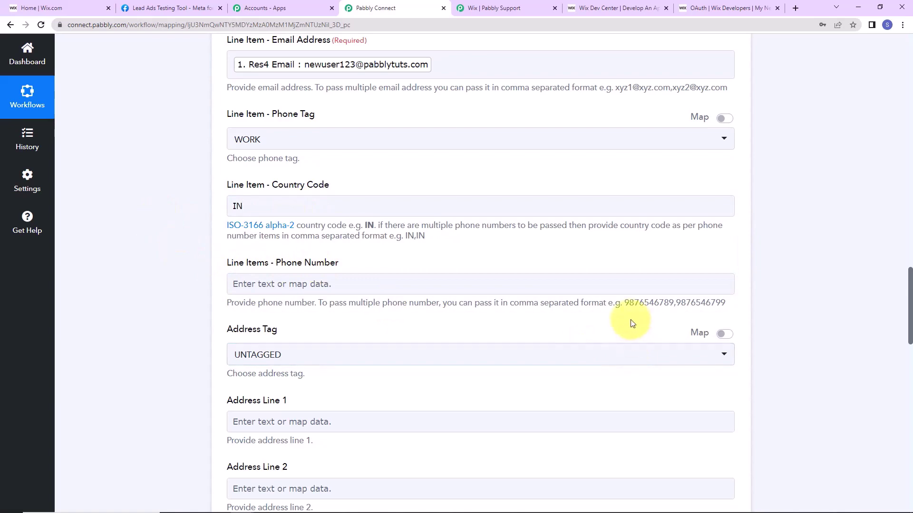
drag(625, 302, 670, 305)
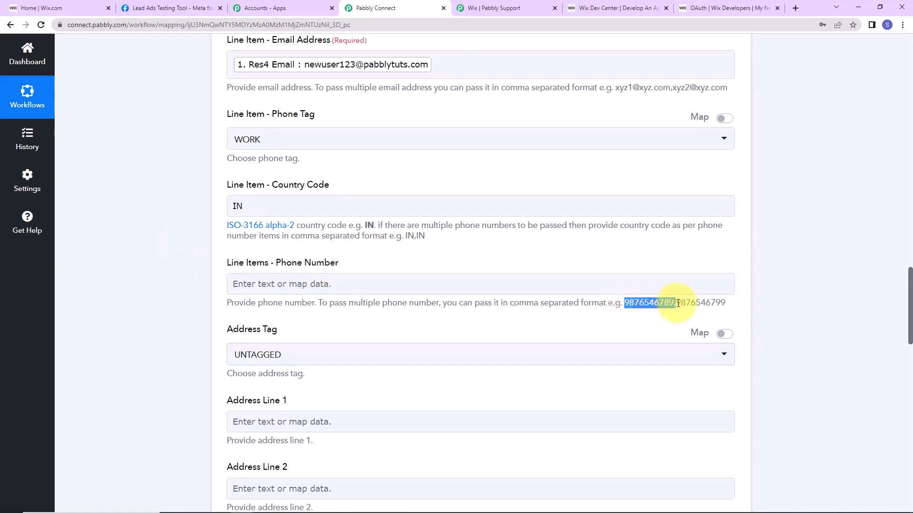
Add a Text Formatter 'Split Text' action step after the trigger and connect it.
scroll(803, 287, up, 15)
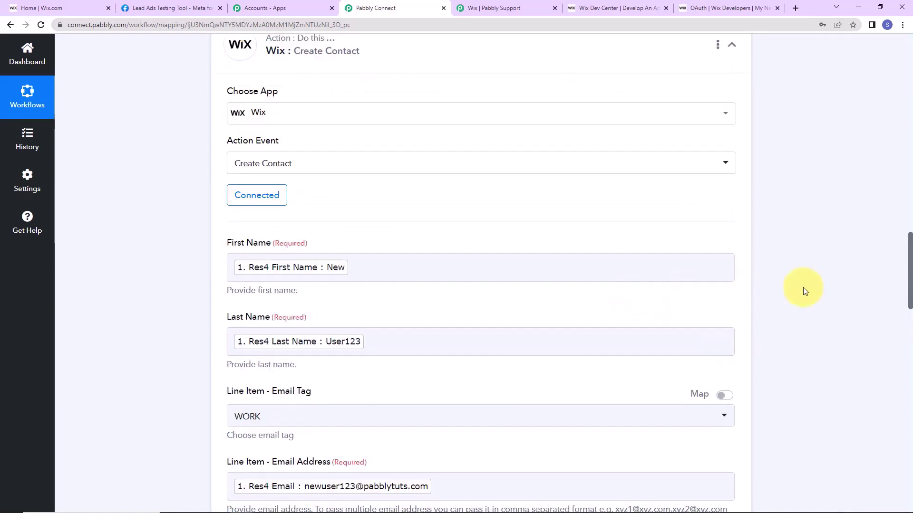
scroll(803, 287, up, 5)
scroll(489, 417, up, 5)
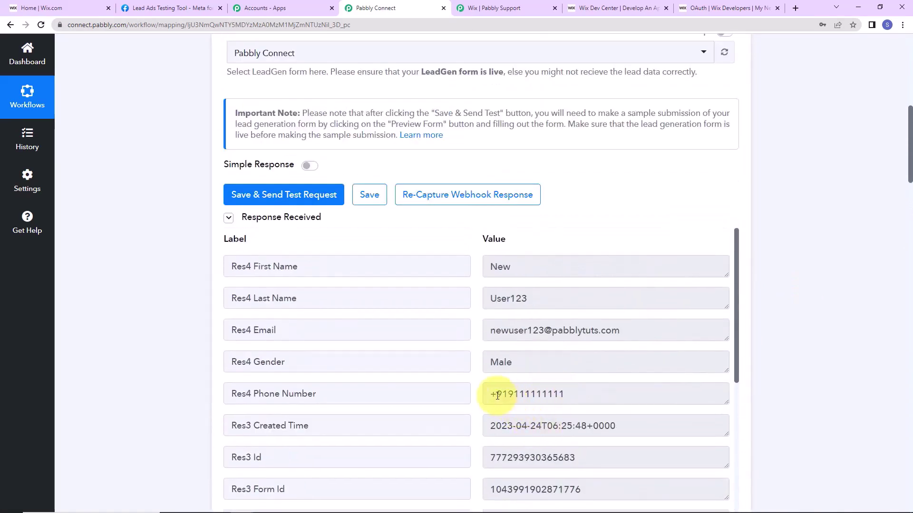
scroll(764, 337, down, 5)
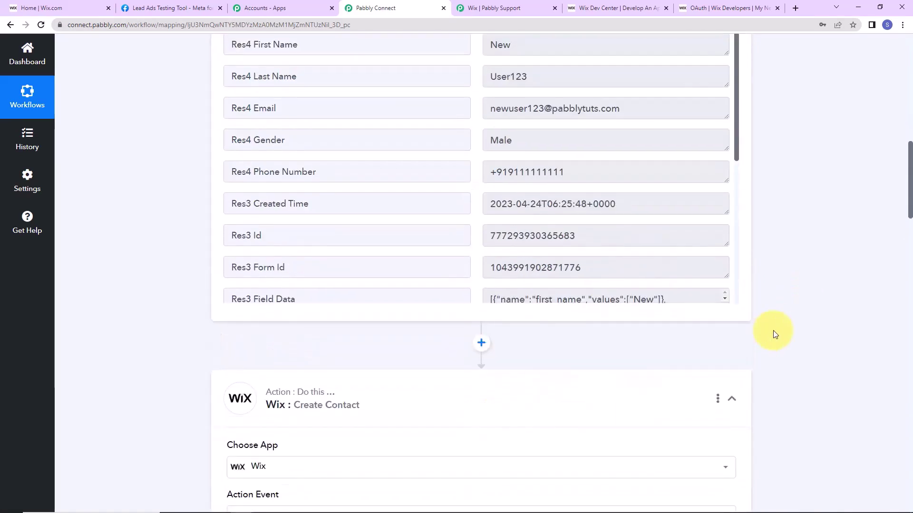
scroll(773, 330, down, 2)
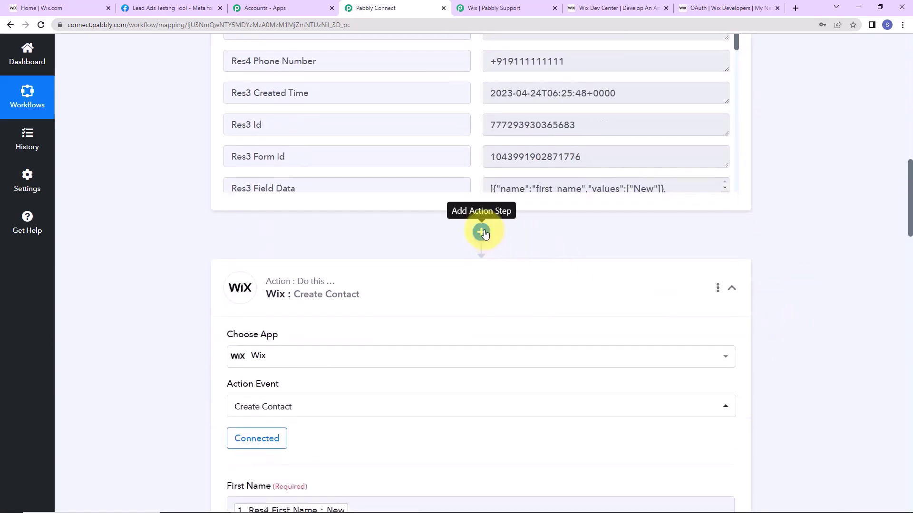
click(482, 232)
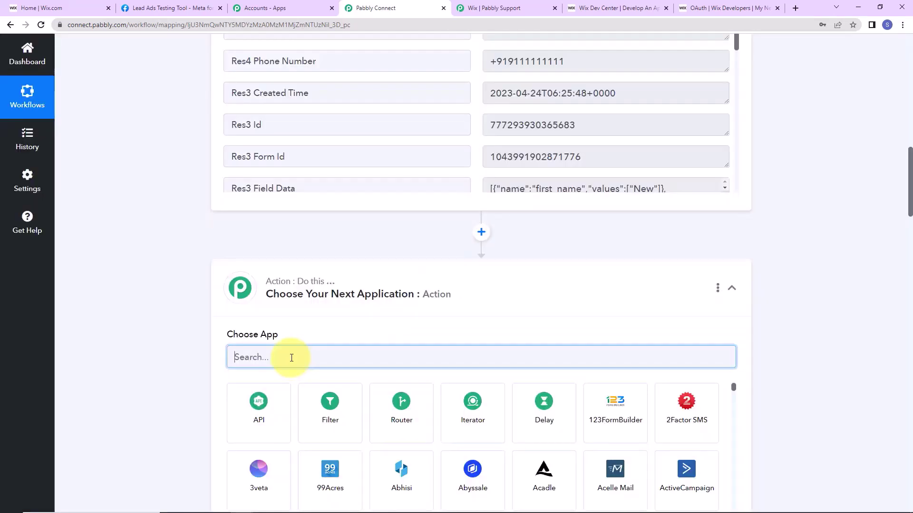
text(text)
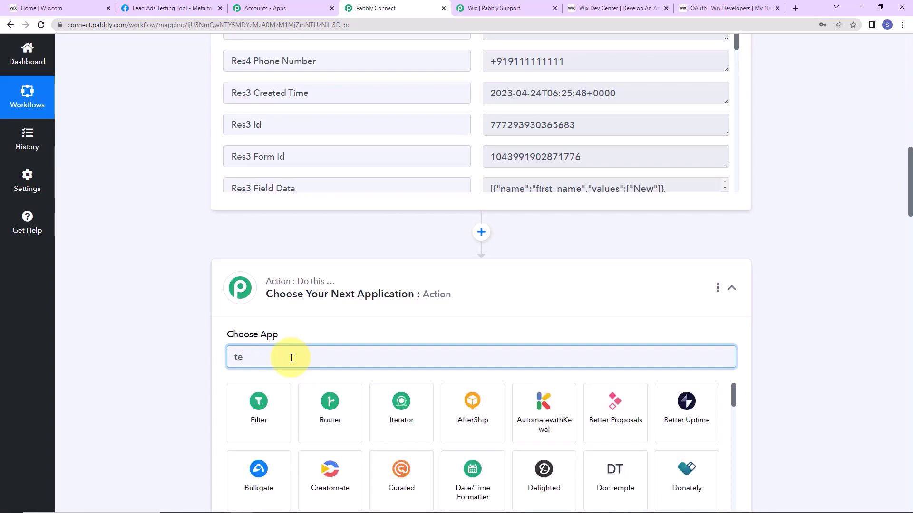
click(344, 407)
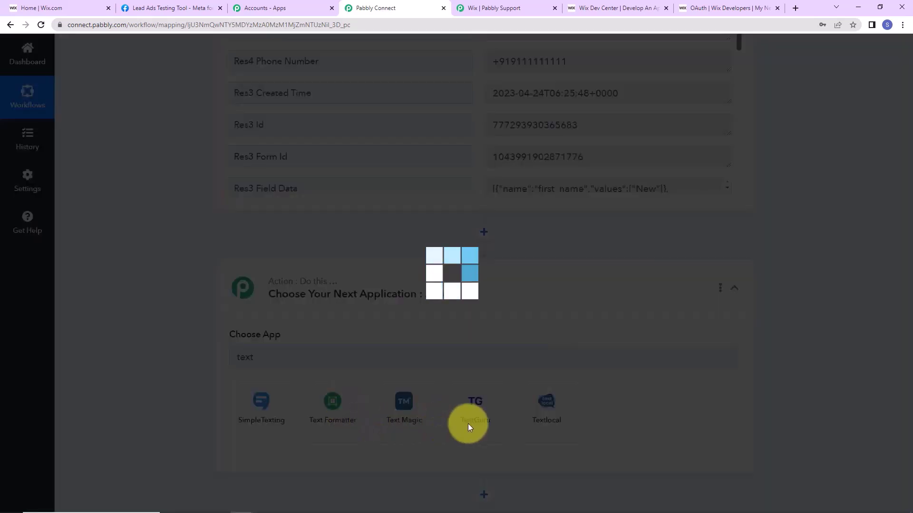
click(262, 412)
click(256, 237)
click(251, 439)
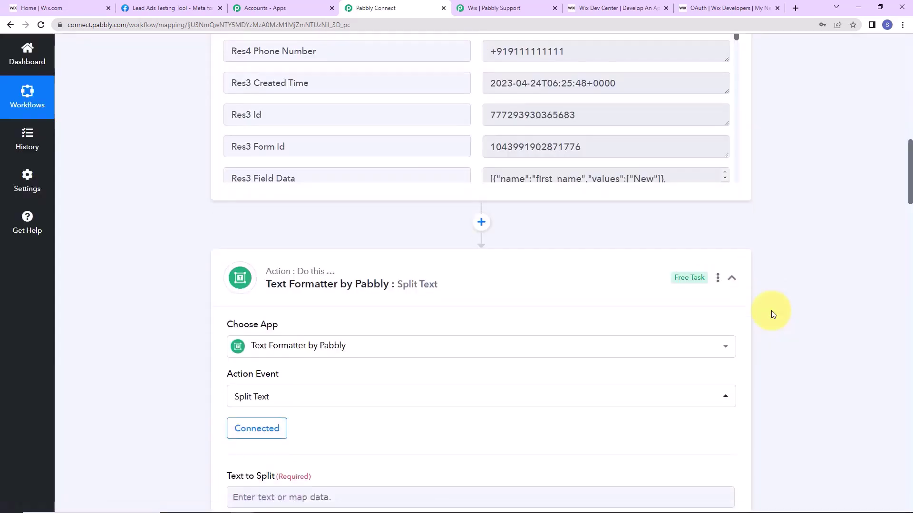
Map the Facebook lead's phone number into Text to Split.
scroll(346, 286, down, 7)
click(281, 181)
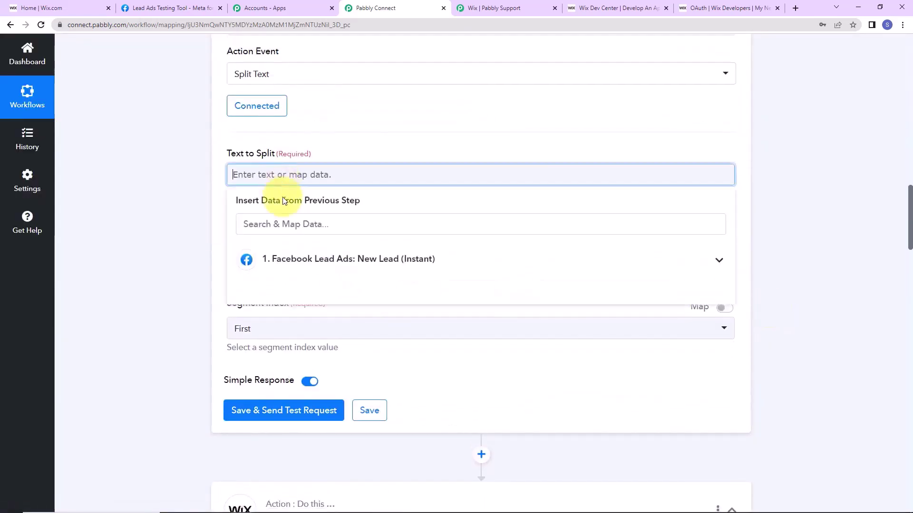
click(292, 261)
click(302, 383)
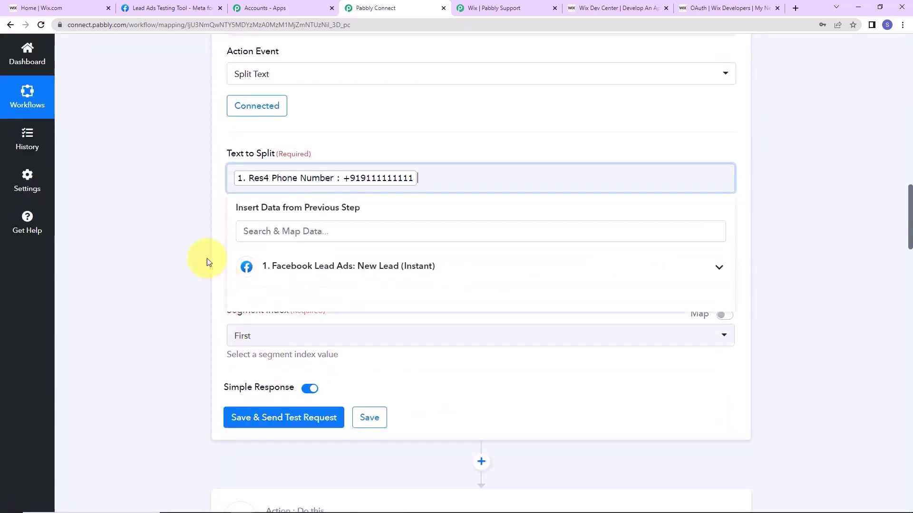
click(152, 220)
Set Separator to +91 and Segment Index to Last, then run the test request.
click(247, 249)
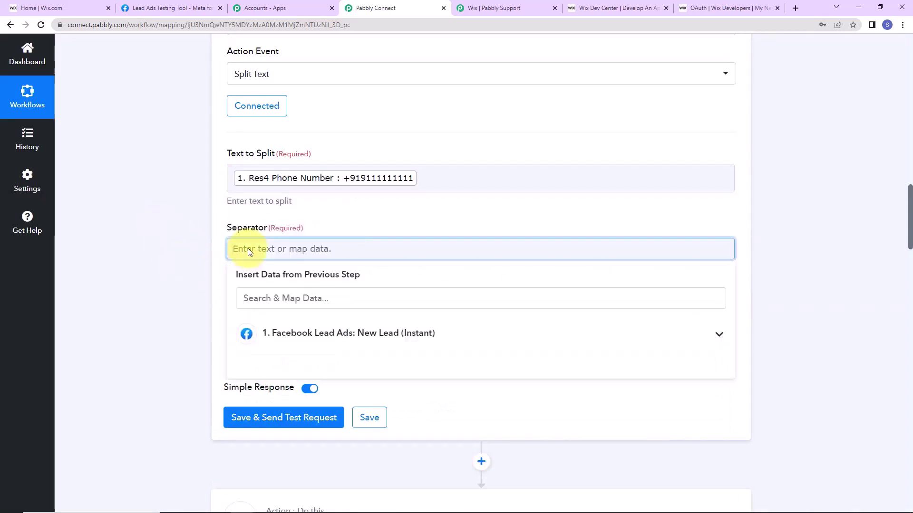
text(+91)
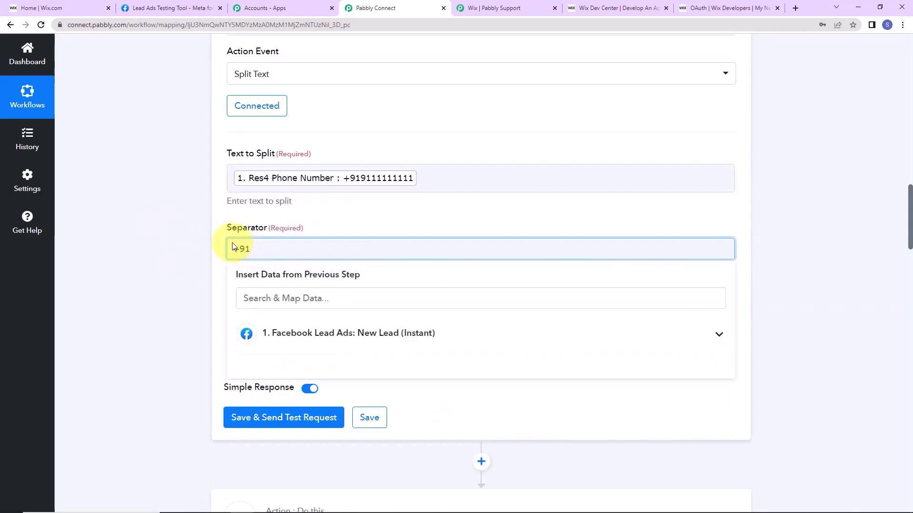
click(187, 232)
click(246, 337)
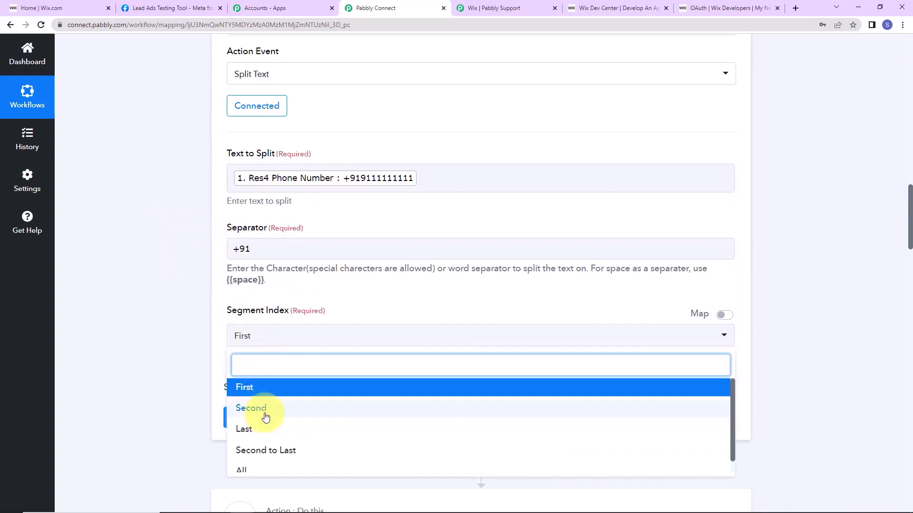
click(246, 429)
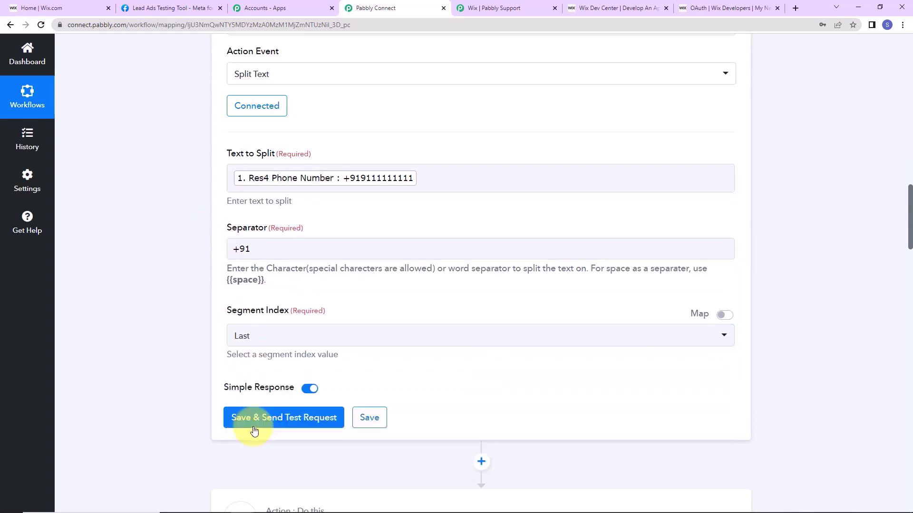
click(237, 421)
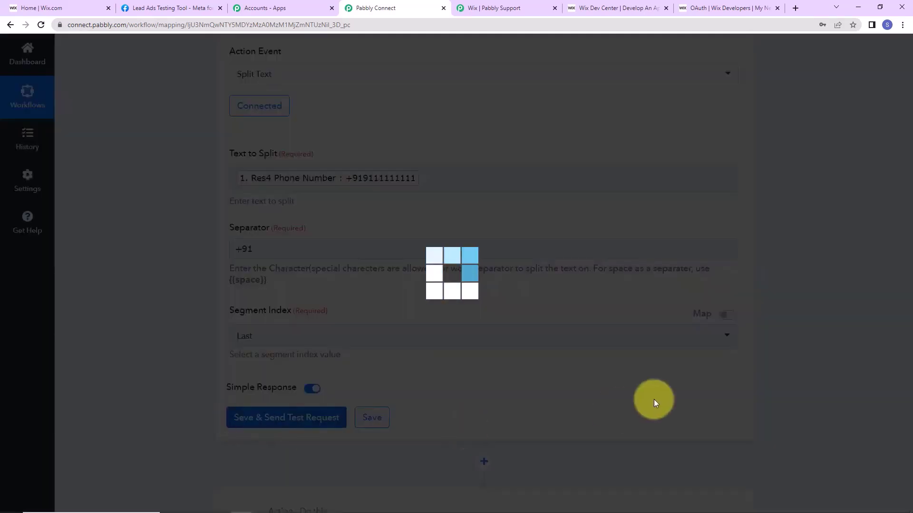
scroll(846, 344, down, 5)
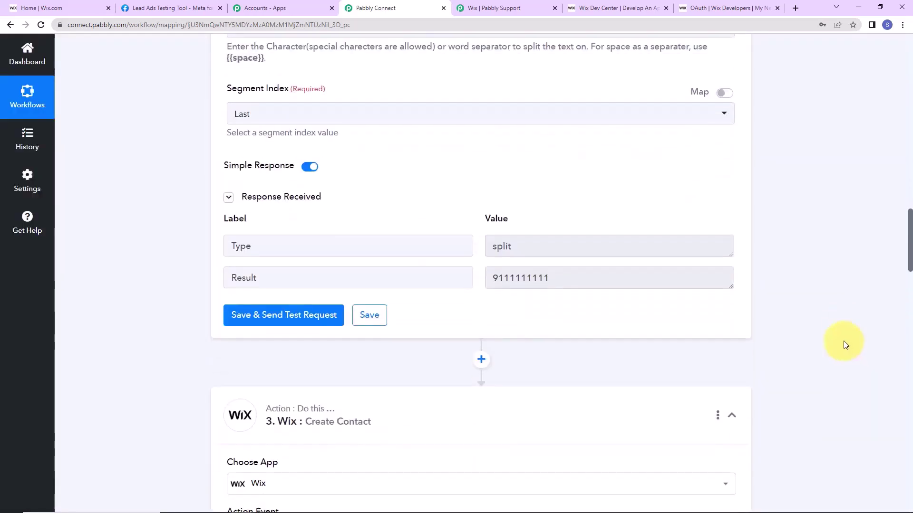
Reauthorize the Wix connection and map the Text Formatter's 2. Result into Phone Number.
scroll(843, 340, down, 7)
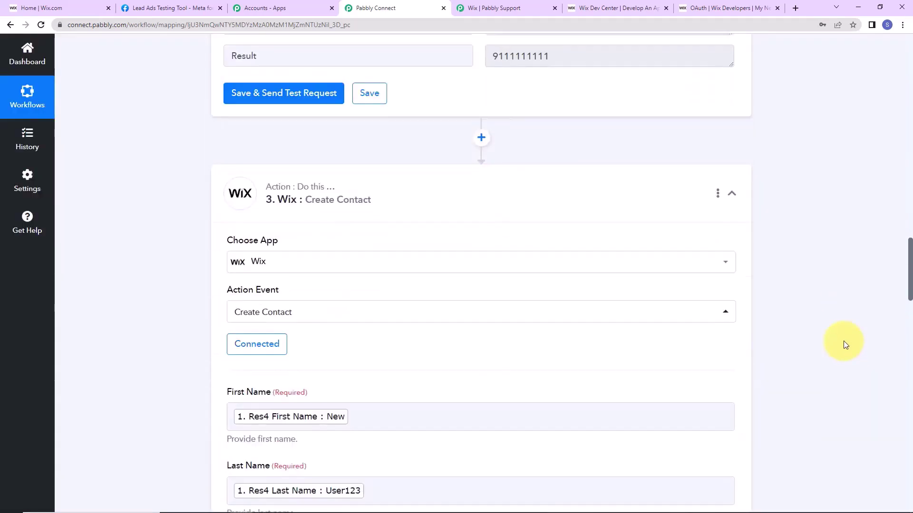
click(243, 234)
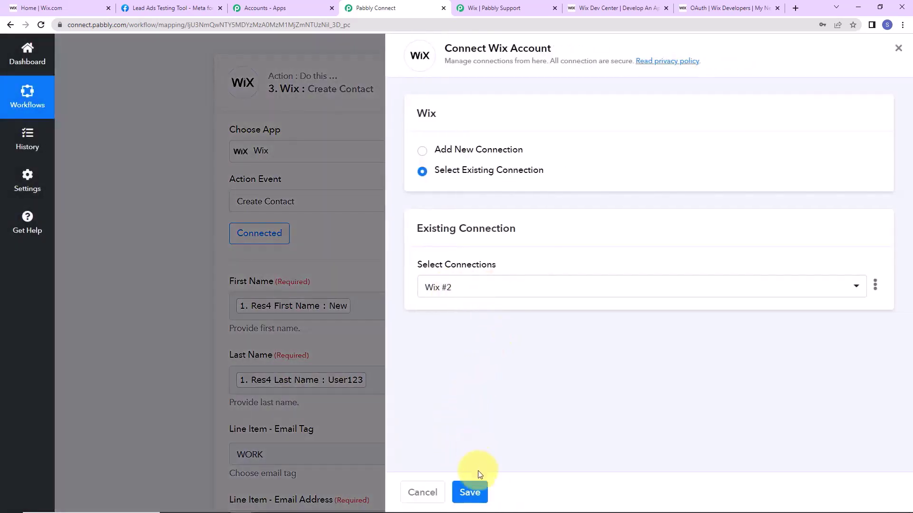
click(470, 491)
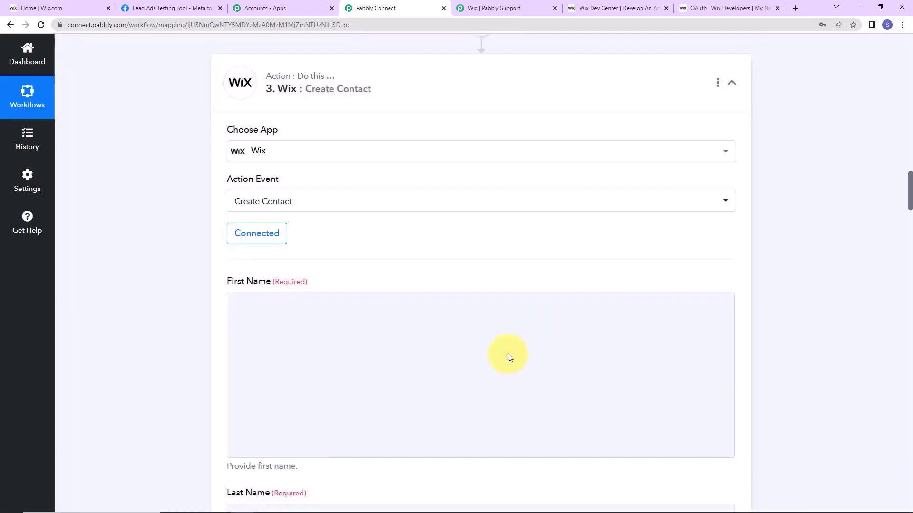
scroll(811, 298, down, 2)
scroll(811, 297, down, 9)
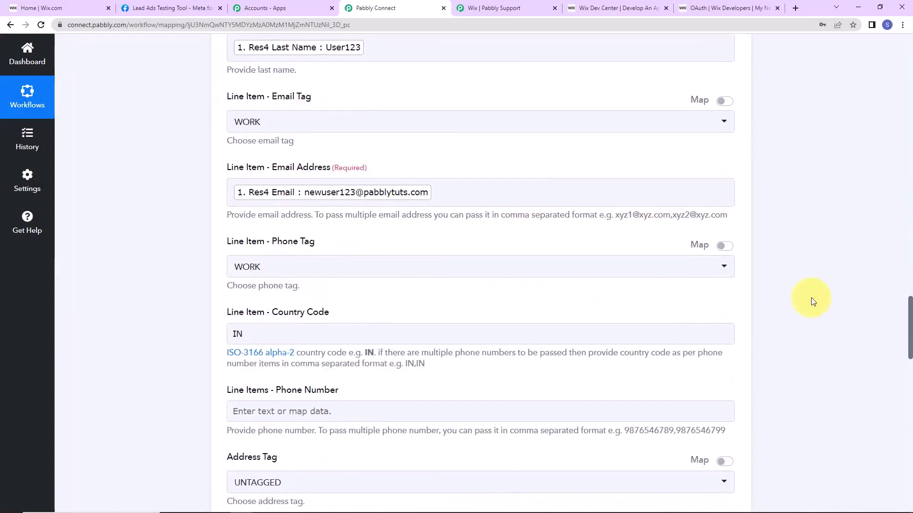
click(376, 199)
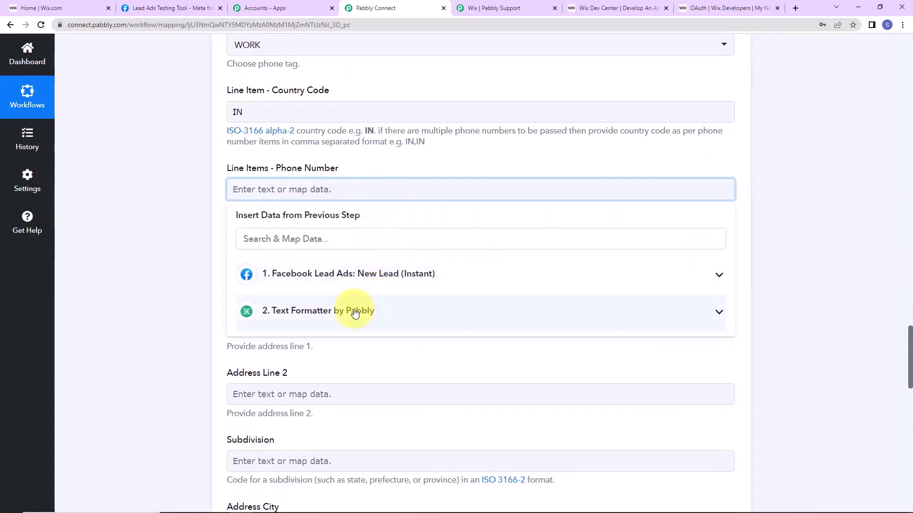
click(321, 312)
click(310, 364)
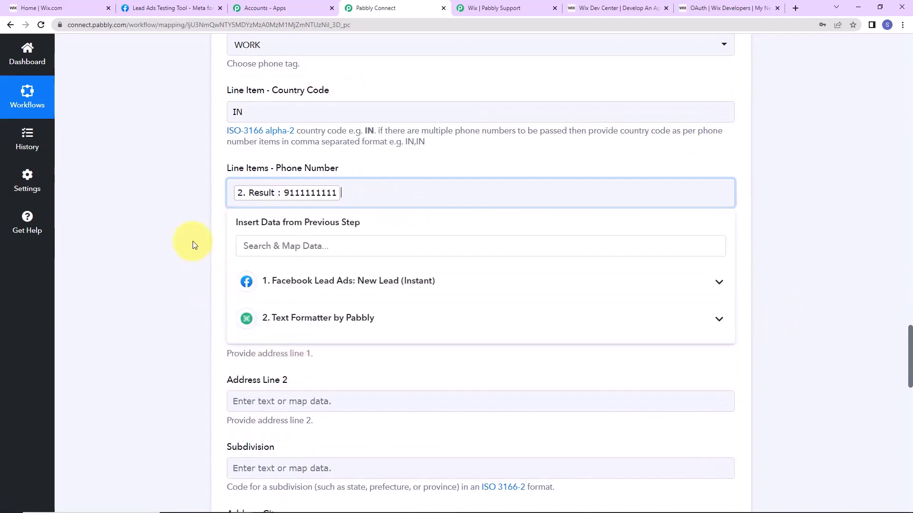
click(184, 232)
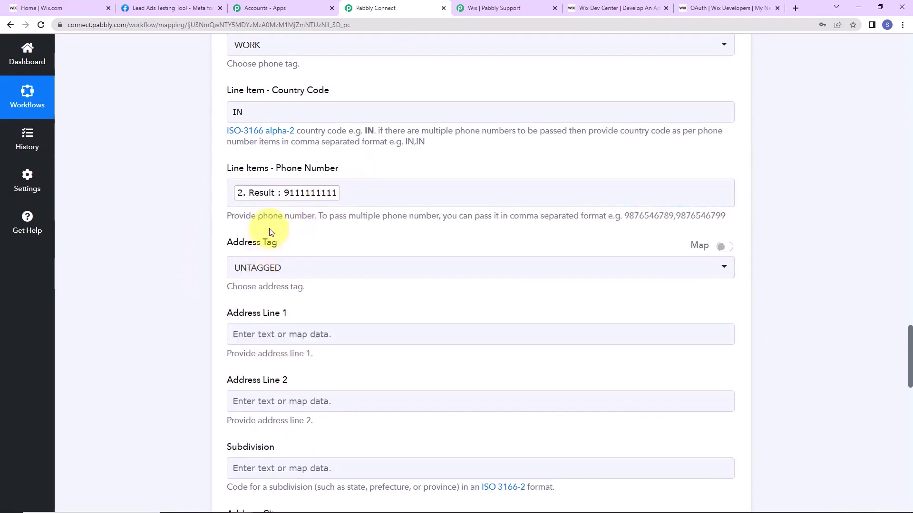
Send a test request creating the Wix contact, then switch to the Wix dashboard.
scroll(299, 285, down, 7)
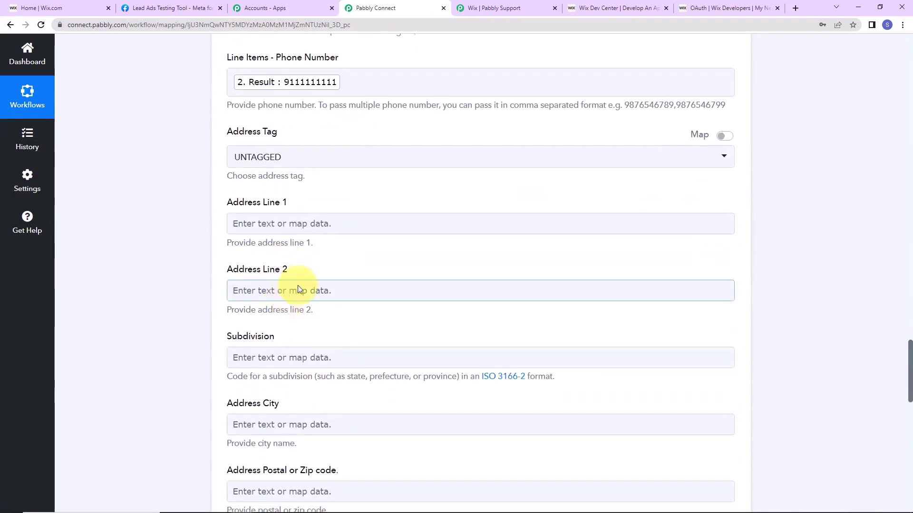
scroll(298, 285, down, 9)
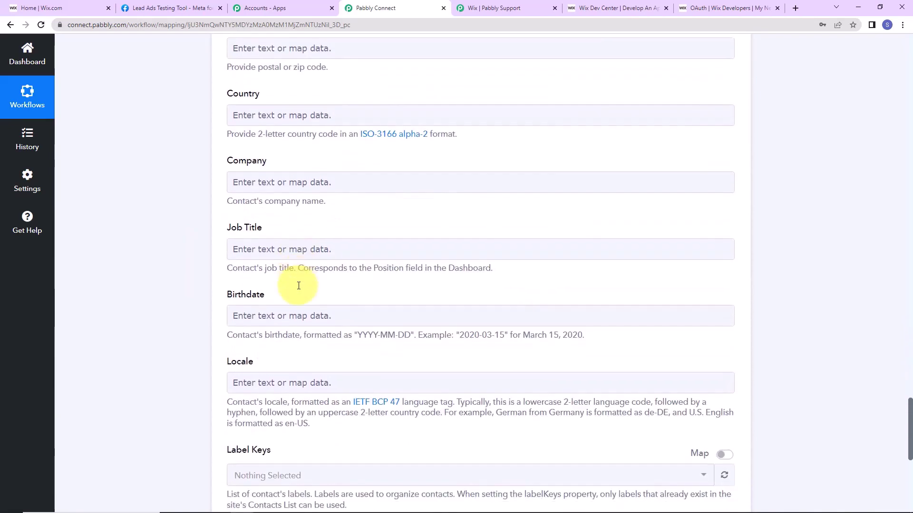
click(247, 346)
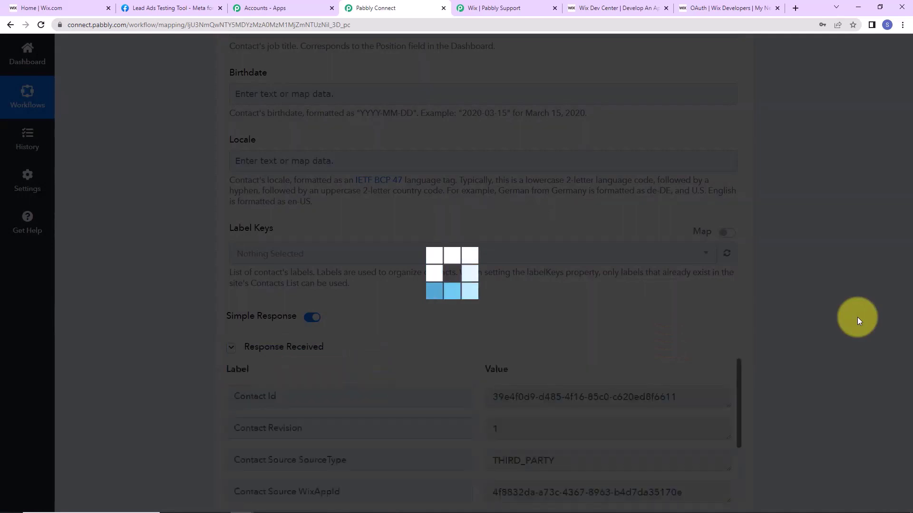
scroll(825, 298, down, 5)
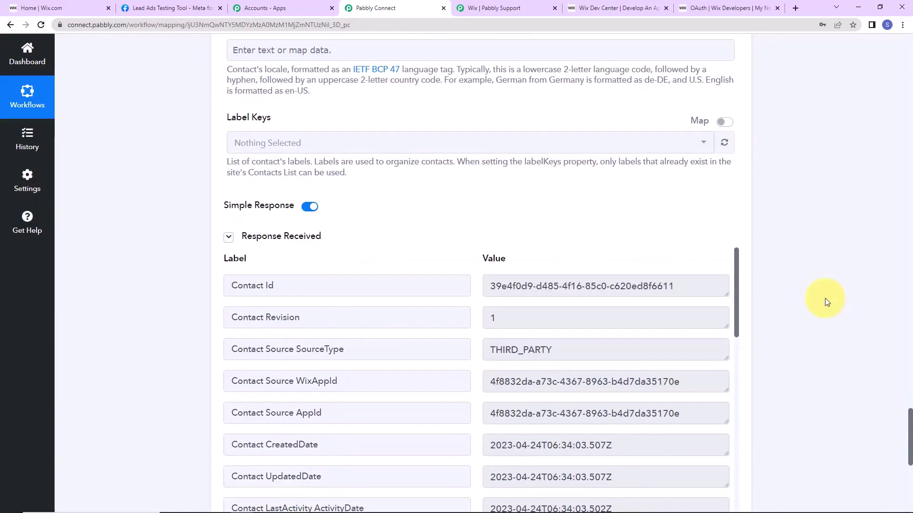
scroll(653, 317, down, 2)
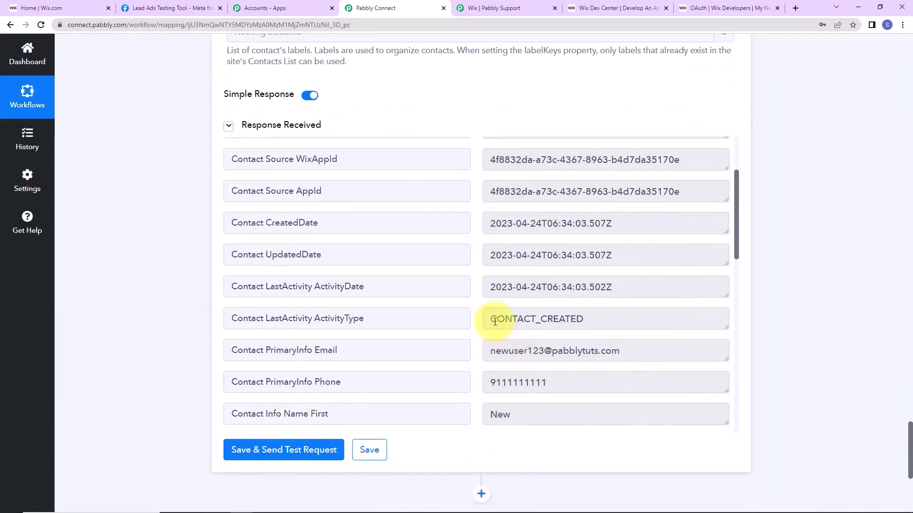
drag(488, 320, 629, 312)
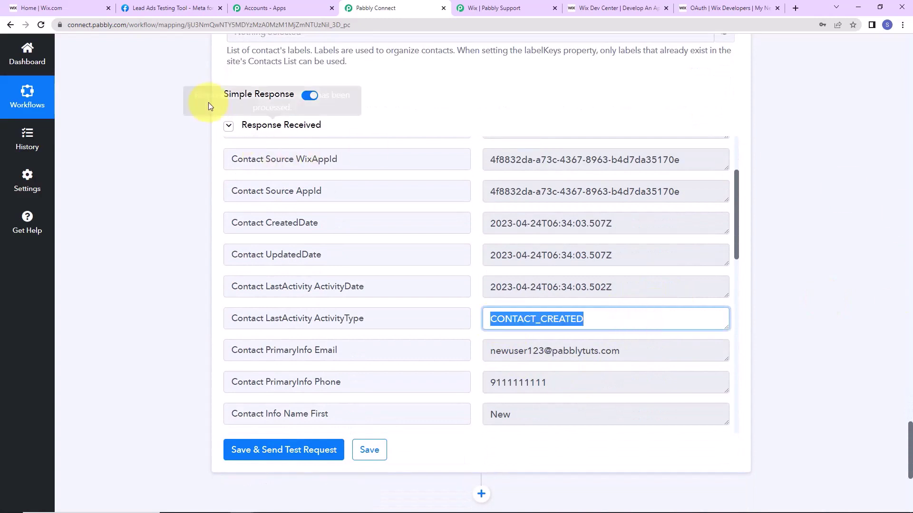
click(33, 8)
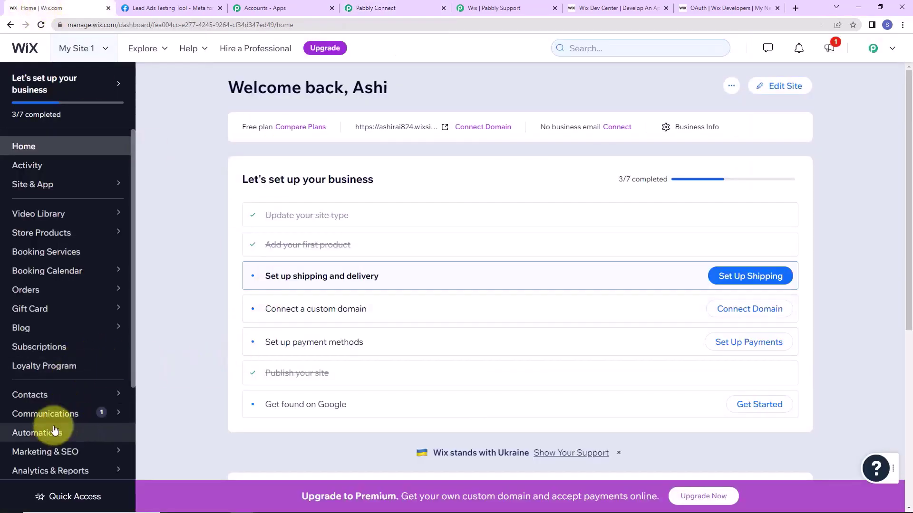
Open Wix Contacts to confirm the new test contact, then return to the Lead Ads Testing Tool.
mouse_move(41, 394)
click(162, 363)
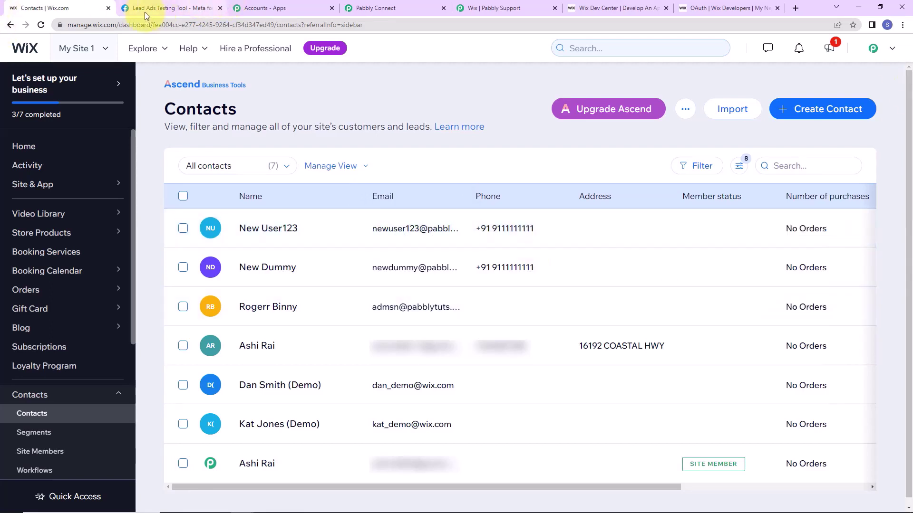
click(162, 10)
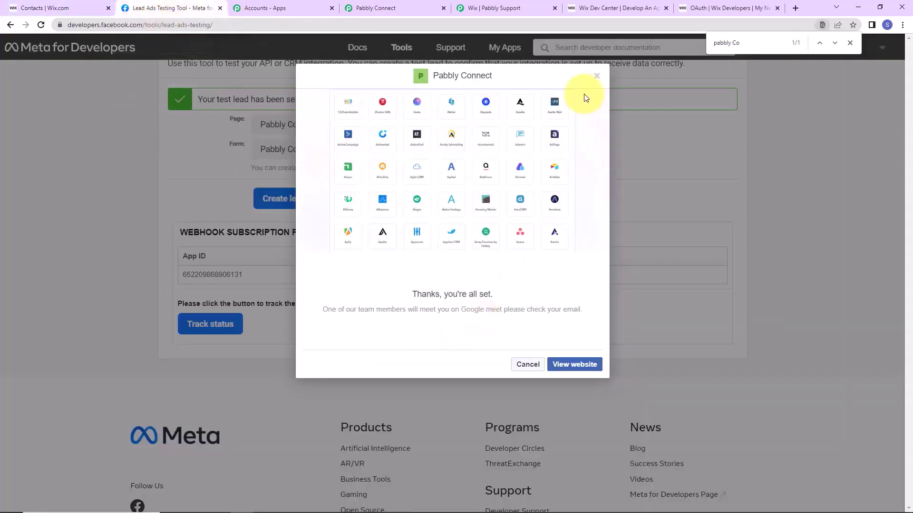
Close the form dialog and delete the previous test lead.
click(597, 80)
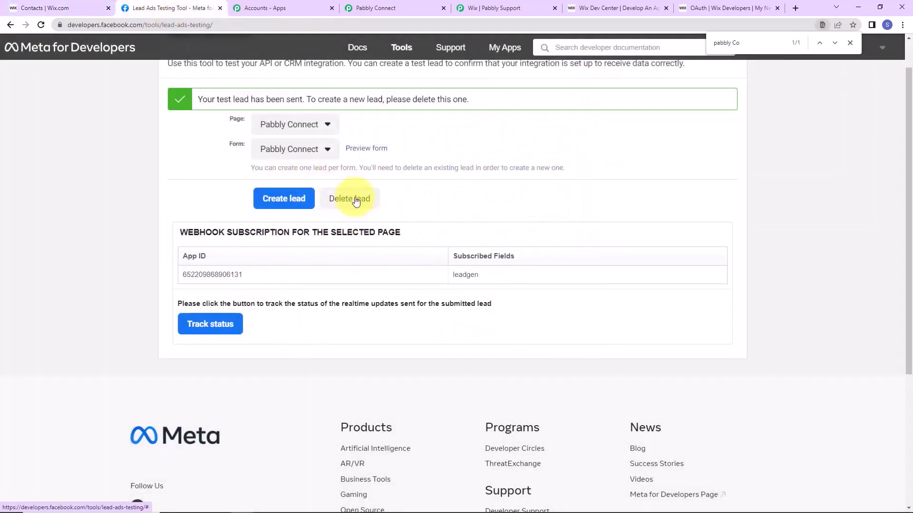
click(355, 204)
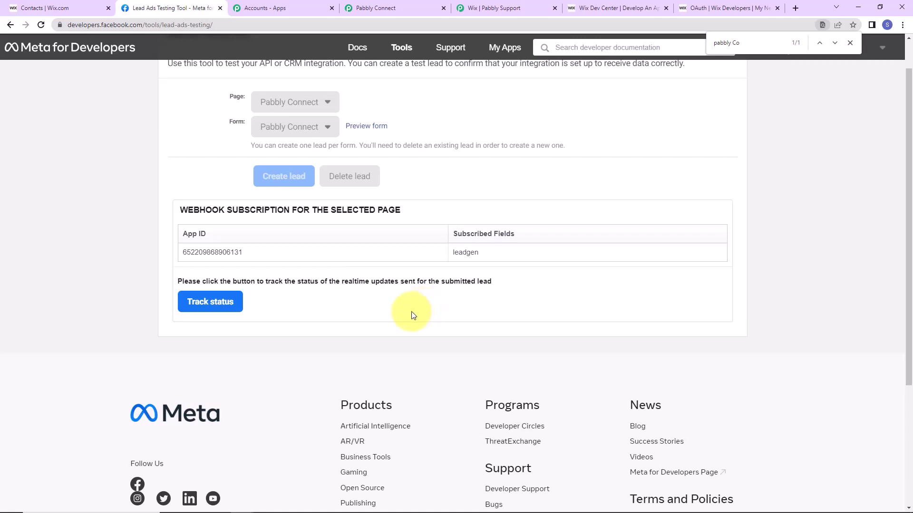
click(371, 202)
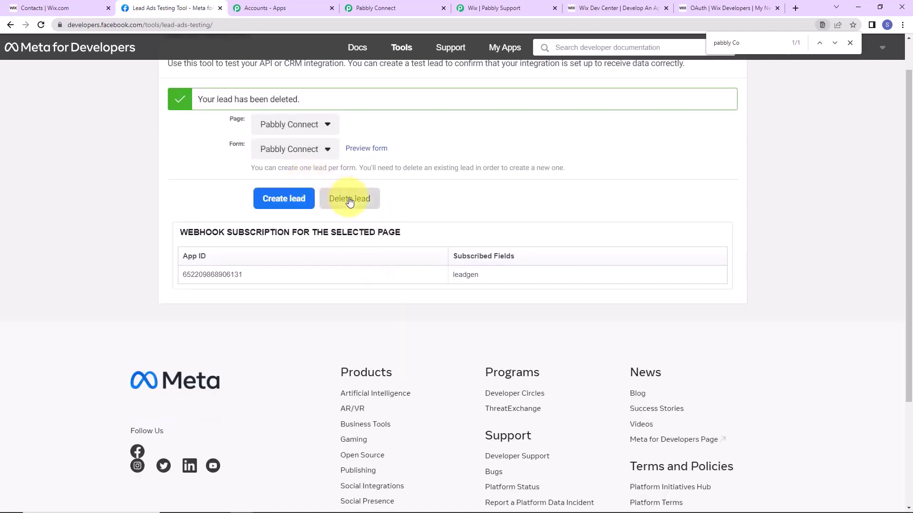
Reload the testing tool and select the Pabbly Connect page from the Page list.
click(41, 25)
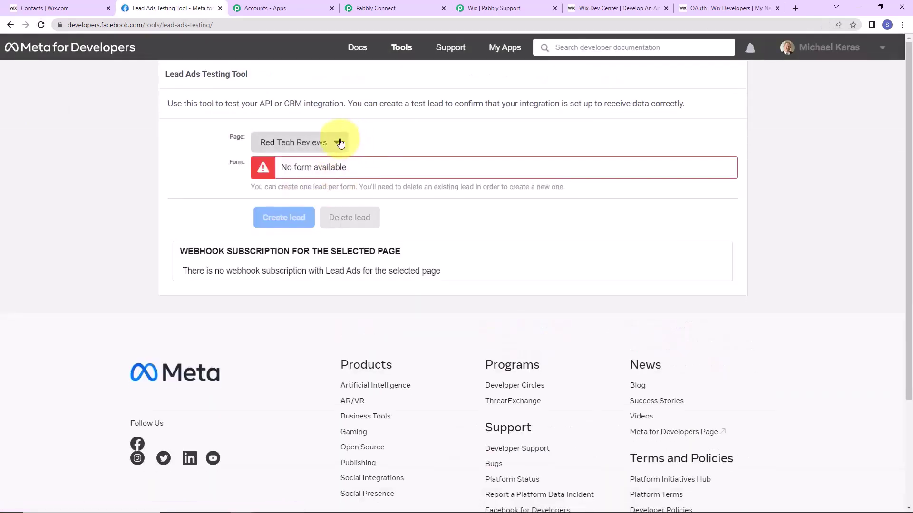
click(341, 143)
key(ctrl+f)
text(pabbly Co)
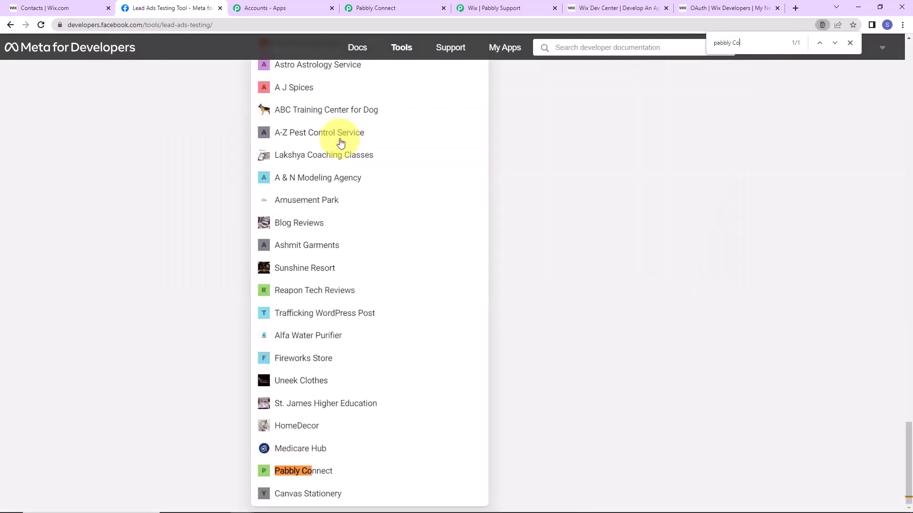
click(316, 472)
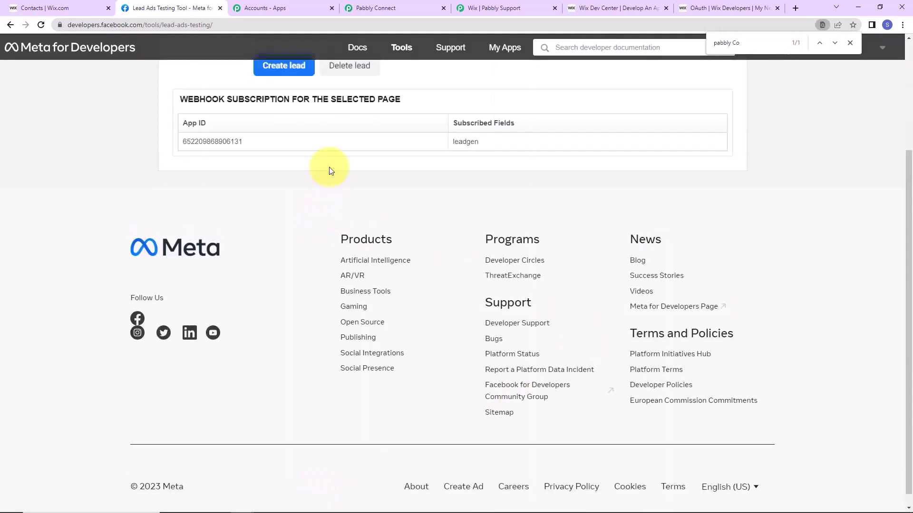
scroll(362, 199, up, 3)
Open the lead form preview and enter dummy name and e-mail values.
click(371, 167)
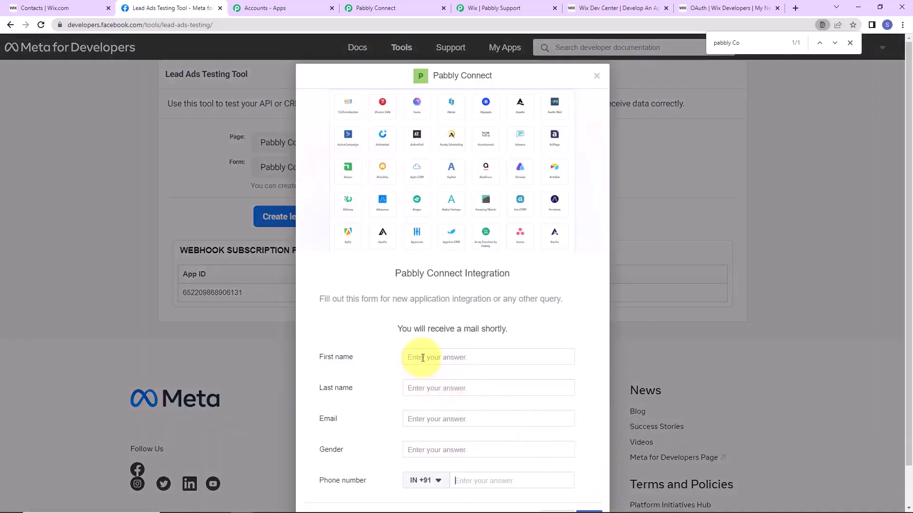
click(422, 358)
text(S)
key(BackSpace)
text(Dummy)
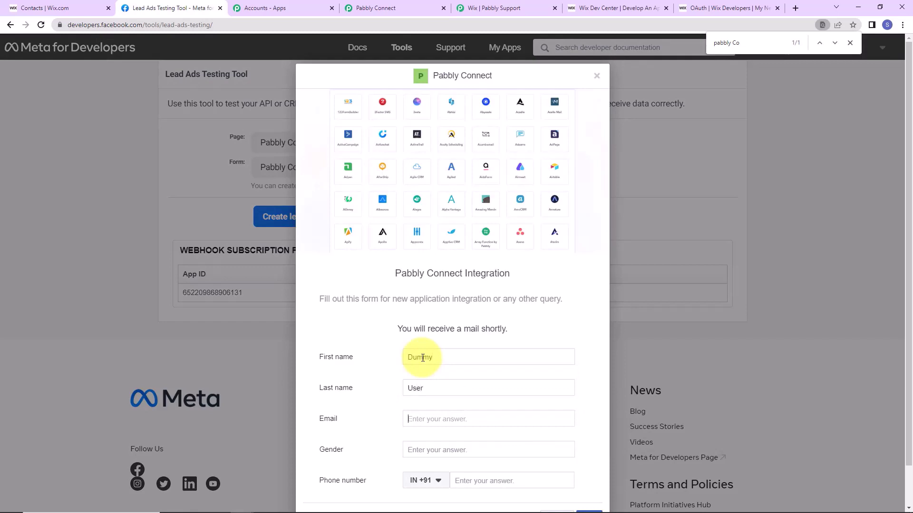
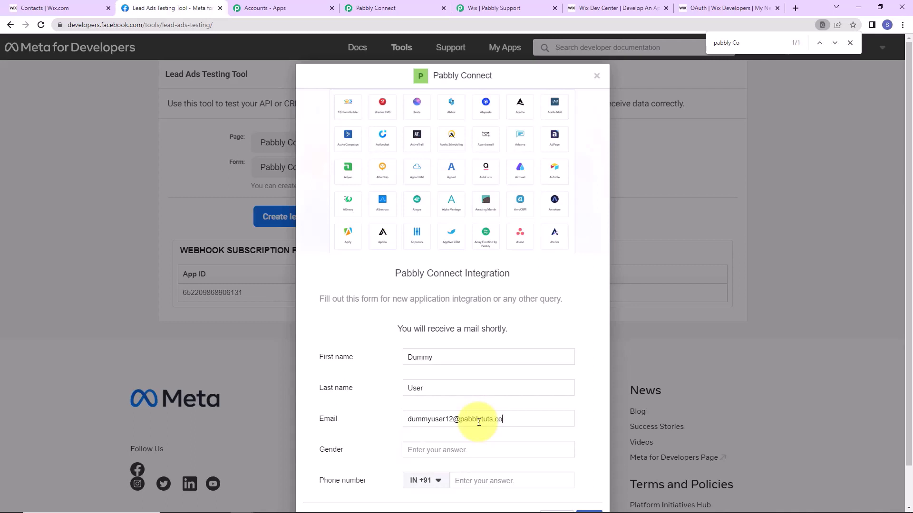
Set Gender to Female, enter a dummy phone number, submit the lead, and open Wix contacts.
click(483, 452)
text(Female)
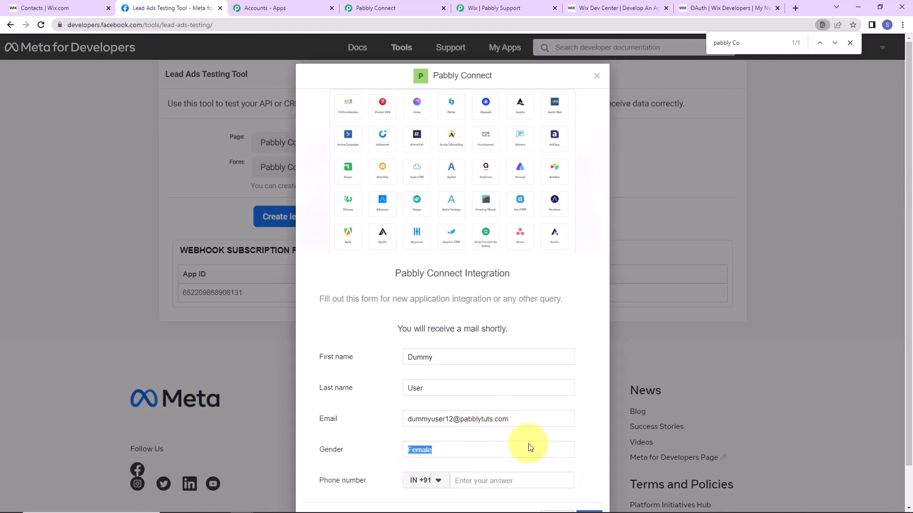
click(487, 481)
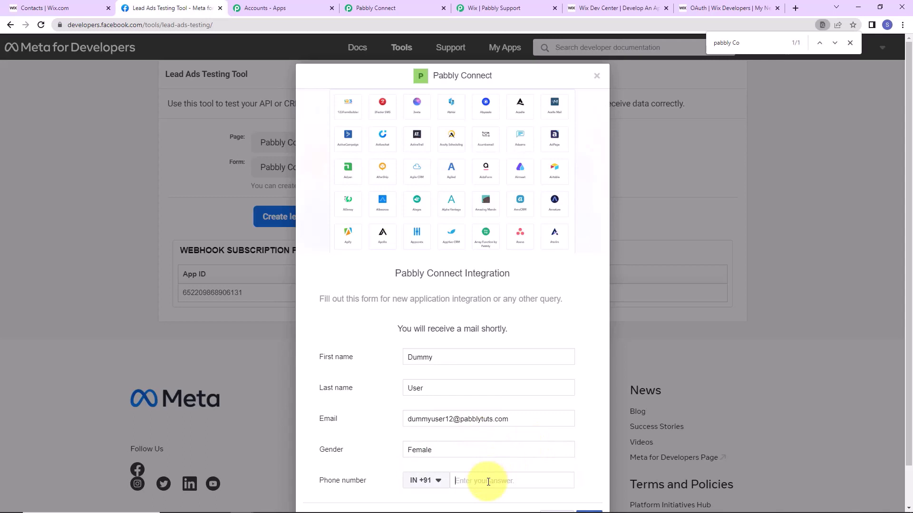
scroll(523, 475, down, 2)
text(9876543210)
click(588, 473)
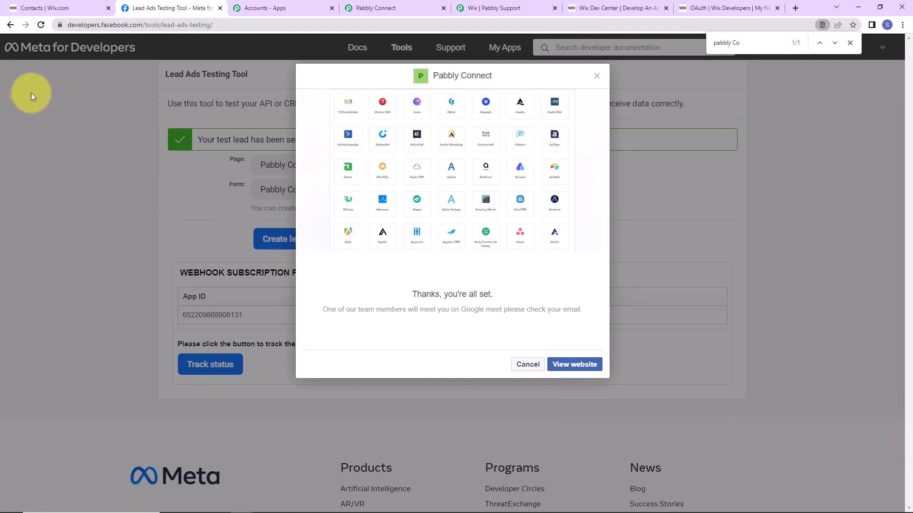
click(50, 11)
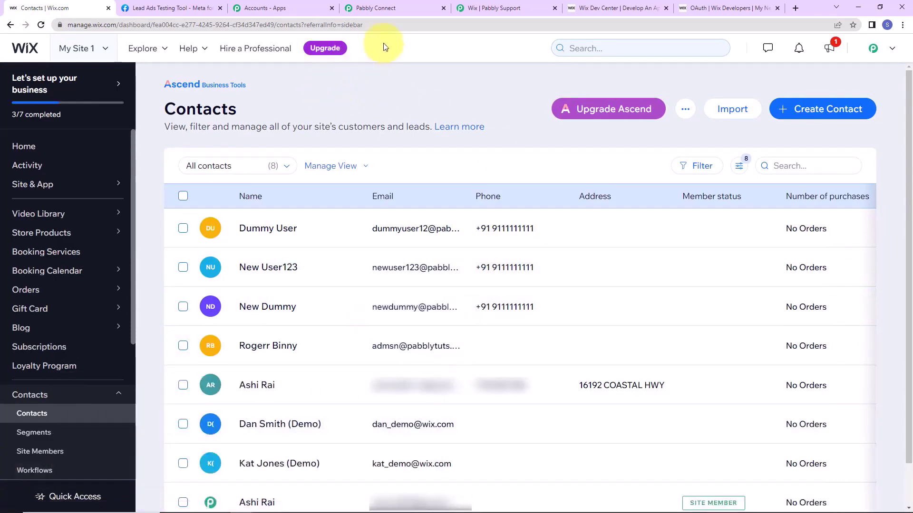
Collapse the Wix workflow's Facebook Lead Ads, Text Formatter and Wix Create Contact steps, then head to the Dashboard.
click(378, 8)
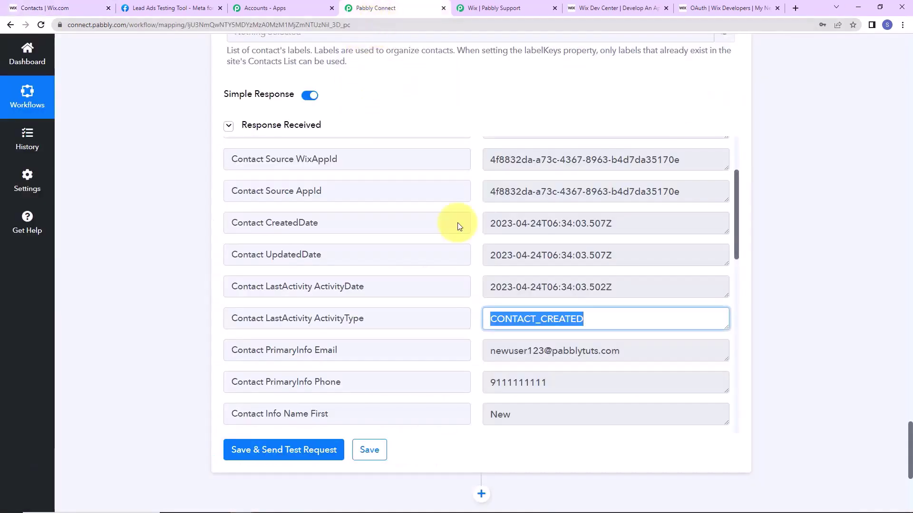
drag(908, 442, 879, 41)
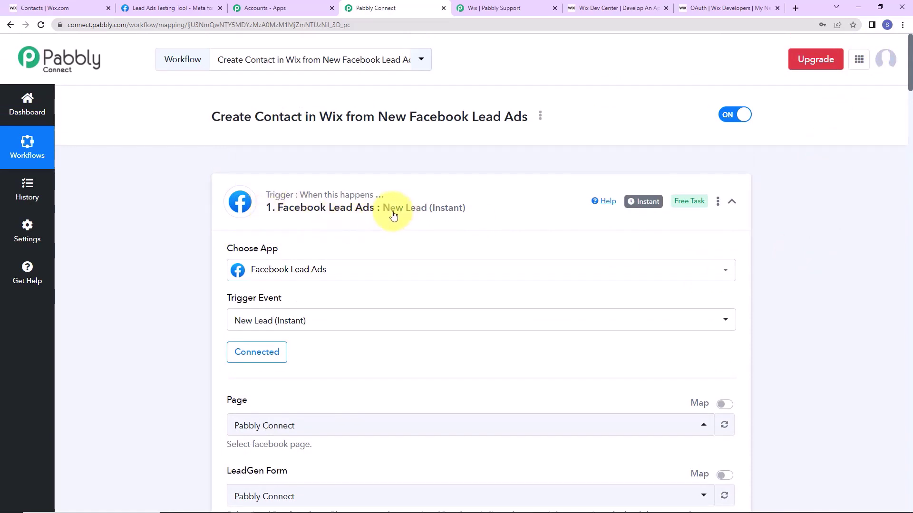
click(731, 203)
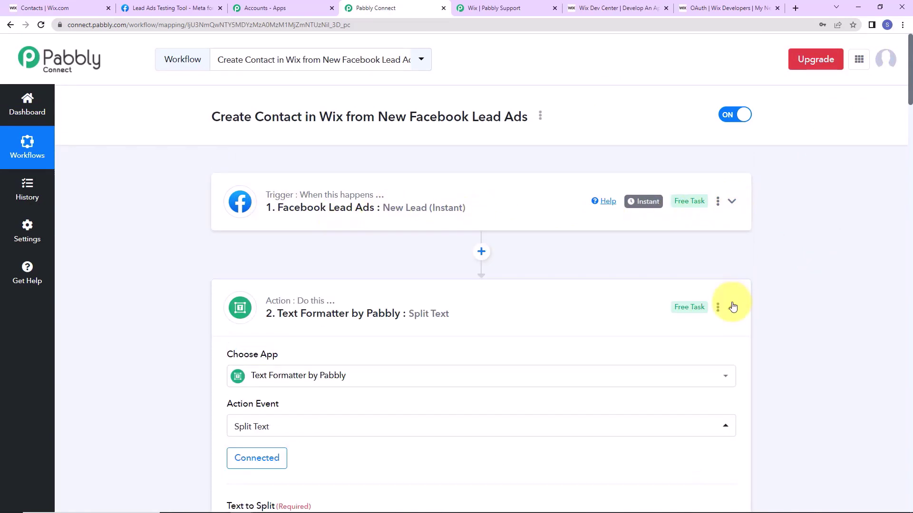
click(732, 307)
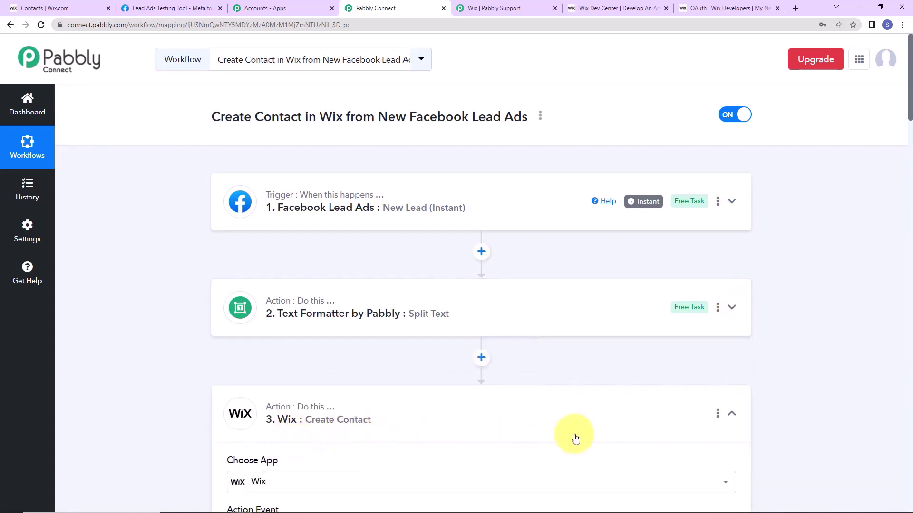
click(732, 414)
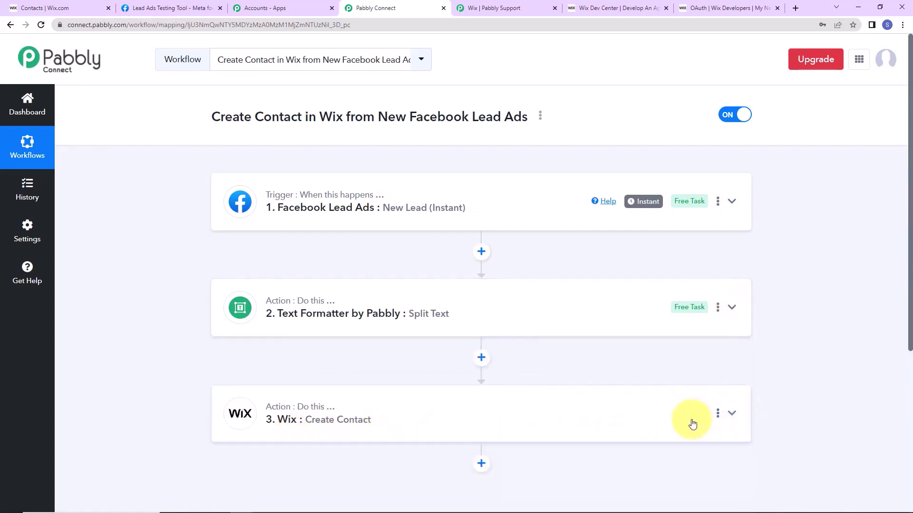
mouse_move(275, 309)
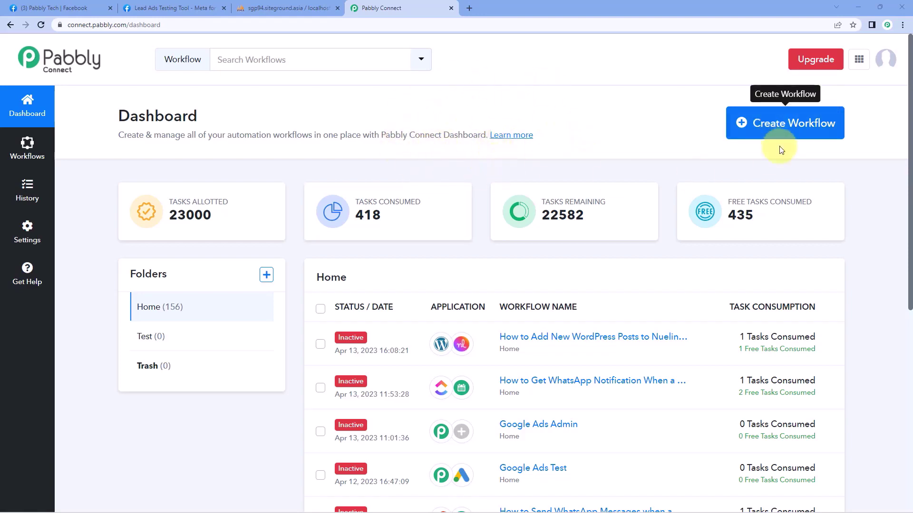
Create a new workflow named 'Facebook Lead Ads to MySQL'.
click(798, 126)
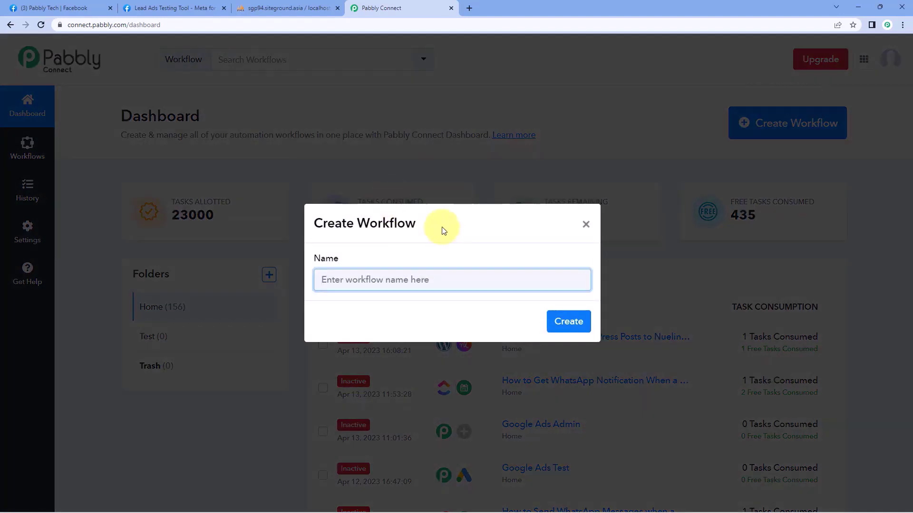
text(Facebook Lead Ads to ,y)
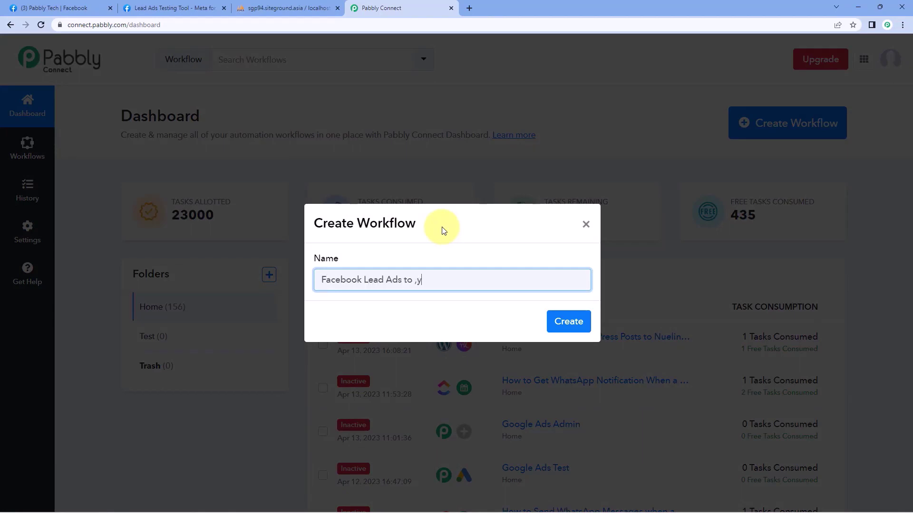
key(BackSpace)
text(MySQL)
click(574, 323)
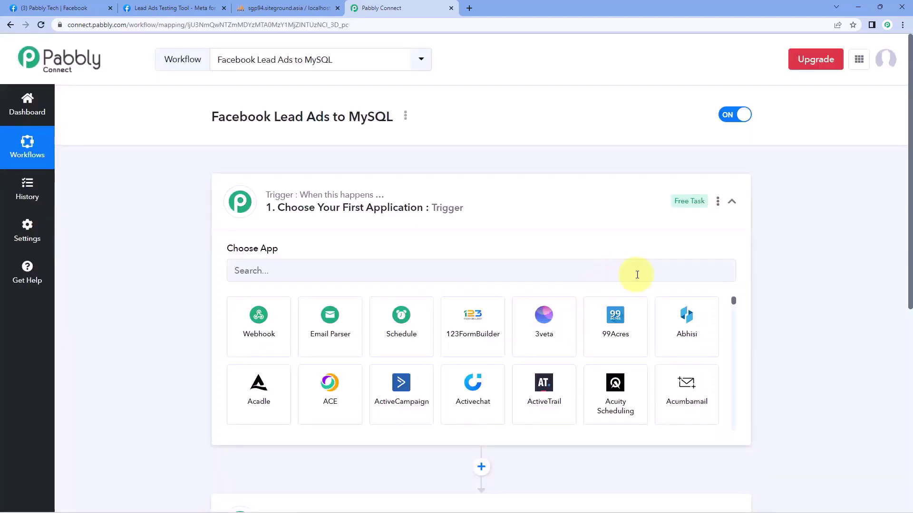
click(448, 205)
scroll(167, 200, down, 2)
scroll(172, 199, up, 1)
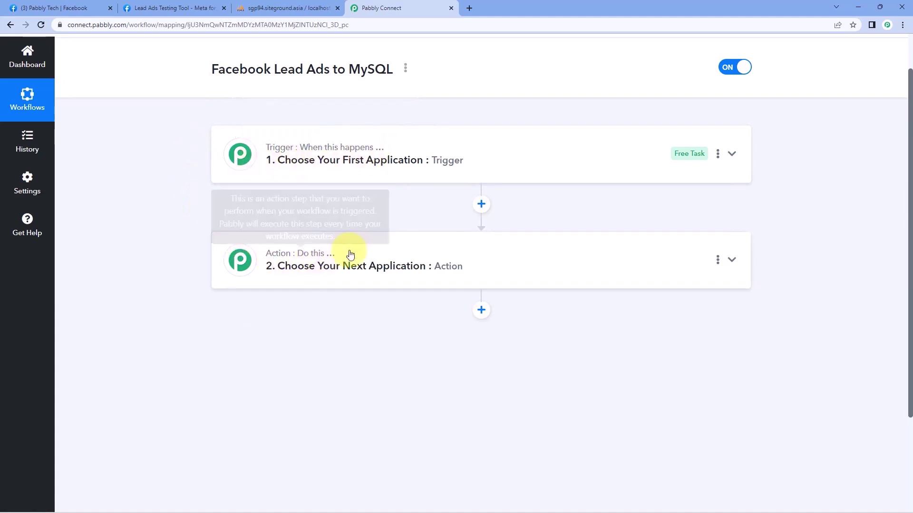
click(413, 159)
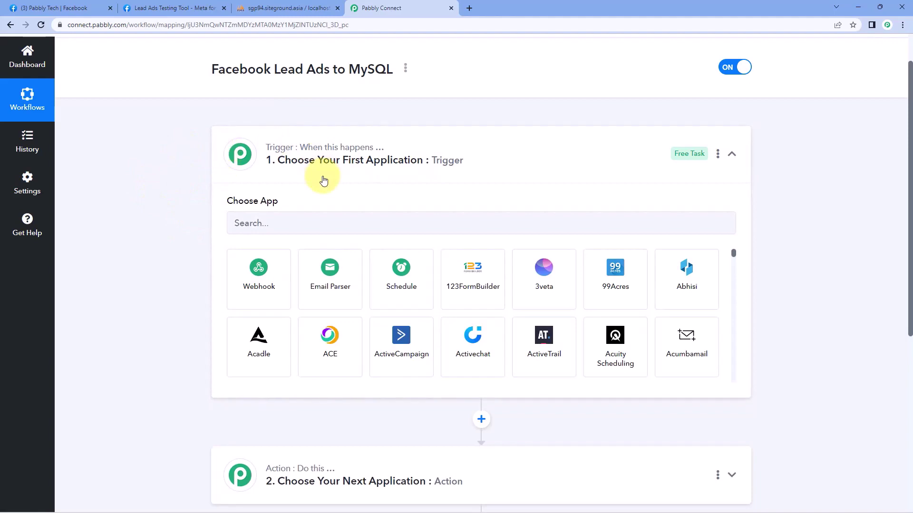
click(81, 9)
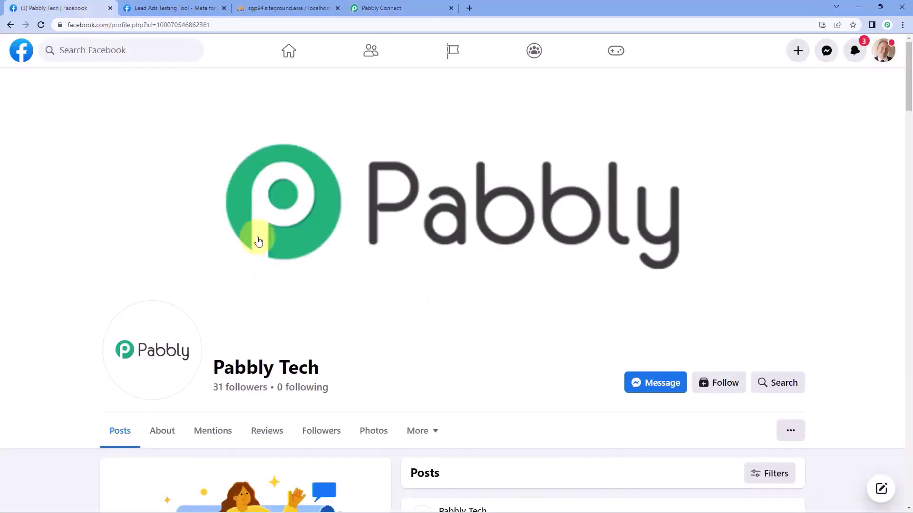
click(158, 6)
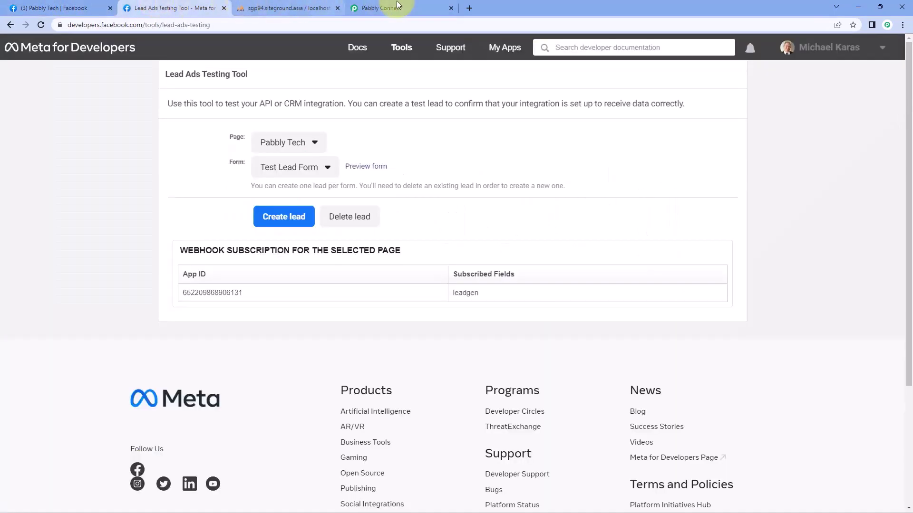
click(378, 8)
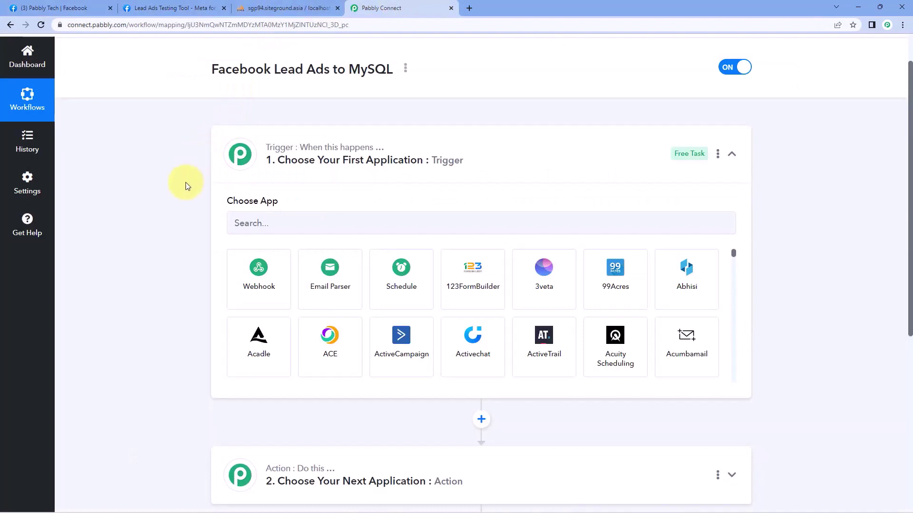
scroll(183, 239, down, 1)
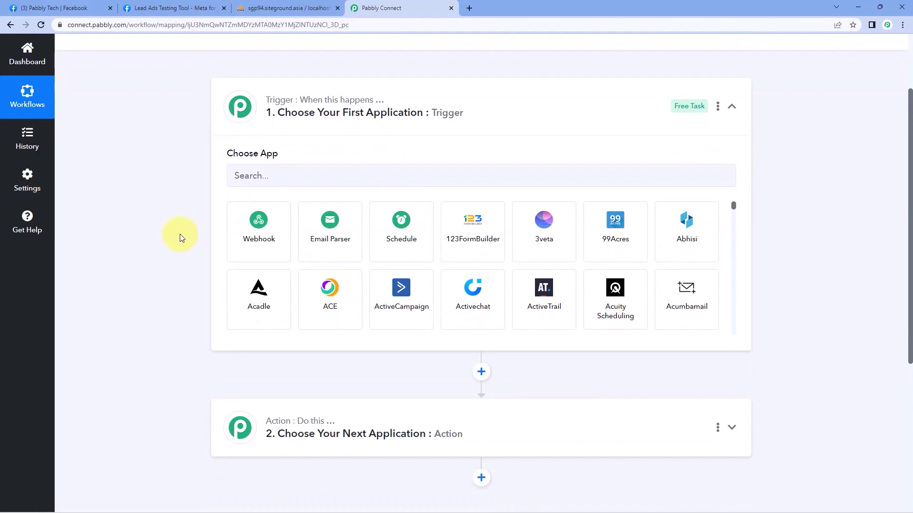
scroll(180, 237, down, 2)
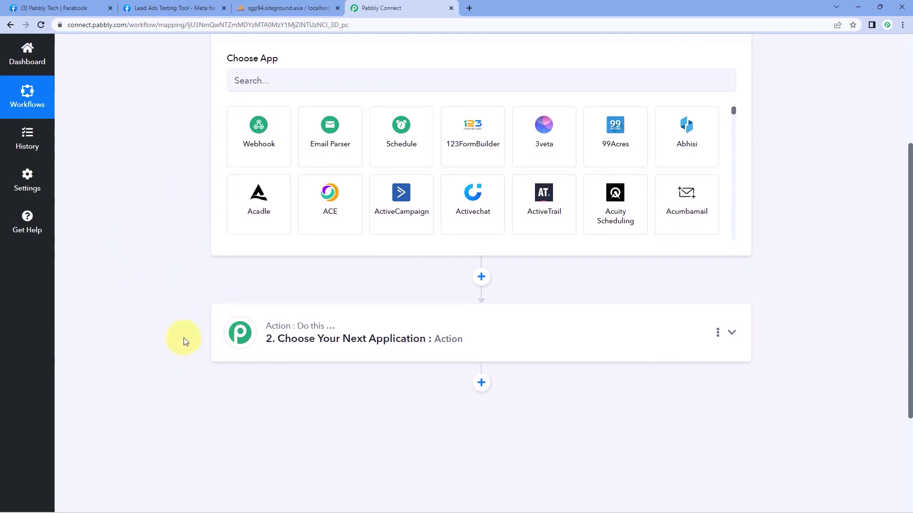
scroll(161, 312, up, 3)
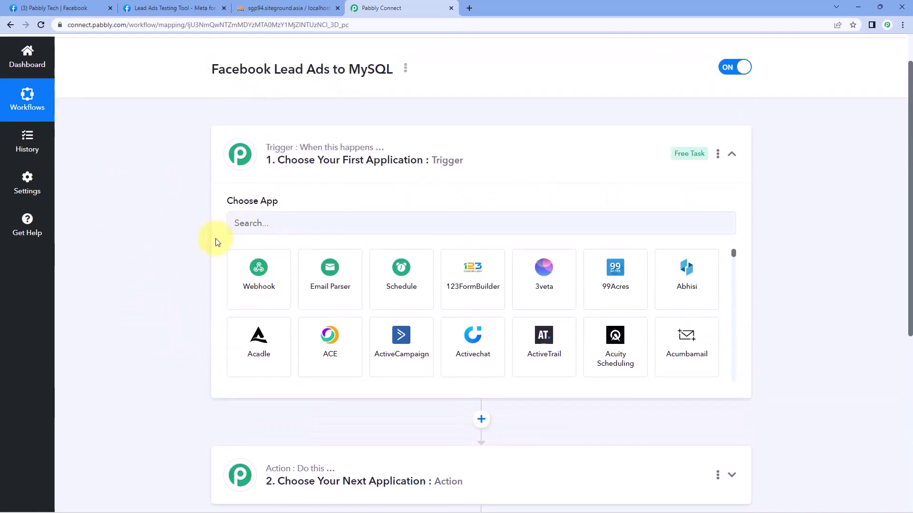
Set the trigger to Facebook Lead Ads' New Lead (Instant) event and choose Add New Connection.
click(262, 222)
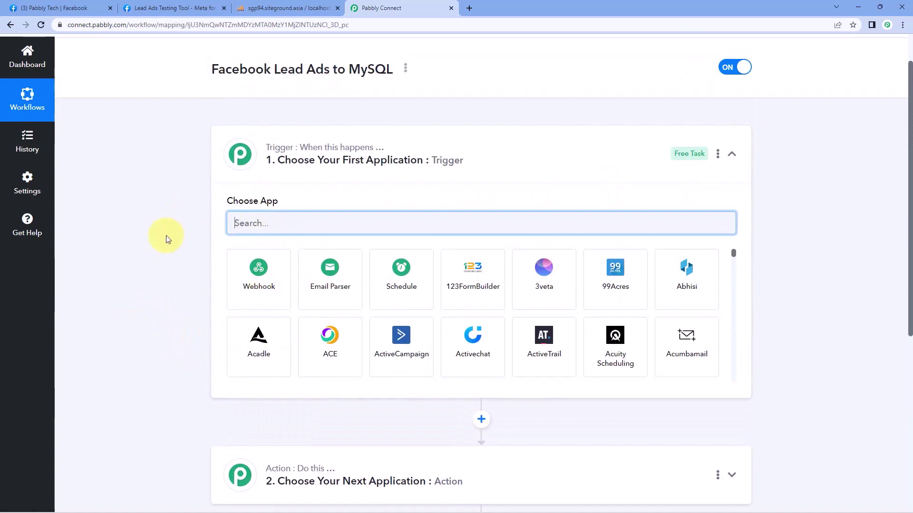
text(Facebook)
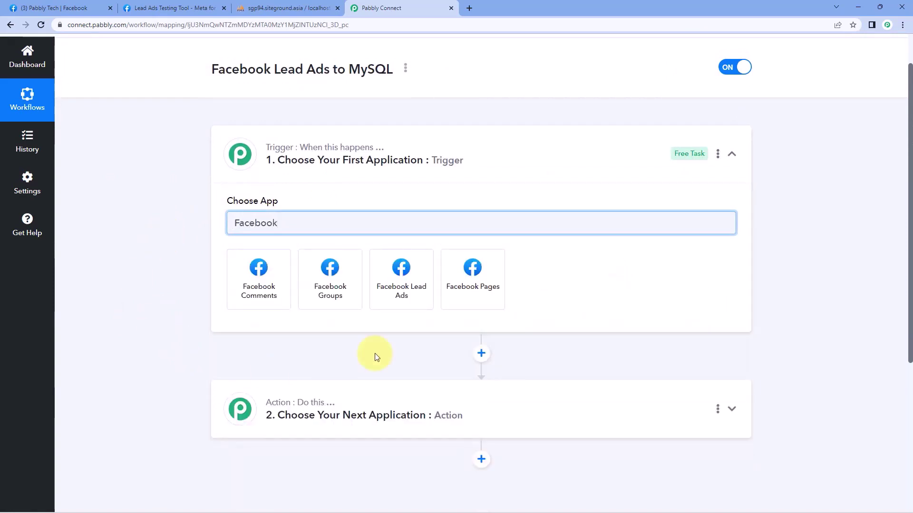
click(411, 293)
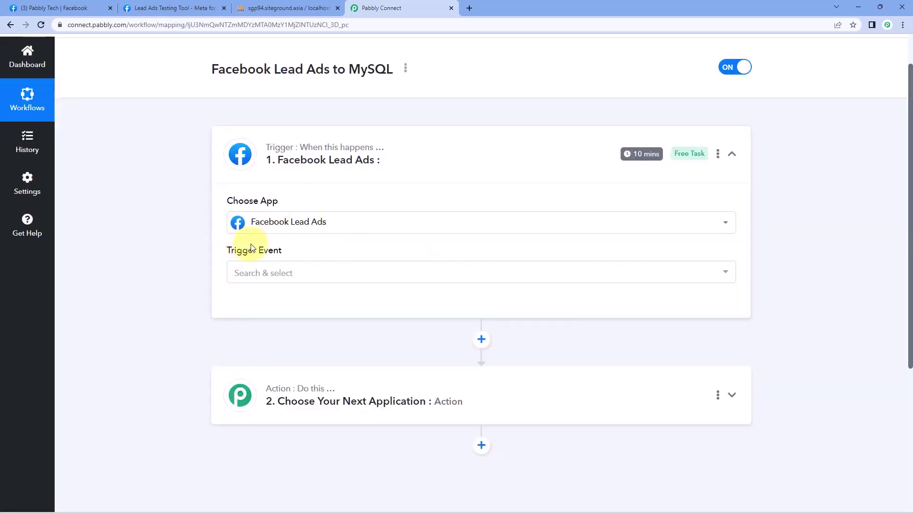
click(265, 271)
scroll(187, 265, down, 2)
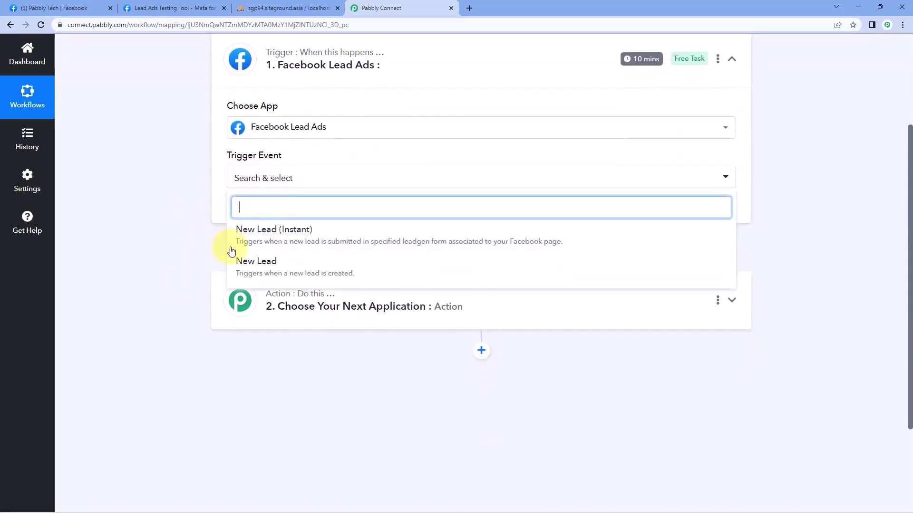
click(333, 234)
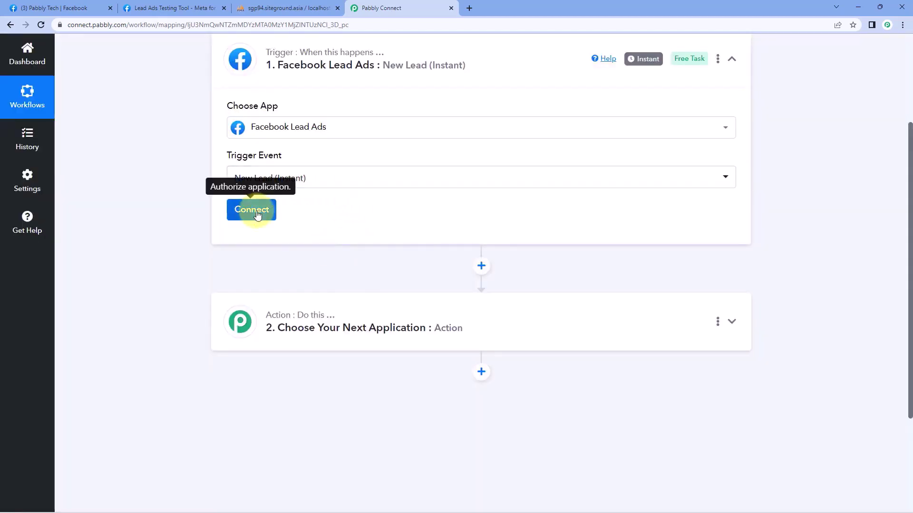
click(240, 213)
click(424, 151)
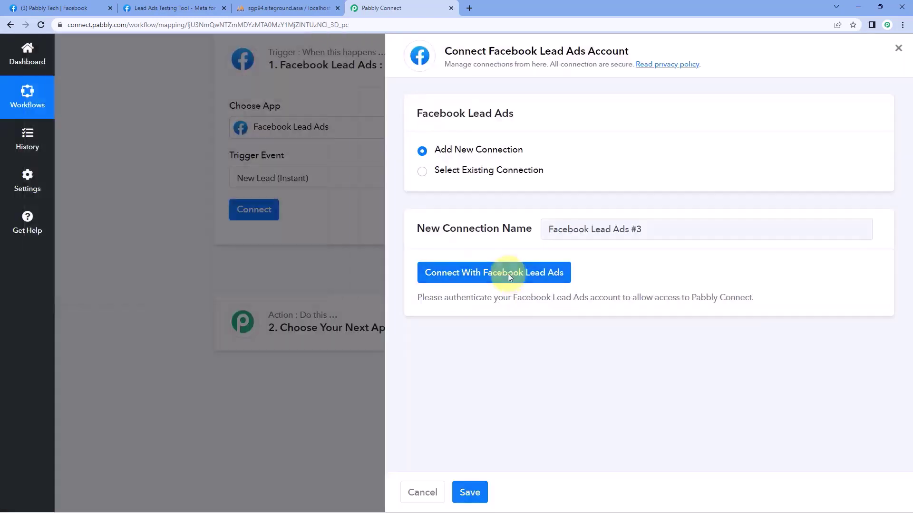
Authorize the Facebook Lead Ads #3 connection and return to the workflow.
click(496, 281)
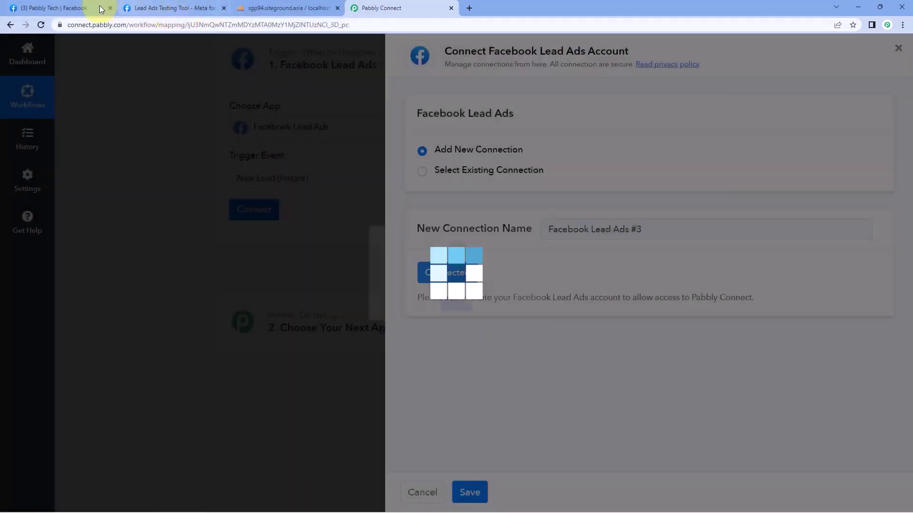
click(86, 8)
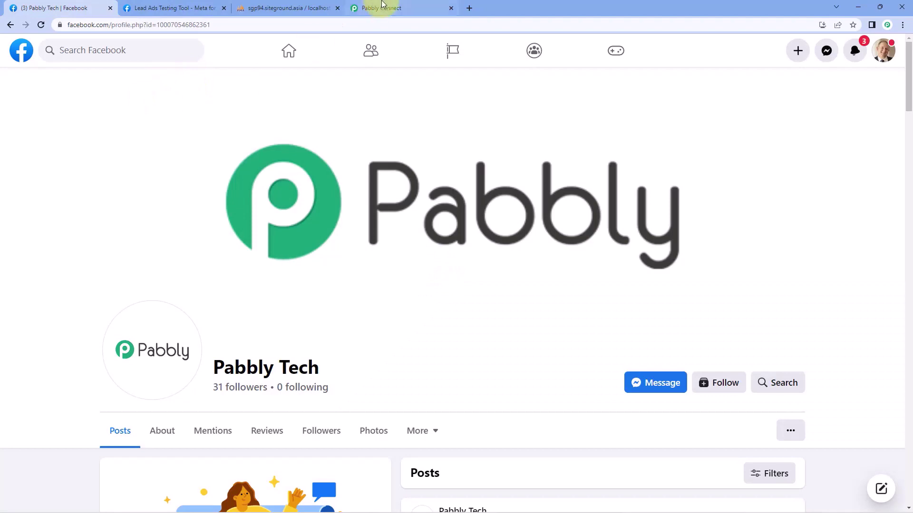
click(383, 5)
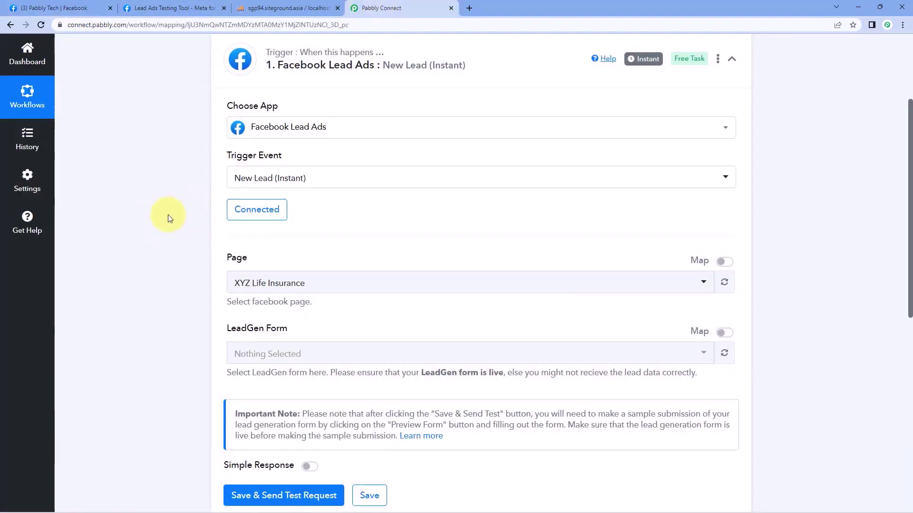
Browse the trigger's Facebook Page list, then open Facebook's list of managed pages.
scroll(169, 218, down, 2)
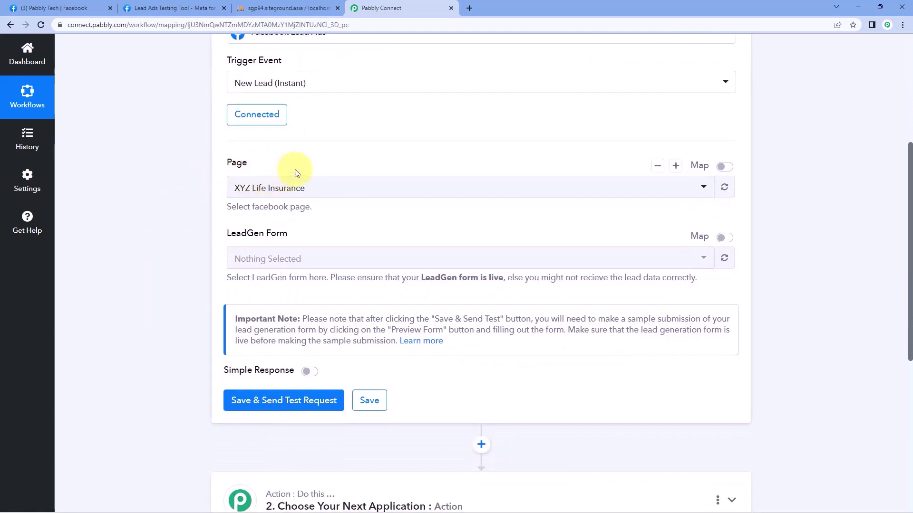
click(236, 185)
scroll(213, 190, down, 2)
scroll(326, 183, down, 4)
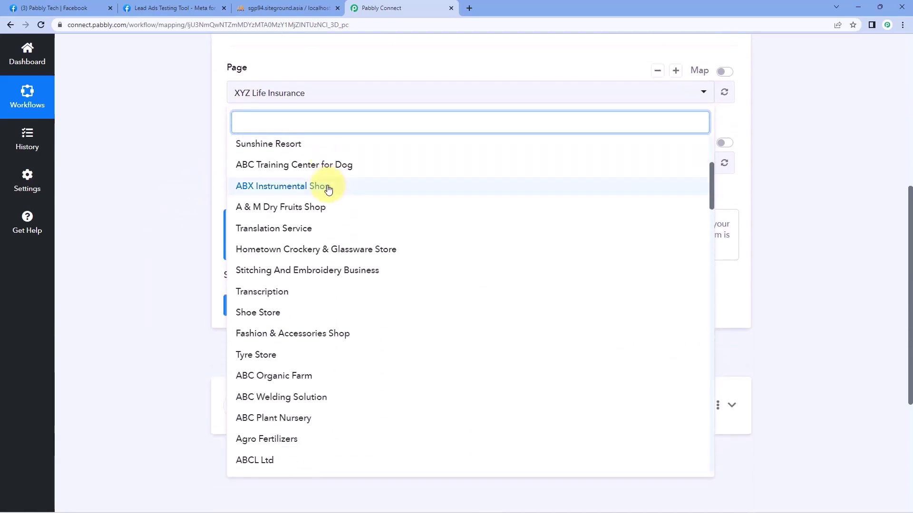
click(60, 8)
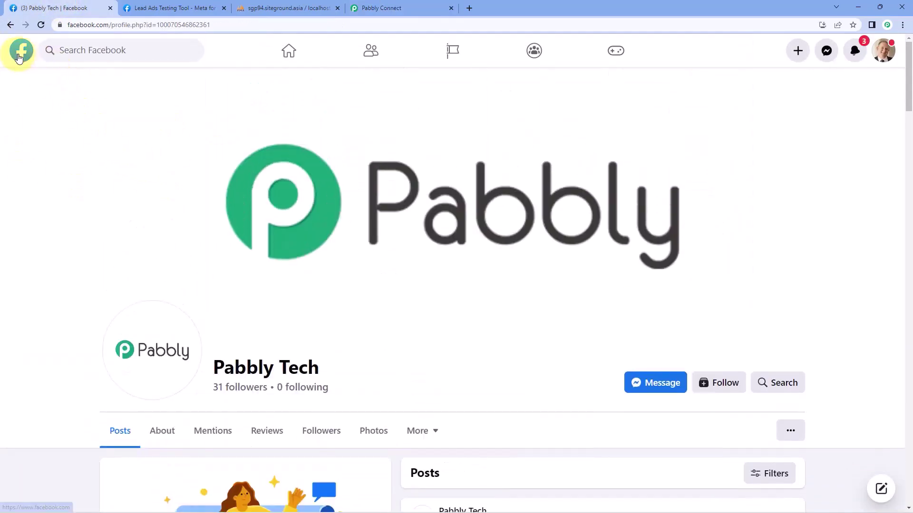
click(19, 51)
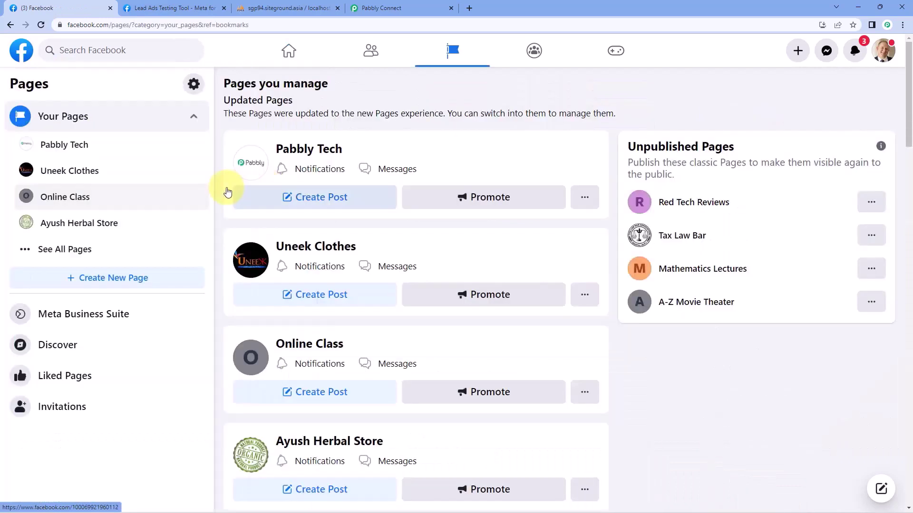
Open the Pabbly Tech page profile from the managed pages list, then return to Pabbly Connect.
scroll(237, 193, down, 6)
scroll(239, 198, up, 6)
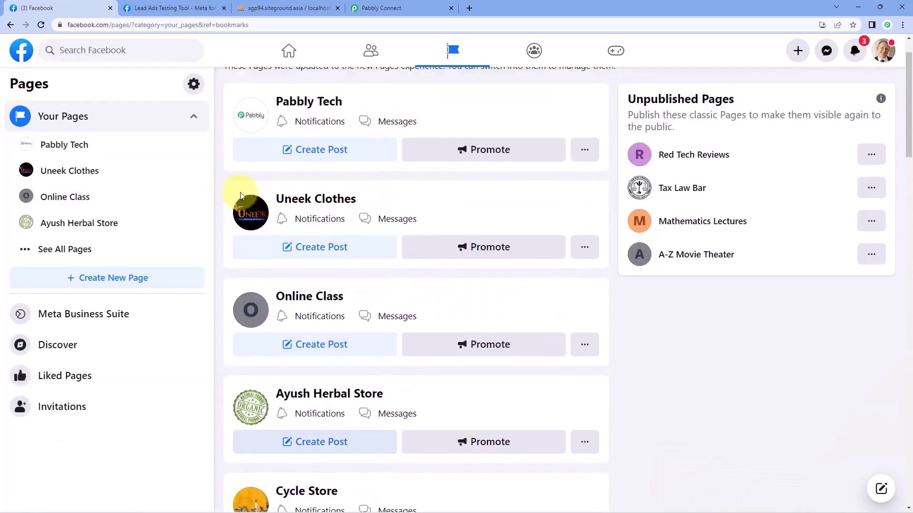
click(316, 149)
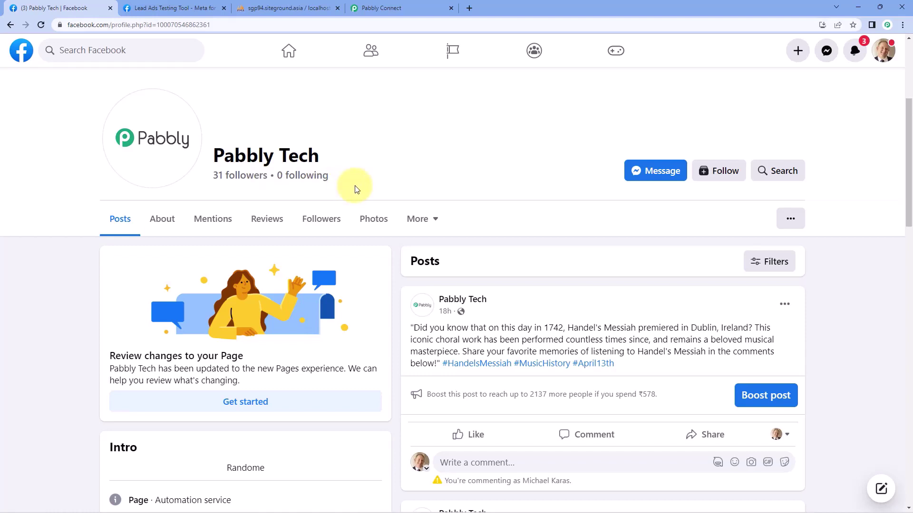
click(371, 8)
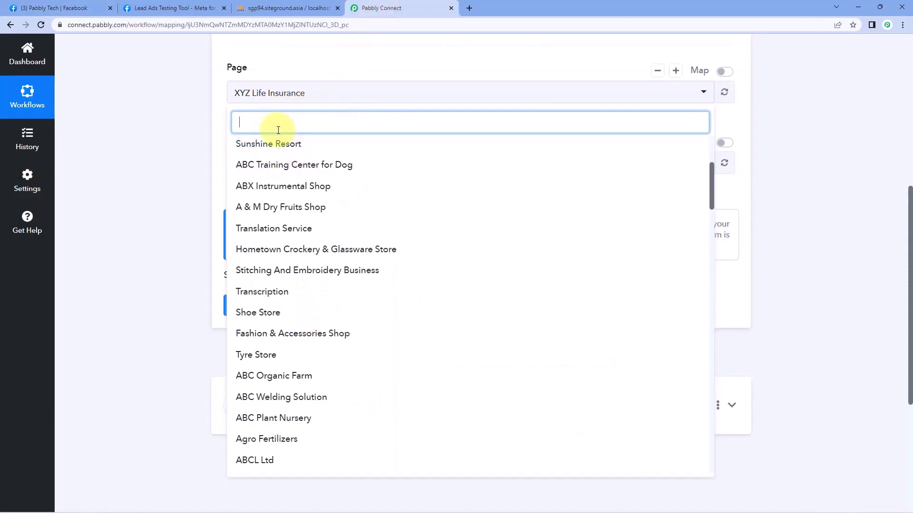
Search 'Pa' to set the trigger's Page to Pabbly Tech, then browse its LeadGen forms.
text(Pa)
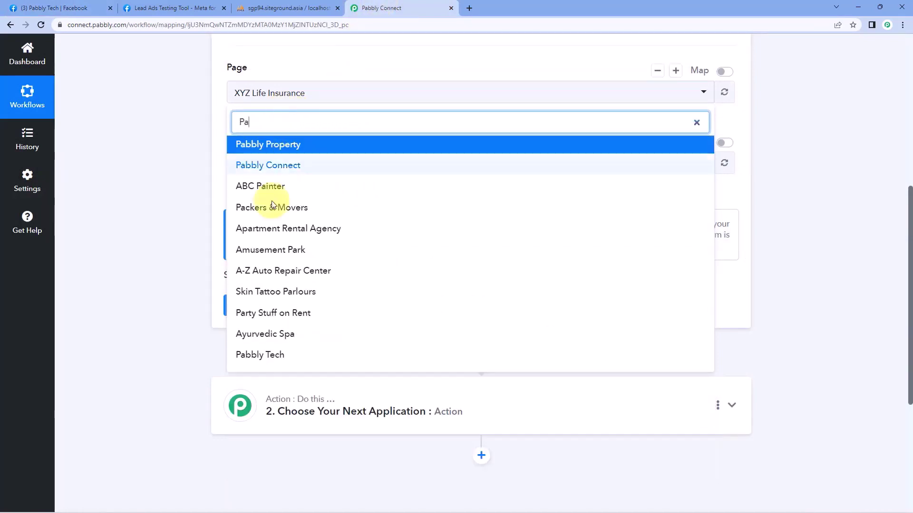
click(257, 354)
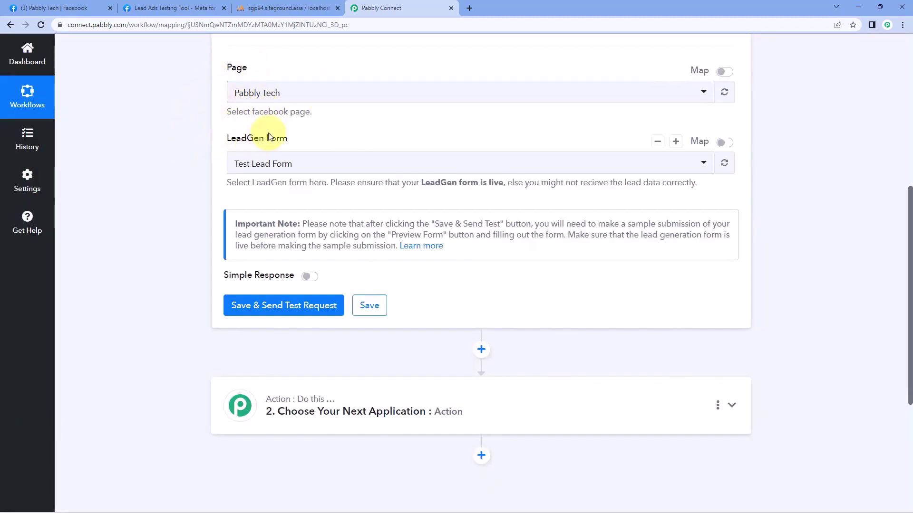
click(309, 163)
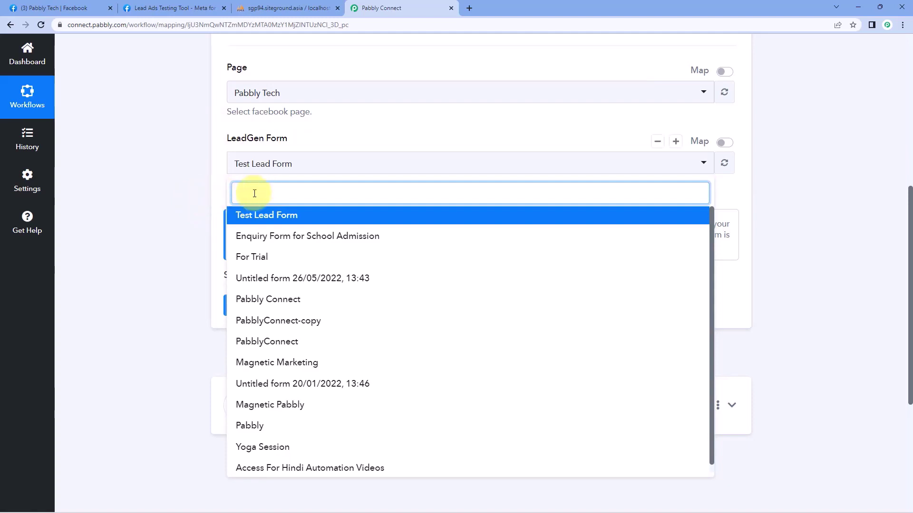
scroll(292, 315, down, 1)
scroll(281, 295, up, 3)
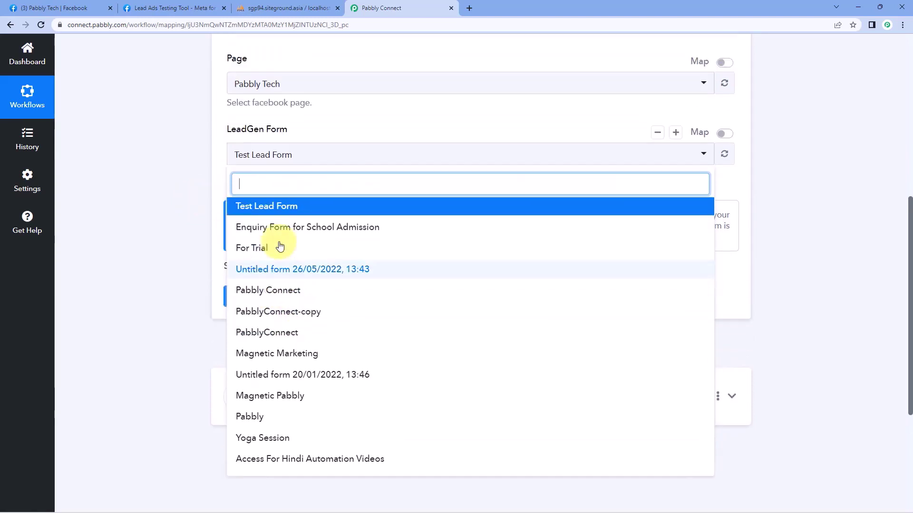
scroll(191, 233, down, 1)
scroll(191, 233, down, 1)
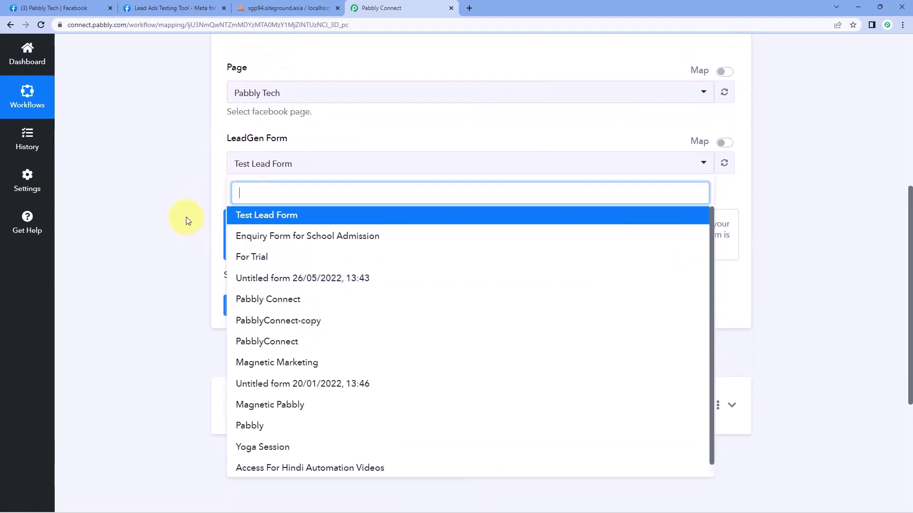
click(179, 6)
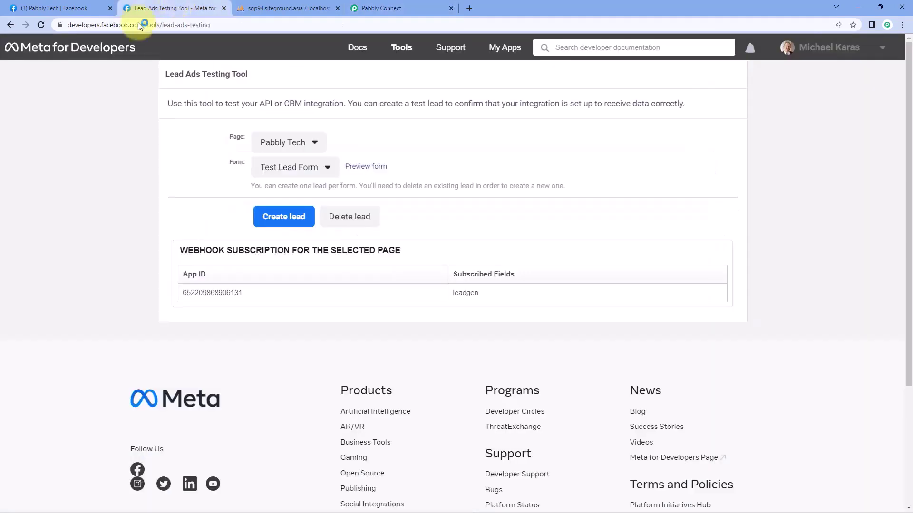
click(299, 167)
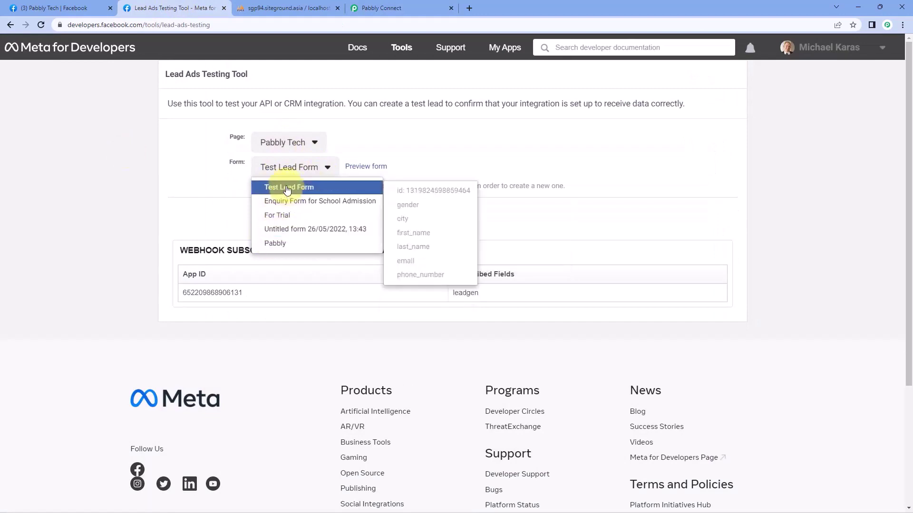
key(Up)
key(Up)
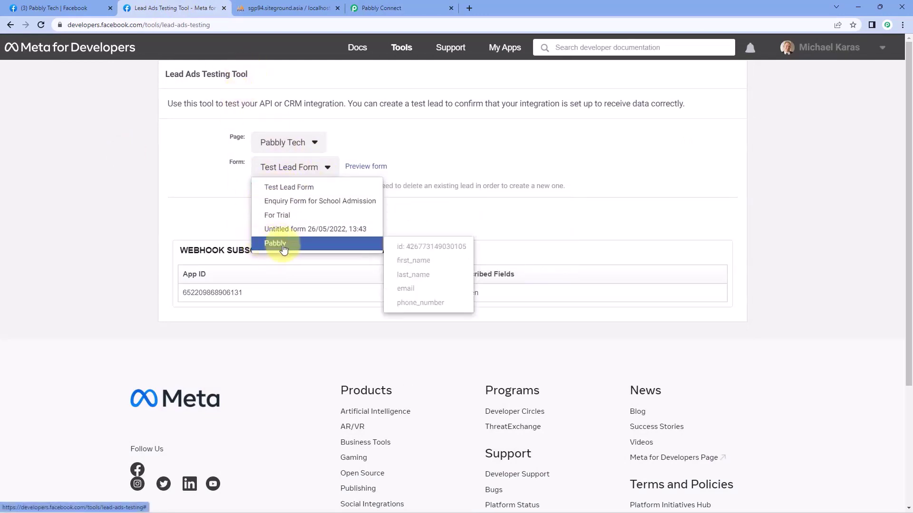
click(286, 8)
click(381, 8)
Choose the Pabbly lead form and save the trigger with Save & Send Test Request.
click(251, 427)
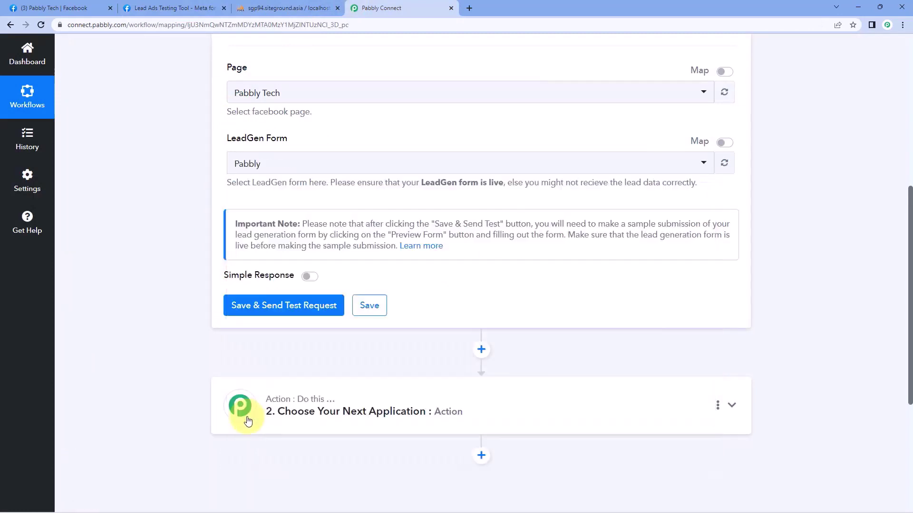
scroll(152, 219, up, 1)
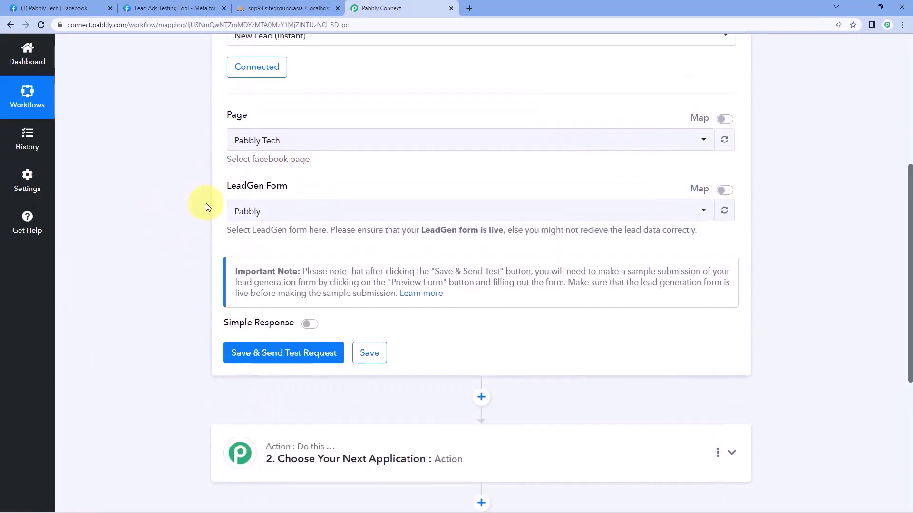
click(275, 354)
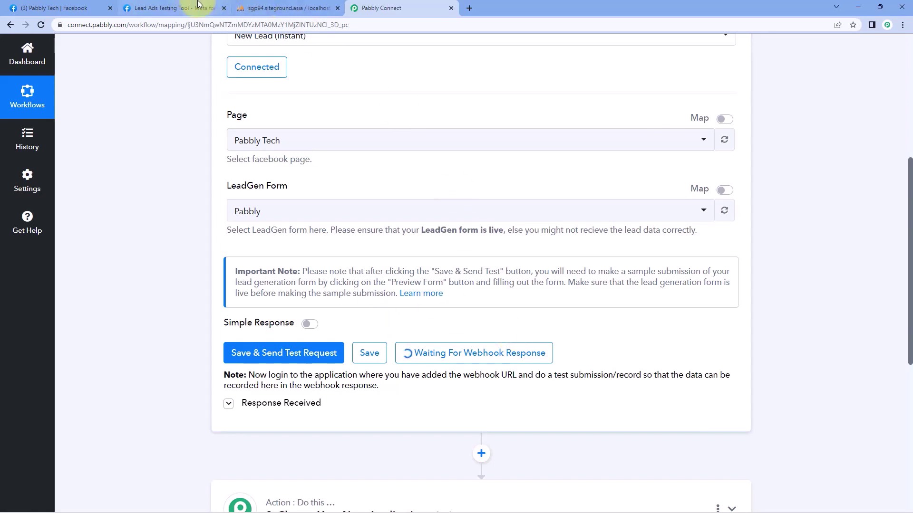
In the Lead Ads Testing Tool, keep Pabbly Tech as the page, pick the Pabbly form and preview it.
click(174, 8)
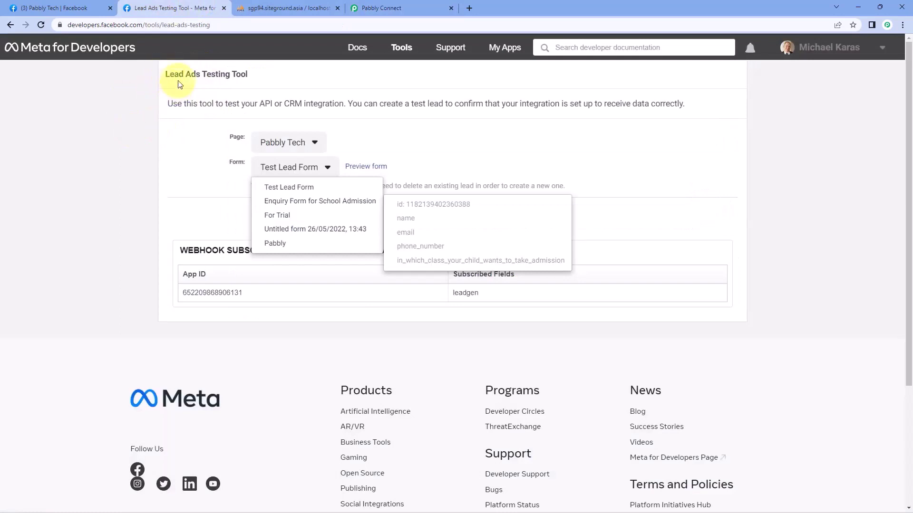
click(307, 85)
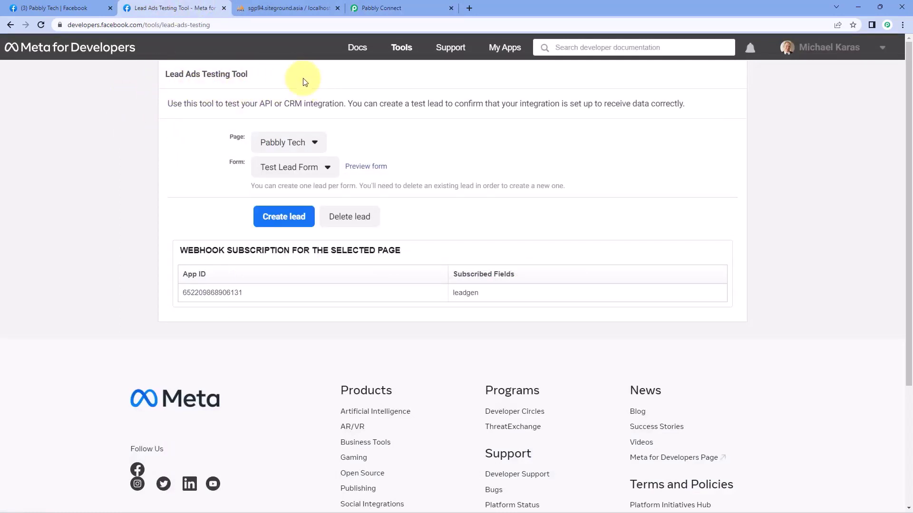
click(356, 46)
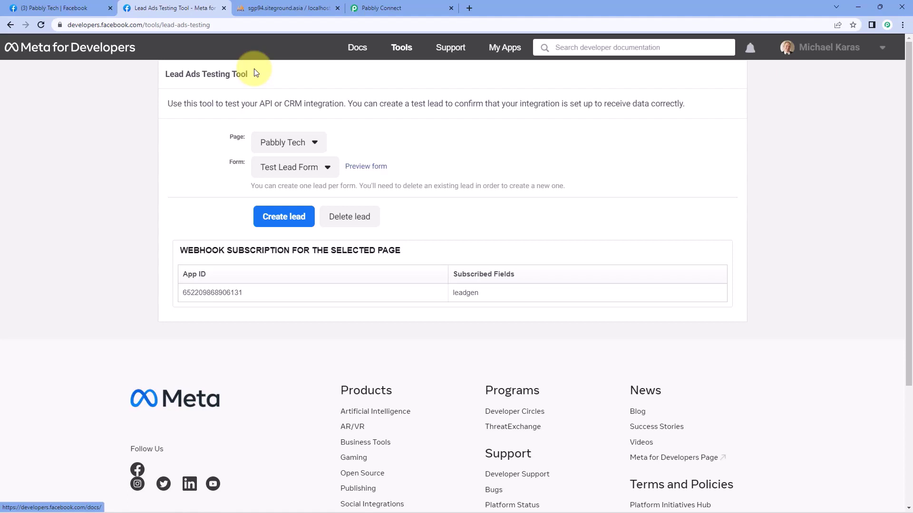
click(315, 142)
click(209, 164)
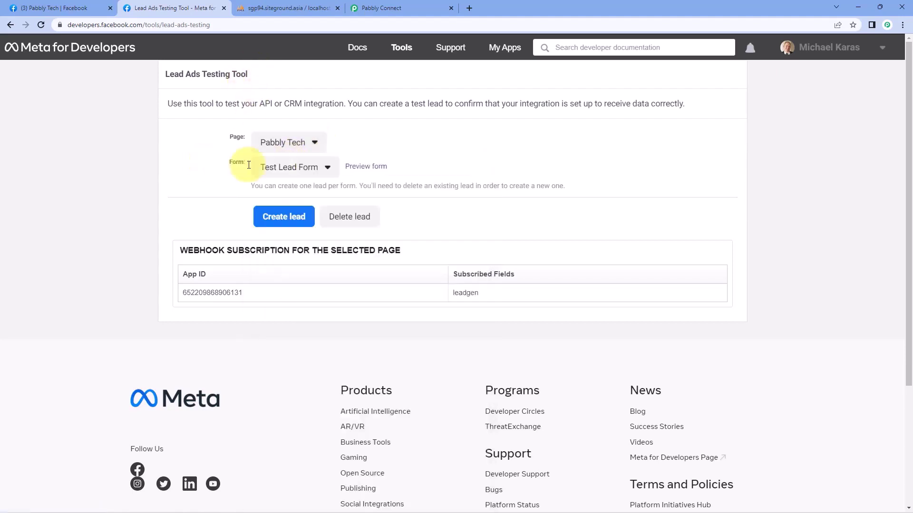
click(323, 168)
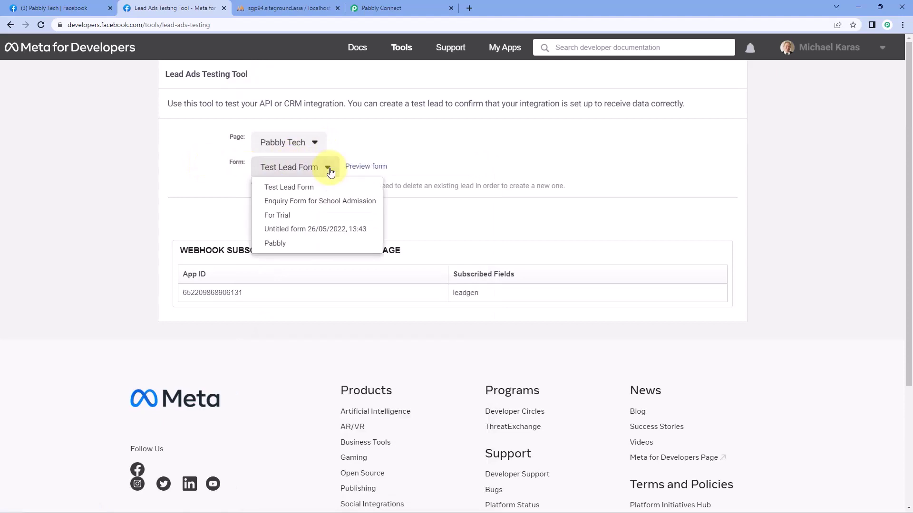
click(293, 242)
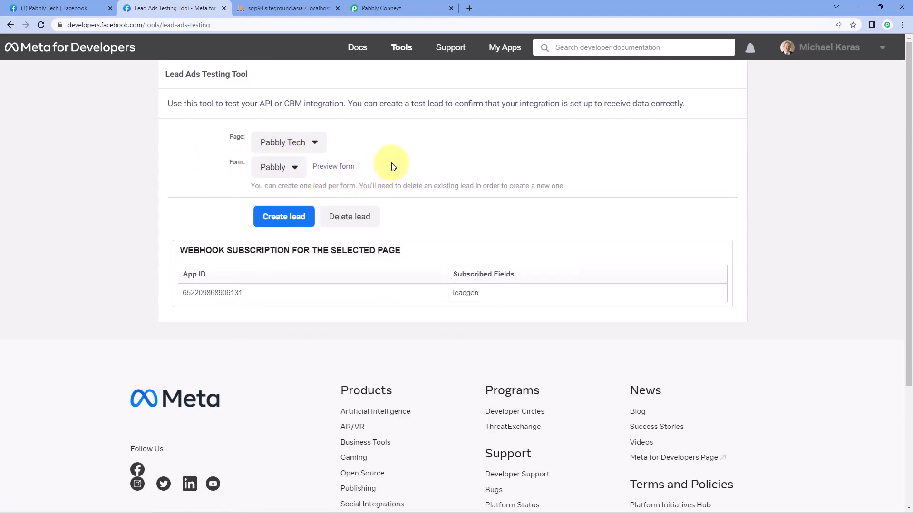
click(380, 8)
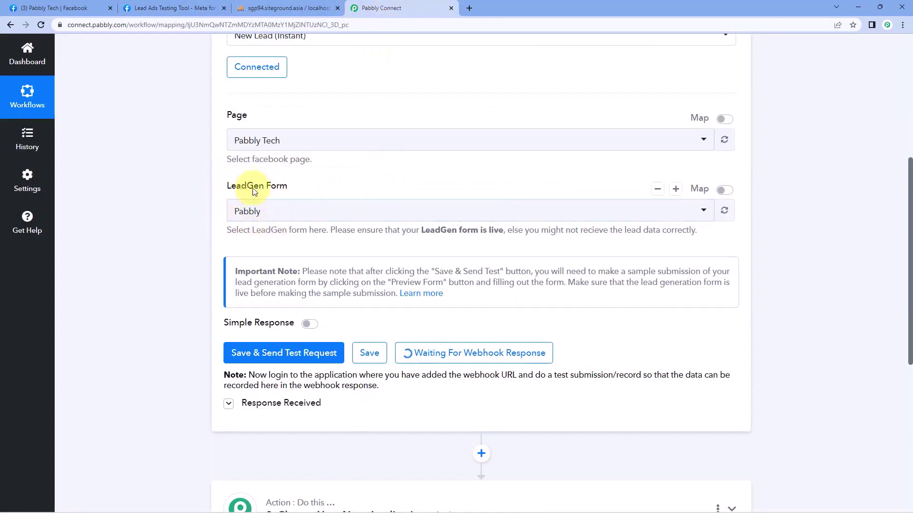
click(149, 7)
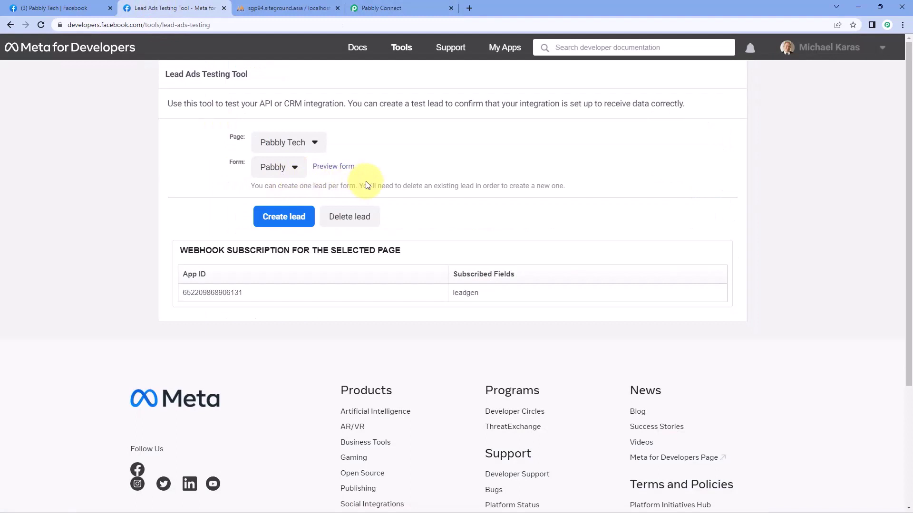
click(341, 167)
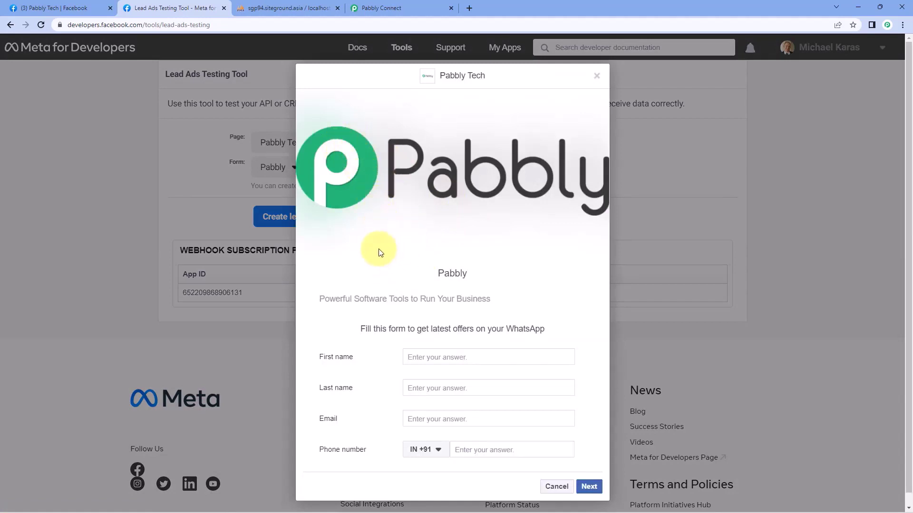
Fill the preview form with the sample lead's first name, e-mail and phone number.
click(435, 343)
text(Deu)
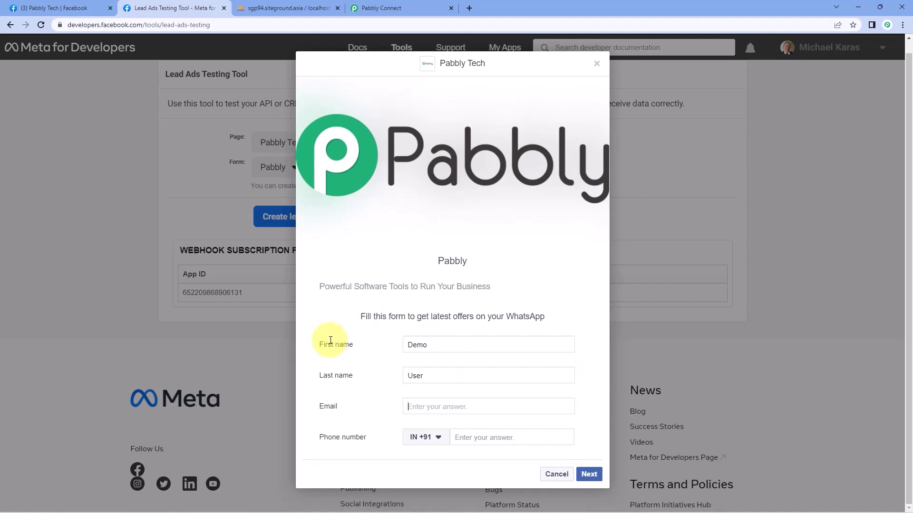
key(Tab)
key(Tab)
key(Tab)
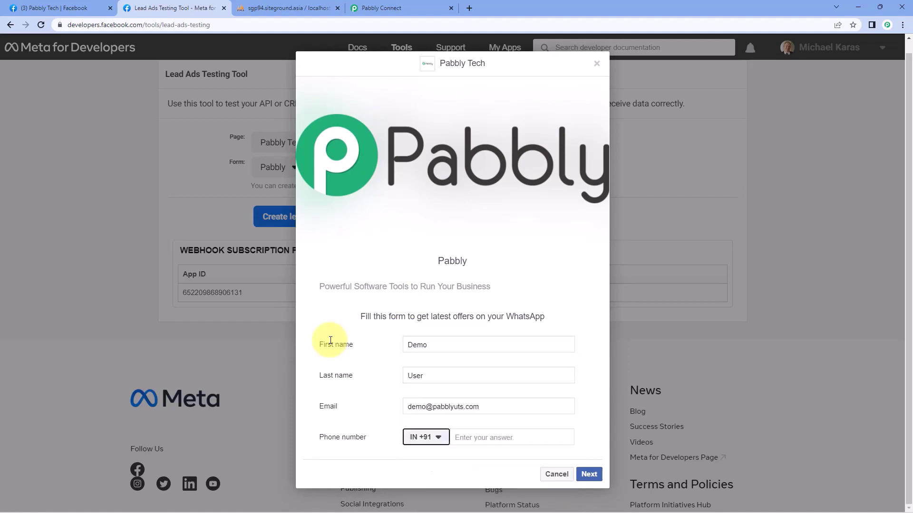
text(1234 567 890)
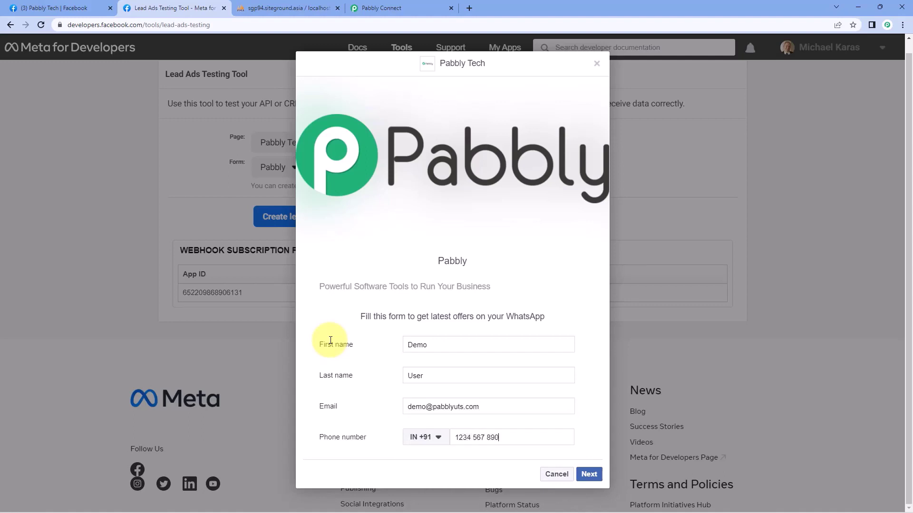
Submit the sample lead and close the thank-you message.
click(589, 474)
click(589, 357)
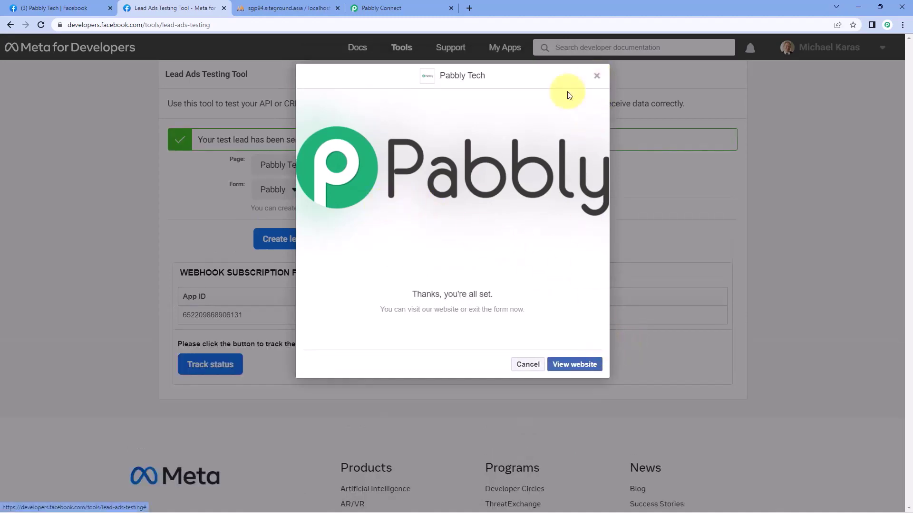
click(596, 76)
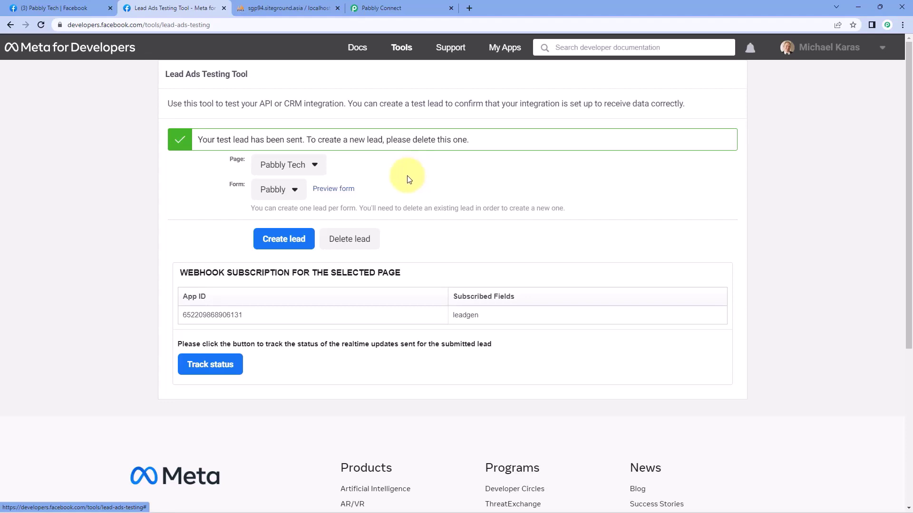
Review the captured test lead's first name Demo, last name User, e-mail and phone in the trigger response.
click(406, 7)
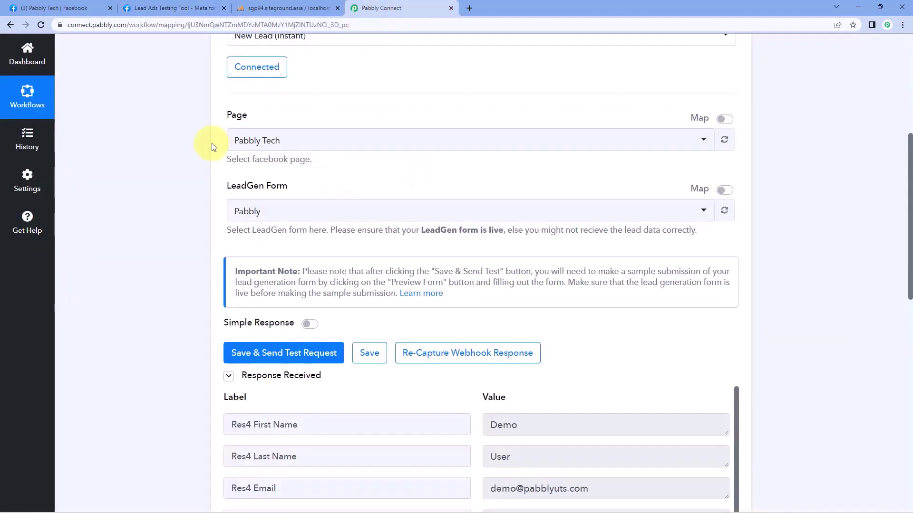
scroll(172, 169, down, 3)
scroll(172, 170, down, 2)
scroll(171, 162, down, 1)
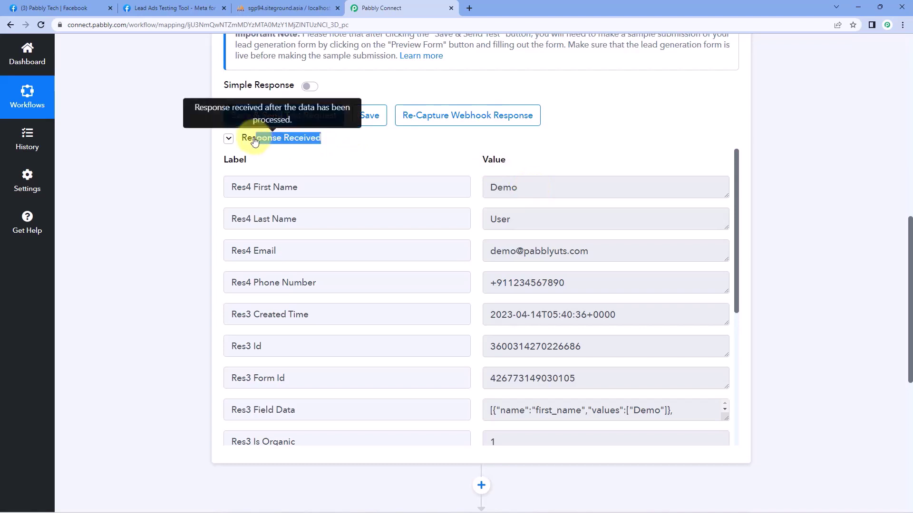
double_click(537, 188)
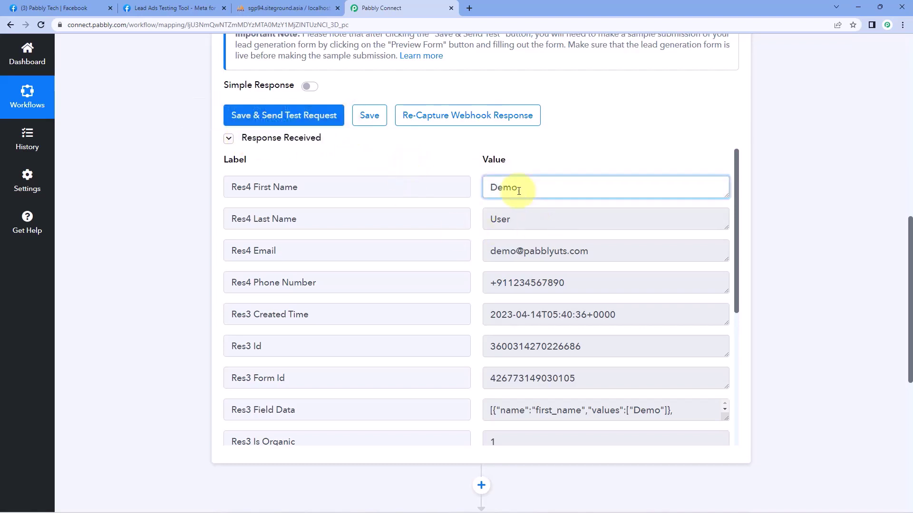
drag(553, 221, 468, 220)
drag(604, 251, 479, 258)
click(479, 257)
drag(582, 287, 488, 282)
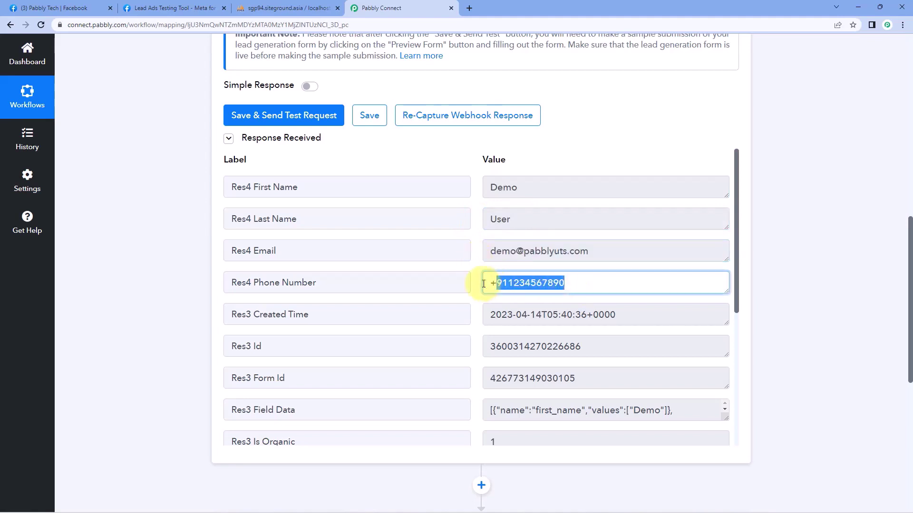
click(477, 253)
scroll(477, 253, down, 5)
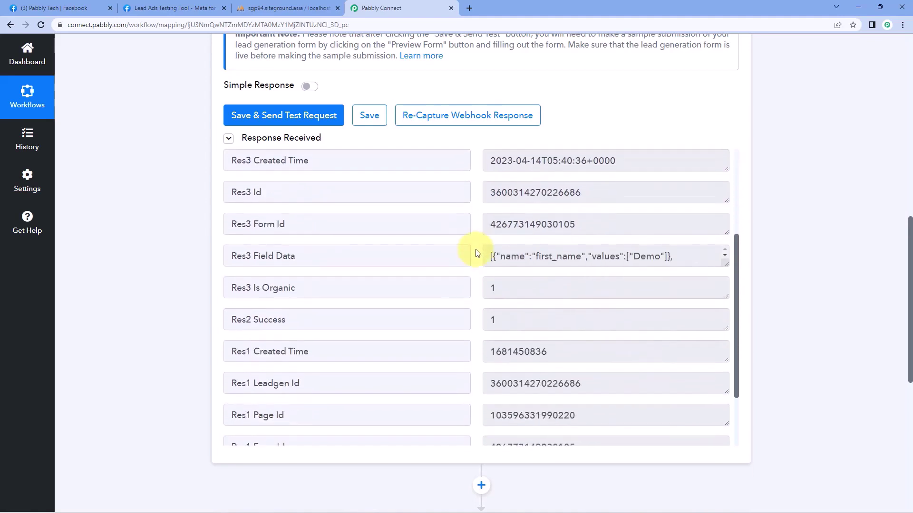
scroll(477, 254, up, 4)
scroll(477, 253, up, 1)
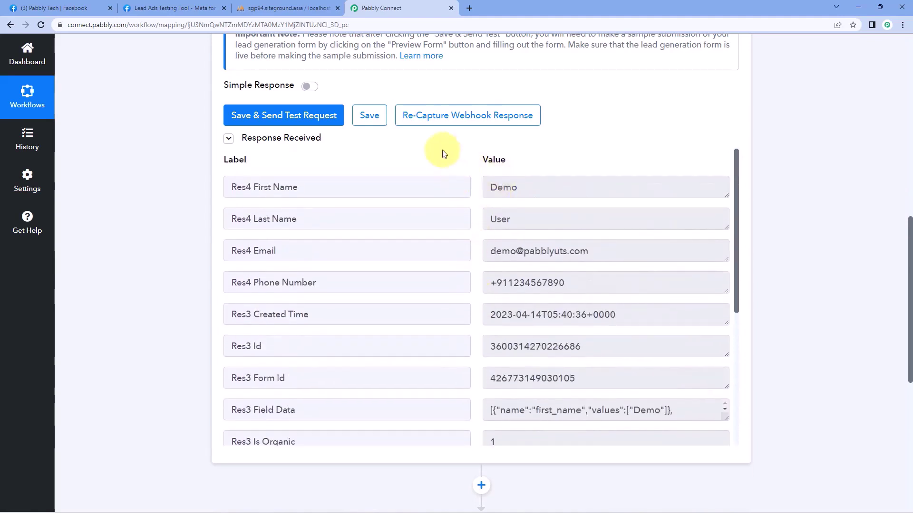
Glance at the Lead Ads Testing Tool, then come back and scroll to the action step.
click(175, 7)
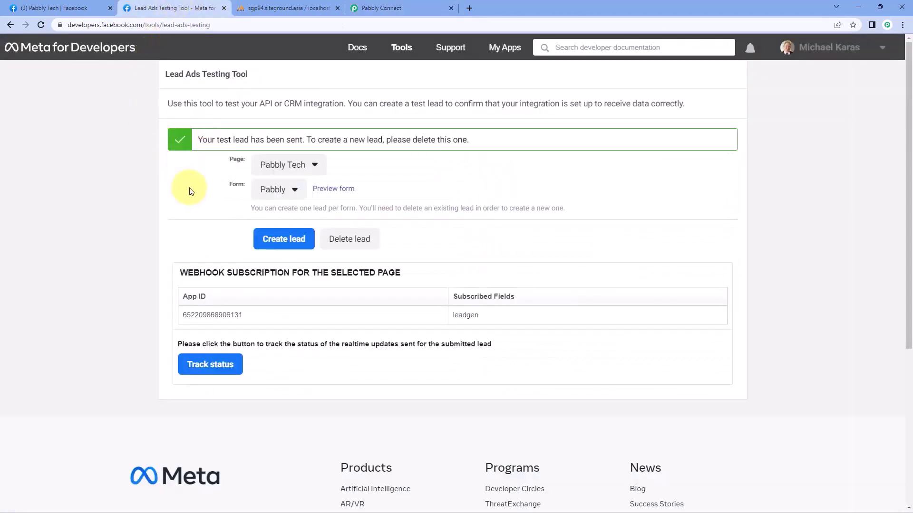
click(413, 4)
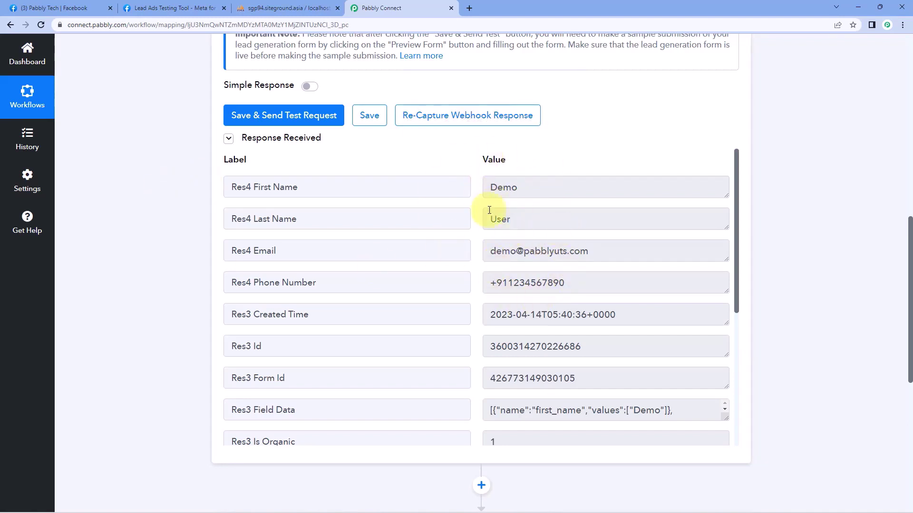
scroll(131, 230, down, 8)
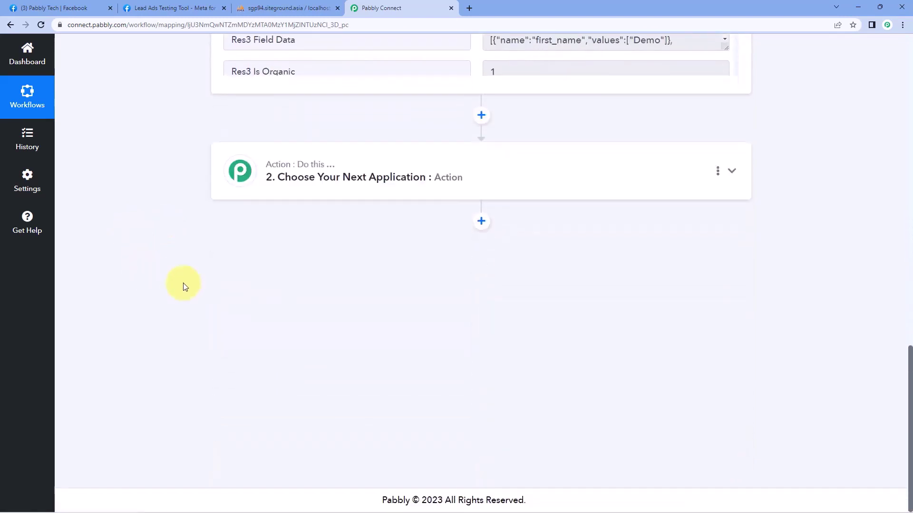
Set the action step's app to MySQL, found by searching 'MySQ'.
click(418, 175)
scroll(175, 203, down, 1)
click(268, 193)
text(MySQL)
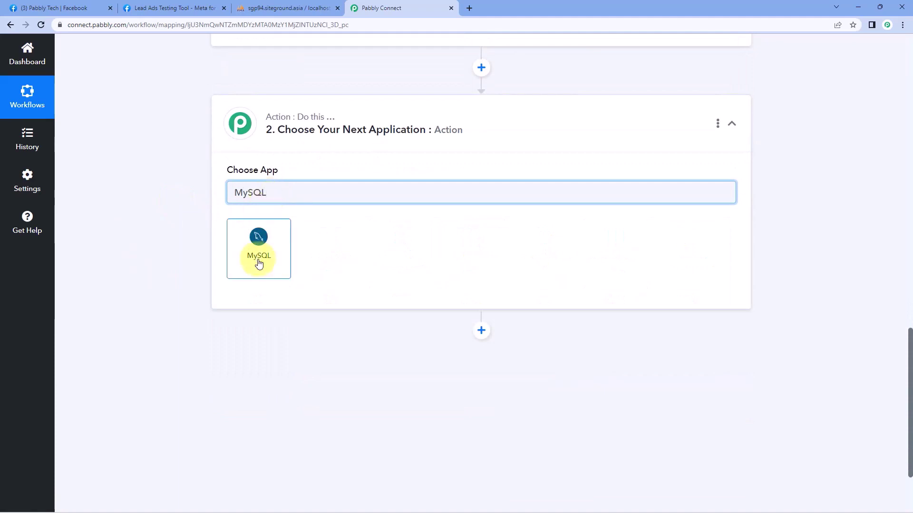
click(259, 261)
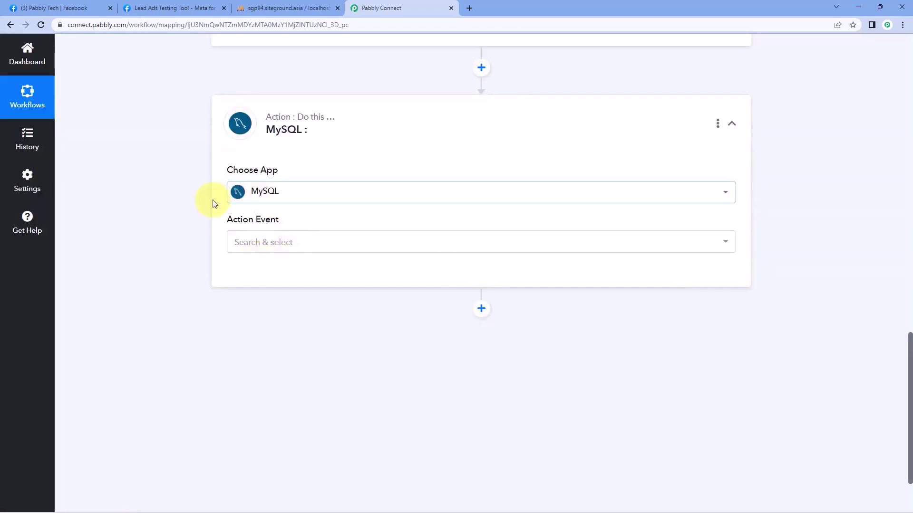
Choose Insert Row as the MySQL action event and begin connecting a MySQL account.
click(302, 242)
scroll(192, 252, down, 2)
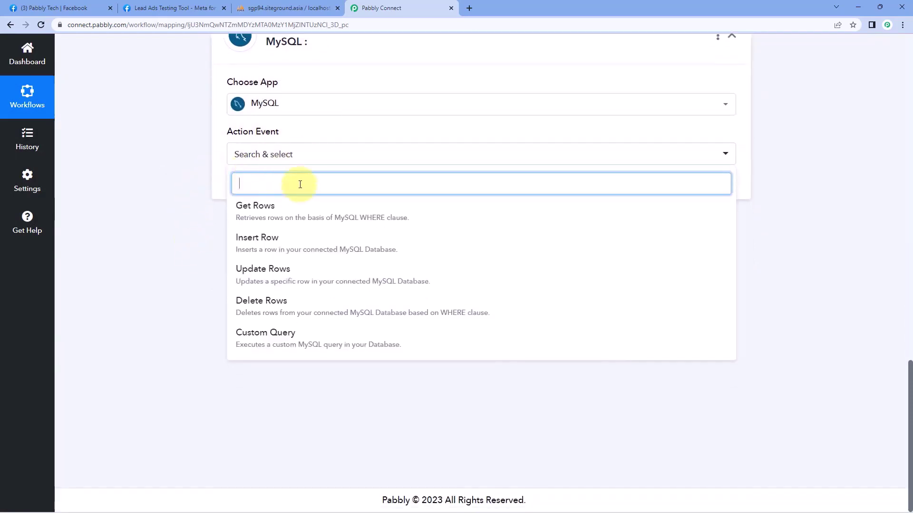
click(289, 242)
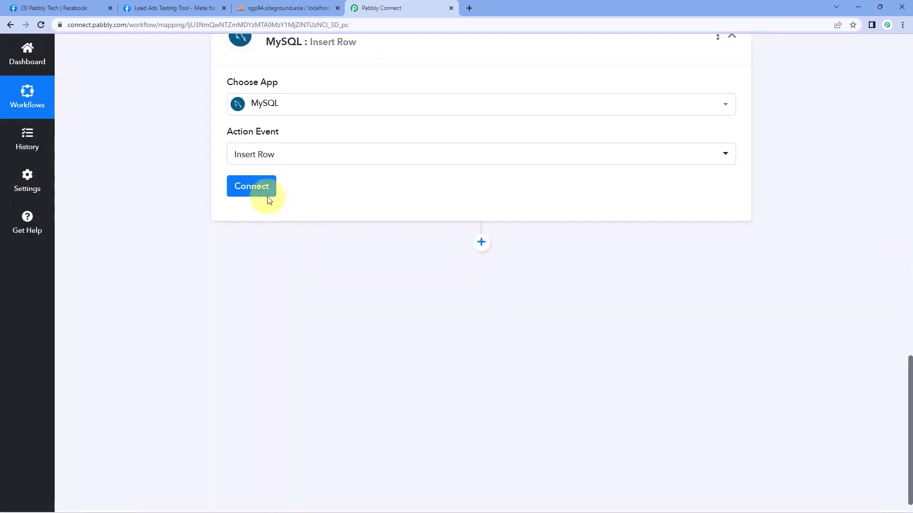
click(269, 190)
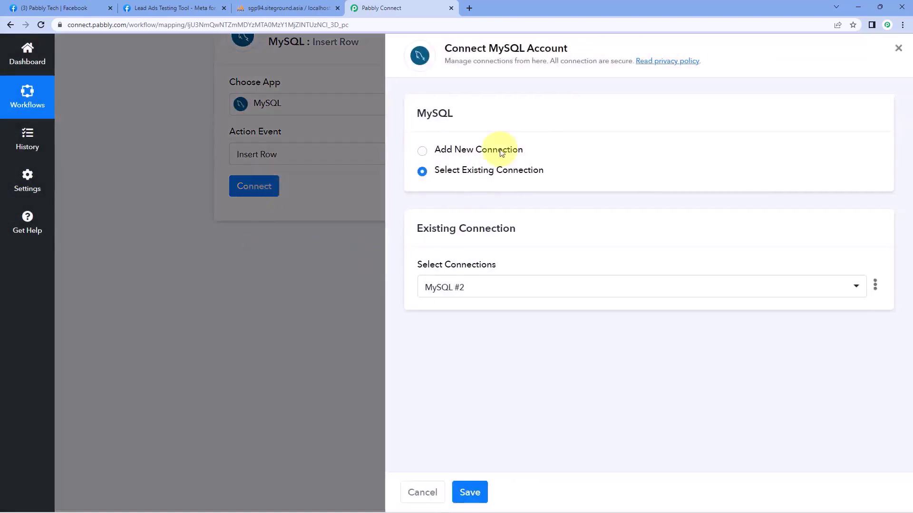
Look over the new-connection fields, then save the step using the existing MySQL #2 connection.
click(425, 149)
scroll(577, 158, down, 2)
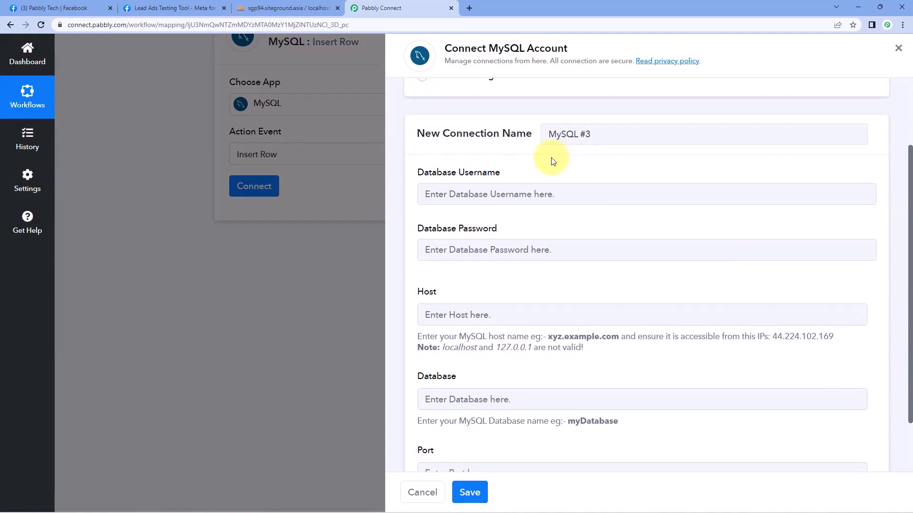
scroll(552, 161, down, 1)
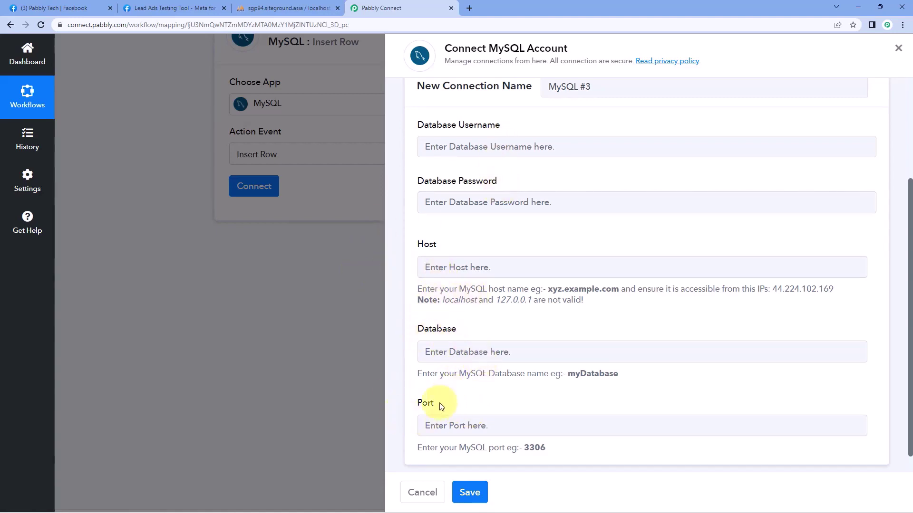
scroll(552, 168, up, 1)
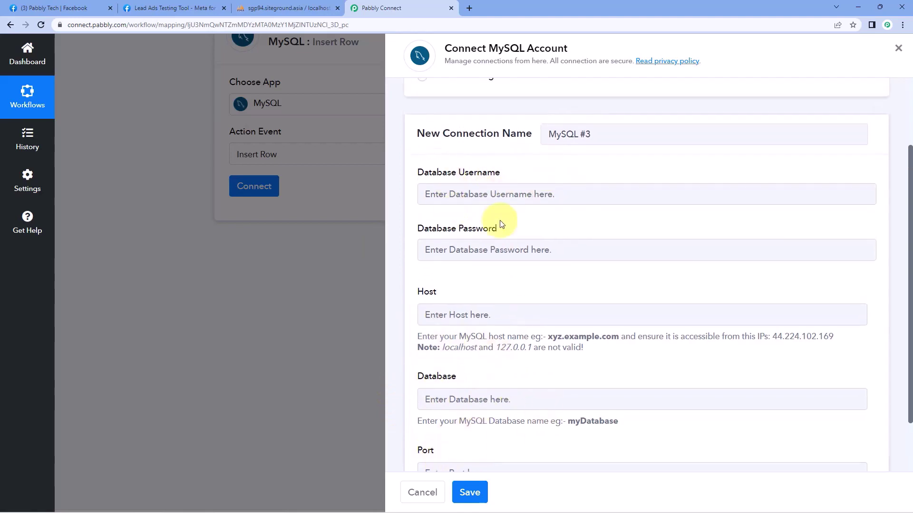
scroll(438, 248, down, 1)
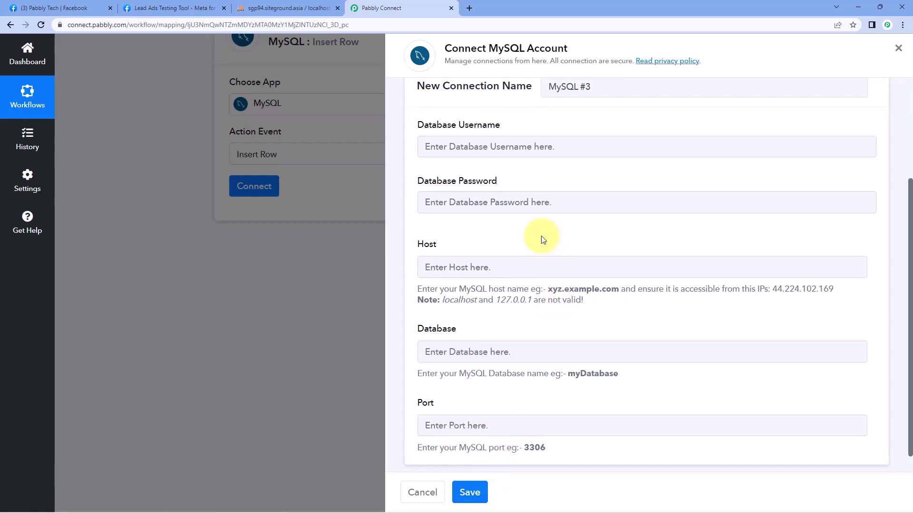
scroll(543, 251, up, 2)
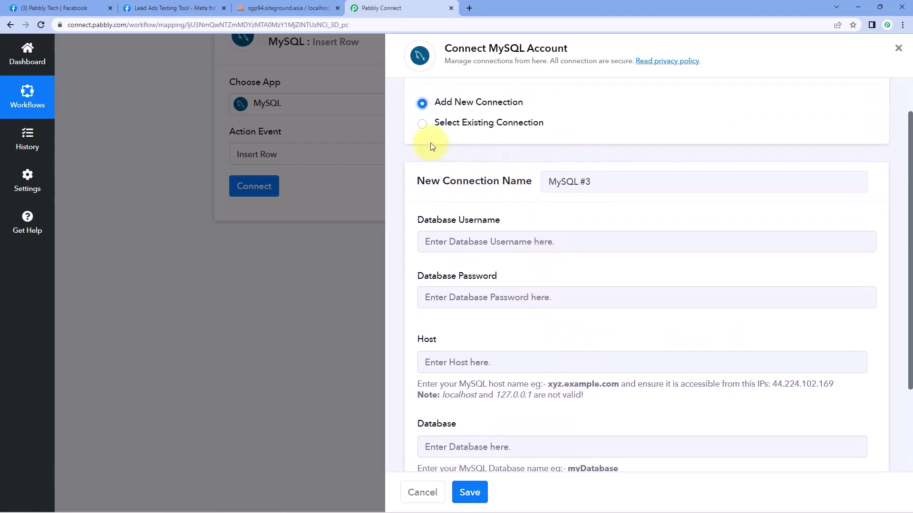
click(423, 124)
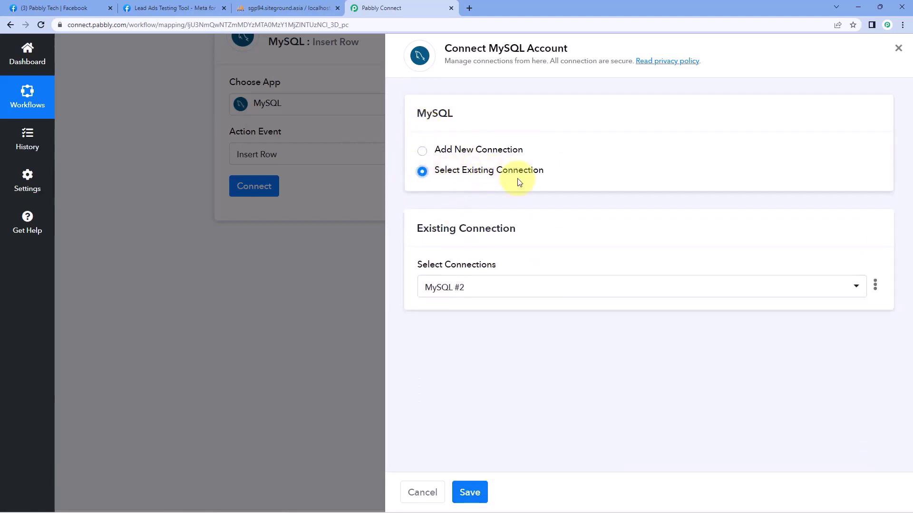
click(478, 492)
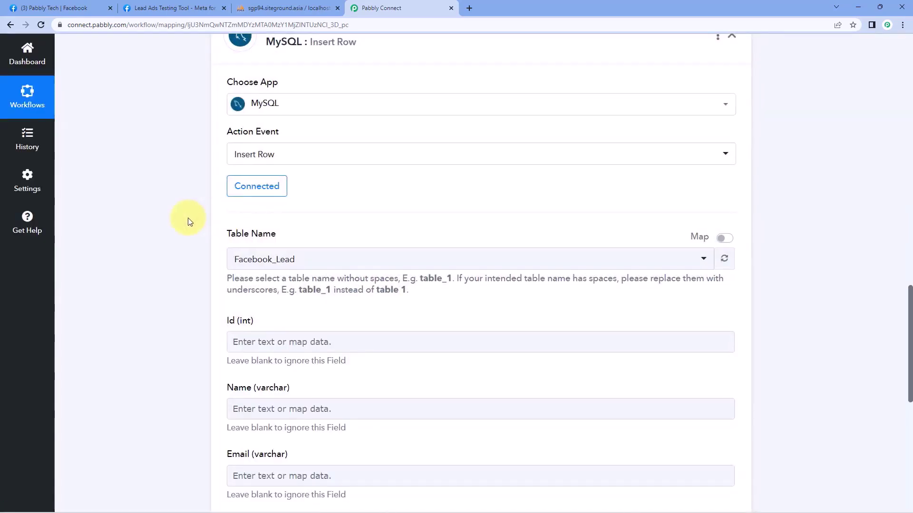
Scroll the mapping form and switch to phpMyAdmin listing the Facebook_Lead and Linkedin_Lead tables.
scroll(185, 216, down, 2)
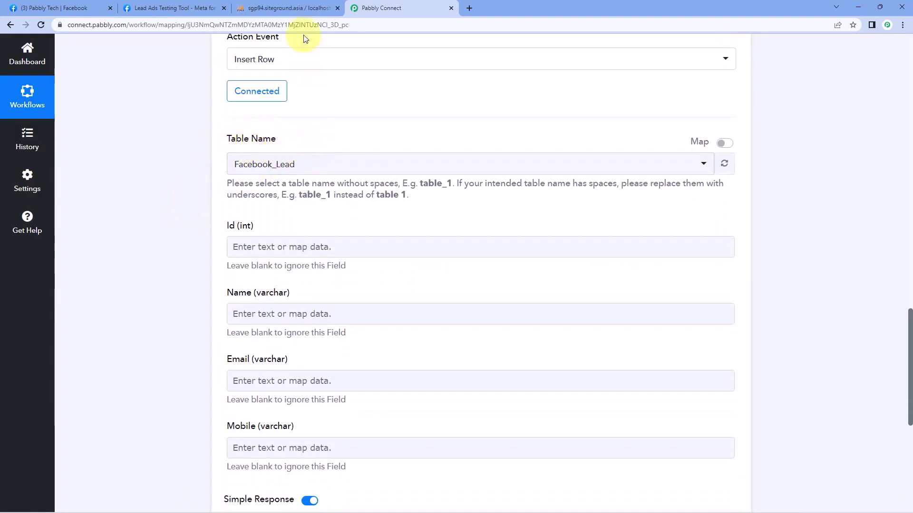
click(288, 8)
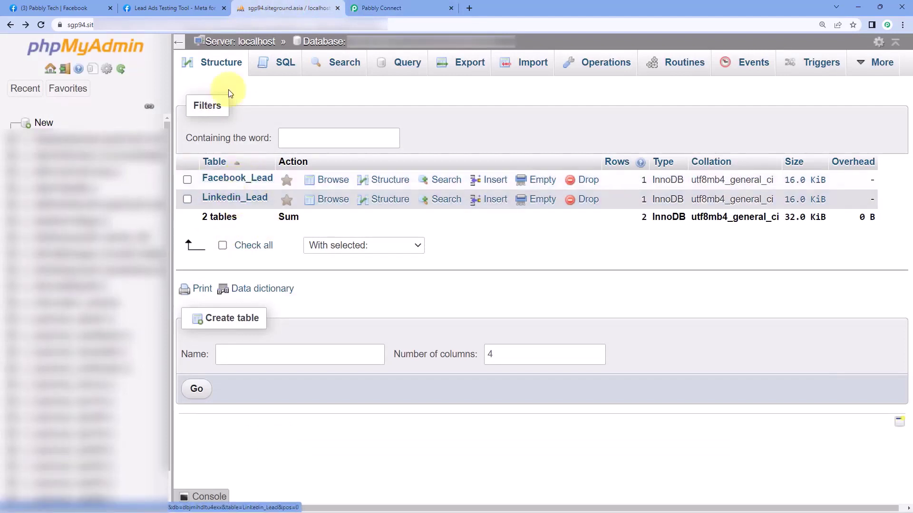
Browse phpMyAdmin's Facebook_Lead table, then pick Facebook_Lead as the Insert Row table name.
click(387, 8)
click(314, 165)
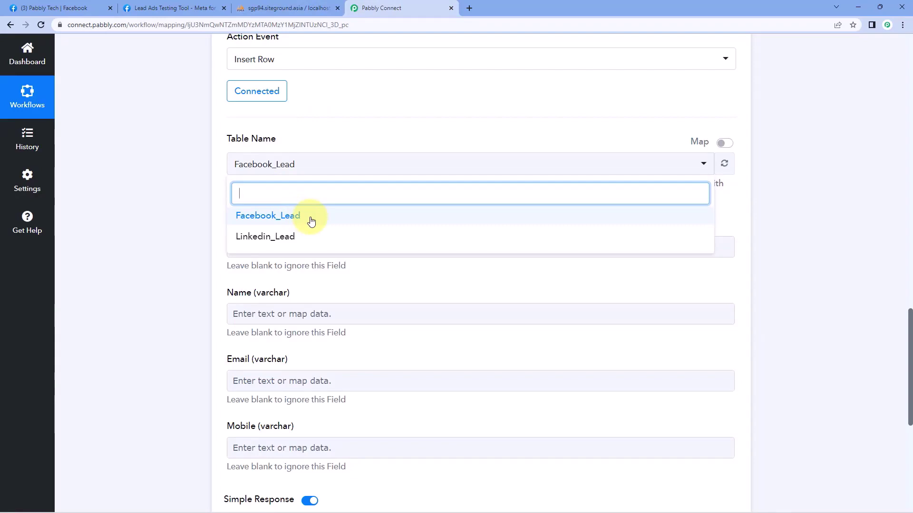
click(288, 8)
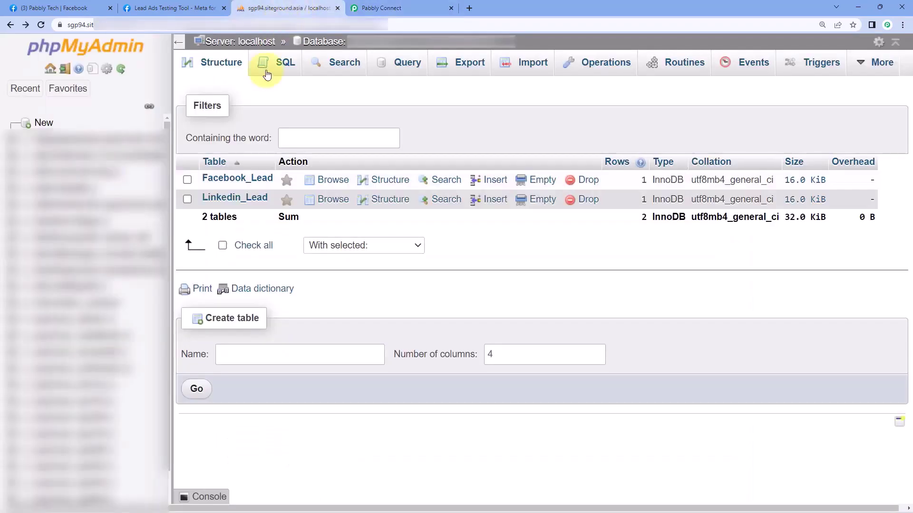
click(243, 181)
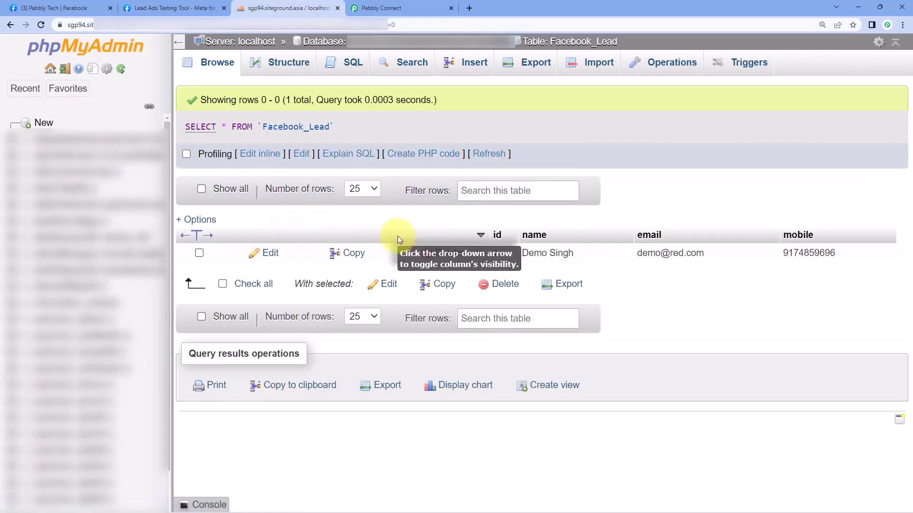
click(386, 9)
click(279, 216)
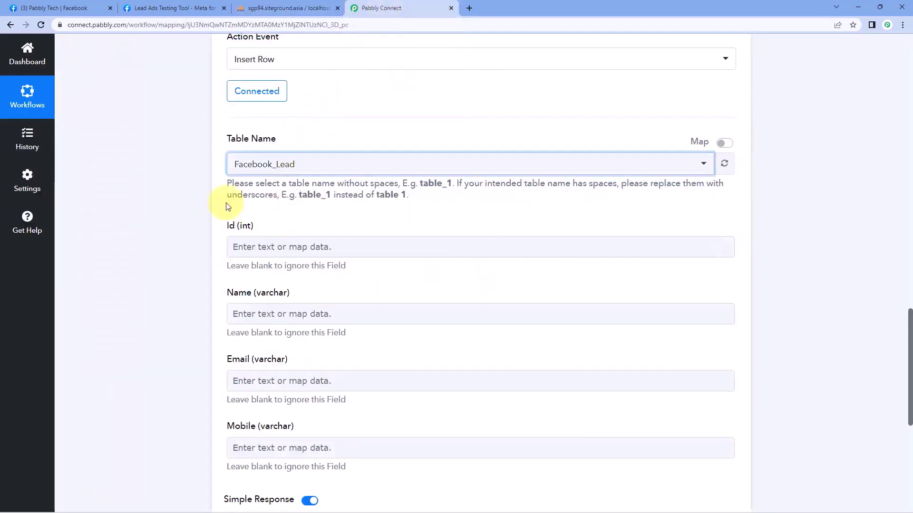
scroll(226, 208, down, 2)
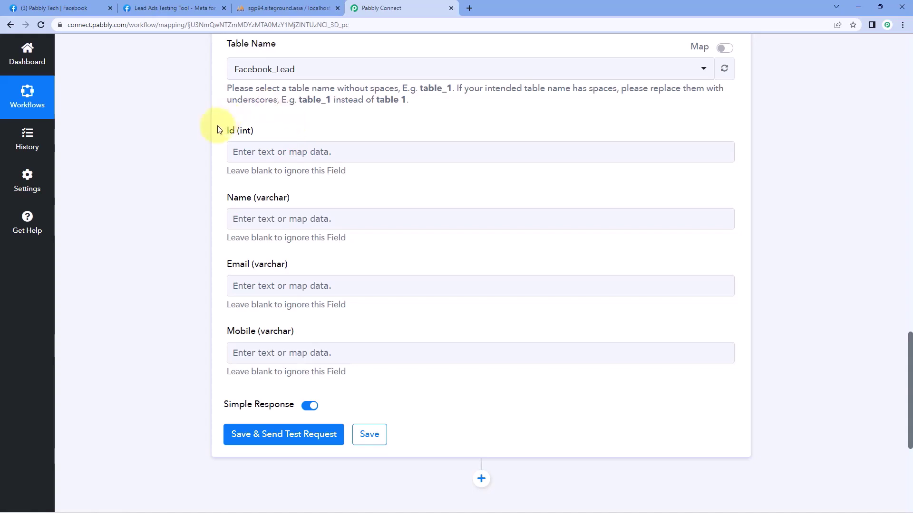
click(256, 150)
scroll(197, 138, down, 1)
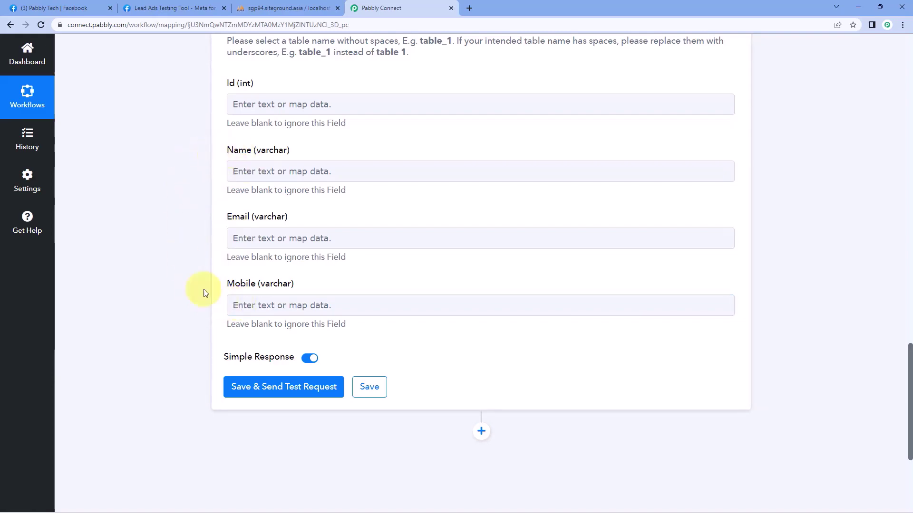
scroll(193, 170, up, 12)
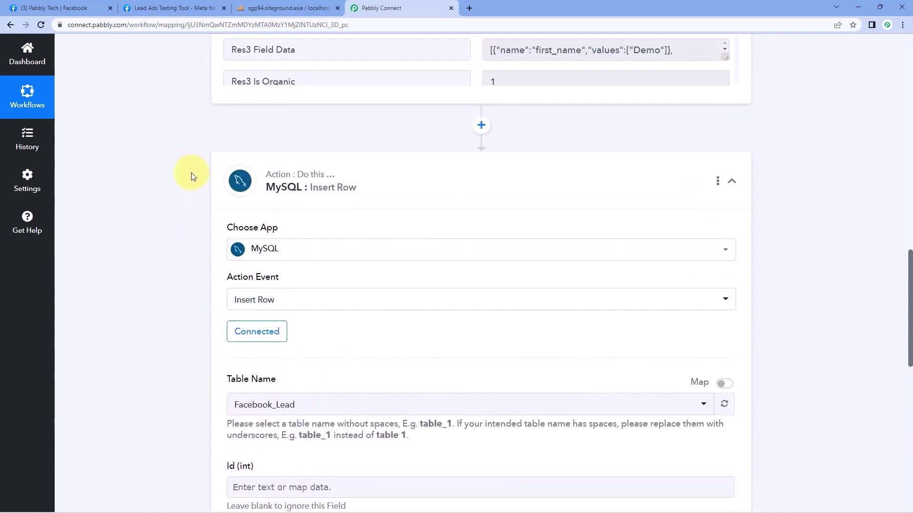
scroll(437, 220, up, 3)
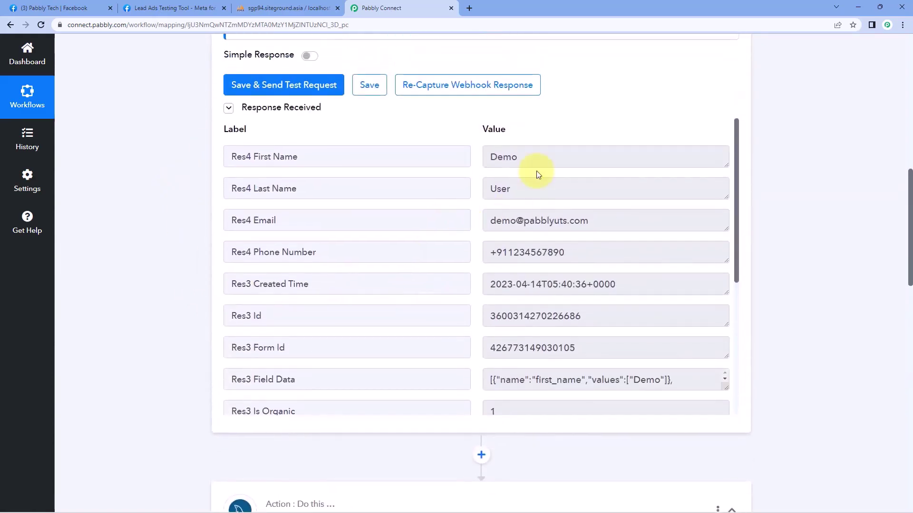
click(534, 159)
key(ctrl+a)
click(500, 185)
key(ctrl+a)
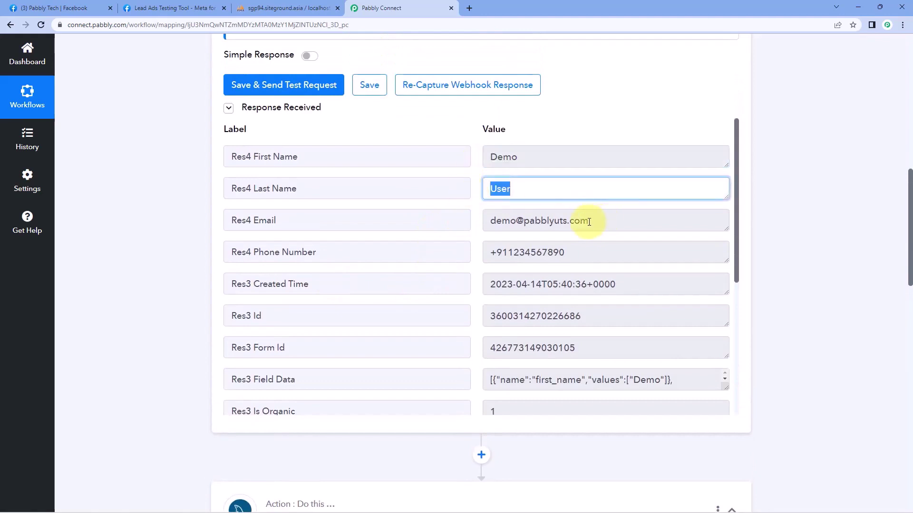
click(595, 220)
key(ctrl+a)
click(579, 253)
key(ctrl+a)
click(472, 244)
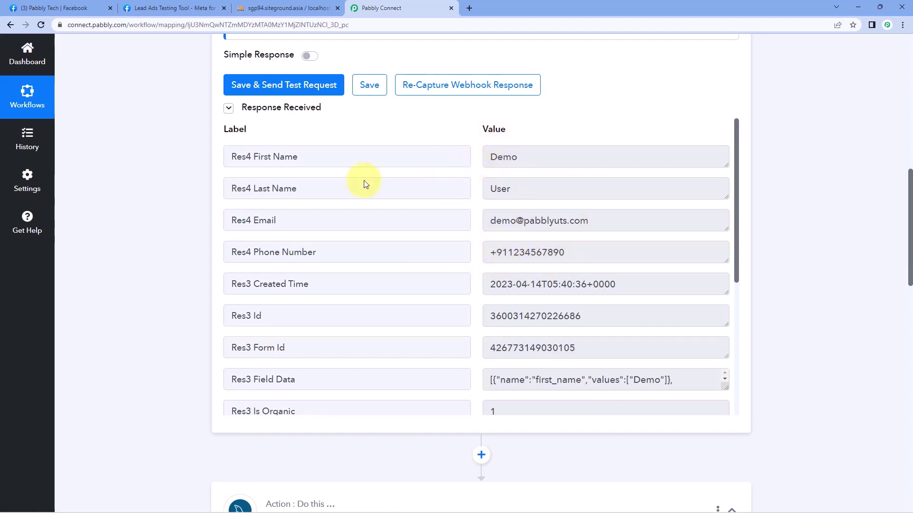
scroll(174, 226, down, 3)
scroll(174, 225, down, 12)
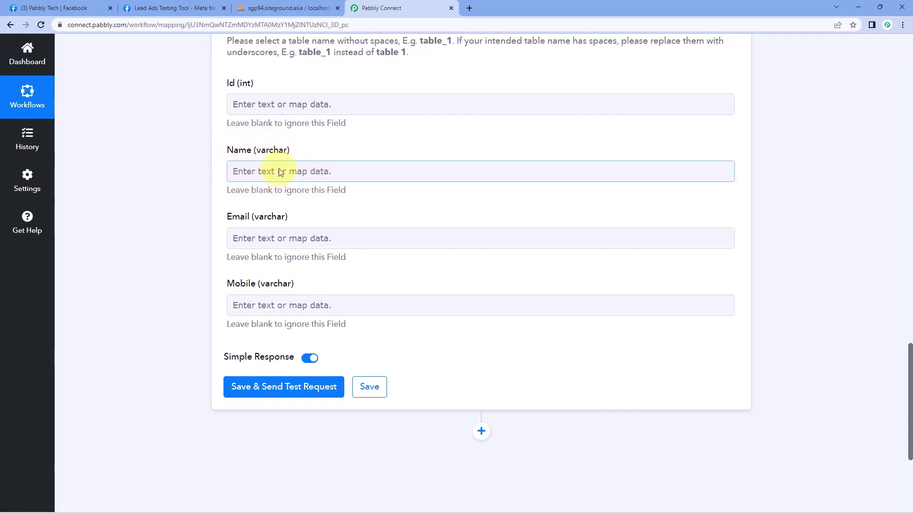
scroll(336, 163, up, 10)
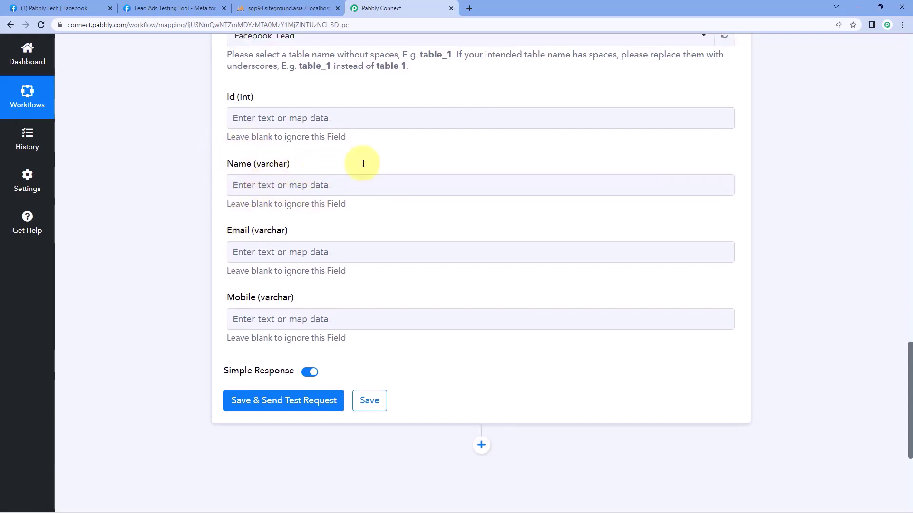
scroll(139, 385, down, 12)
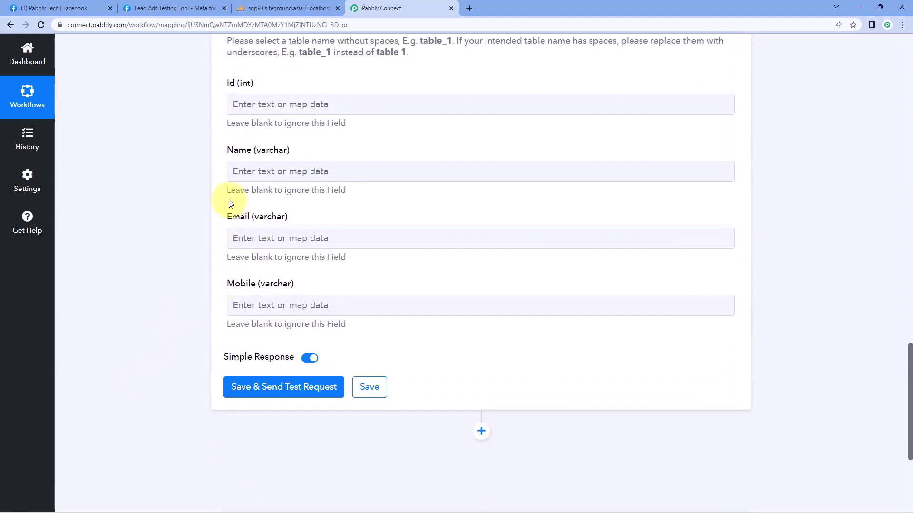
Map the lead's first name and last name together into the Name field.
click(256, 170)
scroll(326, 189, down, 1)
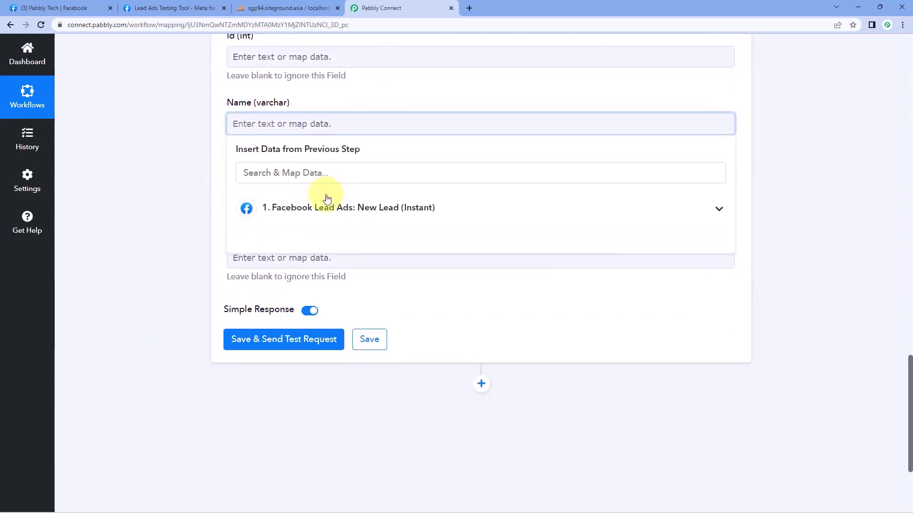
click(326, 207)
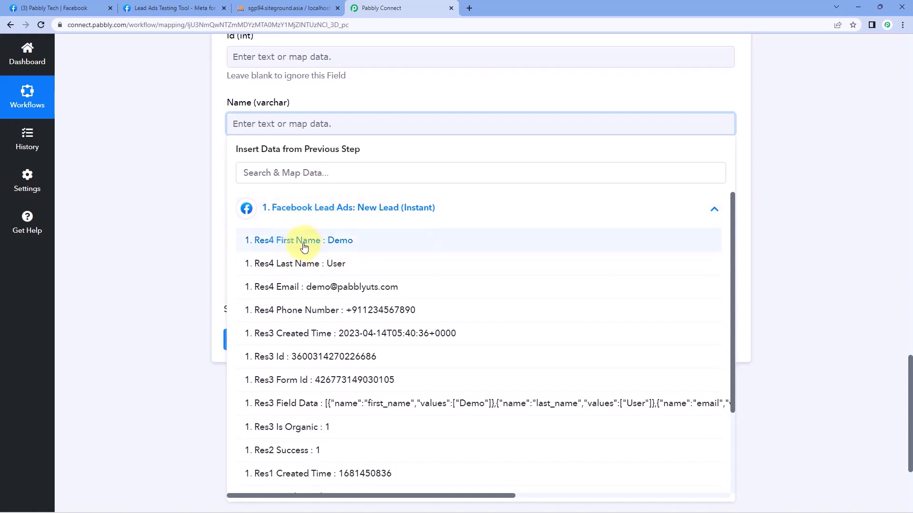
click(304, 241)
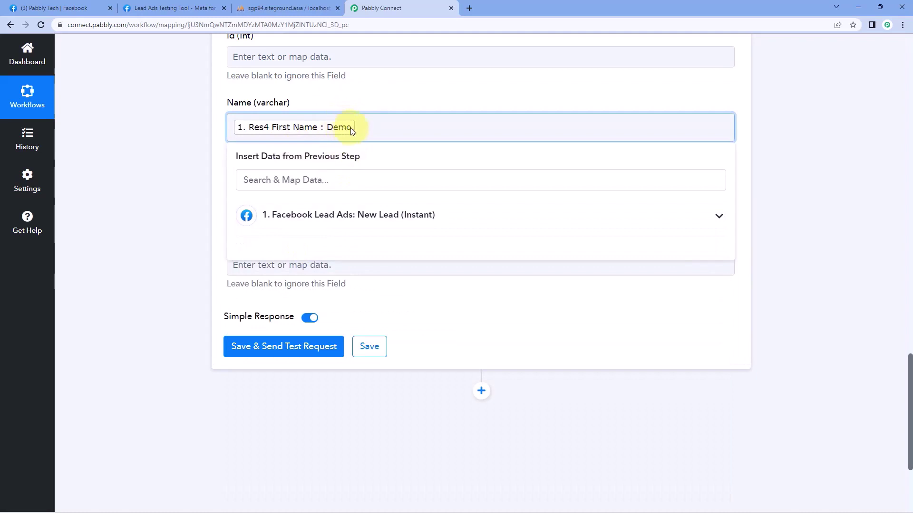
click(306, 214)
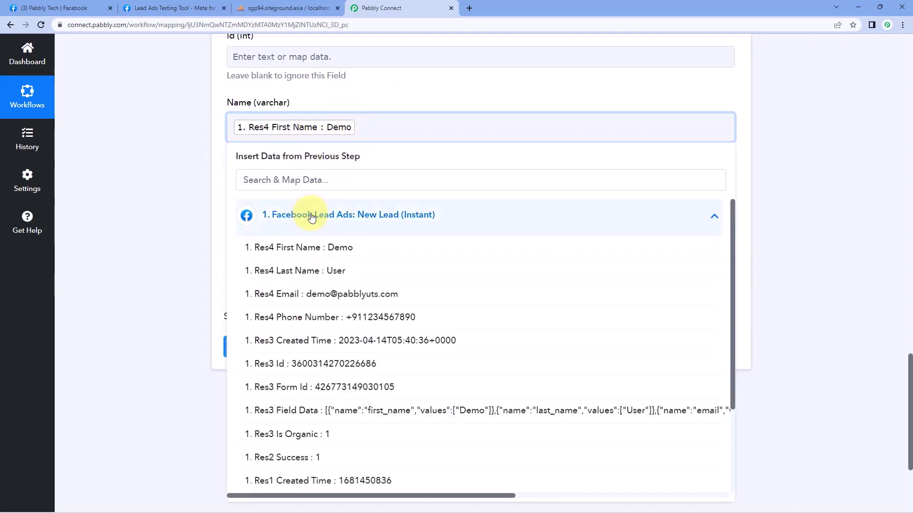
click(288, 277)
click(189, 217)
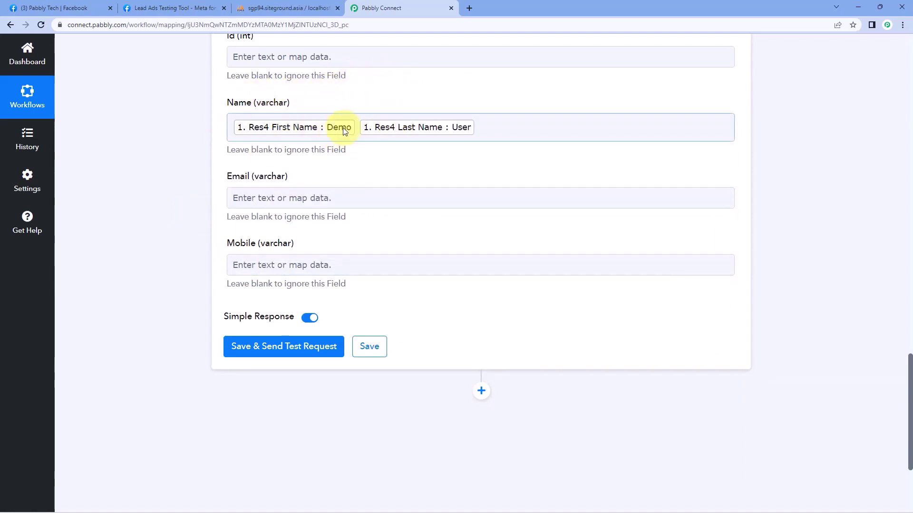
Map the lead's e-mail into Email and its phone number into Mobile.
click(277, 198)
scroll(193, 184, down, 2)
click(302, 188)
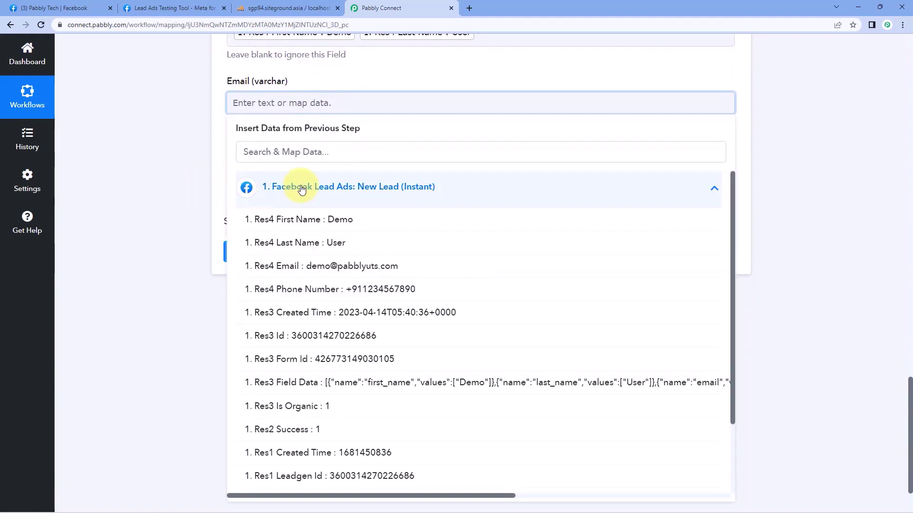
click(338, 266)
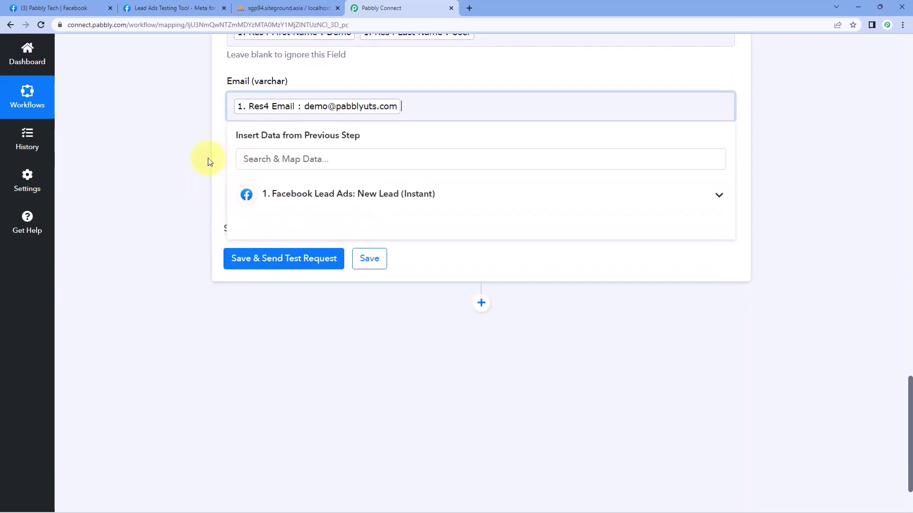
click(209, 157)
click(280, 179)
click(285, 261)
scroll(290, 266, down, 2)
click(290, 282)
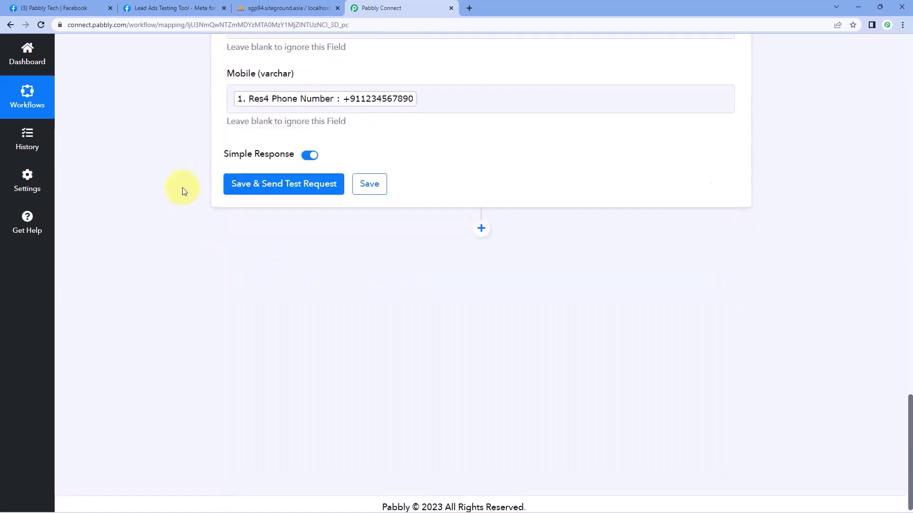
click(184, 190)
scroll(183, 190, up, 1)
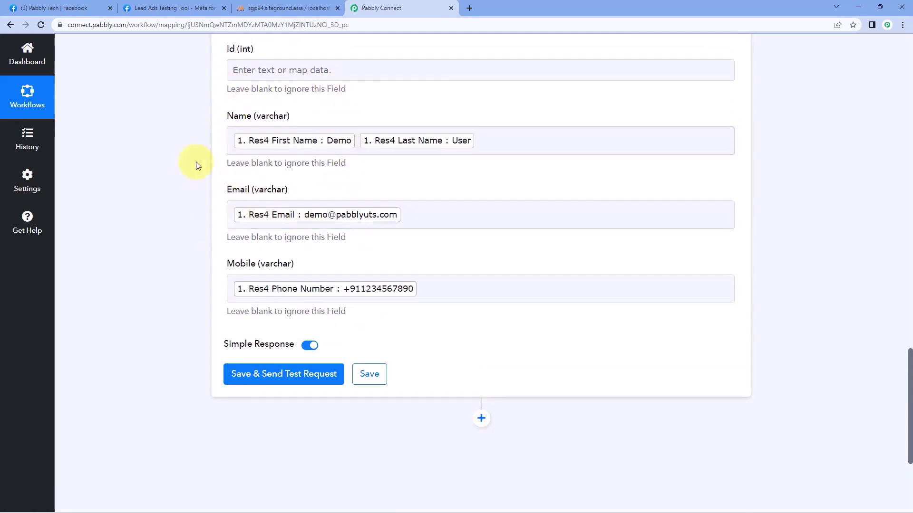
Send a test row from the MySQL step and confirm Status success with Inserted Id 3.
click(282, 375)
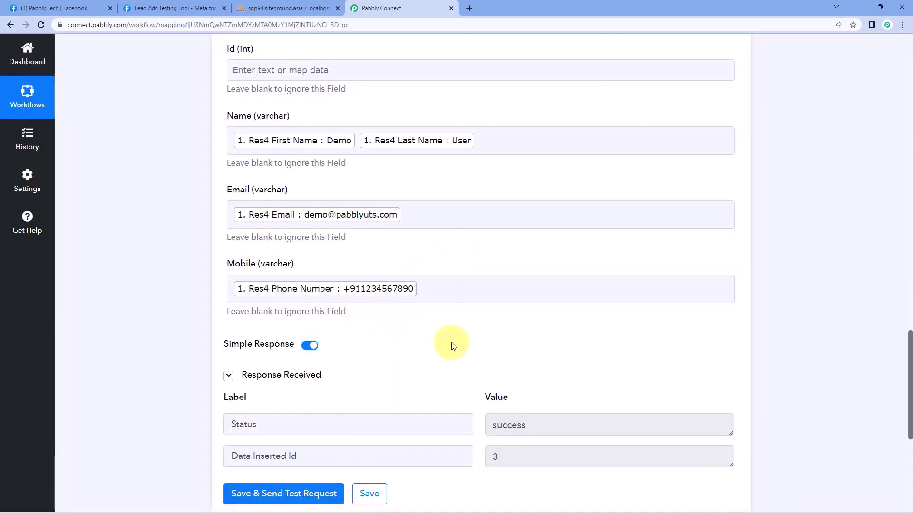
mouse_move(303, 377)
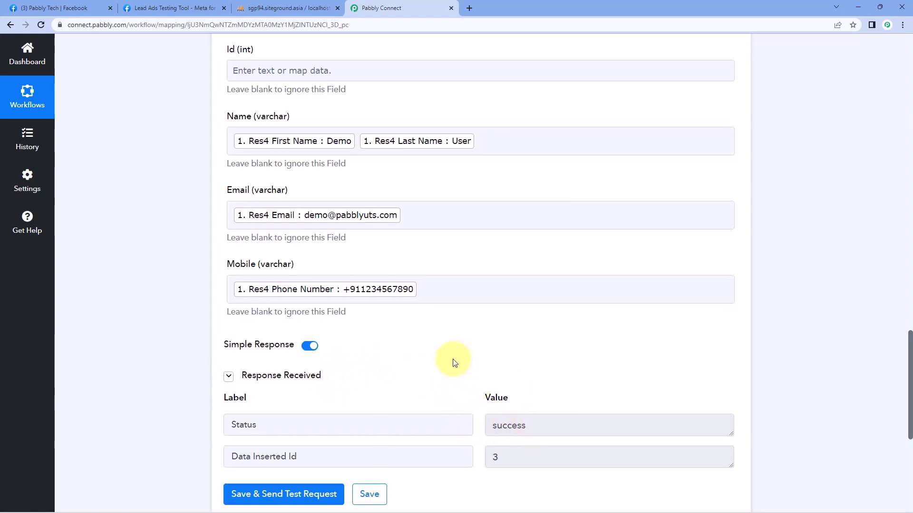
scroll(452, 359, up, 2)
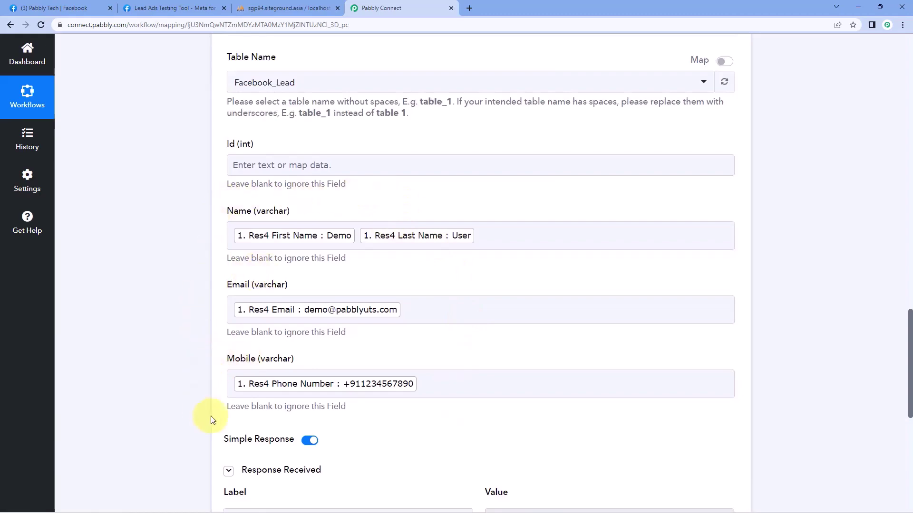
scroll(453, 323, up, 10)
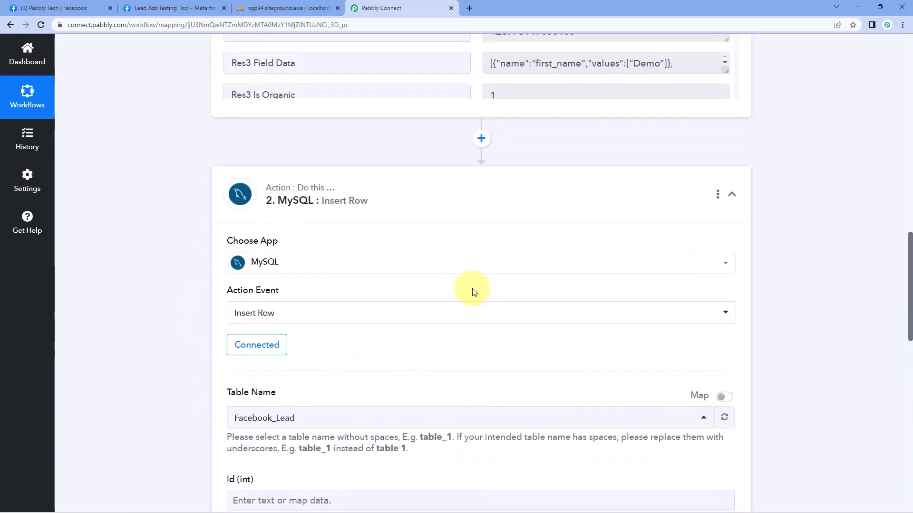
scroll(504, 329, up, 4)
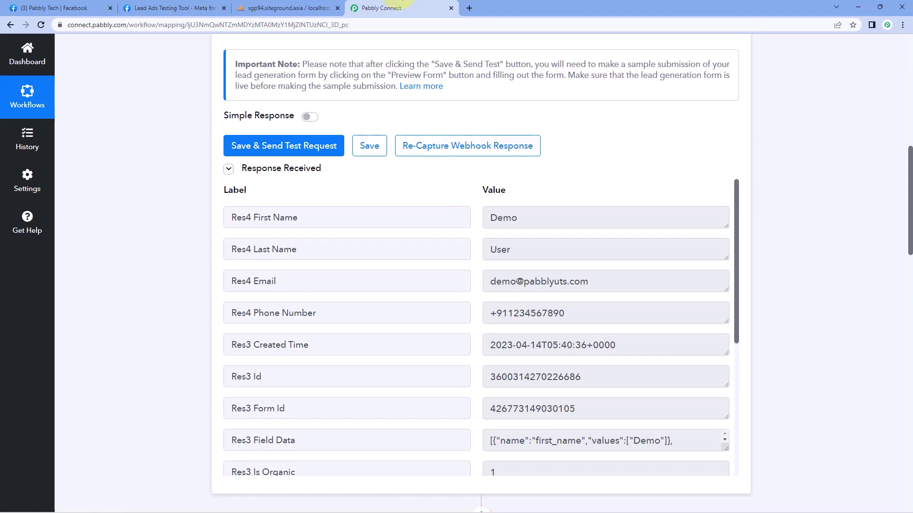
Refresh Facebook_Lead in phpMyAdmin to see the new id 3 Demo User row, then return to the testing tool.
click(298, 10)
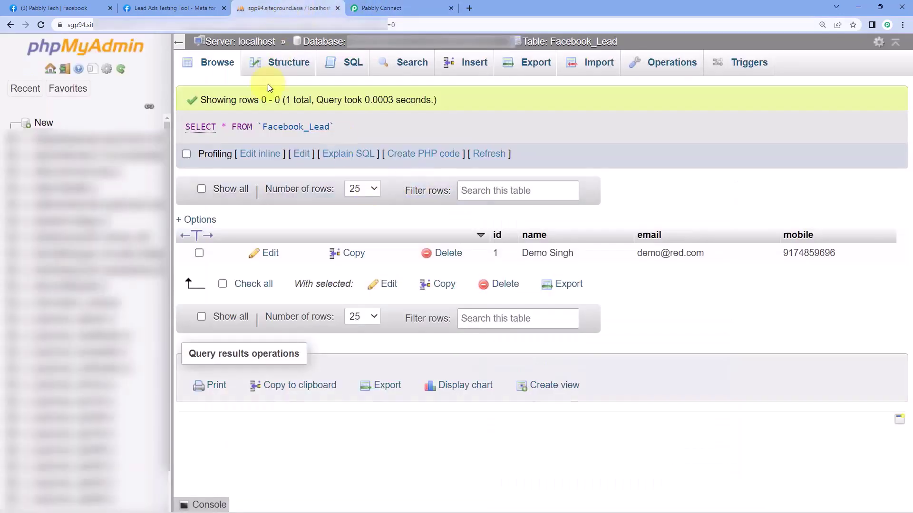
click(42, 24)
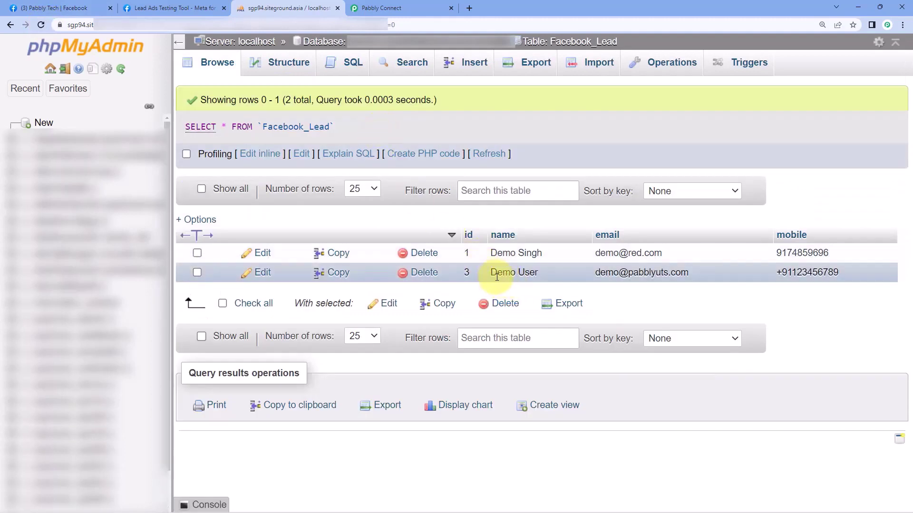
click(190, 8)
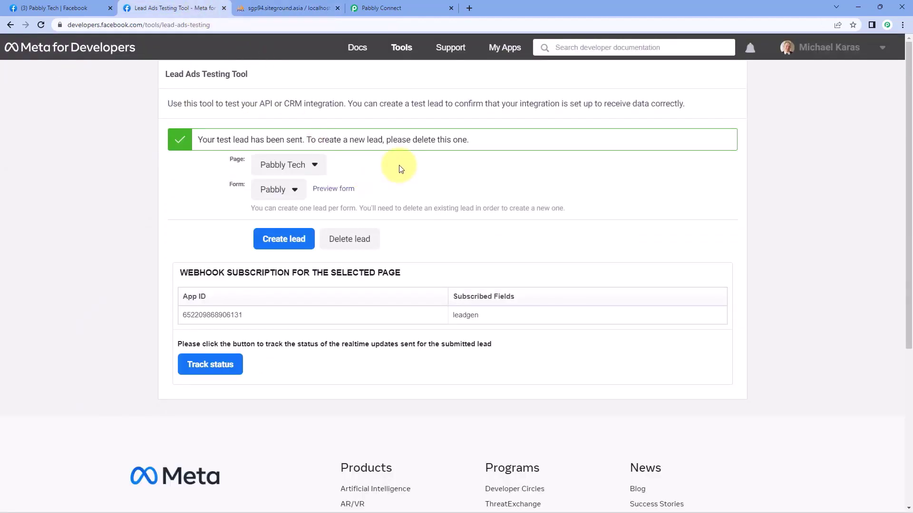
Pass through the phpMyAdmin tab back to the Pabbly Connect workflow's captured lead response.
click(285, 8)
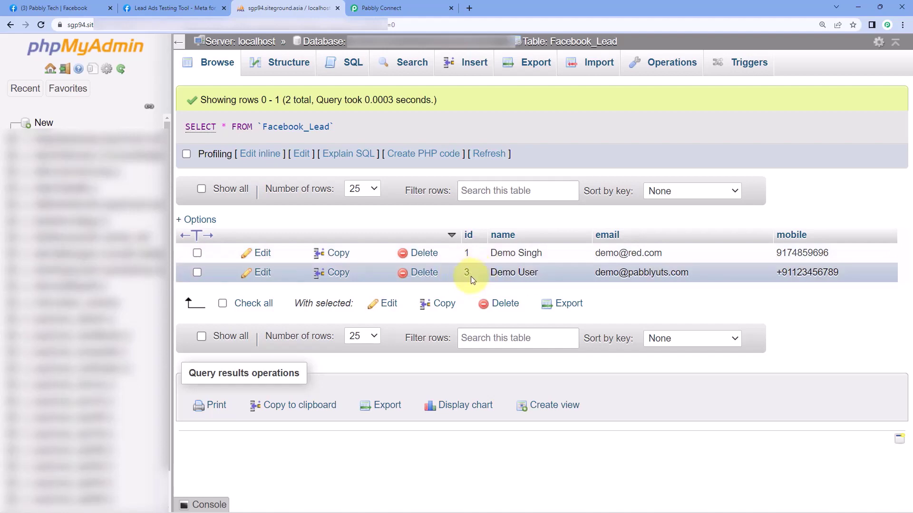
click(381, 8)
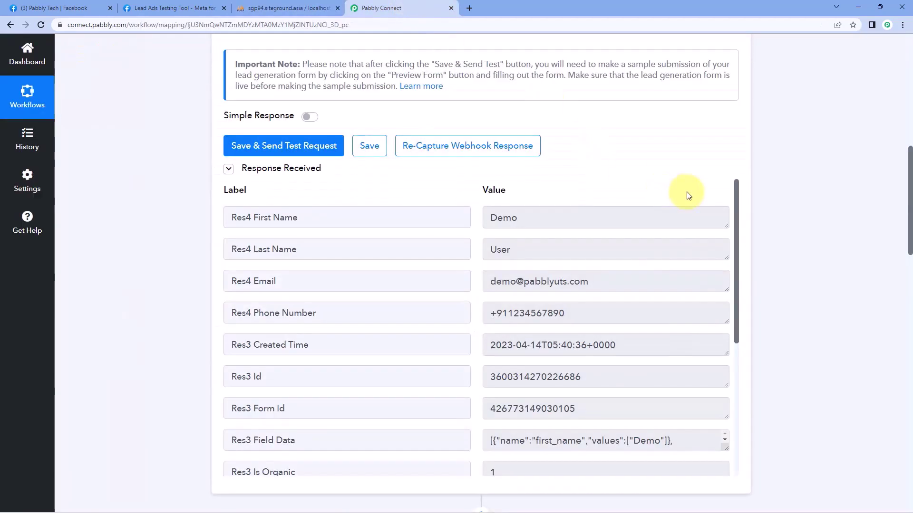
Scroll to the top to view the ON workflow's New Lead (Instant) trigger and MySQL Insert Row action.
scroll(686, 192, down, 8)
scroll(781, 181, up, 10)
scroll(780, 181, up, 10)
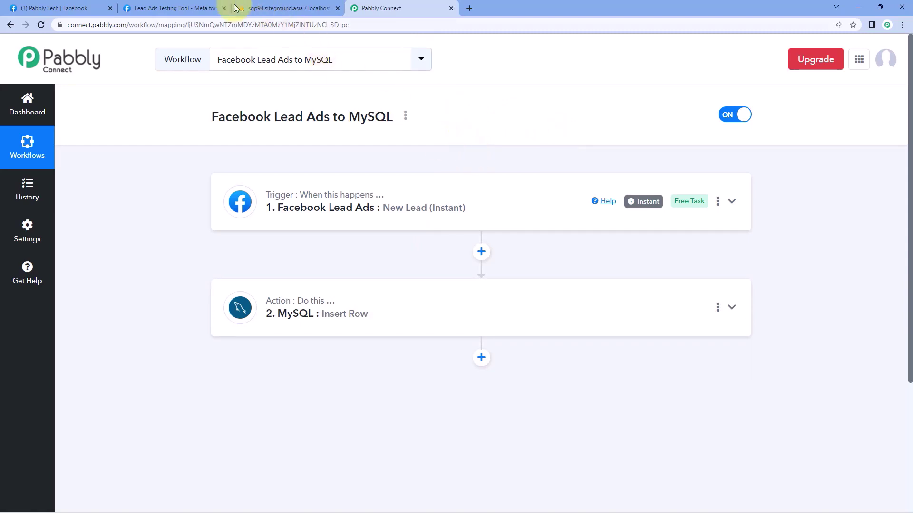
Delete the existing test lead for the Pabbly form in the Lead Ads Testing Tool.
click(195, 7)
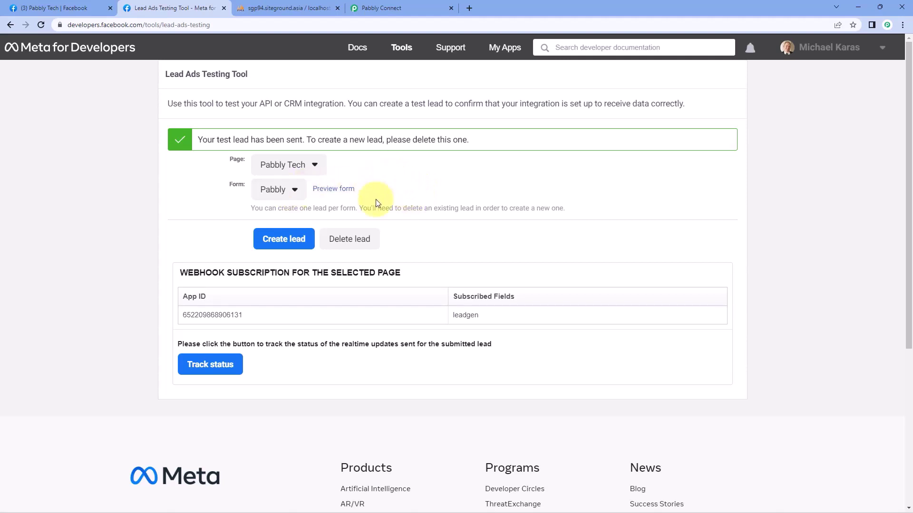
click(351, 242)
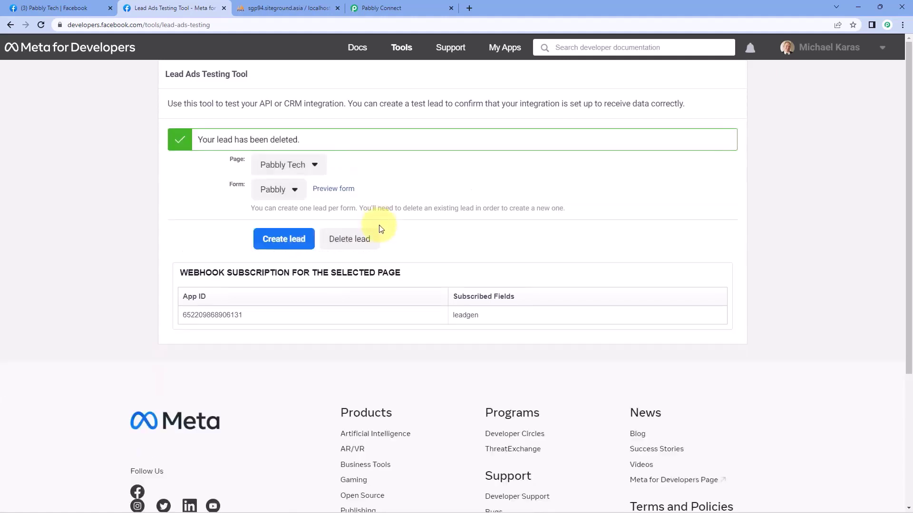
Preview the Pabbly lead form and fill in the test lead's first name, last name, email and phone number.
click(338, 192)
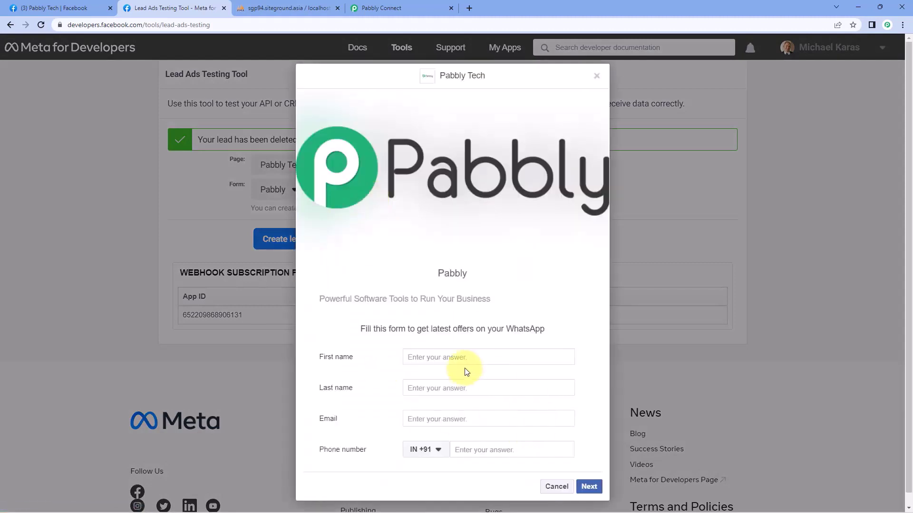
click(458, 361)
text(Test)
key(Tab)
text(User)
key(Tab)
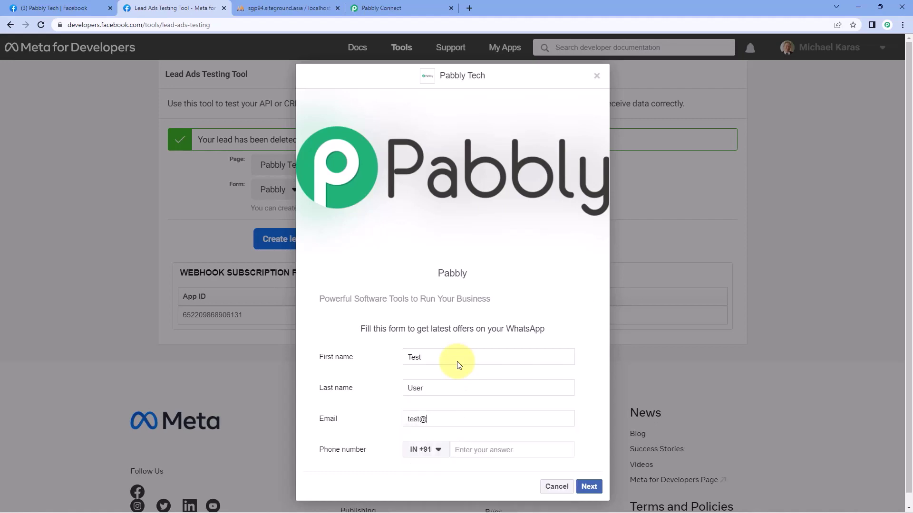
key(Tab)
key(Tab)
text(132 654 7890)
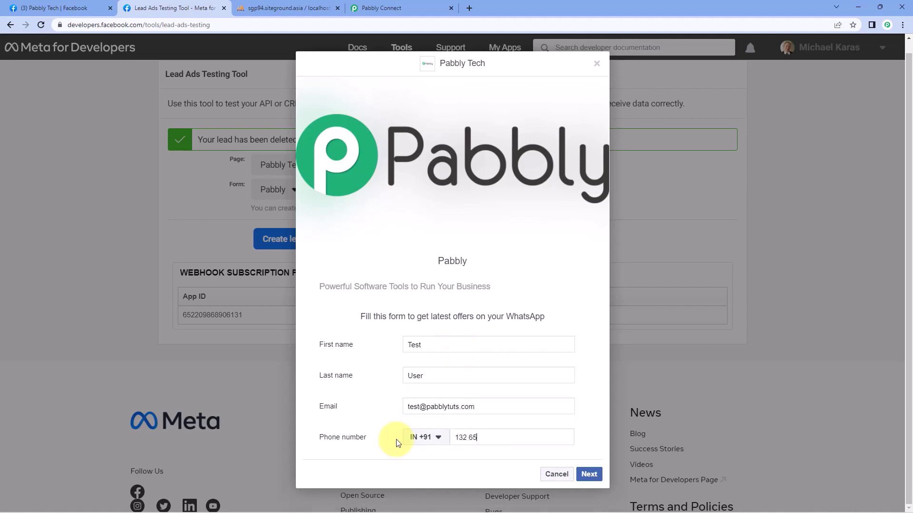
Submit the test lead and close the completed form preview.
click(589, 474)
click(584, 357)
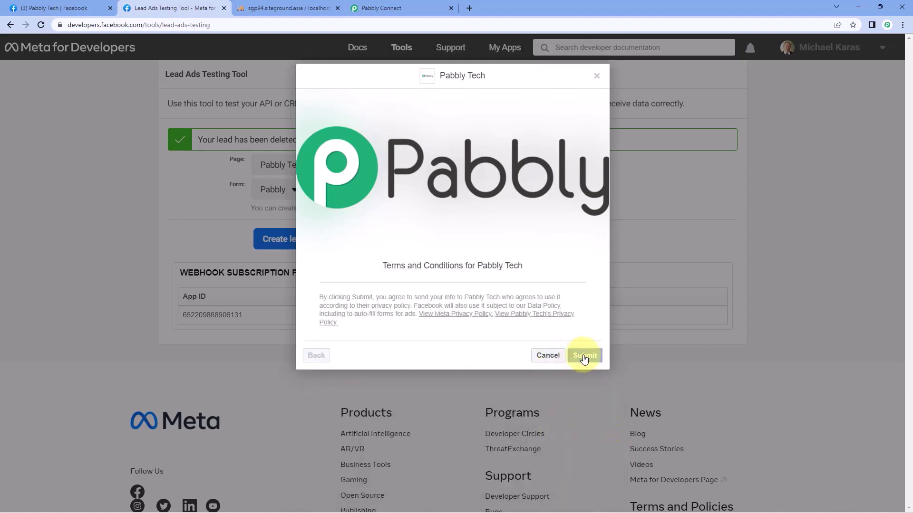
click(597, 77)
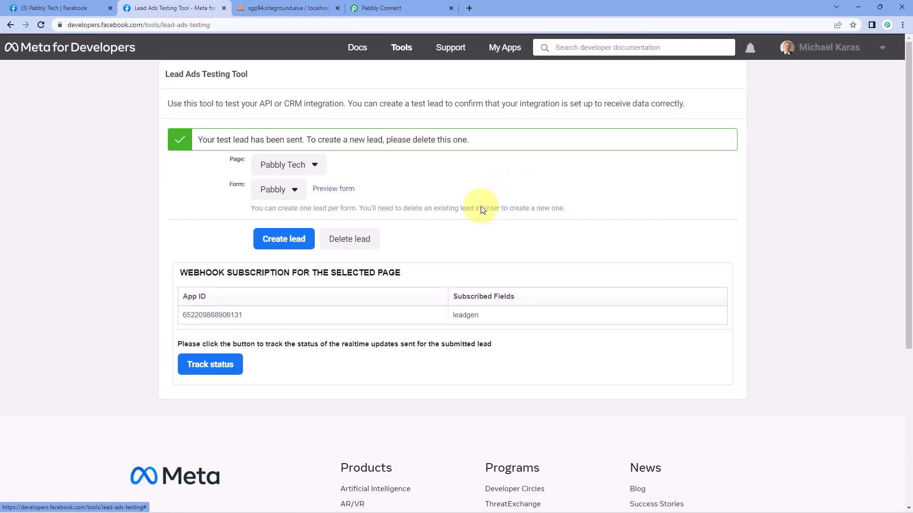
Reload the Facebook_Lead table in phpMyAdmin to verify new row 4, then go back to Pabbly Connect.
click(297, 7)
click(41, 25)
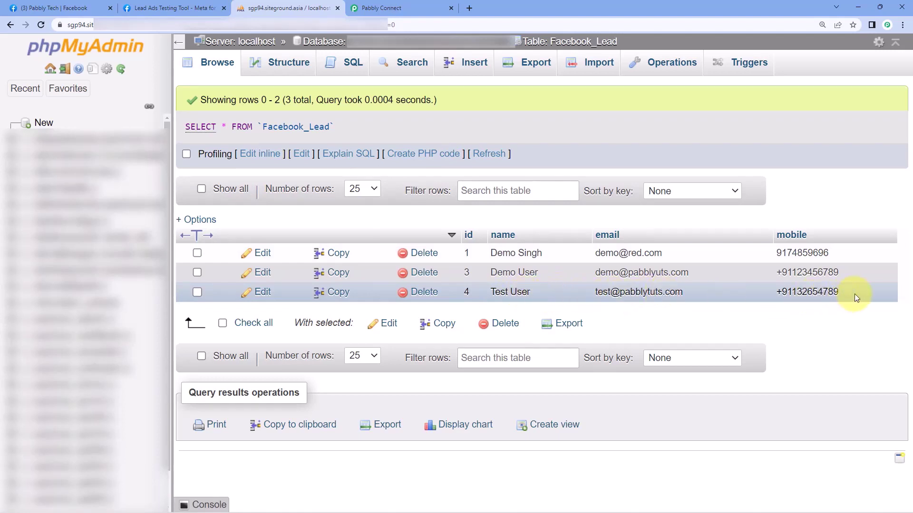
click(407, 5)
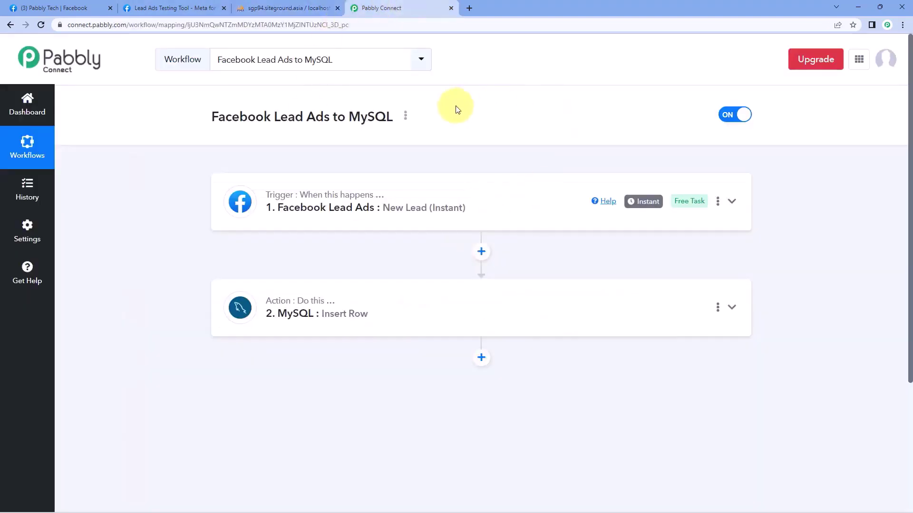
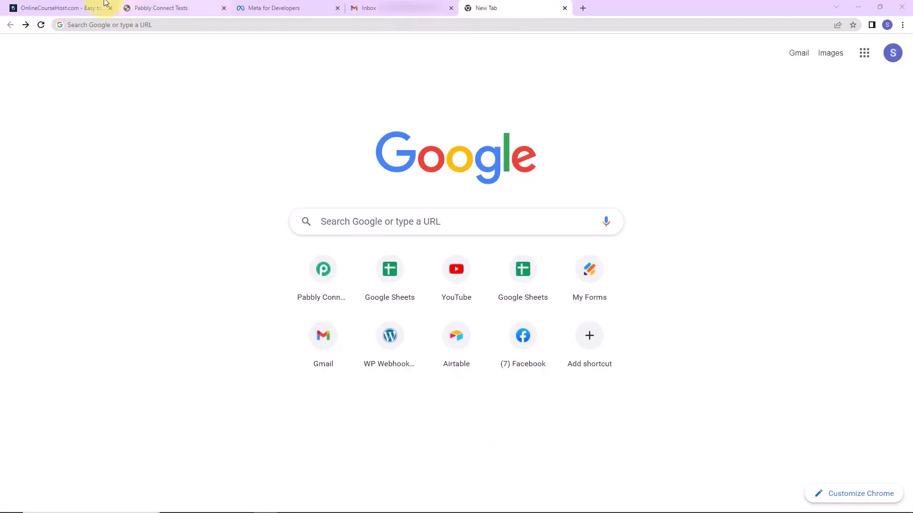
Load pabbly.com/connect in a new tab and launch Pabbly Connect from the account's apps.
click(88, 24)
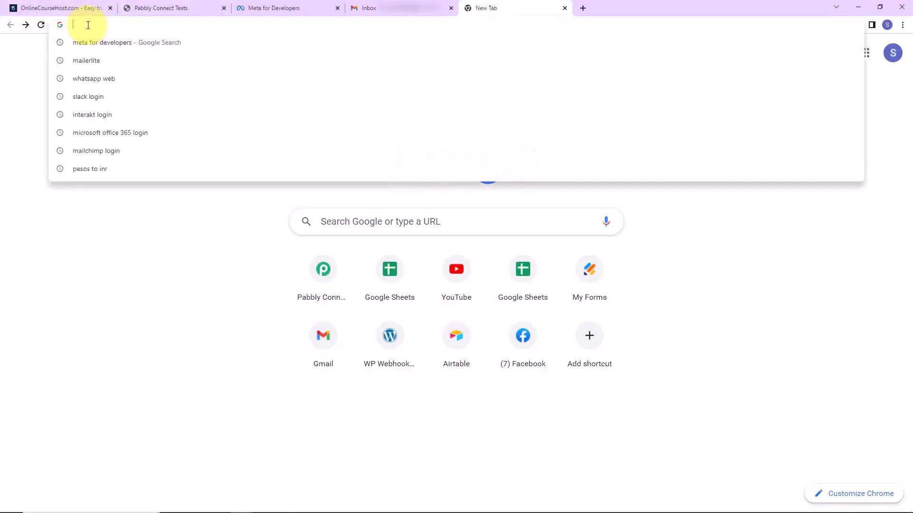
text(pabbly.com/connect/)
key(Return)
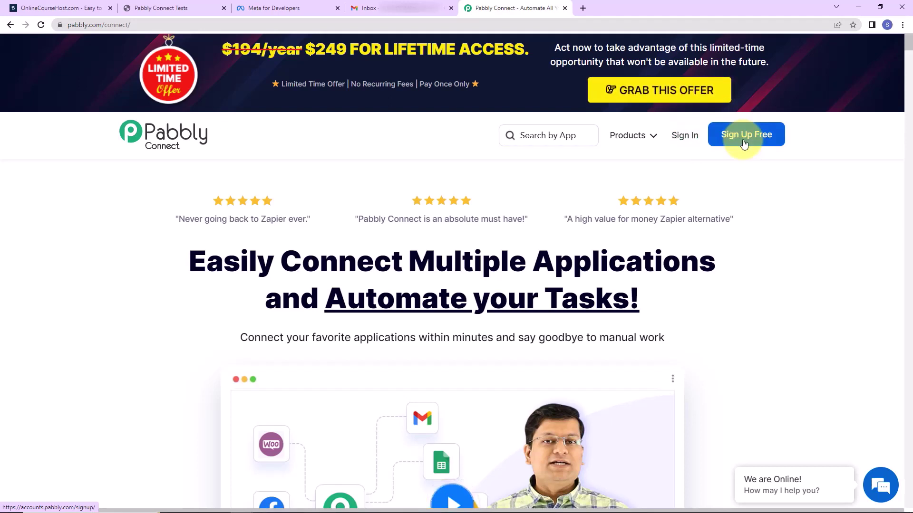
click(685, 135)
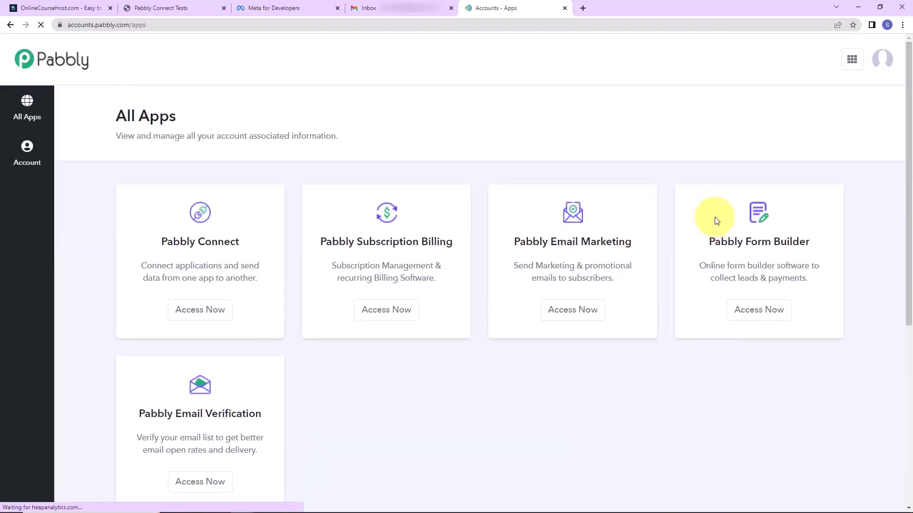
click(177, 309)
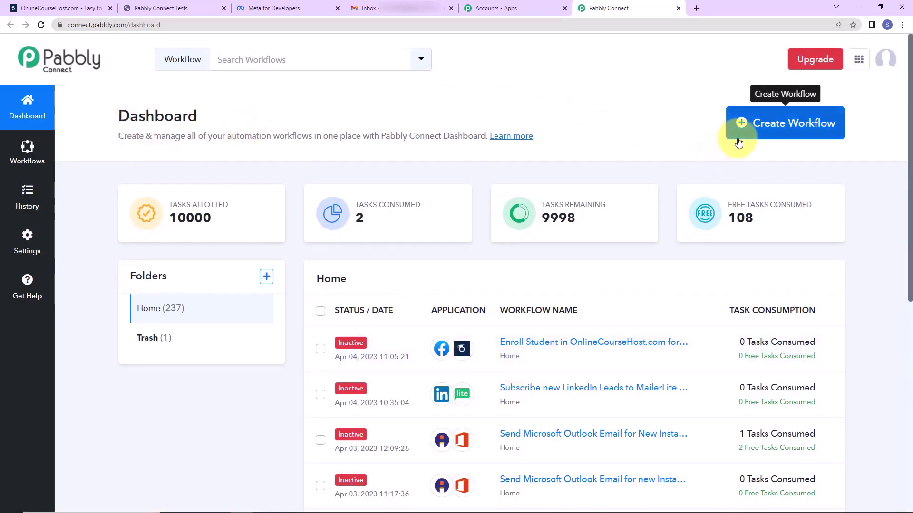
Create a workflow named 'Enroll Students in OnlineCourseHost for New Facebook Lead Ads'.
click(764, 125)
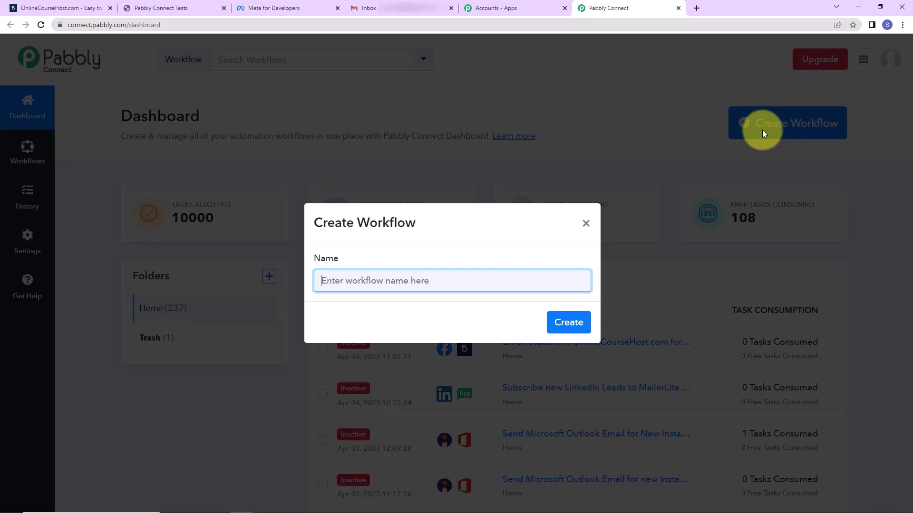
text(Enroll Students in OnlineCourseHost for New Facebook Lead Ads)
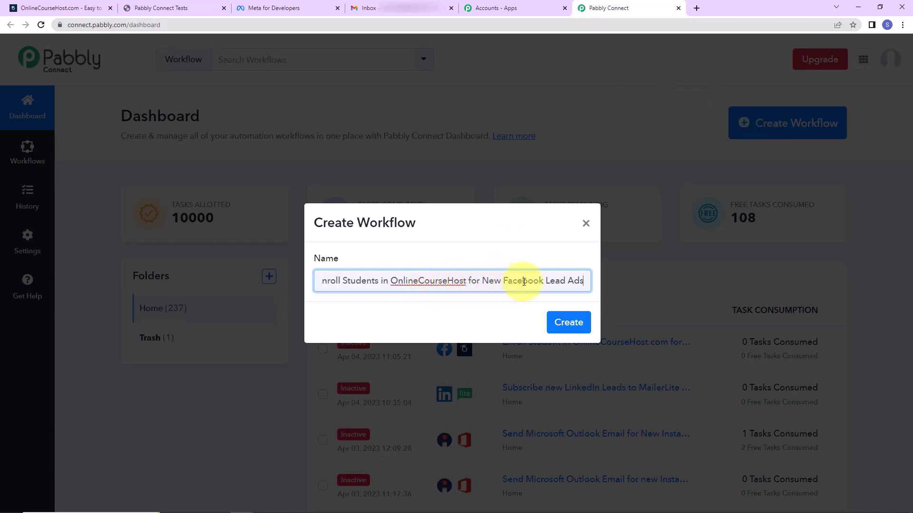
click(563, 332)
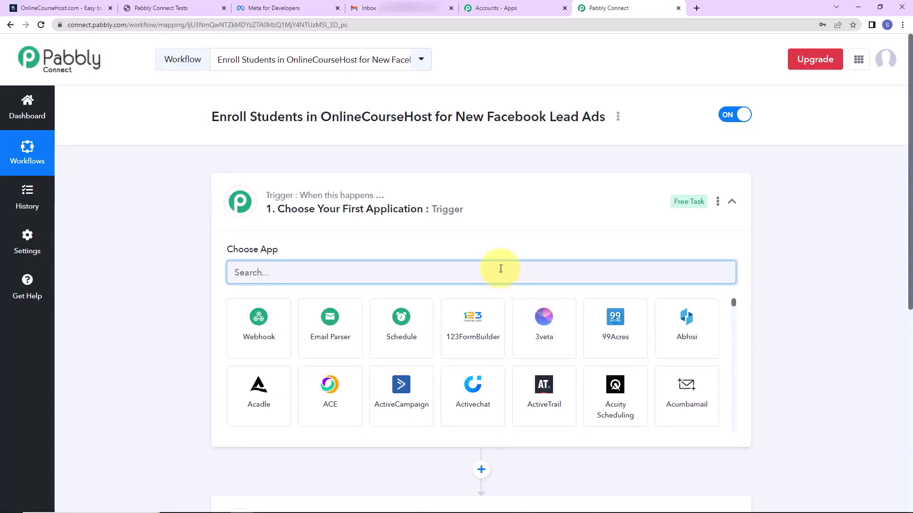
Search 'fac', pick Facebook Lead Ads as trigger app, and choose the New Lead (Instant) event.
scroll(466, 328, down, 2)
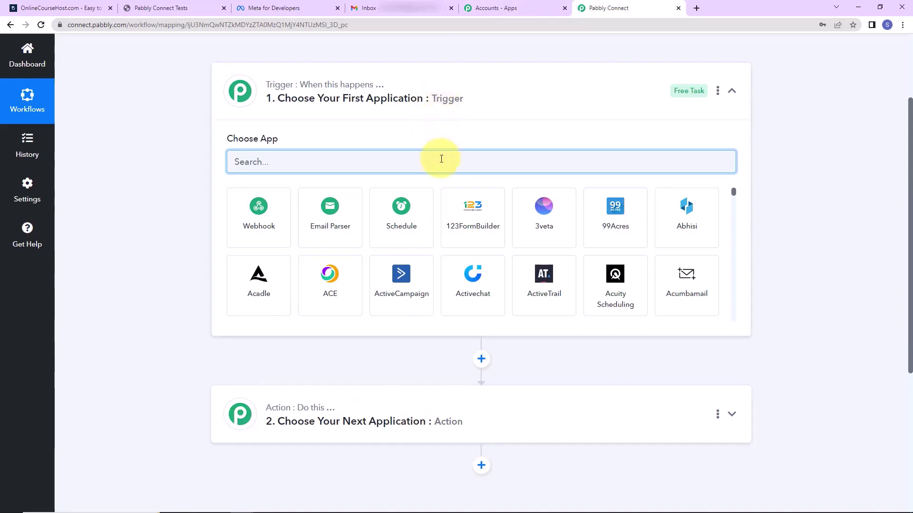
text(fac)
click(413, 221)
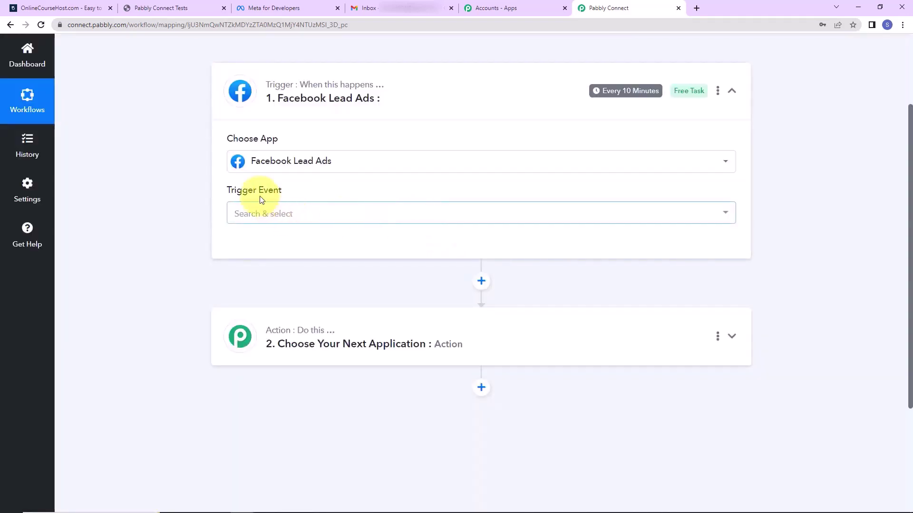
mouse_move(261, 195)
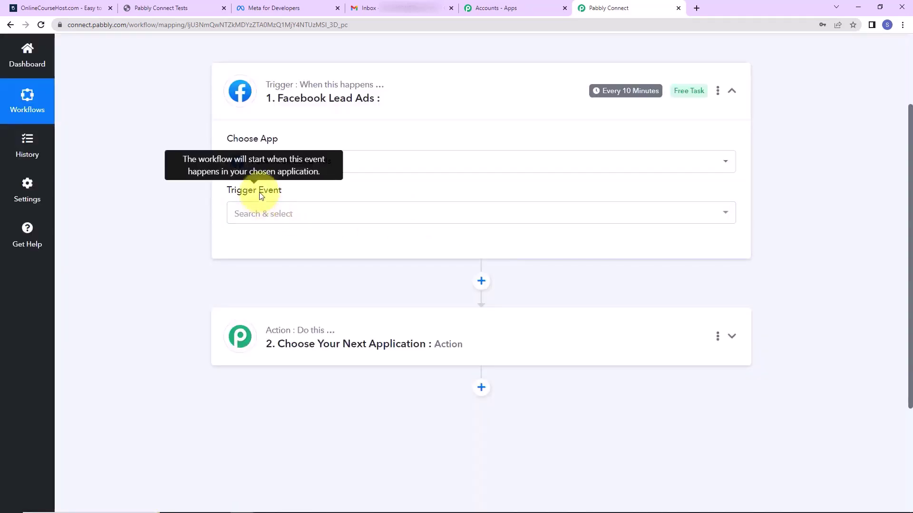
click(255, 213)
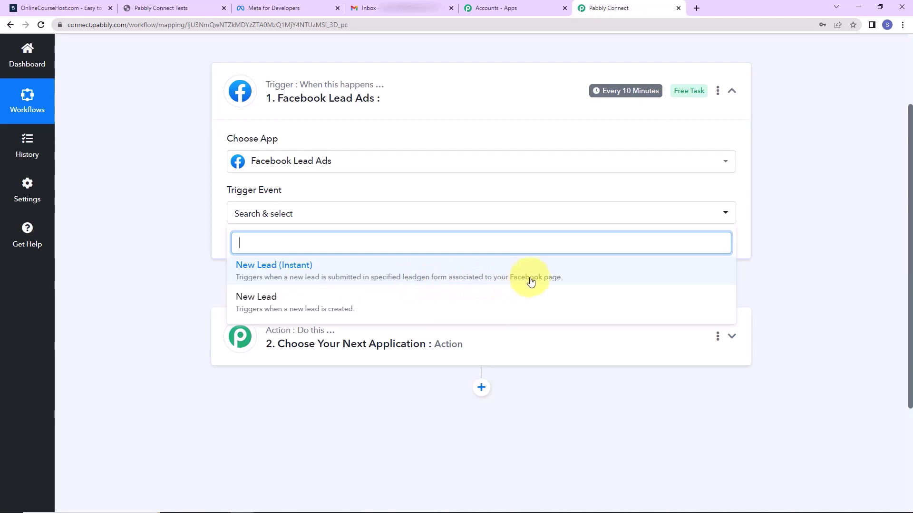
click(306, 272)
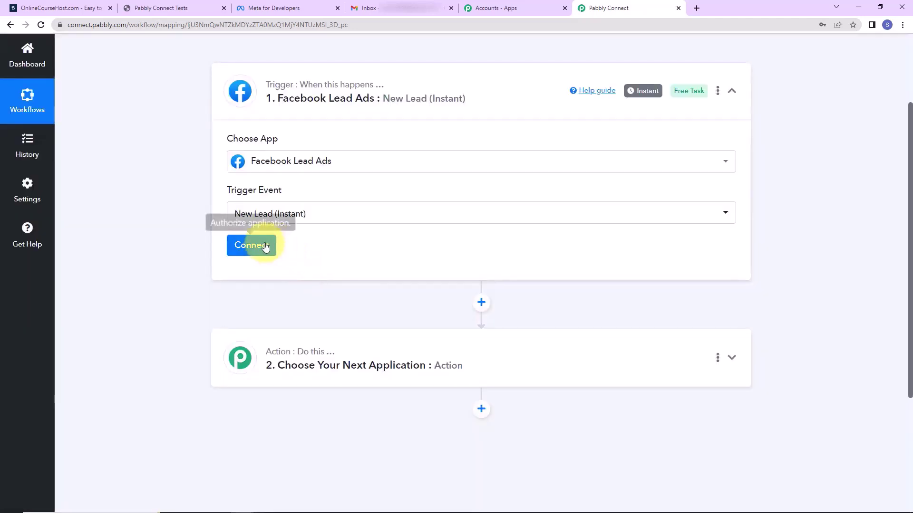
Add a new Facebook Lead Ads connection and authorize Pabbly with the Facebook account.
click(245, 249)
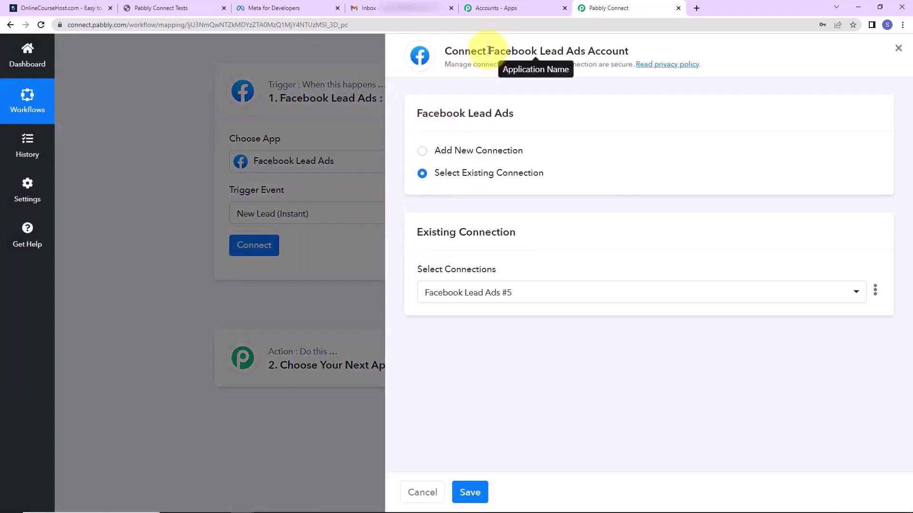
drag(489, 50, 653, 52)
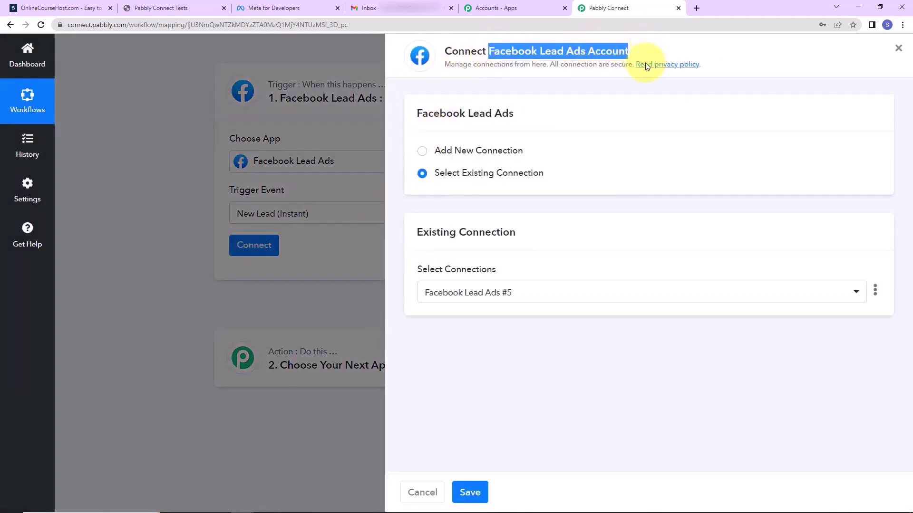
click(422, 152)
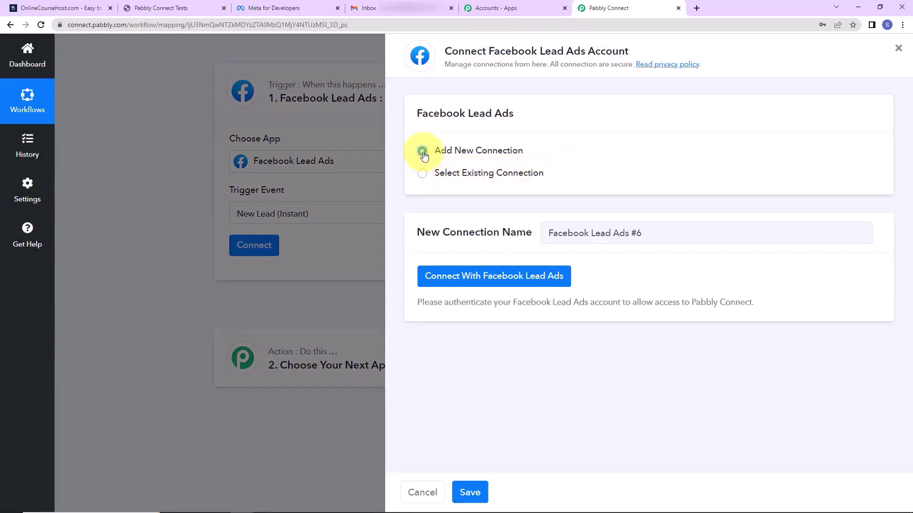
click(468, 284)
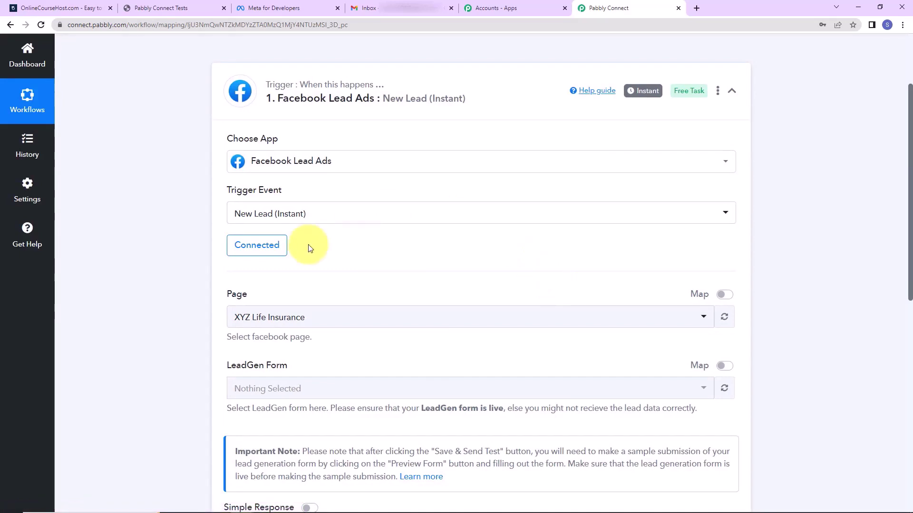
scroll(308, 245, down, 2)
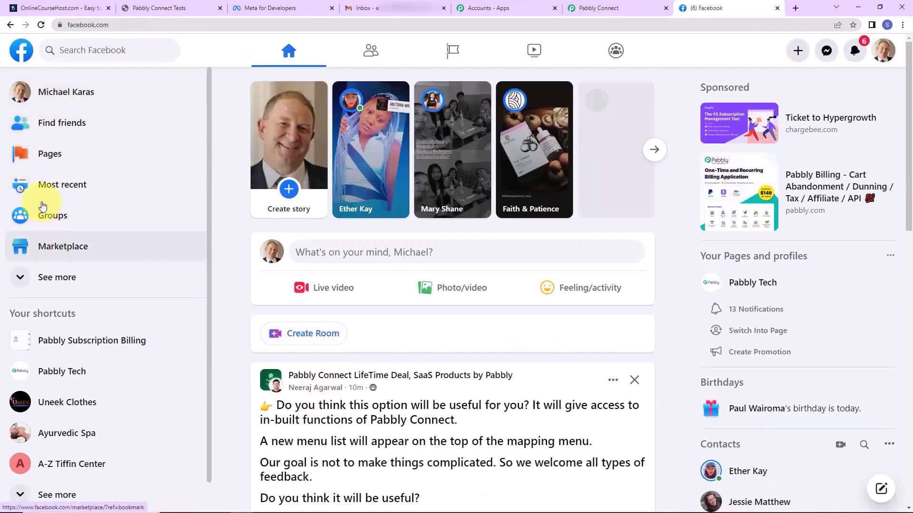
Scroll Facebook's Pages you manage list to locate Lakshya Coaching Classes, then return to Pabbly.
click(37, 157)
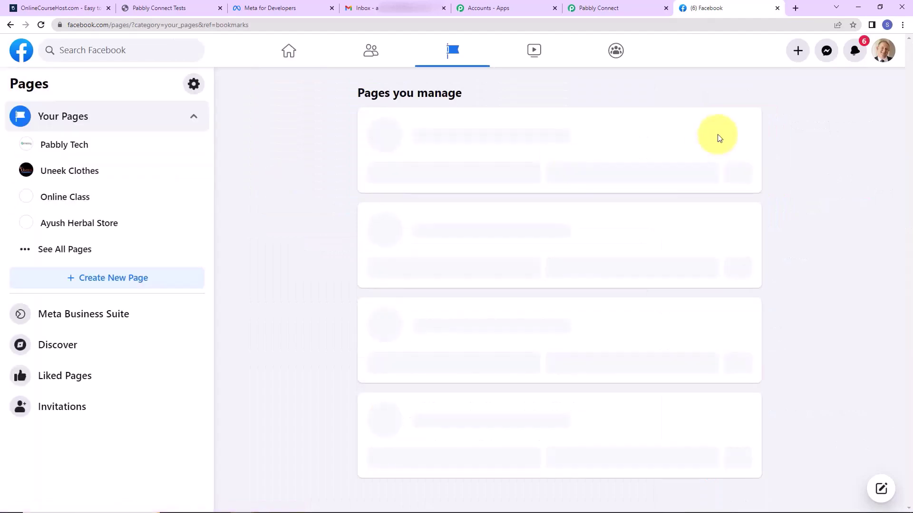
scroll(451, 155, down, 10)
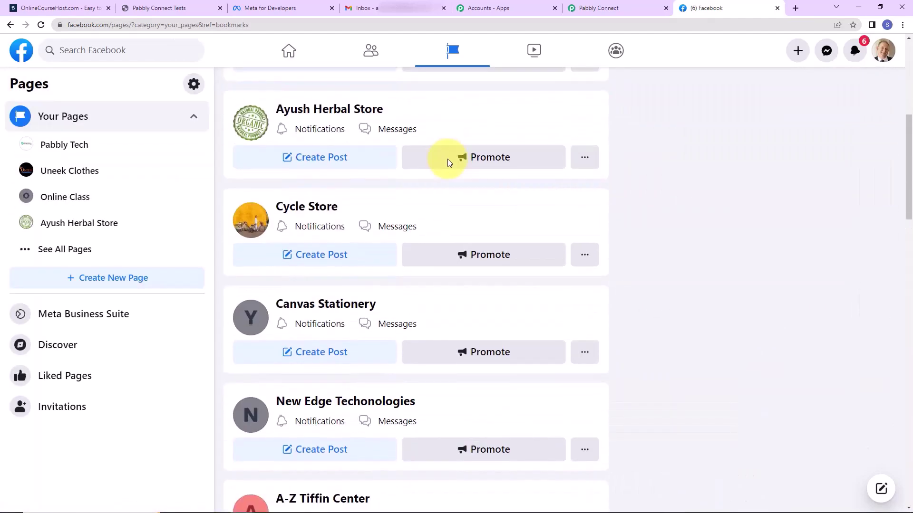
scroll(449, 197, down, 14)
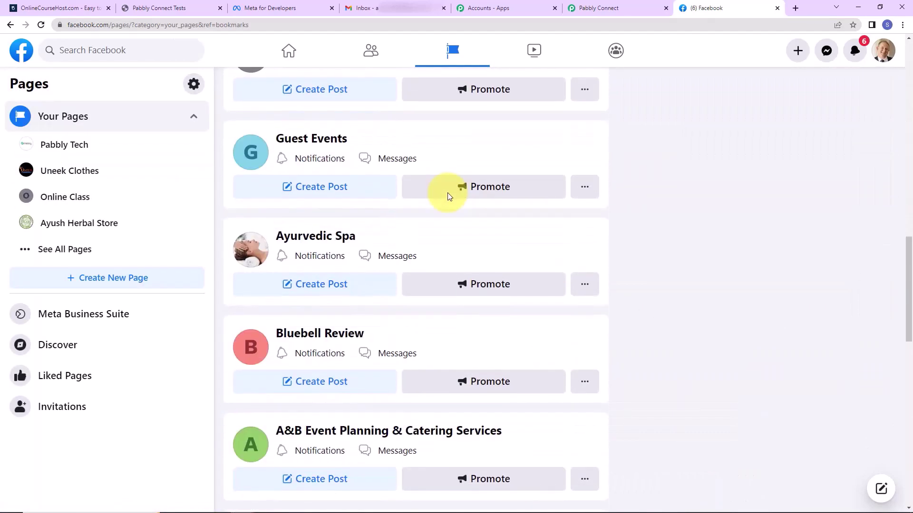
scroll(449, 196, down, 5)
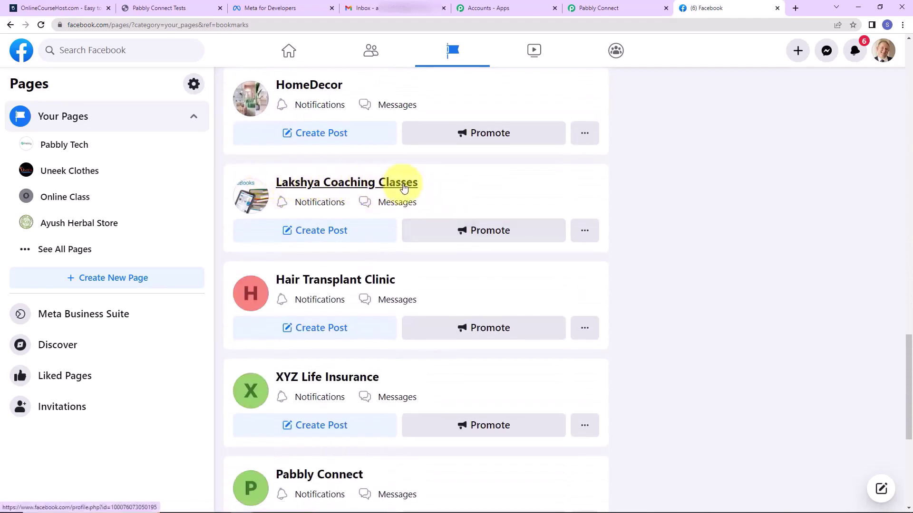
click(595, 8)
Search 'laks' and set the trigger's Facebook page to Lakshya Coaching Classes.
click(320, 207)
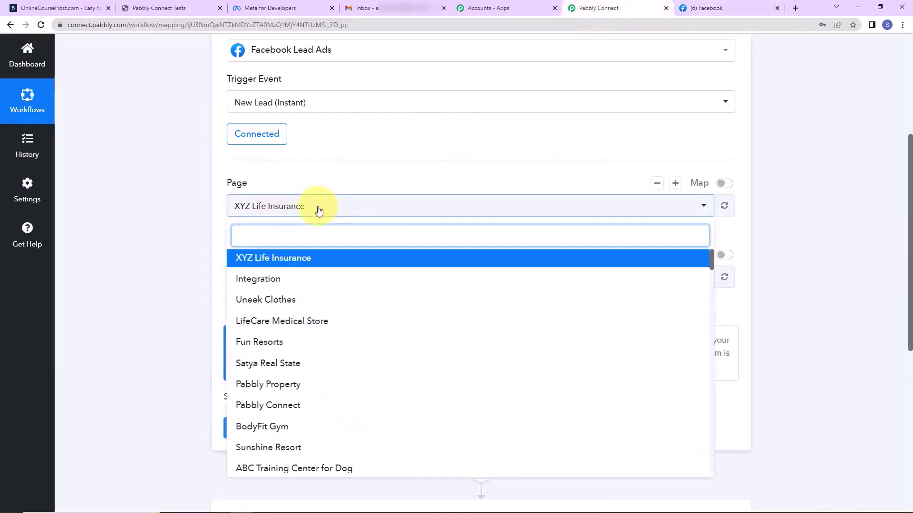
text(laks)
click(305, 262)
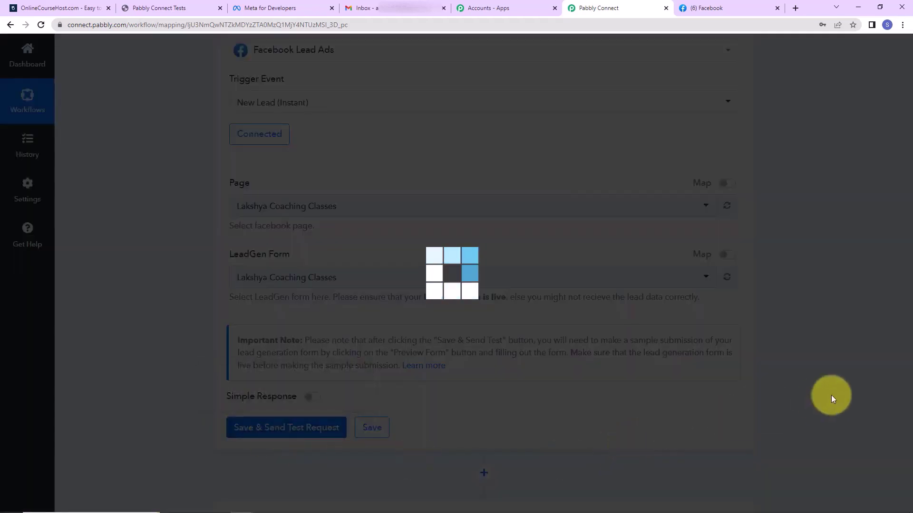
scroll(727, 373, down, 2)
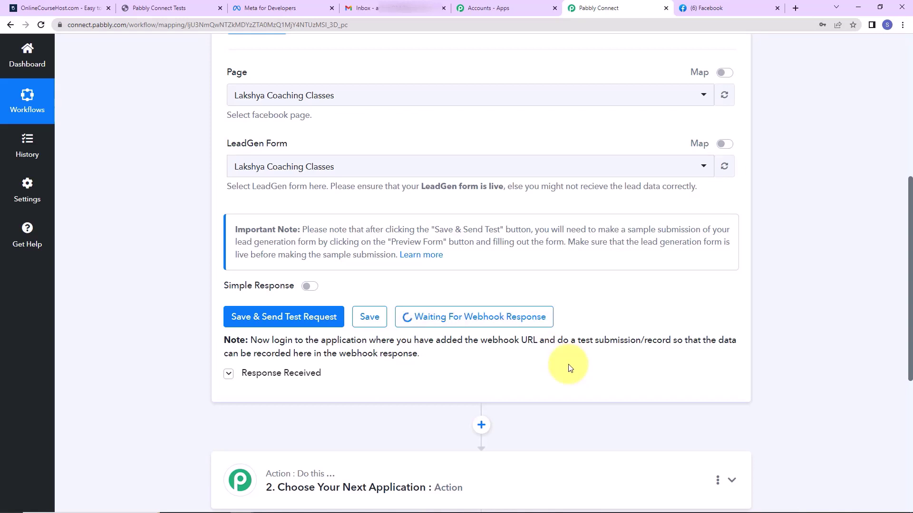
Open the Lead Ads Testing Tool from Meta for Developers' tools page.
click(307, 8)
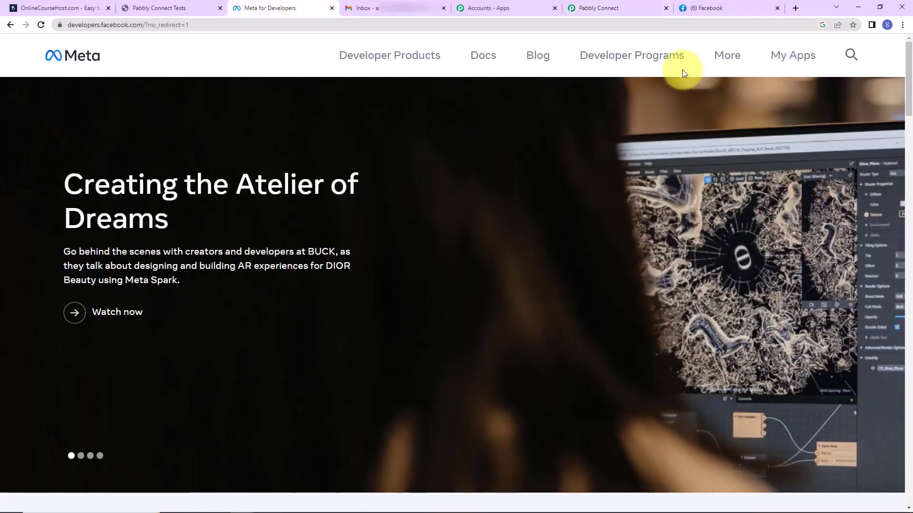
click(800, 56)
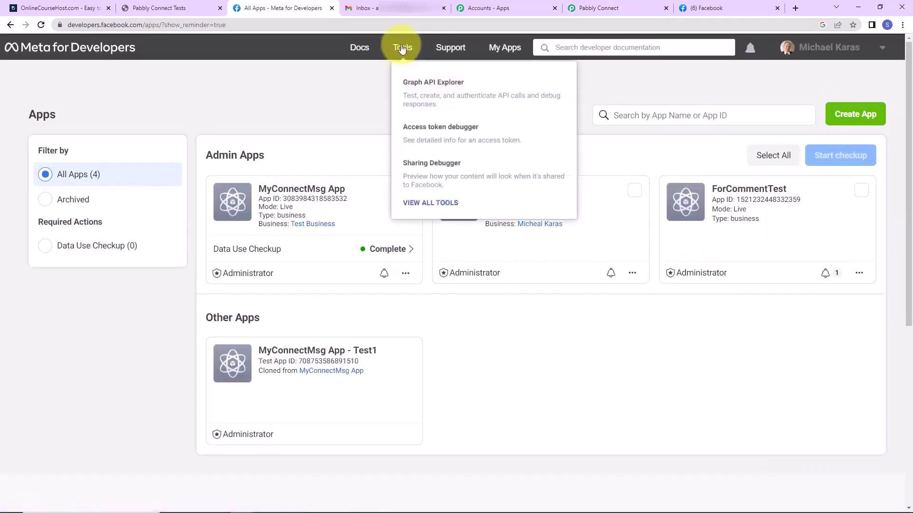
click(401, 48)
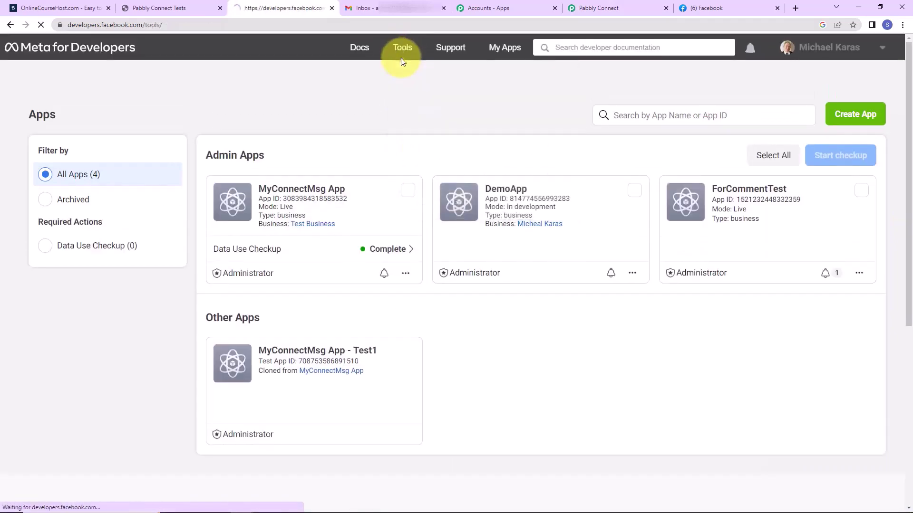
scroll(209, 356, down, 5)
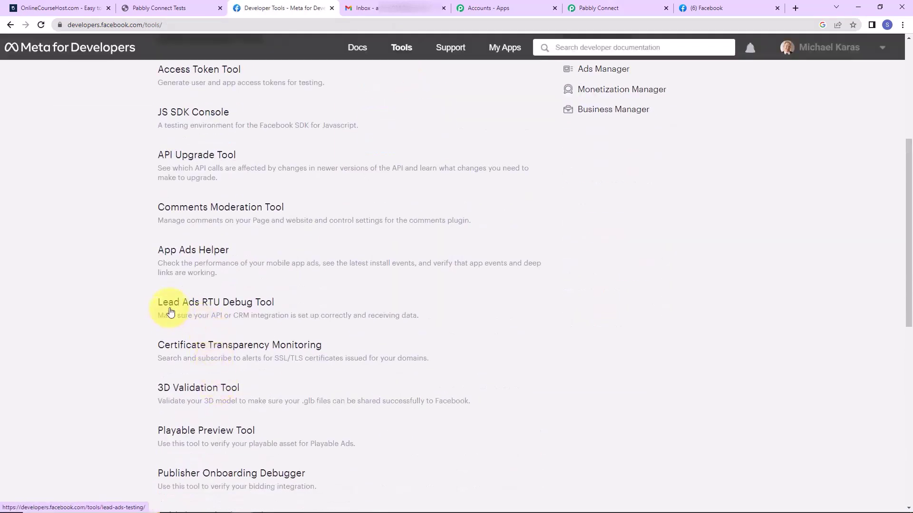
click(243, 306)
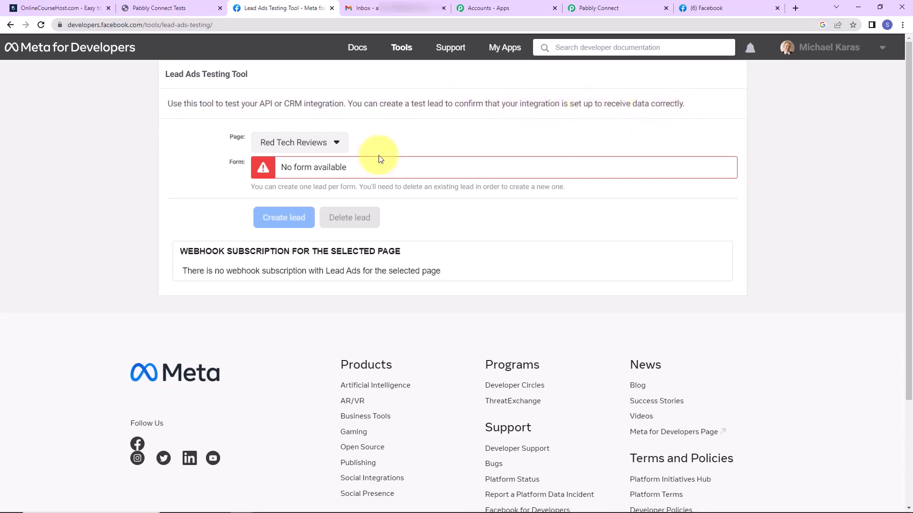
Find 'laksh', select the Lakshya Coaching Classes page, and preview its lead form.
click(335, 145)
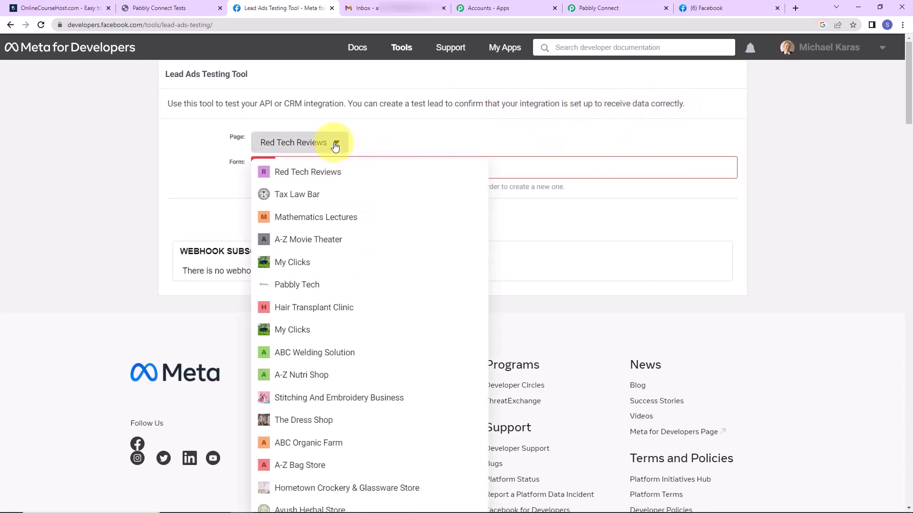
key(ctrl+f)
text(laksh)
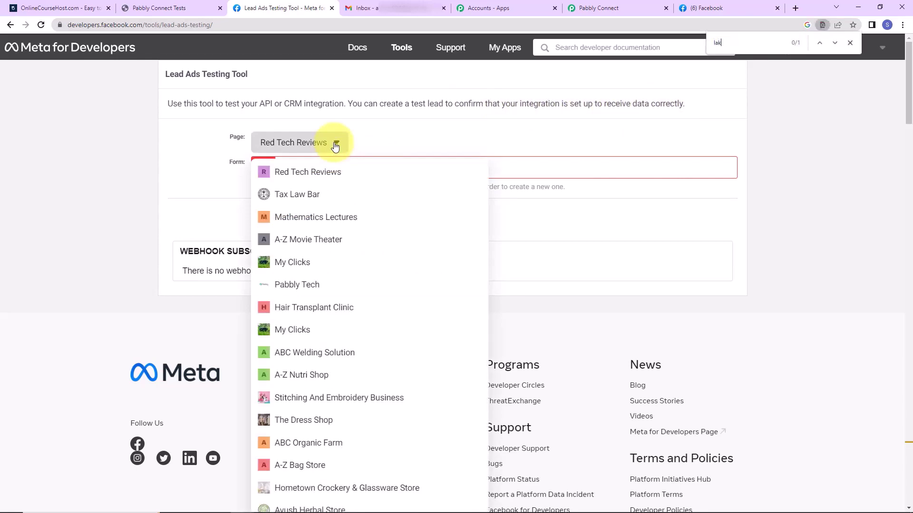
click(332, 278)
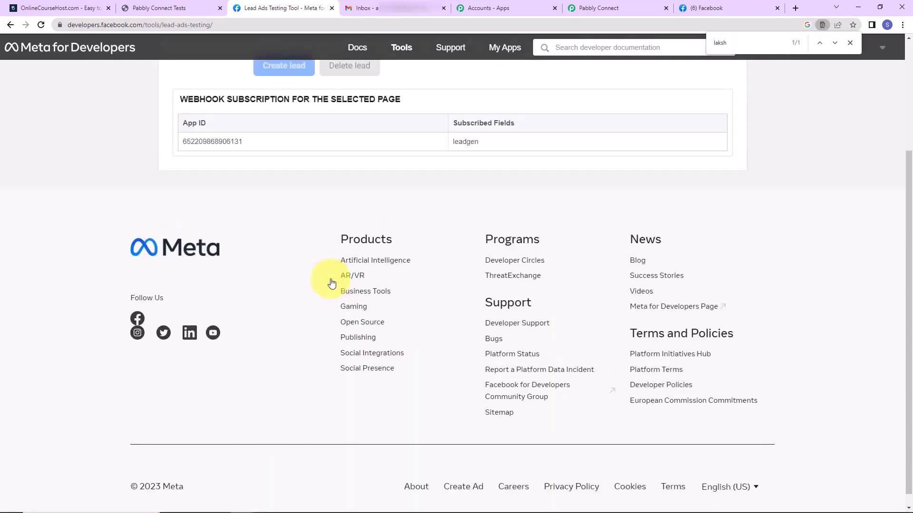
scroll(242, 233, up, 3)
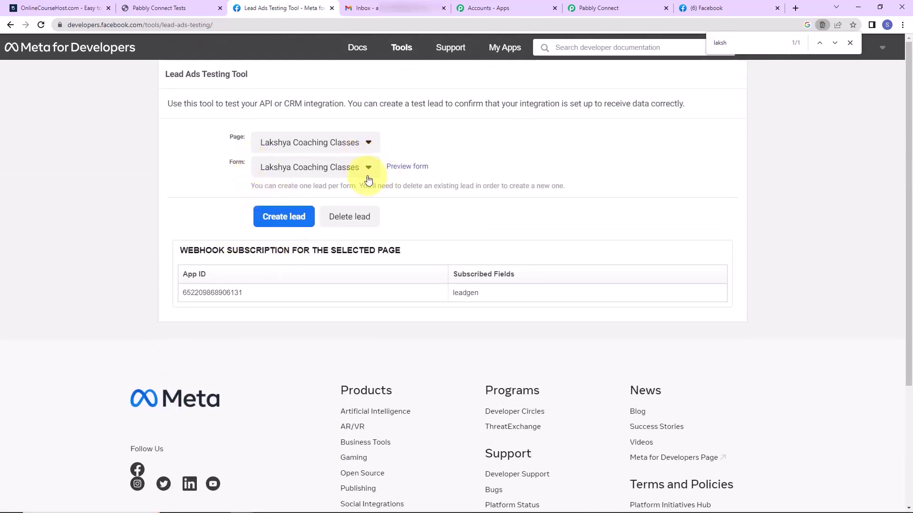
click(413, 167)
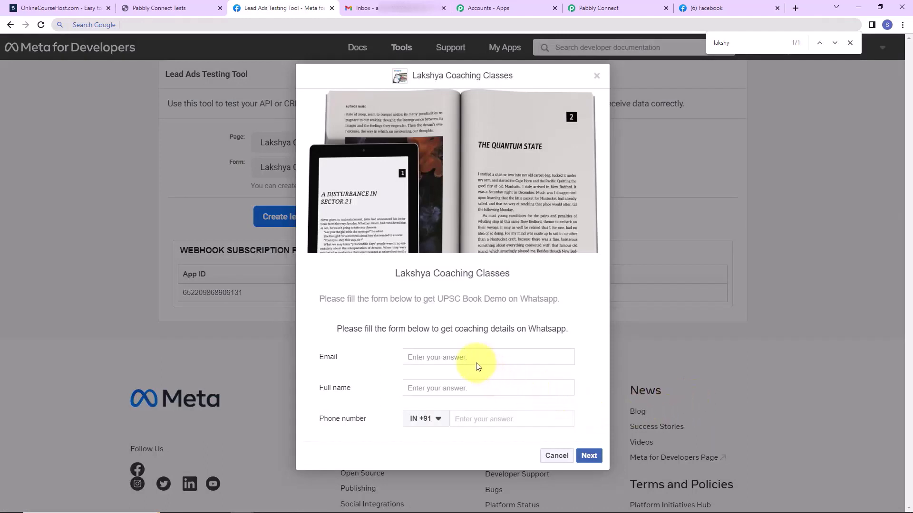
Fill the preview form with a sample email, full name and phone number.
click(459, 355)
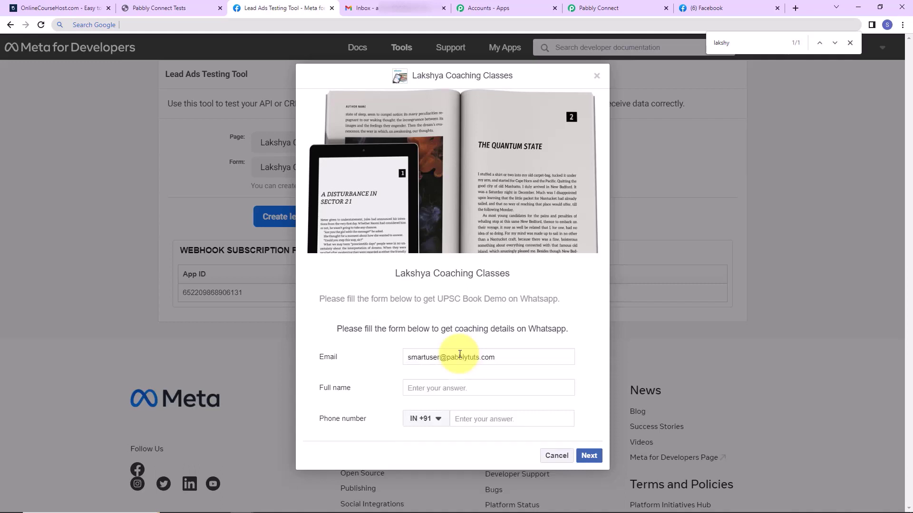
click(460, 389)
text(Smart User)
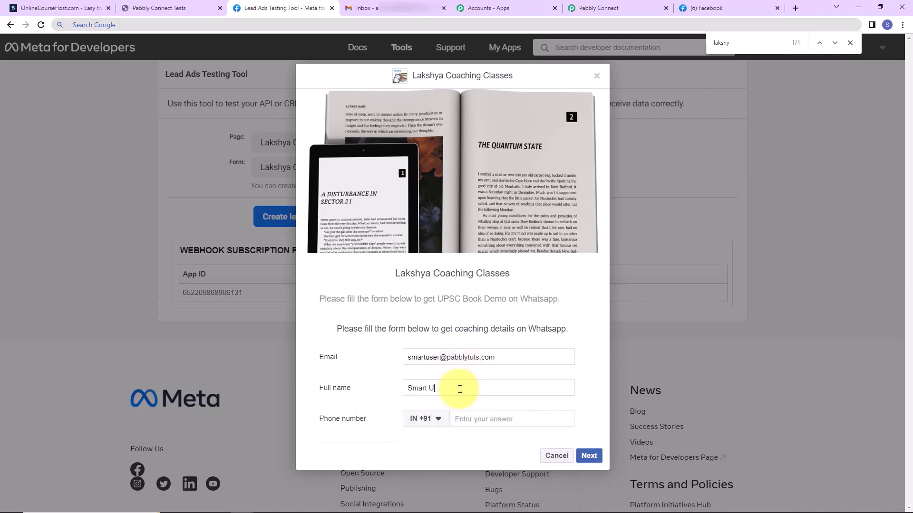
click(473, 418)
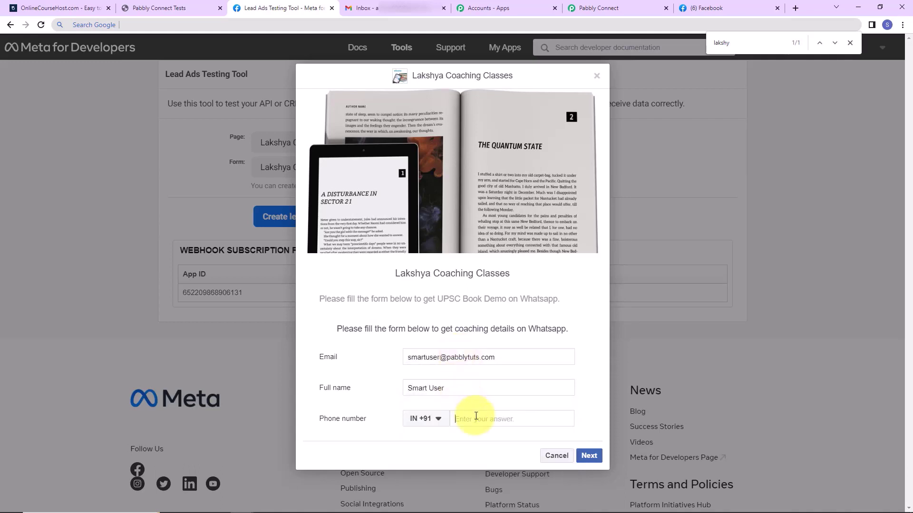
text(9999999999)
Submit the test lead and return to the Pabbly Connect workflow.
click(589, 456)
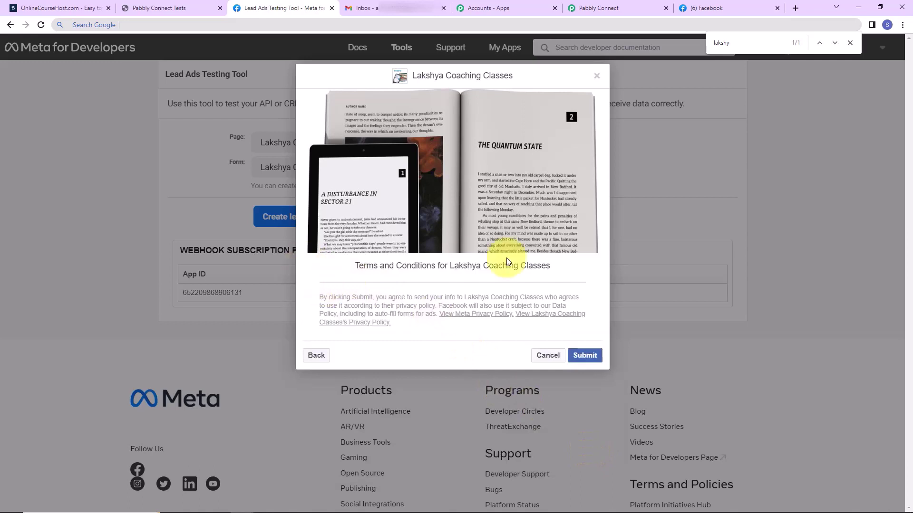
click(584, 357)
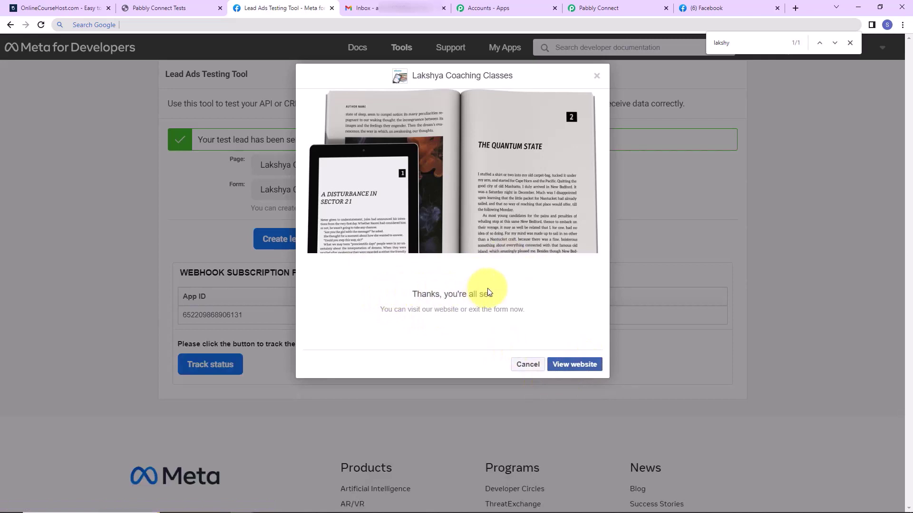
click(601, 8)
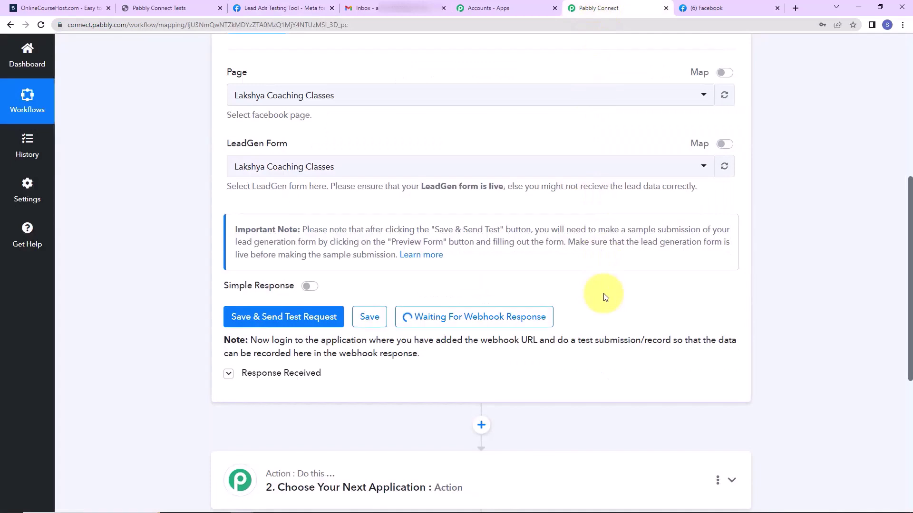
Review the test lead's email, full name and phone in the webhook response, then expand the action step.
scroll(795, 324, down, 3)
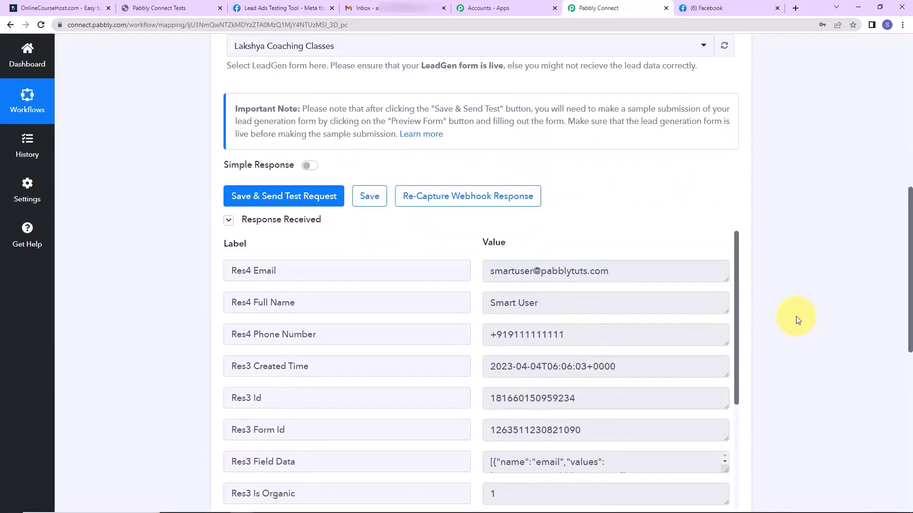
scroll(797, 320, down, 2)
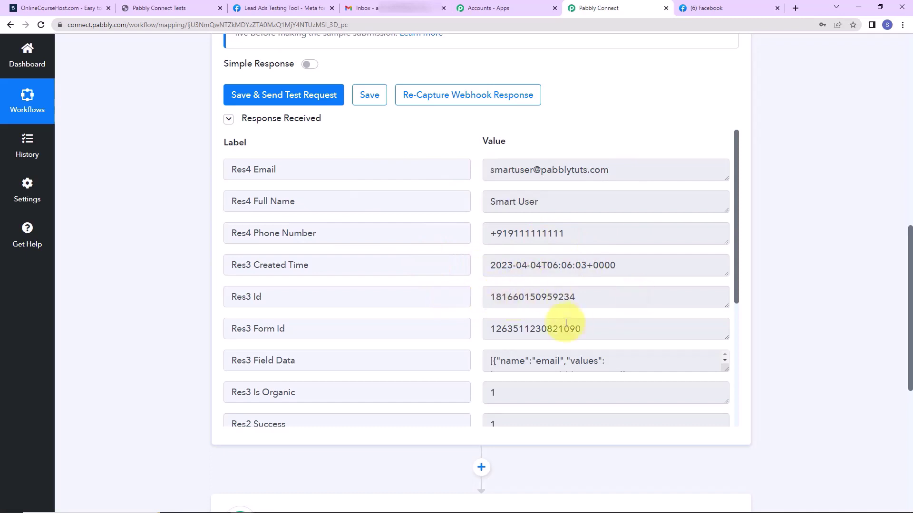
scroll(609, 315, down, 5)
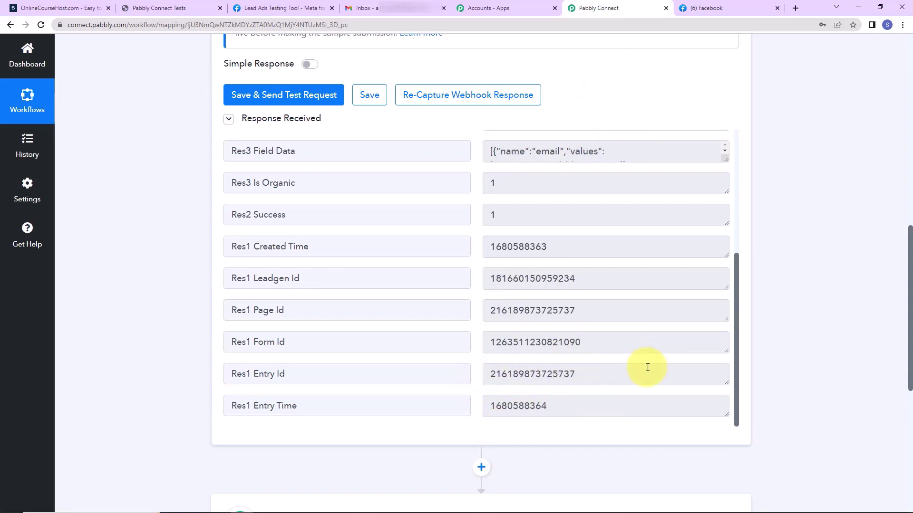
scroll(576, 230, up, 5)
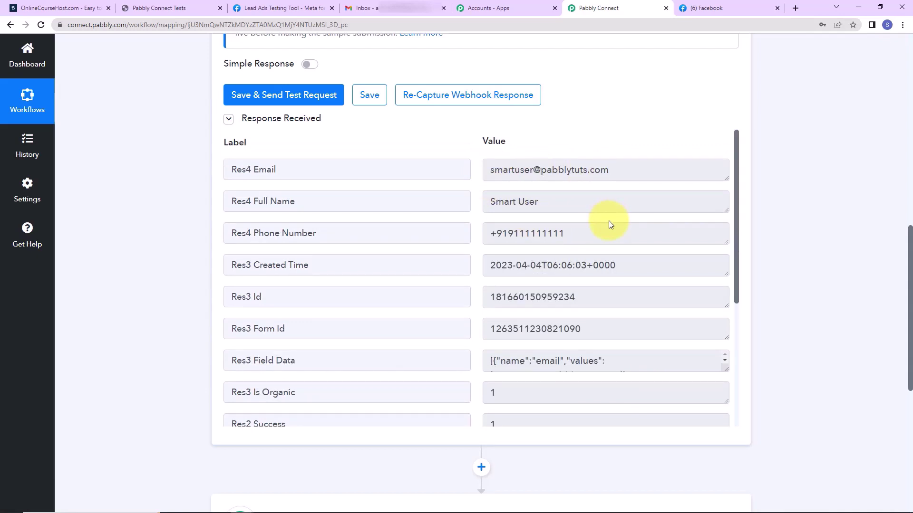
scroll(782, 232, down, 7)
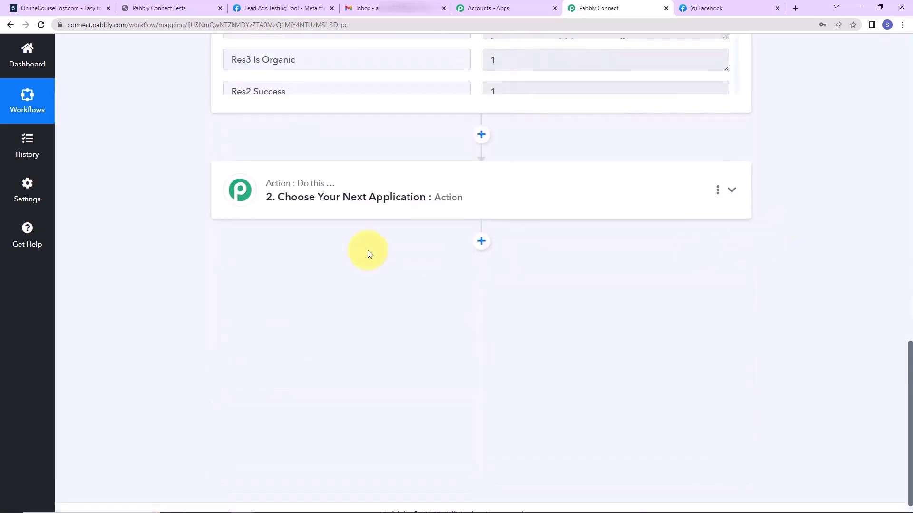
click(319, 217)
click(310, 259)
Search 'online', pick OnlineCourseHost.com as the action app with the Enroll Student event.
text(onl)
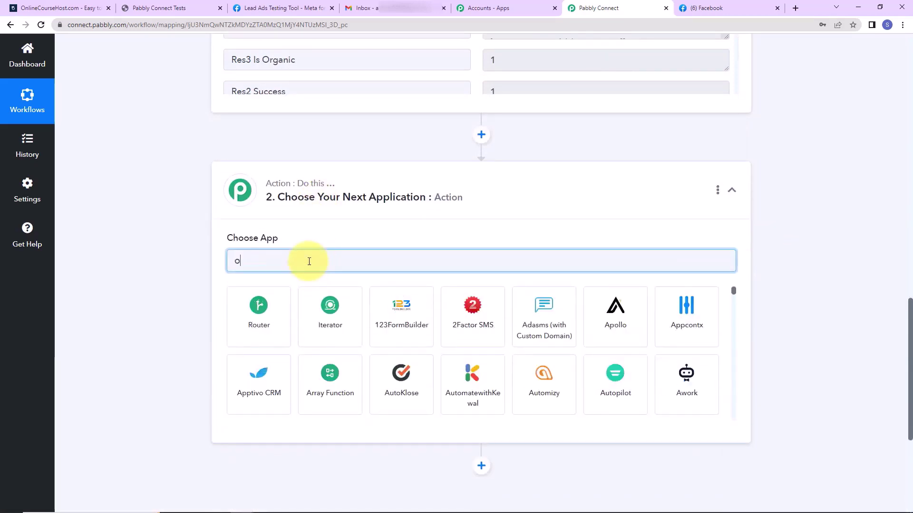
text(ine)
click(327, 310)
click(265, 312)
click(262, 365)
Start a new OnlineCourseHost.com connection, which requests an Integration Token.
click(255, 346)
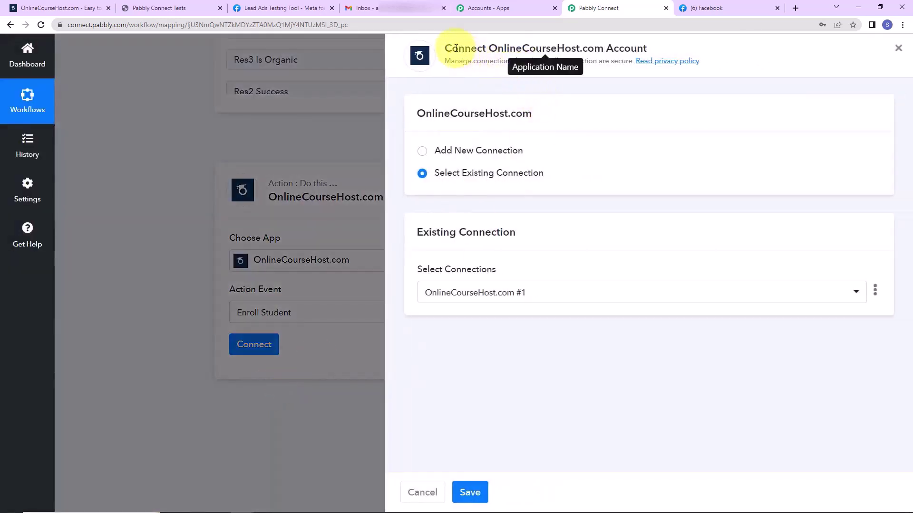
drag(489, 48, 666, 51)
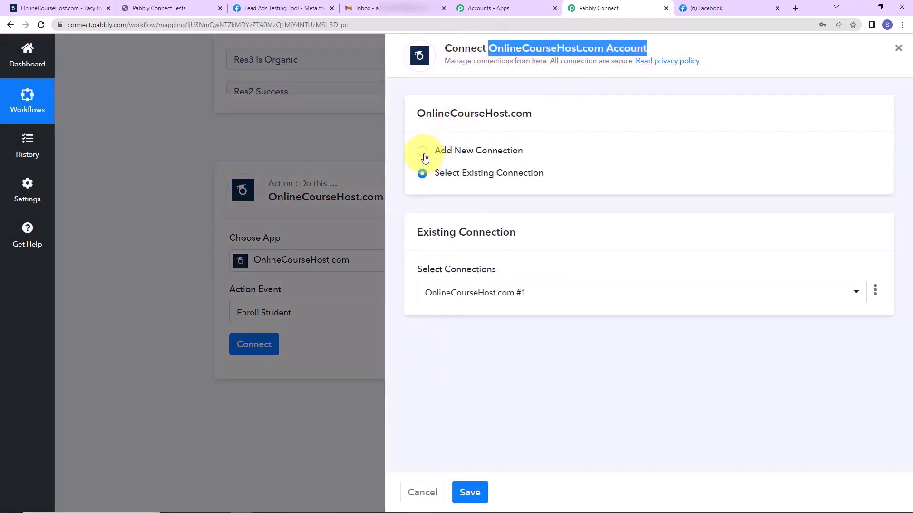
click(422, 151)
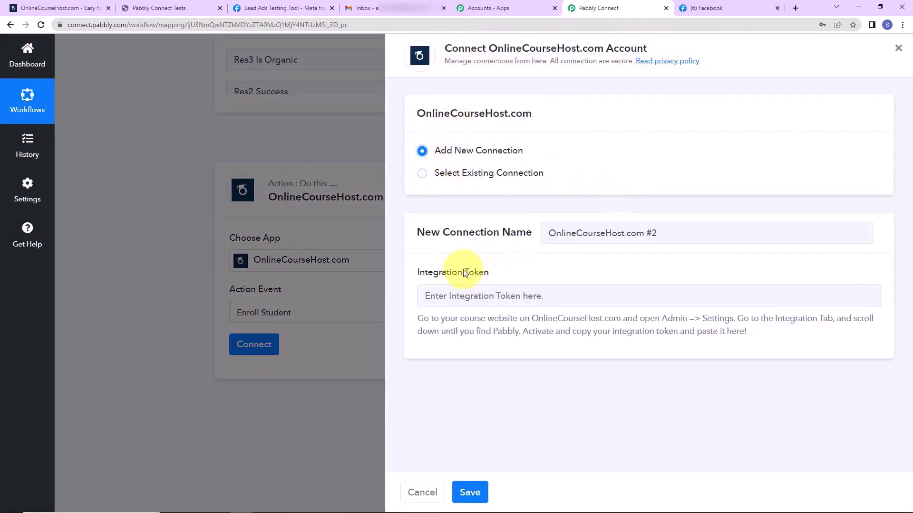
drag(410, 267, 510, 266)
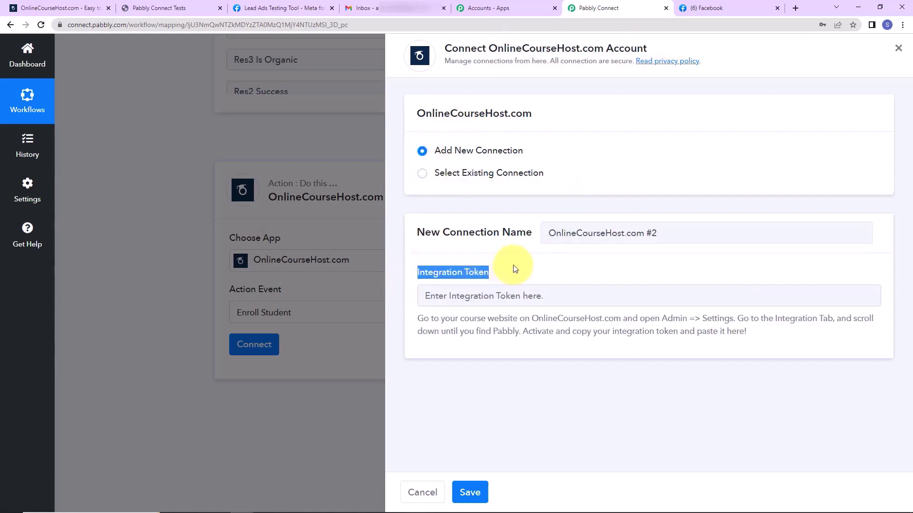
drag(531, 318, 619, 321)
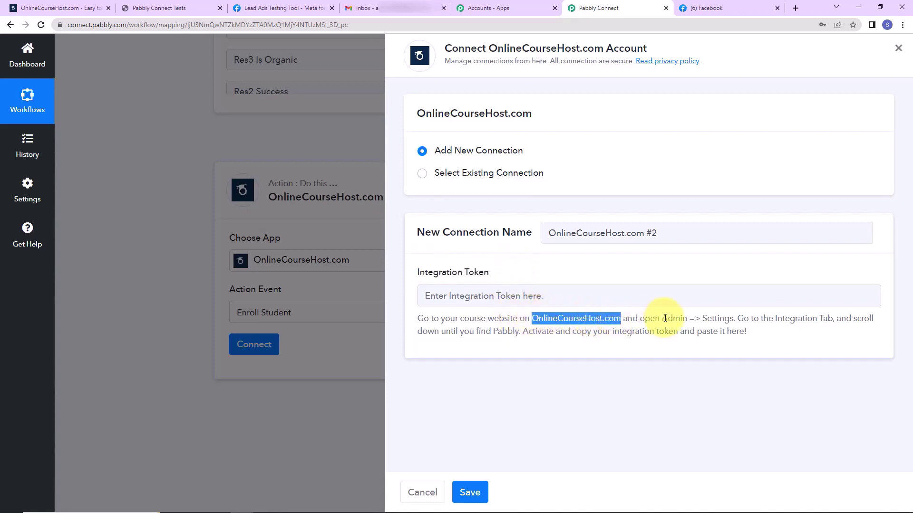
Copy the Pabbly Integration Token from OnlineCourseHost's ADMIN > Integrations settings.
click(167, 10)
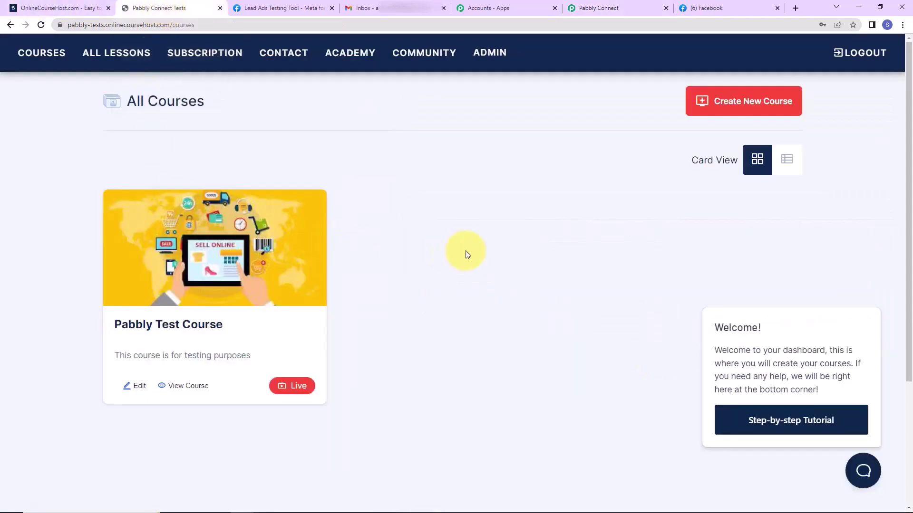
click(490, 50)
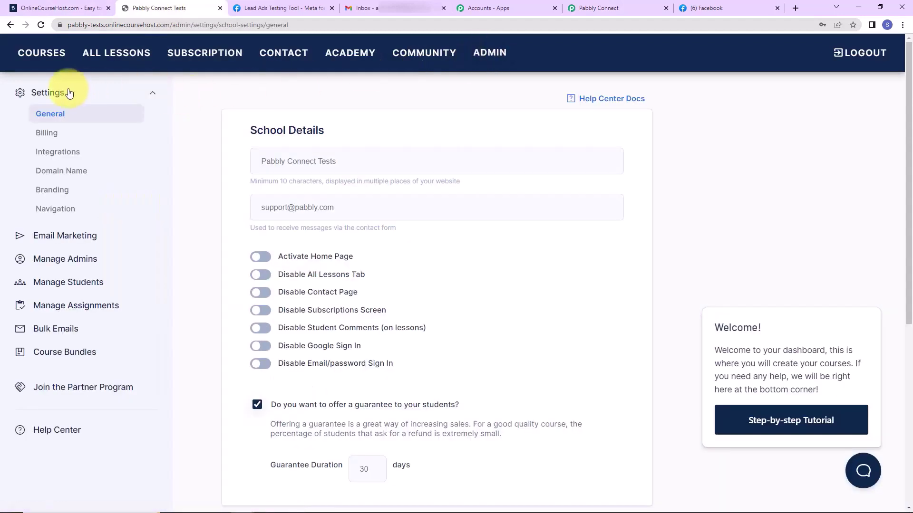
click(51, 153)
scroll(399, 204, down, 10)
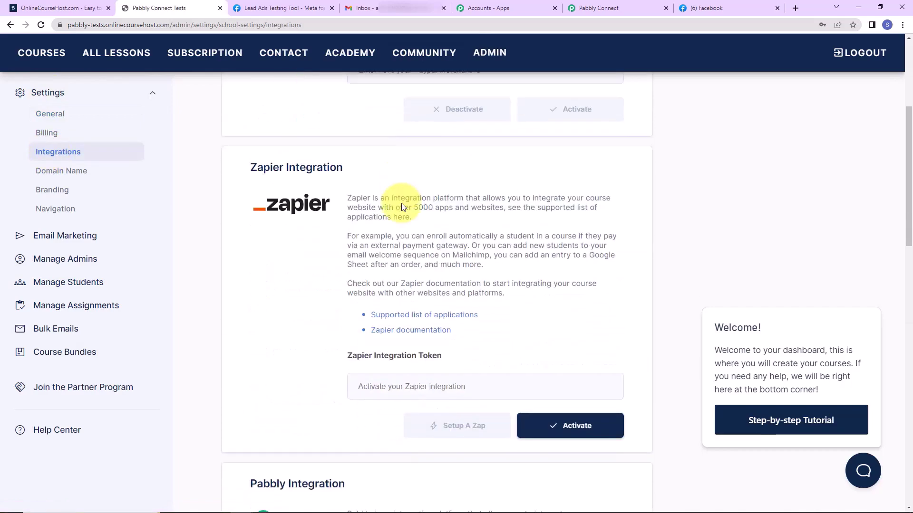
scroll(401, 205, down, 2)
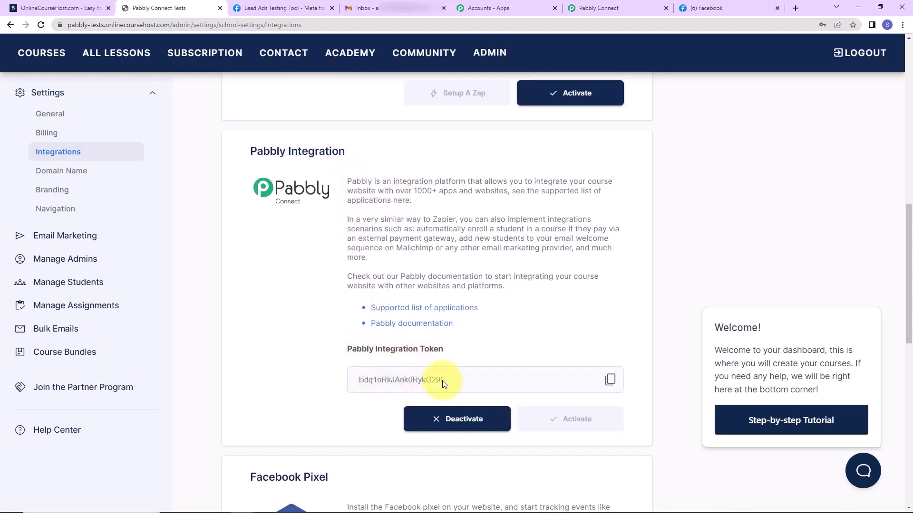
click(610, 379)
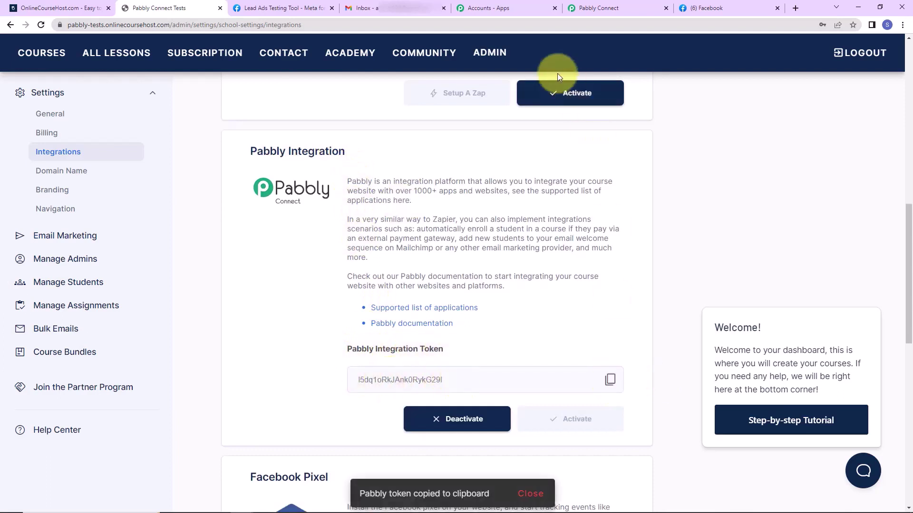
click(606, 9)
Paste the integration token and save the new OnlineCourseHost.com connection.
click(511, 293)
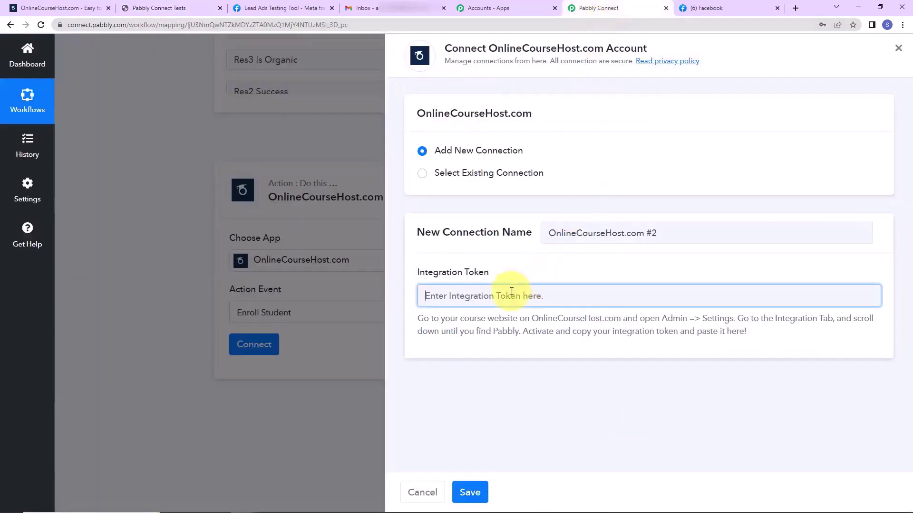
key(ctrl+v)
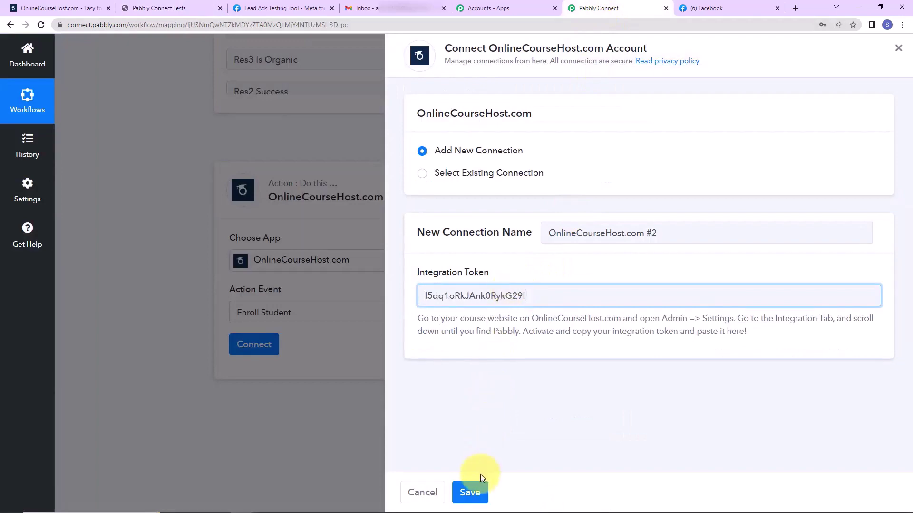
click(469, 493)
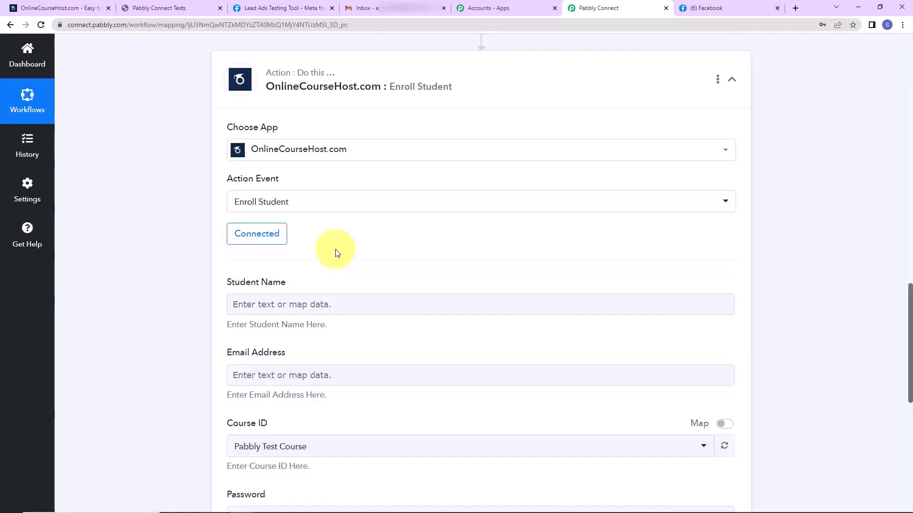
scroll(334, 250, down, 5)
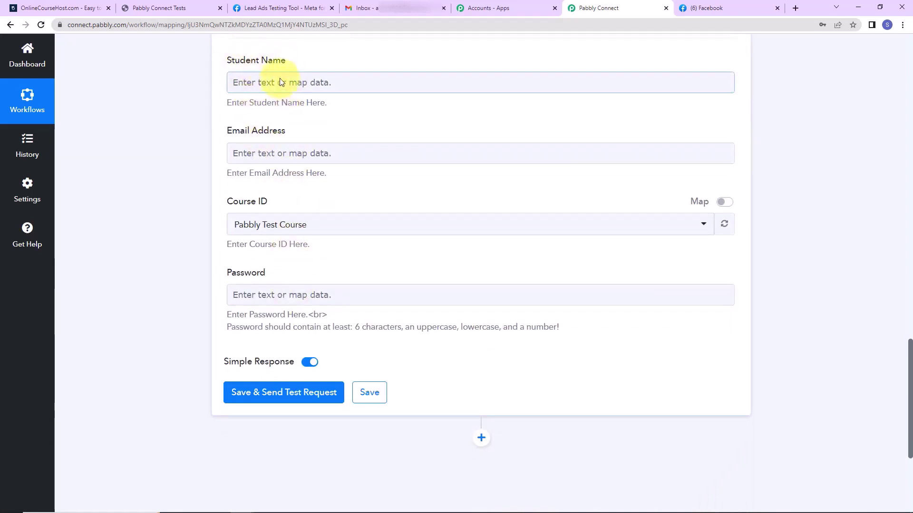
Map Res4 Full Name into Student Name and Res4 Email into Email Address.
click(253, 84)
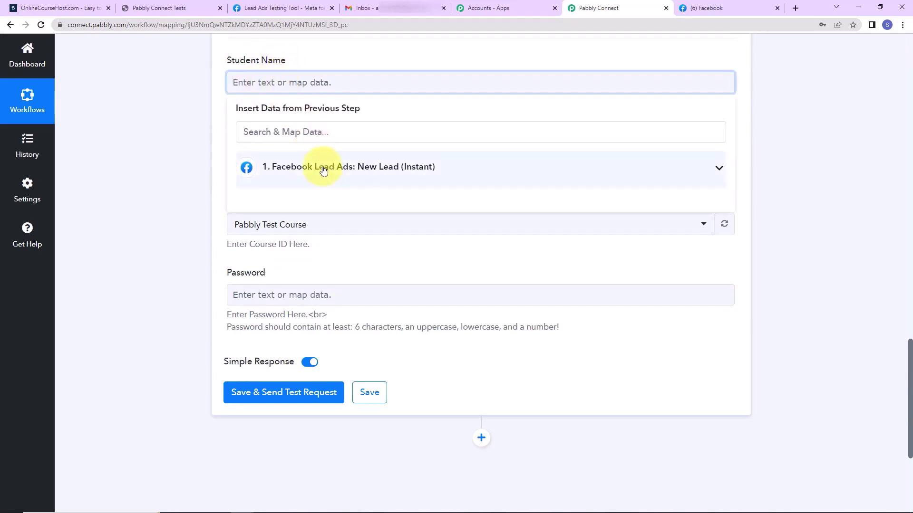
click(323, 170)
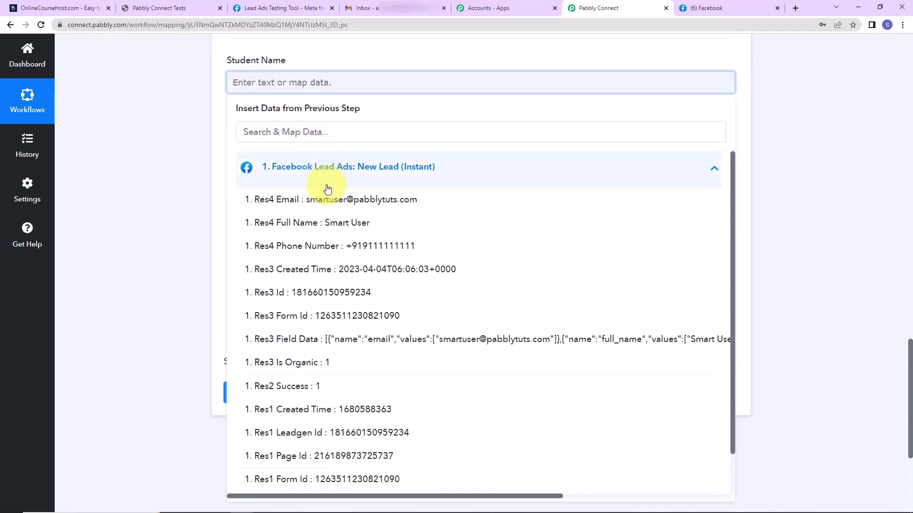
click(298, 224)
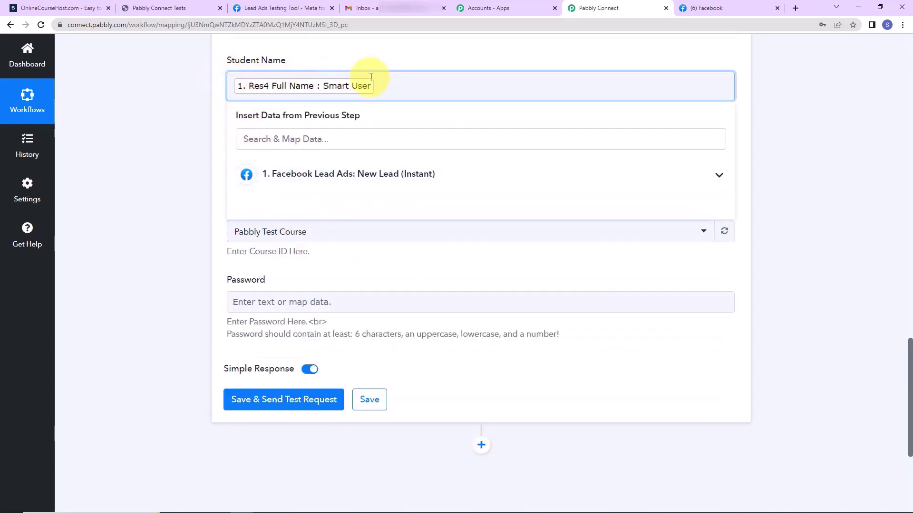
click(190, 98)
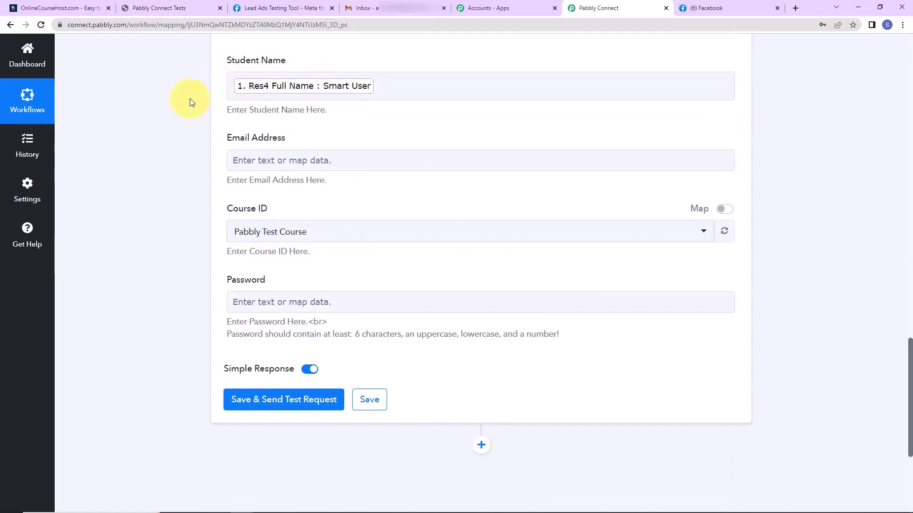
click(260, 161)
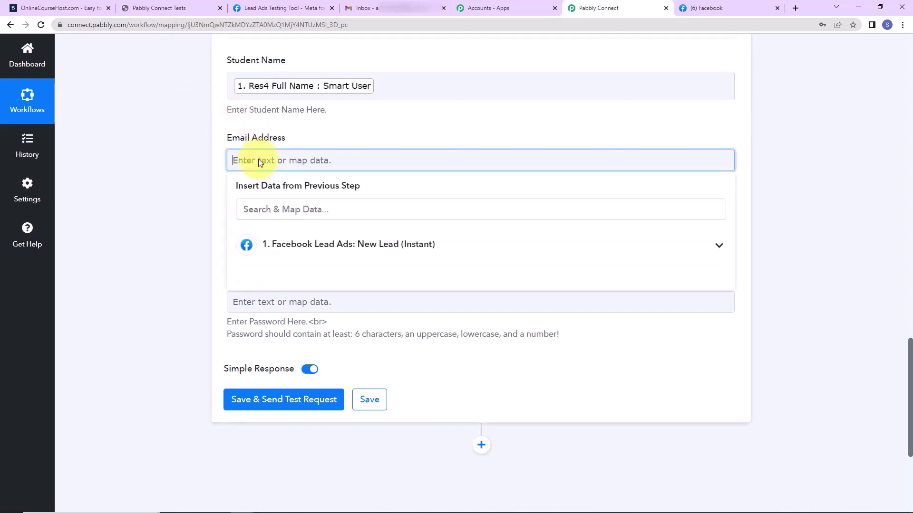
click(269, 246)
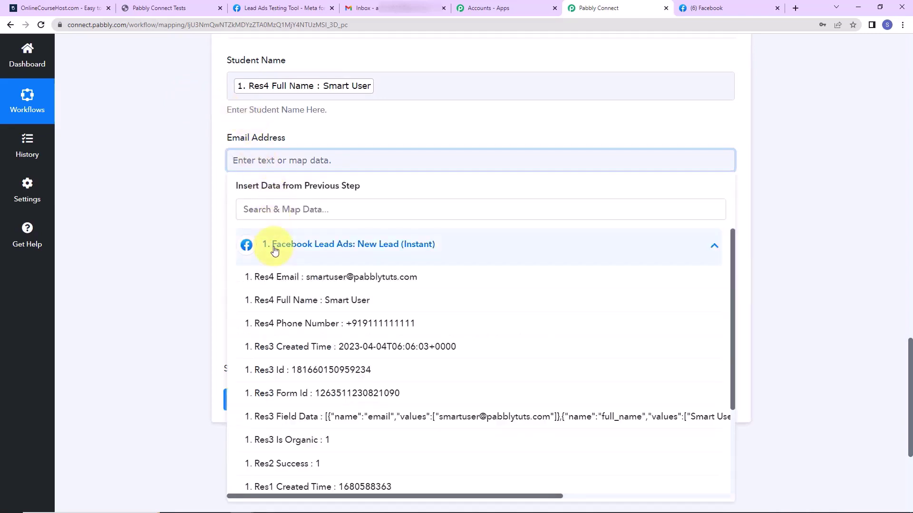
click(307, 279)
click(192, 168)
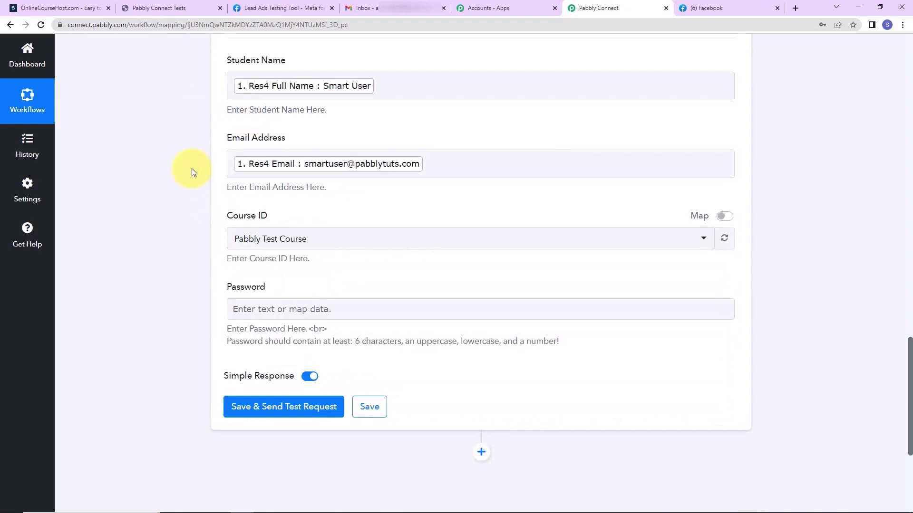
scroll(192, 168, down, 2)
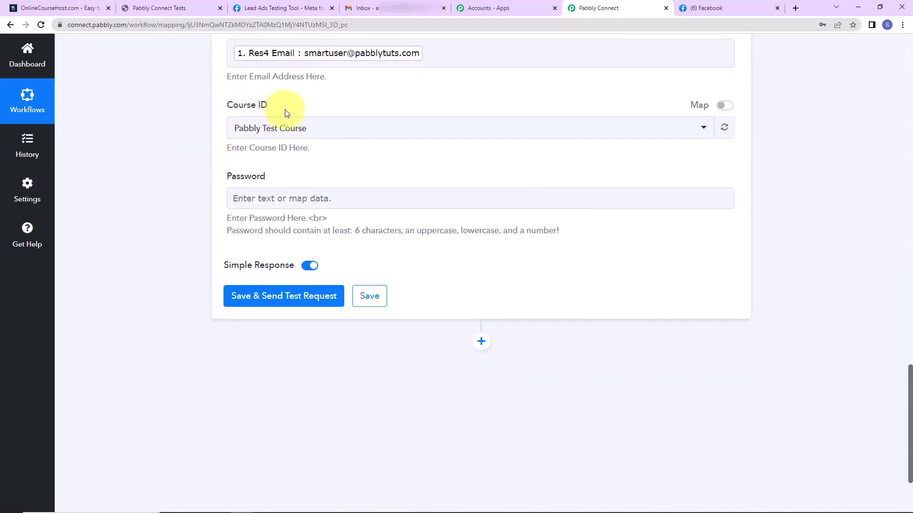
click(178, 9)
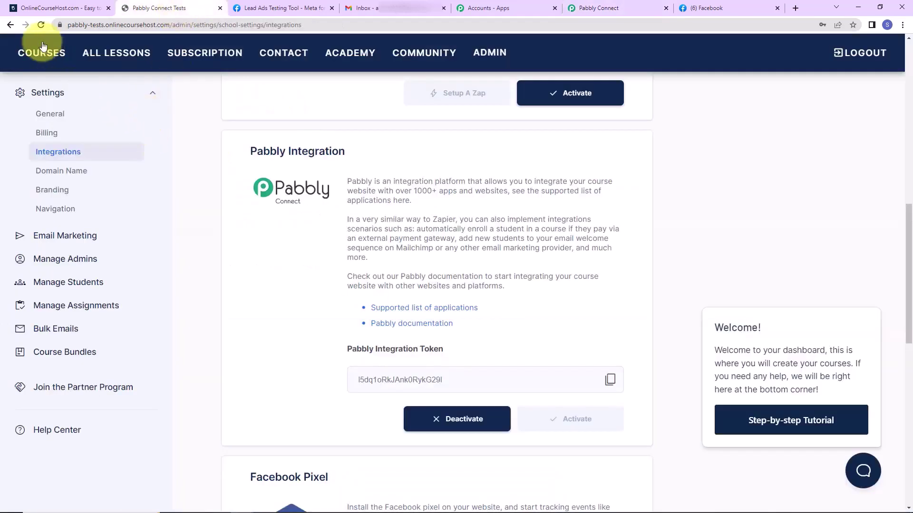
click(43, 47)
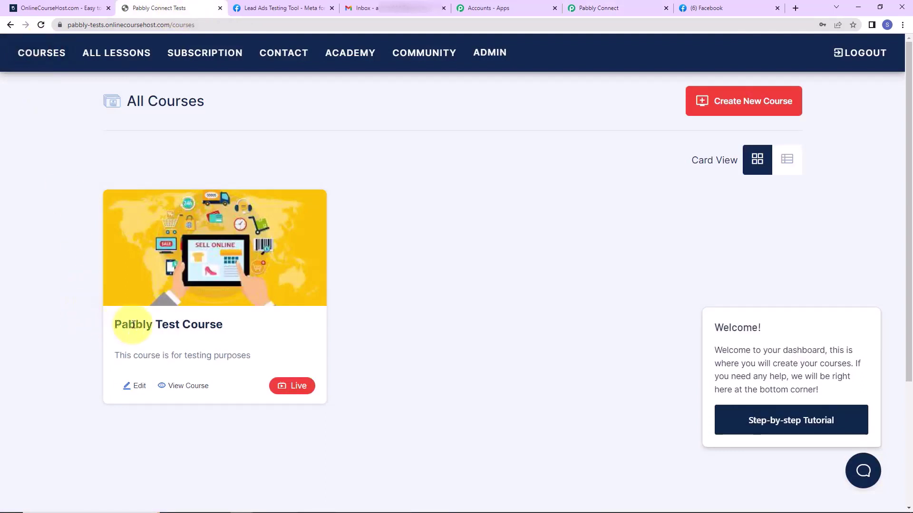
click(580, 9)
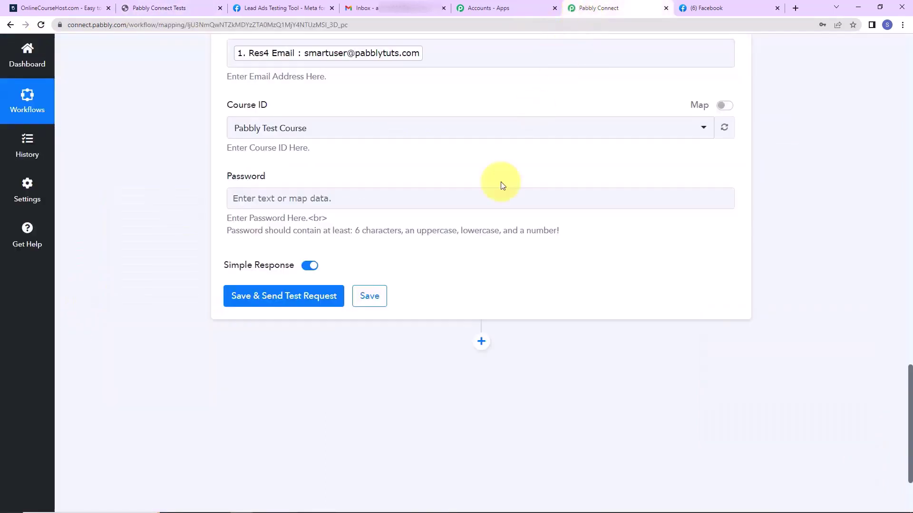
click(318, 133)
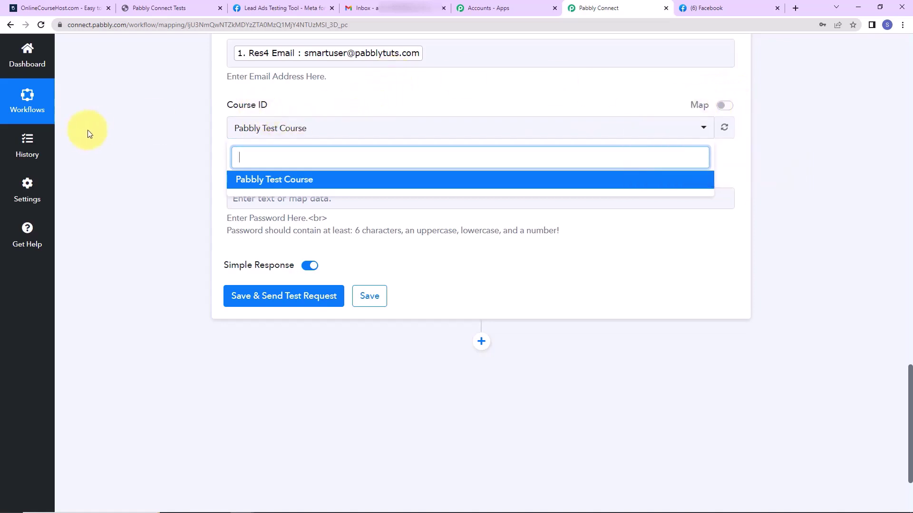
click(159, 116)
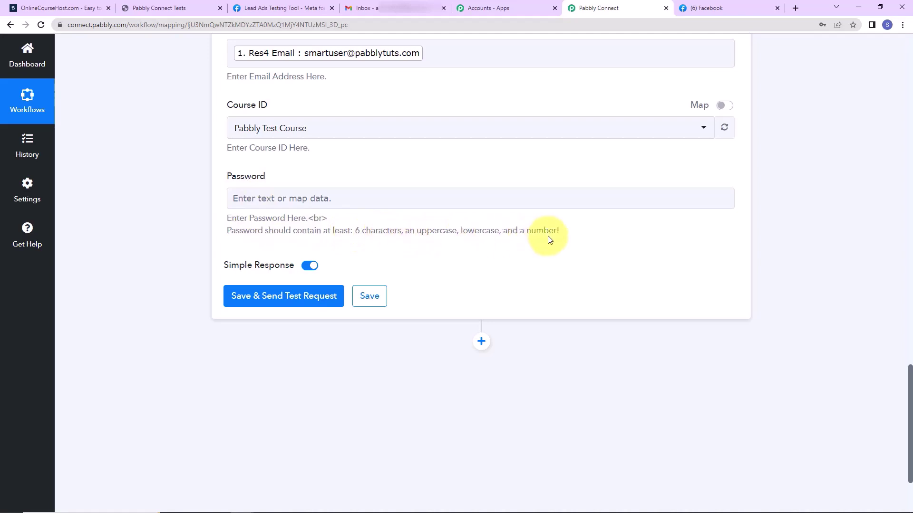
Set Password to the prefix 'Pc' followed by the lead's Res1 Entry Id.
click(342, 200)
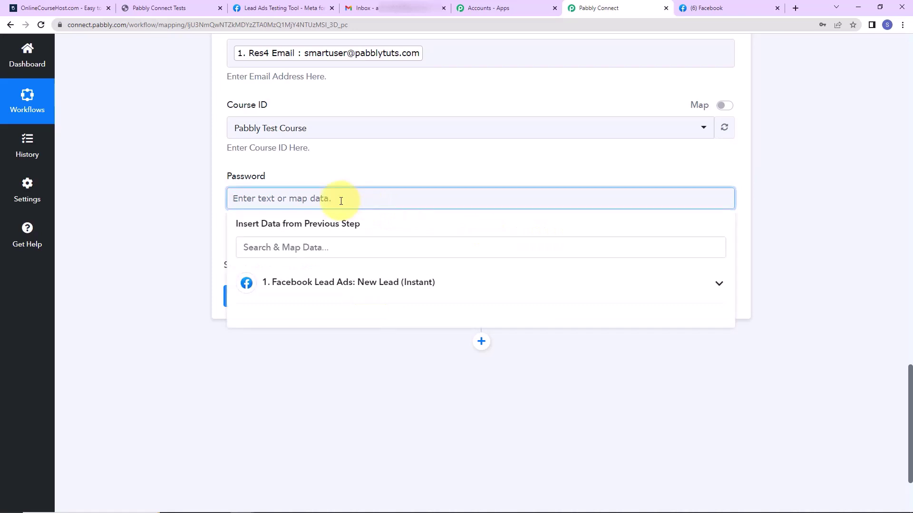
text(Pc)
click(275, 284)
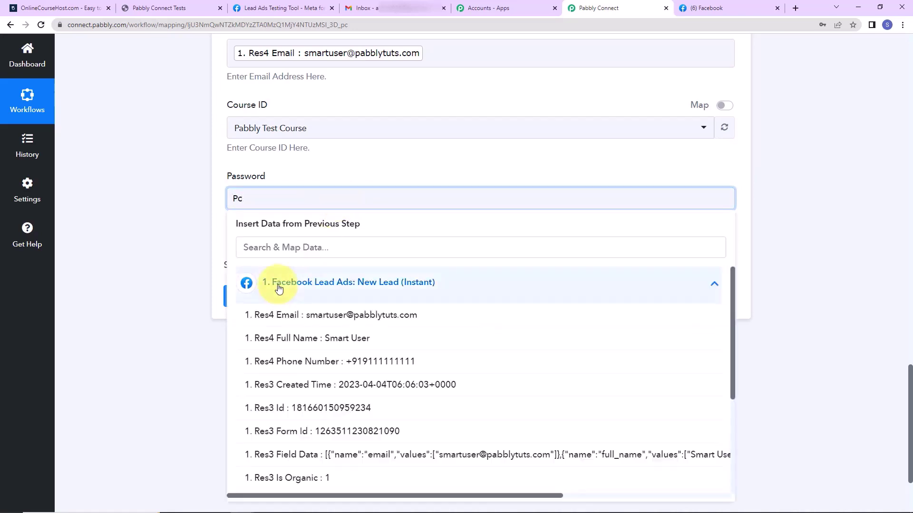
scroll(399, 409, down, 1)
scroll(404, 431, down, 1)
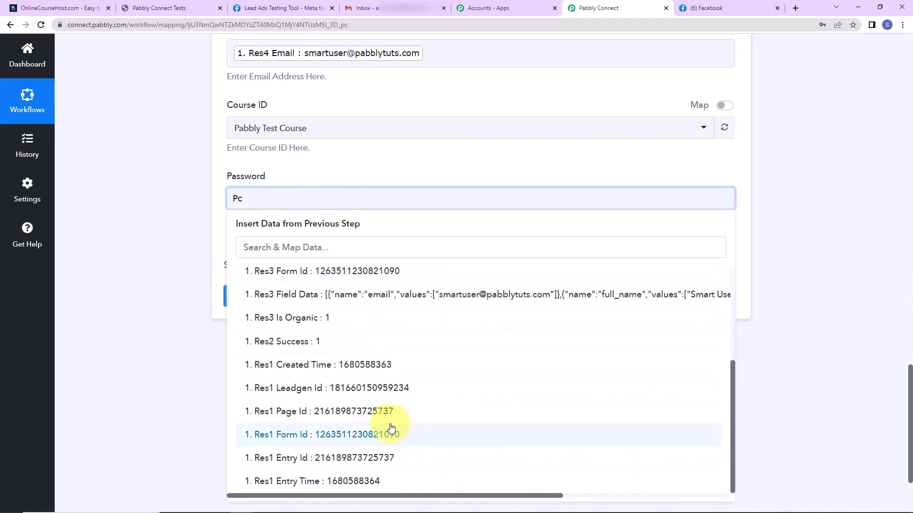
click(303, 459)
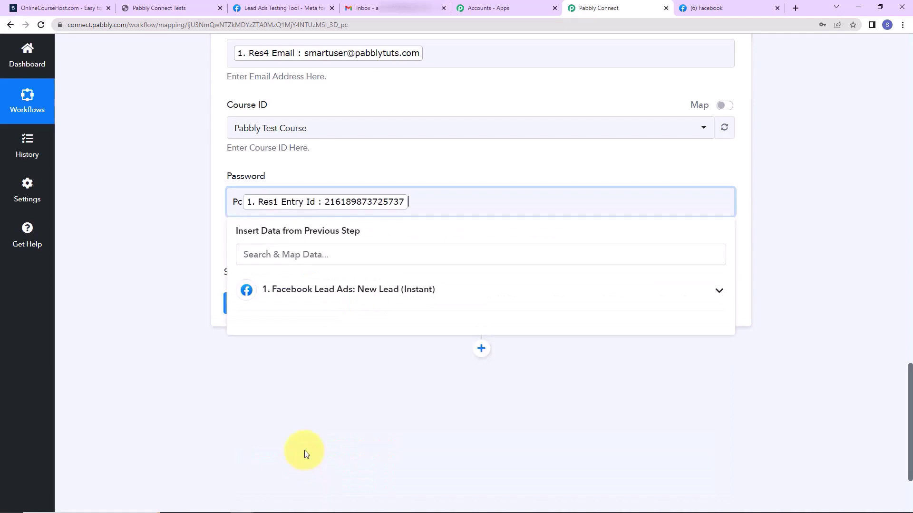
click(257, 385)
Save and send a test request, then open the course site's admin settings.
click(278, 306)
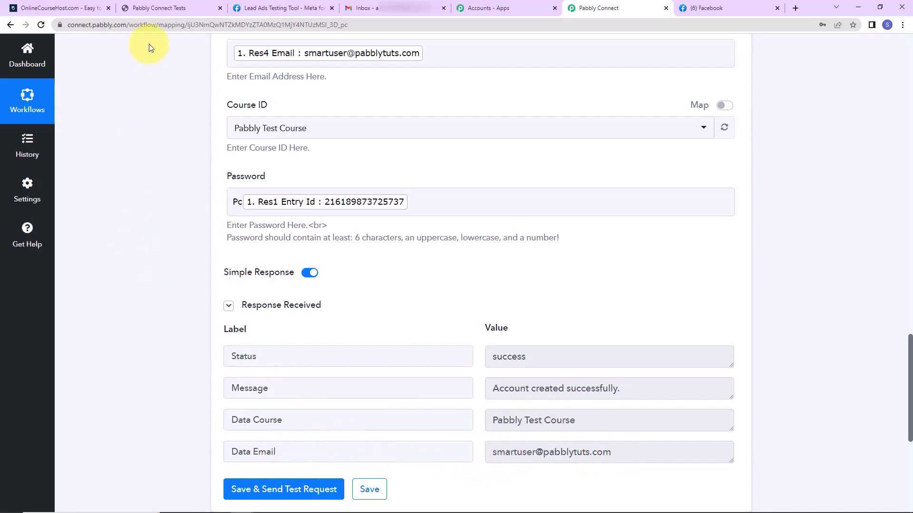
click(151, 8)
click(488, 54)
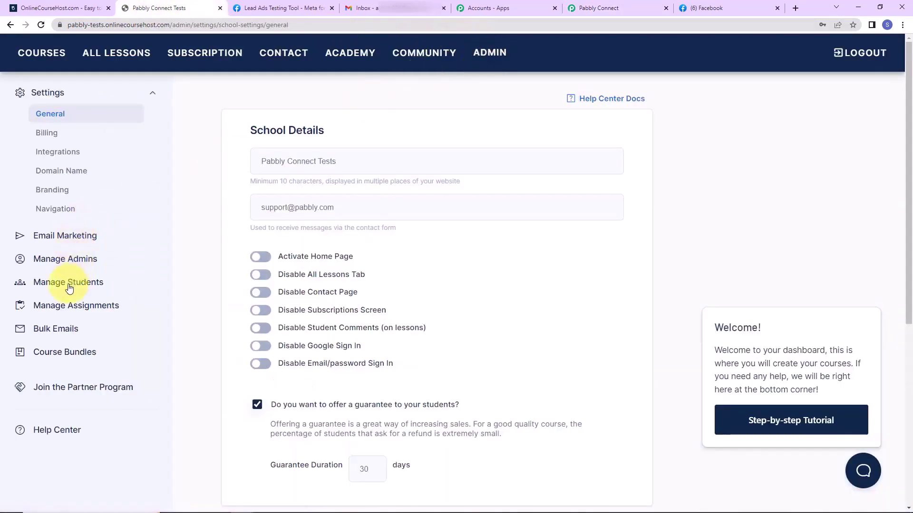
In Manage Students, open the smartuser record to check its purchased courses.
click(69, 288)
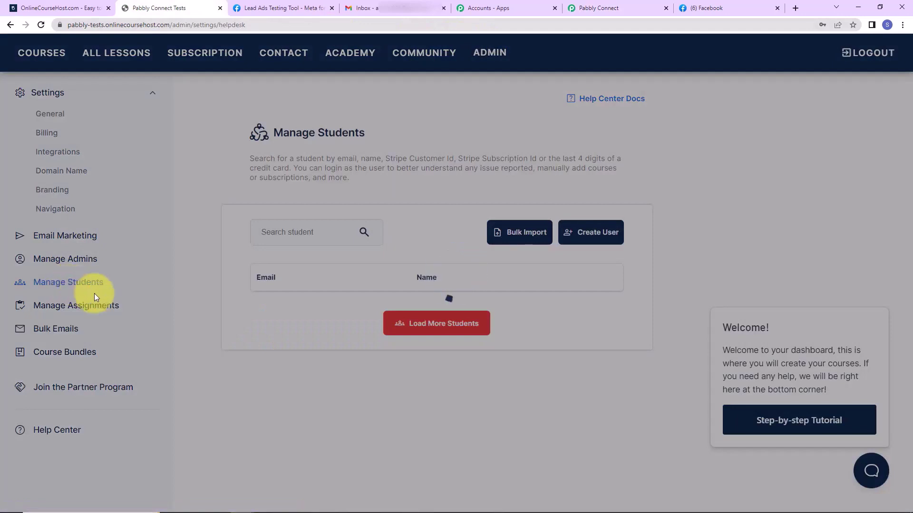
scroll(538, 350, down, 2)
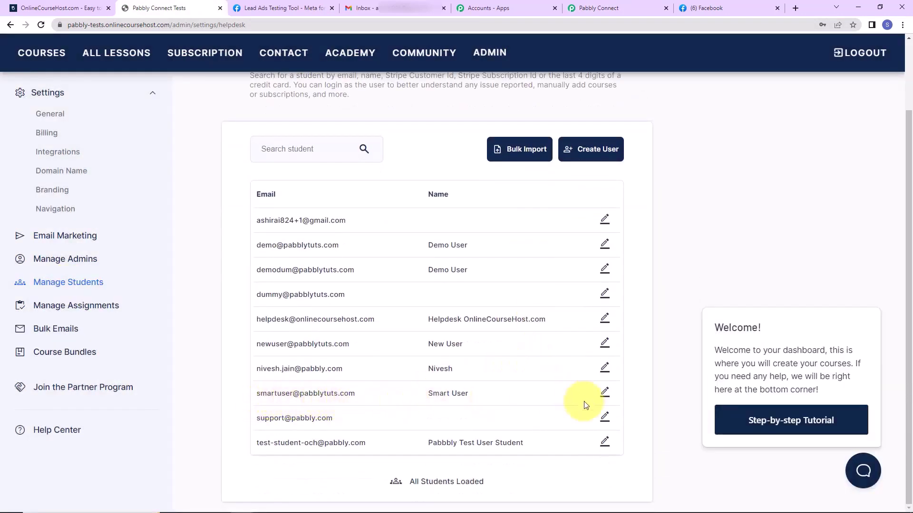
click(604, 394)
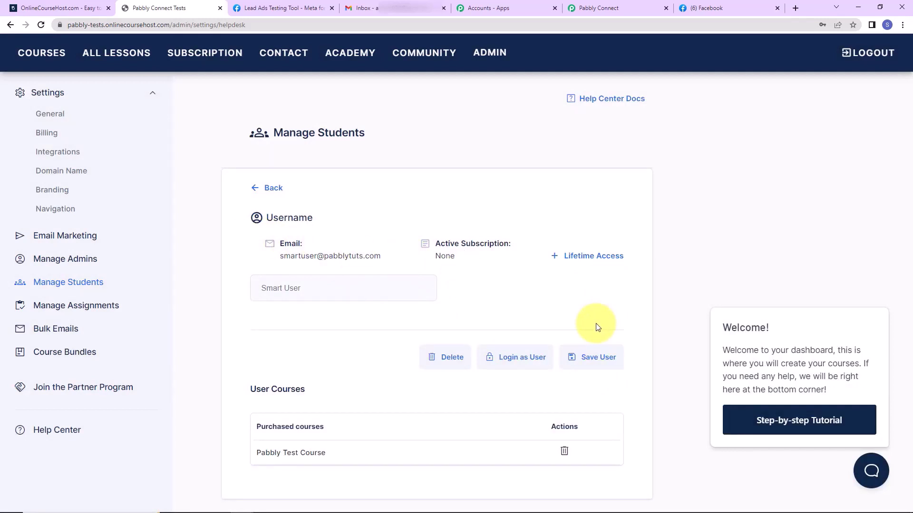
Close the form preview, delete the previously sent test lead and reload the Testing Tool.
click(257, 9)
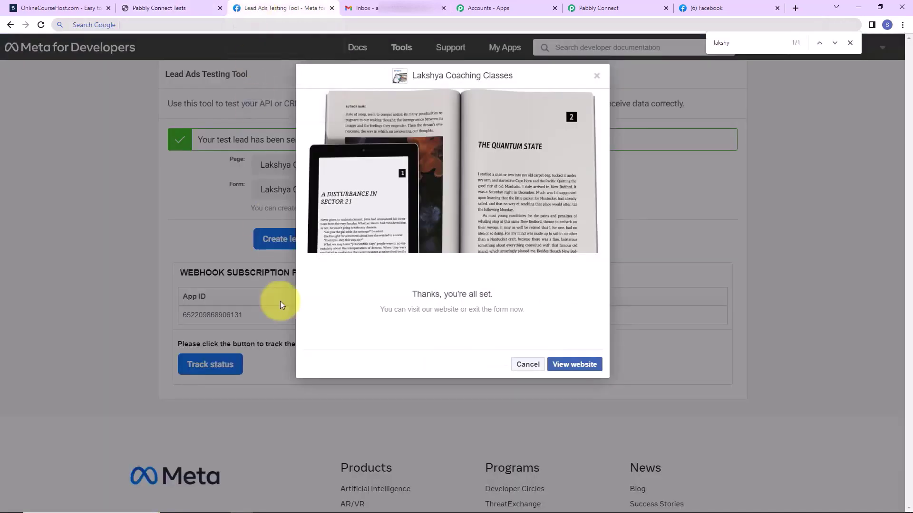
click(596, 75)
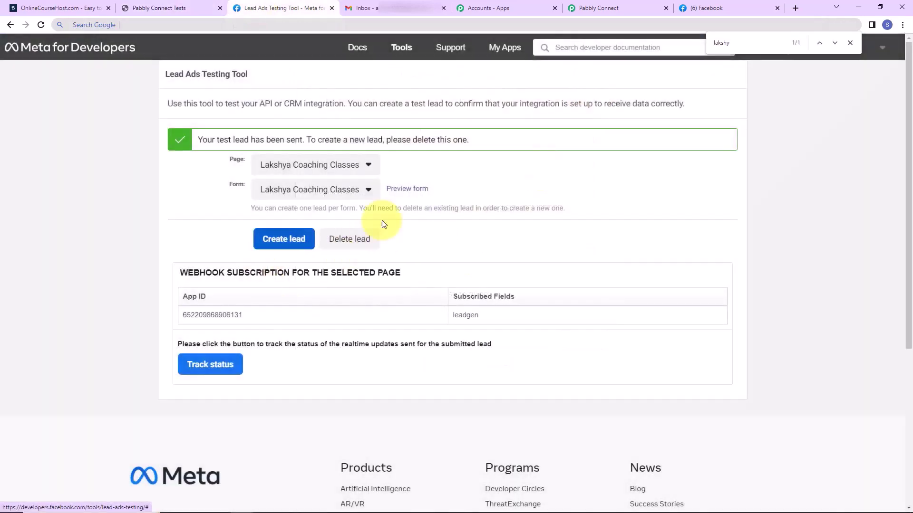
click(351, 239)
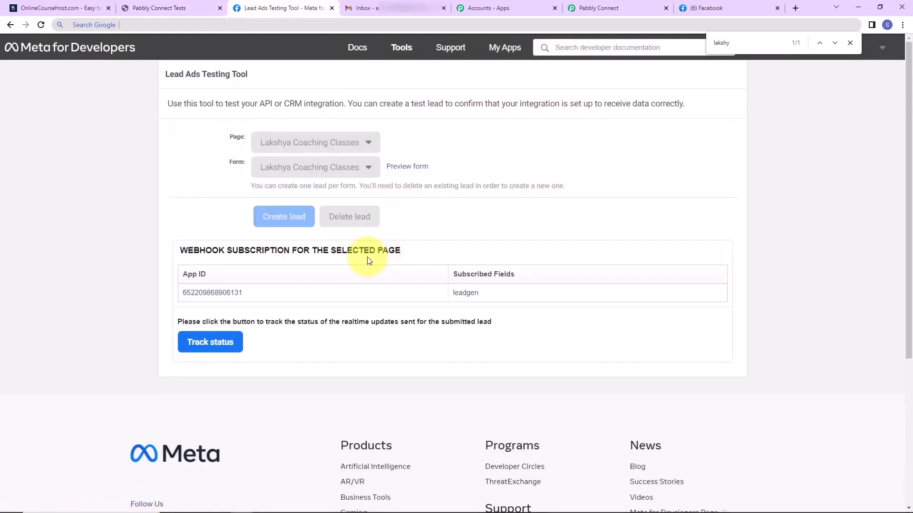
click(41, 25)
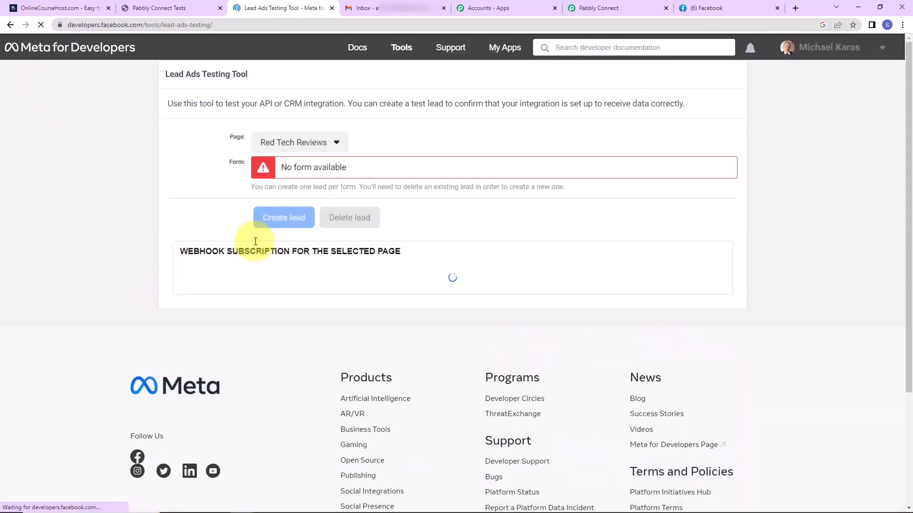
Select the Lakshya Coaching Classes page and open its lead form preview.
click(316, 144)
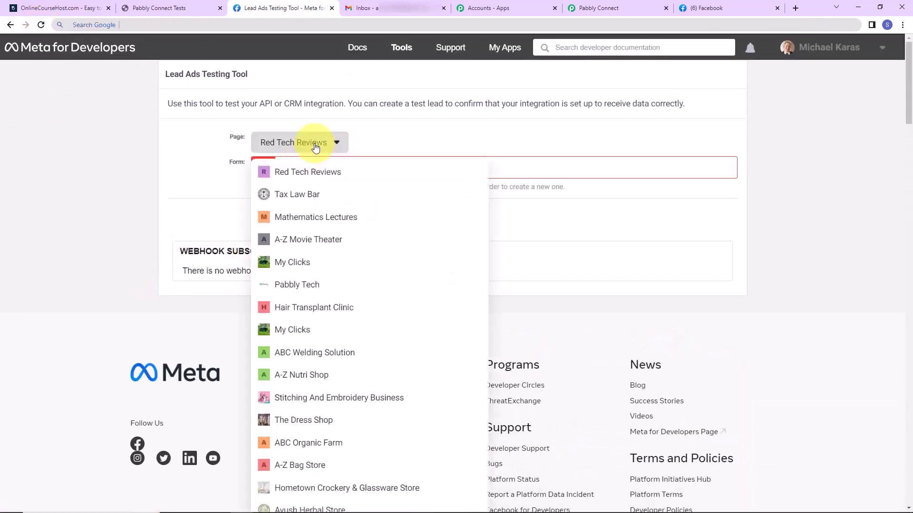
key(ctrl+f)
text(lak)
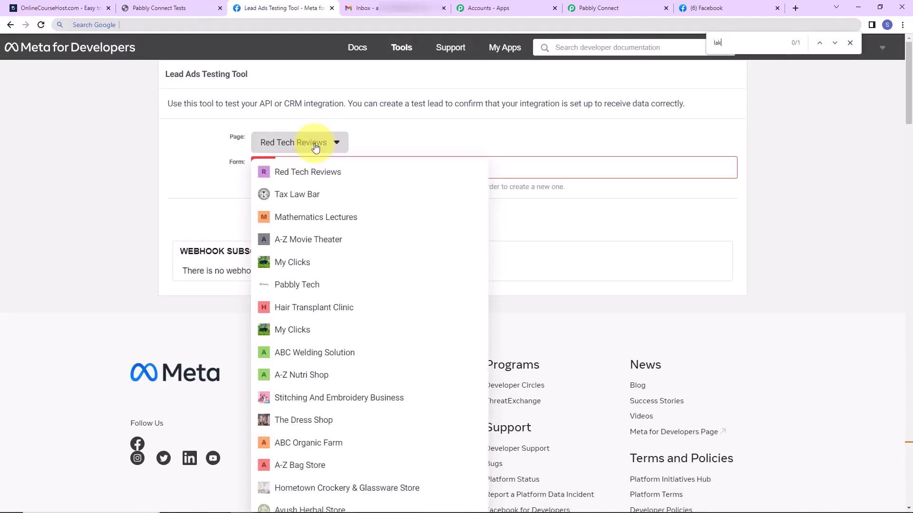
click(306, 272)
scroll(308, 267, up, 3)
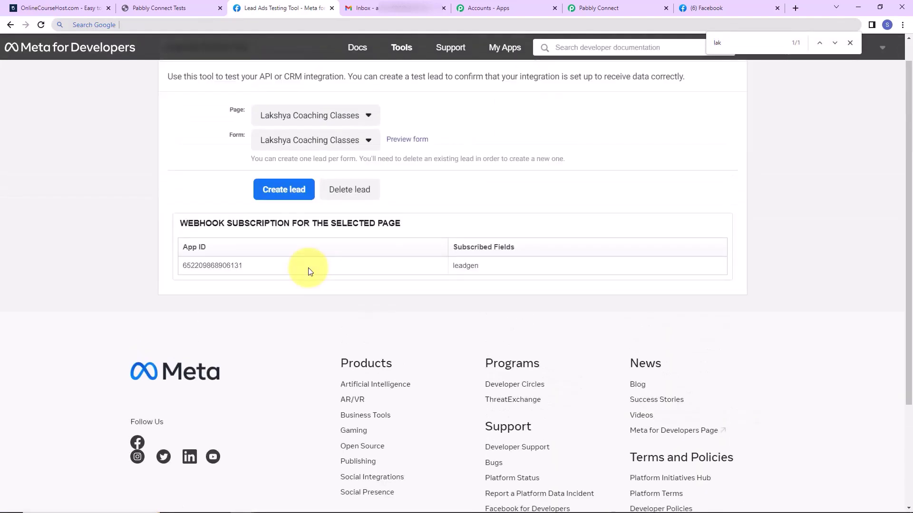
click(408, 166)
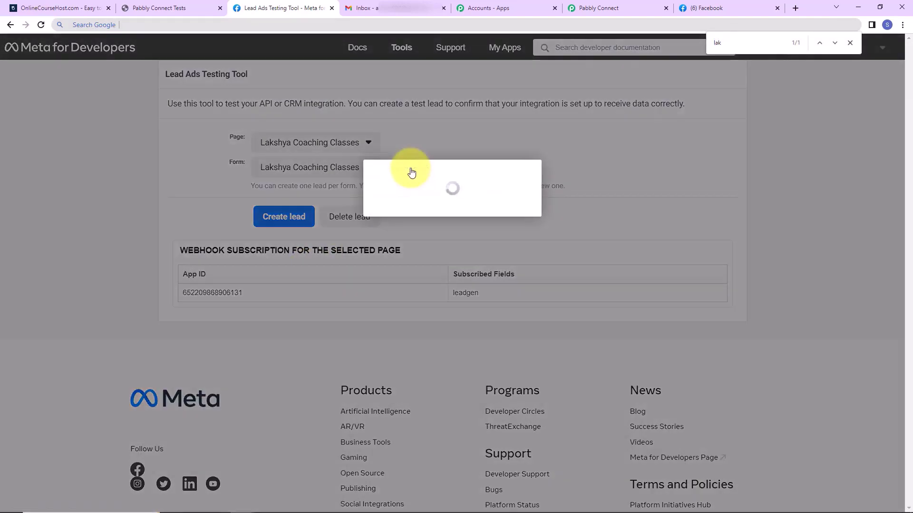
Fill the test lead's email, full name and phone number, then submit the form.
click(414, 358)
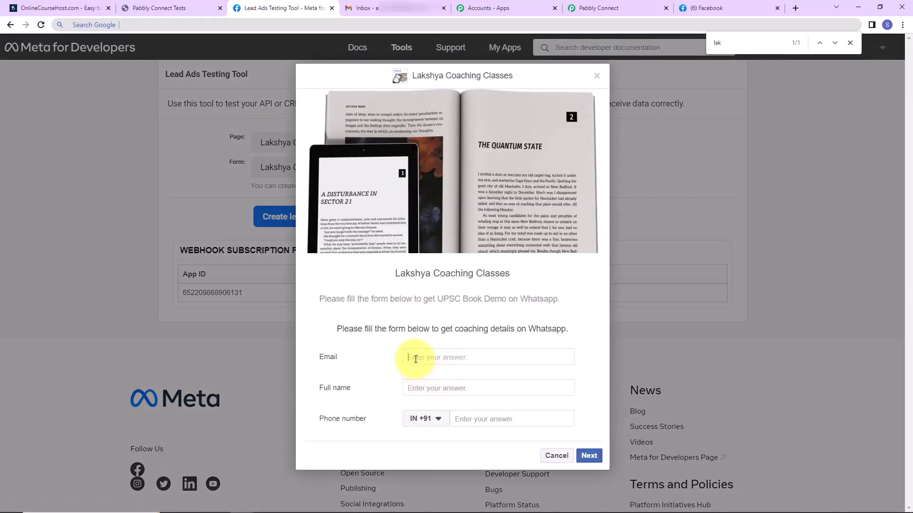
click(433, 388)
text(Dum)
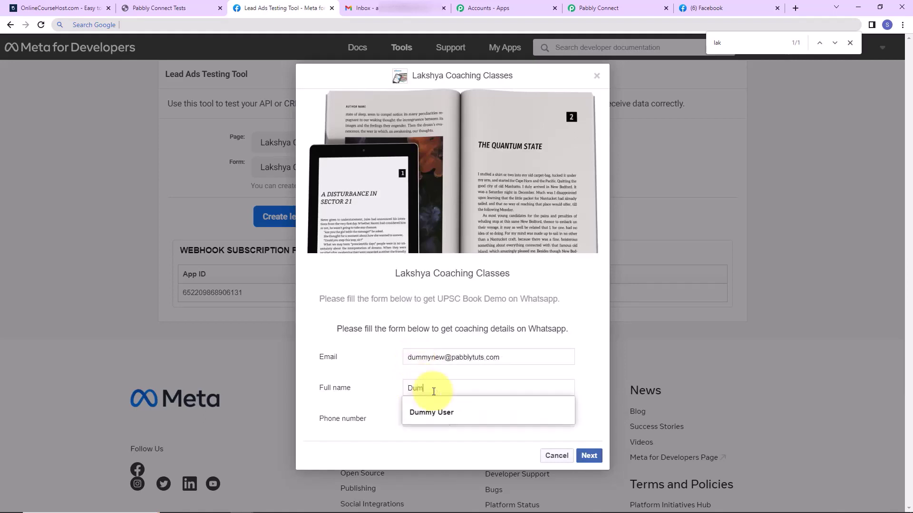
text(my New123)
click(472, 420)
text(91111 11111)
click(589, 456)
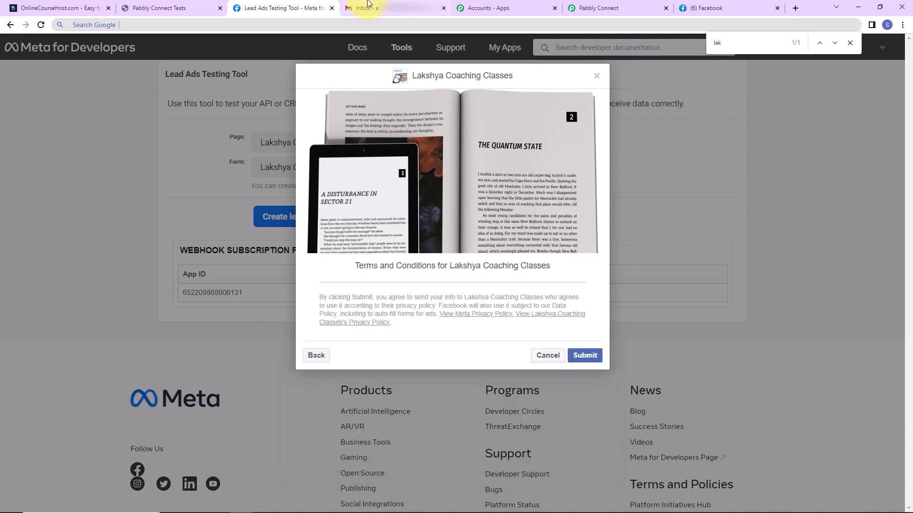
click(593, 359)
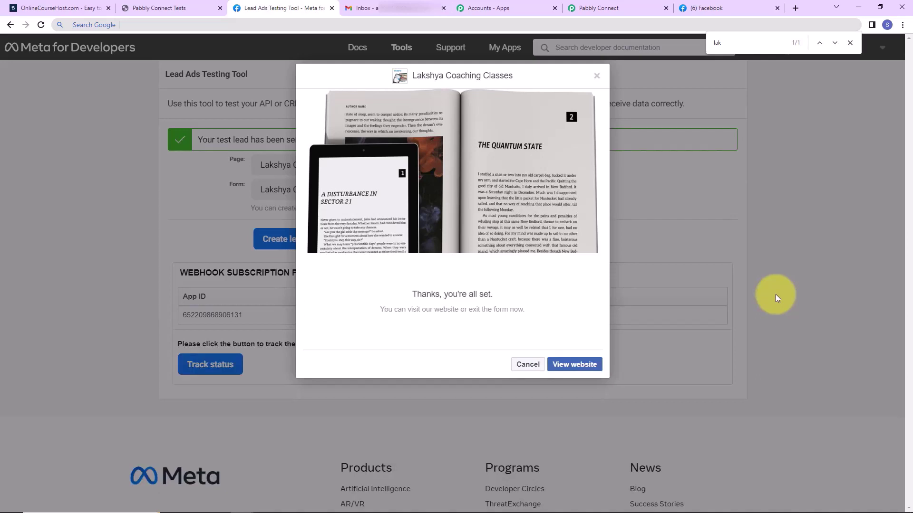
click(154, 8)
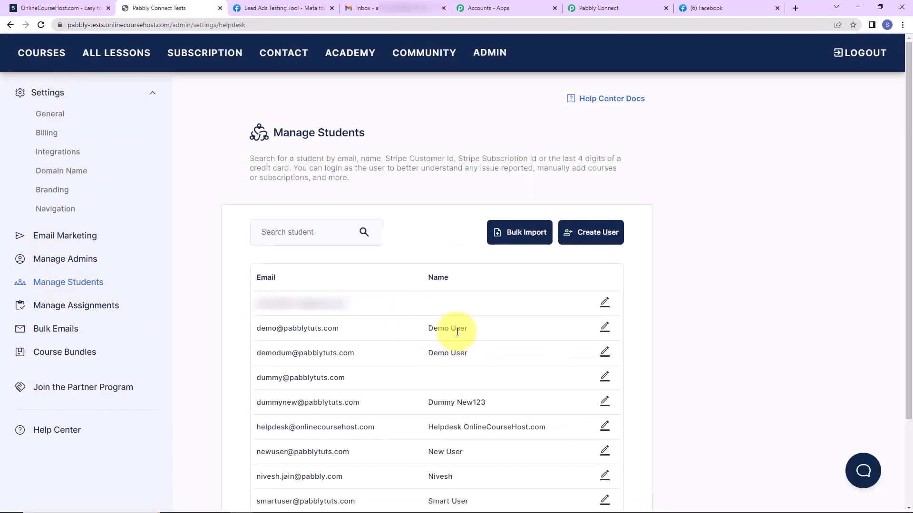
Scroll through the fully loaded Manage Students list, then go to the Gmail inbox.
scroll(458, 332, down, 2)
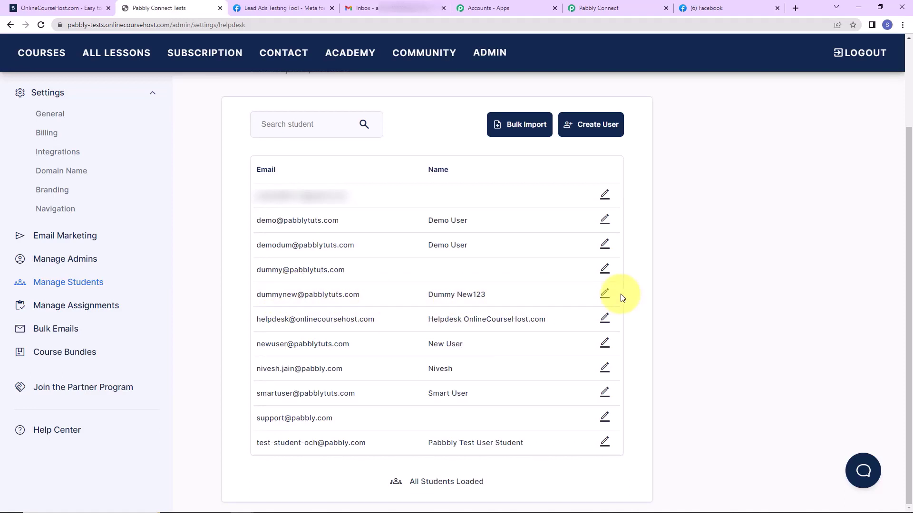
click(390, 14)
mouse_move(20, 88)
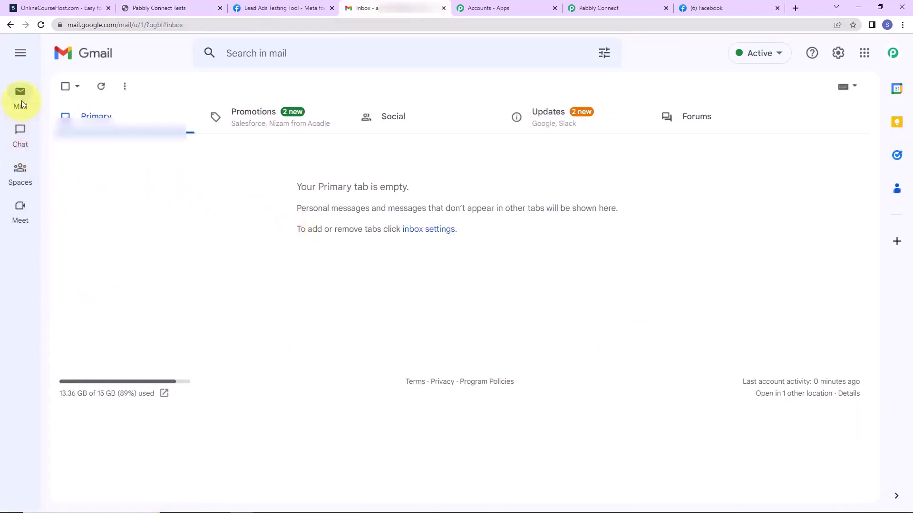
Open the 'Thank you for signing up!' email from Gmail's Spam folder.
click(91, 301)
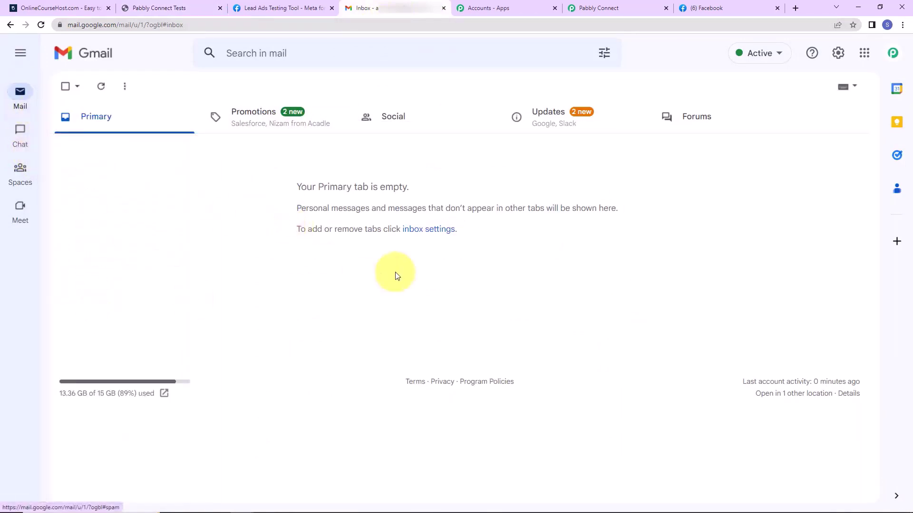
click(264, 175)
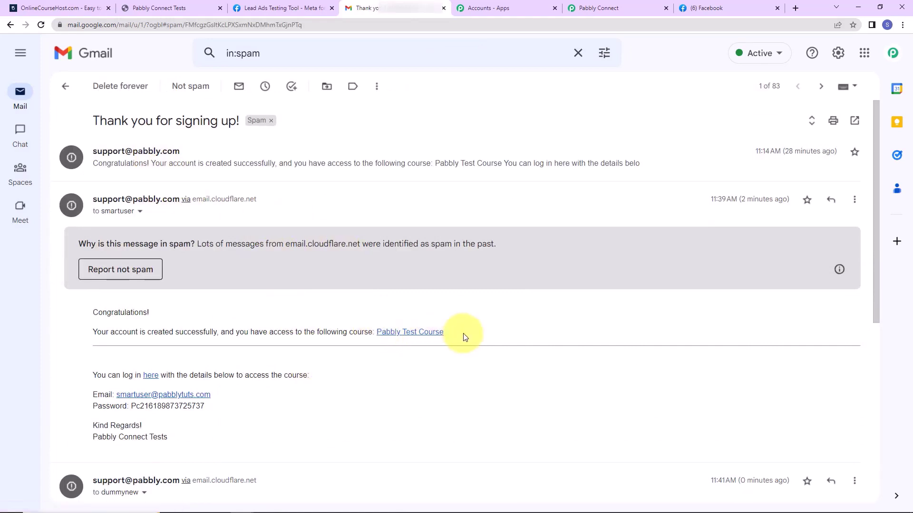
Collapse the Facebook Lead Ads trigger card and the OnlineCourseHost Enroll Student action card.
click(595, 9)
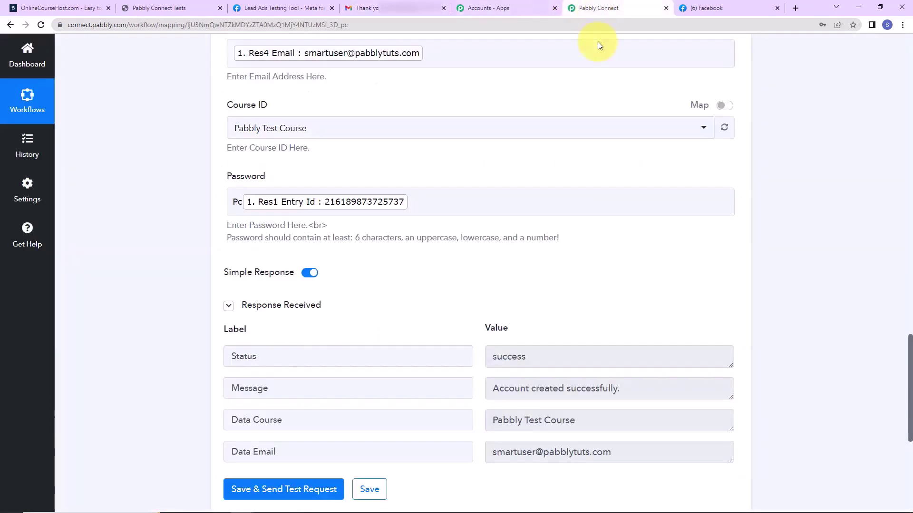
scroll(884, 332, up, 15)
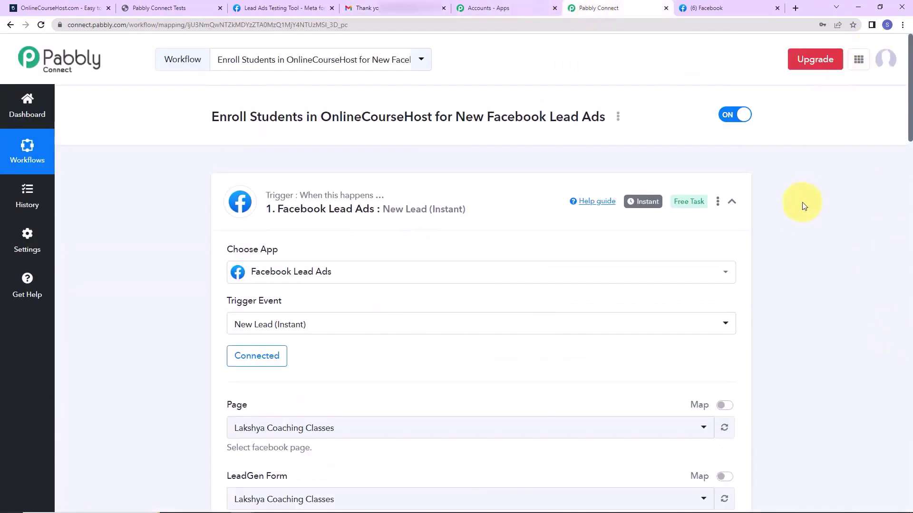
click(731, 203)
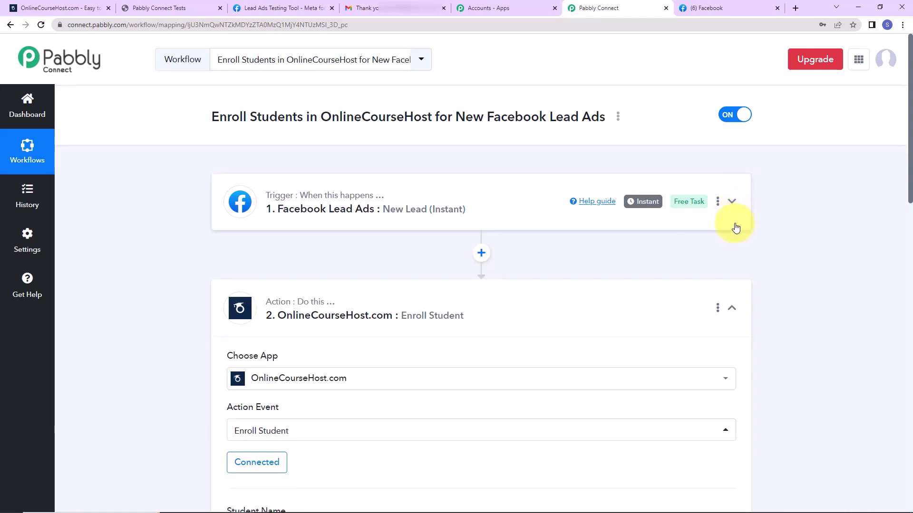
click(729, 310)
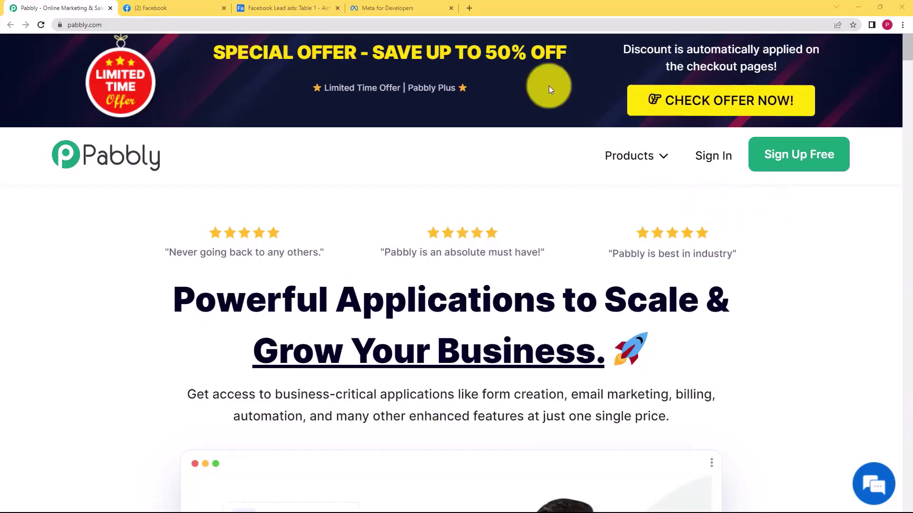
Sign in on pabbly.com with Google and launch Pabbly Connect via Access Now.
click(287, 8)
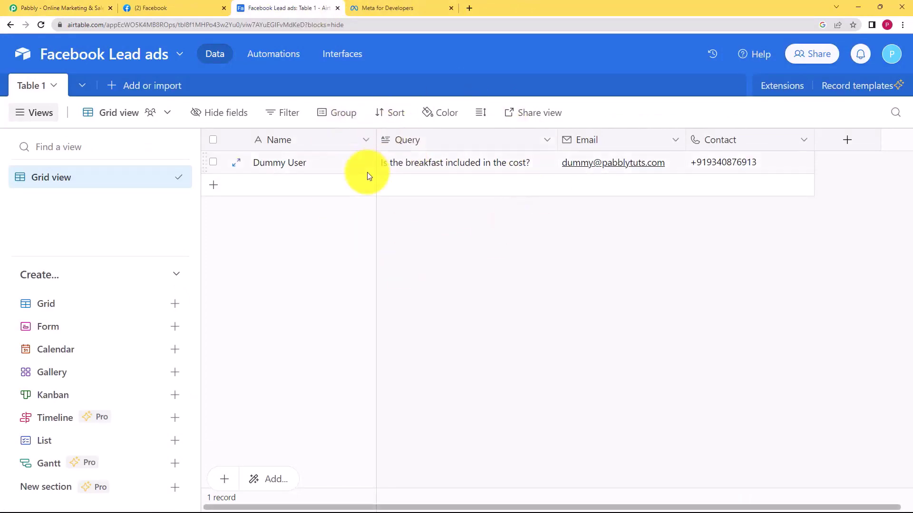
click(159, 6)
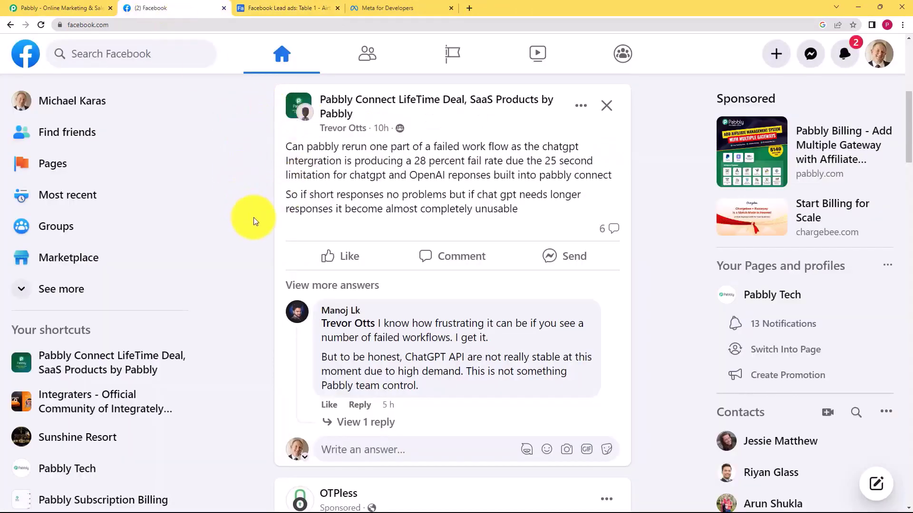
click(69, 7)
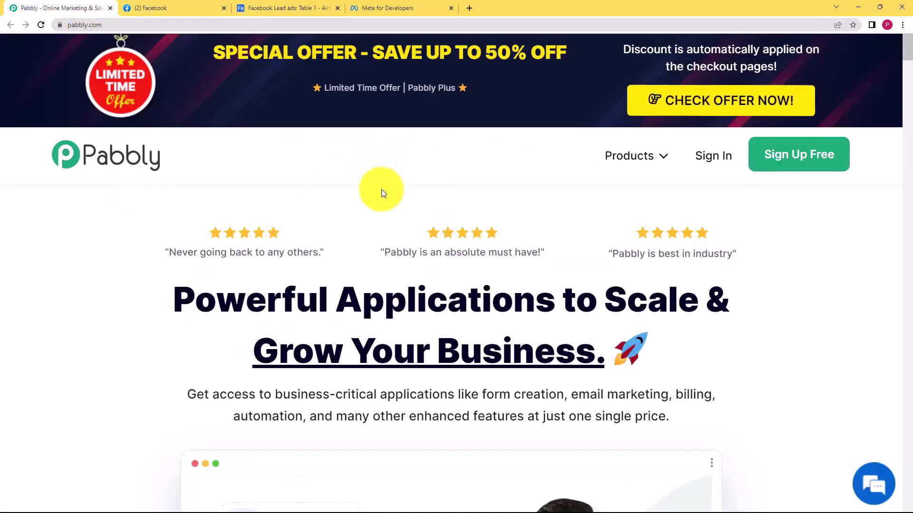
click(701, 160)
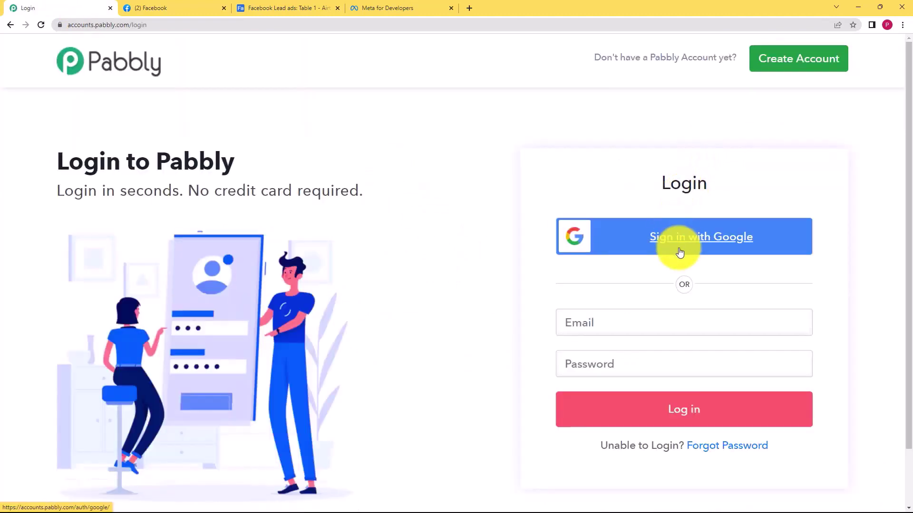
click(680, 246)
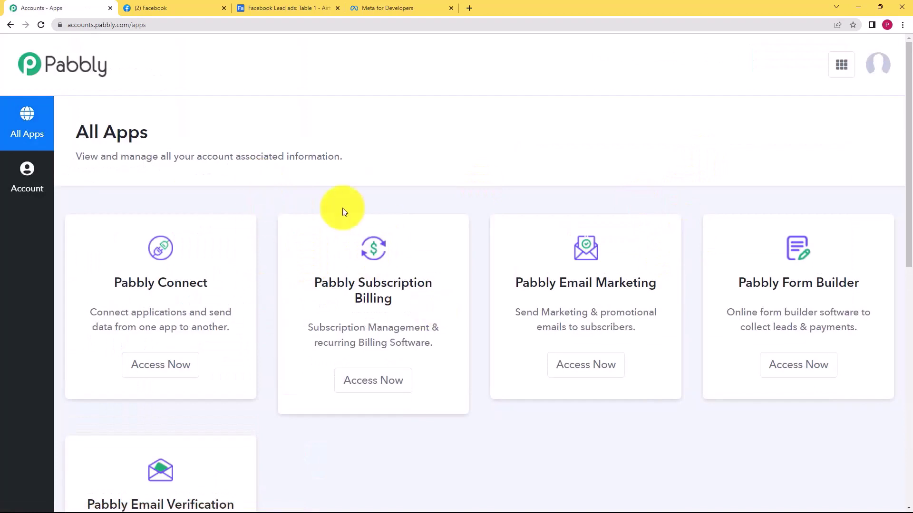
scroll(279, 243, down, 2)
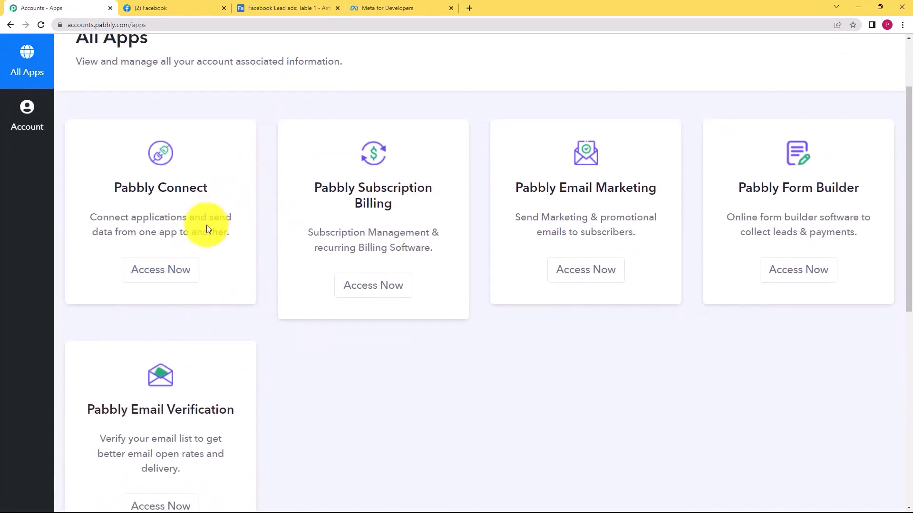
drag(106, 191, 194, 189)
click(187, 269)
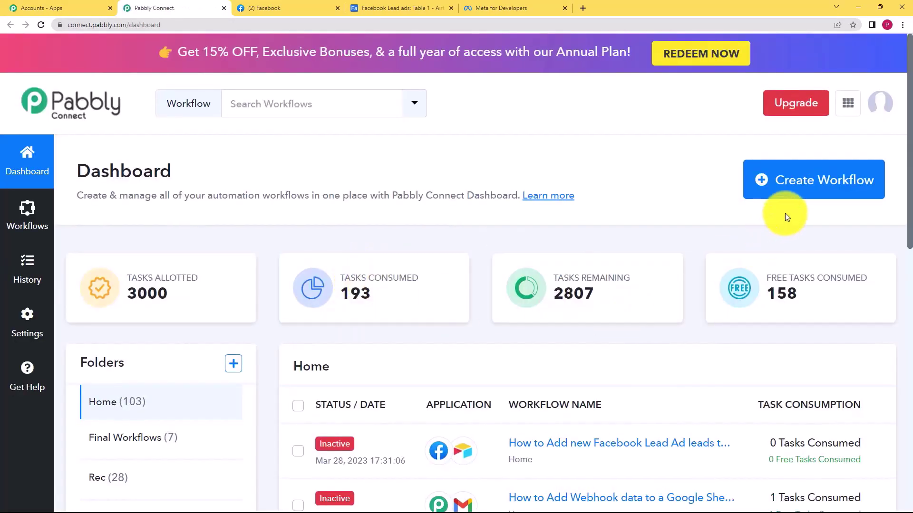
Create a new workflow named 'Create record in Airtable from Facebook Leads Ads'.
click(793, 190)
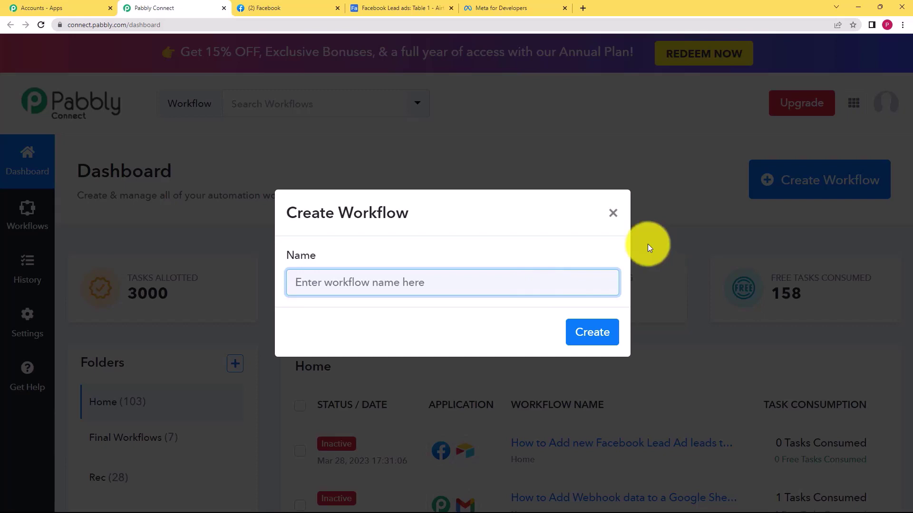
text(Create record in Airtable from Facebook Leads Ads)
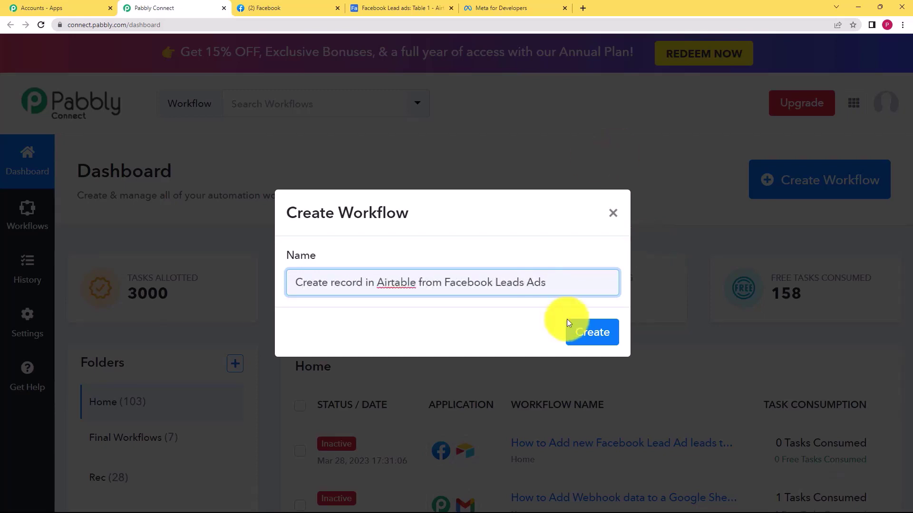
click(586, 334)
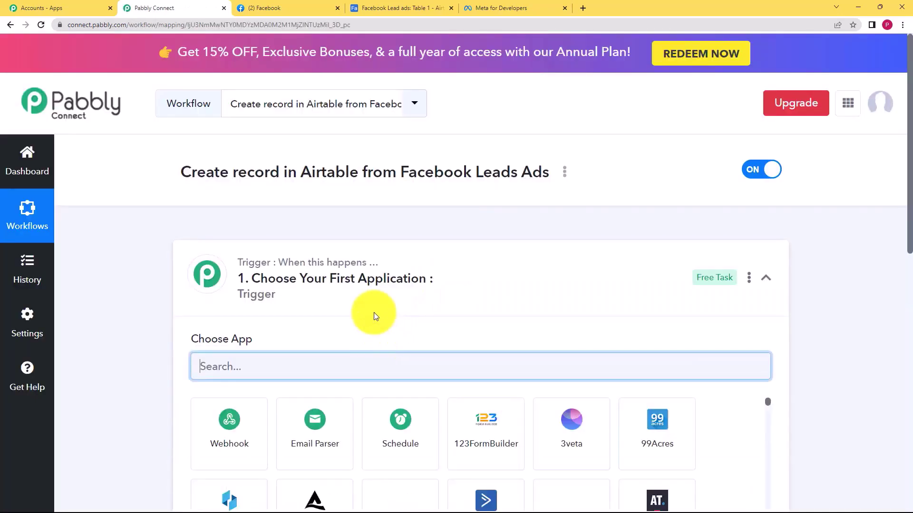
Set the trigger app to Facebook Lead Ads with New Lead as the trigger event.
click(356, 266)
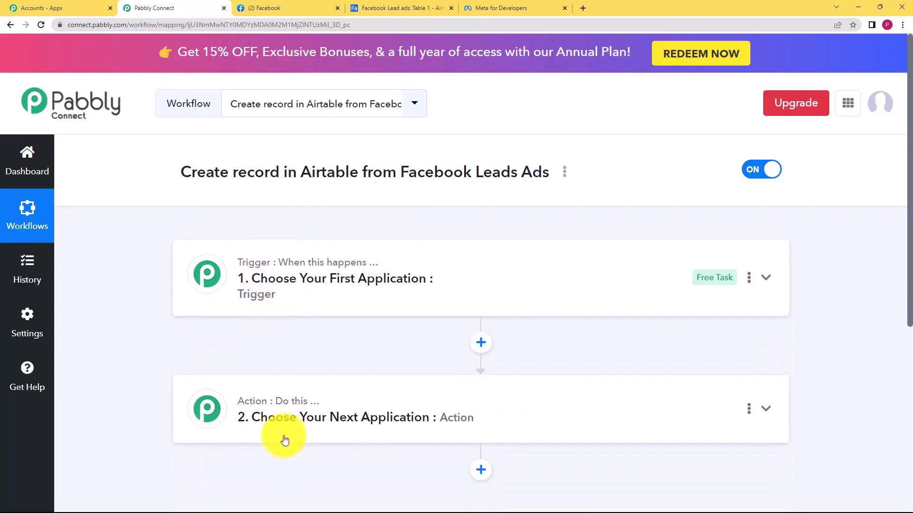
click(351, 279)
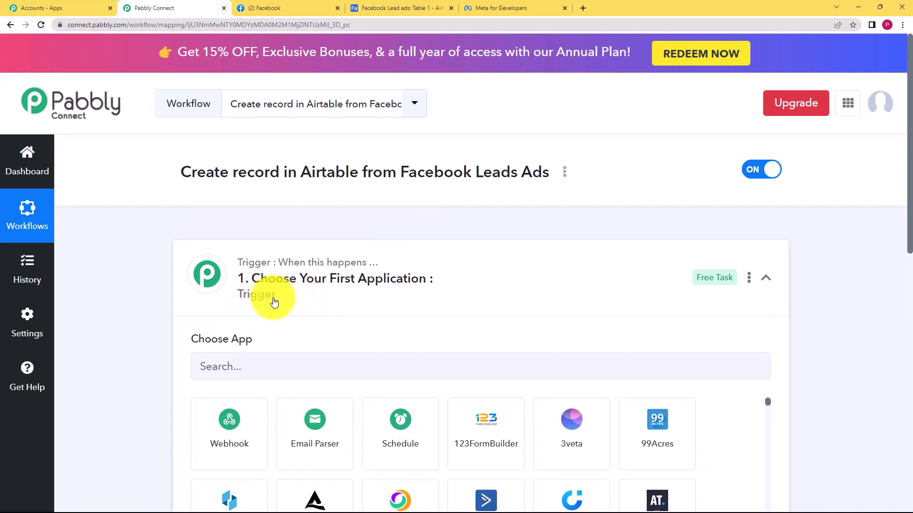
click(261, 291)
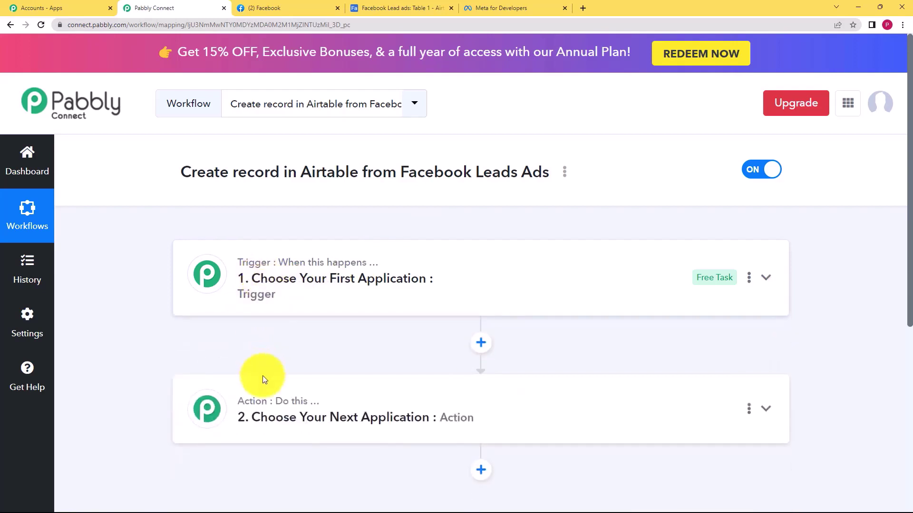
mouse_move(269, 406)
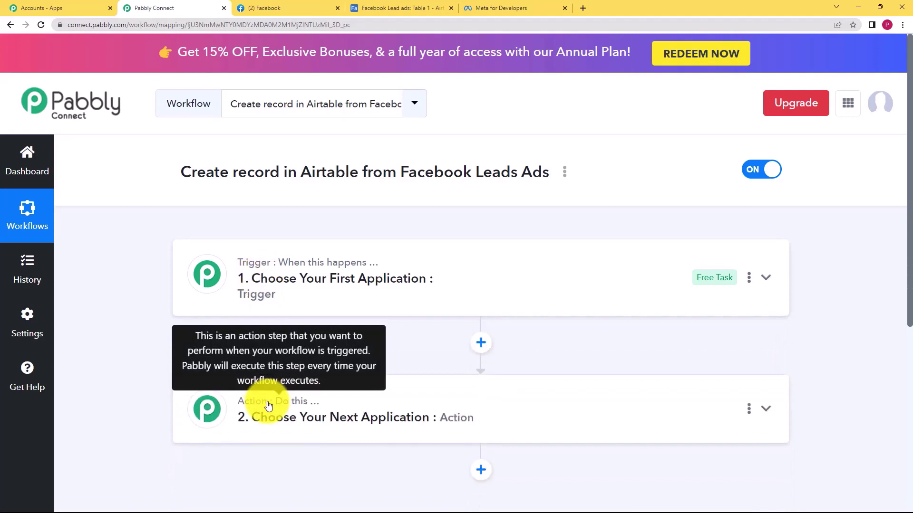
click(356, 278)
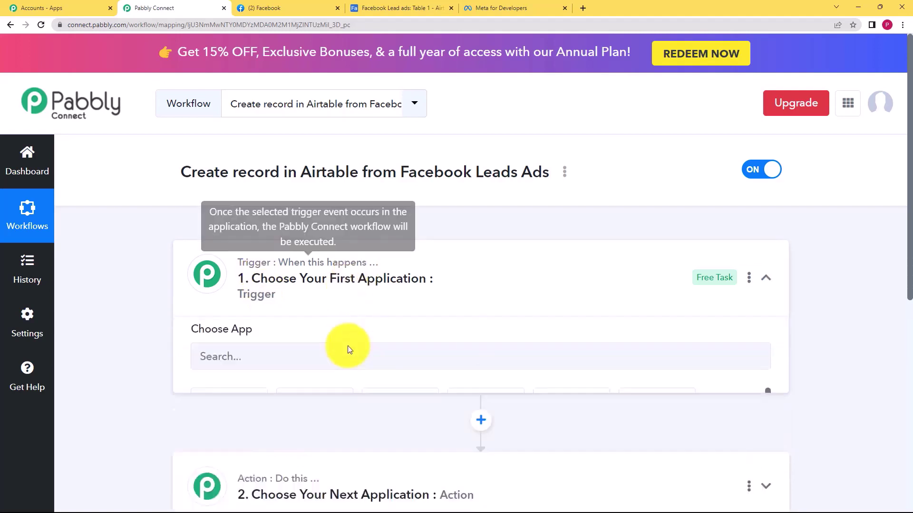
click(355, 365)
text(facebook)
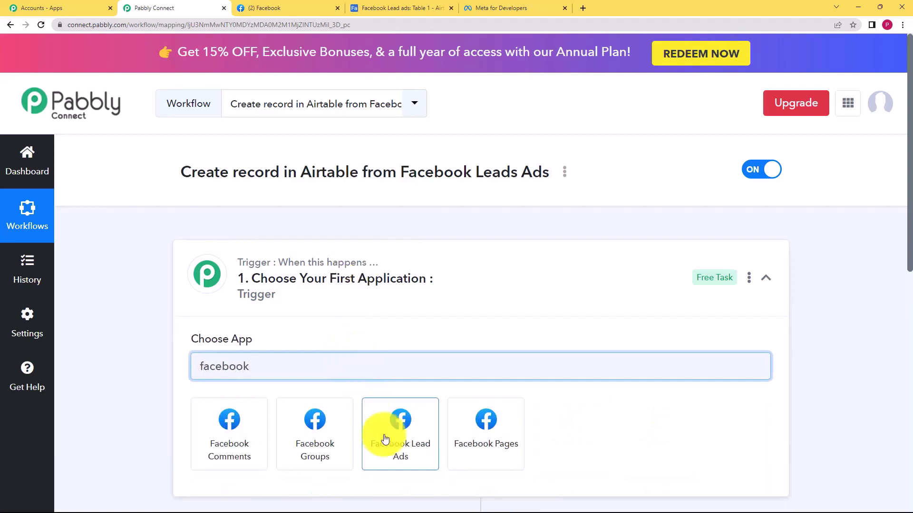
click(386, 440)
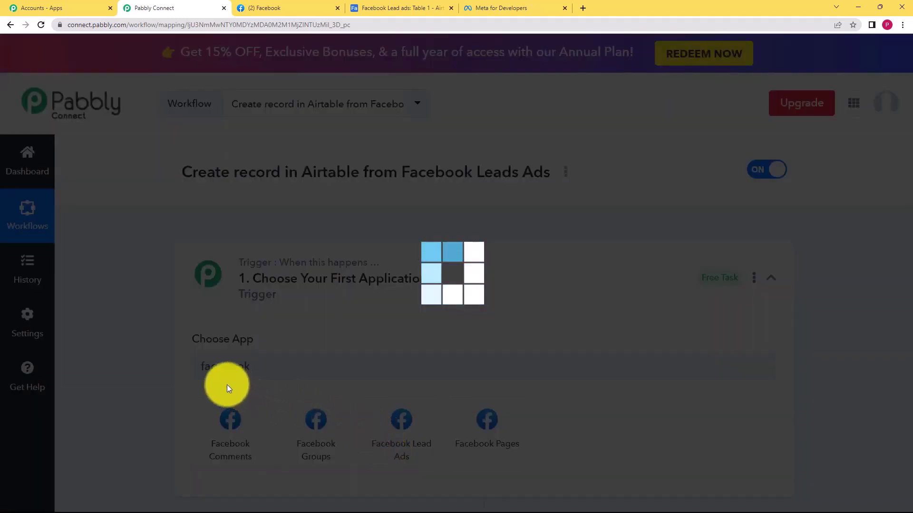
click(240, 420)
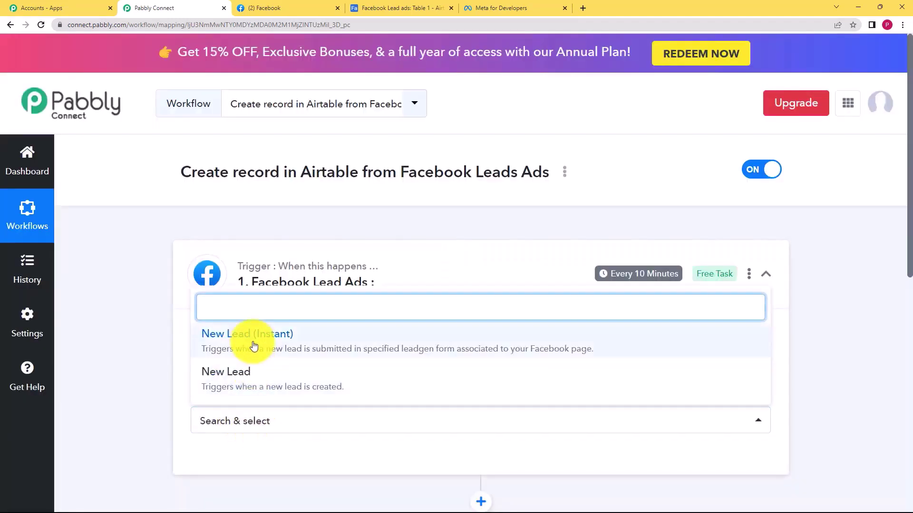
click(253, 377)
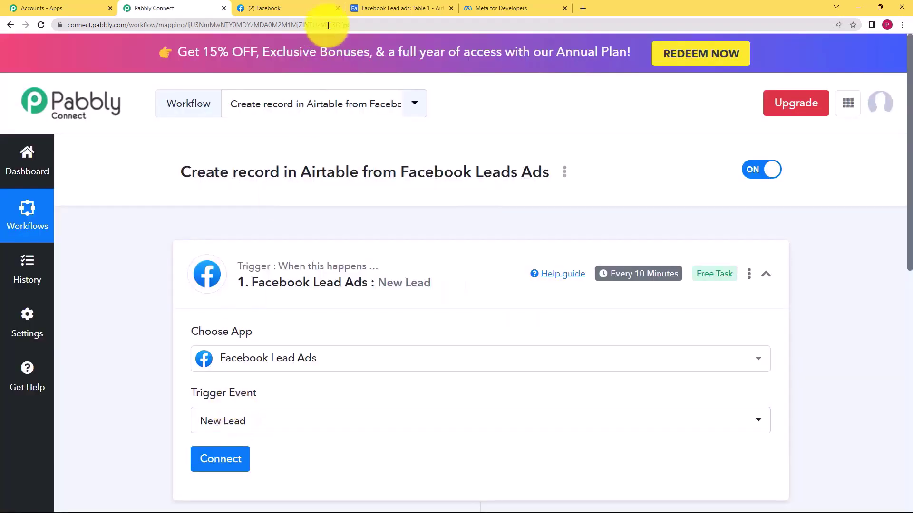
click(302, 4)
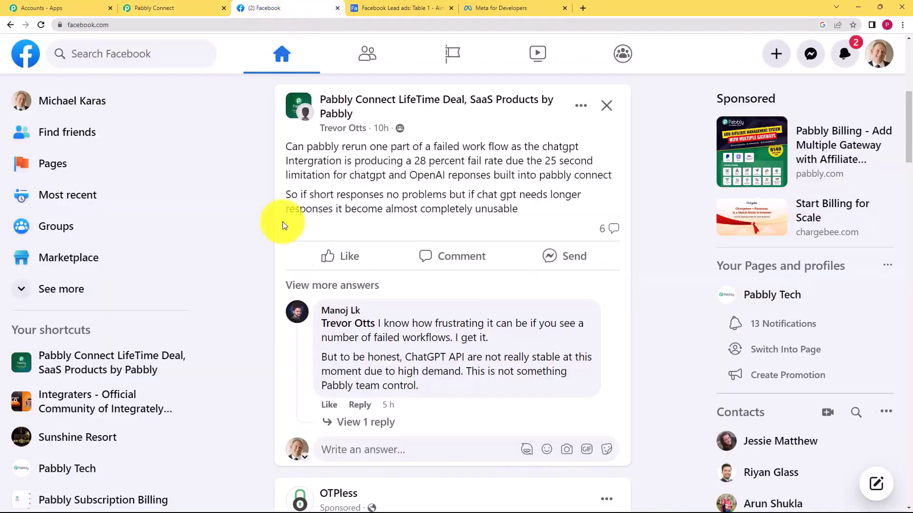
Open Meta Business Suite from Facebook Pages and switch to The Salon page.
click(131, 166)
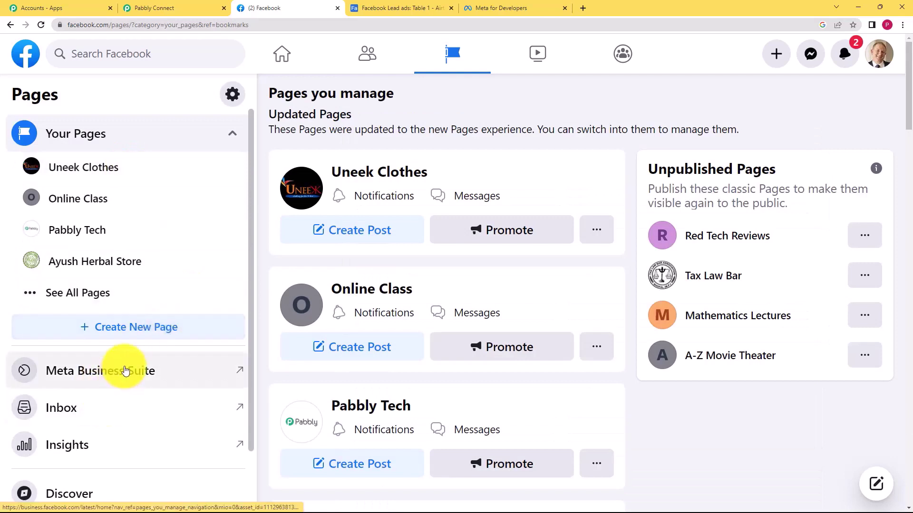
click(145, 373)
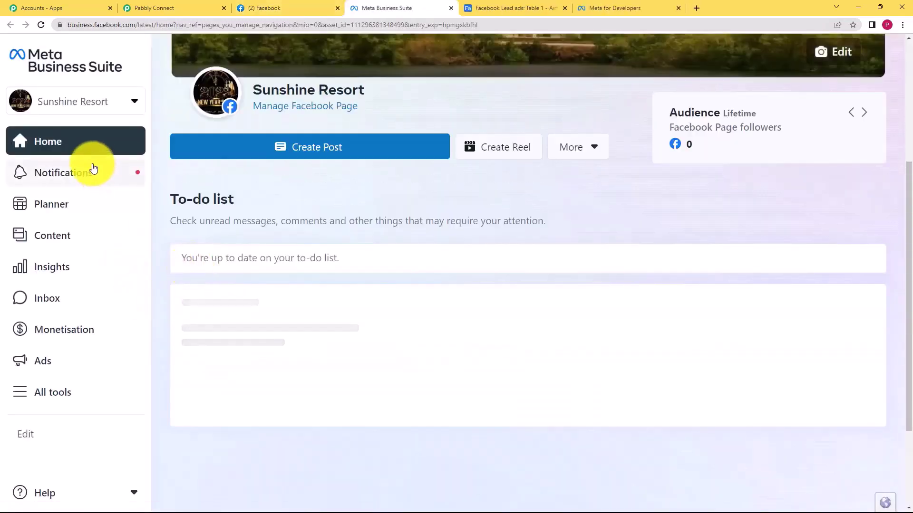
click(98, 103)
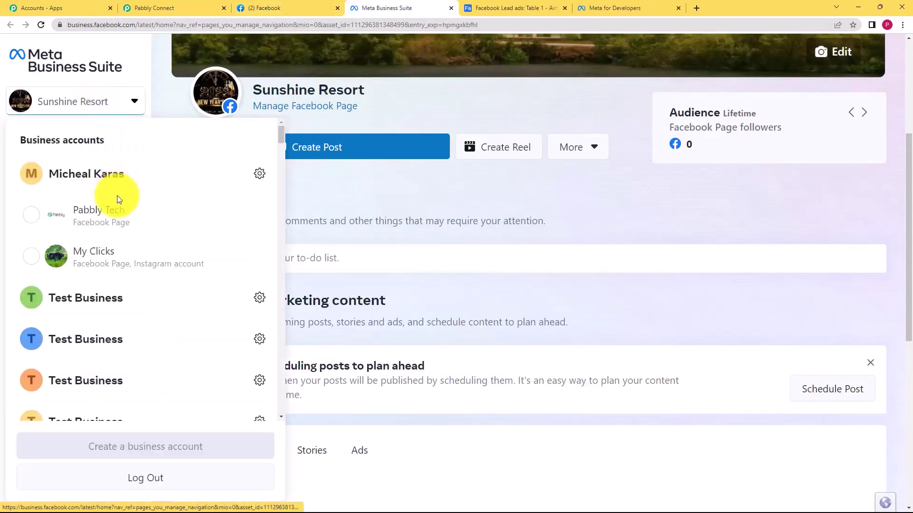
scroll(122, 286, down, 12)
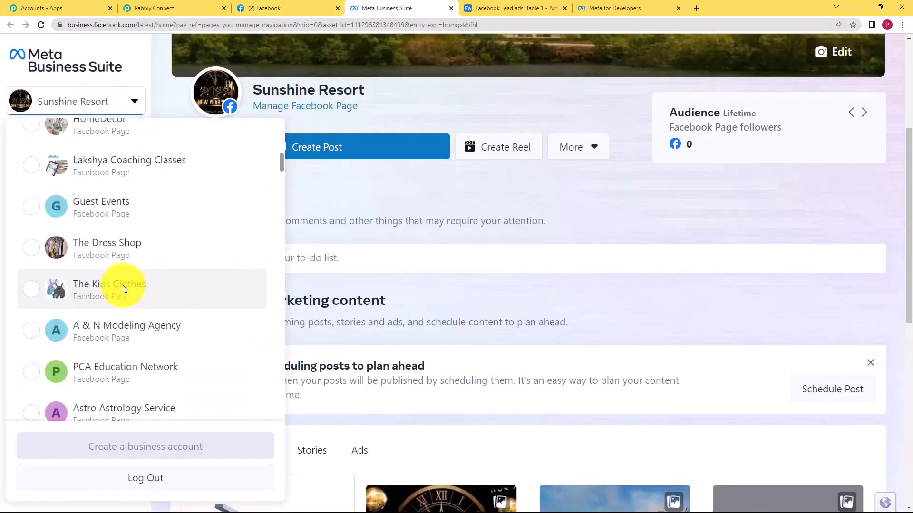
scroll(123, 287, down, 5)
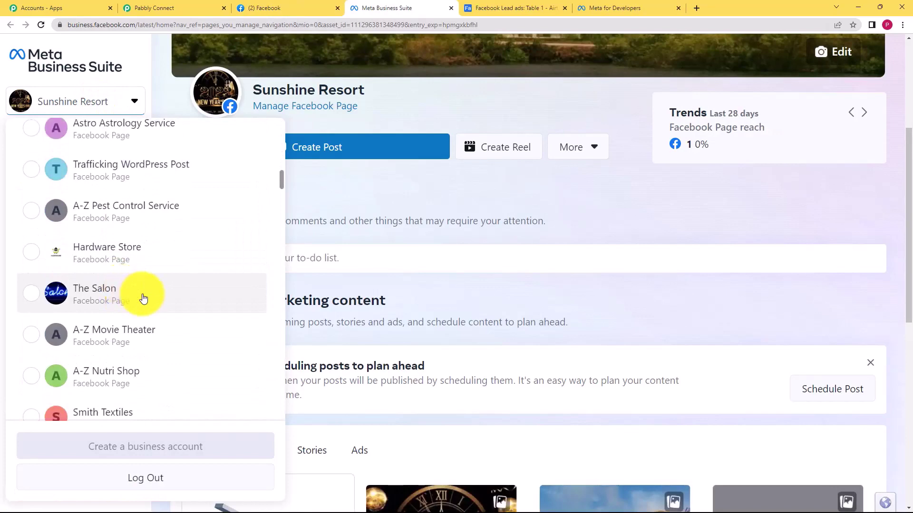
click(143, 299)
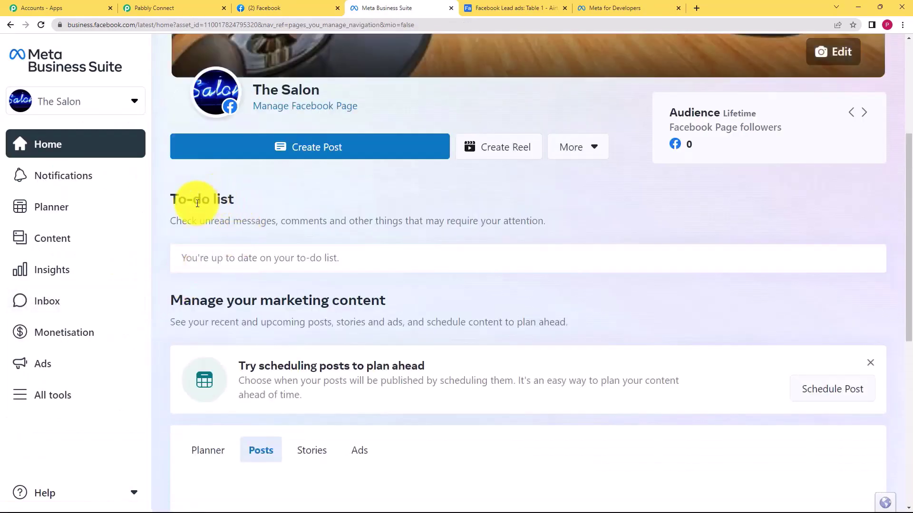
Open Instant Forms from All tools to list The Salon's lead forms.
click(98, 402)
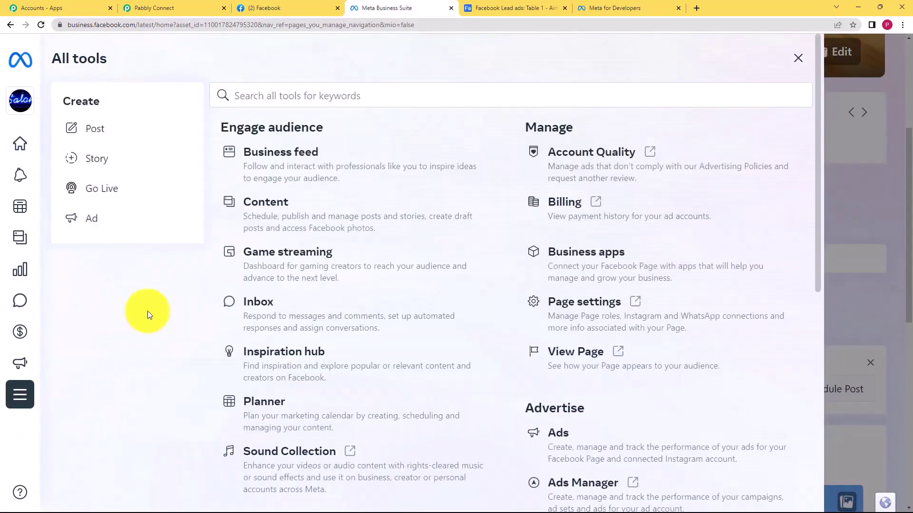
scroll(350, 295, down, 9)
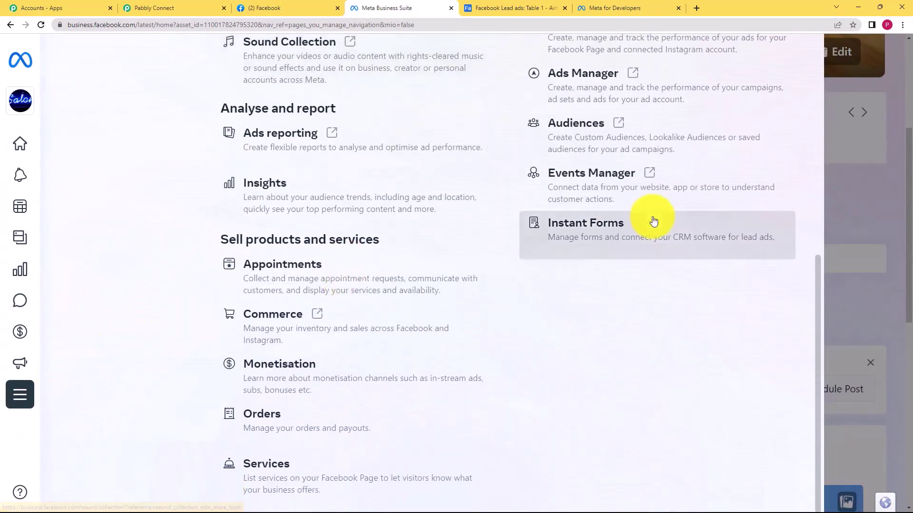
click(654, 220)
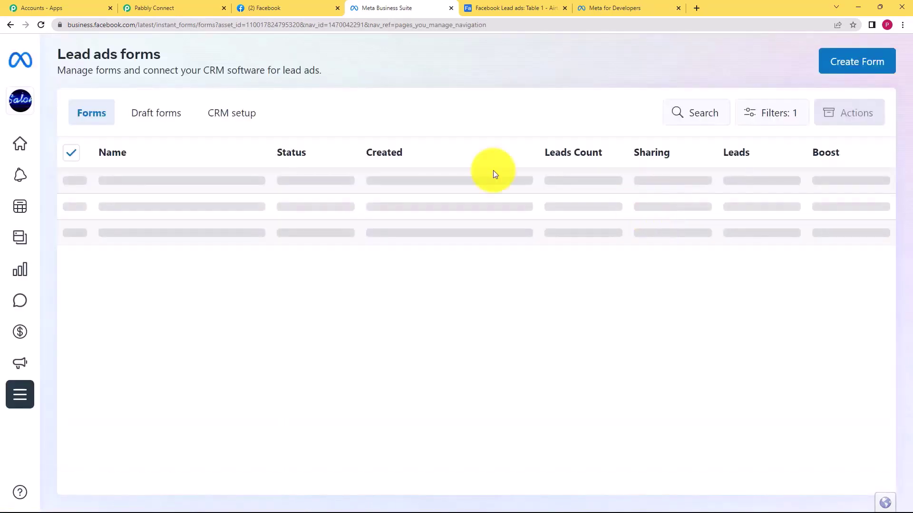
mouse_move(21, 101)
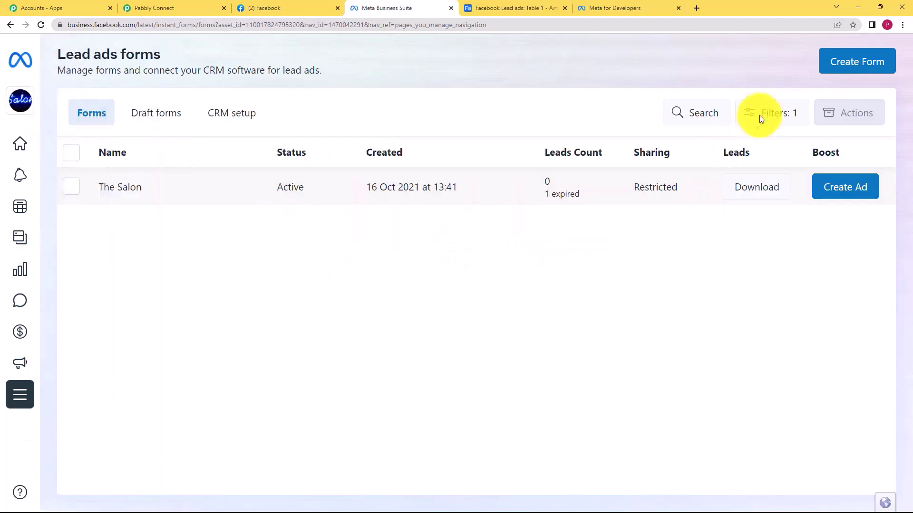
Create a new blank lead form and rename it 'The Salon Query Destination'.
click(832, 63)
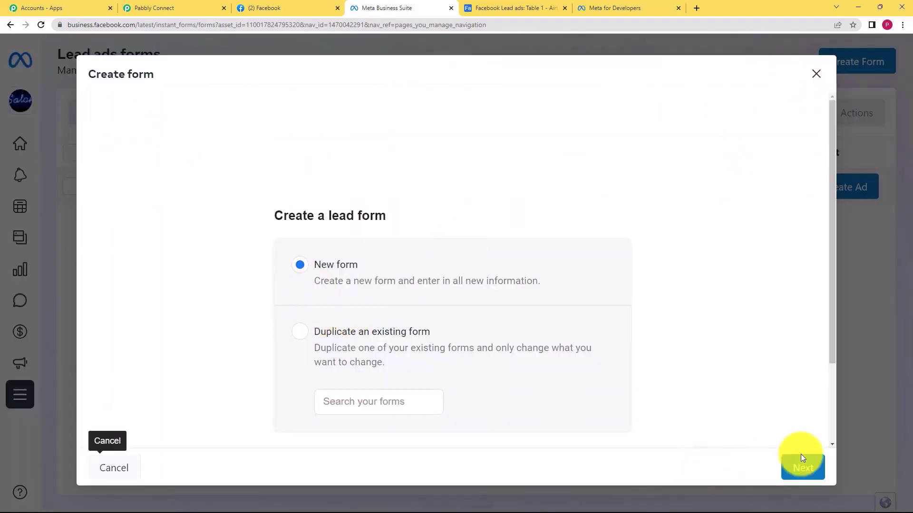
click(801, 470)
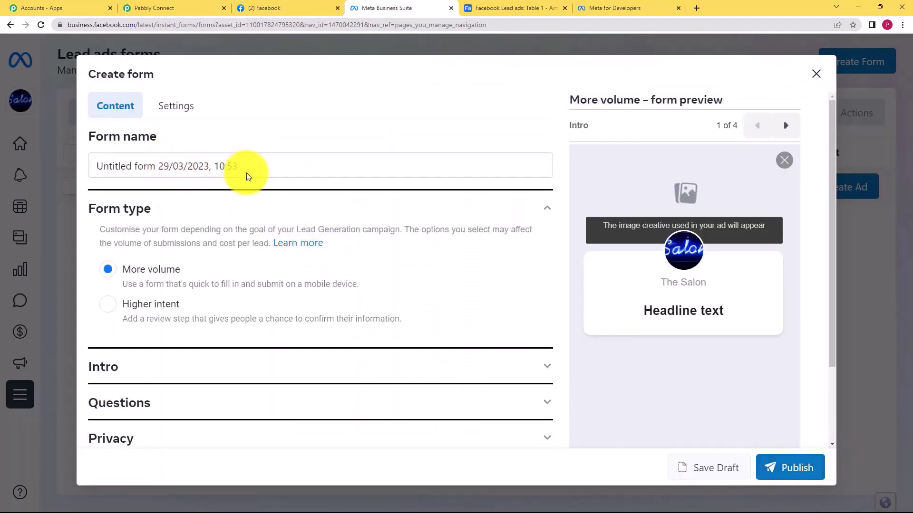
drag(290, 164, 1, 166)
text(The salon Query Destination)
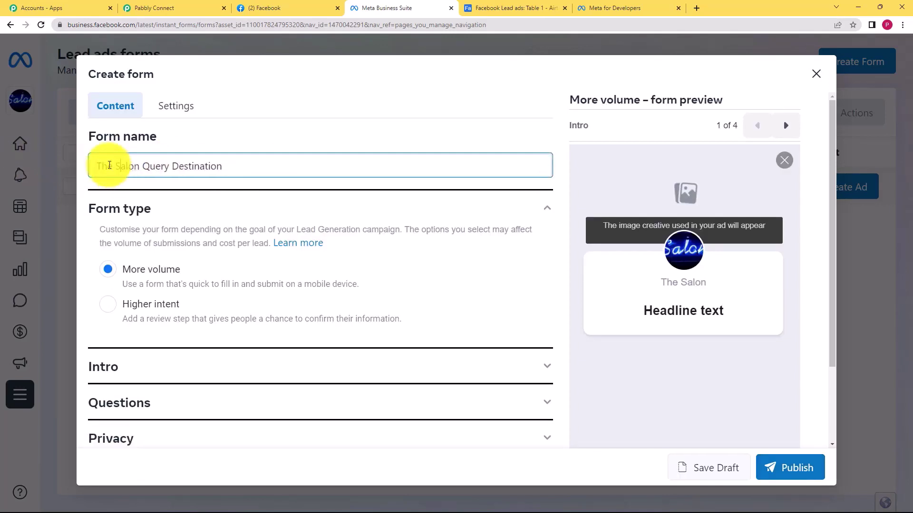
click(230, 151)
scroll(205, 214, down, 2)
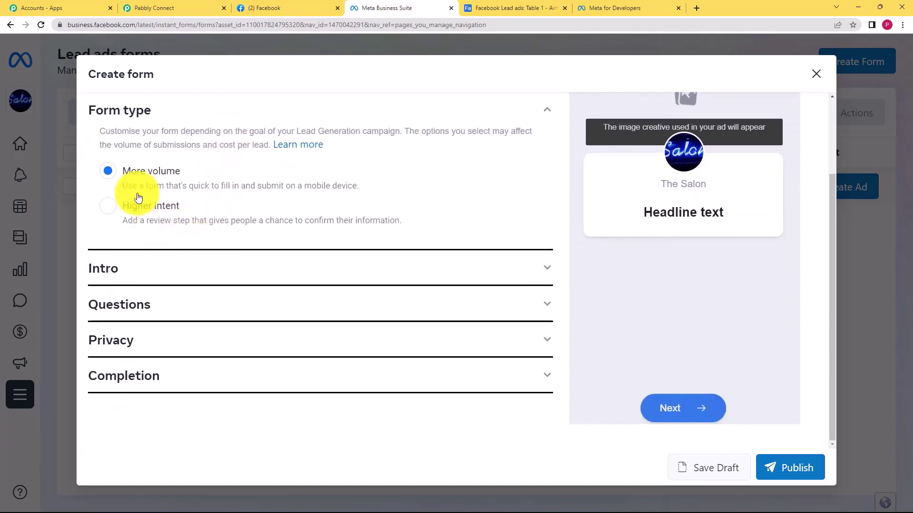
click(163, 267)
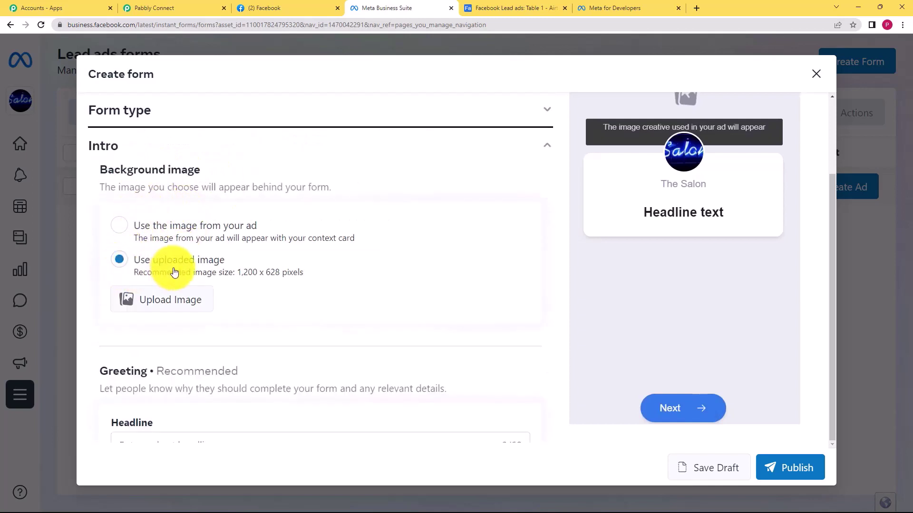
Set the intro to use the ad's image and paste the greeting headline and description.
click(118, 226)
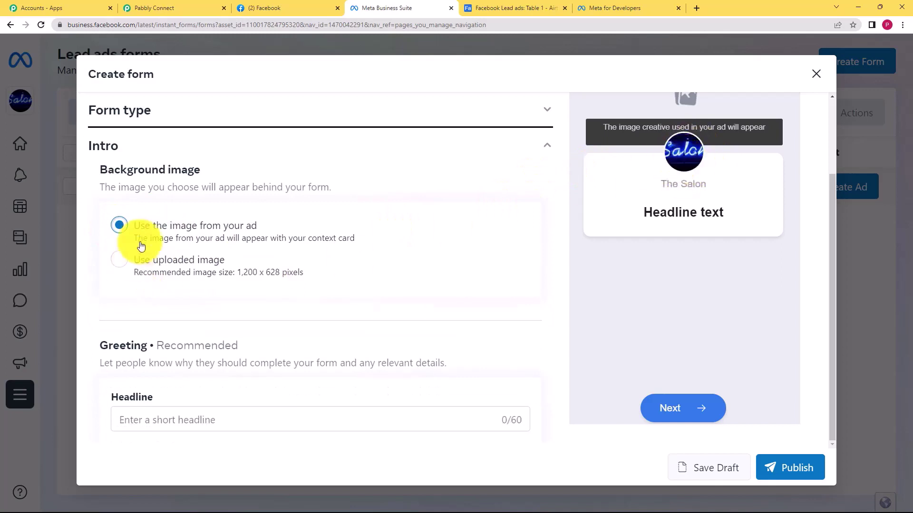
scroll(198, 300, down, 4)
click(187, 227)
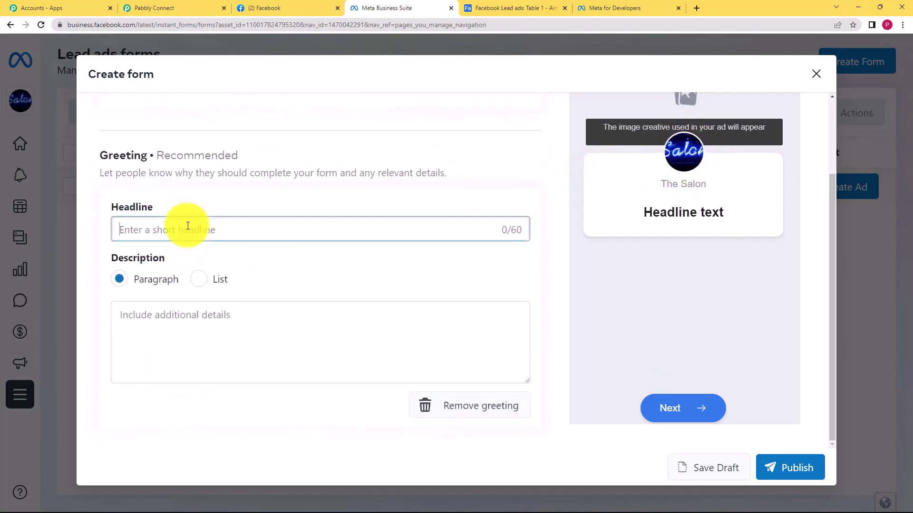
text(Here you will find solutions to all your problems)
text(.)
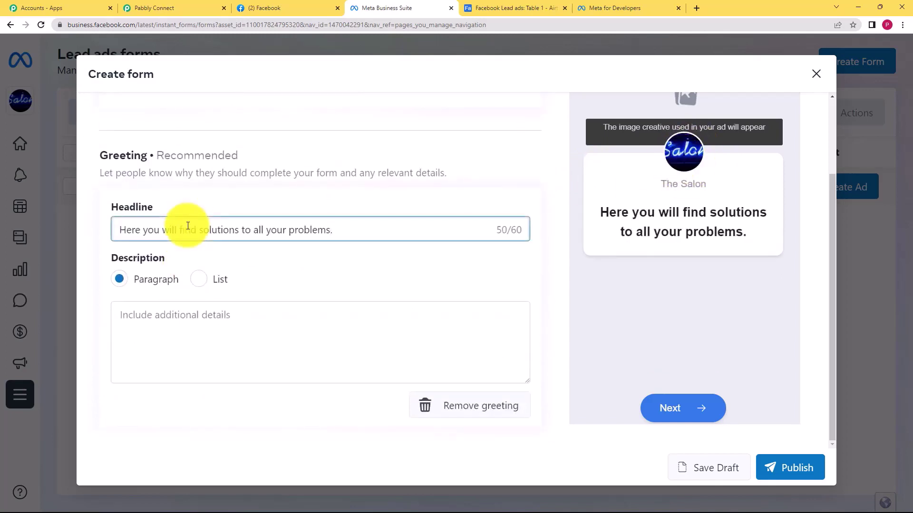
click(202, 332)
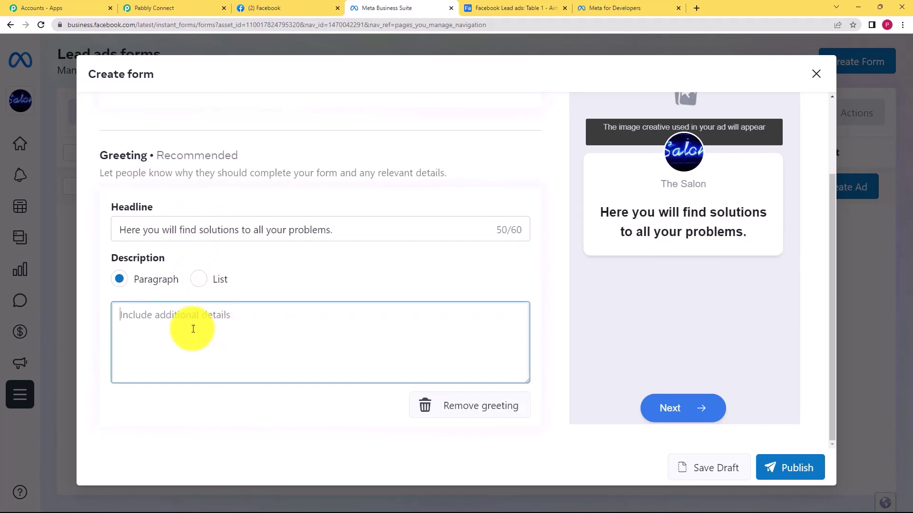
text(Resolve all your issues by filling the form.)
scroll(306, 330, down, 2)
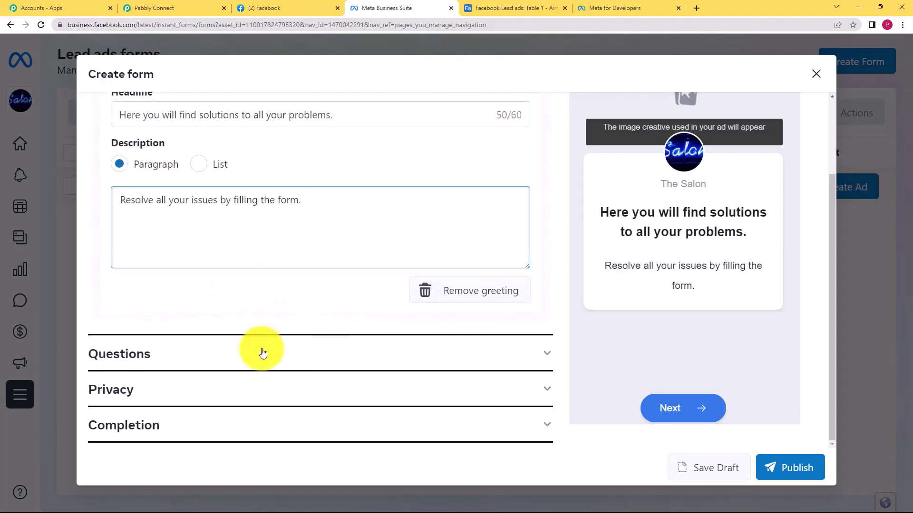
click(261, 352)
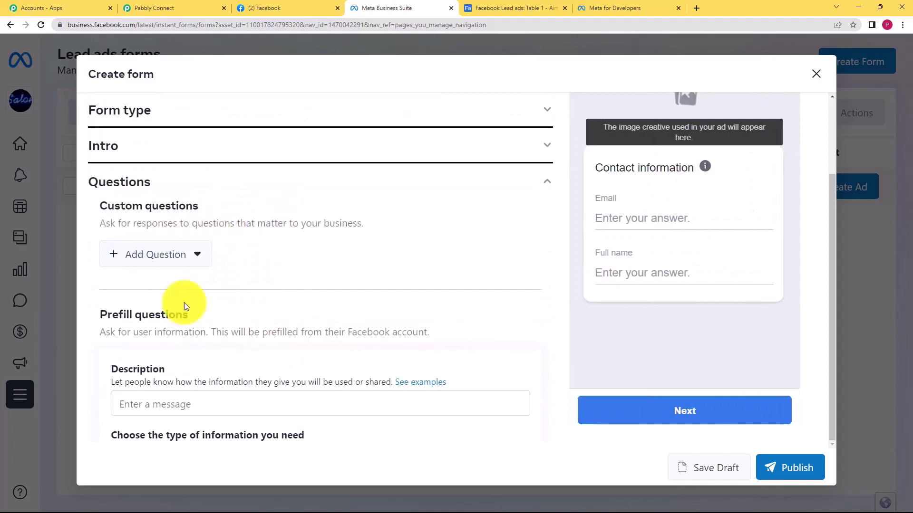
Add a Phone number contact field to the lead form.
scroll(206, 293, down, 5)
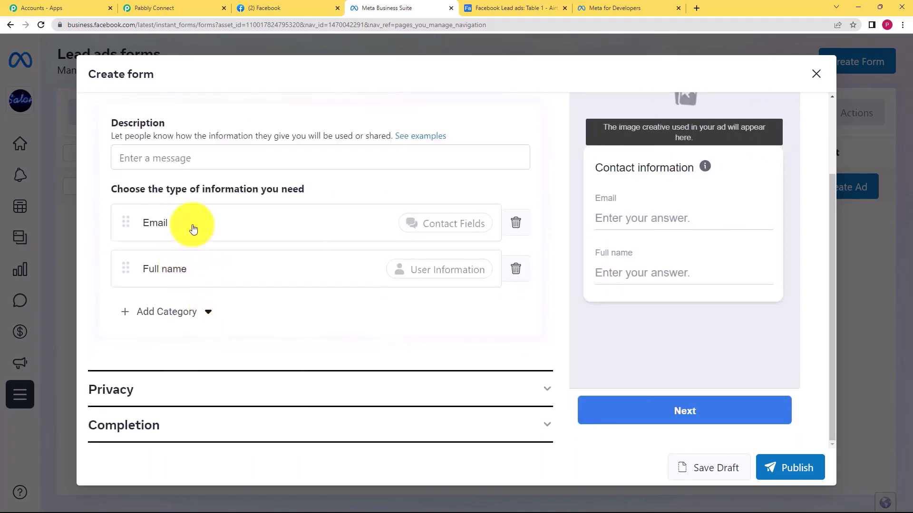
click(173, 312)
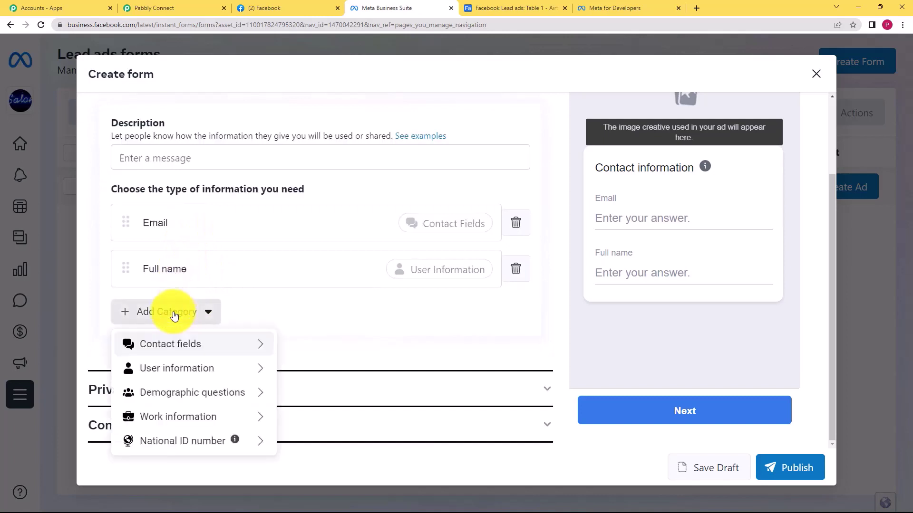
mouse_move(181, 344)
click(315, 365)
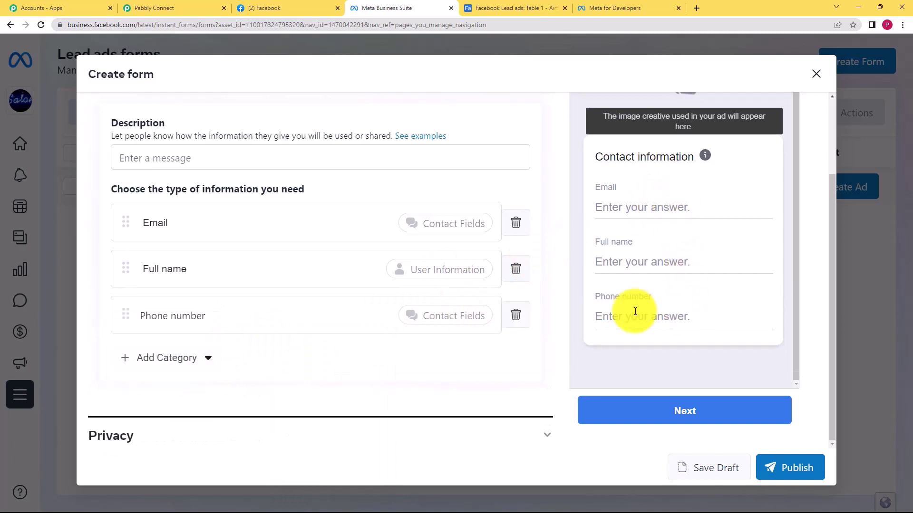
Add a Short Answer custom question reading 'Enter your query.'.
scroll(456, 254, up, 4)
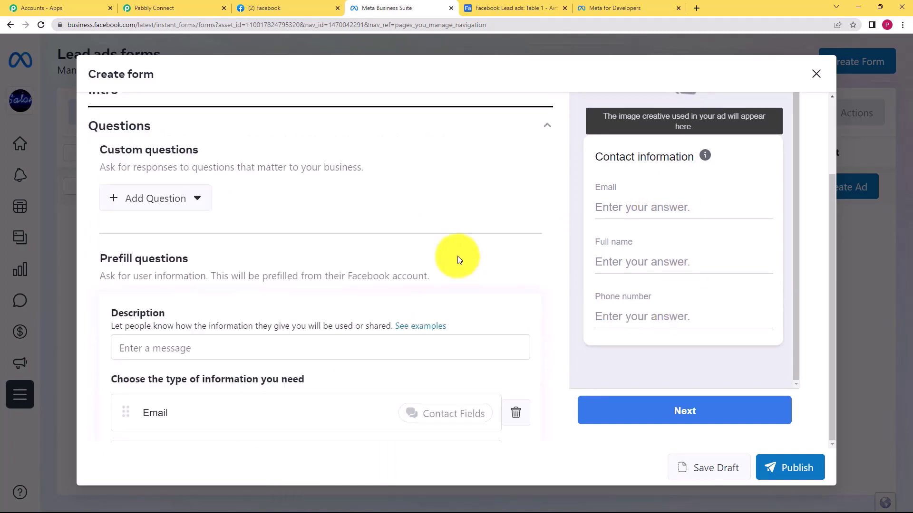
click(198, 207)
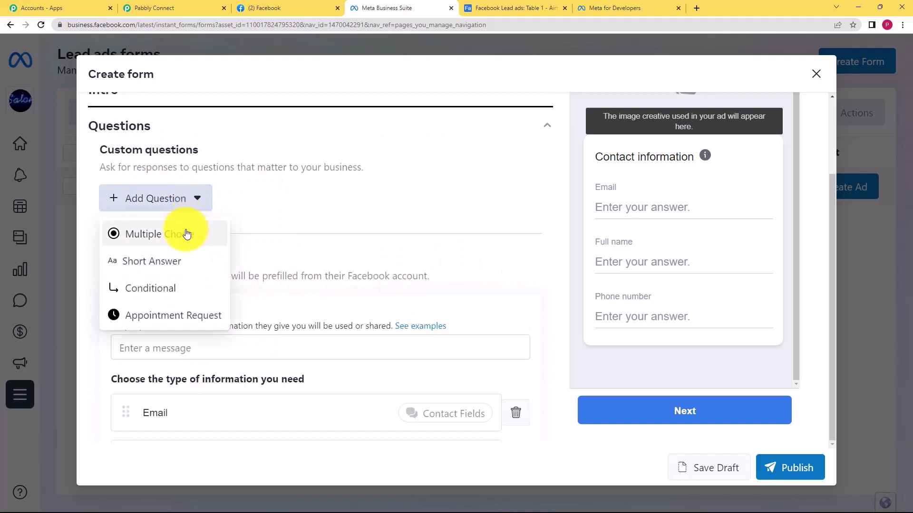
click(176, 269)
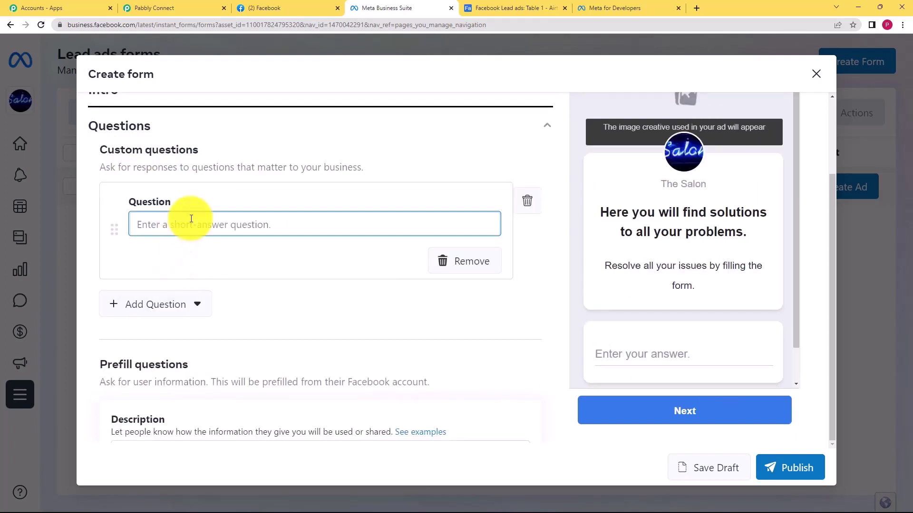
text(E)
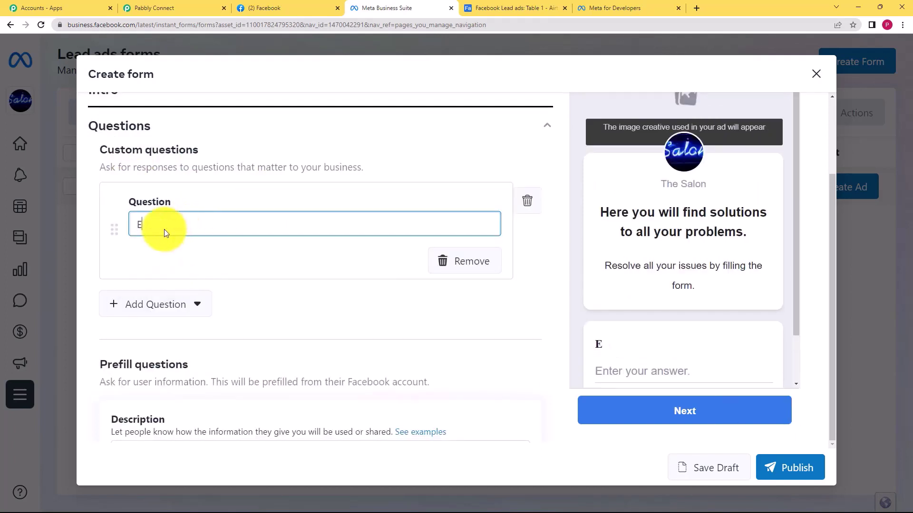
text(nter your query.)
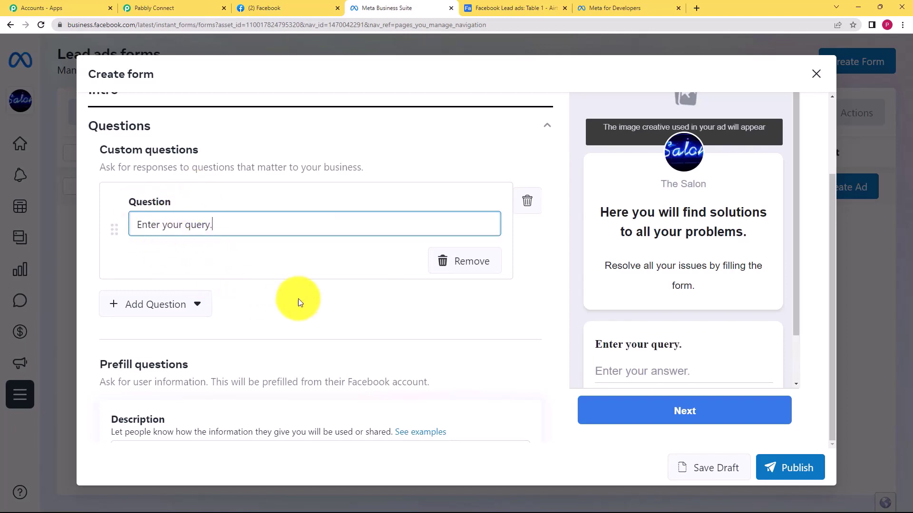
scroll(307, 303, down, 5)
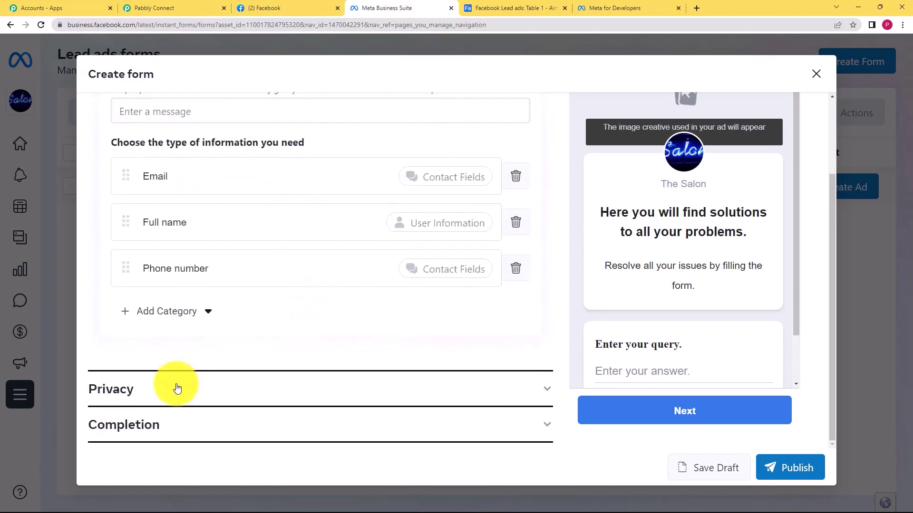
click(177, 387)
Paste the privacy policy URL and set its link text to 'Privacy policy'.
click(181, 177)
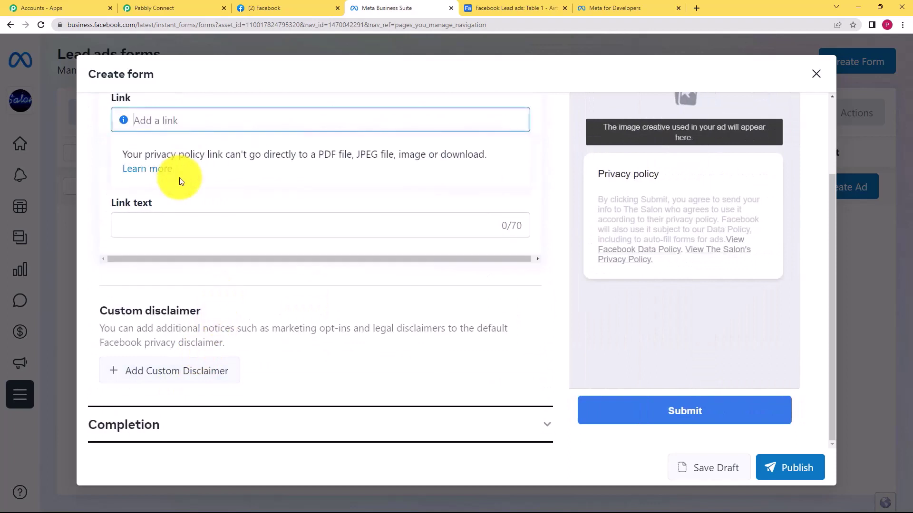
scroll(255, 230, up, 3)
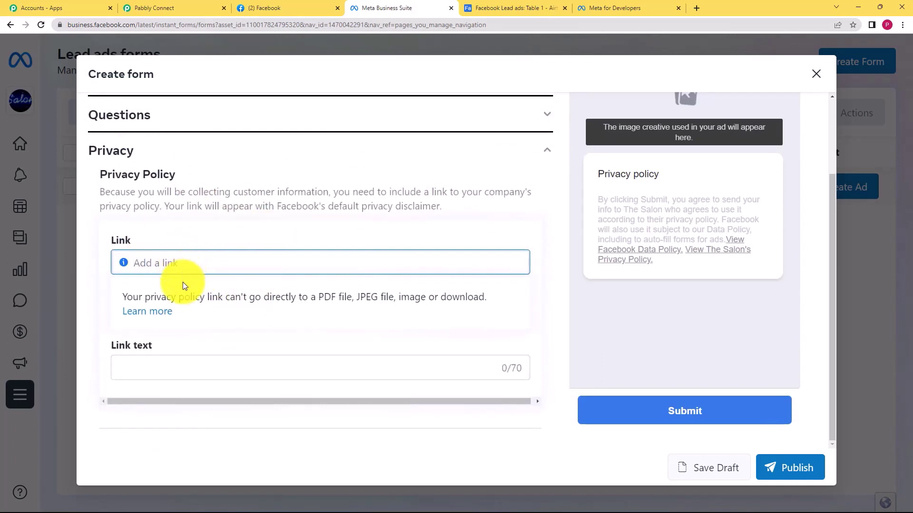
text(https://www.pabbly.com/privacy-policy/)
click(277, 361)
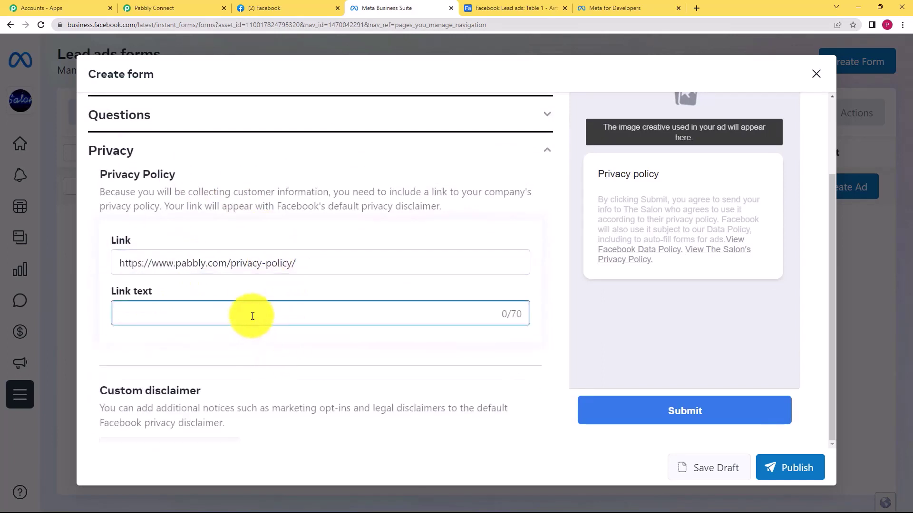
text(Privacy policy)
Enter the website link in the form's completion message settings.
scroll(221, 316, down, 2)
click(153, 425)
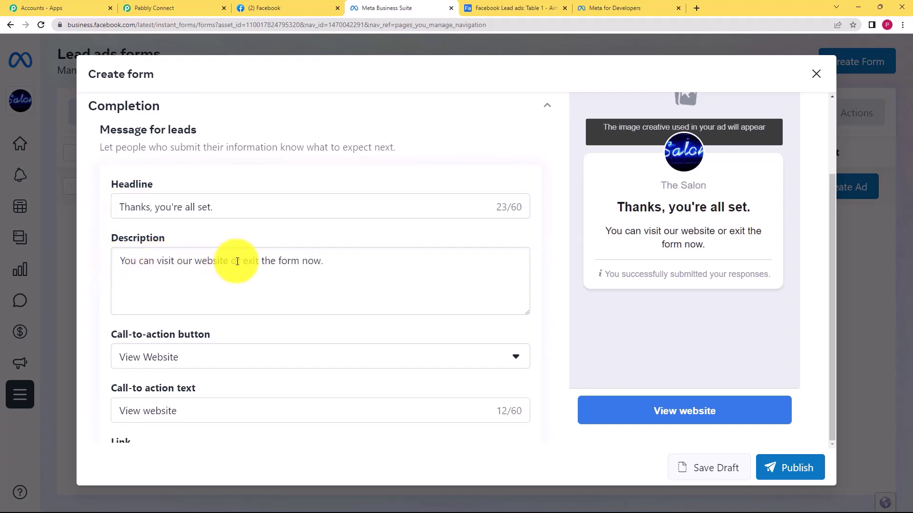
scroll(228, 309, down, 2)
click(196, 392)
click(200, 389)
text(www.)
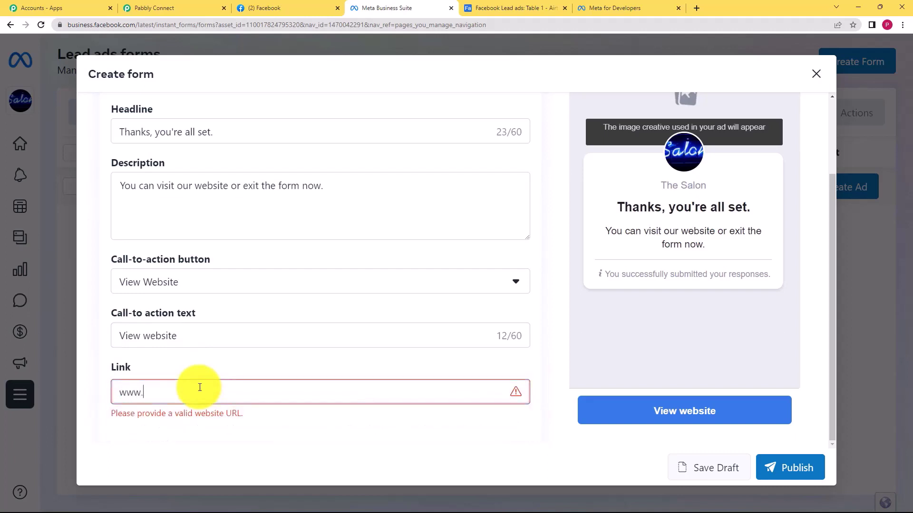
text(pabbly.com)
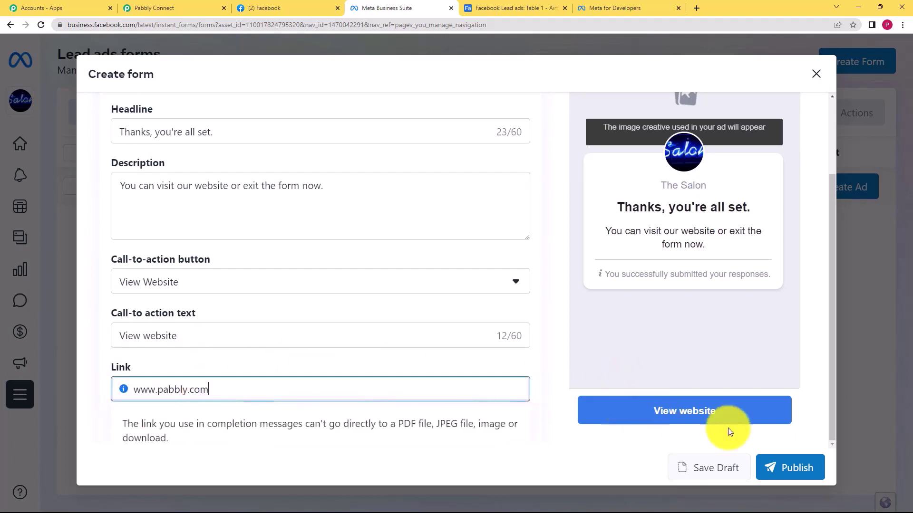
Add the description 'This form will be used for our improvement.' and publish the form.
click(790, 468)
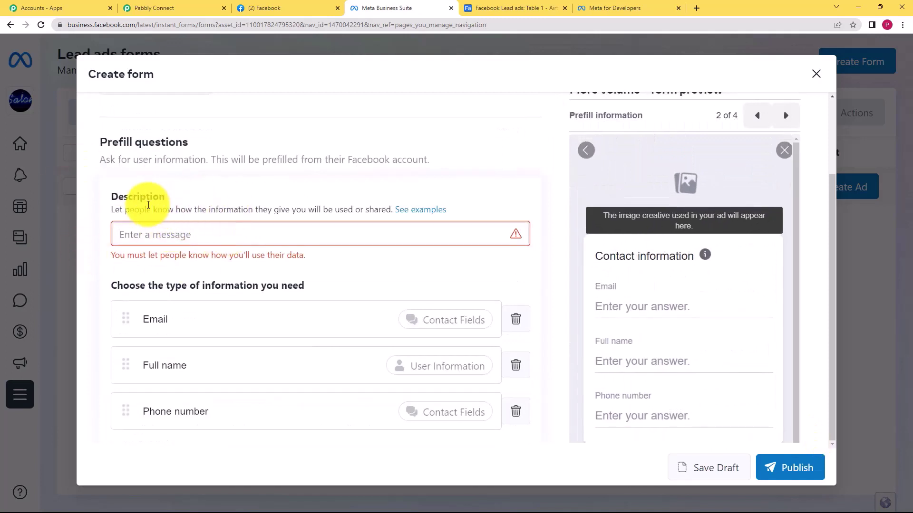
text(This)
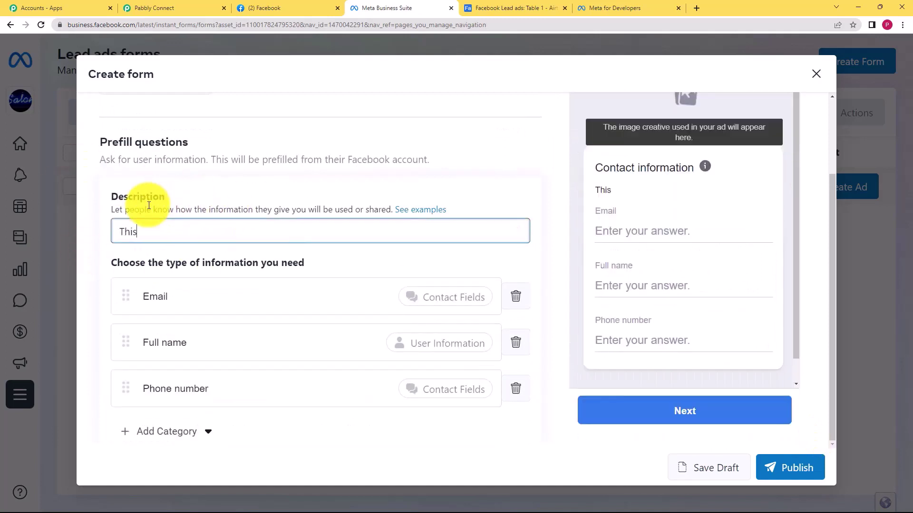
text( form will be used for our improvement.)
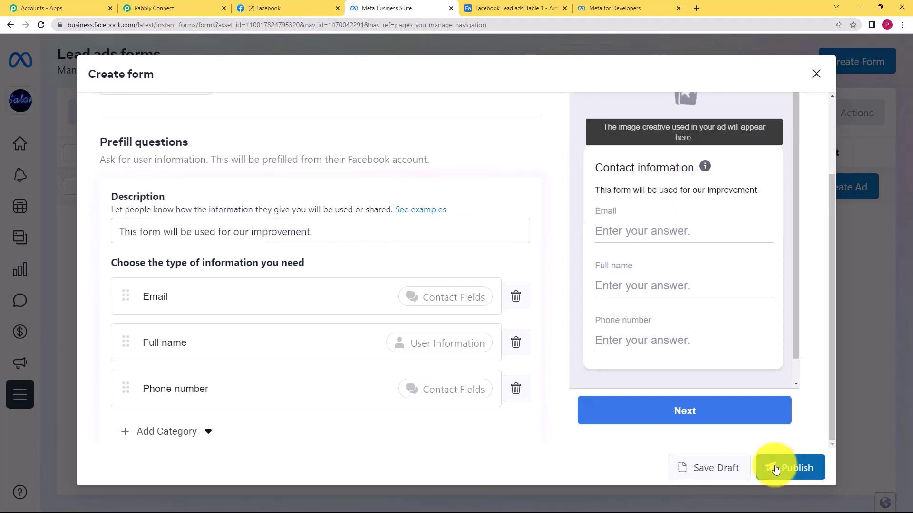
click(767, 467)
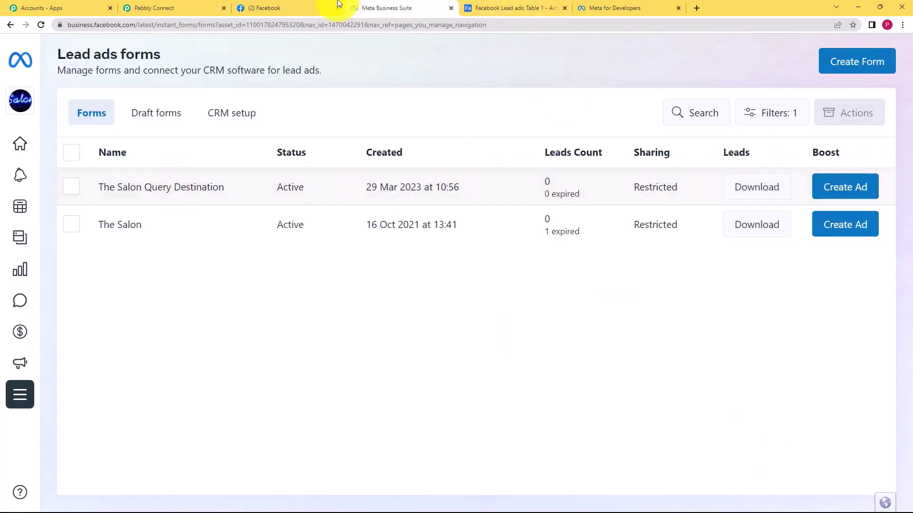
Add and authorize a new Facebook Lead Ads connection on the Pabbly New Lead trigger.
click(279, 7)
click(200, 7)
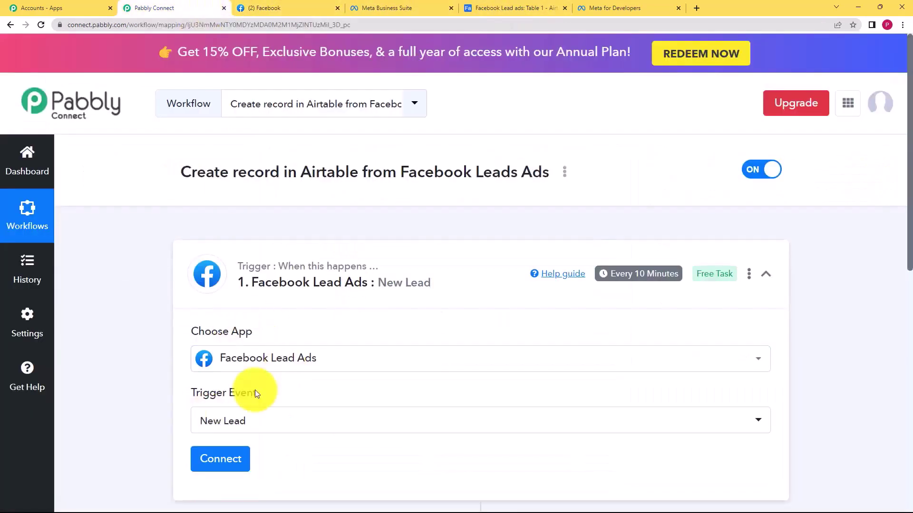
scroll(143, 352, down, 3)
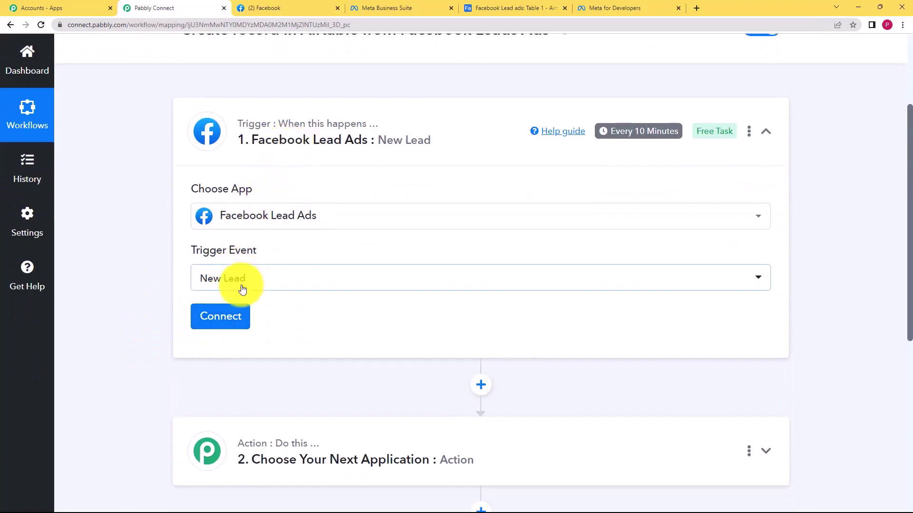
click(230, 319)
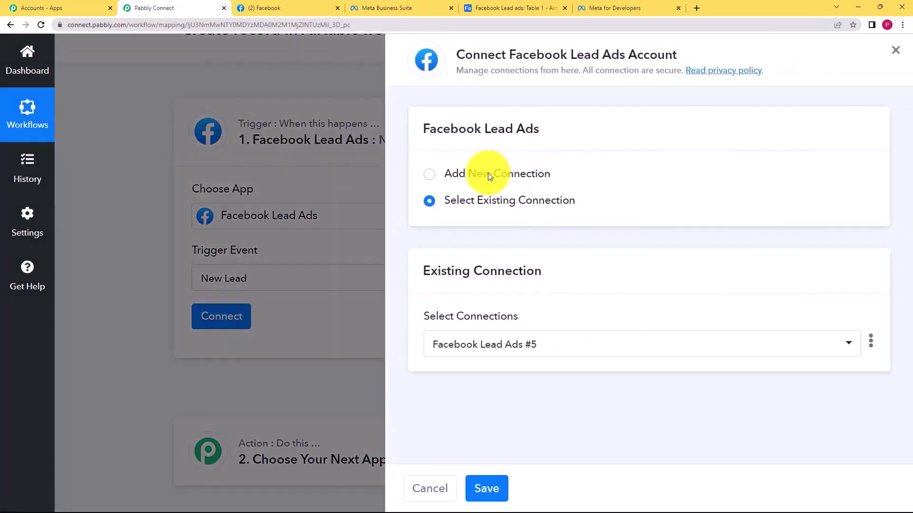
click(488, 174)
click(487, 322)
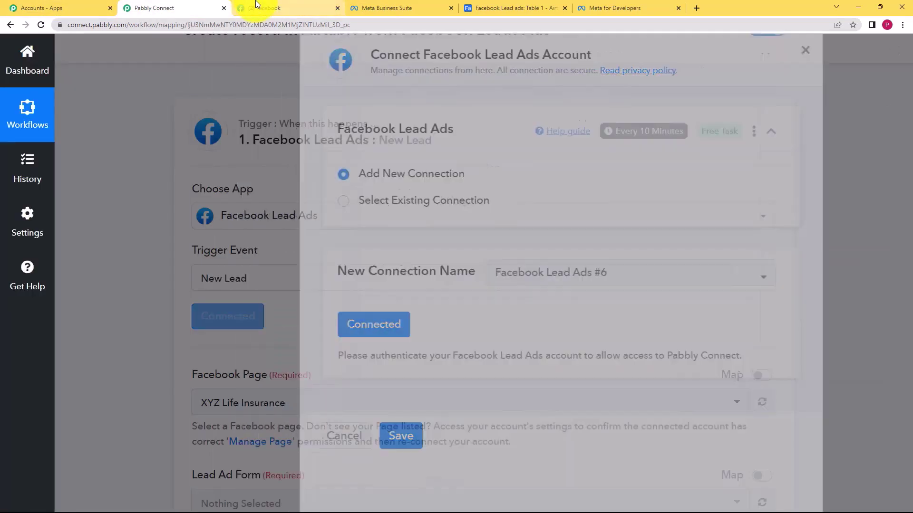
click(261, 7)
click(385, 5)
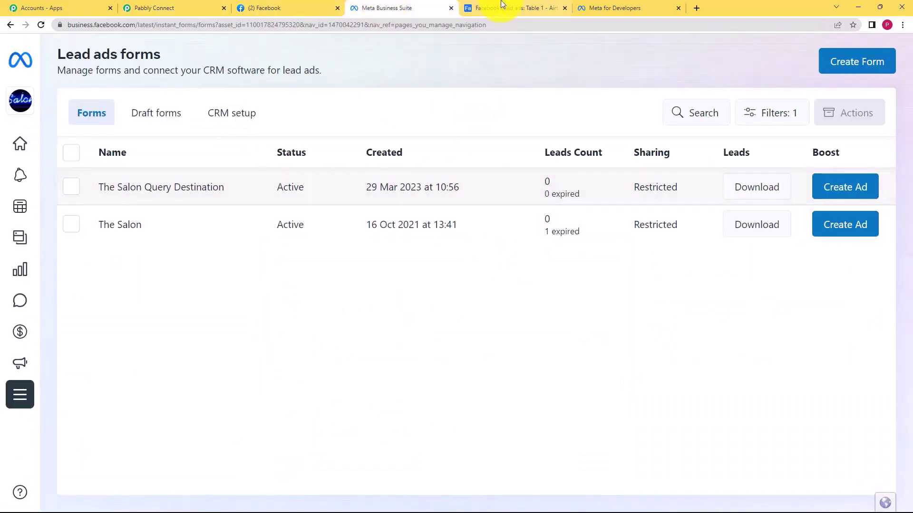
Go to My Apps in Meta for Developers and open Tools down to Other Developer Tools.
click(287, 5)
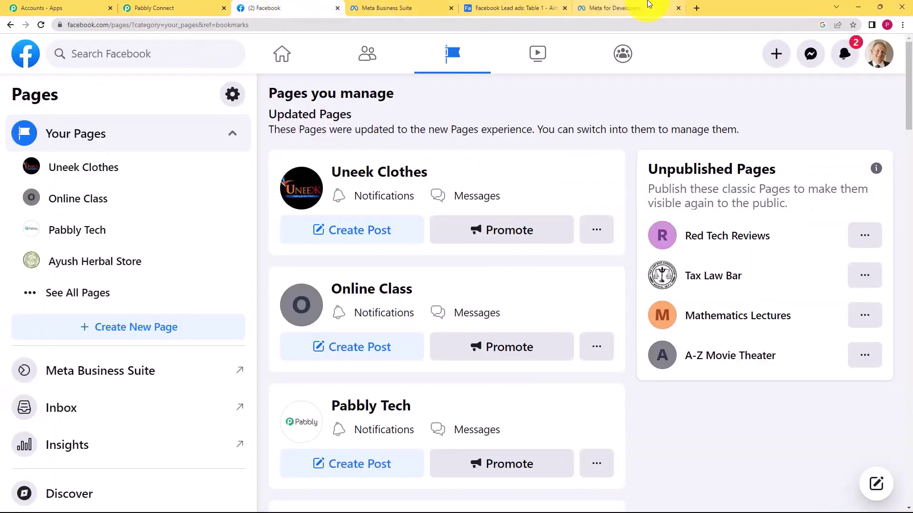
click(645, 7)
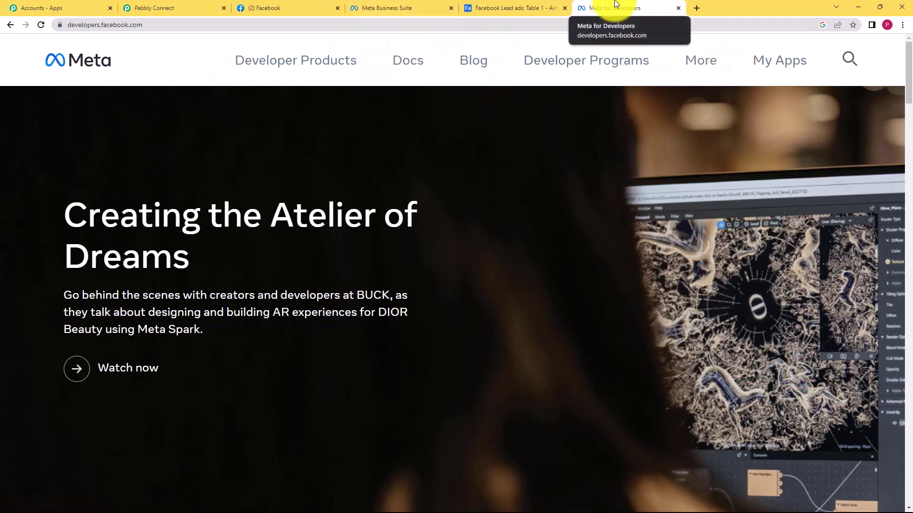
click(764, 63)
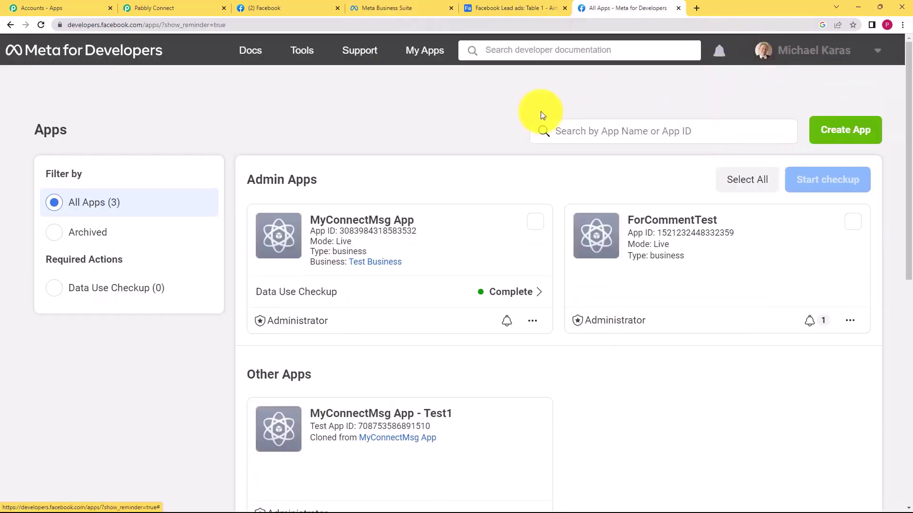
click(307, 51)
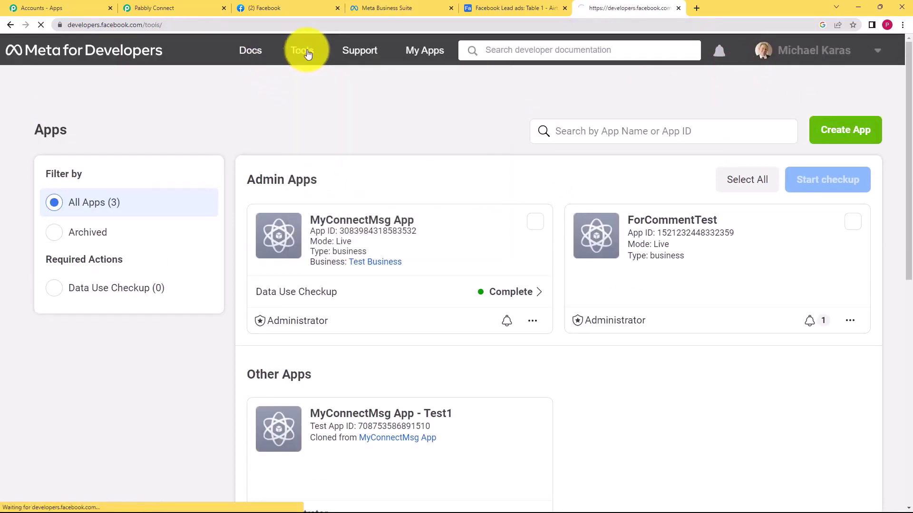
scroll(244, 285, down, 4)
scroll(245, 288, down, 3)
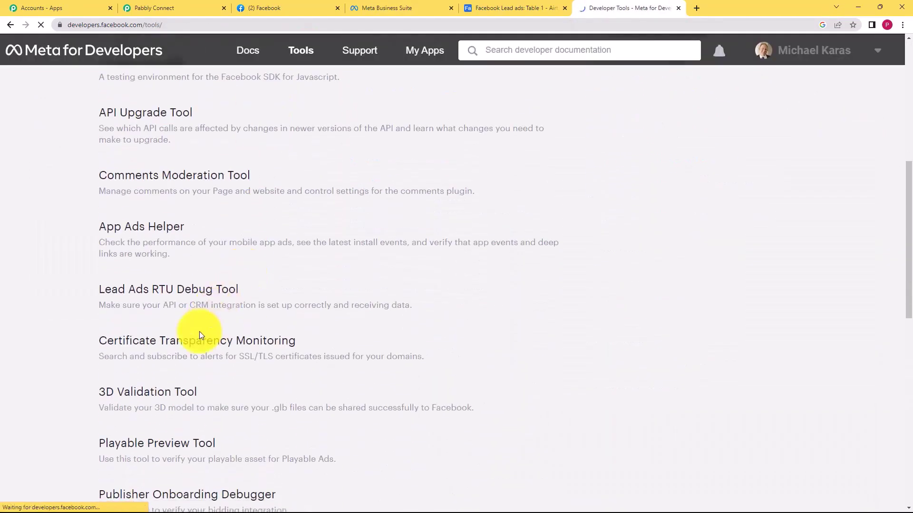
Open the Lead Ads RTU Debug Tool with page The Salon and form The Salon Query Destination.
click(177, 293)
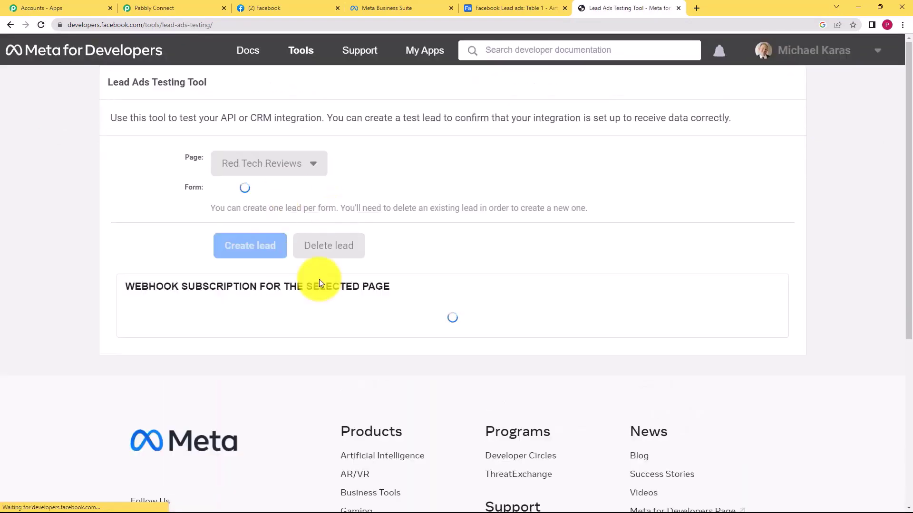
click(296, 167)
scroll(327, 281, down, 10)
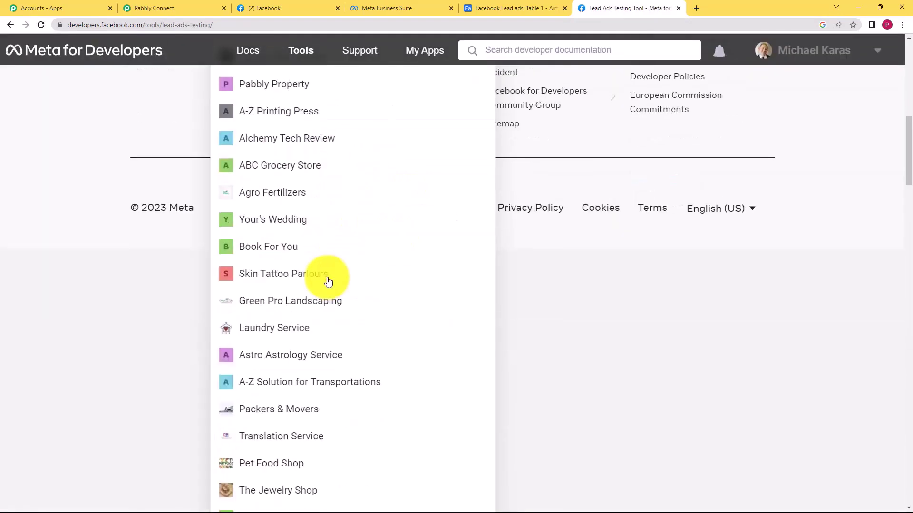
scroll(328, 282, down, 15)
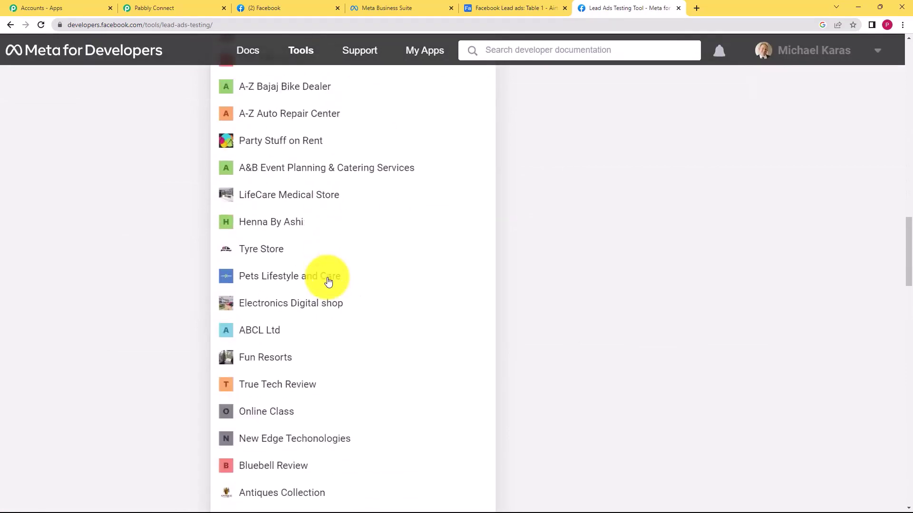
scroll(328, 282, down, 18)
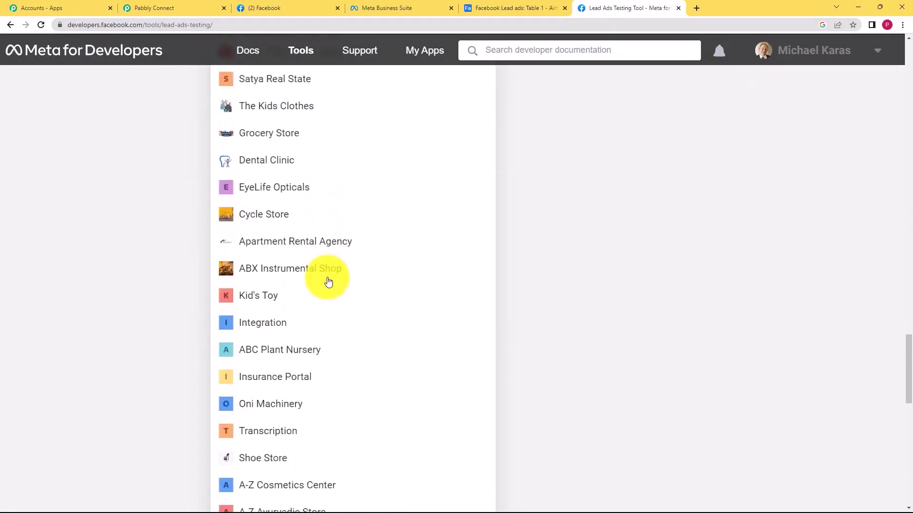
scroll(328, 281, down, 7)
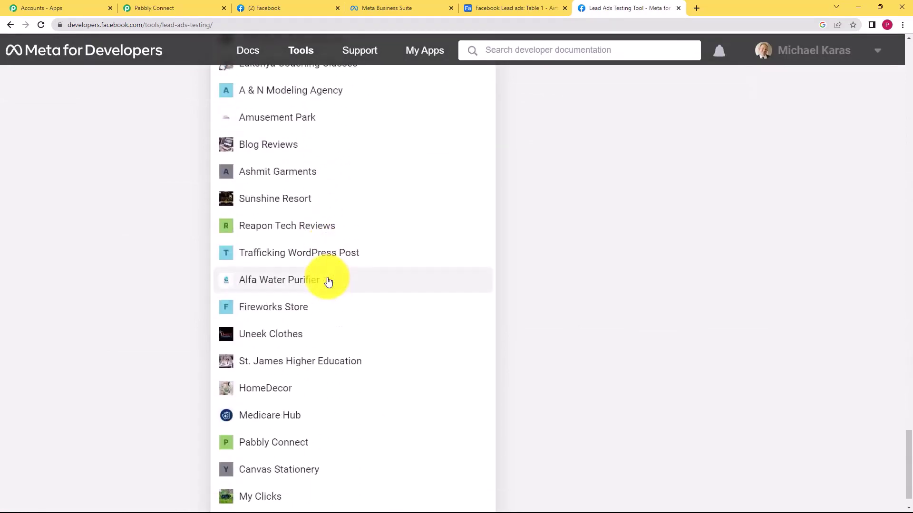
scroll(328, 281, up, 10)
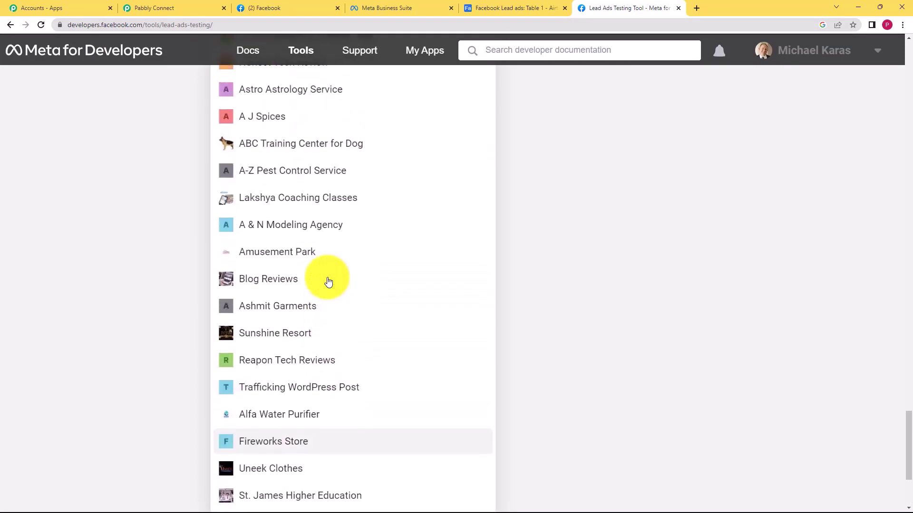
scroll(328, 281, up, 11)
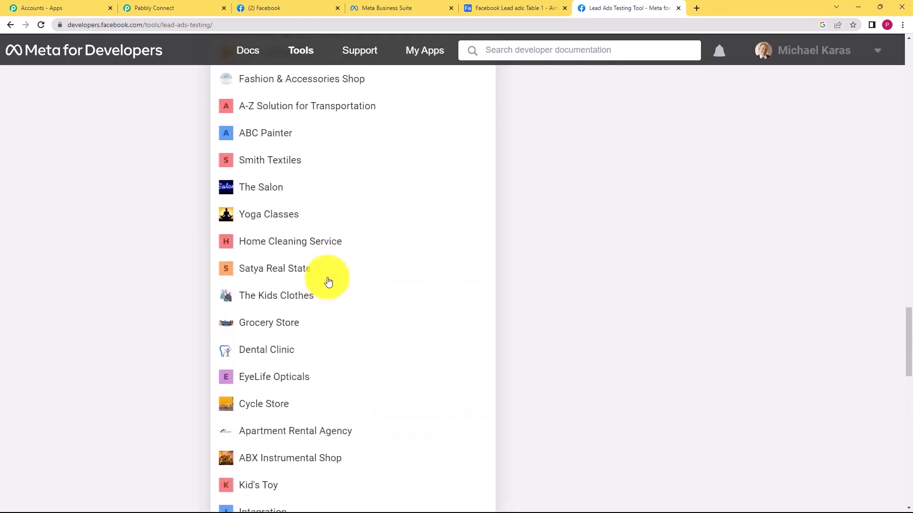
click(278, 347)
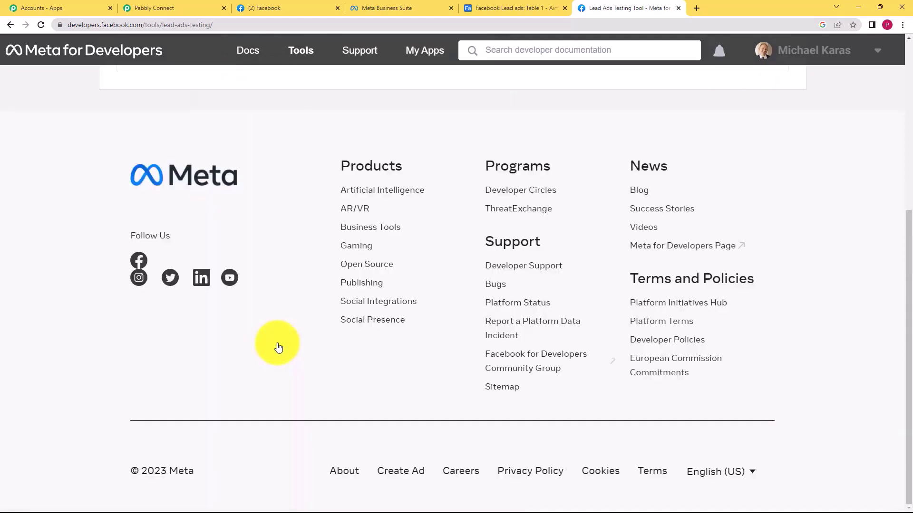
scroll(292, 275, up, 5)
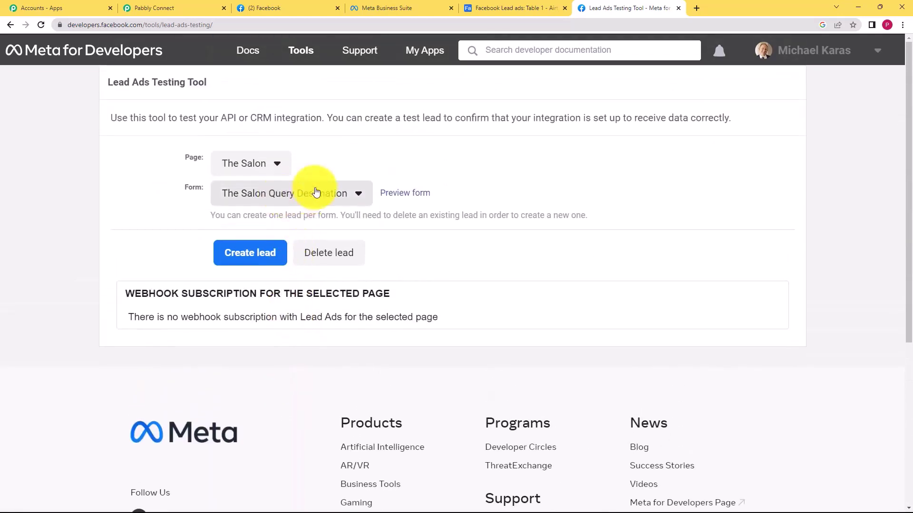
click(266, 197)
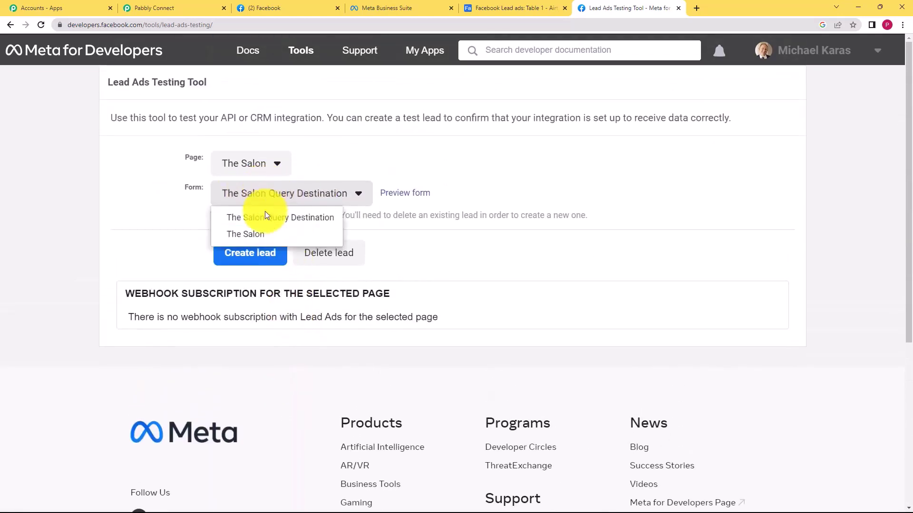
click(275, 215)
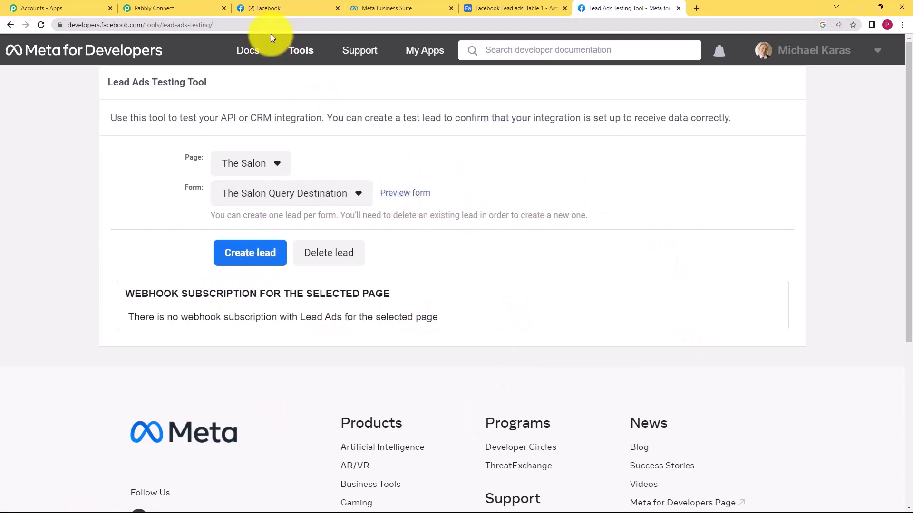
Search for and select The Salon as the Pabbly trigger's Facebook page.
click(183, 8)
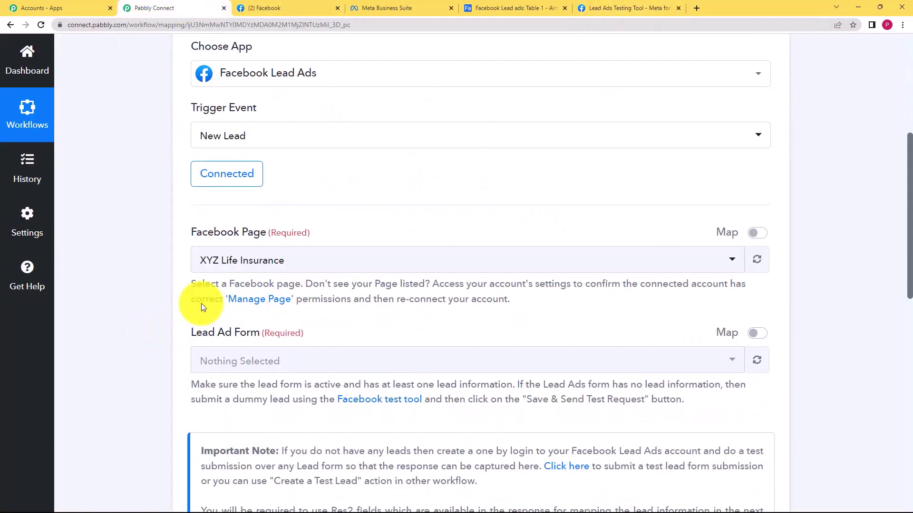
click(254, 268)
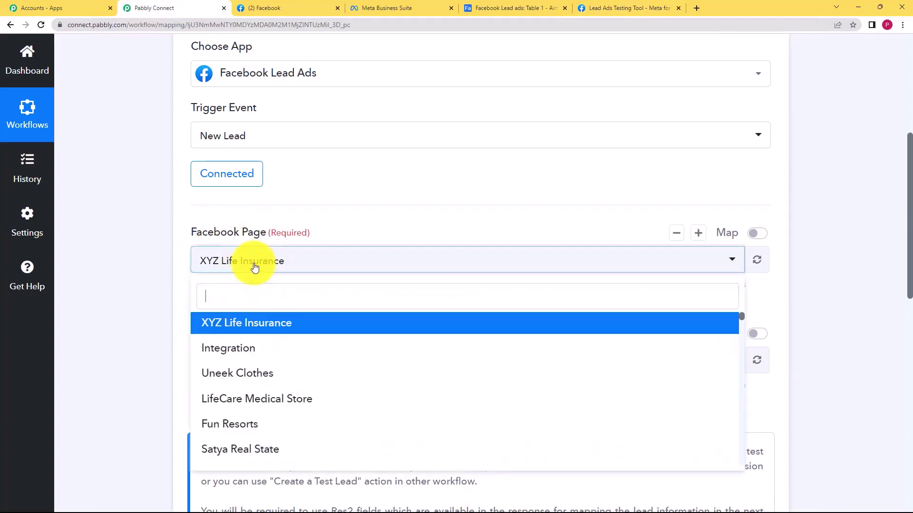
text(the salo)
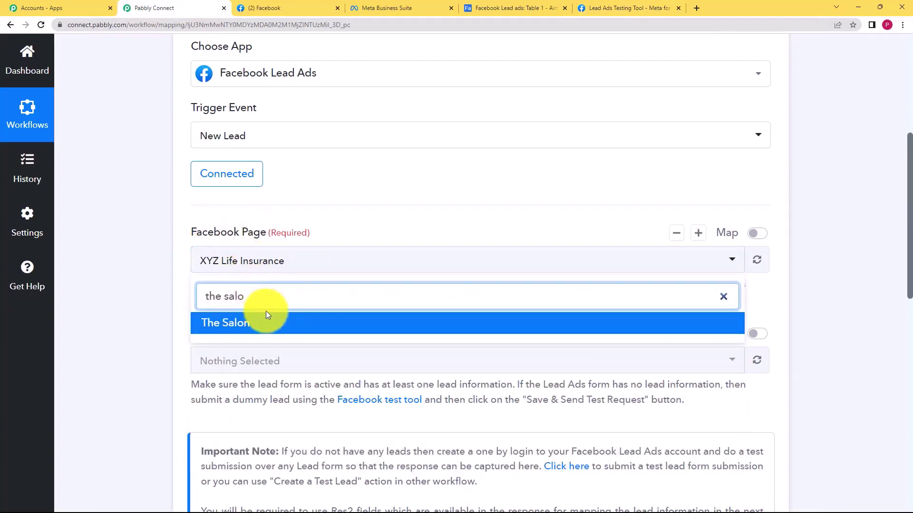
click(266, 316)
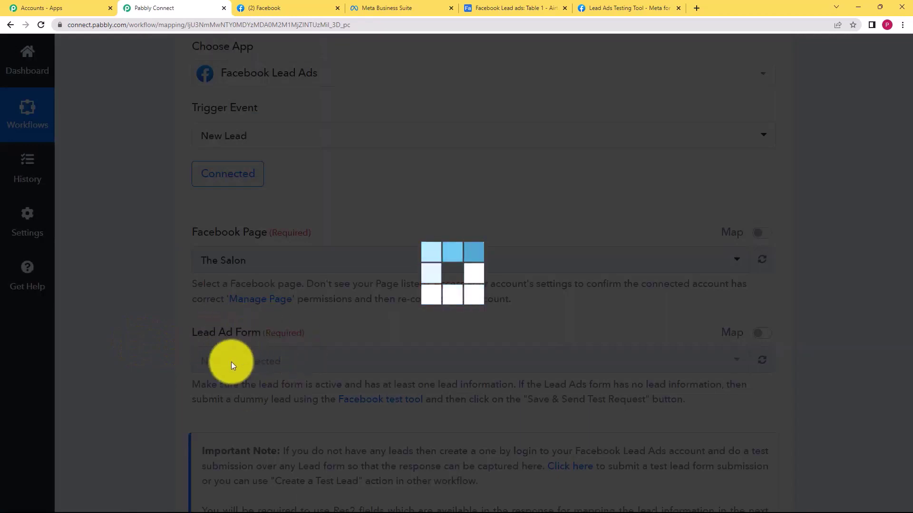
scroll(149, 366, down, 3)
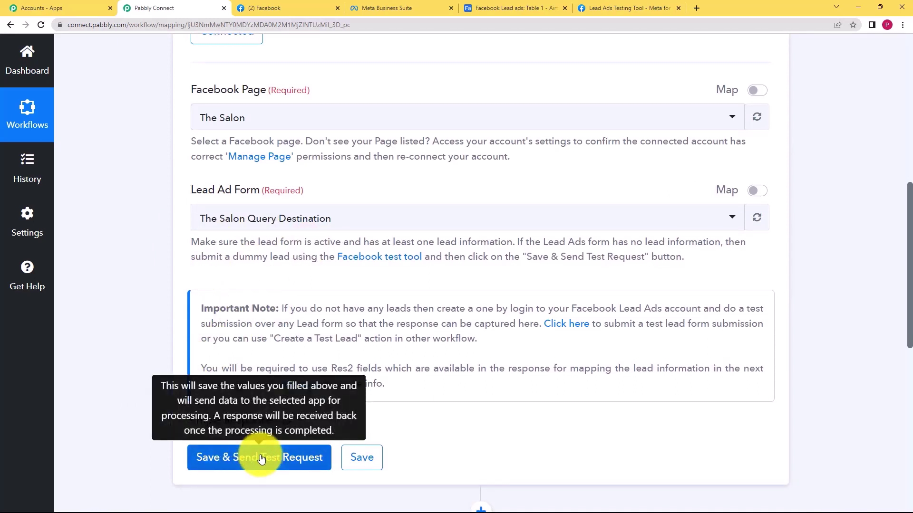
Save and send a test request, then preview The Salon Query Destination form in the testing tool.
key(ctrl+9)
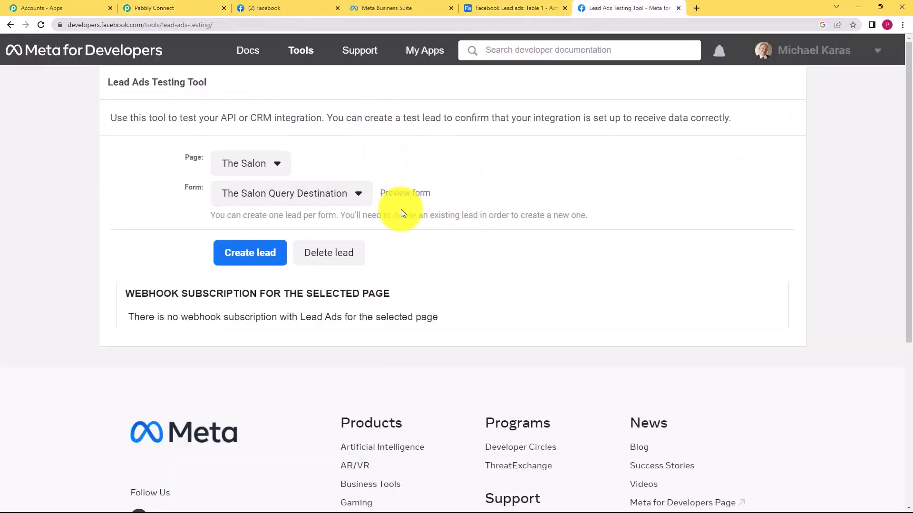
key(ctrl+2)
click(223, 454)
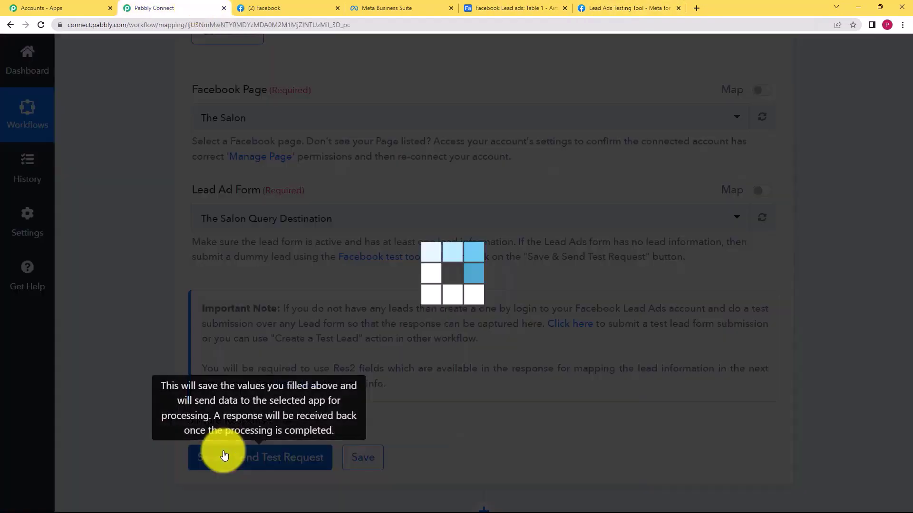
click(604, 5)
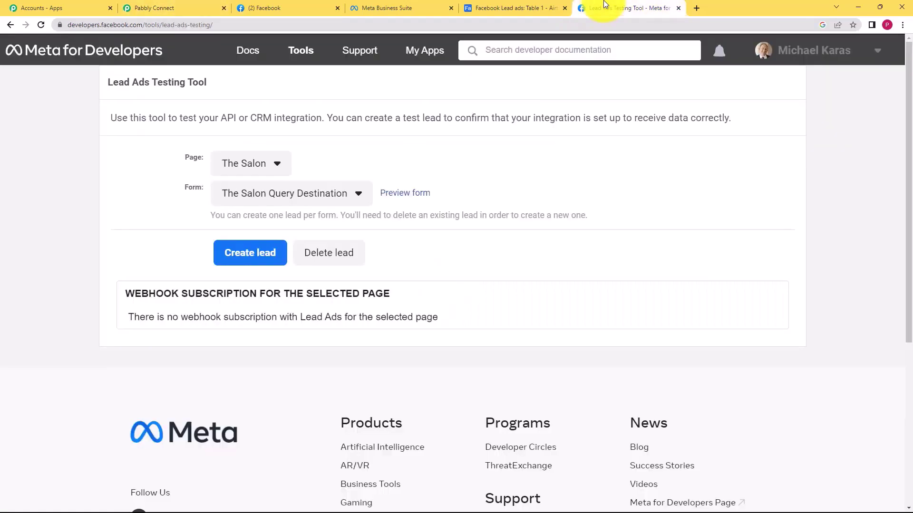
click(400, 198)
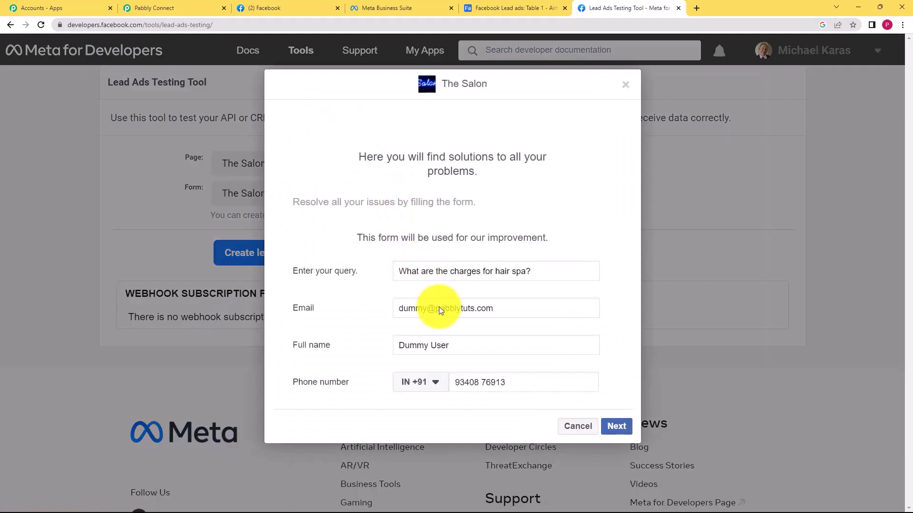
Replace the test form's e-mail, full name and phone number with a new contact's details.
drag(494, 307, 390, 315)
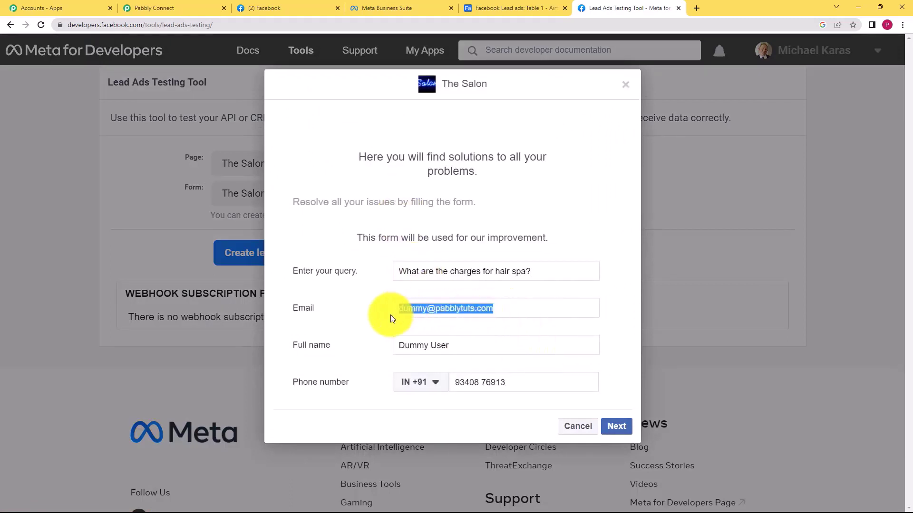
triple_click(458, 345)
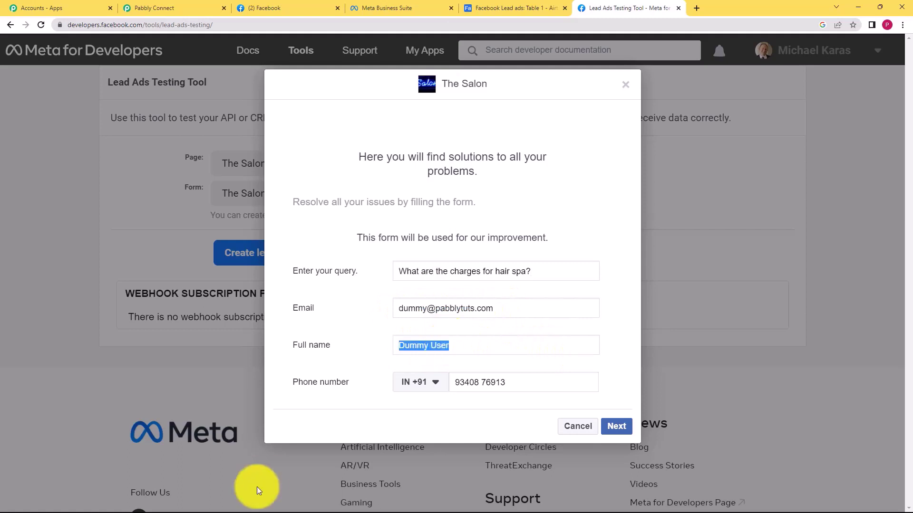
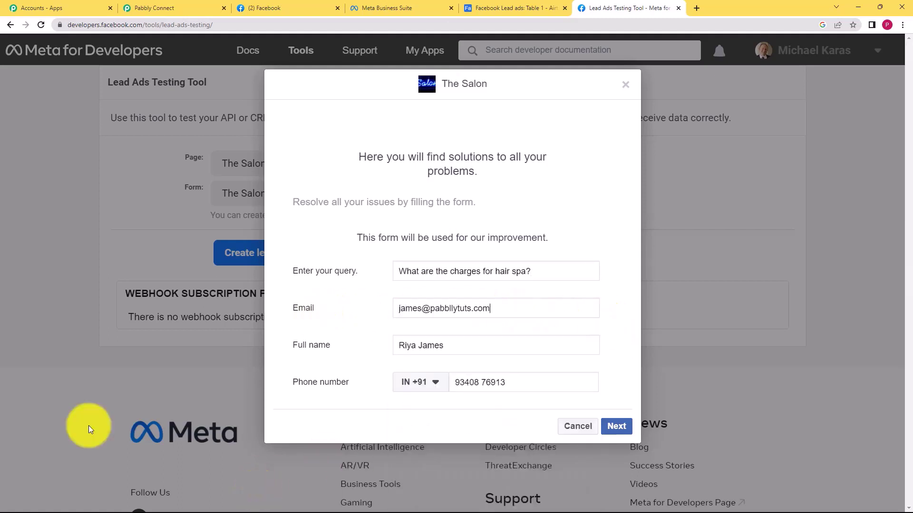
drag(530, 381, 391, 399)
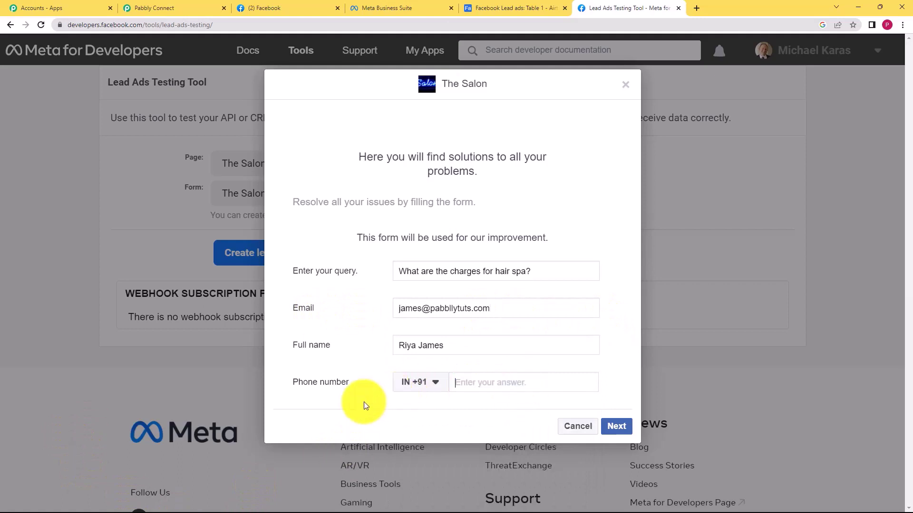
text(91111 10110)
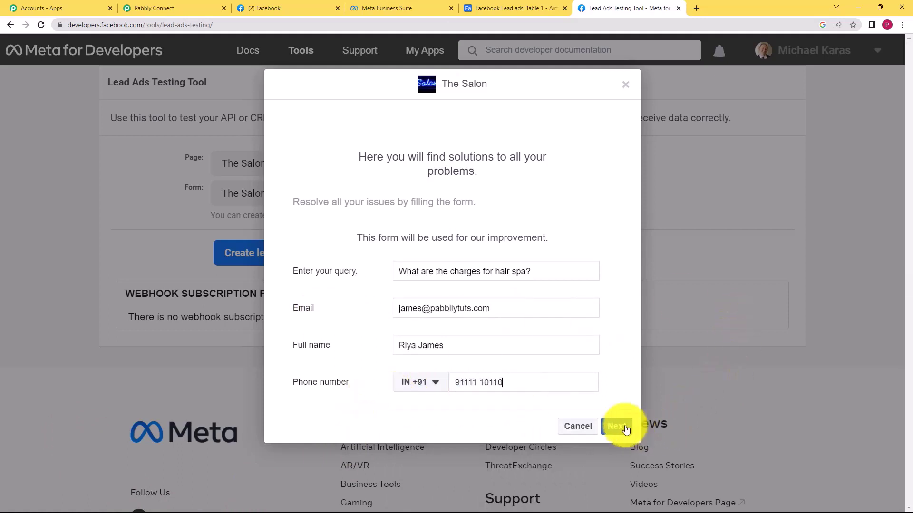
Submit the test lead and close the submission confirmation.
click(619, 426)
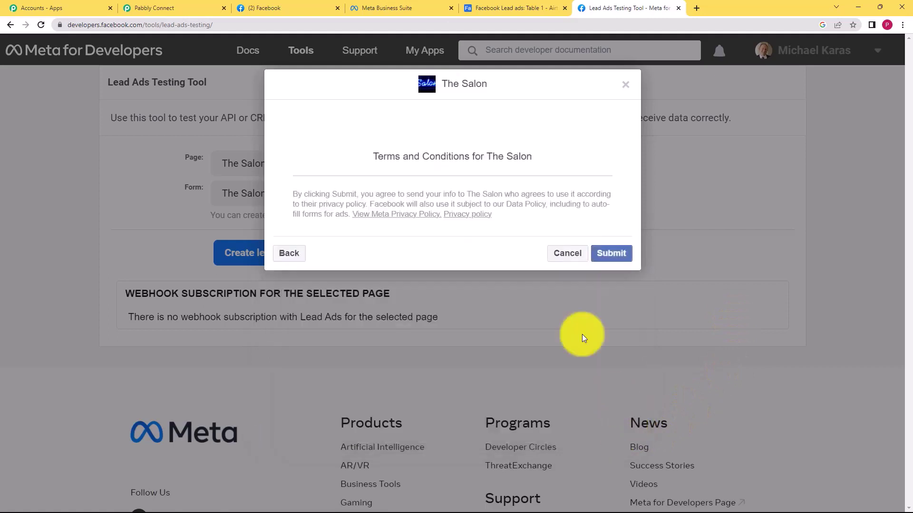
click(628, 253)
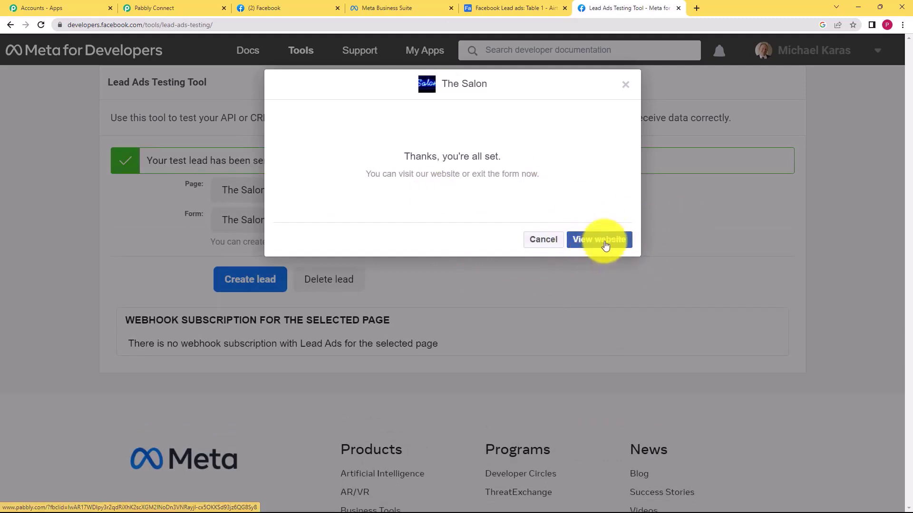
click(557, 242)
click(193, 7)
Review the captured test lead's email, name and phone number in the trigger response.
scroll(133, 306, down, 5)
scroll(132, 306, up, 5)
scroll(133, 305, up, 2)
scroll(133, 305, down, 9)
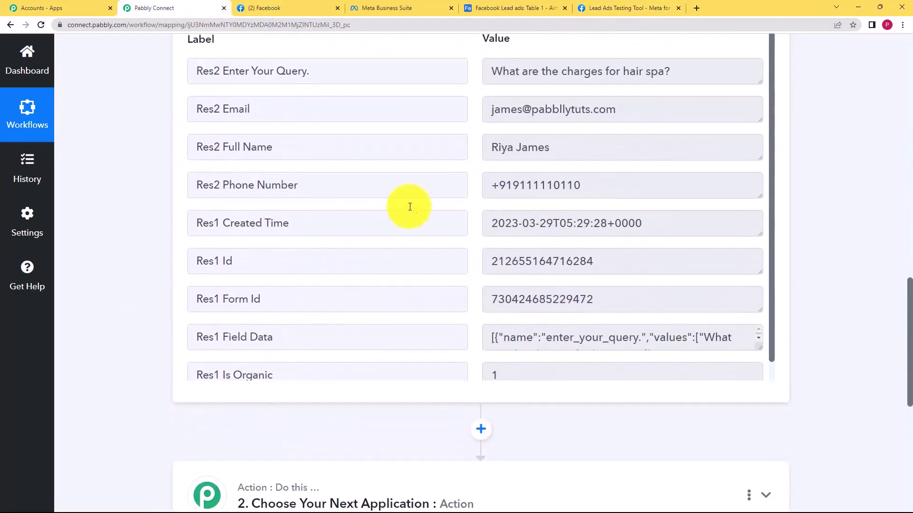
scroll(410, 207, up, 2)
drag(671, 166, 387, 176)
drag(491, 204, 437, 255)
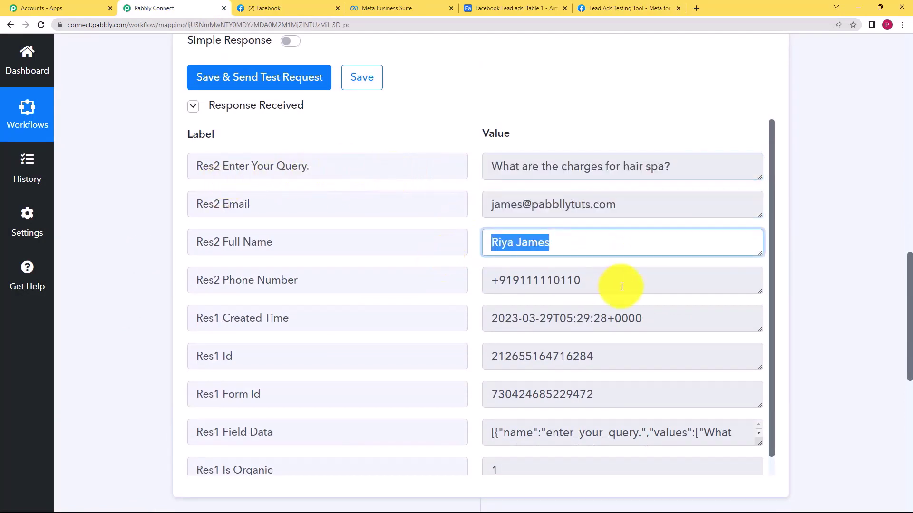
drag(622, 286, 383, 312)
Save the Facebook Lead Ads trigger and collapse its step.
click(349, 88)
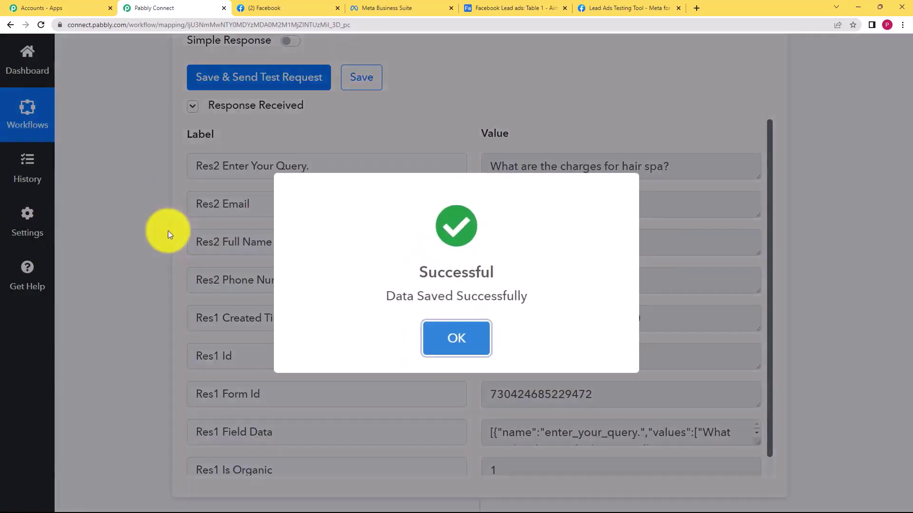
scroll(142, 237, up, 15)
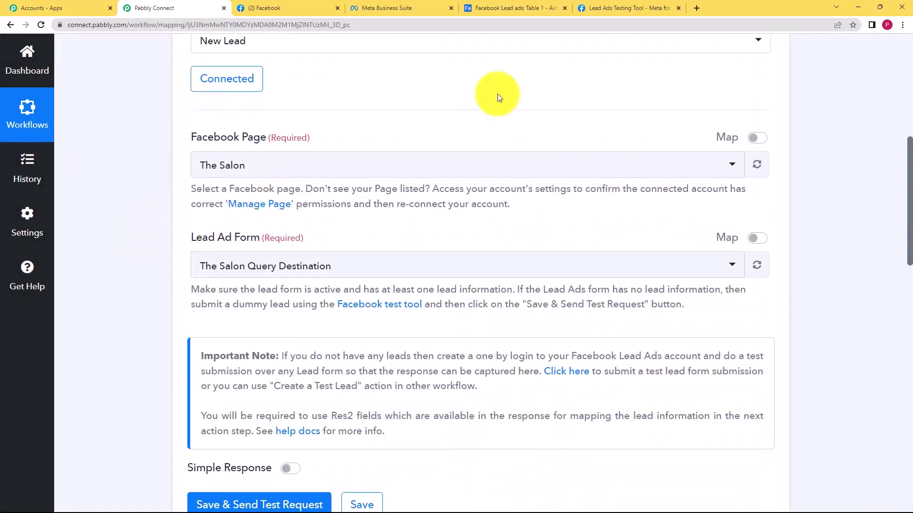
click(489, 103)
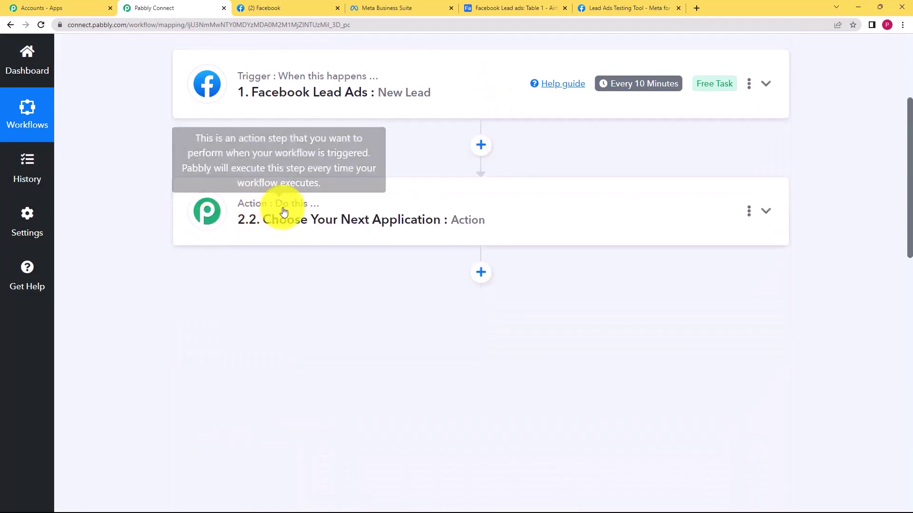
Choose Airtable as the action app with the Create Record action event.
click(281, 204)
click(324, 296)
text(airtab)
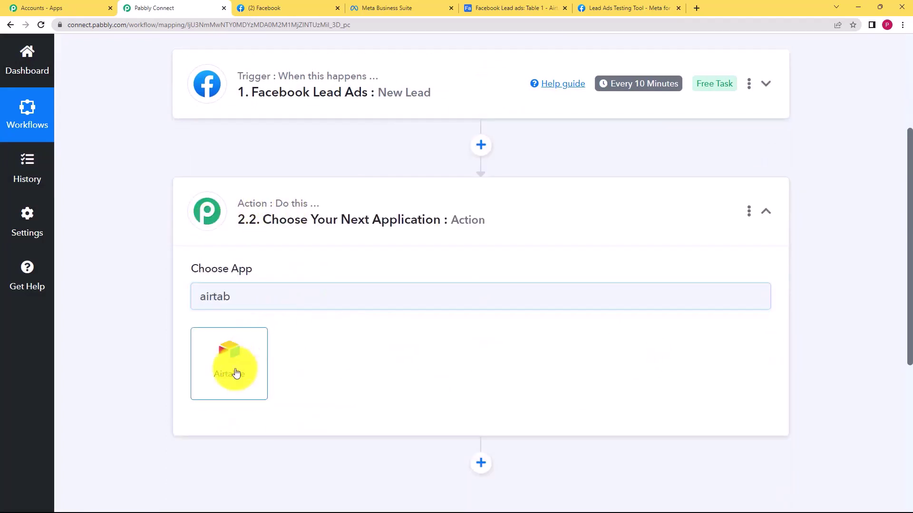
click(233, 370)
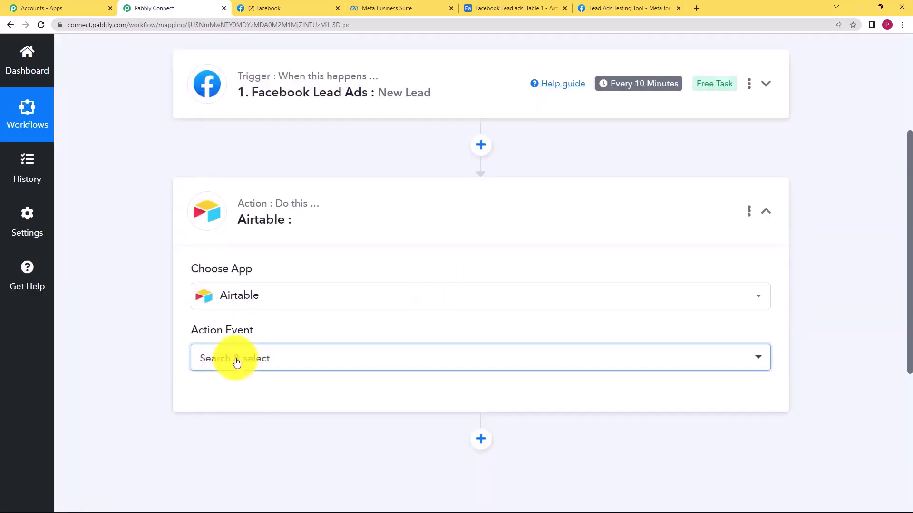
click(234, 360)
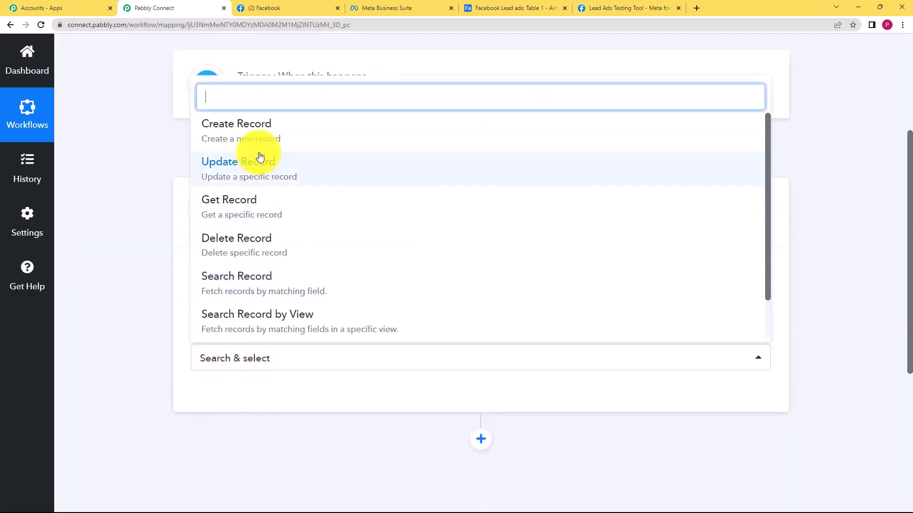
click(262, 138)
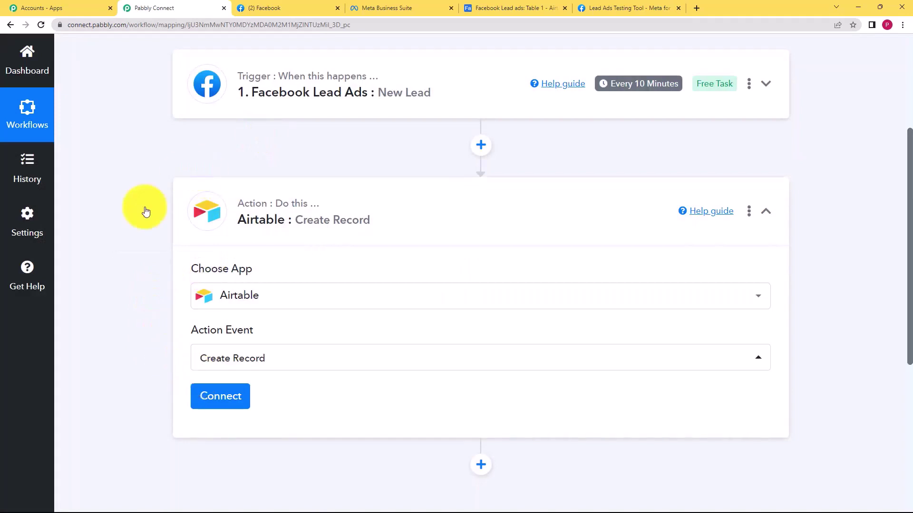
Check the existing record in the Airtable lead table against the workflow.
click(548, 5)
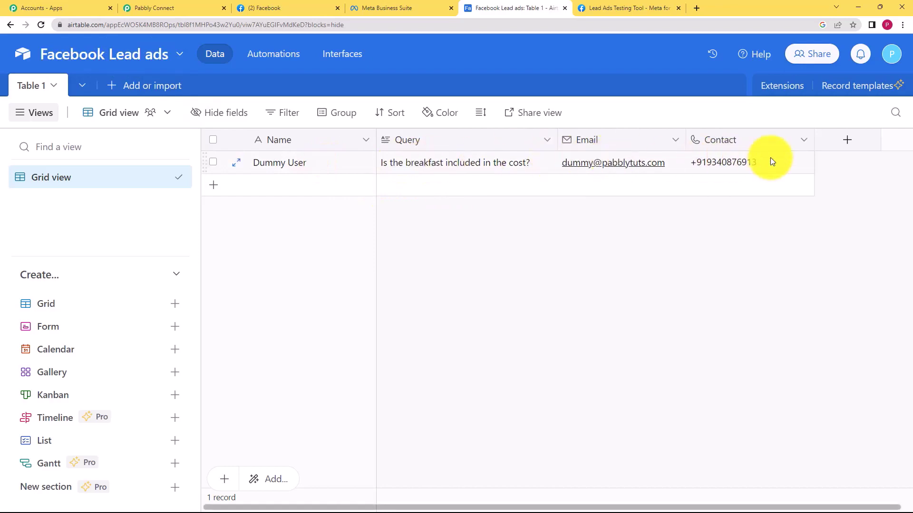
click(202, 8)
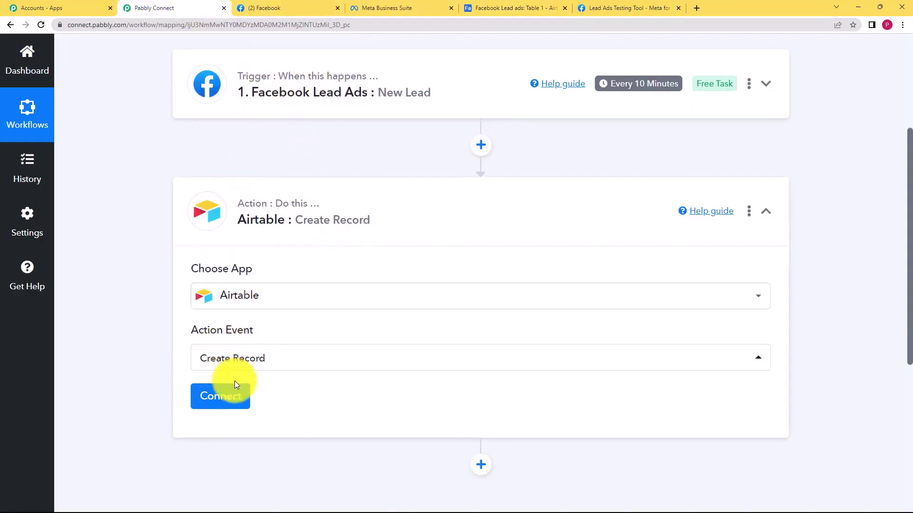
click(490, 8)
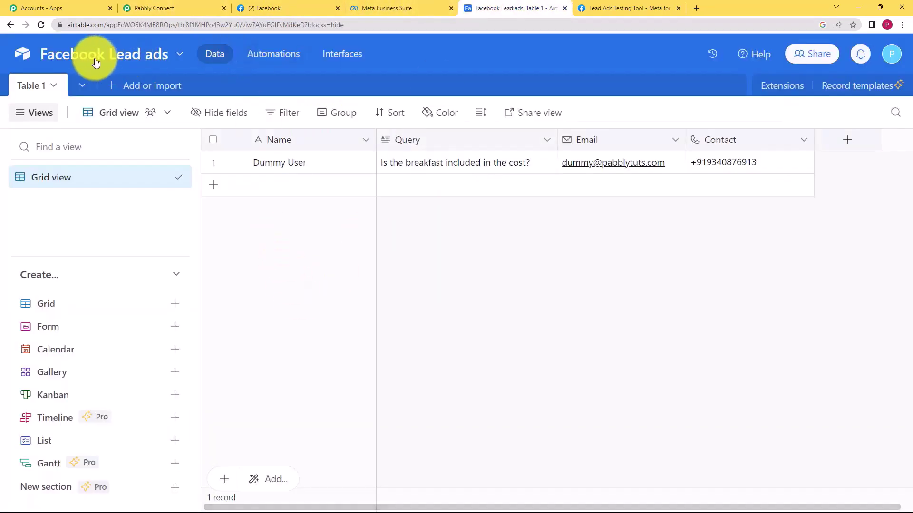
click(208, 5)
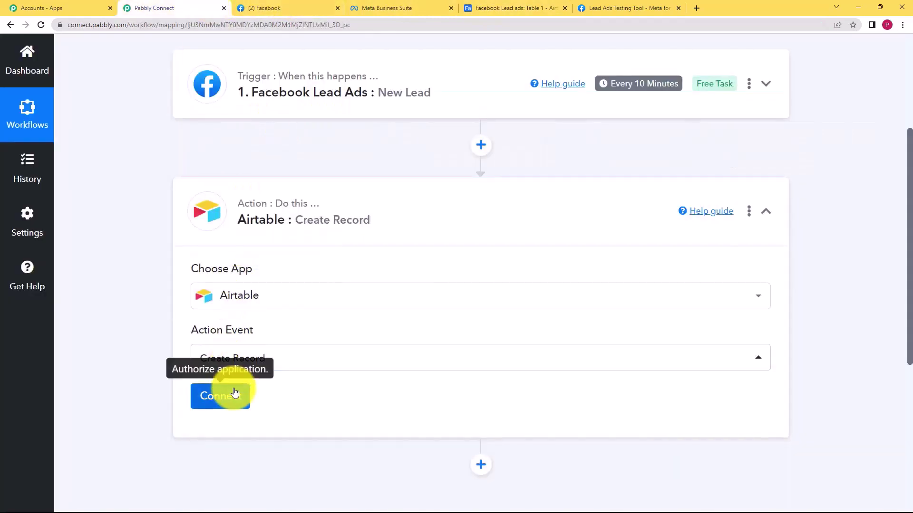
Add a new Airtable connection and go to Airtable's Developer Hub for a personal access token.
click(230, 392)
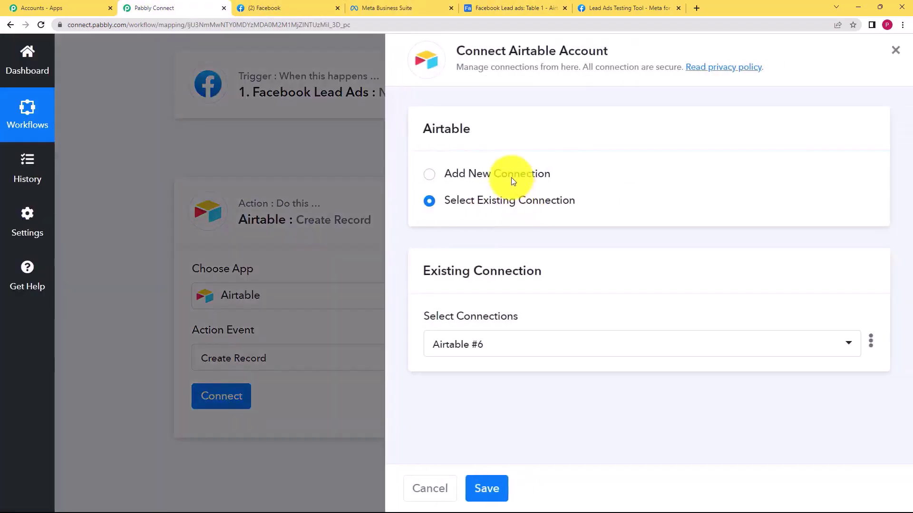
click(512, 177)
click(523, 321)
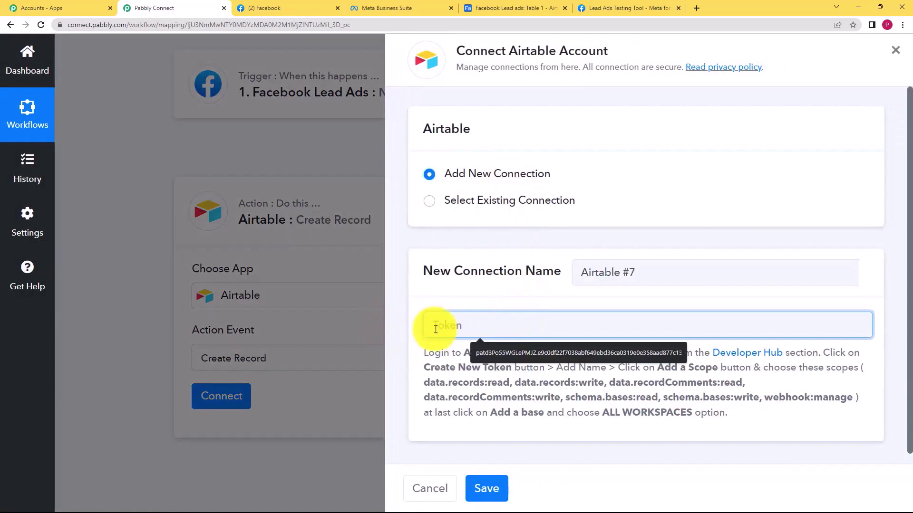
click(656, 306)
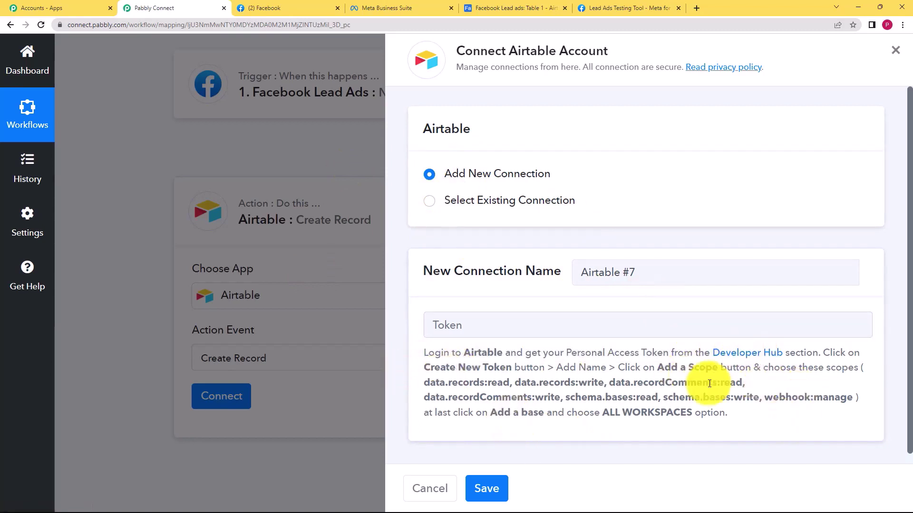
click(748, 354)
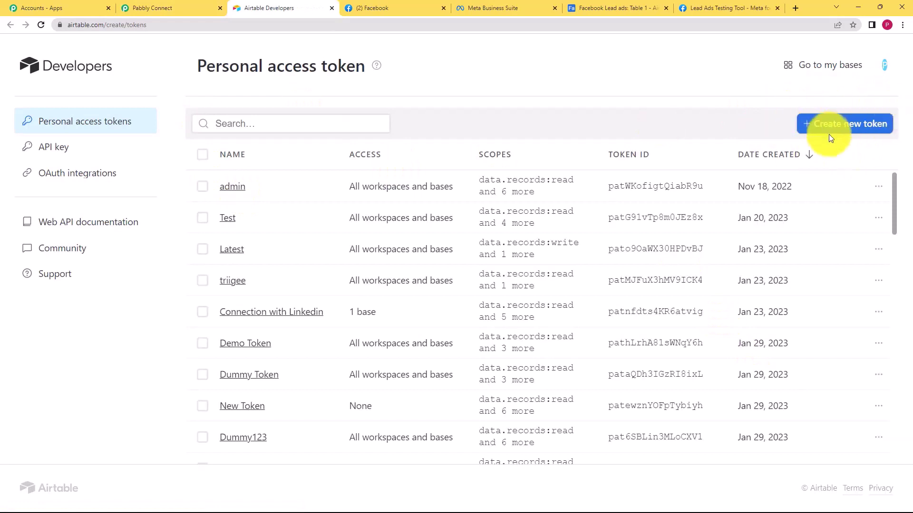
Start a new personal access token and check which scopes the Pabbly connection requires.
click(836, 129)
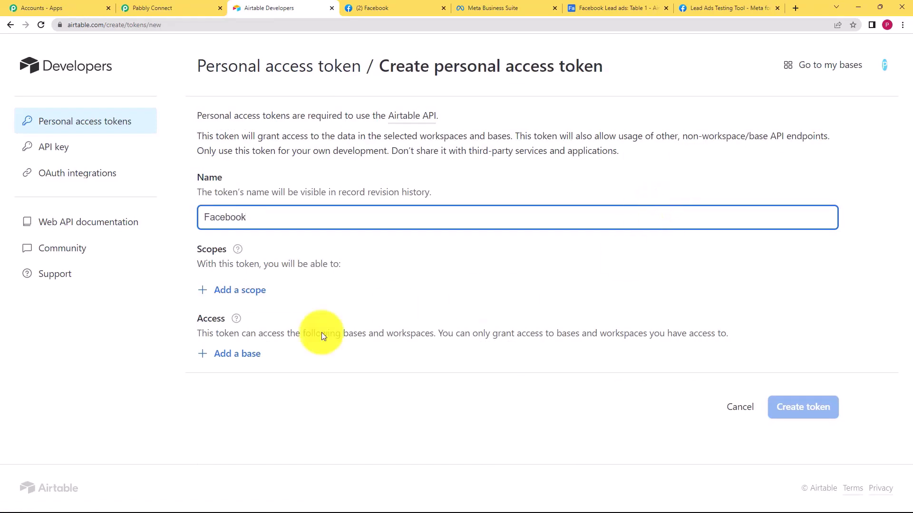
click(268, 298)
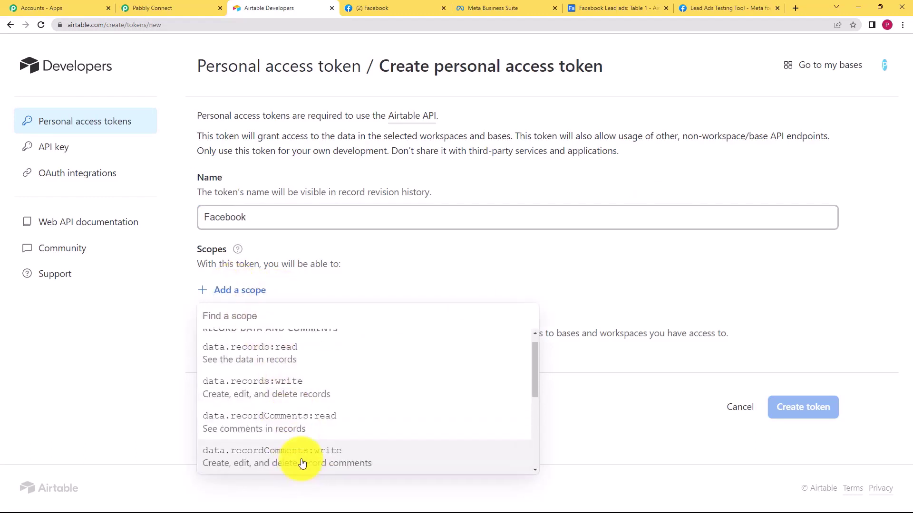
click(171, 7)
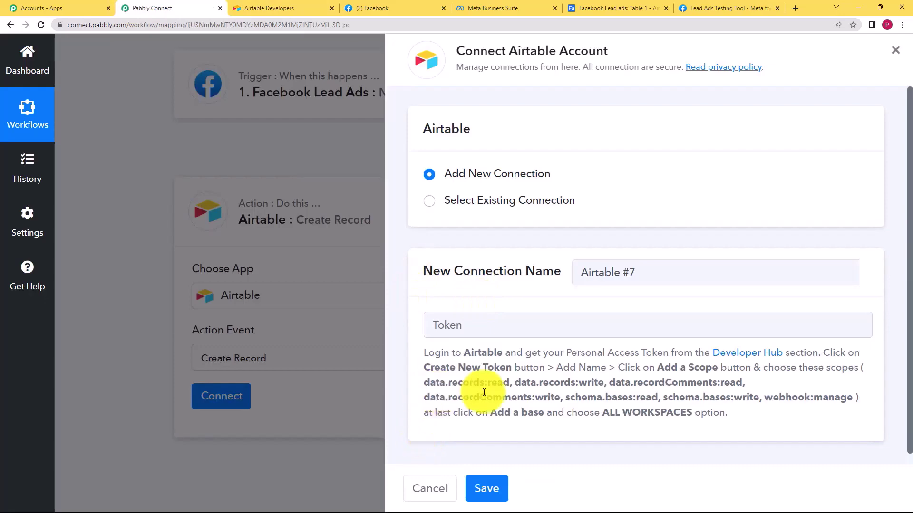
click(260, 5)
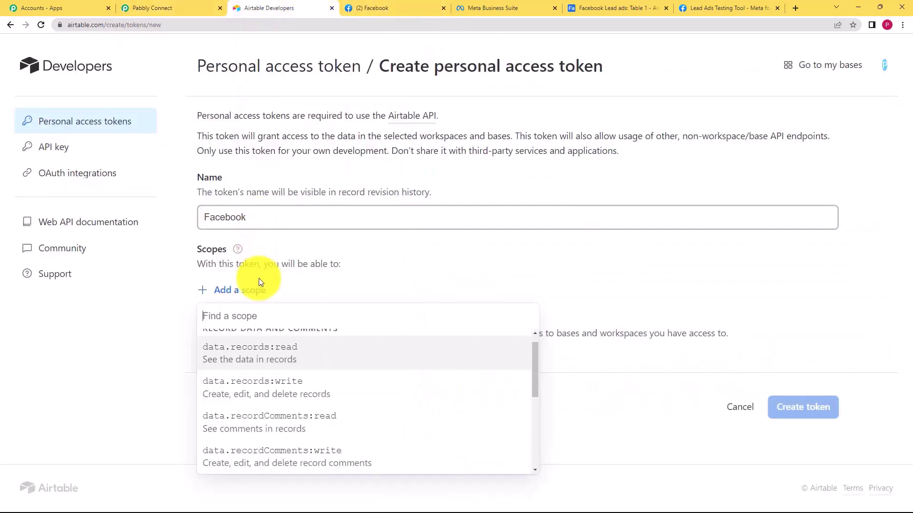
Add the data.records, data.recordComments and schema.bases read/write scopes plus webhook:manage.
click(269, 361)
click(238, 323)
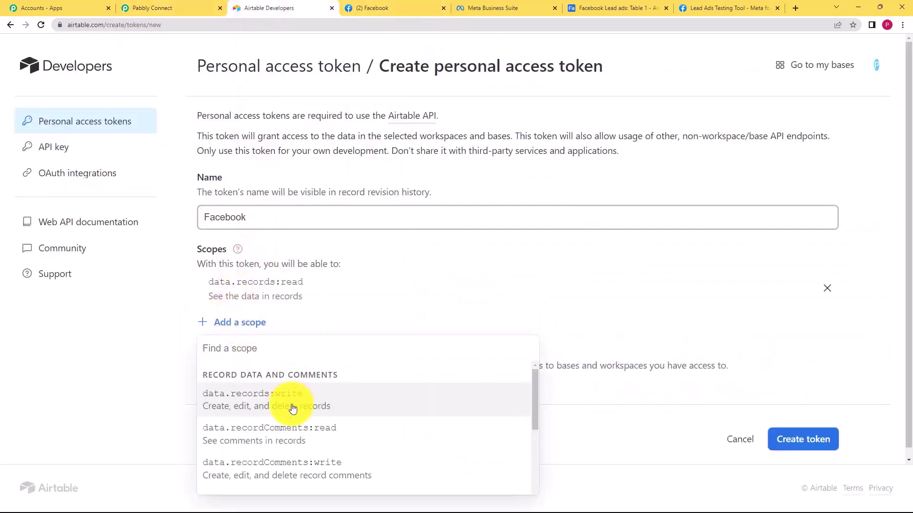
click(295, 408)
click(240, 353)
scroll(269, 240, down, 3)
scroll(269, 232, up, 1)
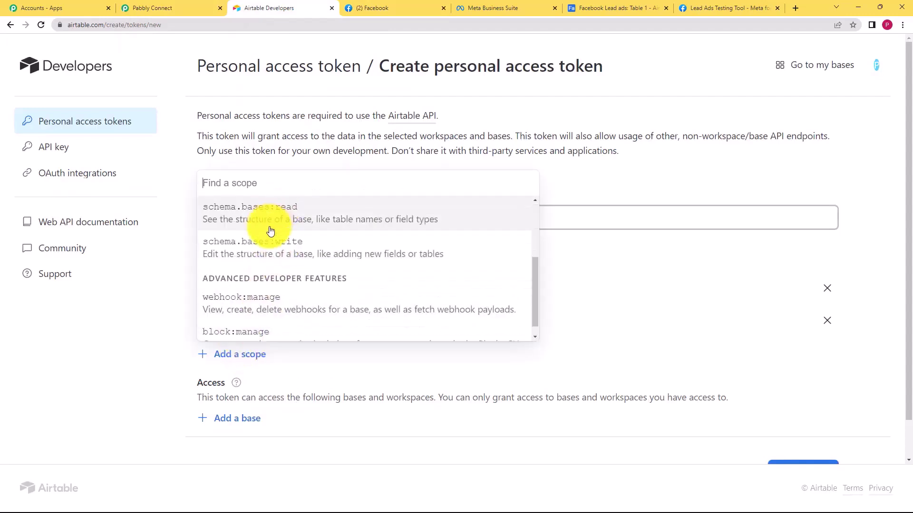
click(265, 235)
click(248, 388)
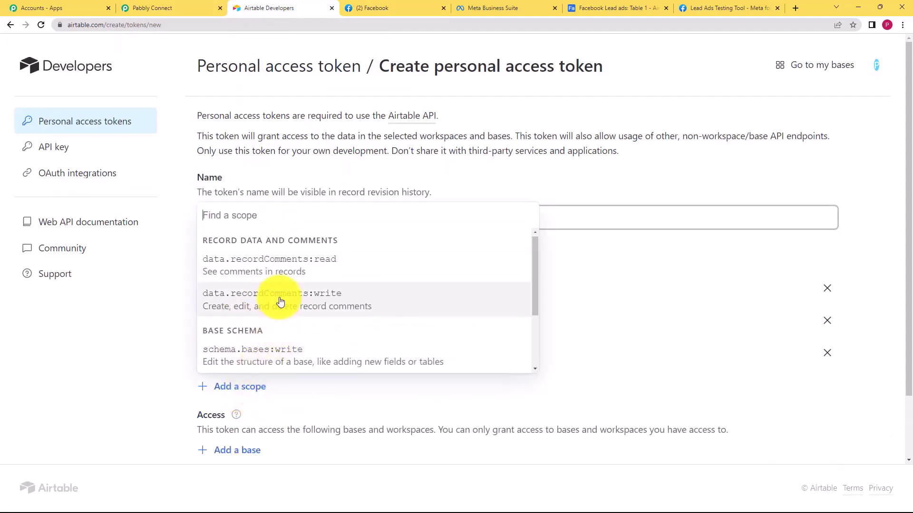
click(278, 299)
click(250, 421)
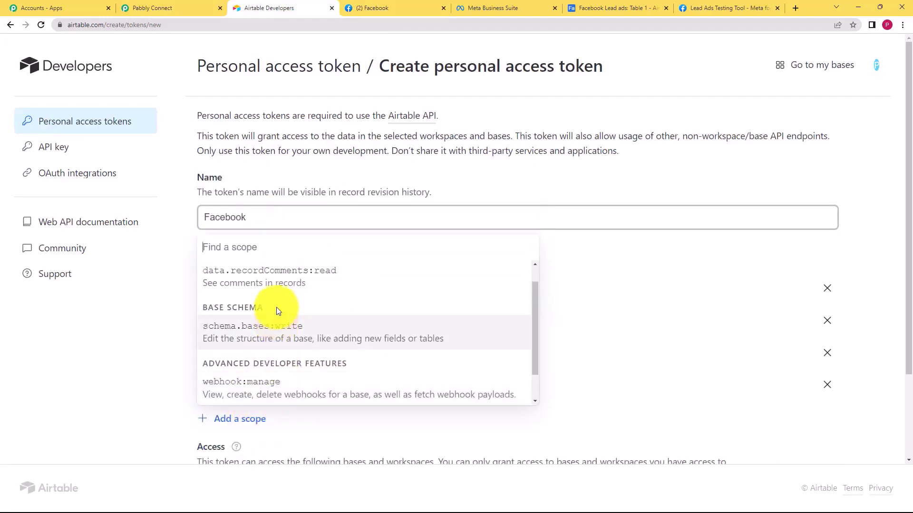
click(277, 265)
click(258, 458)
click(267, 333)
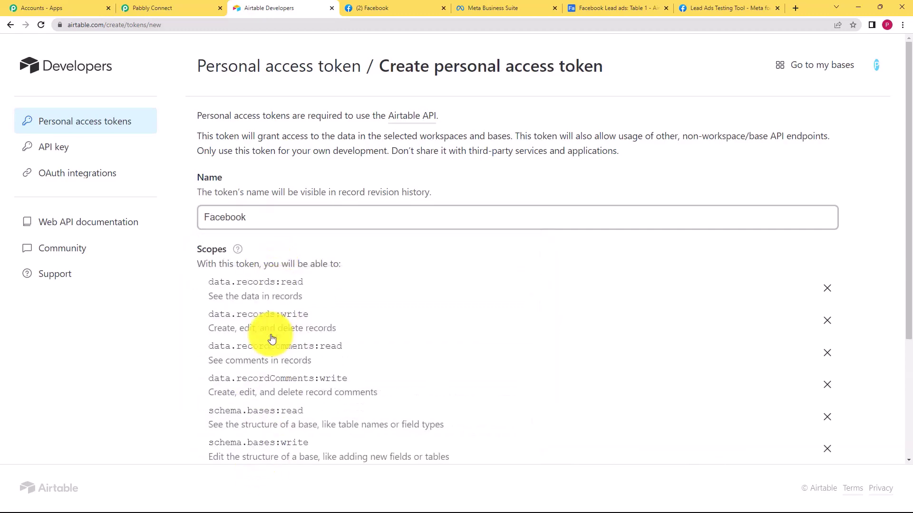
scroll(252, 447, down, 3)
click(256, 314)
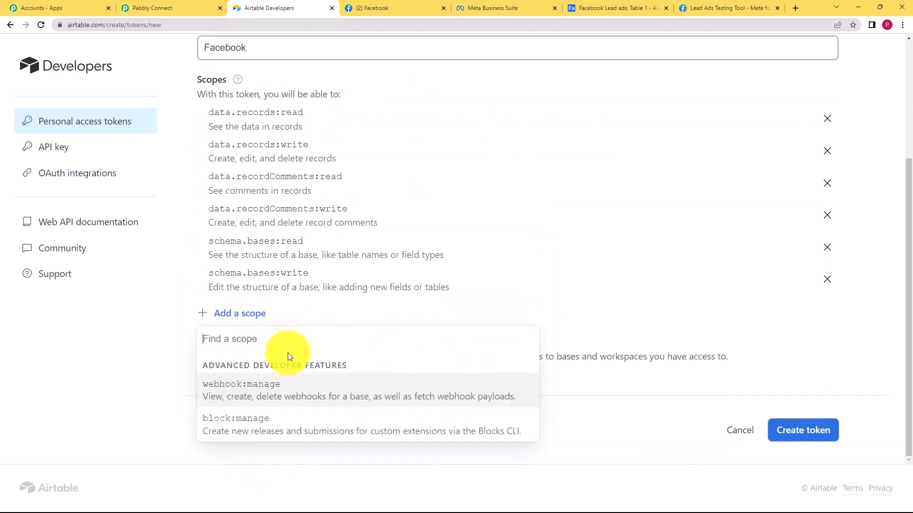
click(280, 395)
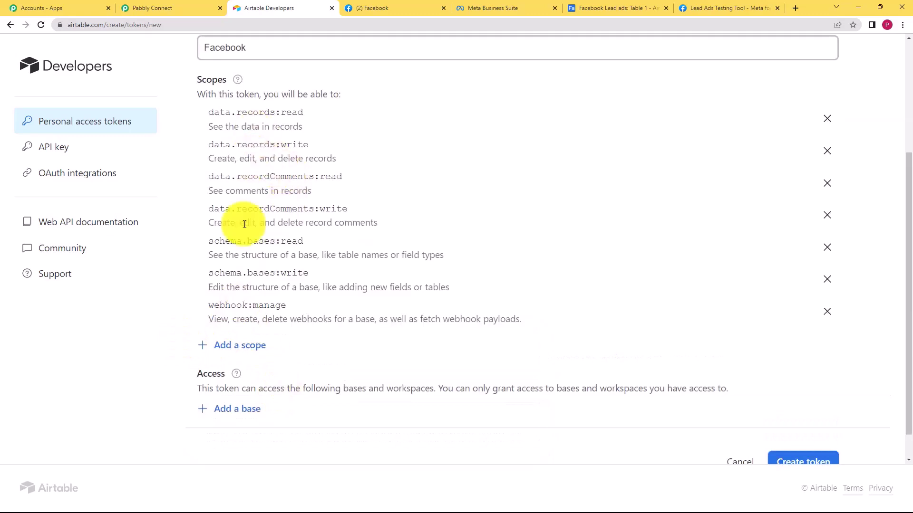
Grant the token access to all workspaces, create it and copy it.
click(232, 409)
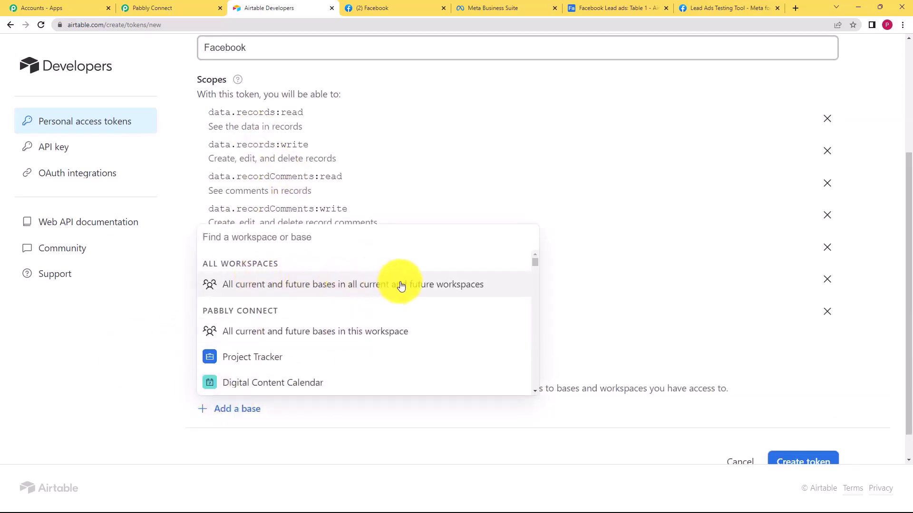
click(464, 285)
scroll(257, 336, down, 3)
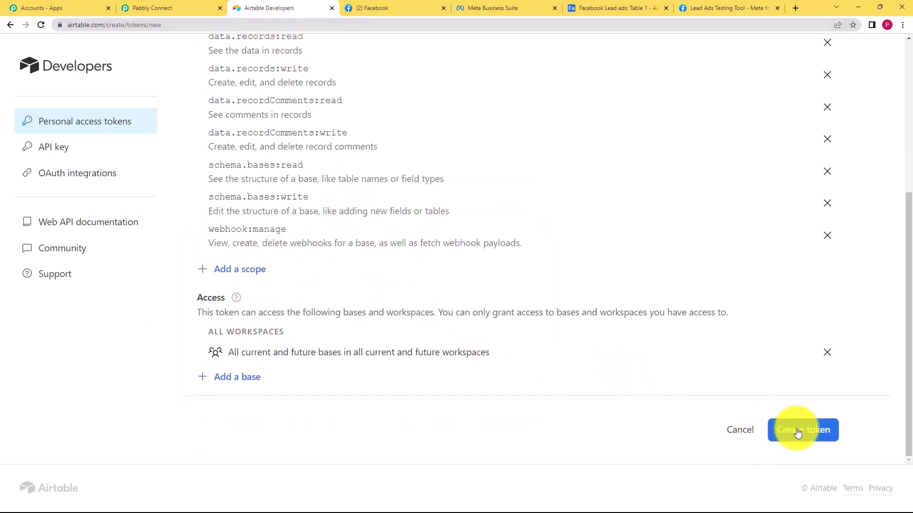
click(797, 431)
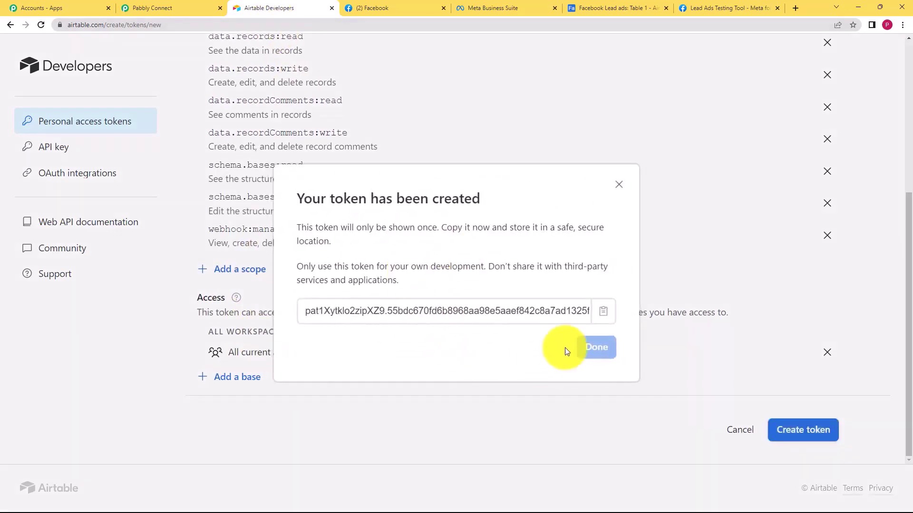
click(605, 317)
Paste the Airtable token into the connection's Token field and save the connection.
click(171, 8)
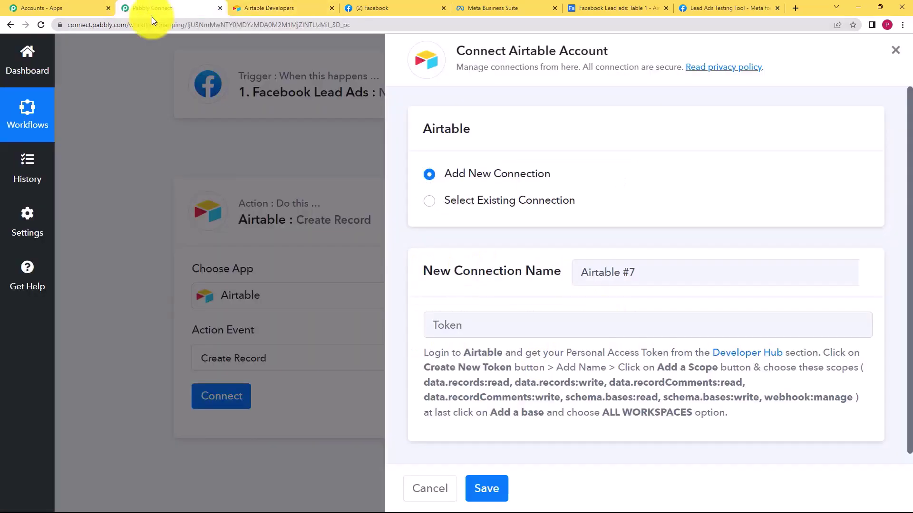
click(477, 316)
key(ctrl+v)
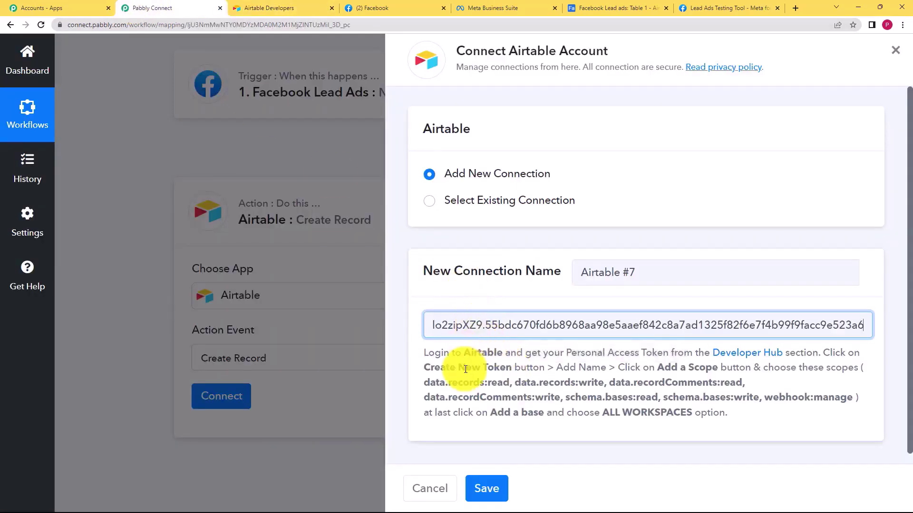
click(504, 478)
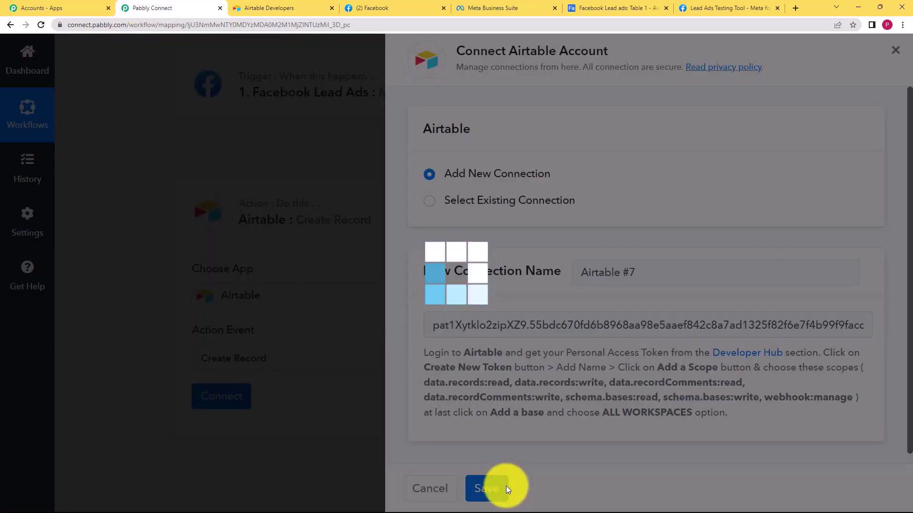
Select the Facebook Lead ads base and check its table in Airtable.
scroll(231, 338, down, 5)
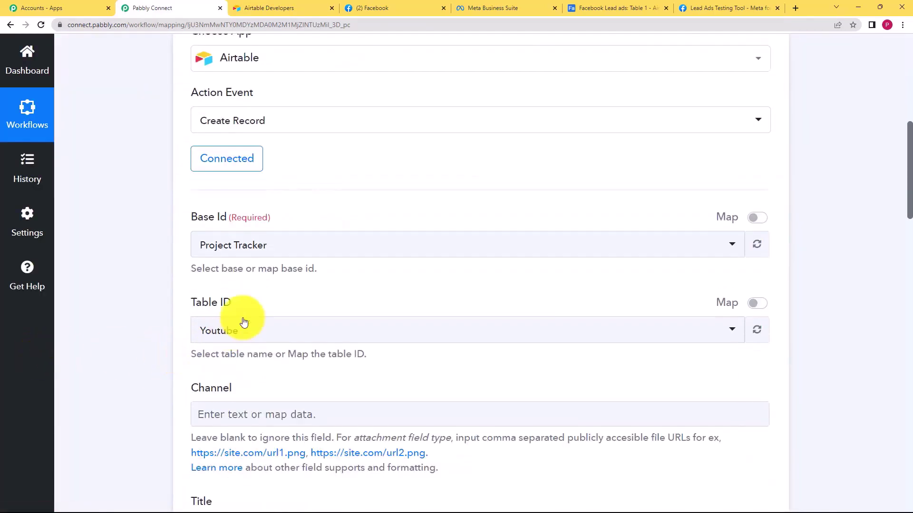
click(255, 241)
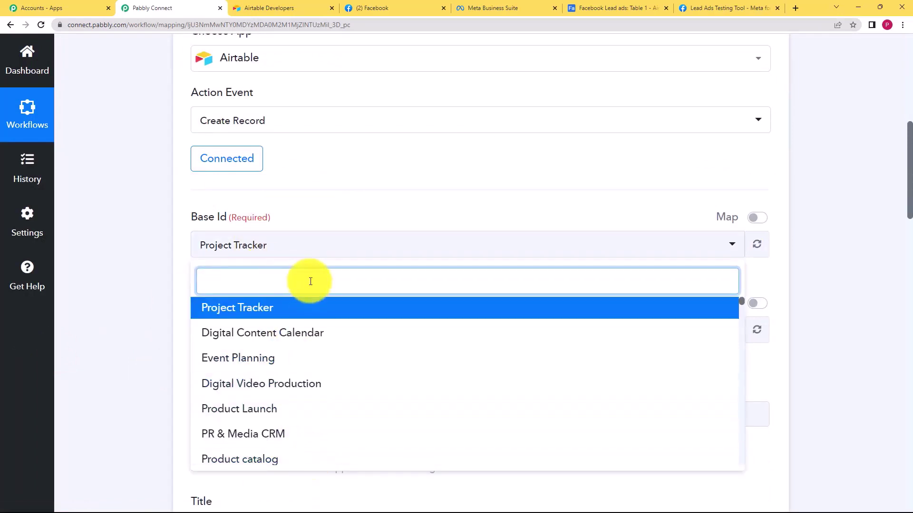
text(facebook)
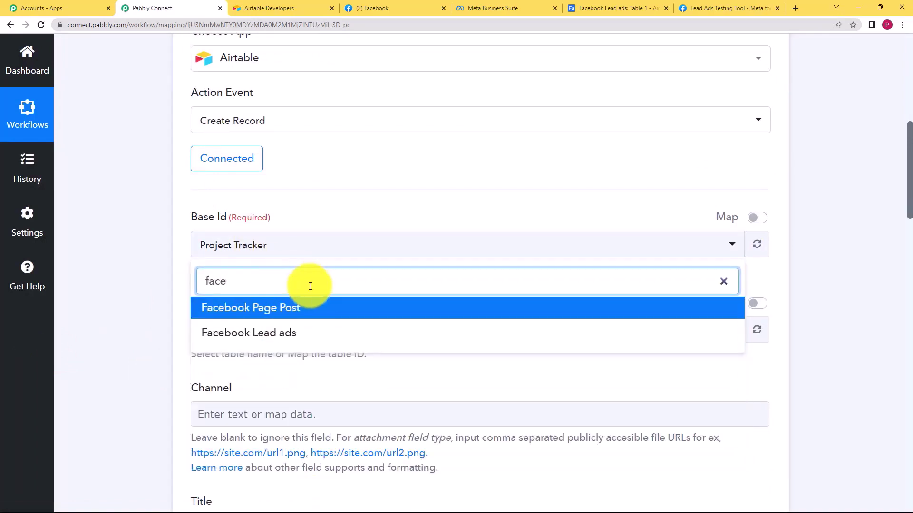
click(304, 335)
click(632, 5)
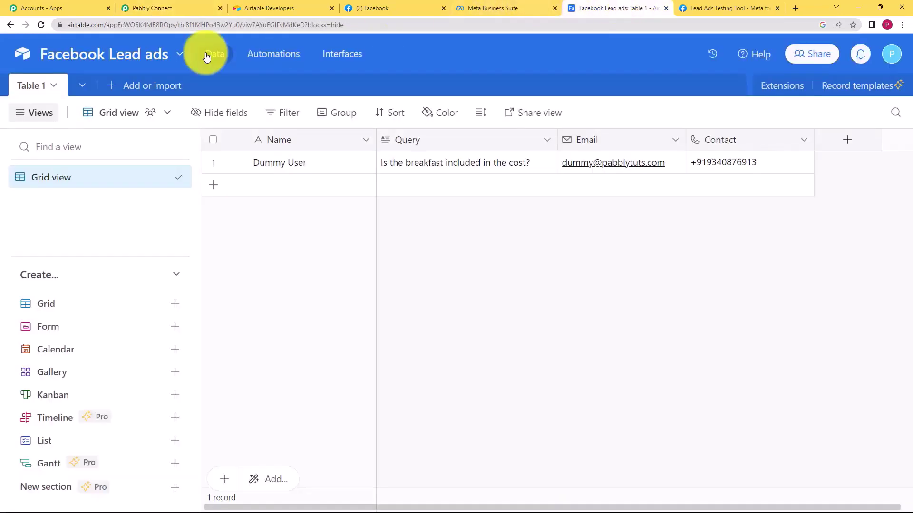
click(147, 6)
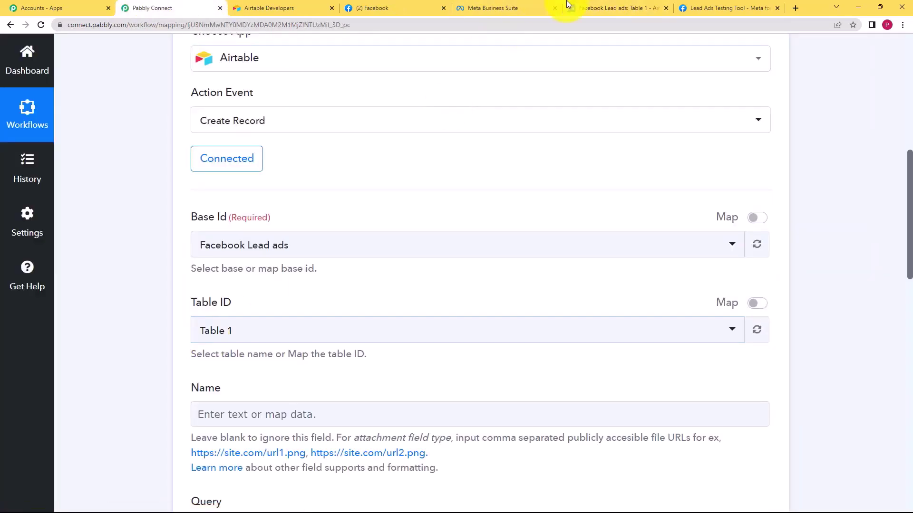
click(613, 8)
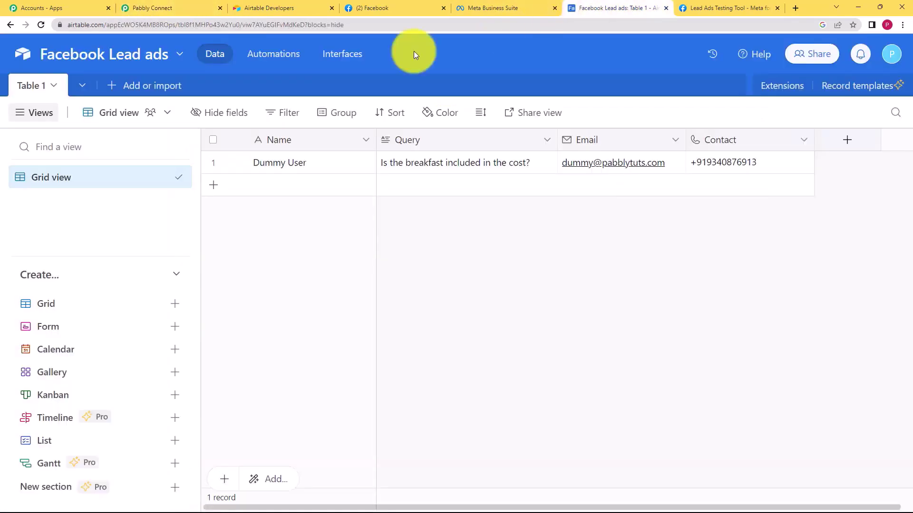
click(179, 6)
Compare the Name, Query, Email and Contact form fields with the Airtable table columns.
scroll(153, 387, down, 3)
click(243, 275)
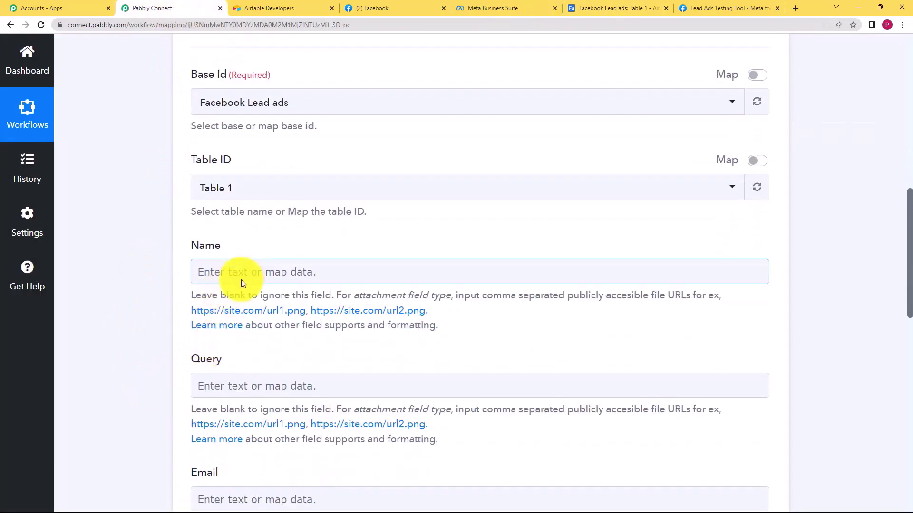
scroll(210, 432, down, 5)
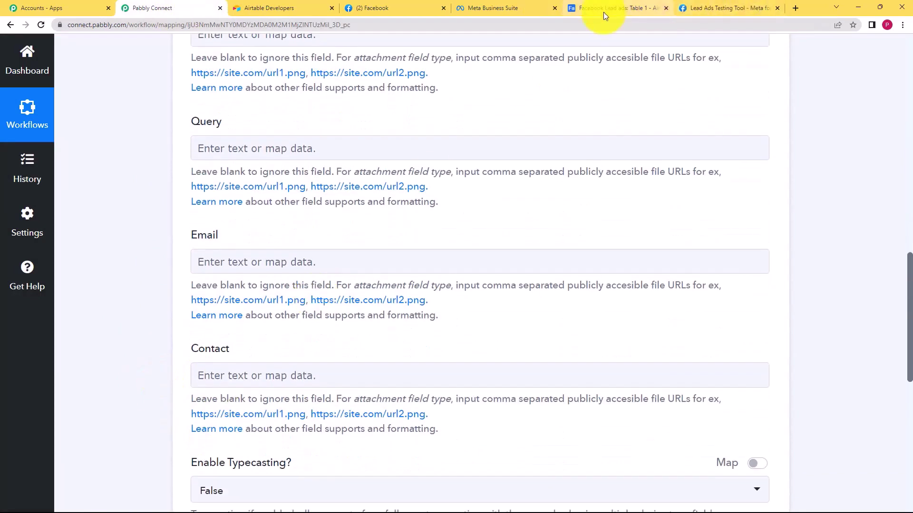
click(605, 9)
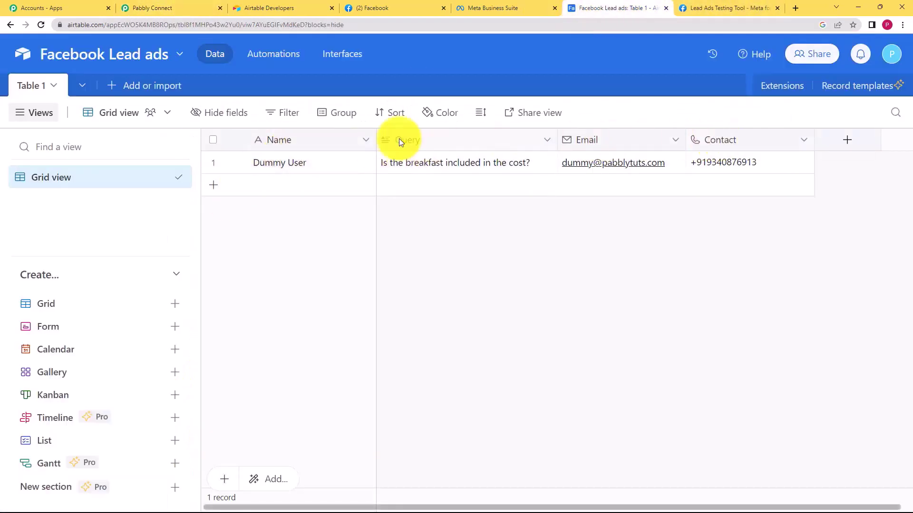
click(195, 4)
scroll(140, 295, up, 5)
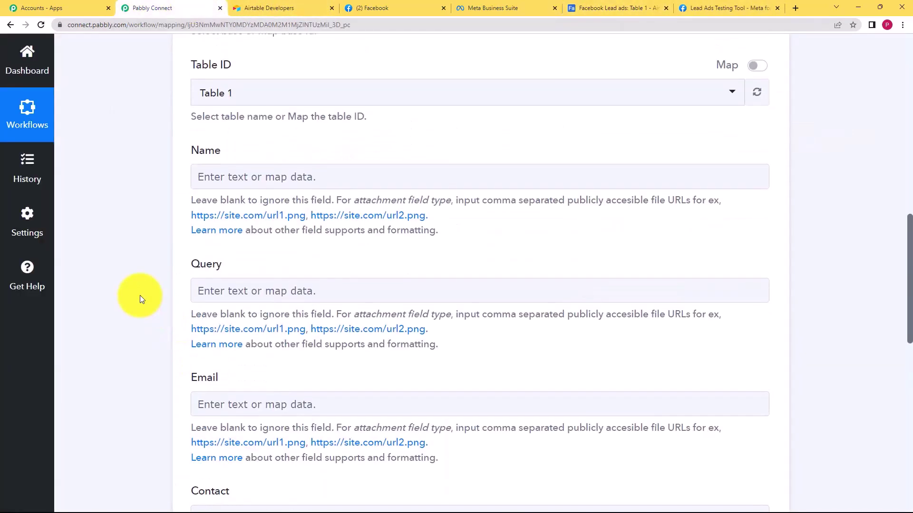
click(216, 272)
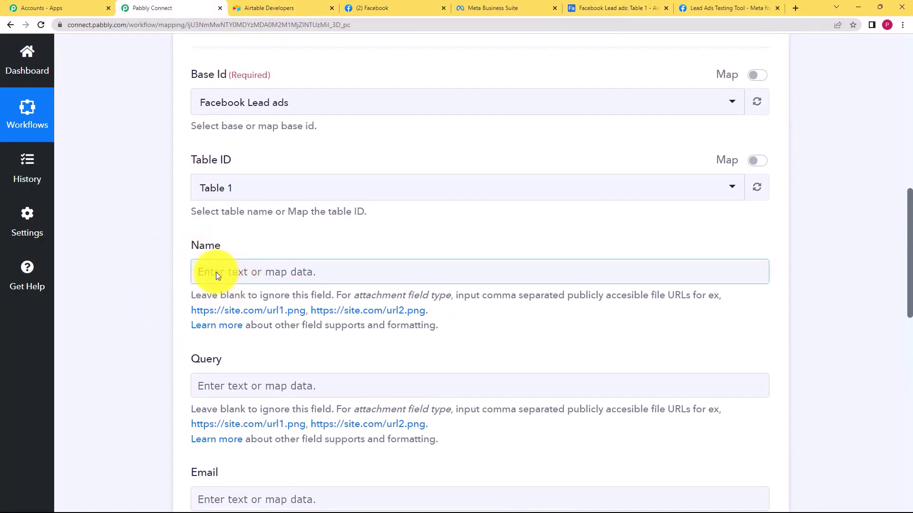
scroll(216, 271, up, 6)
scroll(190, 341, down, 5)
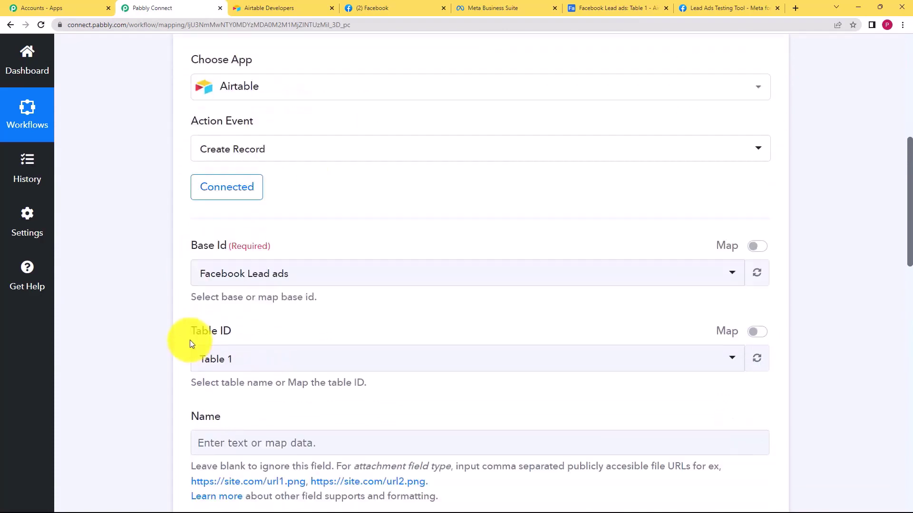
Map the lead's Res2 Full Name into the Airtable Name field.
click(216, 318)
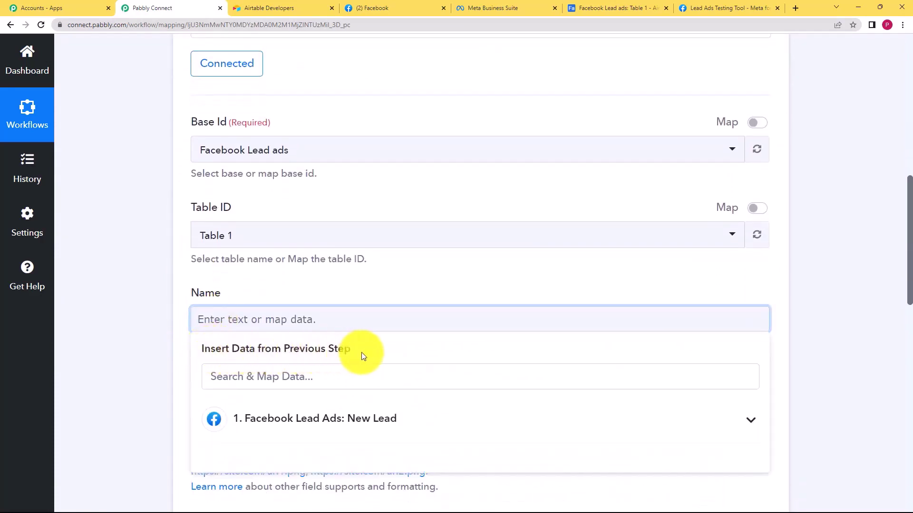
click(384, 424)
scroll(143, 383, down, 4)
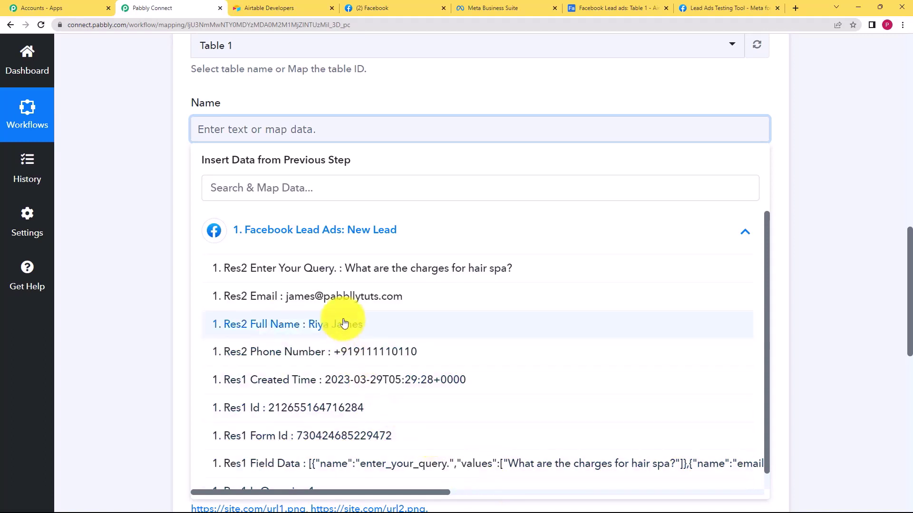
click(295, 328)
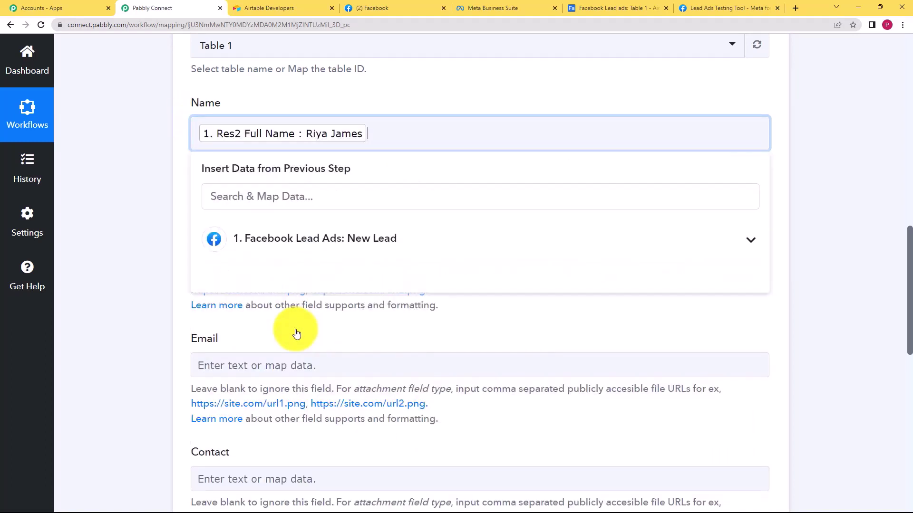
click(142, 214)
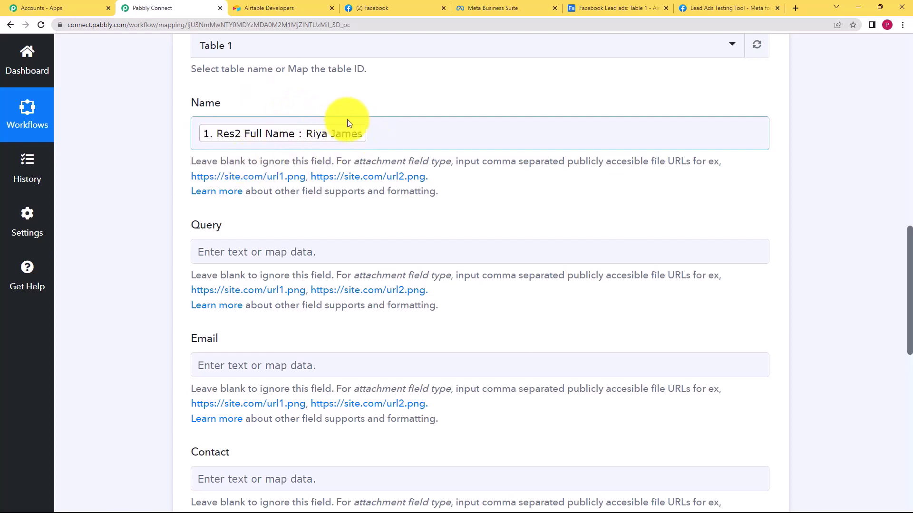
click(584, 7)
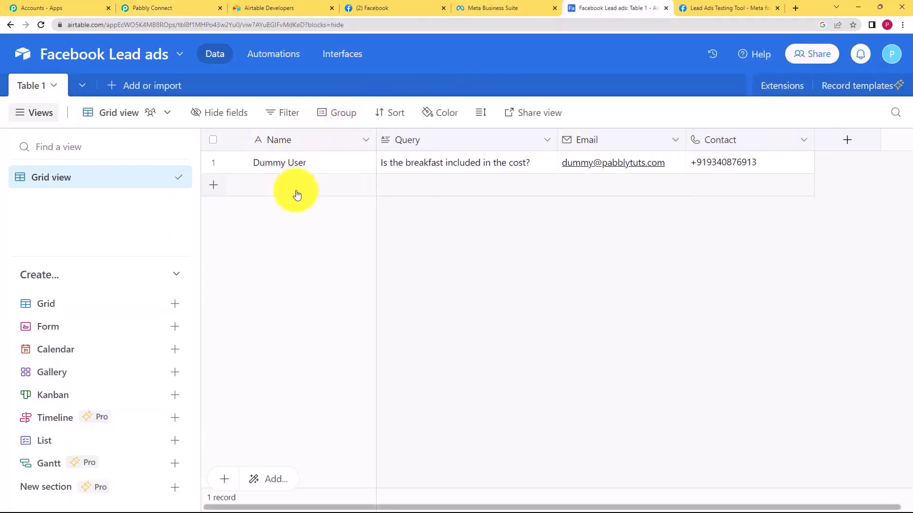
click(185, 7)
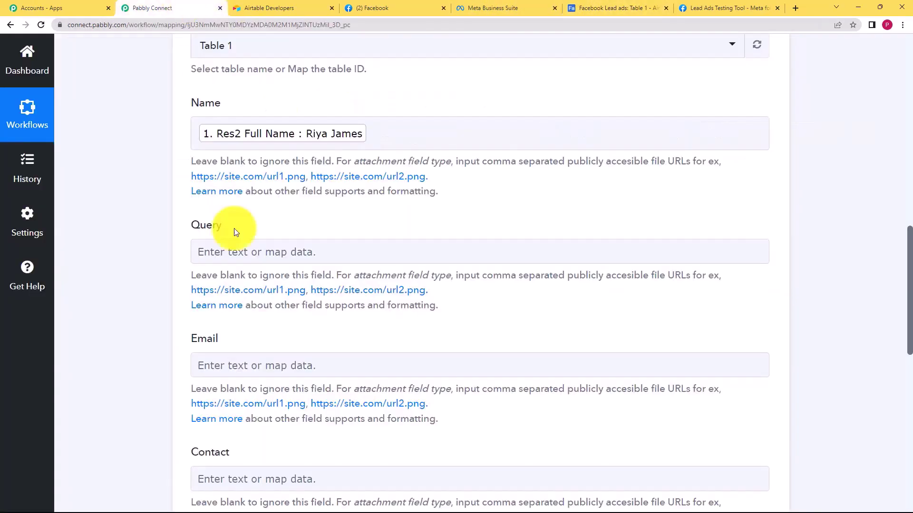
Map Enter Your Query into Query and the lead's Email into Email.
click(243, 259)
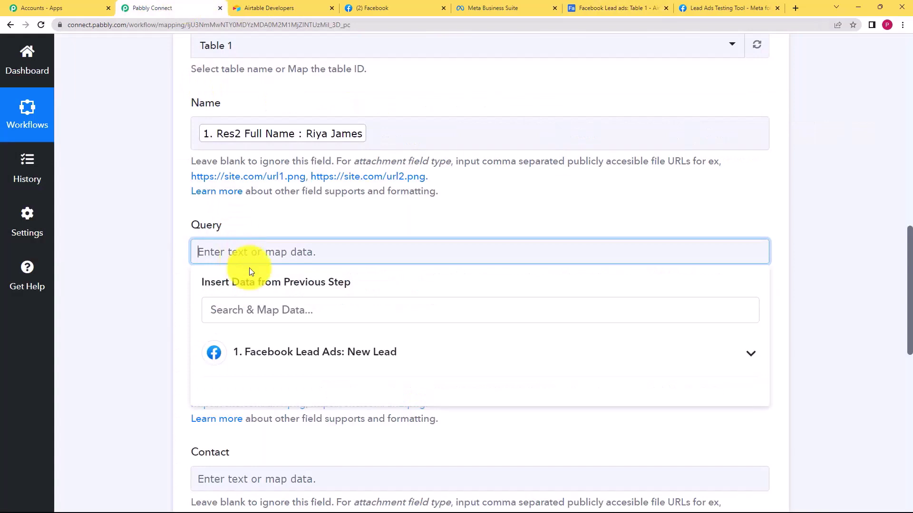
click(267, 352)
click(289, 391)
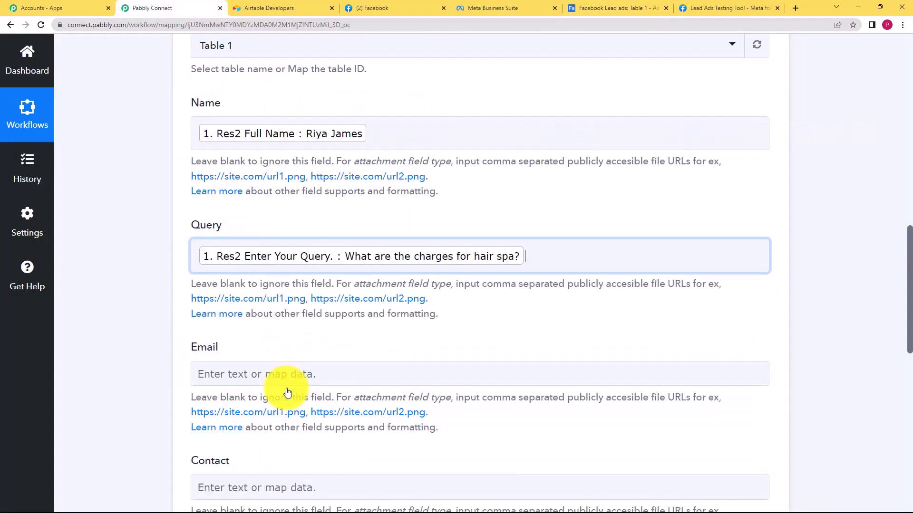
click(86, 301)
click(232, 373)
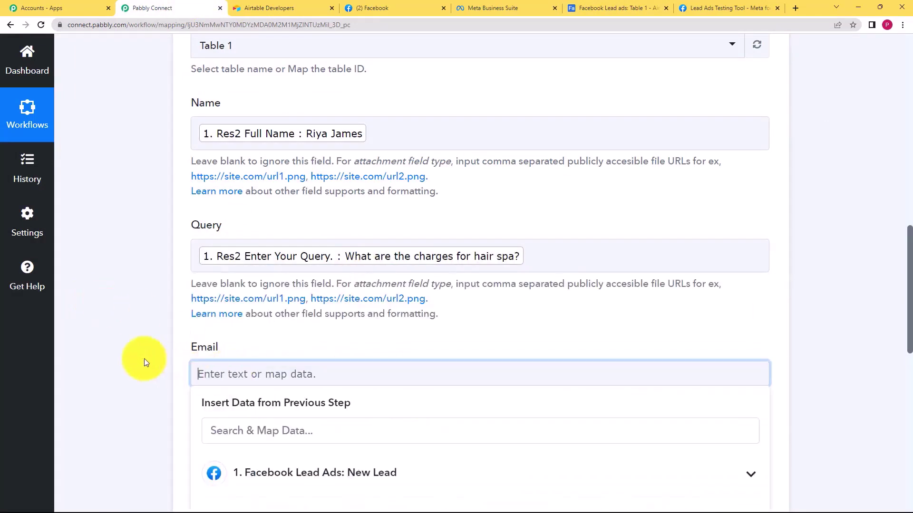
scroll(146, 362, down, 3)
click(266, 332)
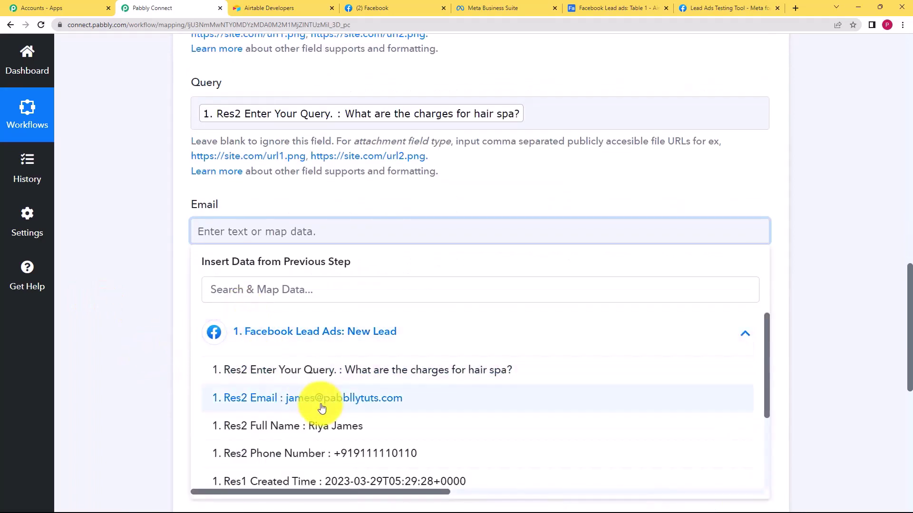
click(321, 407)
Map the lead's Phone Number into the Contact field.
click(153, 364)
scroll(153, 364, down, 3)
click(243, 201)
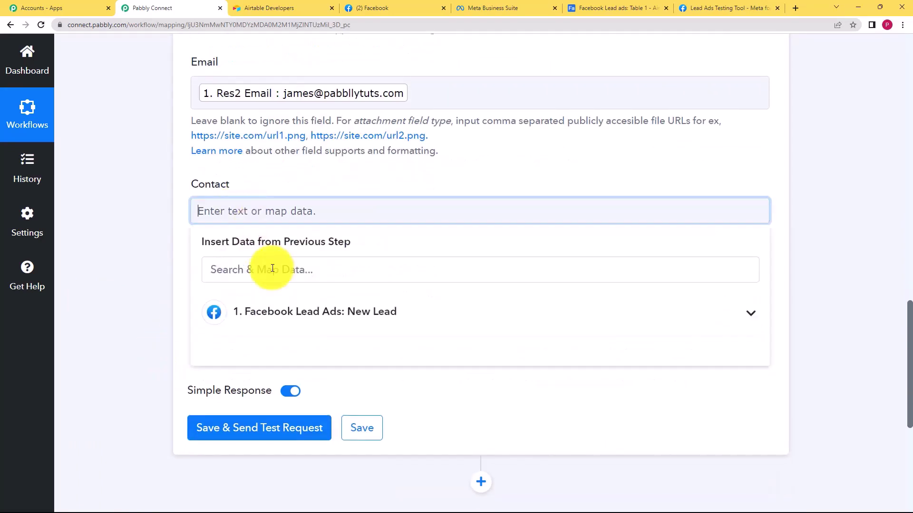
click(281, 320)
click(320, 432)
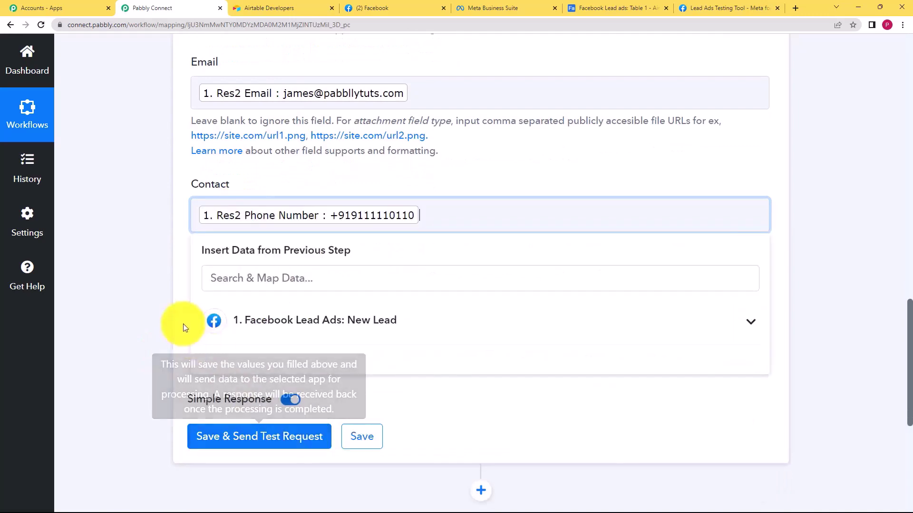
click(183, 321)
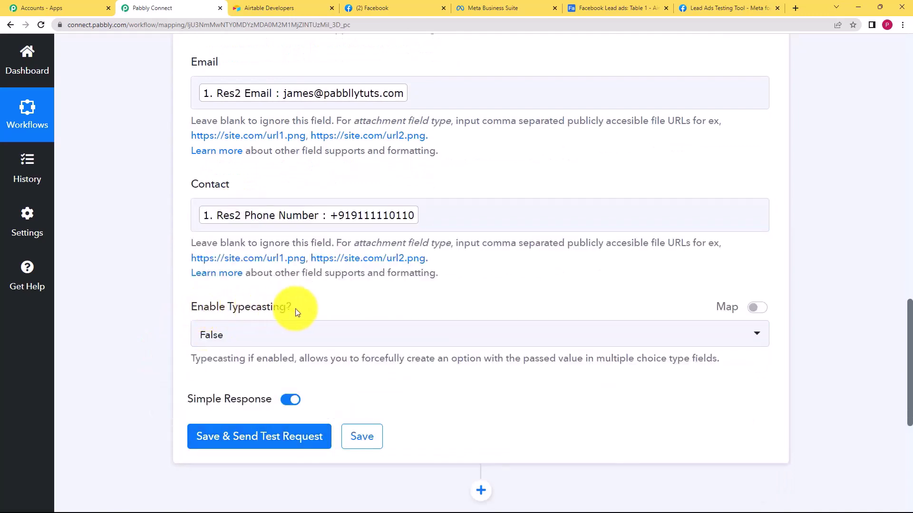
Send a test request to Airtable, review the response and save the action.
click(314, 436)
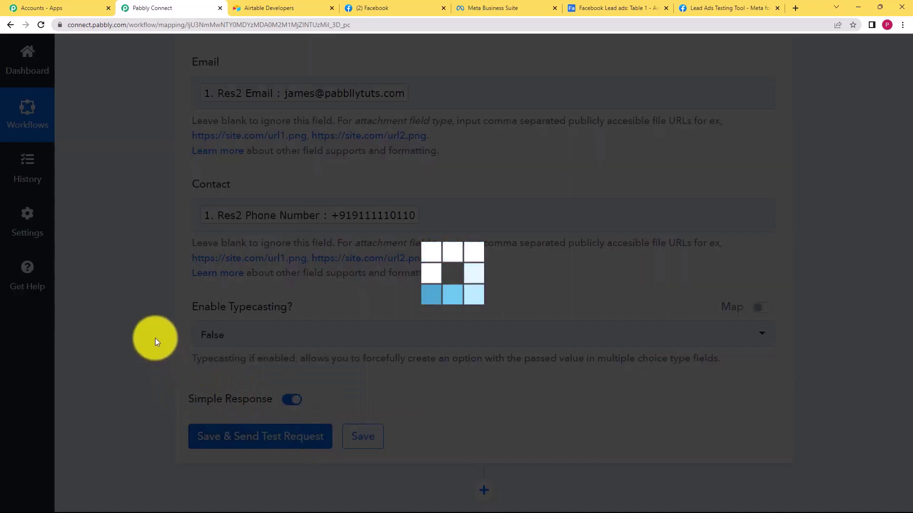
scroll(155, 338, down, 5)
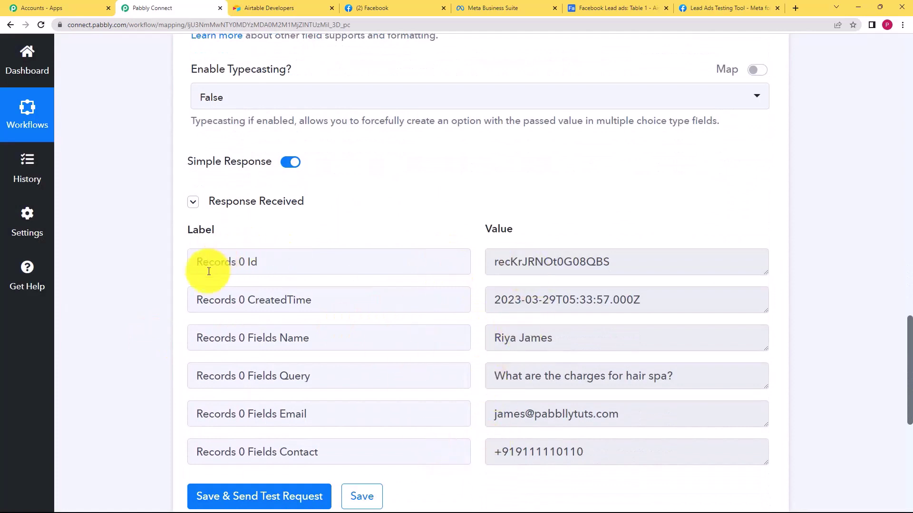
scroll(161, 286, down, 3)
click(365, 359)
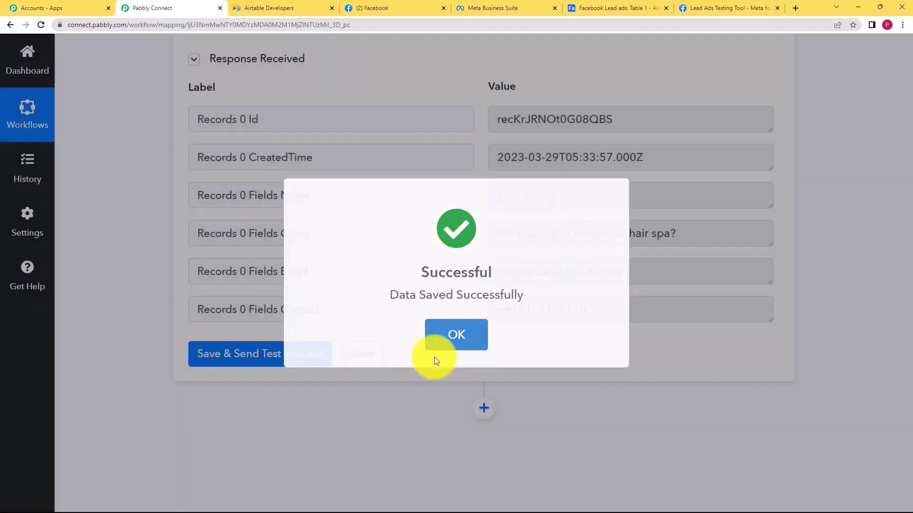
click(444, 339)
Confirm the new lead row appears in the Airtable Facebook Lead ads table.
click(613, 8)
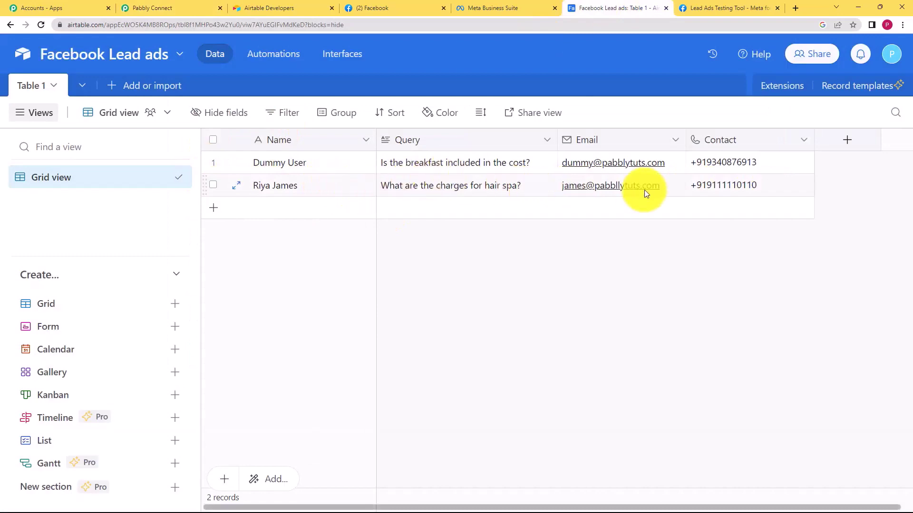
click(168, 5)
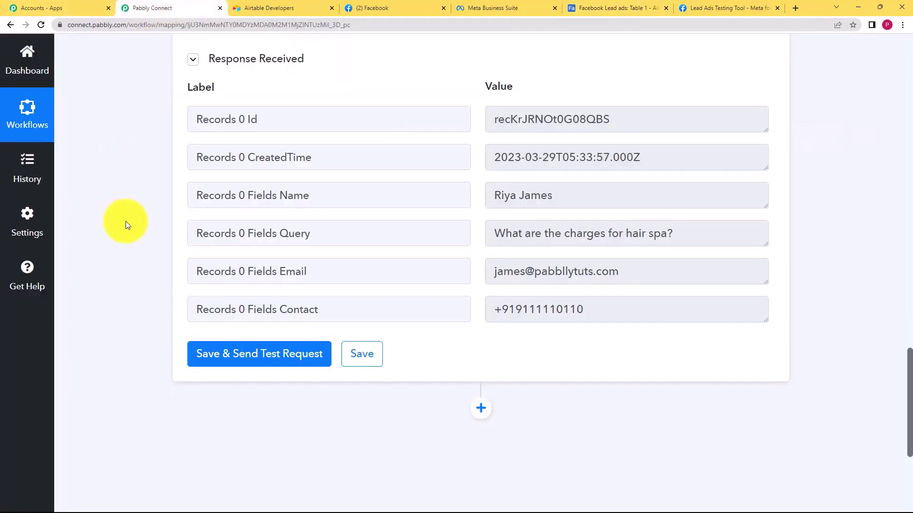
scroll(123, 204, up, 10)
scroll(124, 204, up, 12)
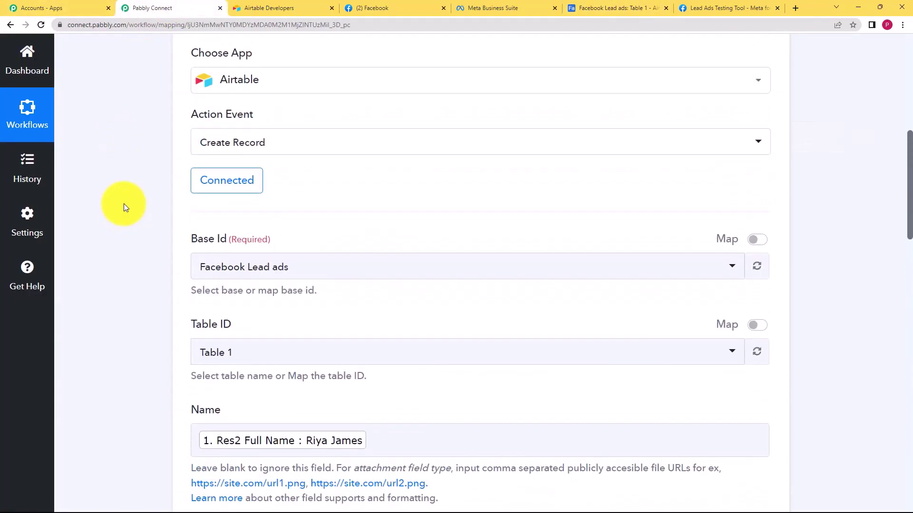
Collapse the Airtable action and review the Facebook, Meta Business Suite, Testing Tool and Airtable tabs.
click(392, 300)
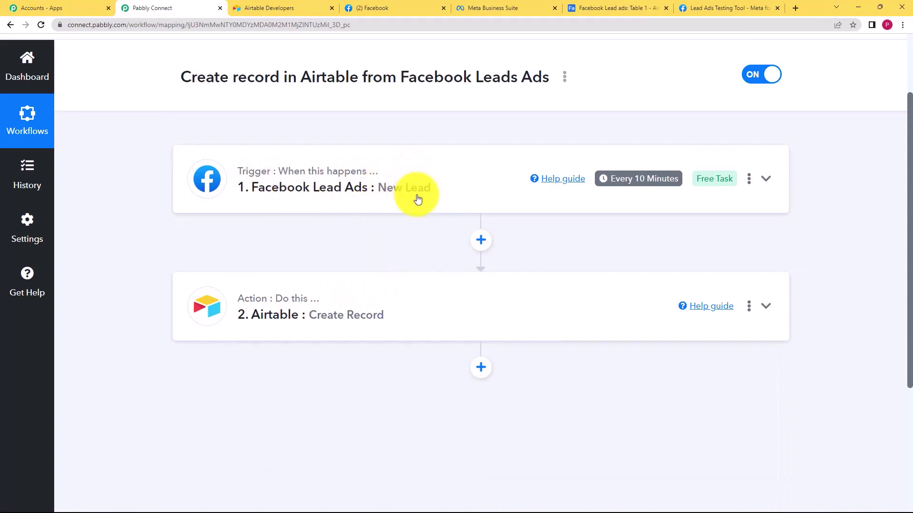
click(383, 7)
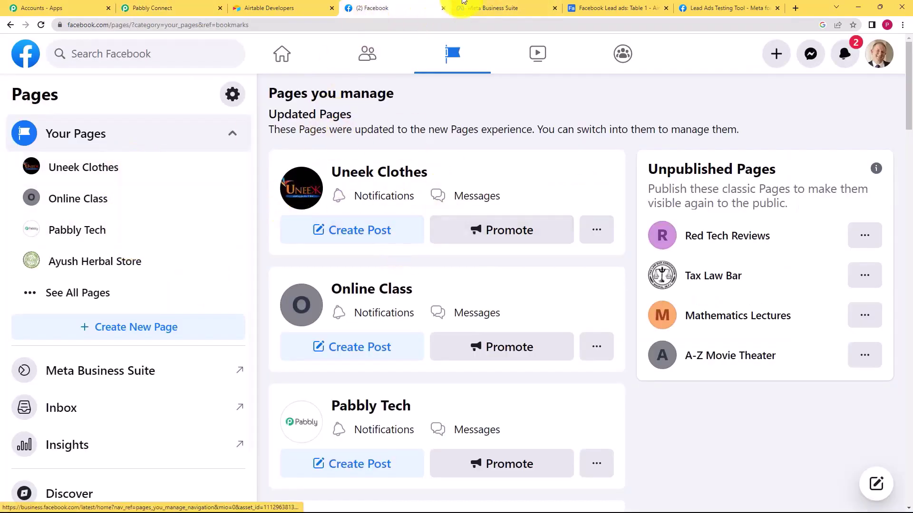
click(475, 5)
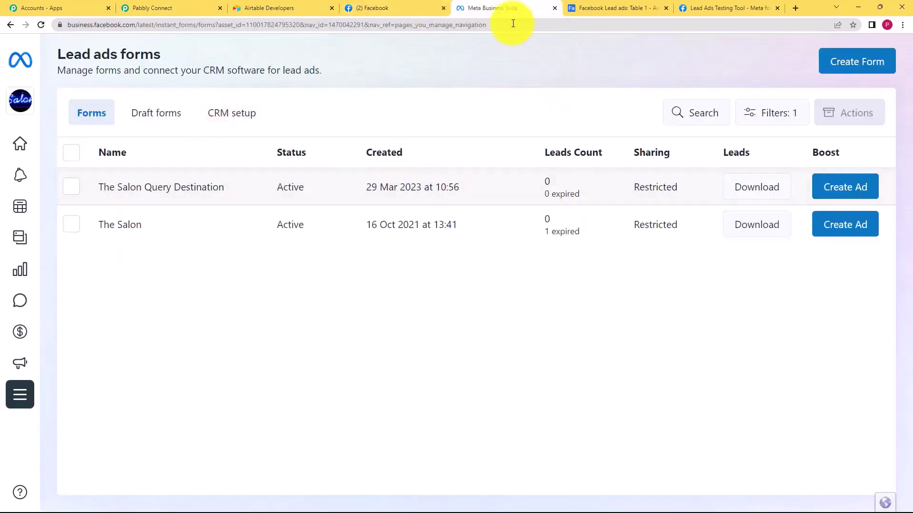
click(713, 7)
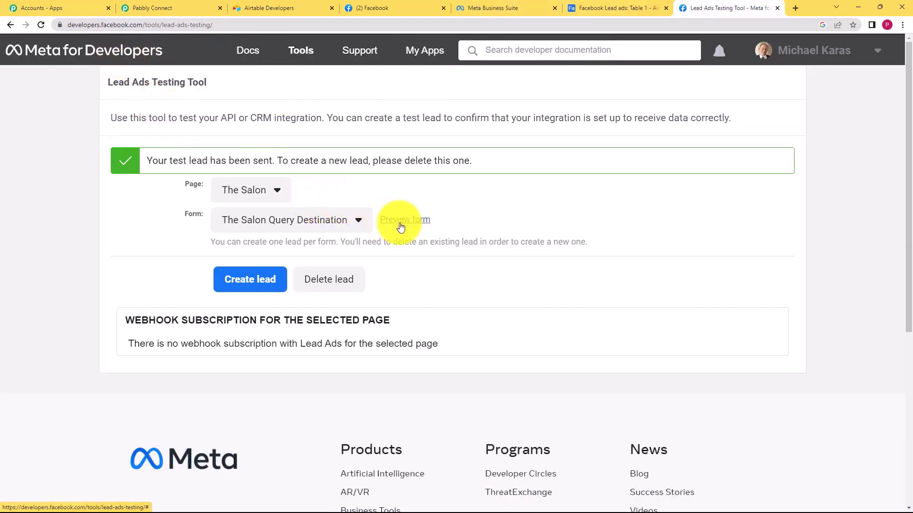
click(154, 7)
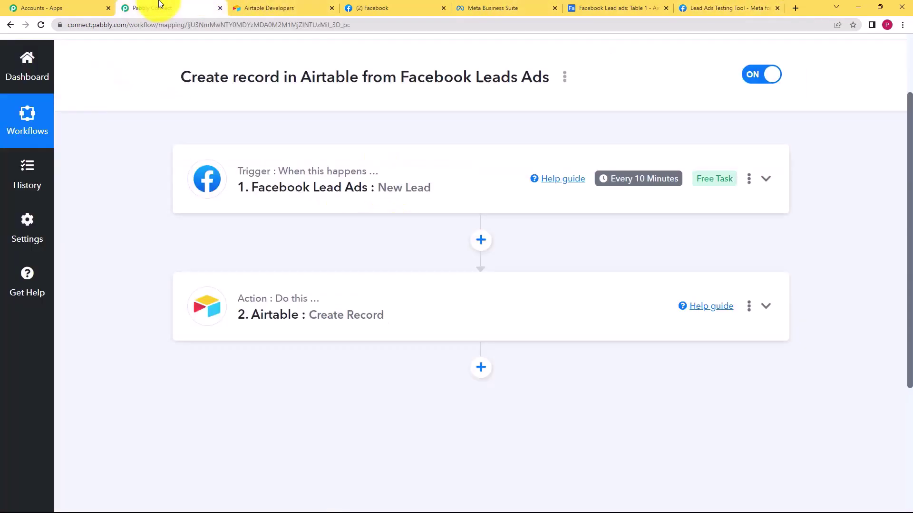
click(590, 8)
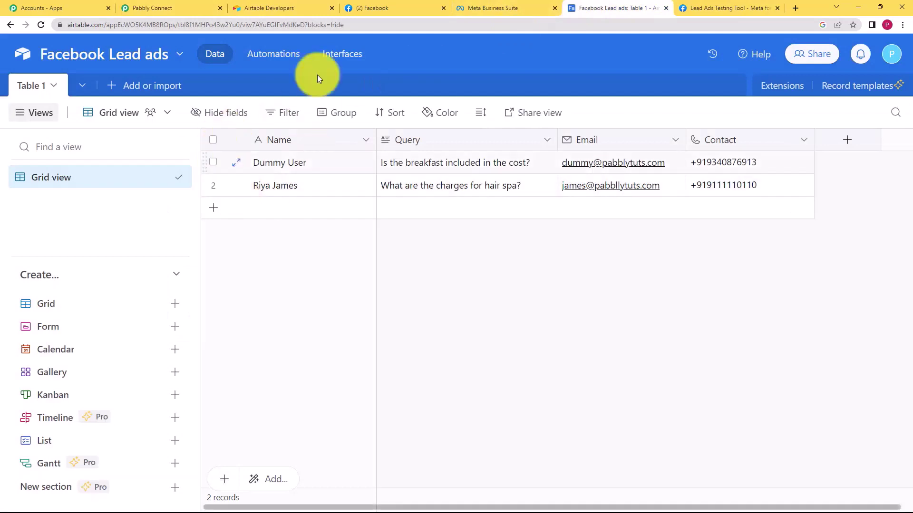
click(150, 7)
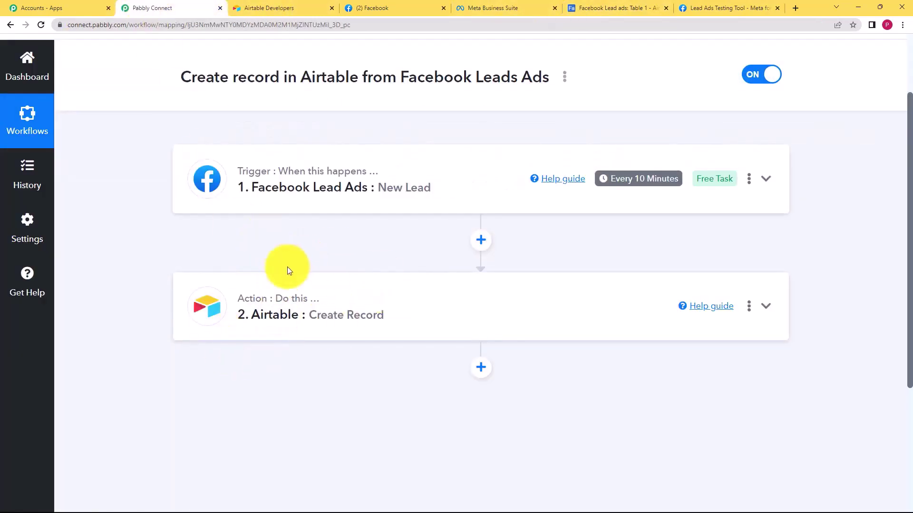
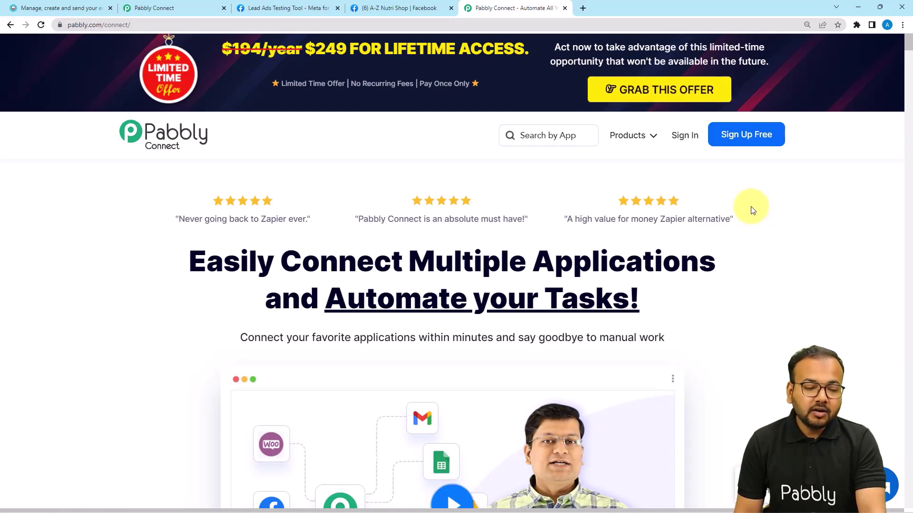
Create a workflow named 'Facebook Leads to Moosend Subscriber' from the Pabbly Connect dashboard.
click(184, 9)
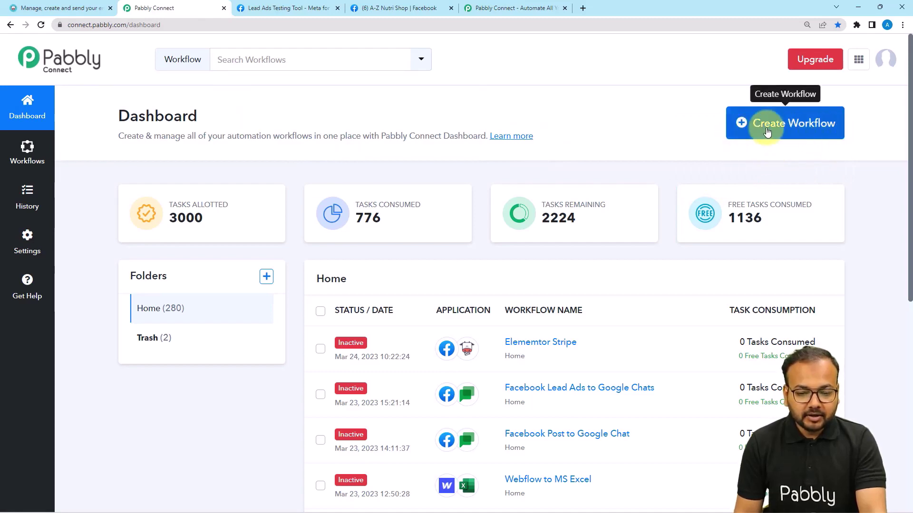
click(805, 131)
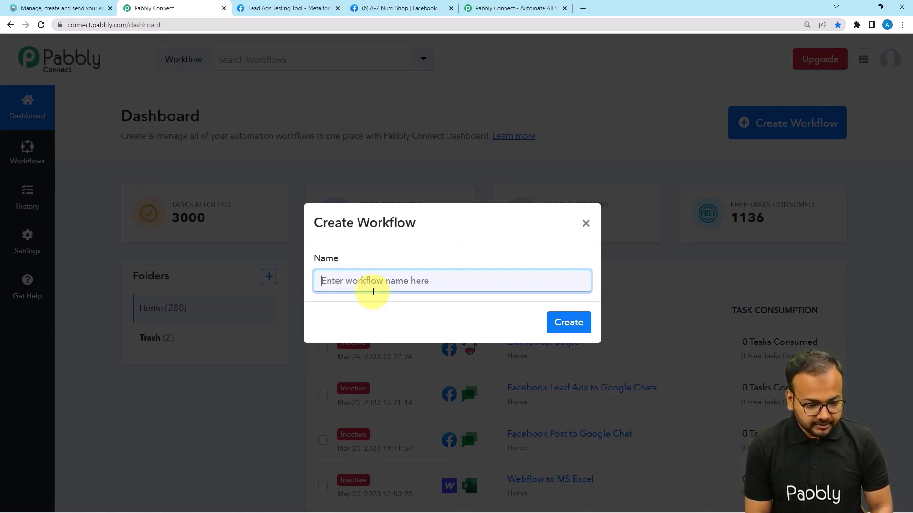
text(Facebook Leads to Moosend Subscriber)
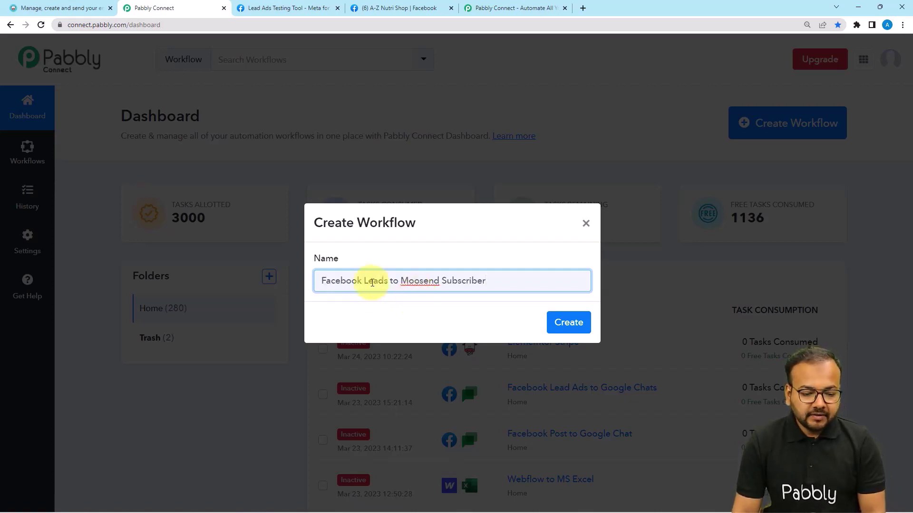
click(563, 322)
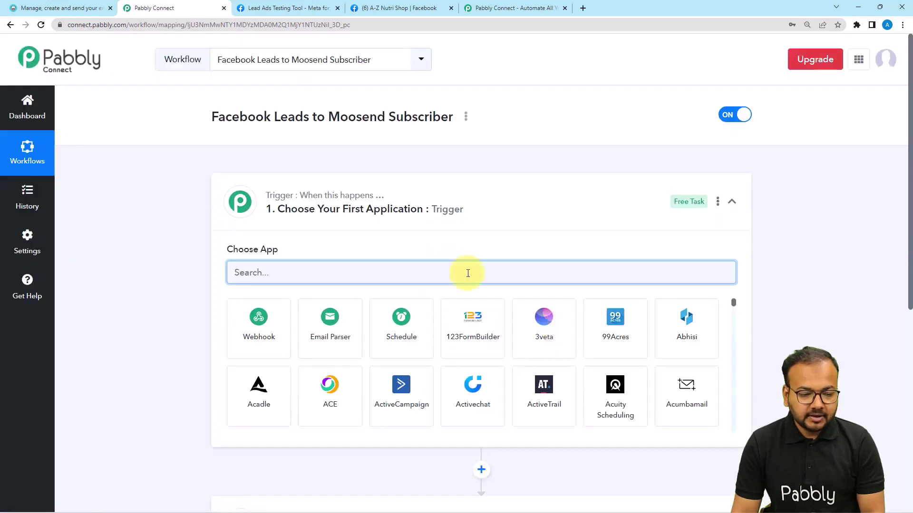
Set the trigger app to Facebook Lead Ads with the New Lead event.
click(340, 211)
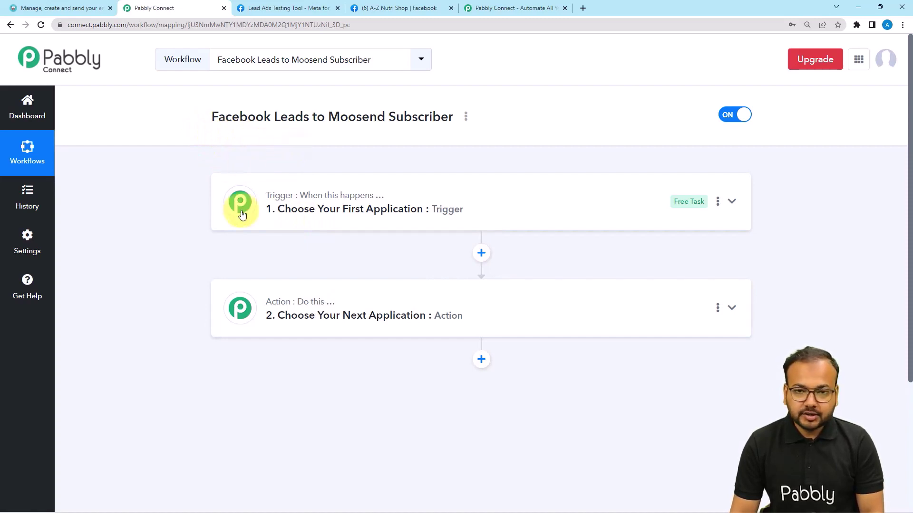
click(255, 226)
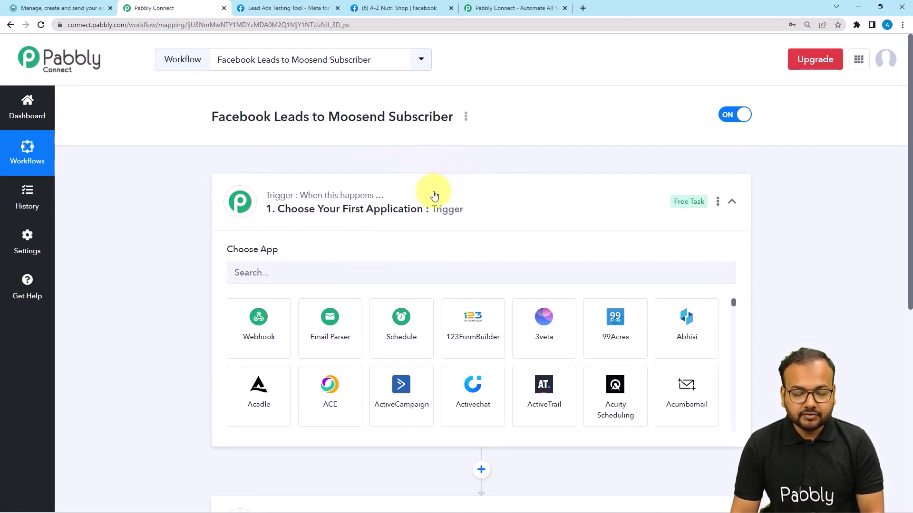
click(374, 268)
text(f)
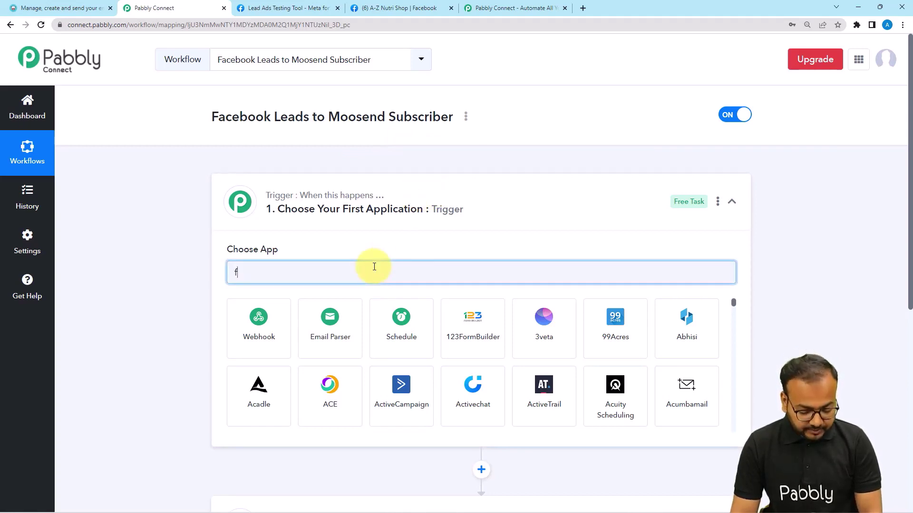
text(ace)
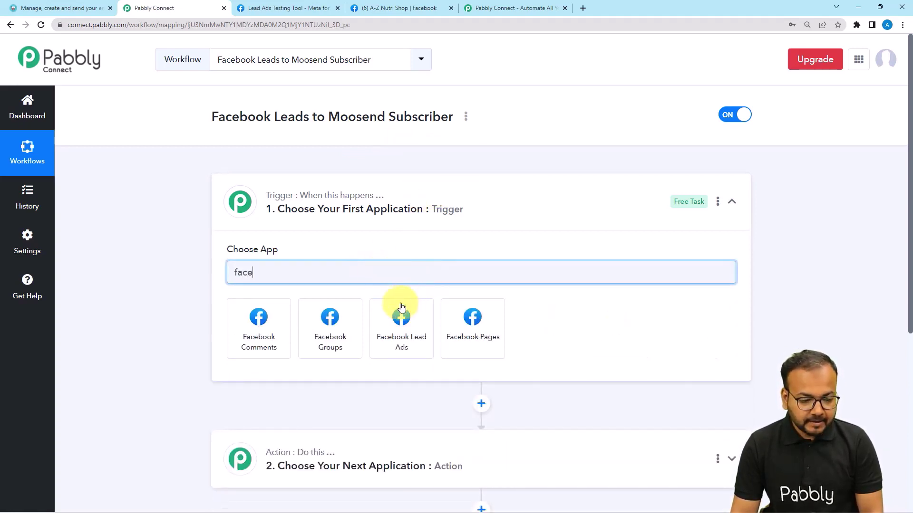
click(401, 333)
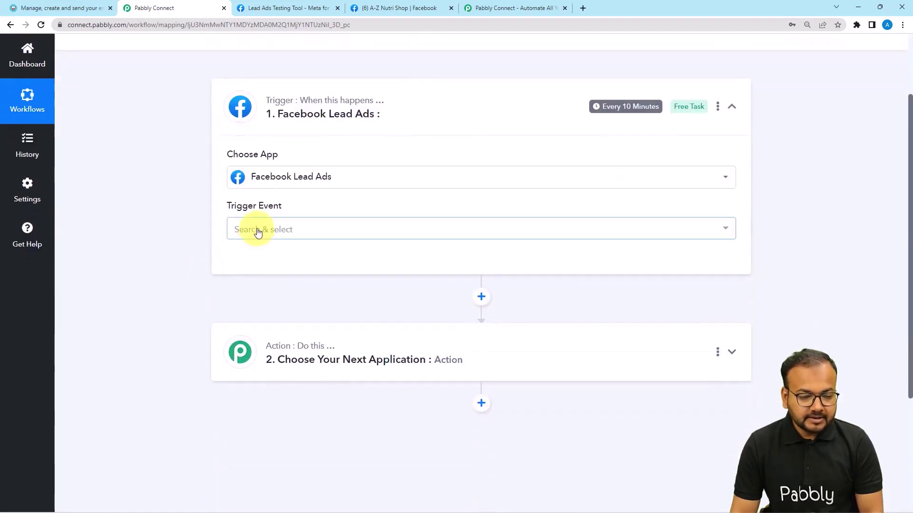
click(258, 232)
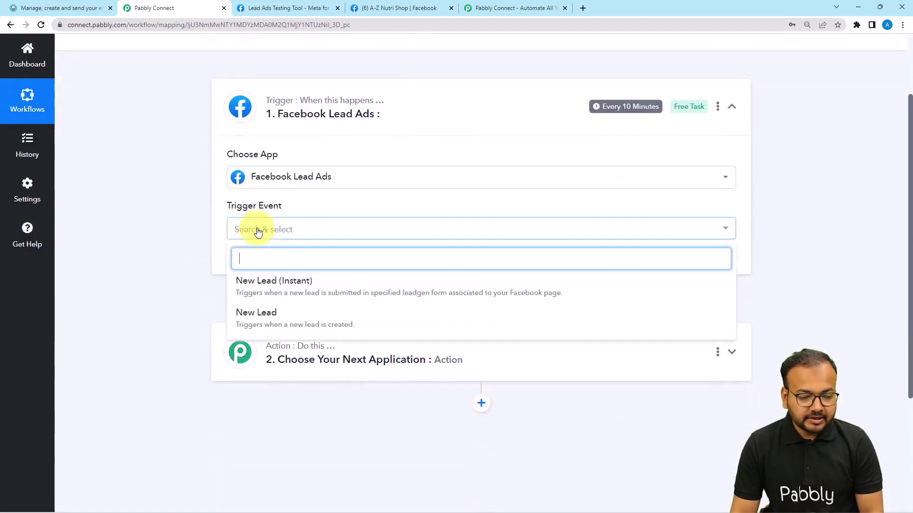
click(260, 325)
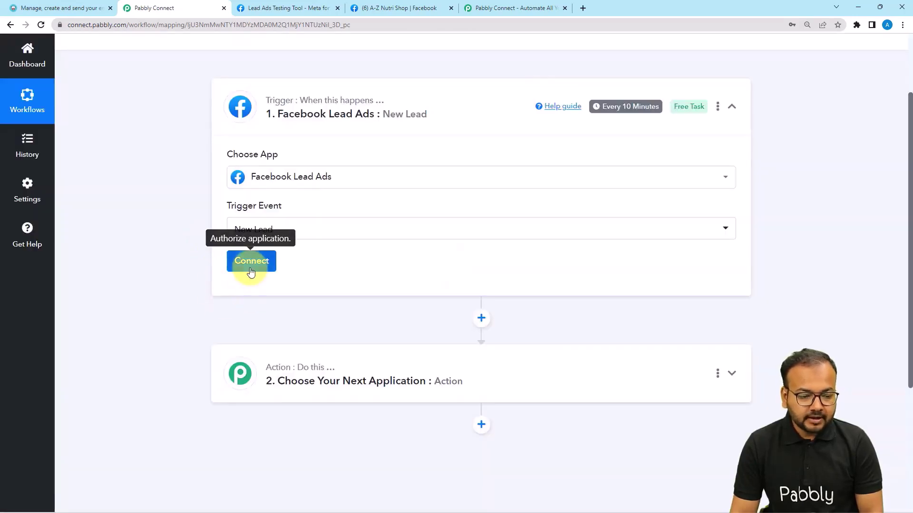
Add and authenticate a new Facebook Lead Ads connection.
click(249, 267)
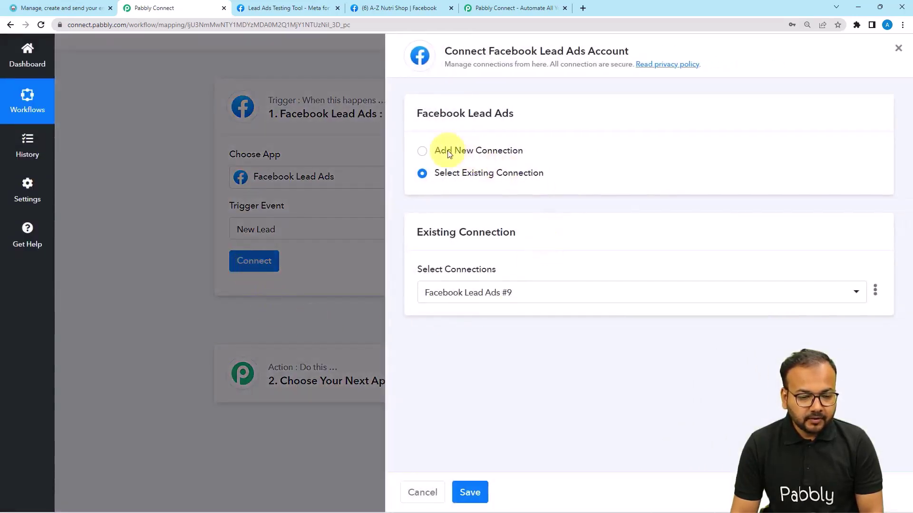
click(422, 152)
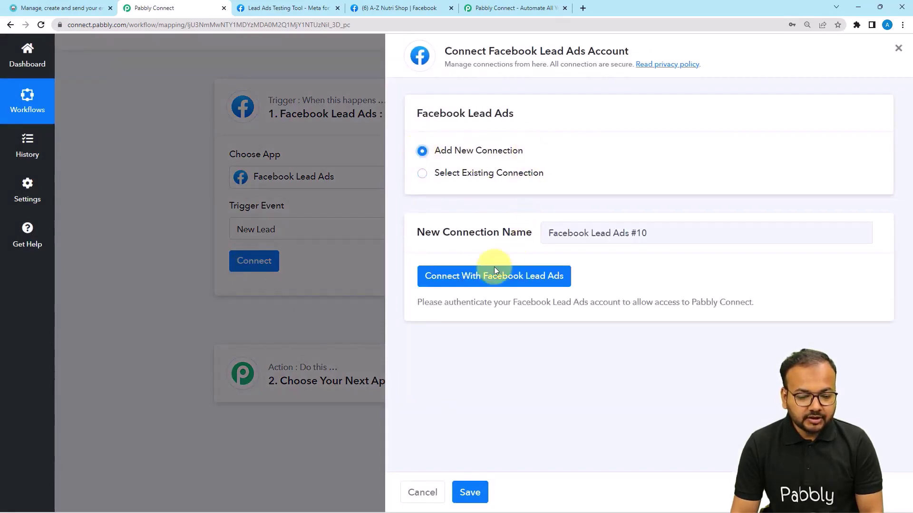
click(478, 281)
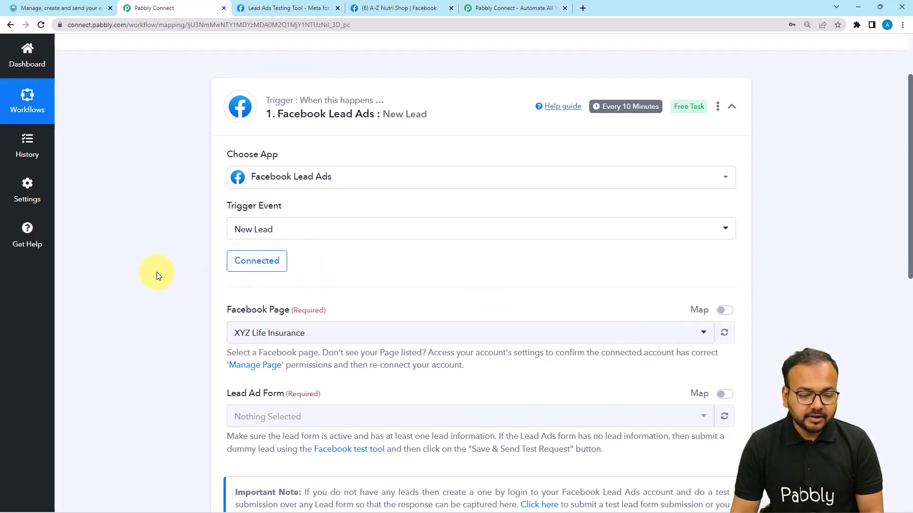
Choose A-Z Nutri Shop as the trigger's Facebook page.
scroll(158, 275, down, 2)
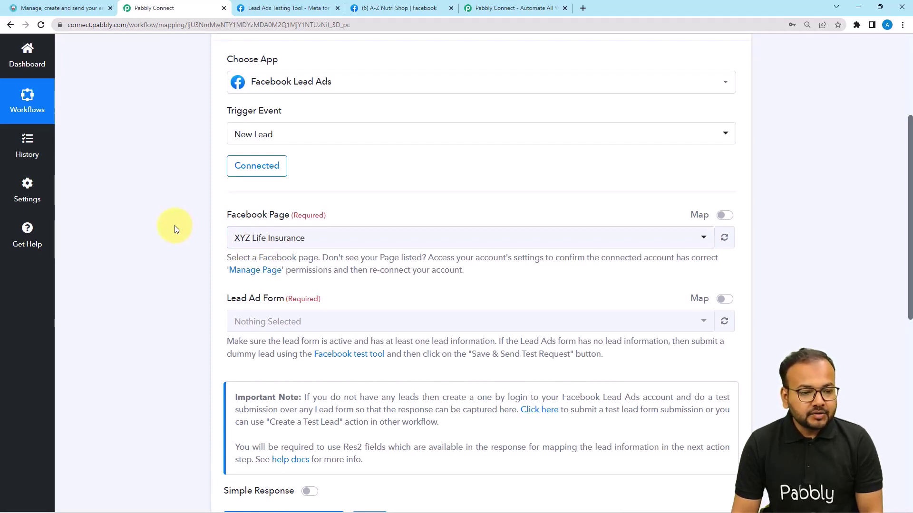
click(283, 244)
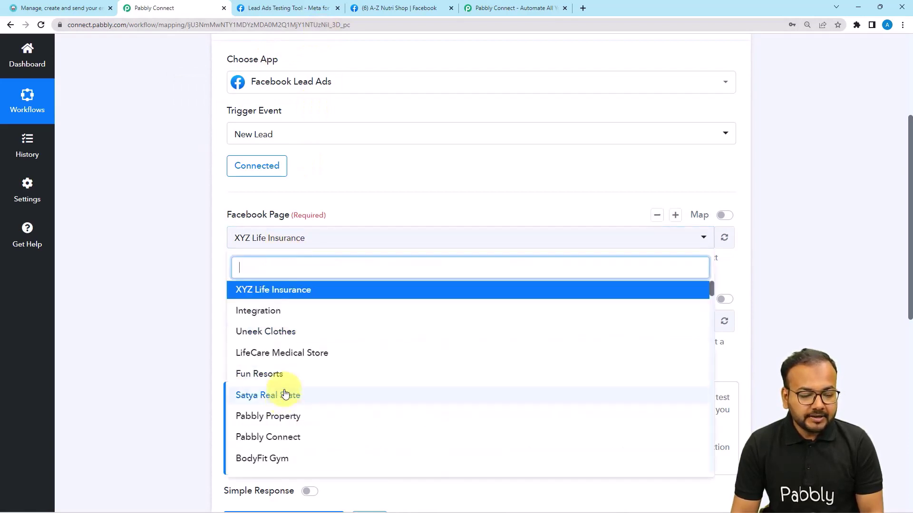
click(141, 204)
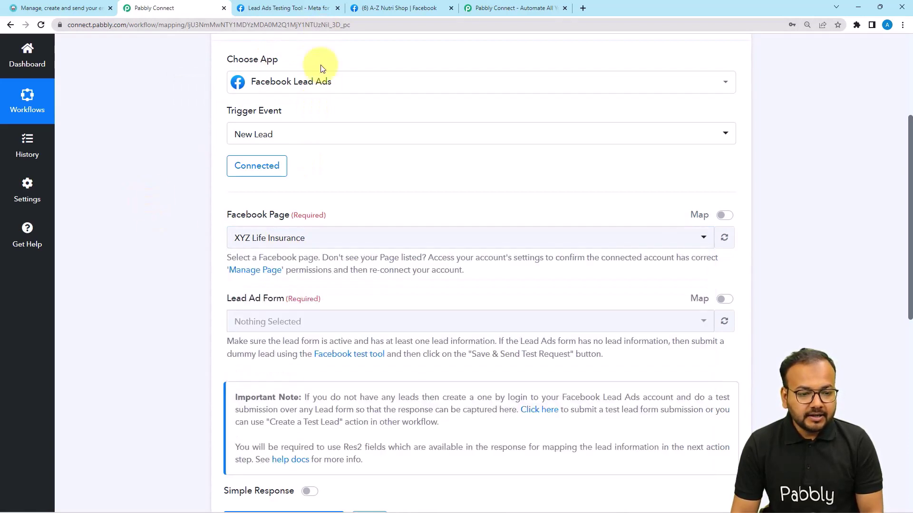
click(373, 9)
scroll(469, 236, up, 3)
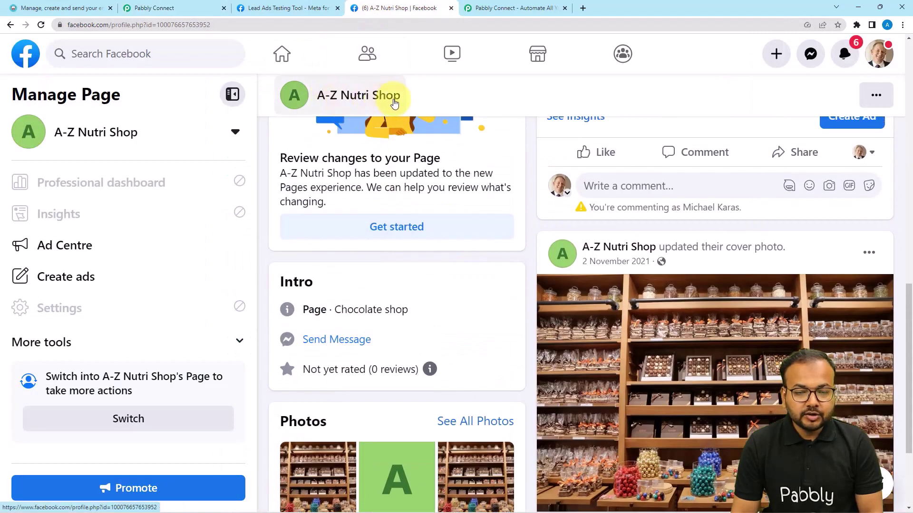
click(189, 10)
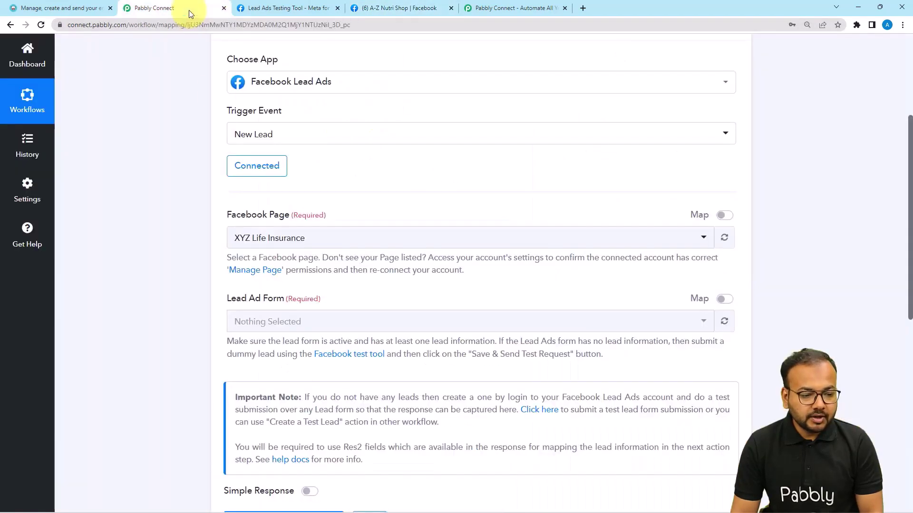
click(271, 244)
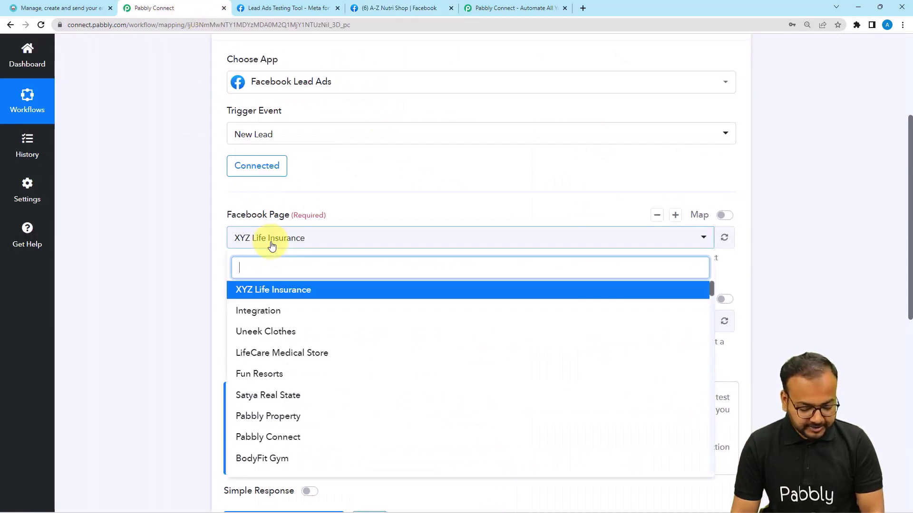
text(nut)
click(258, 287)
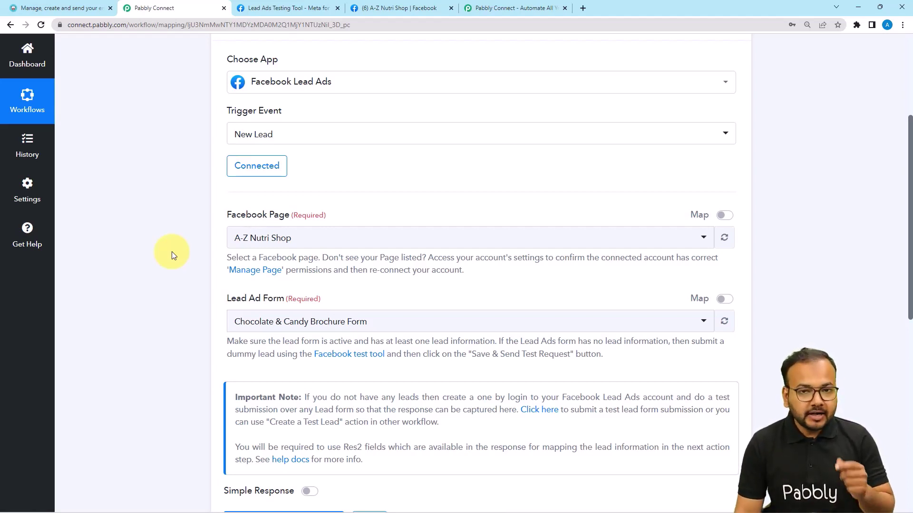
Keep Chocolate & Candy Brochure Form as the lead ad form.
scroll(173, 255, down, 2)
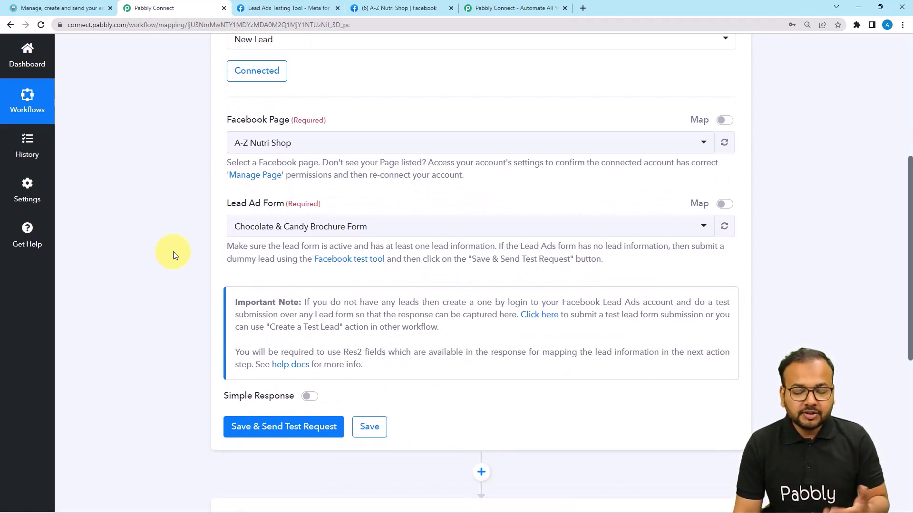
scroll(173, 256, down, 1)
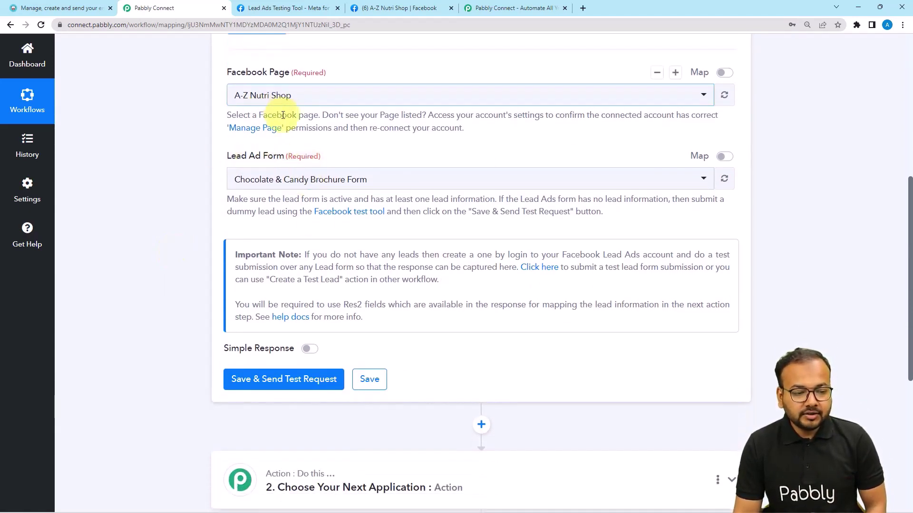
click(243, 181)
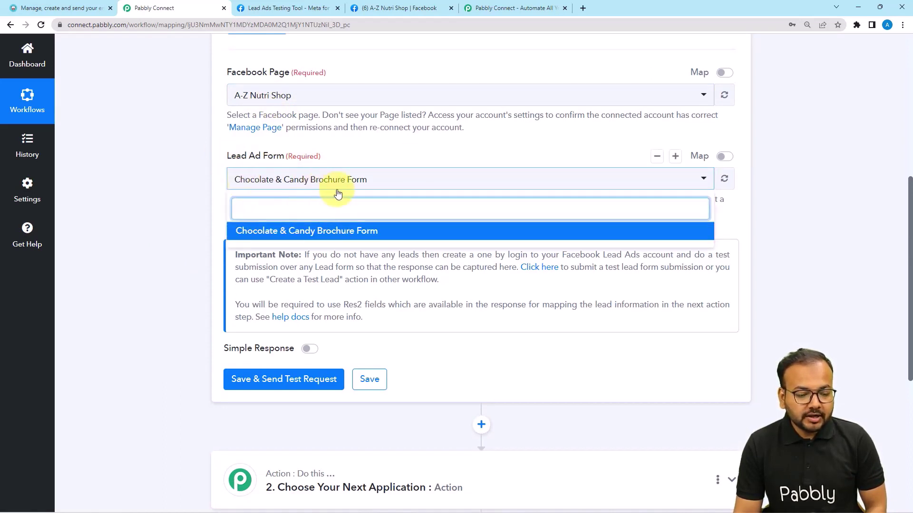
click(171, 169)
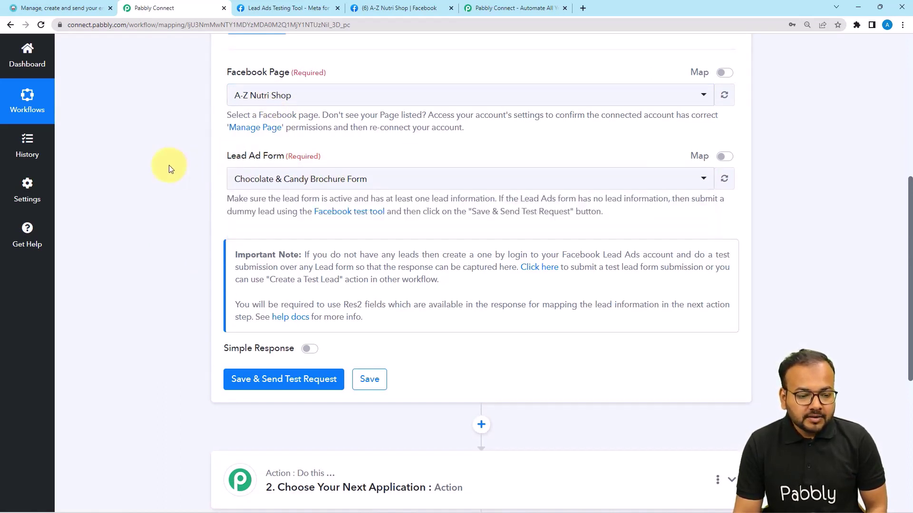
scroll(169, 164, down, 1)
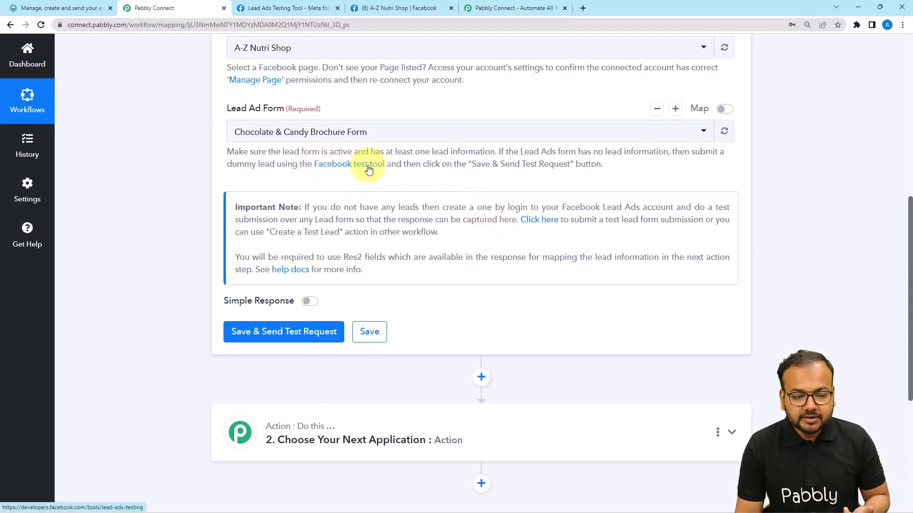
Preview the A-Z Nutri Shop brochure lead form in the Lead Ads Testing Tool, then return to Pabbly Connect.
click(298, 10)
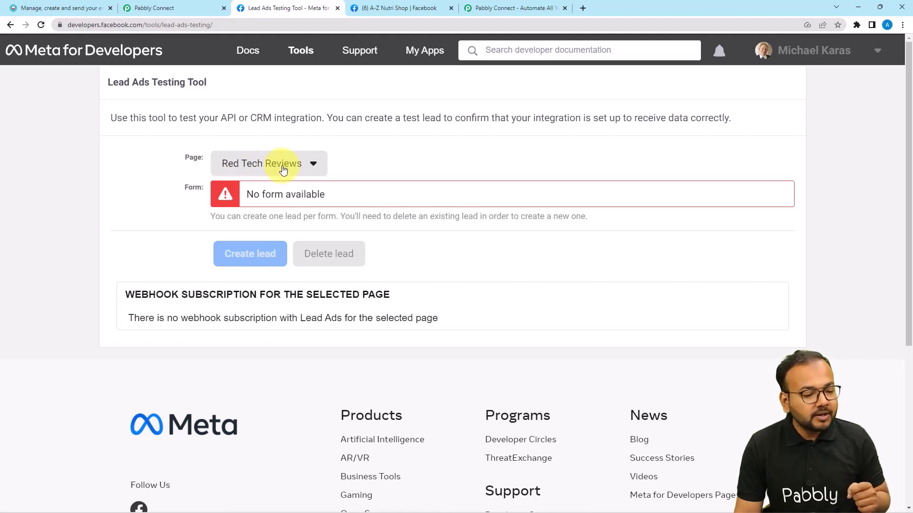
click(284, 171)
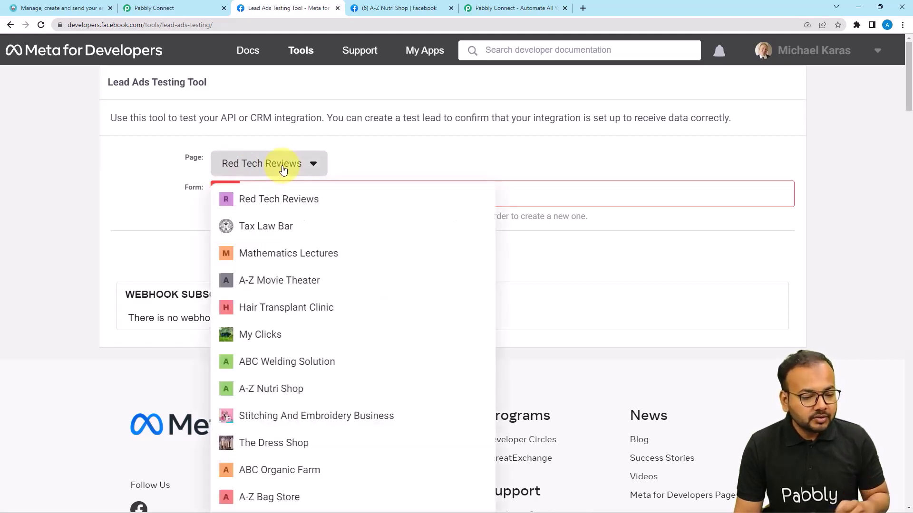
click(257, 388)
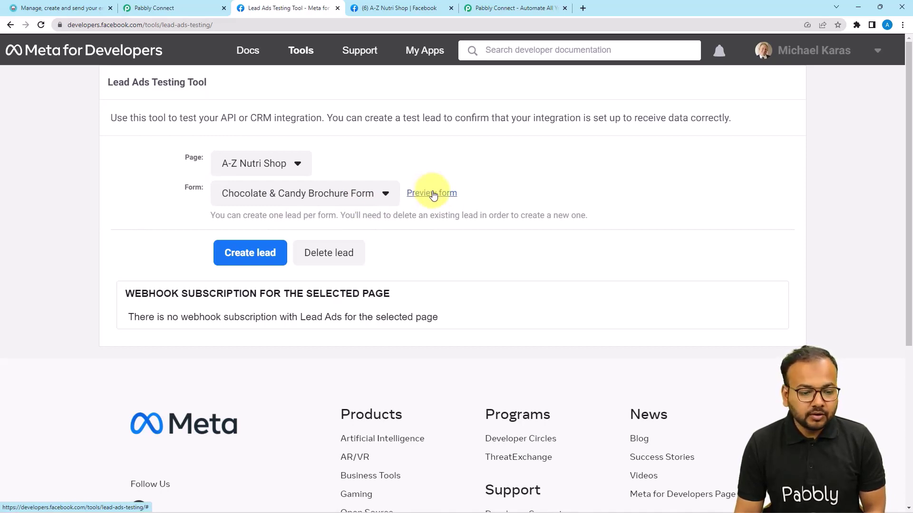
click(432, 195)
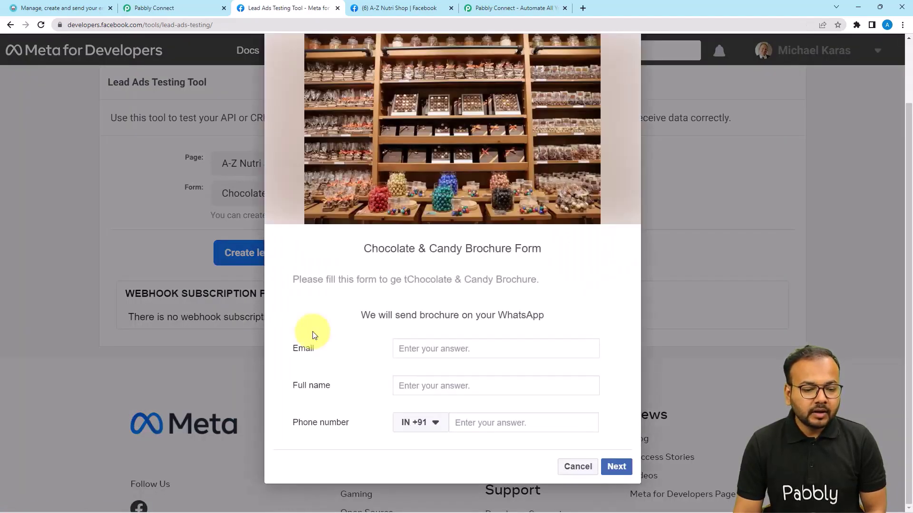
scroll(351, 266, up, 2)
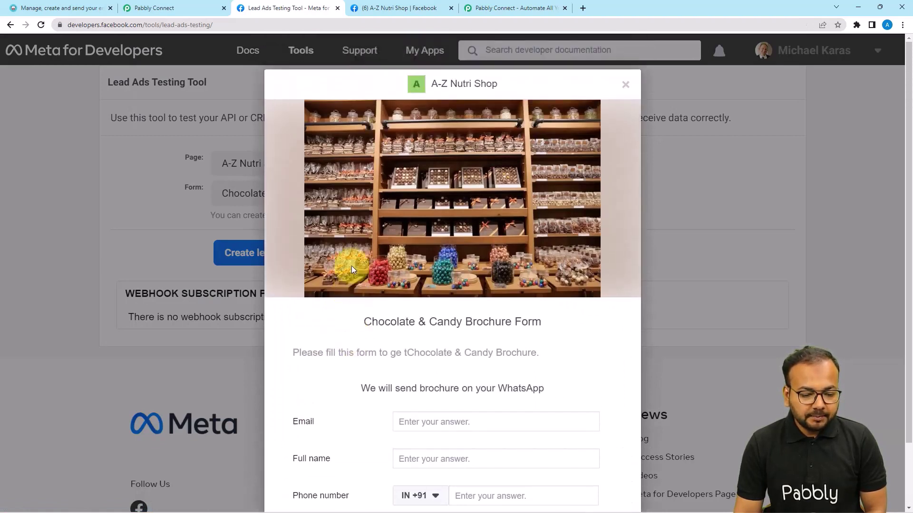
scroll(352, 266, down, 2)
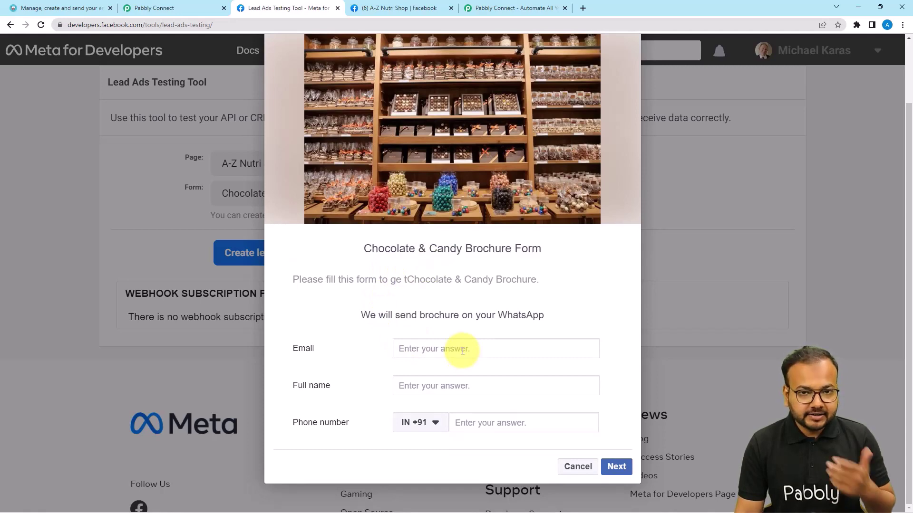
click(193, 9)
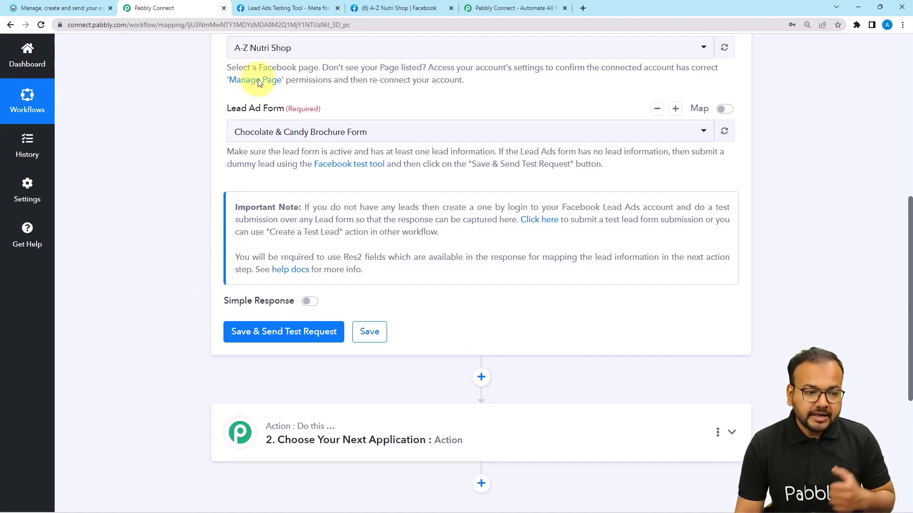
Fill the brochure form preview with a demo email, full name and phone number.
click(280, 9)
click(421, 347)
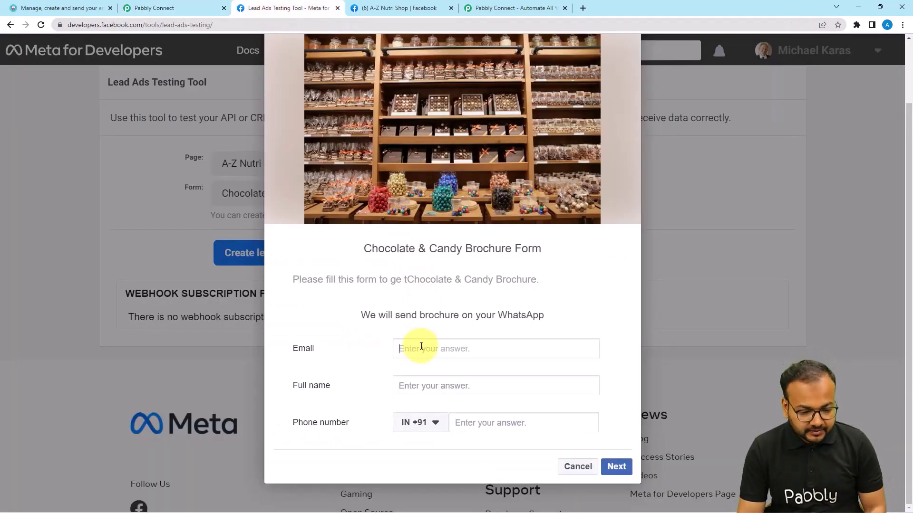
text(deno)
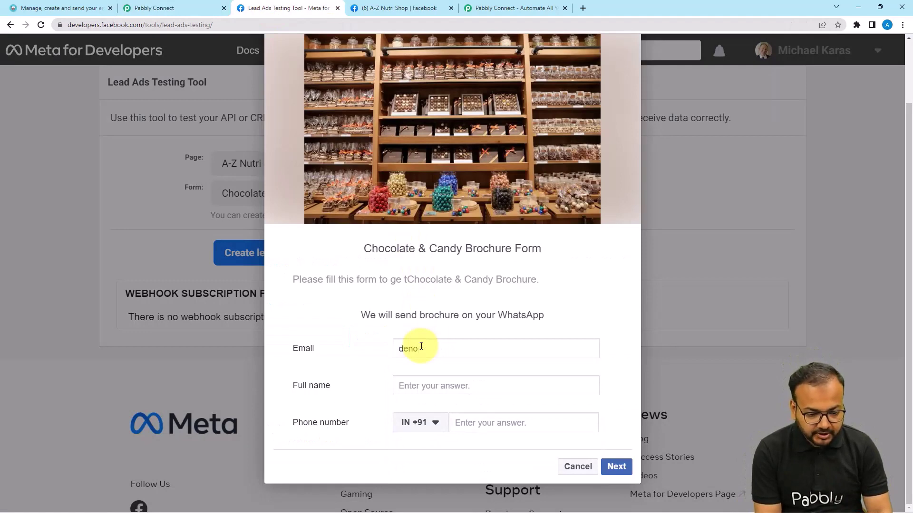
key(BackSpace)
text(mo)
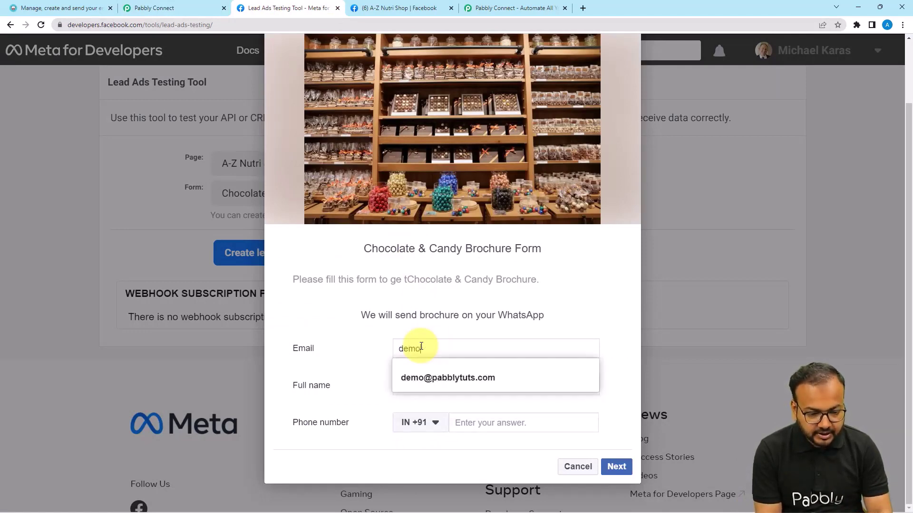
text(name)
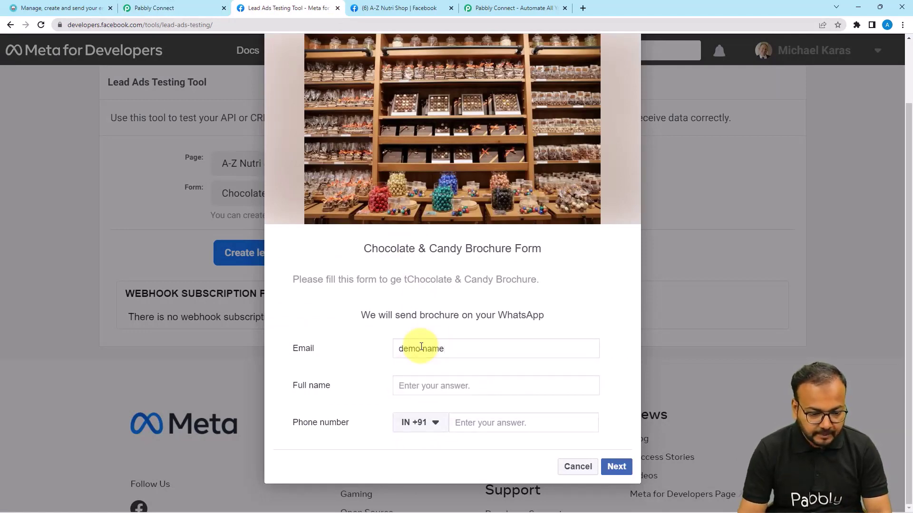
text(den)
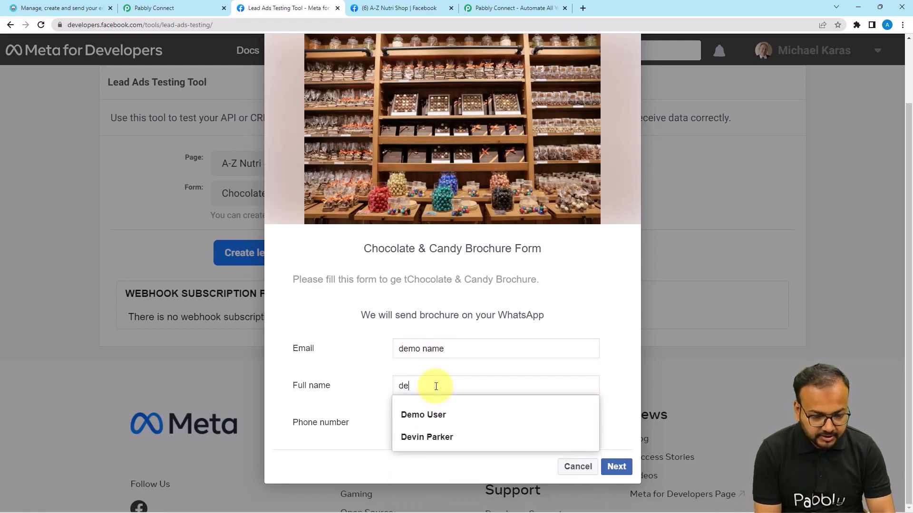
key(BackSpace)
key(BackSpace)
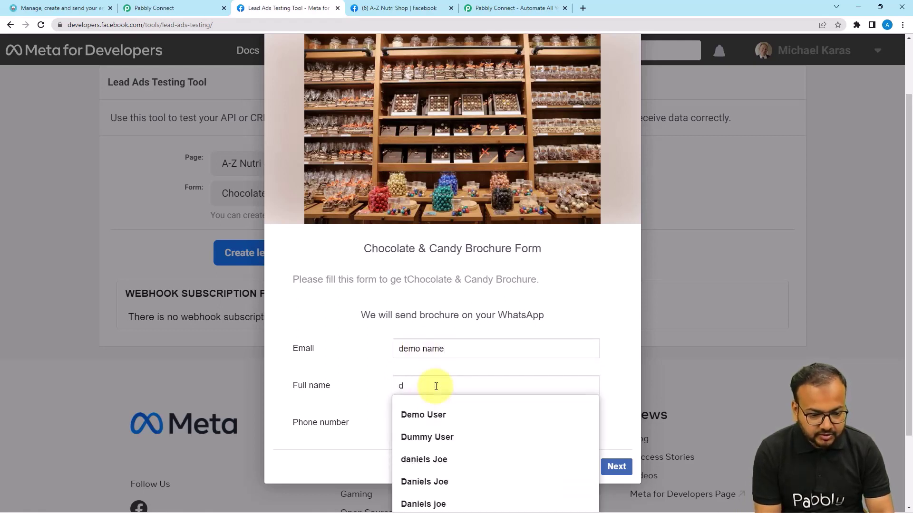
triple_click(455, 354)
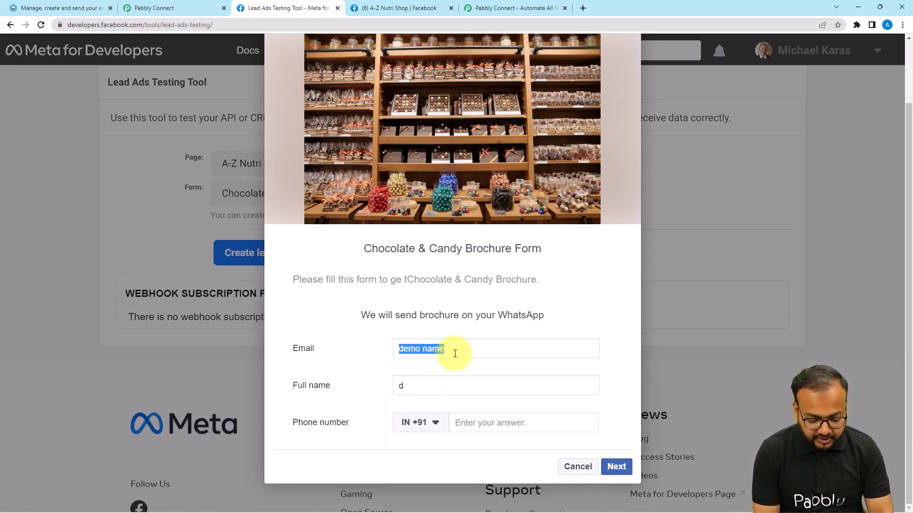
text(de)
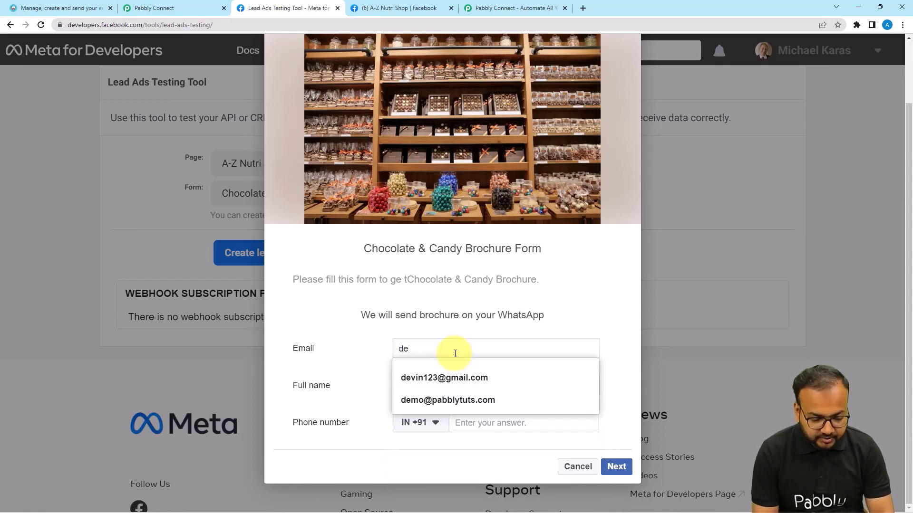
click(458, 399)
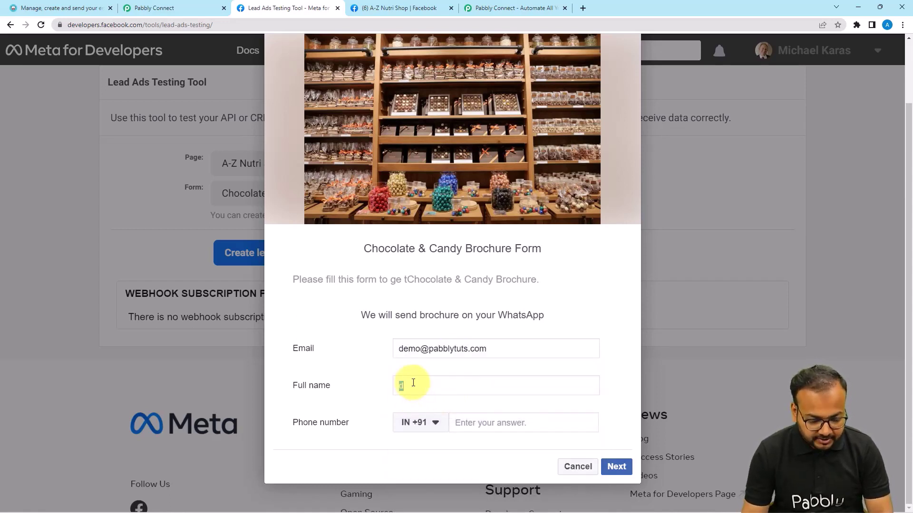
text(De)
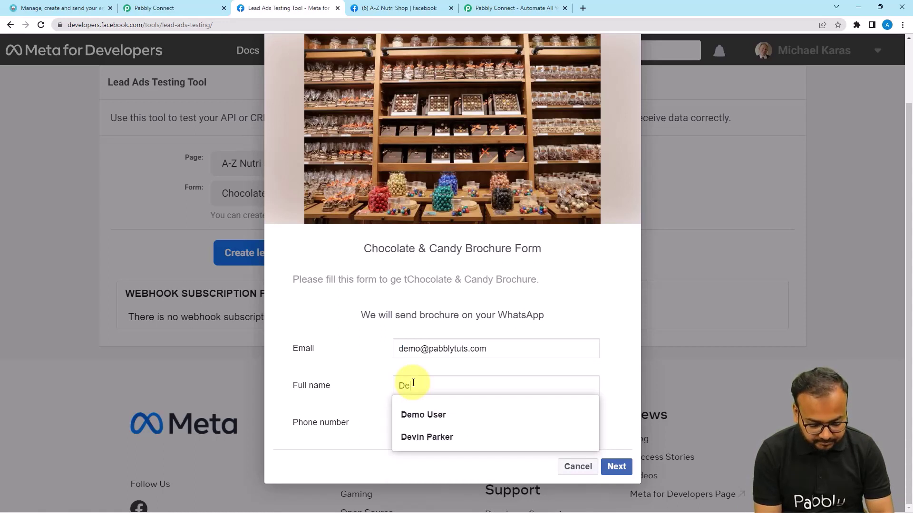
text(mo name)
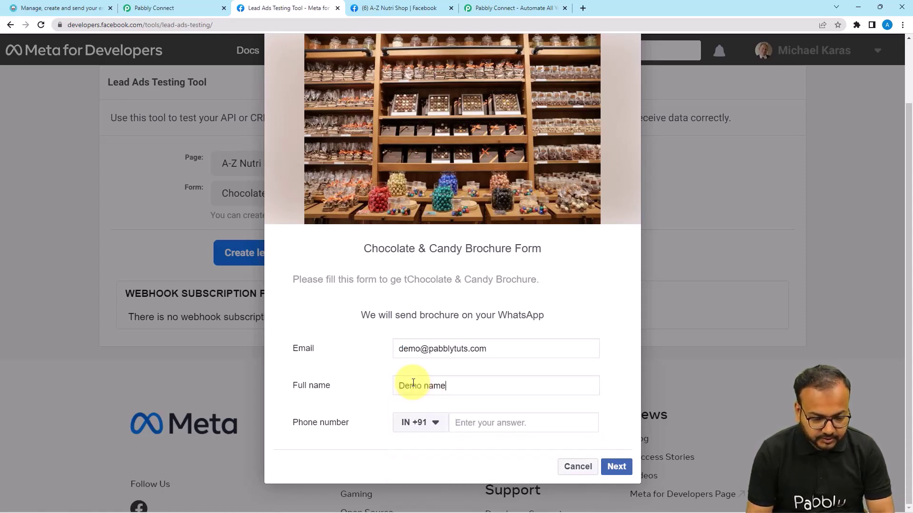
click(473, 433)
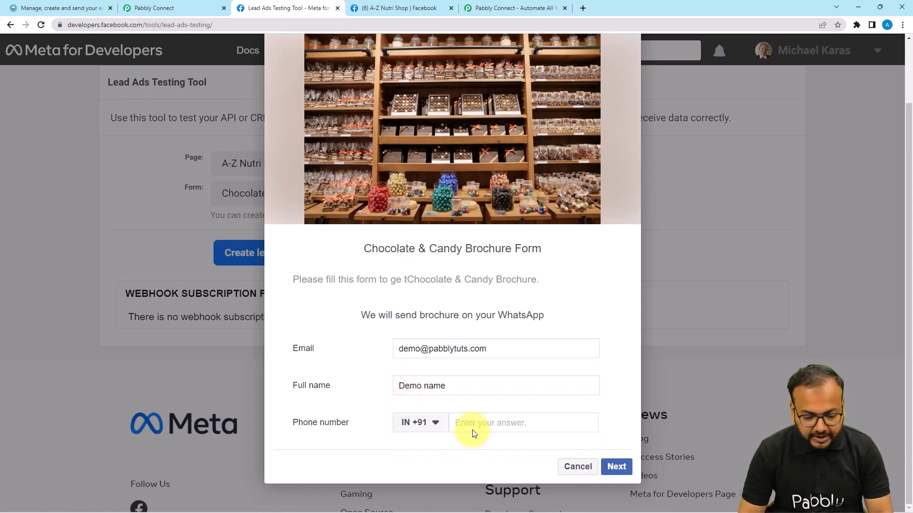
text(11 11)
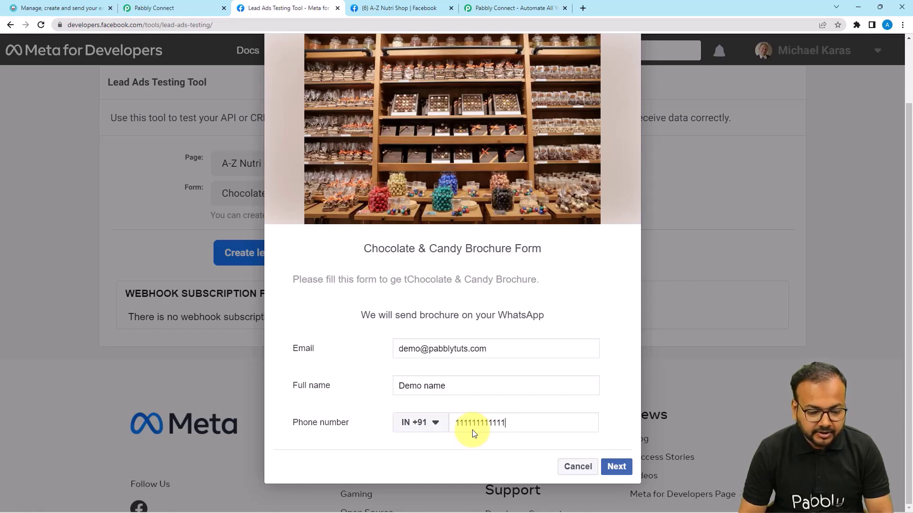
Submit the test lead and close the form dialog.
click(617, 468)
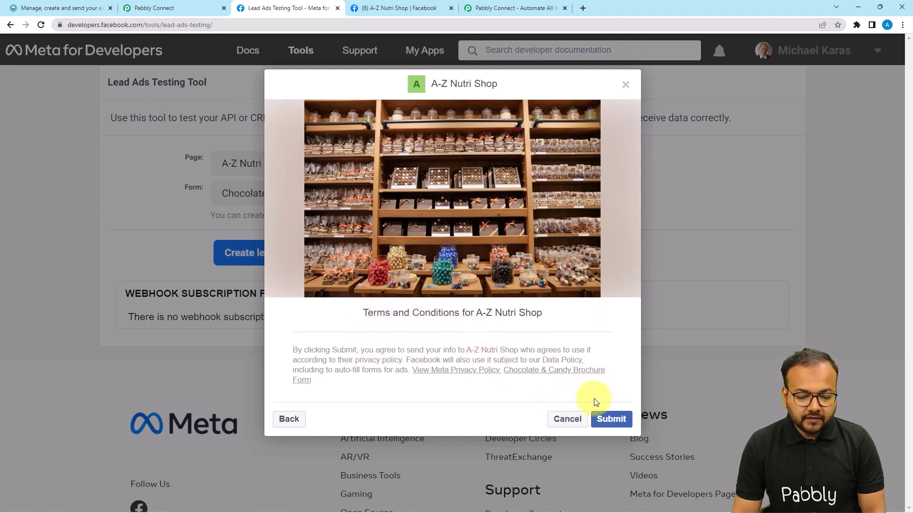
click(610, 418)
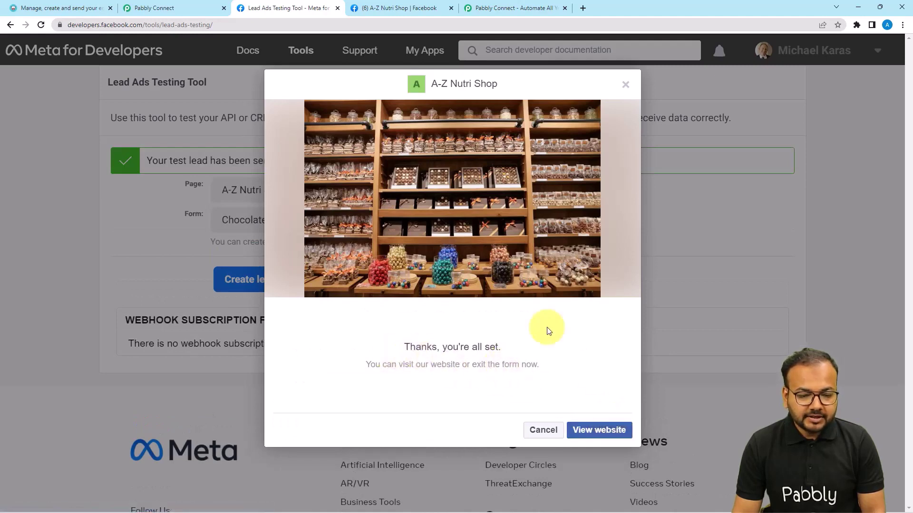
click(626, 86)
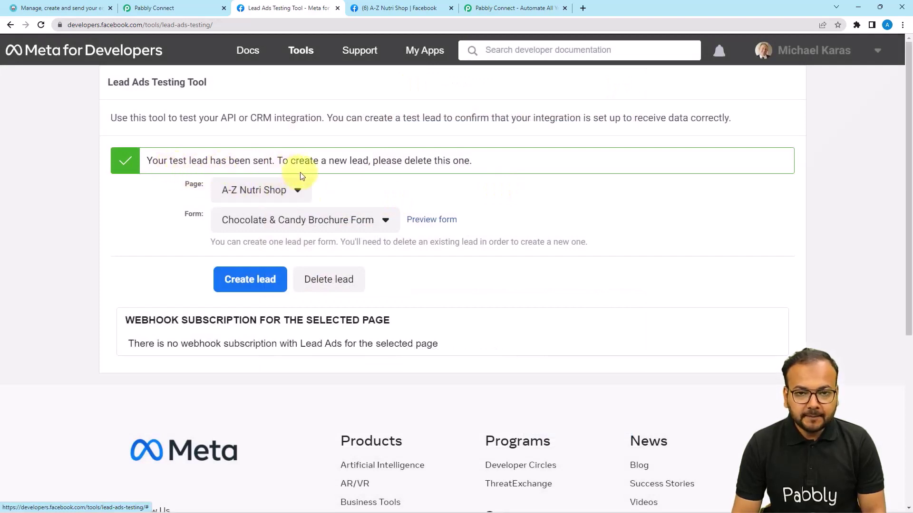
Save the trigger, send a test request, and review the received email, full name and phone fields.
click(135, 8)
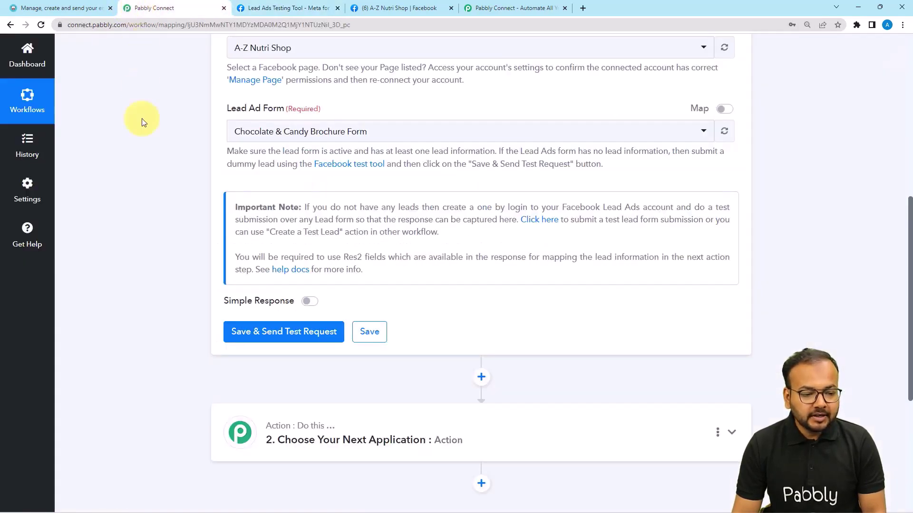
click(248, 336)
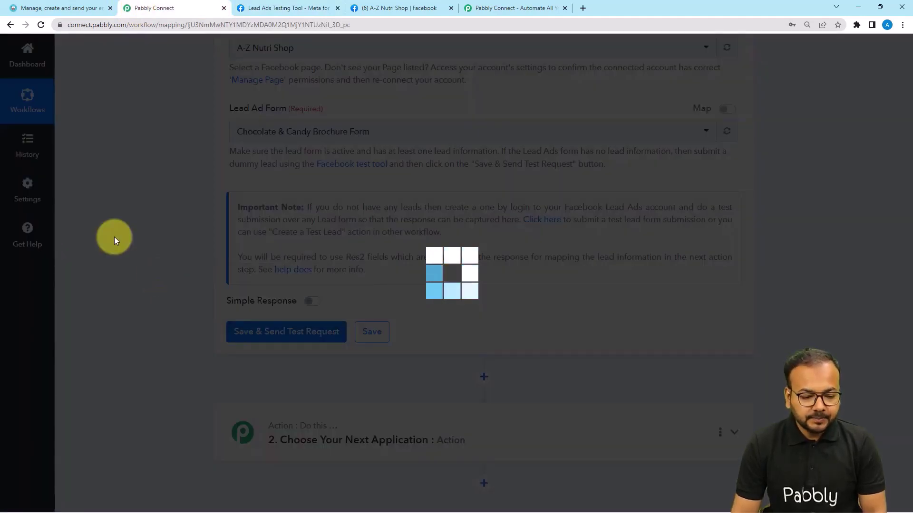
scroll(114, 237, down, 4)
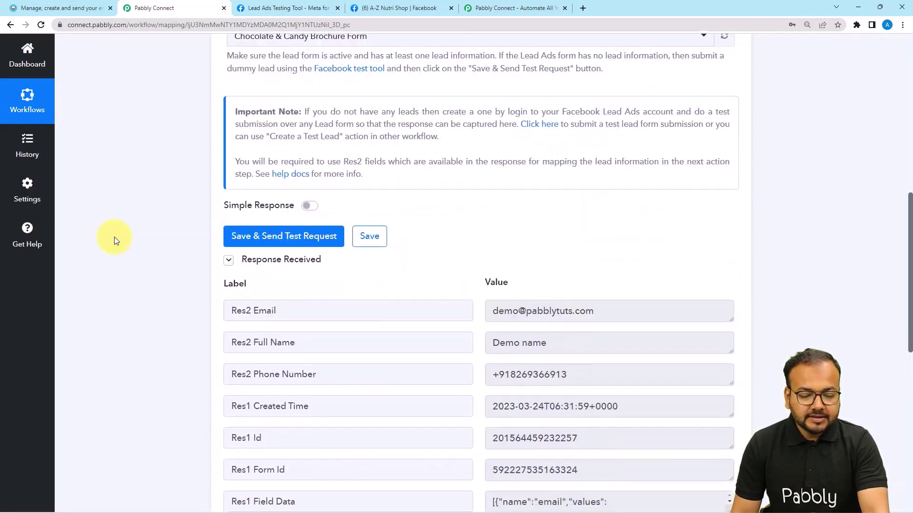
scroll(114, 237, up, 1)
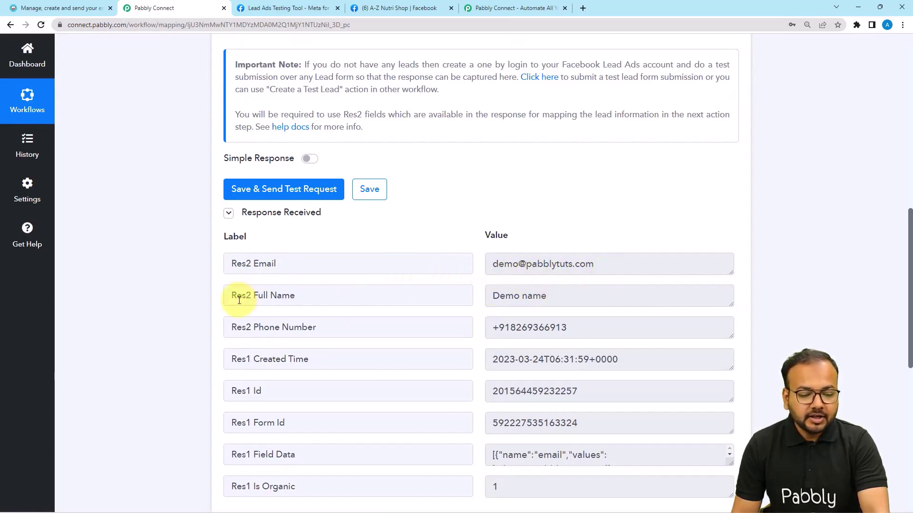
scroll(344, 309, down, 5)
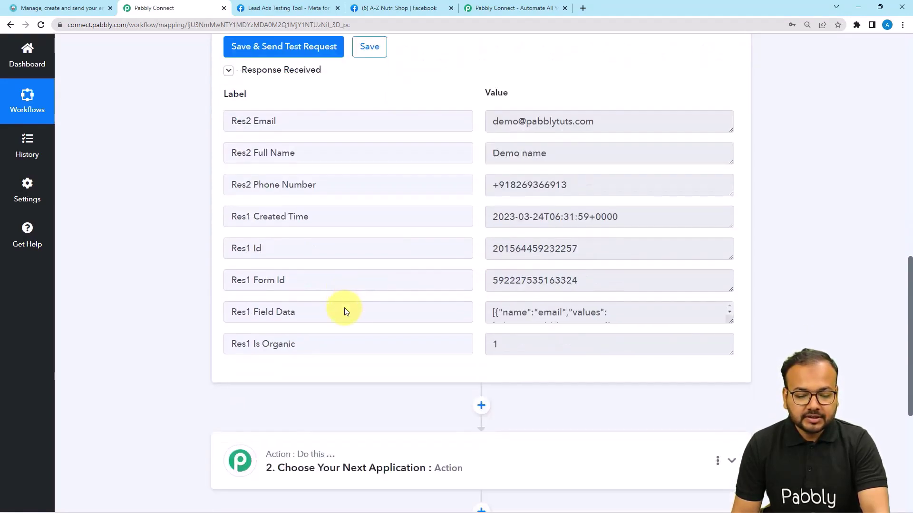
scroll(343, 312, down, 3)
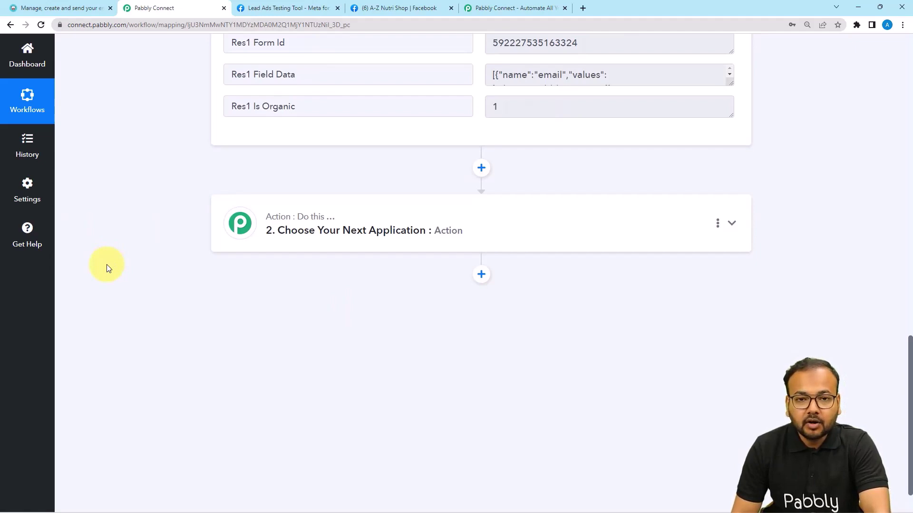
Set the action step to Moosend with the Add New Subscriber event.
click(302, 244)
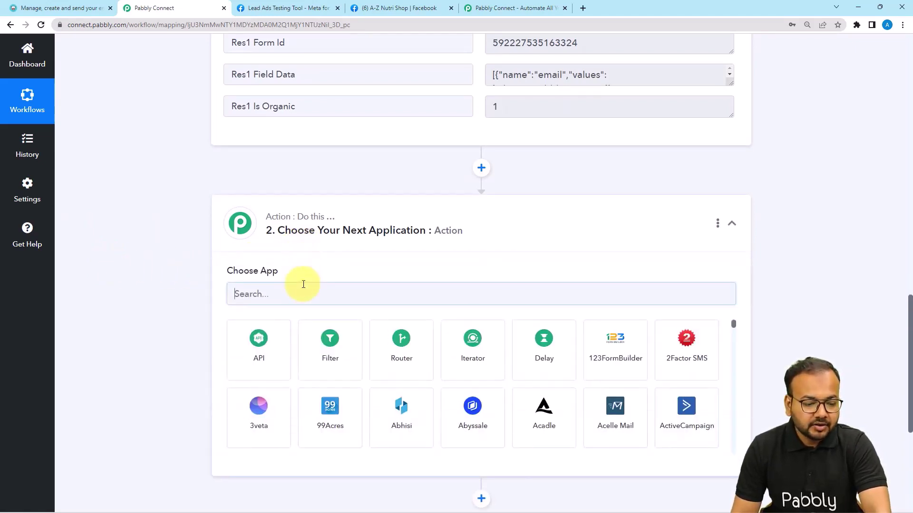
click(302, 284)
text(moo)
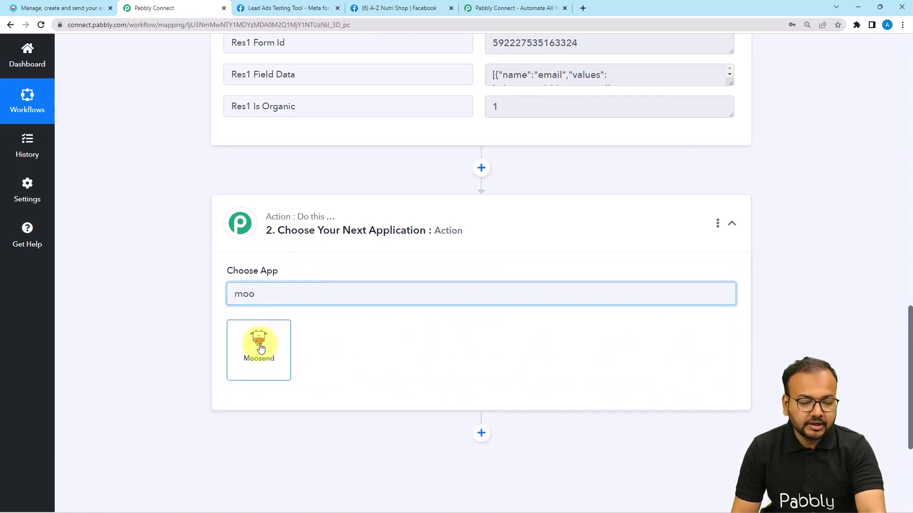
click(249, 343)
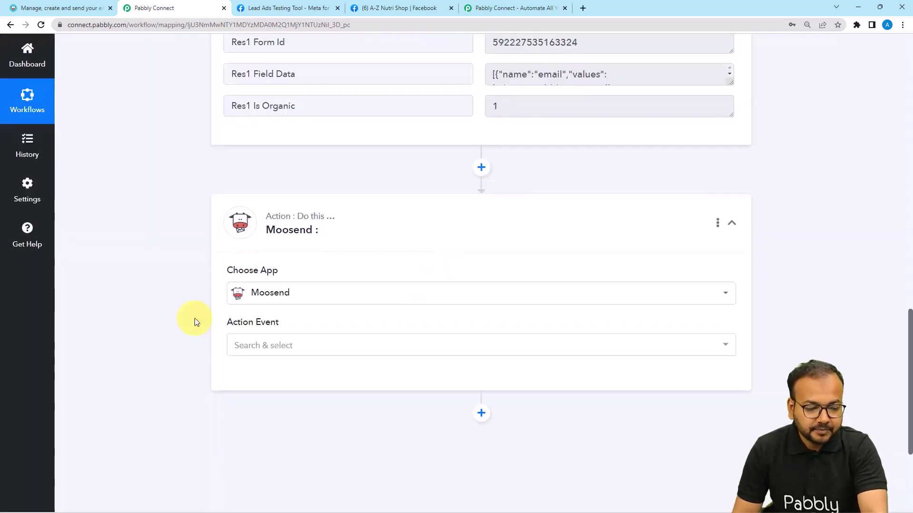
scroll(291, 293, down, 2)
click(273, 255)
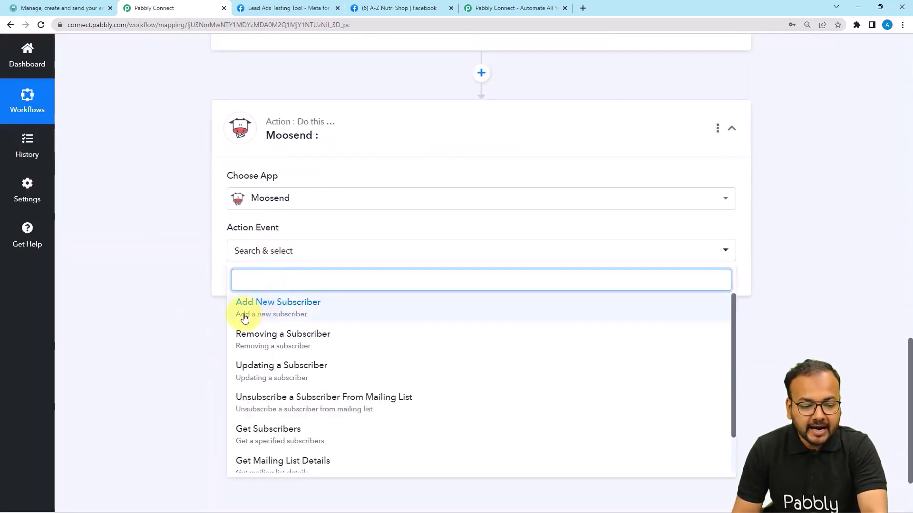
click(328, 314)
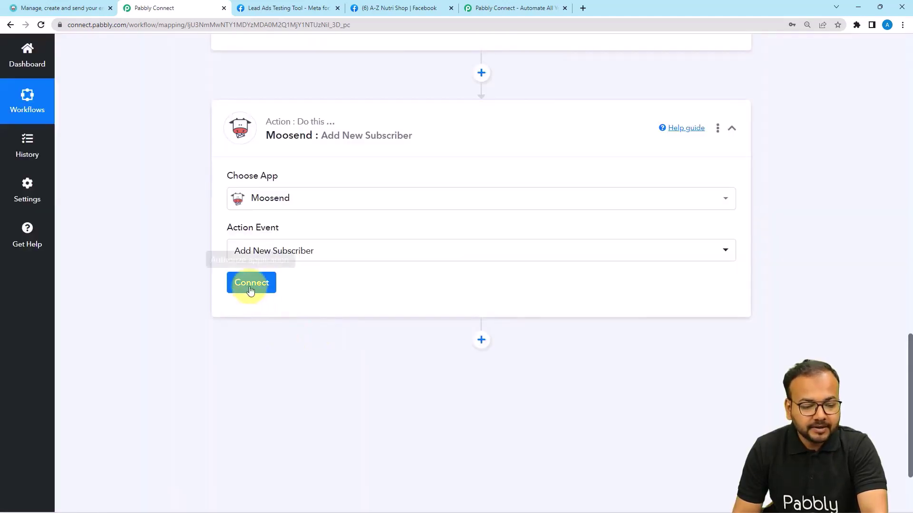
Start a new Moosend connection and switch to the Moosend account.
click(251, 287)
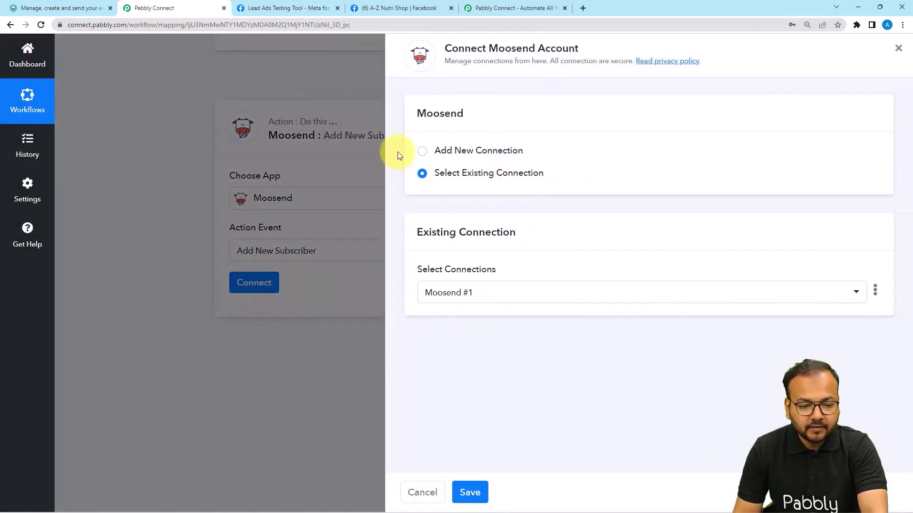
click(418, 151)
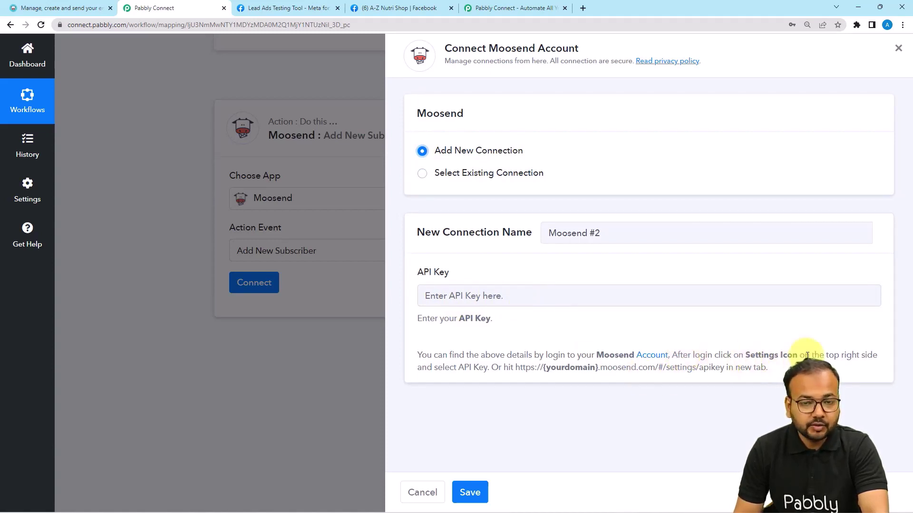
click(82, 8)
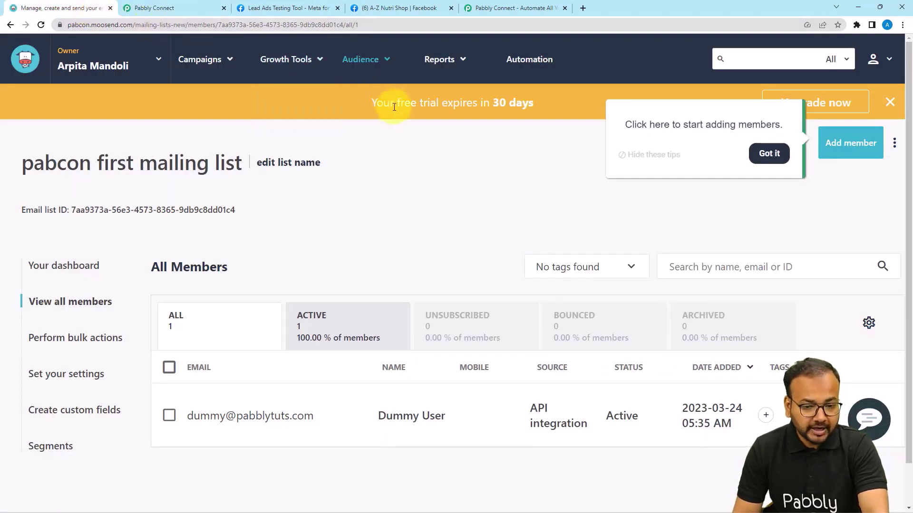
Copy the Moosend API key from account settings and bring it to the Pabbly connection form.
click(872, 60)
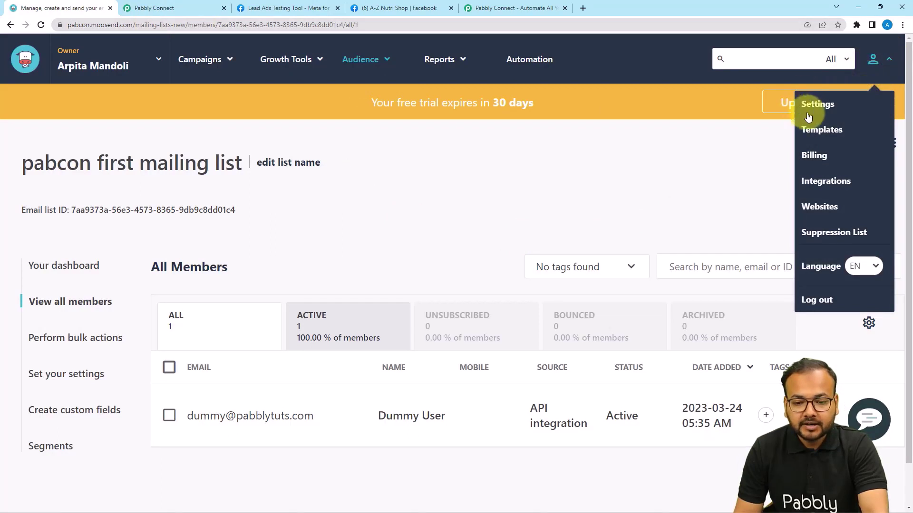
click(815, 107)
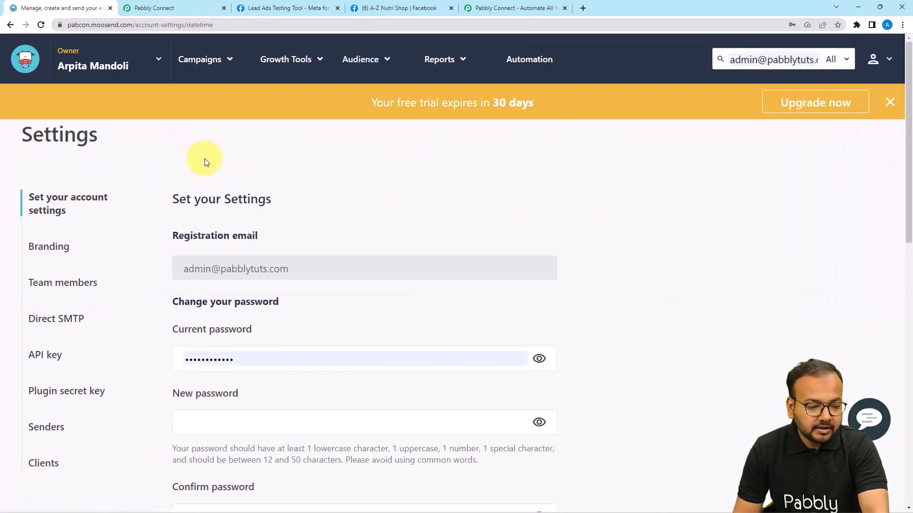
click(41, 356)
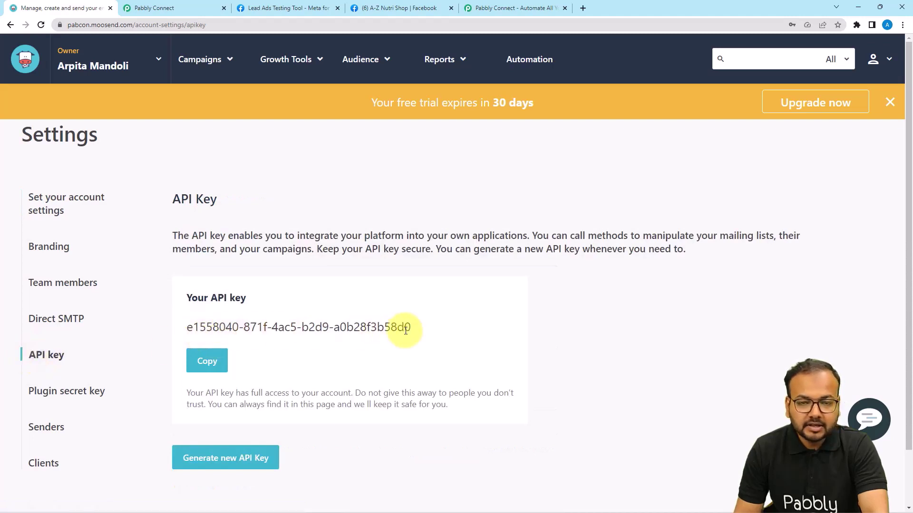
click(220, 365)
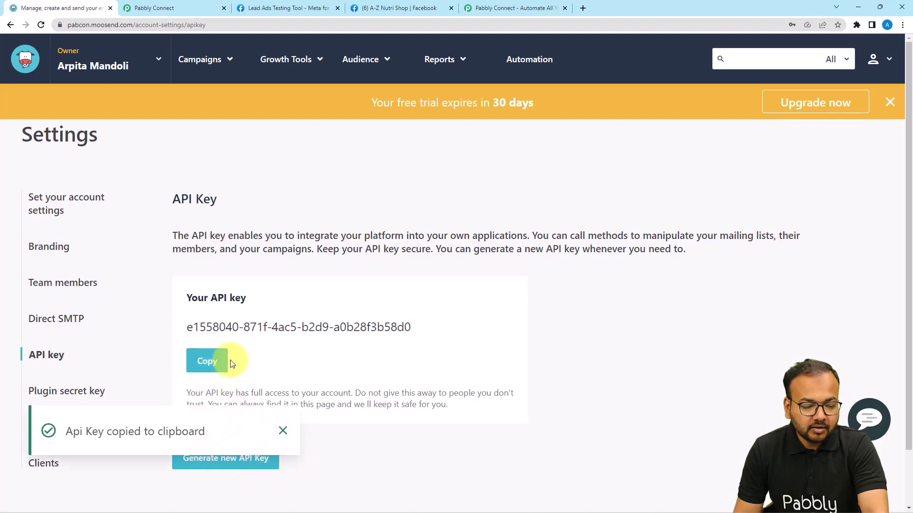
click(205, 9)
right_click(435, 297)
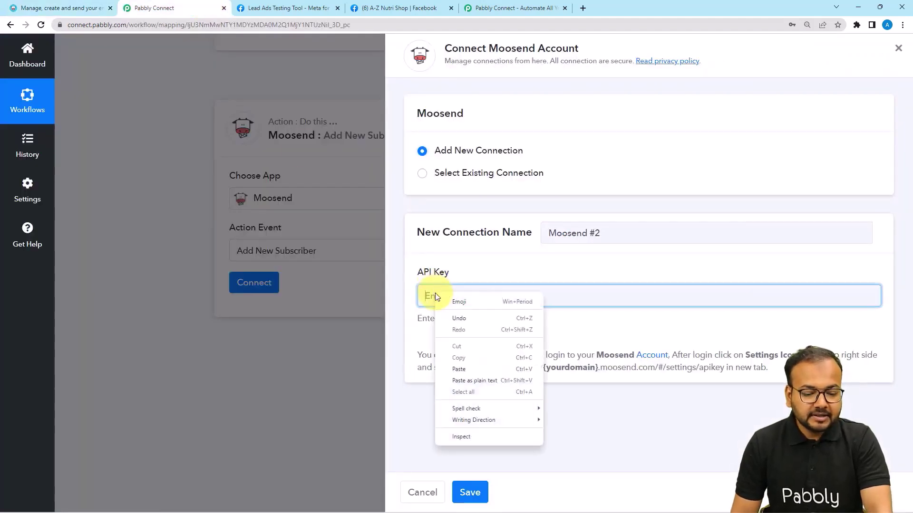
Paste the API key as plain text, save the connection, and confirm pabcon first mailing list.
click(472, 380)
click(469, 492)
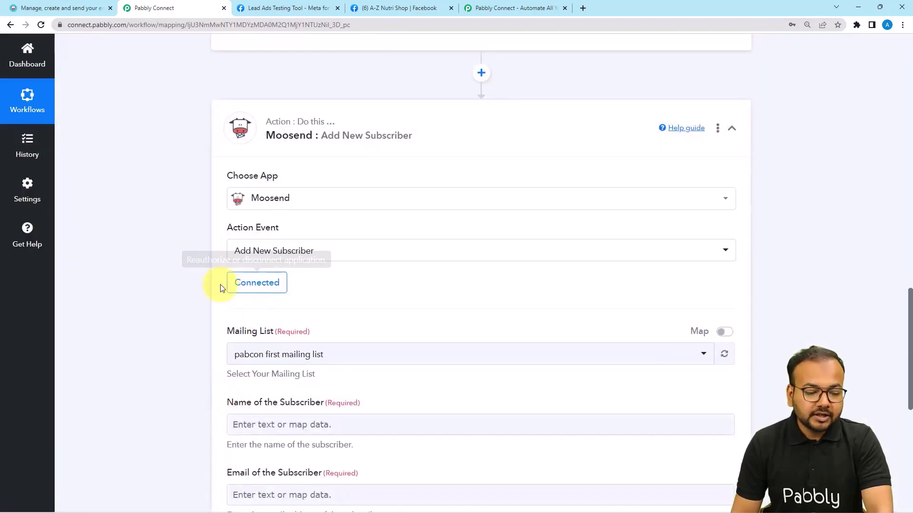
scroll(166, 307, down, 3)
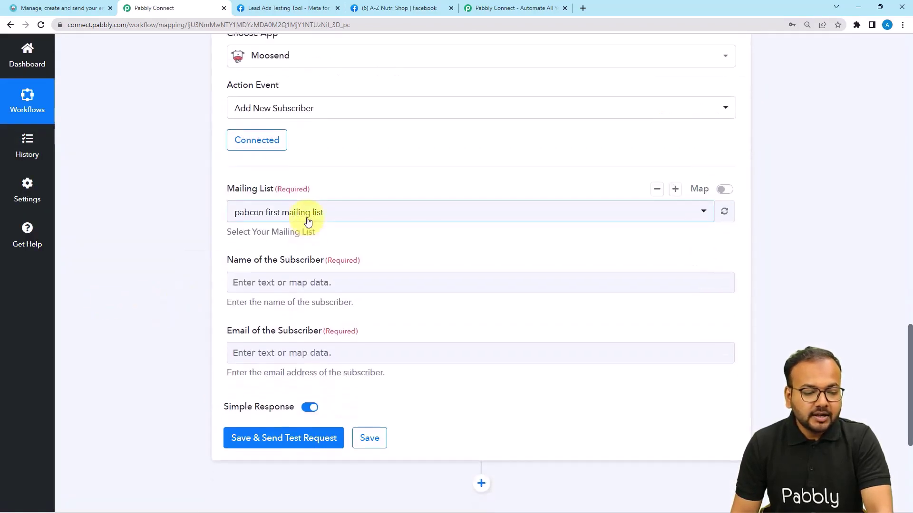
click(328, 220)
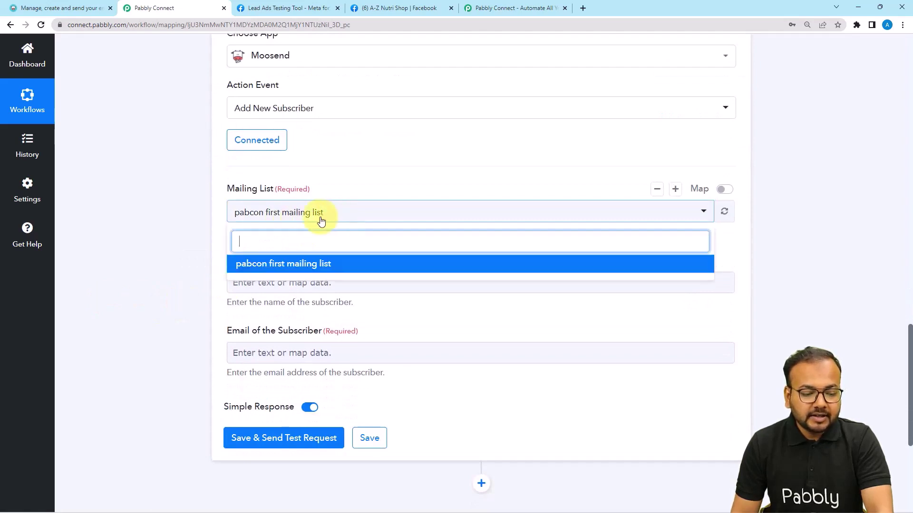
click(204, 215)
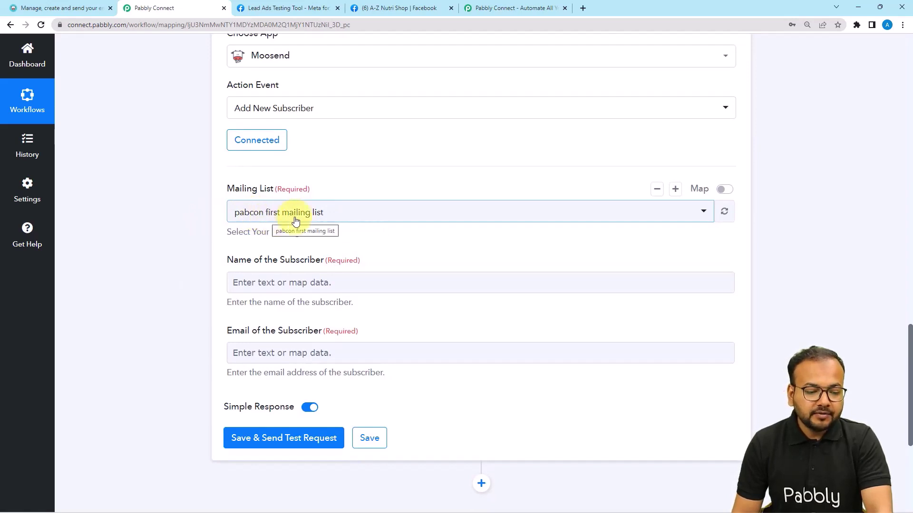
scroll(198, 209, down, 2)
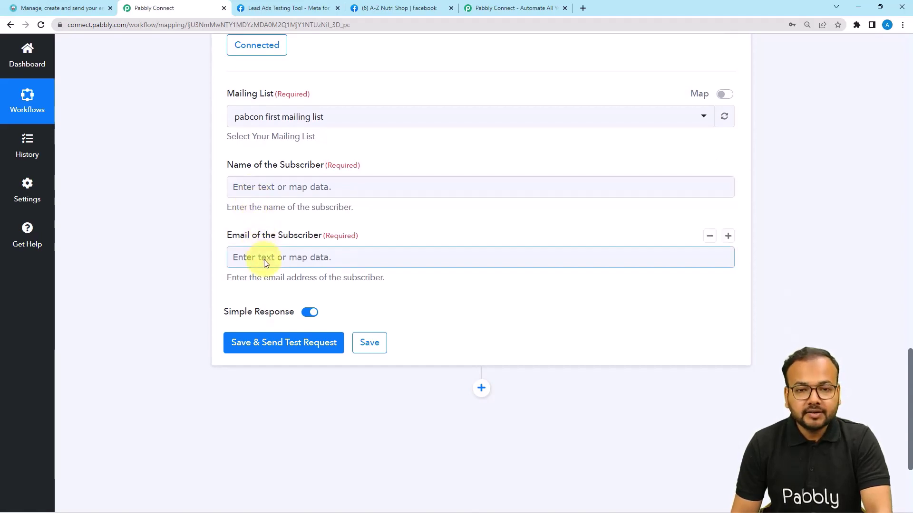
scroll(143, 235, up, 10)
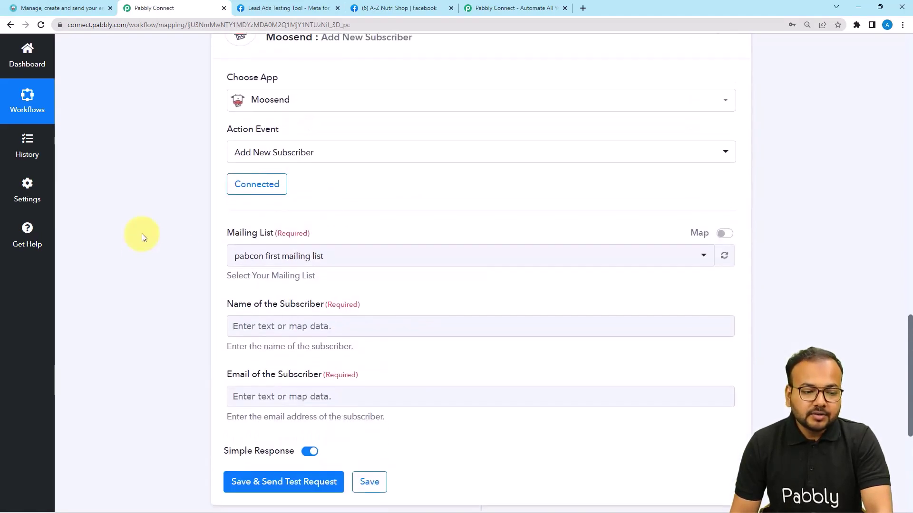
scroll(145, 239, up, 6)
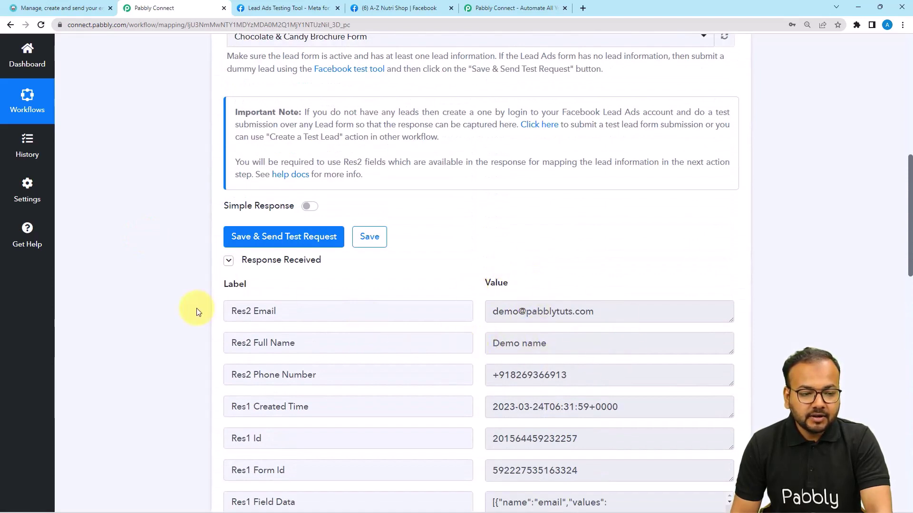
scroll(198, 313, down, 13)
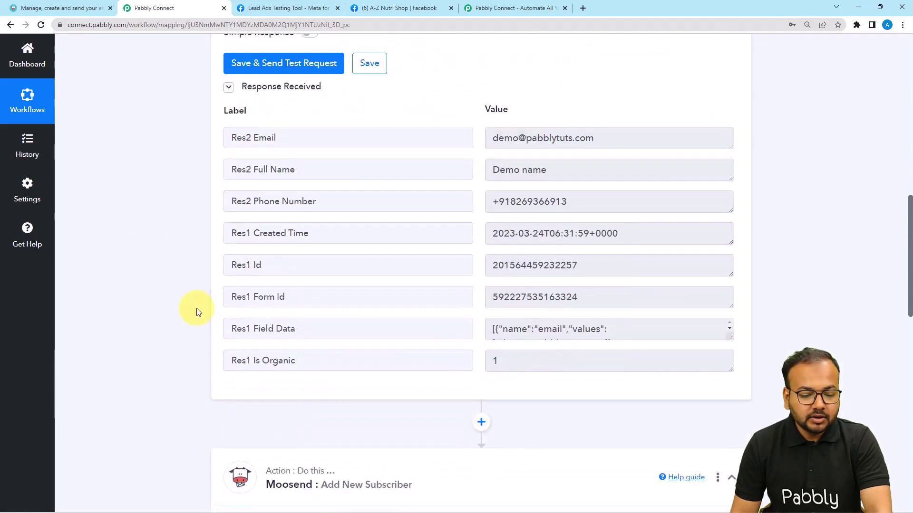
scroll(198, 312, down, 2)
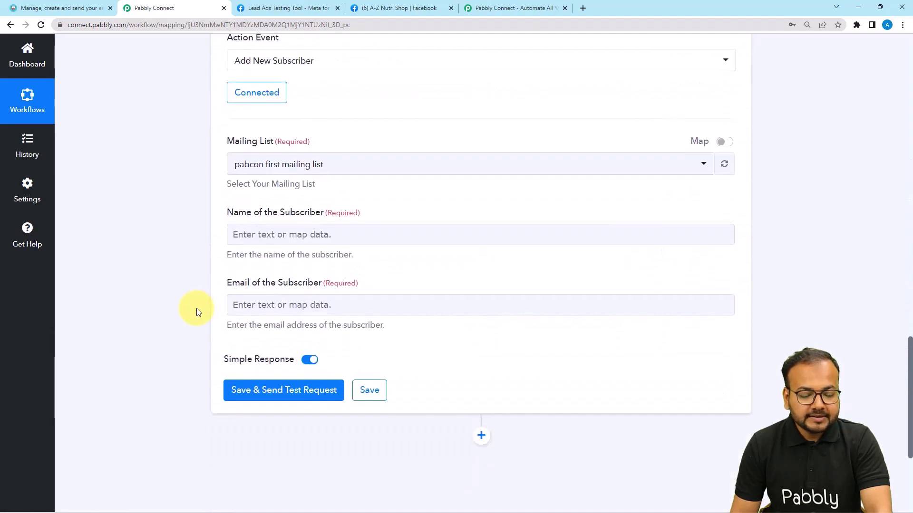
Map the Facebook lead's Full Name into the subscriber name field.
click(272, 228)
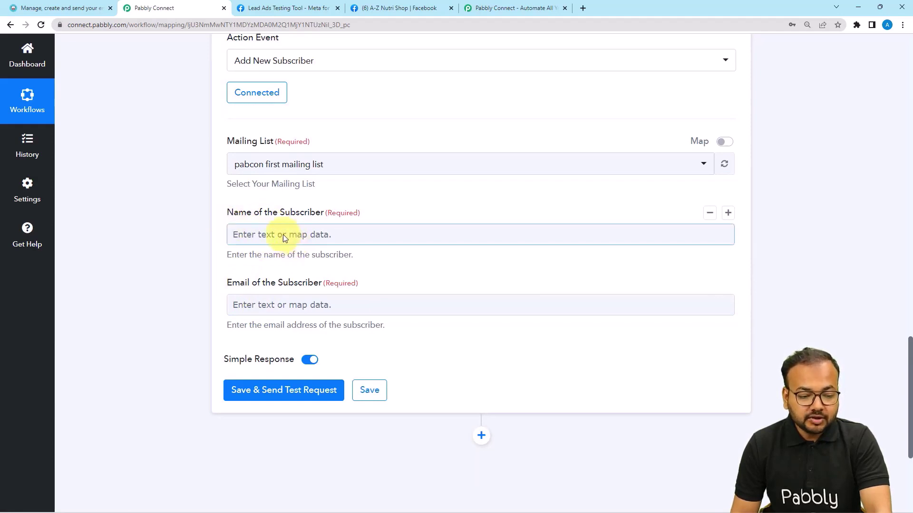
click(278, 236)
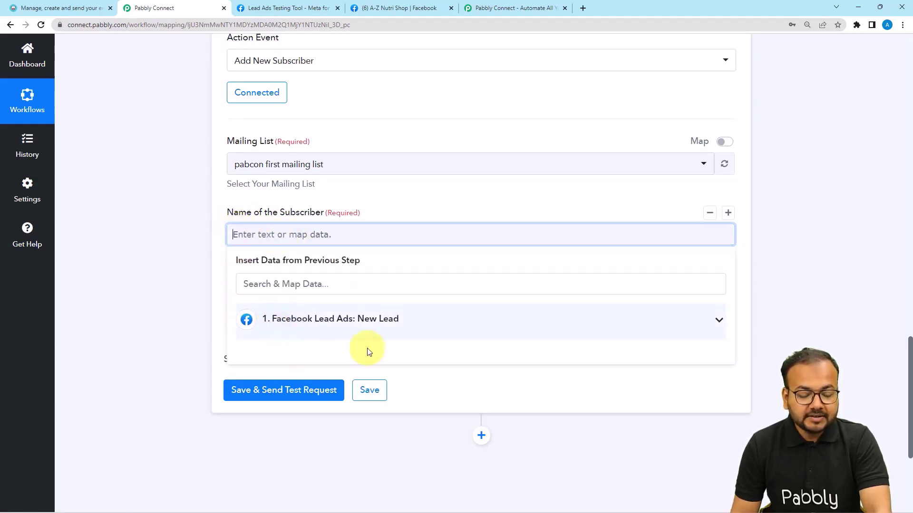
click(309, 328)
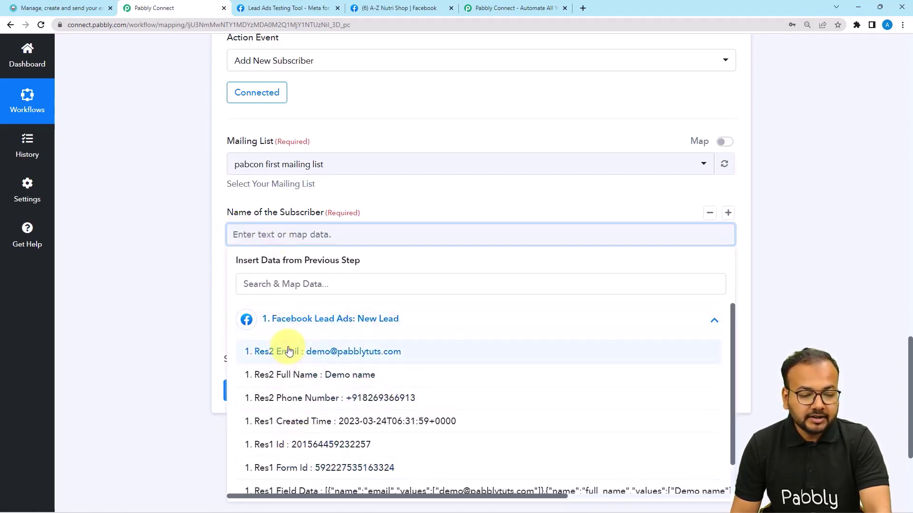
click(325, 376)
click(212, 268)
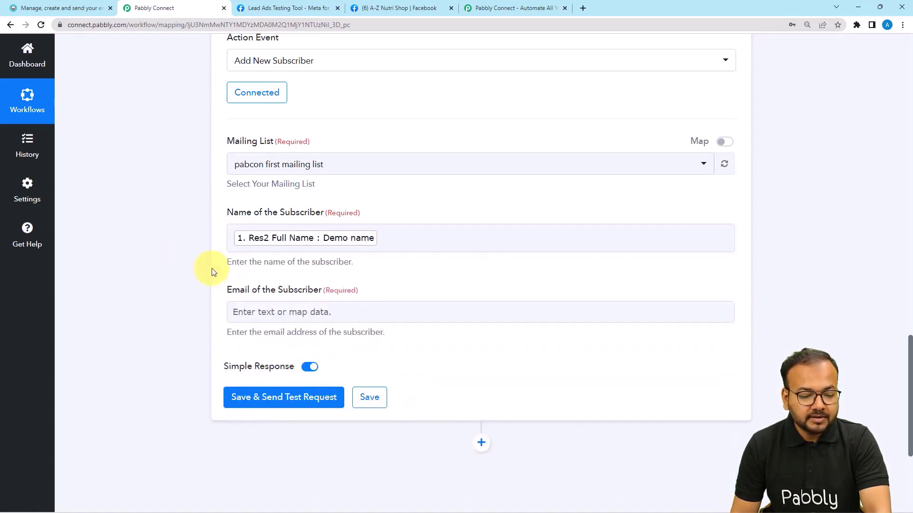
Map the Facebook lead's Res2 Email into the subscriber email field.
click(273, 322)
scroll(273, 319, down, 1)
click(275, 349)
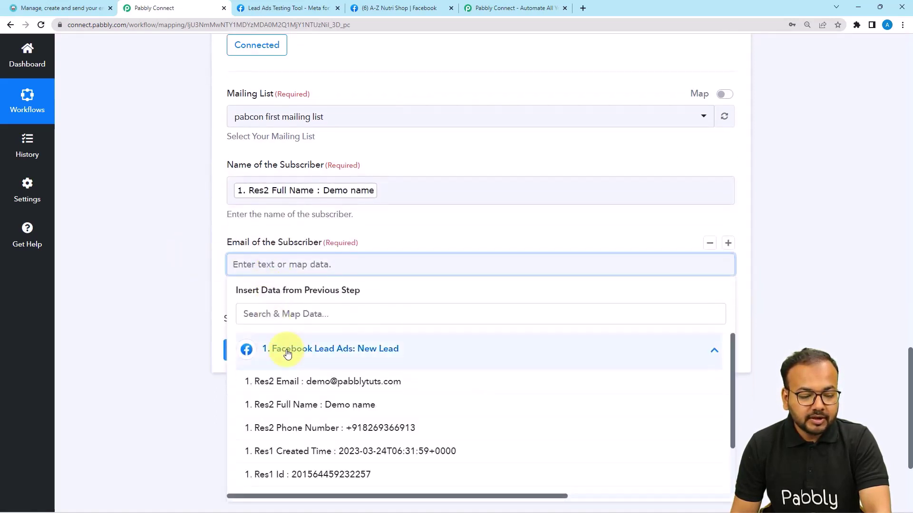
click(309, 391)
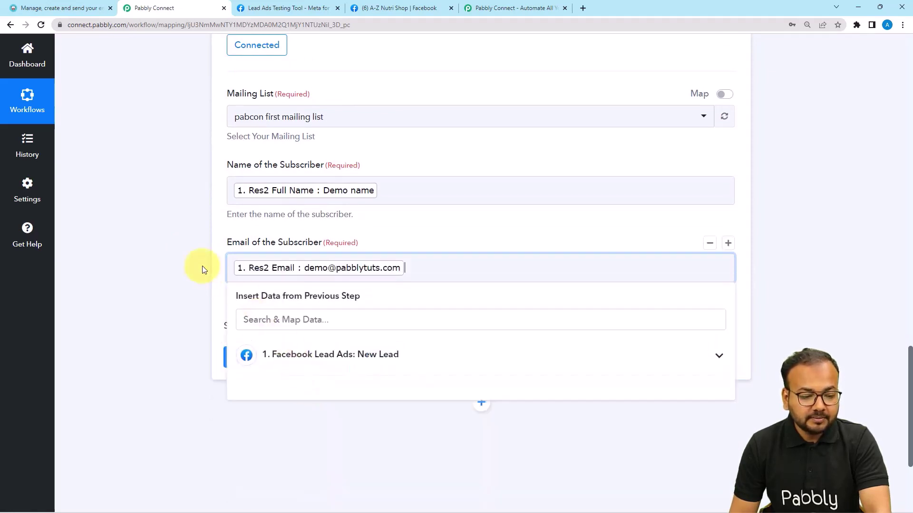
click(159, 241)
scroll(160, 244, down, 1)
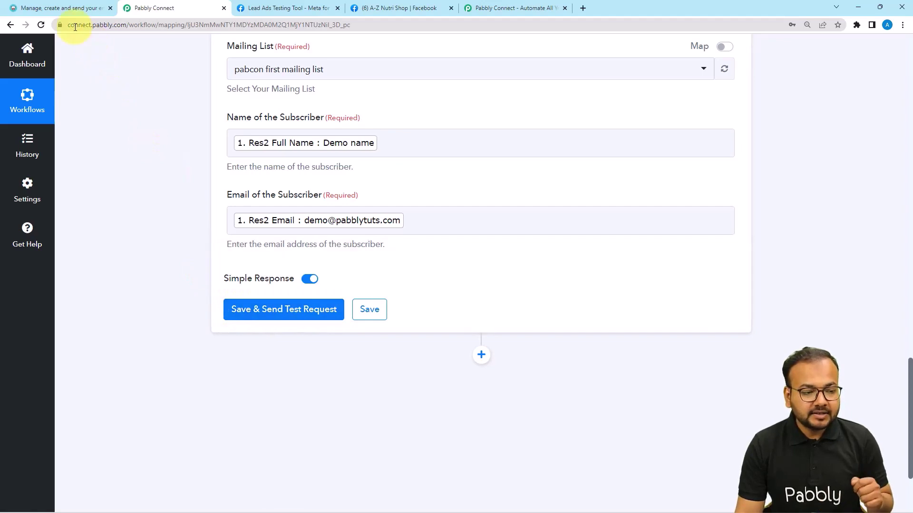
View all members of Moosend's pabcon first mailing list and confirm only one active subscriber.
click(57, 8)
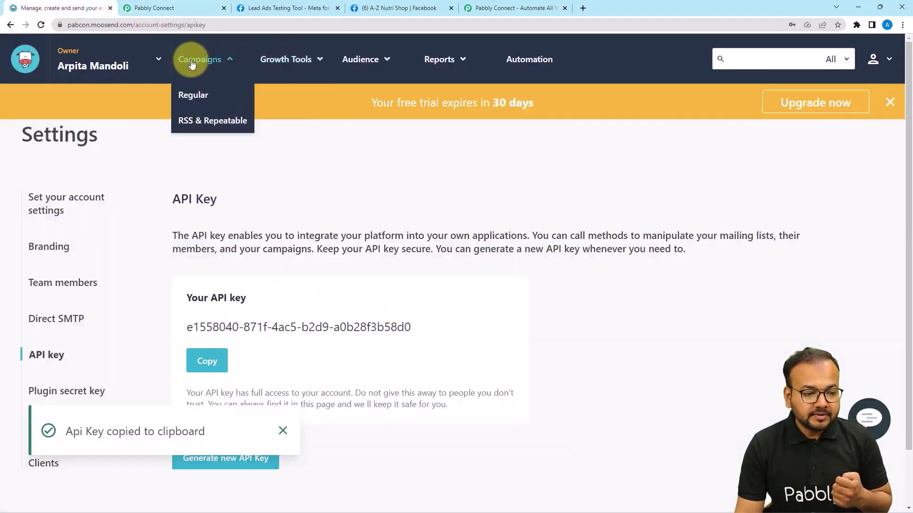
mouse_move(357, 58)
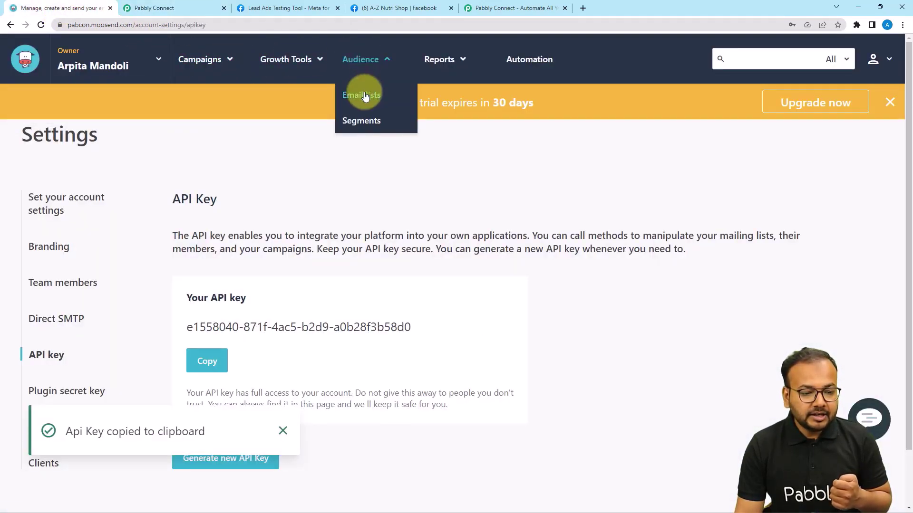
click(363, 94)
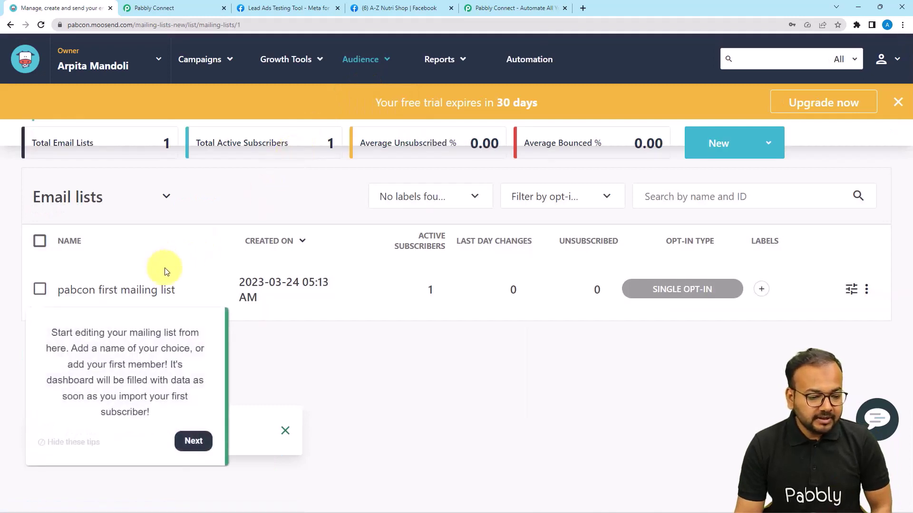
click(143, 289)
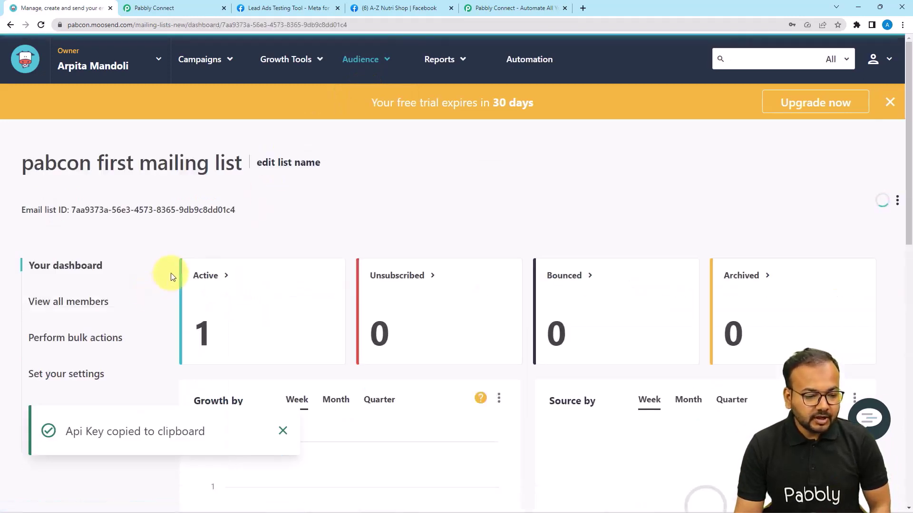
scroll(171, 273, down, 3)
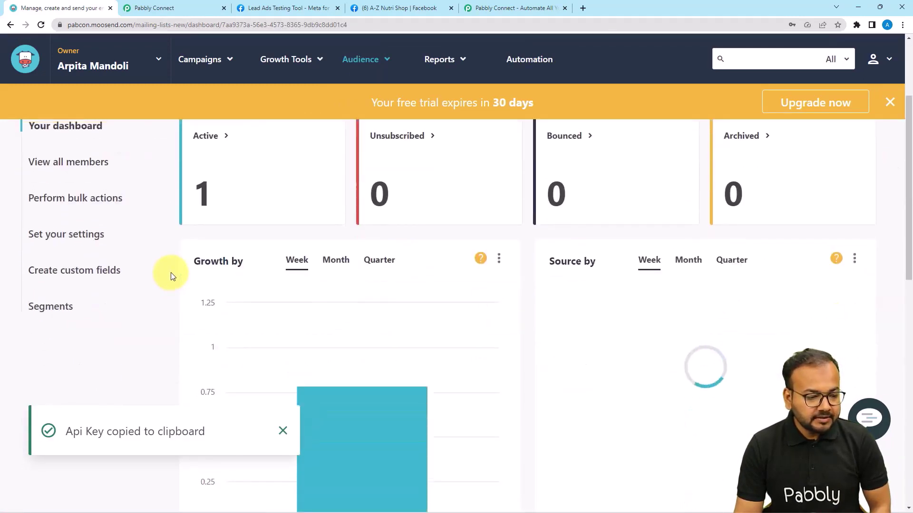
scroll(169, 275, up, 2)
click(77, 254)
scroll(159, 255, down, 1)
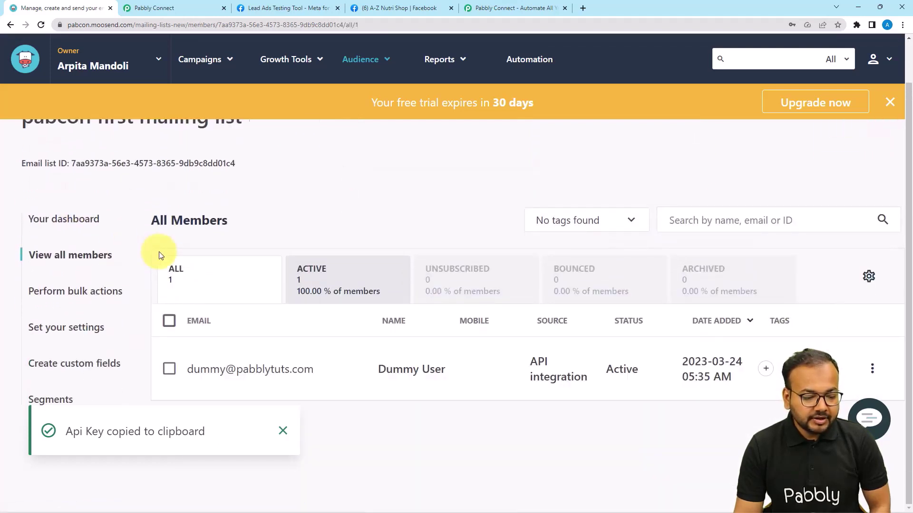
click(282, 432)
Send the Moosend add-subscriber test request and check the response returns code 0 with Demo name.
click(183, 8)
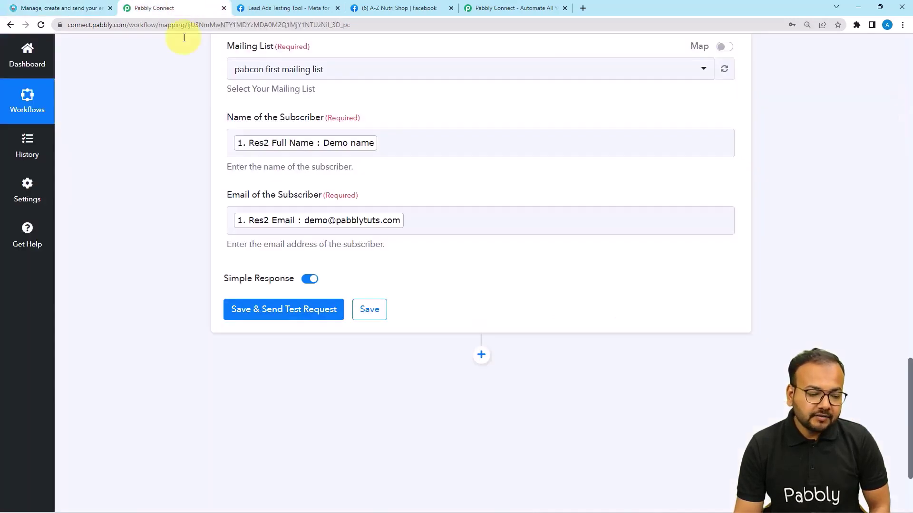
click(238, 311)
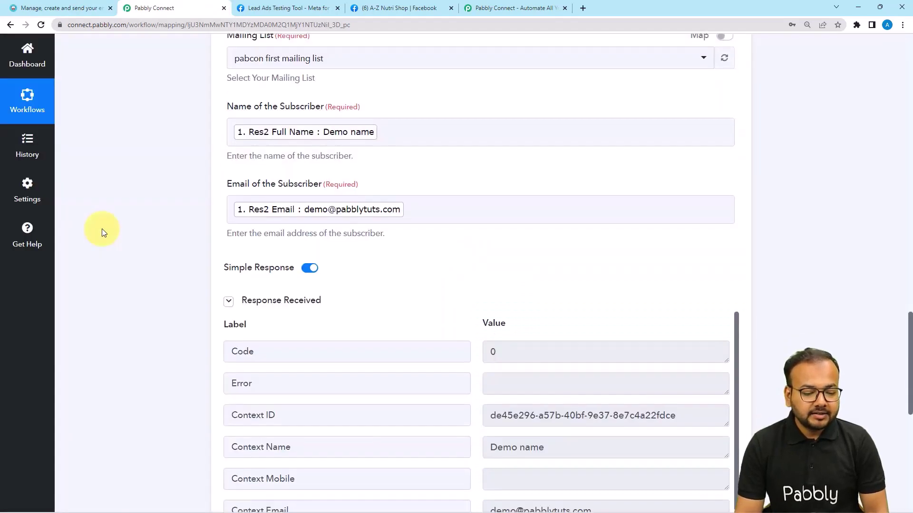
scroll(102, 229, down, 4)
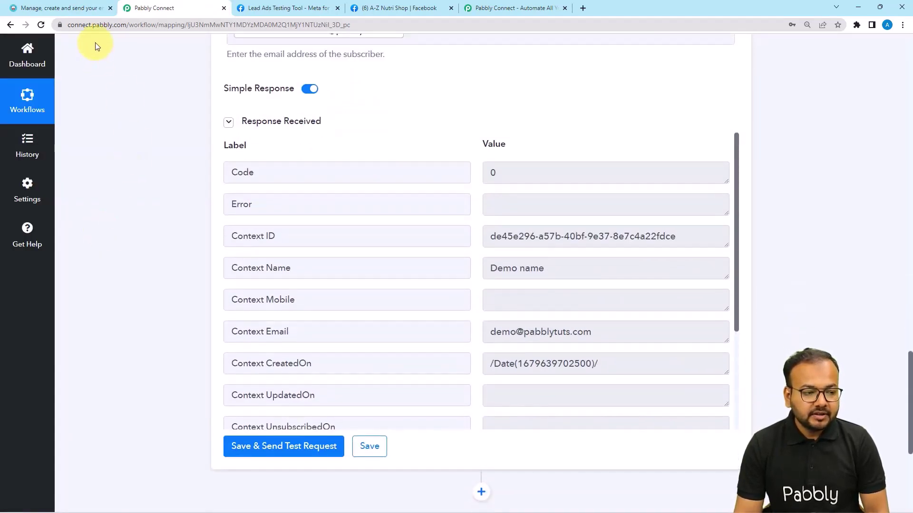
click(84, 10)
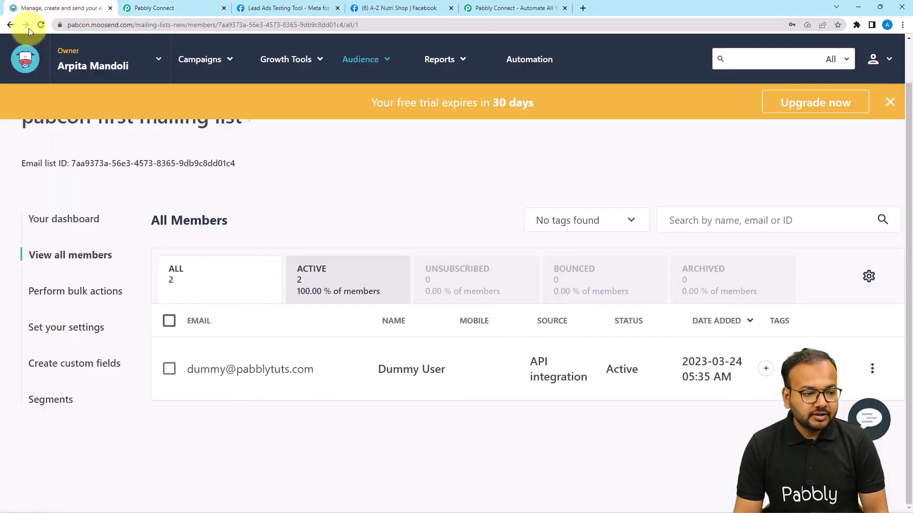
Reload Moosend's All Members page and find Demo name among the two active members.
click(41, 27)
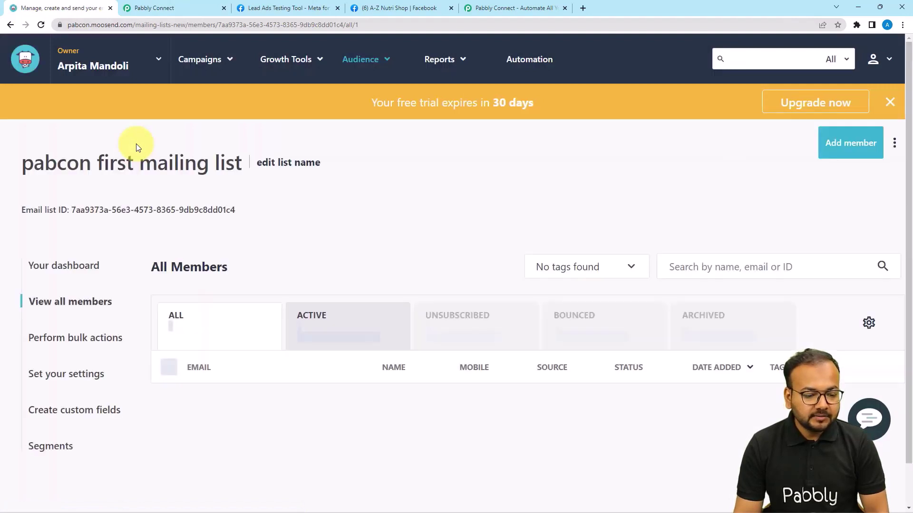
scroll(136, 143, down, 2)
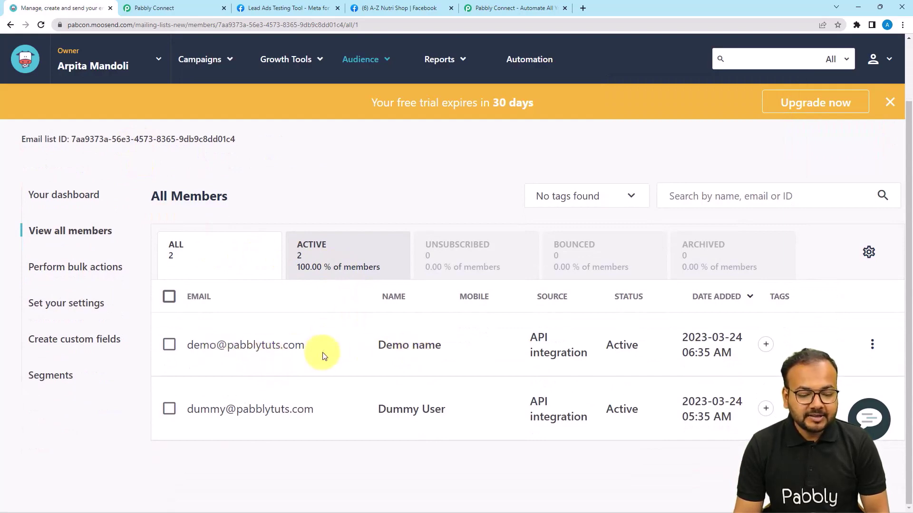
click(198, 7)
scroll(159, 144, up, 5)
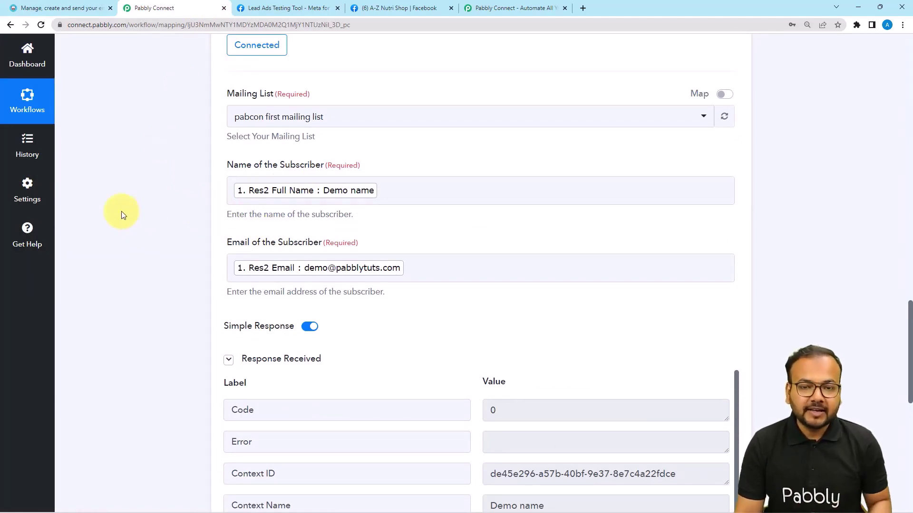
Collapse the Moosend action step and the Facebook Lead Ads trigger step.
scroll(123, 215, up, 5)
click(292, 130)
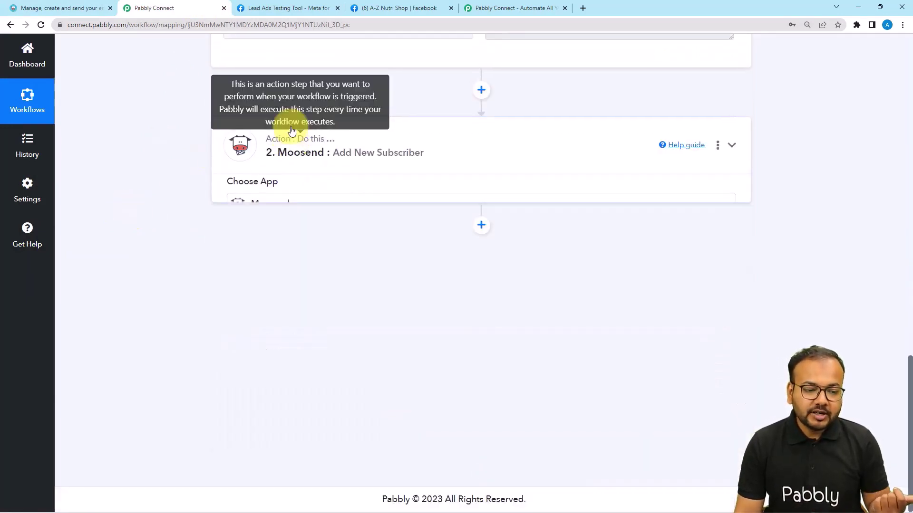
scroll(224, 198, up, 15)
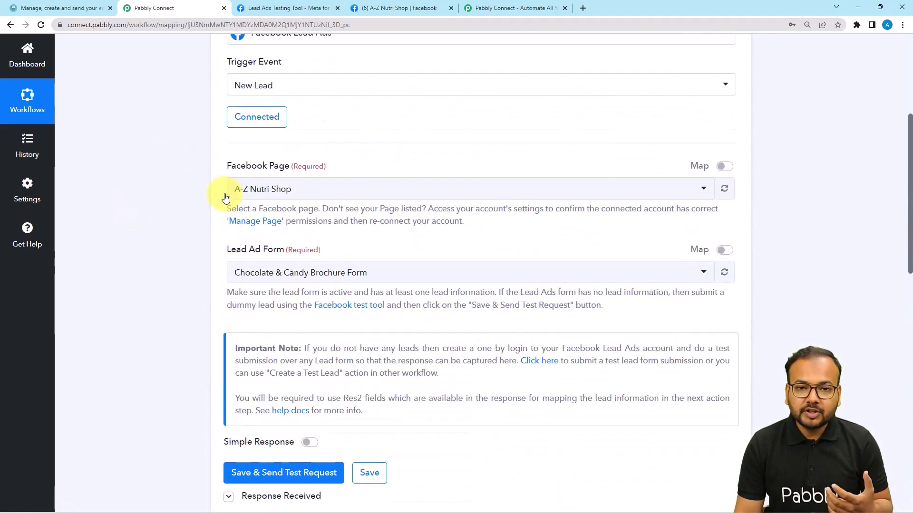
scroll(224, 198, up, 3)
click(358, 129)
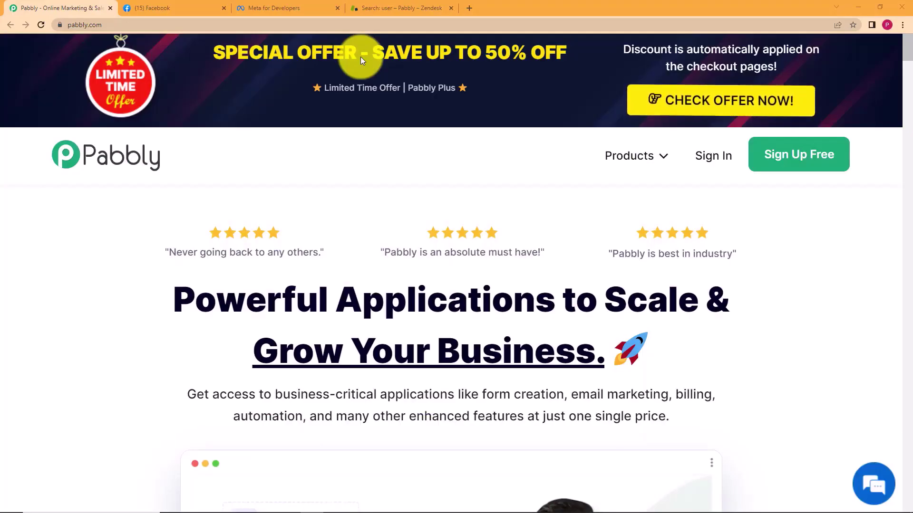
click(418, 8)
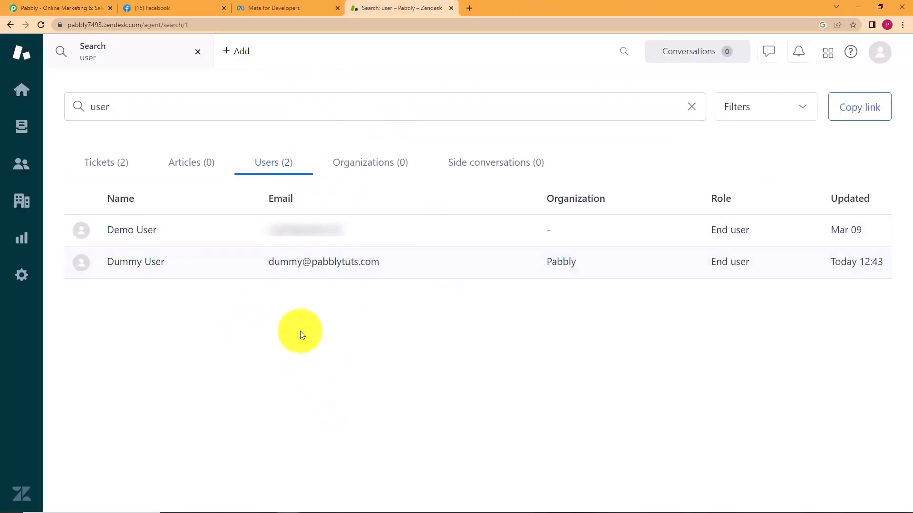
click(192, 6)
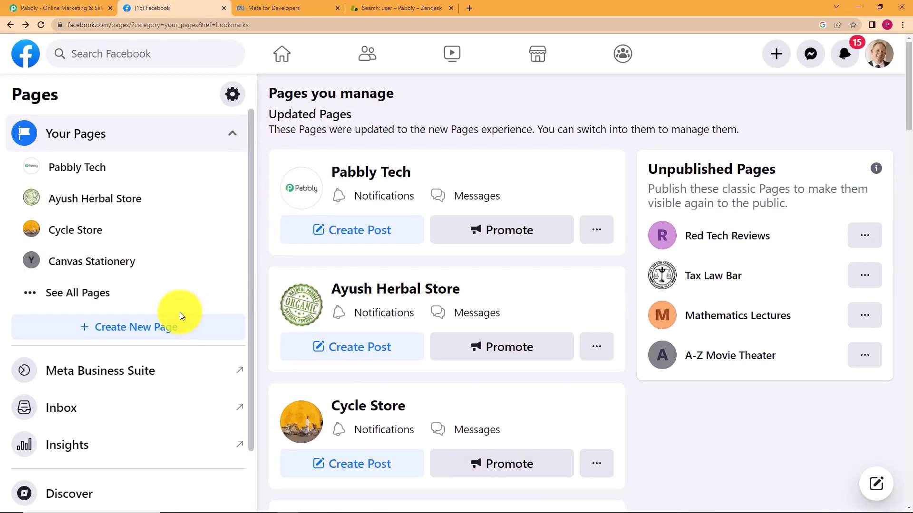
click(99, 8)
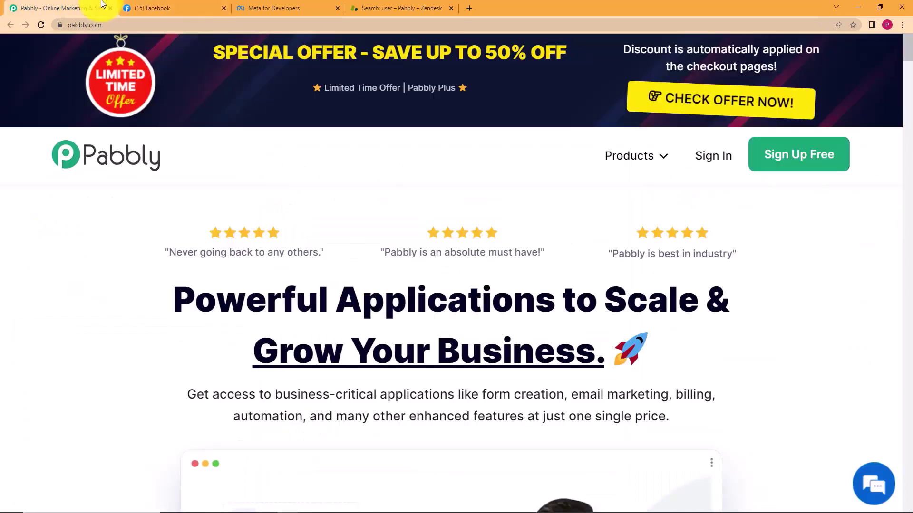
click(407, 5)
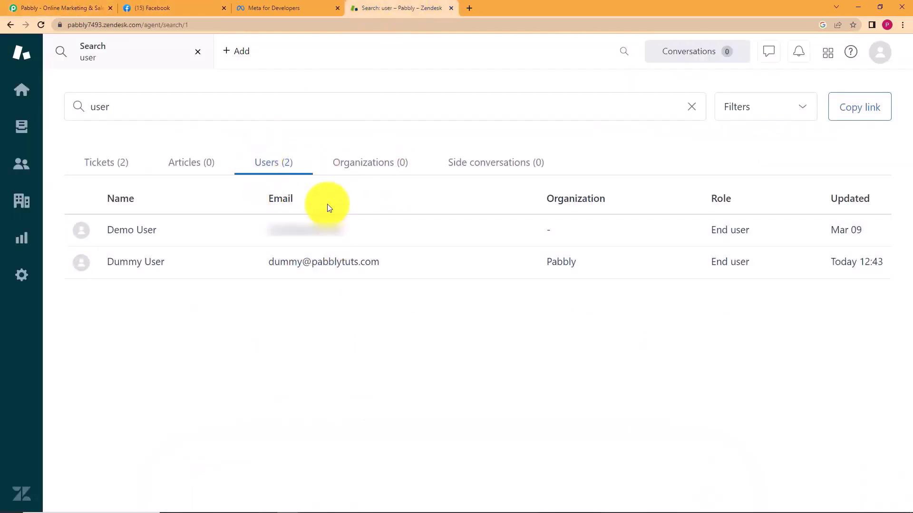
click(159, 7)
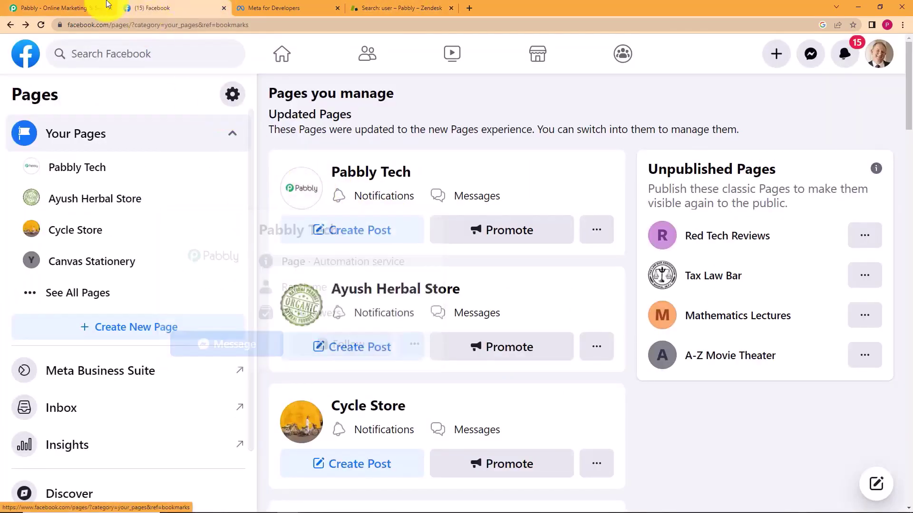
click(81, 7)
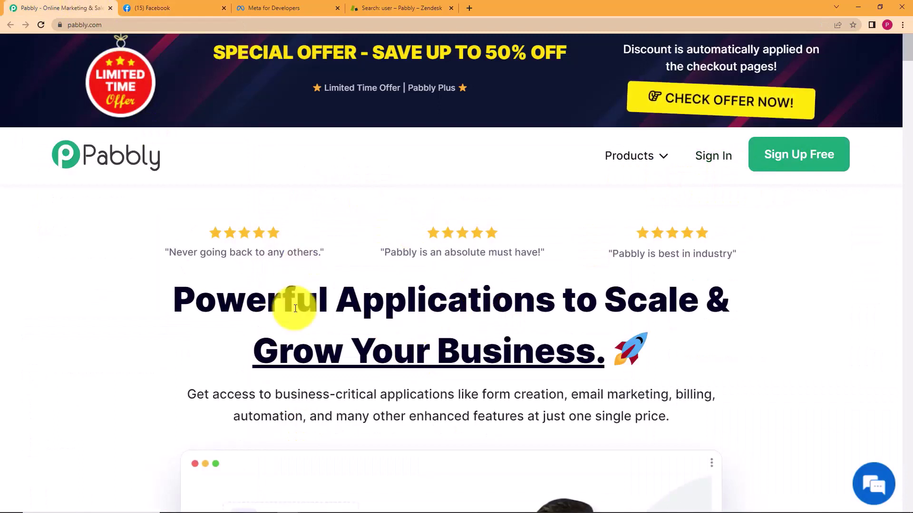
Sign in to Pabbly Accounts with Google and launch Pabbly Connect via Access Now.
click(719, 156)
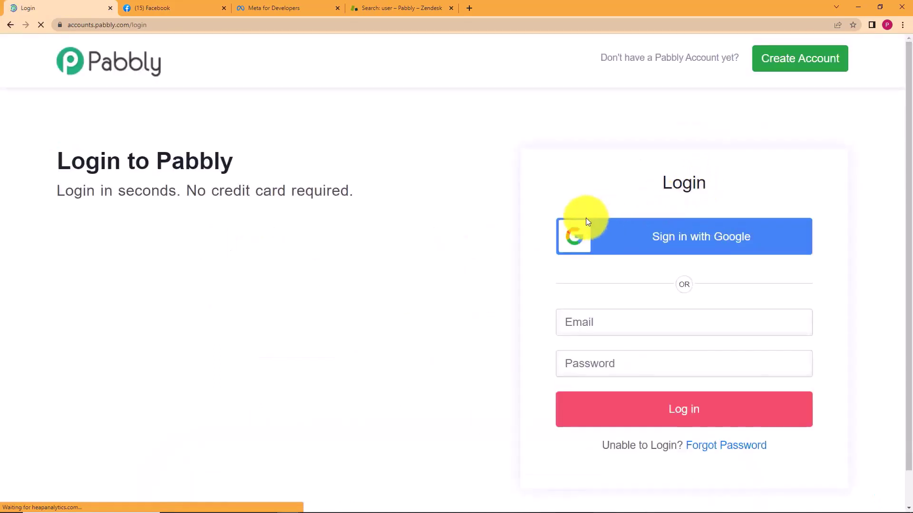
click(609, 236)
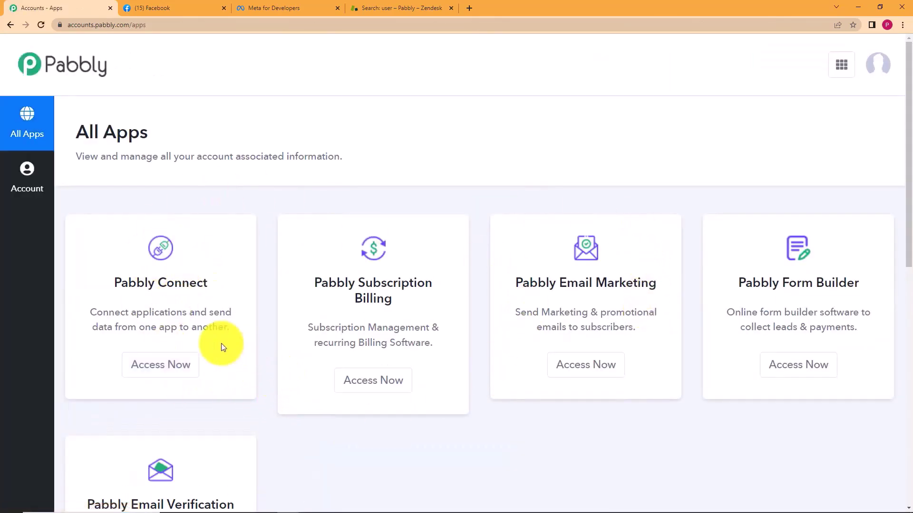
click(179, 369)
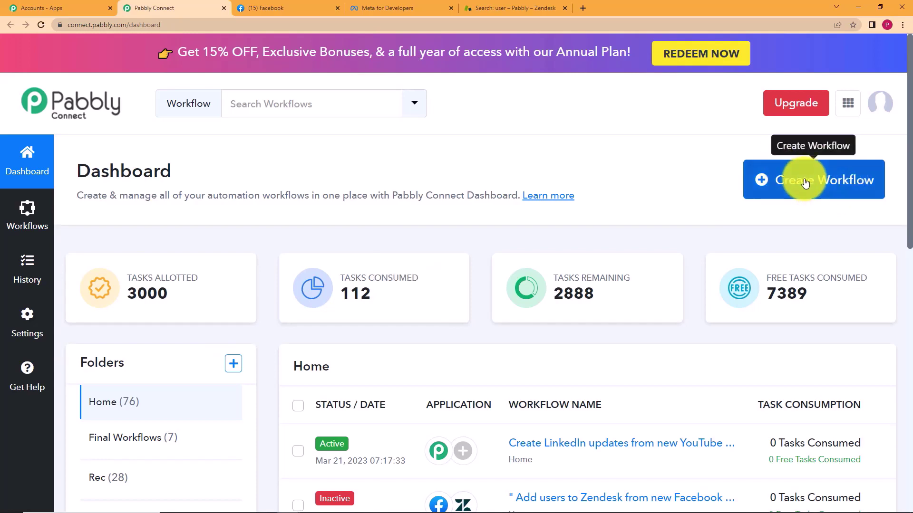
Create a new workflow named 'Create users in Zendesk from Facebook lead Ads leads'.
click(804, 182)
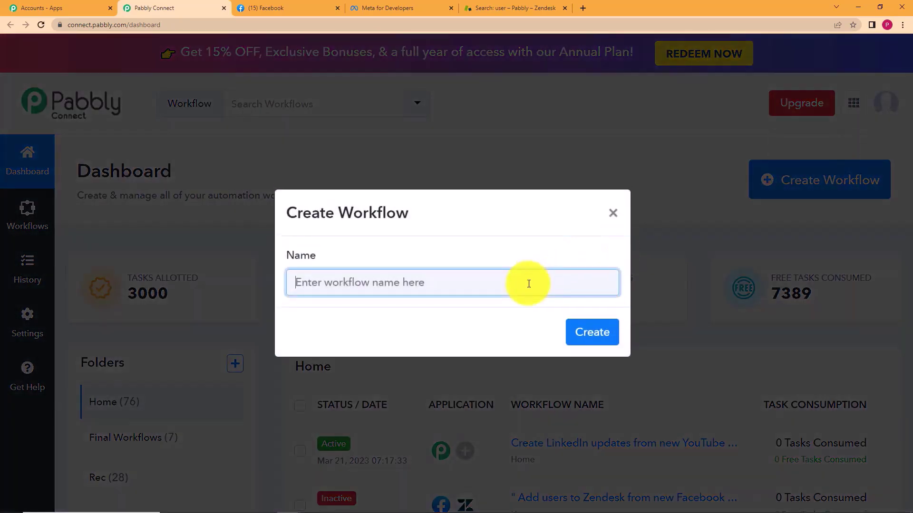
text(Cre)
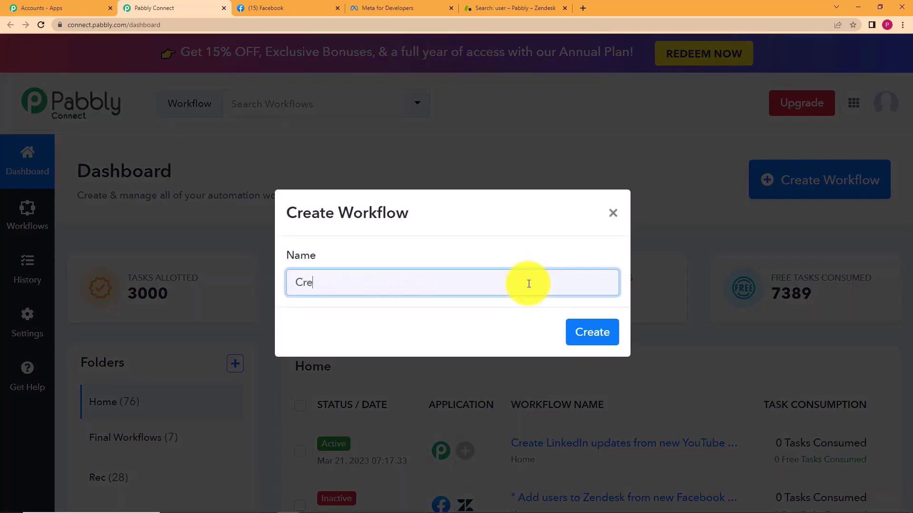
text(ate users in Zendesk)
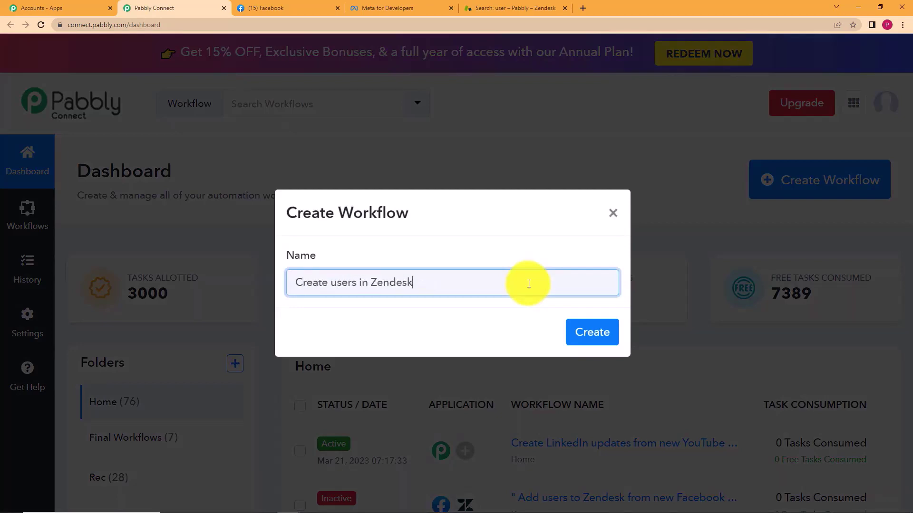
text( from Facebook lead Ads )
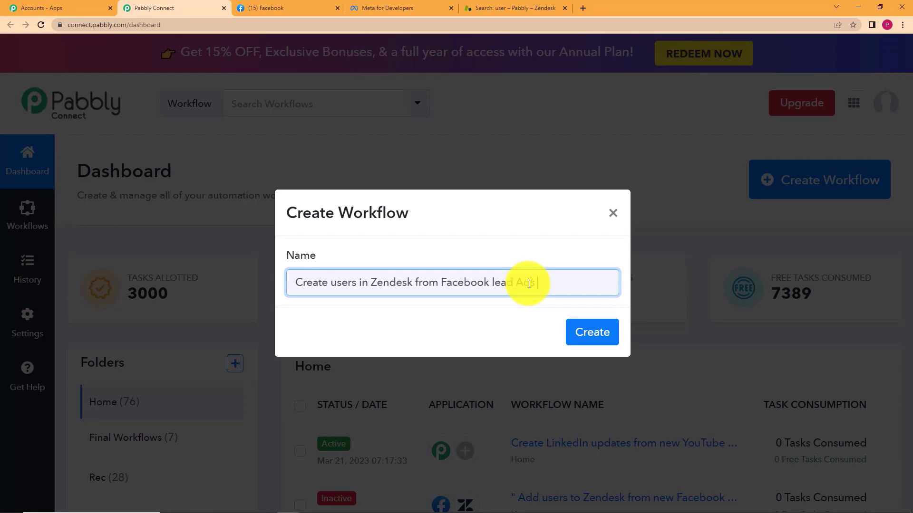
text(leads)
click(594, 336)
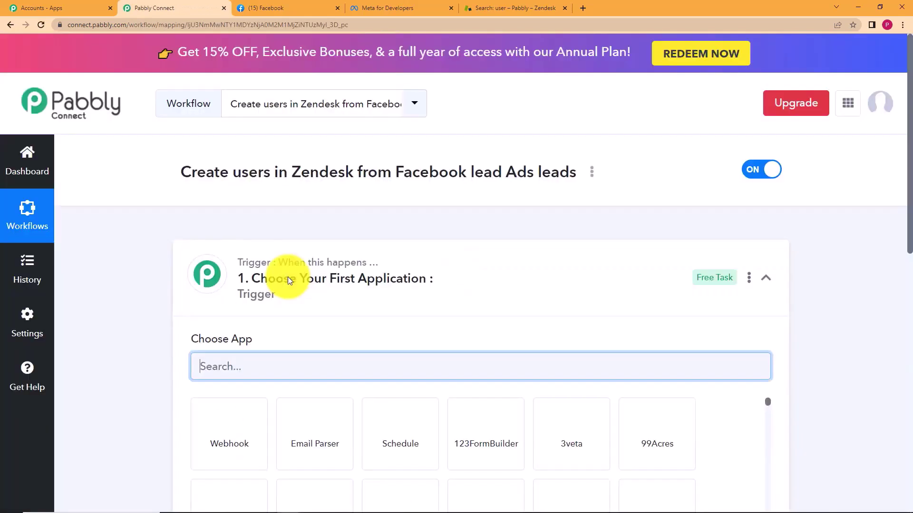
click(291, 269)
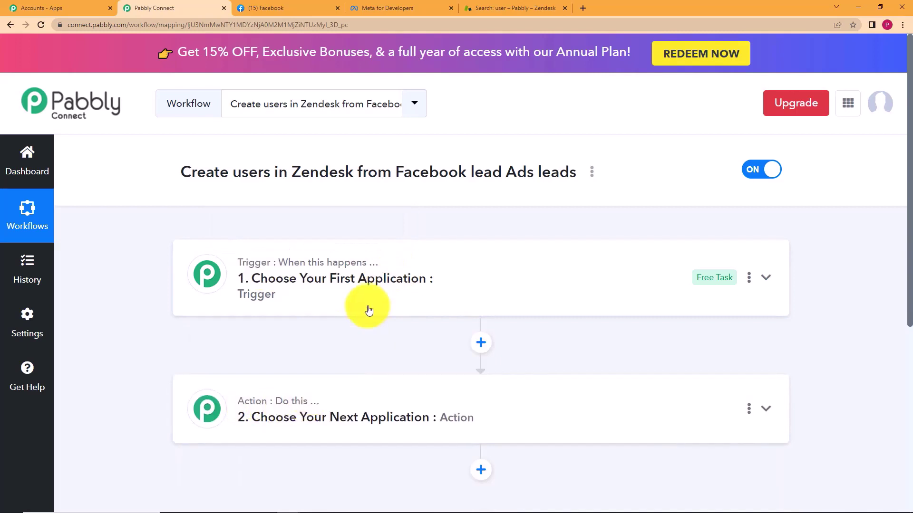
Set the trigger app to Facebook Lead Ads with the New Lead (Instant) event.
click(370, 291)
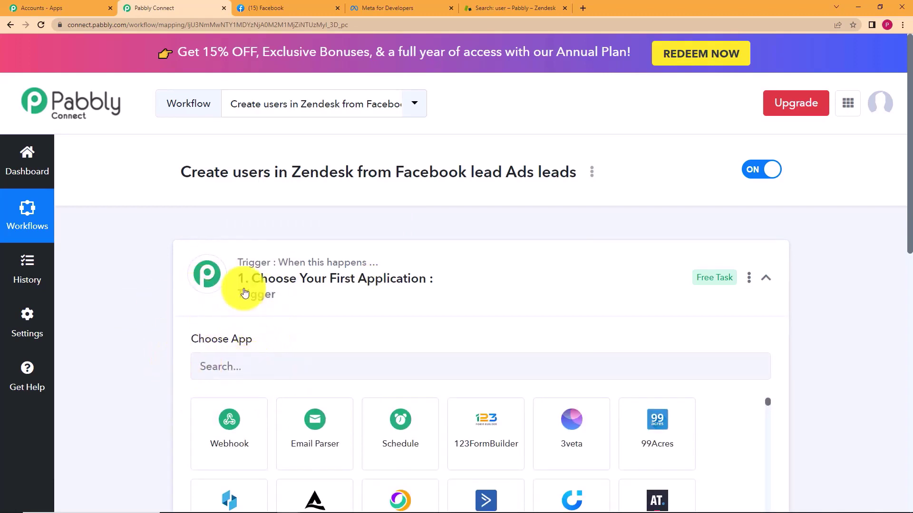
scroll(148, 308, down, 5)
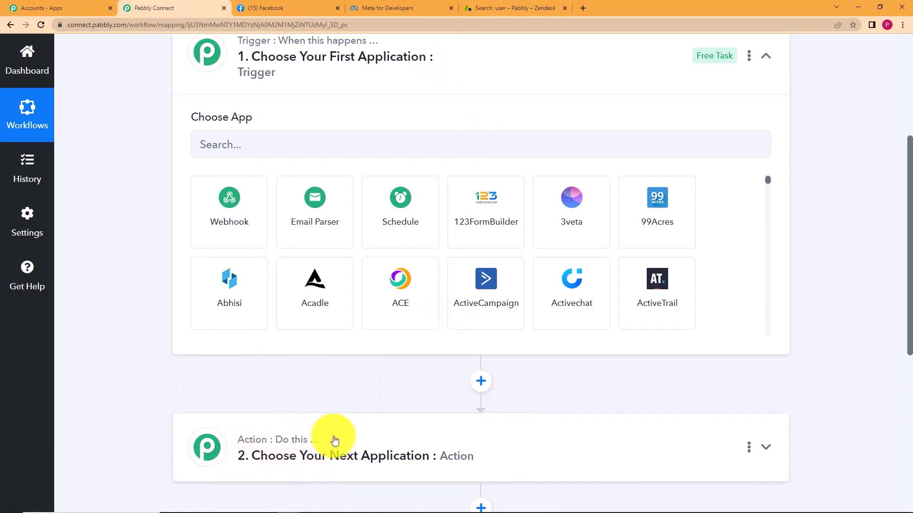
scroll(159, 363, up, 5)
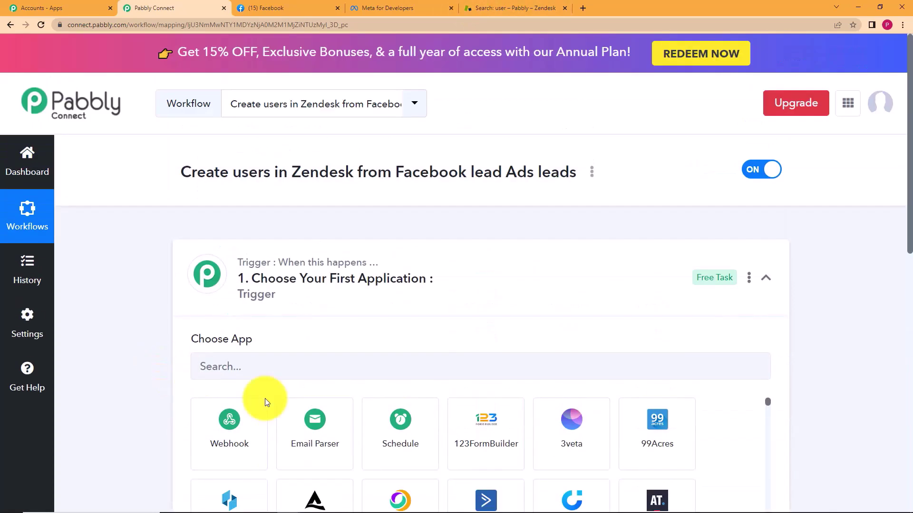
click(308, 358)
text(faceboo)
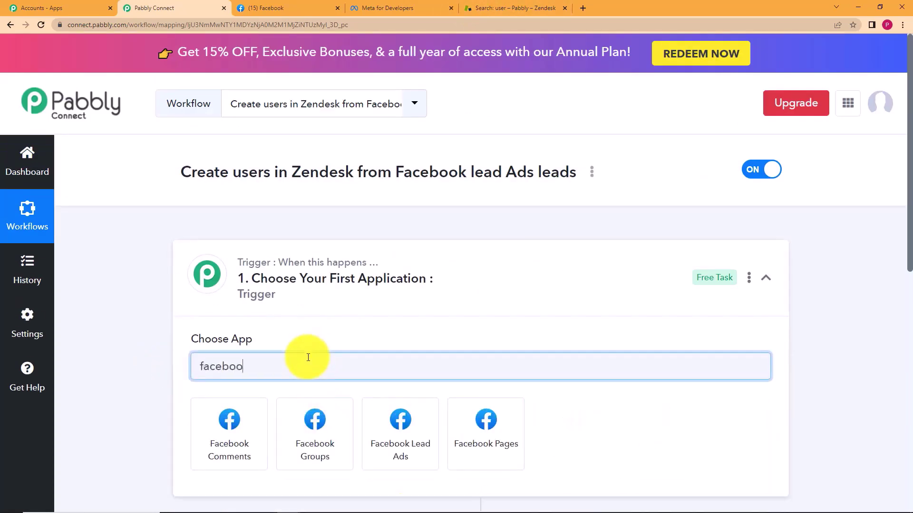
click(401, 427)
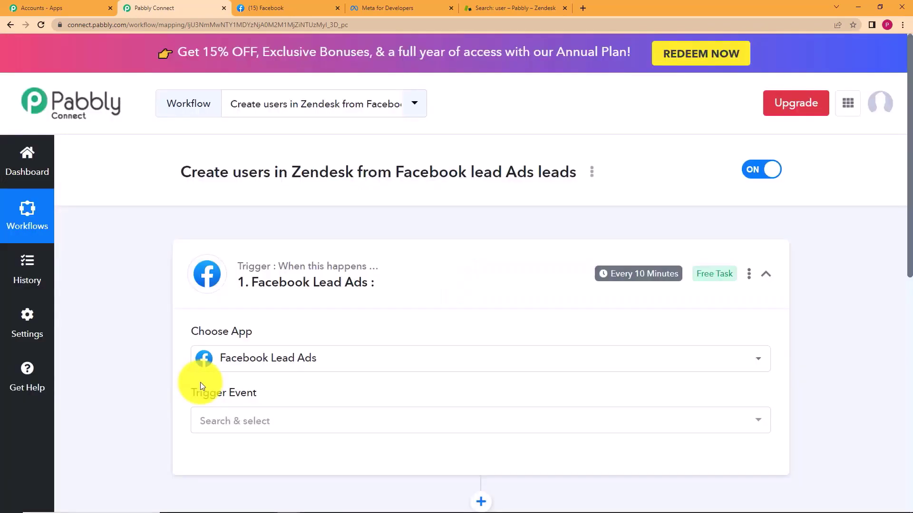
click(220, 411)
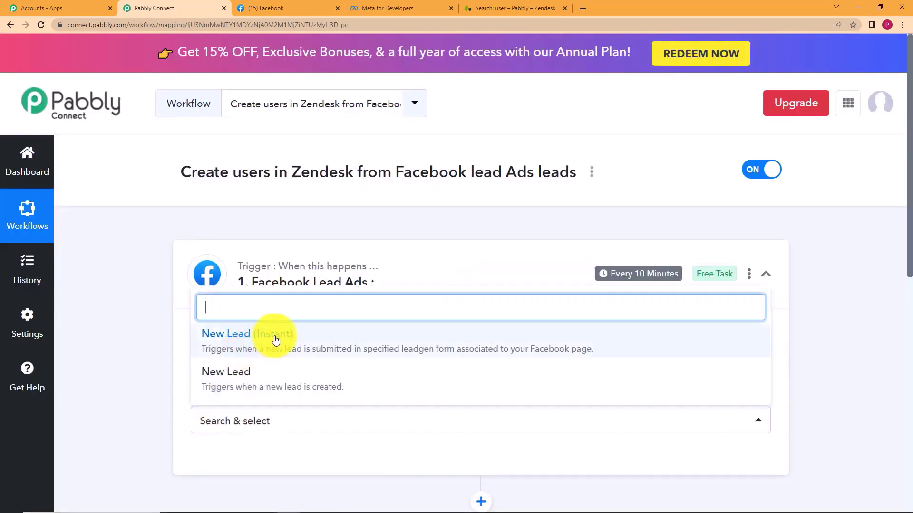
click(275, 340)
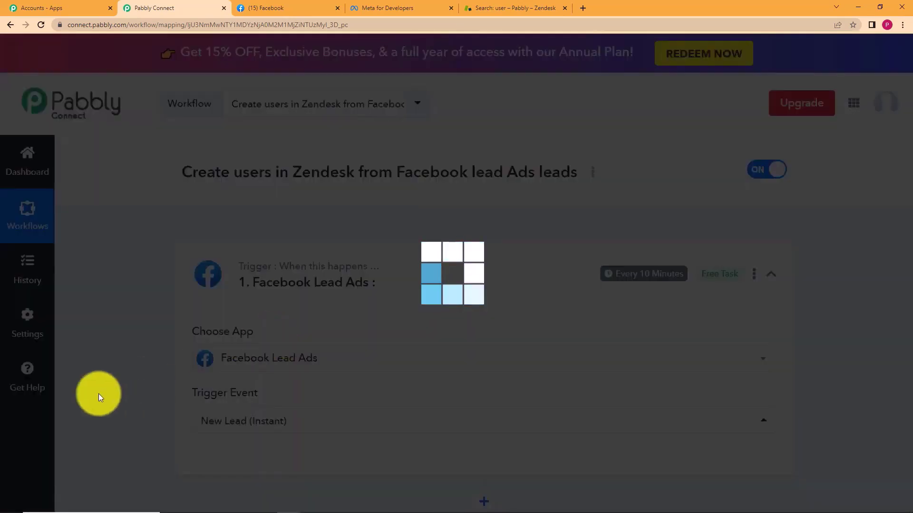
scroll(124, 381, down, 5)
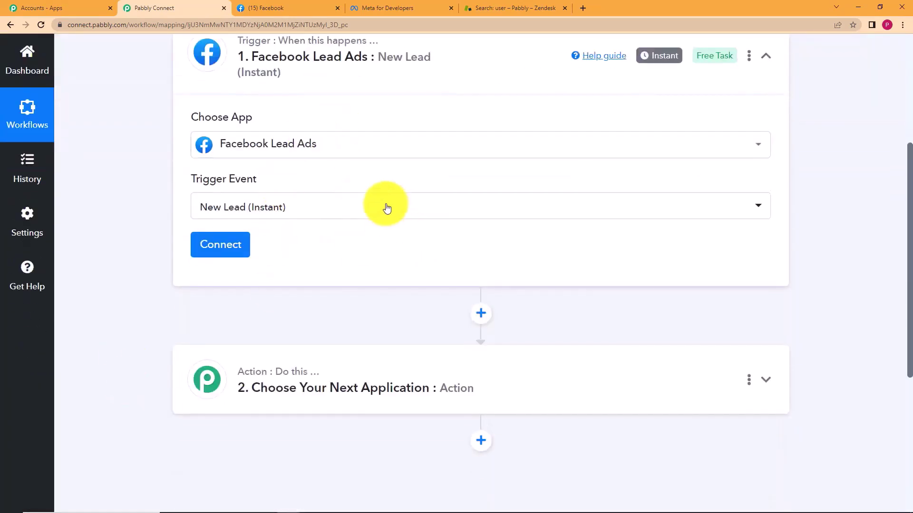
scroll(122, 218, up, 3)
click(310, 5)
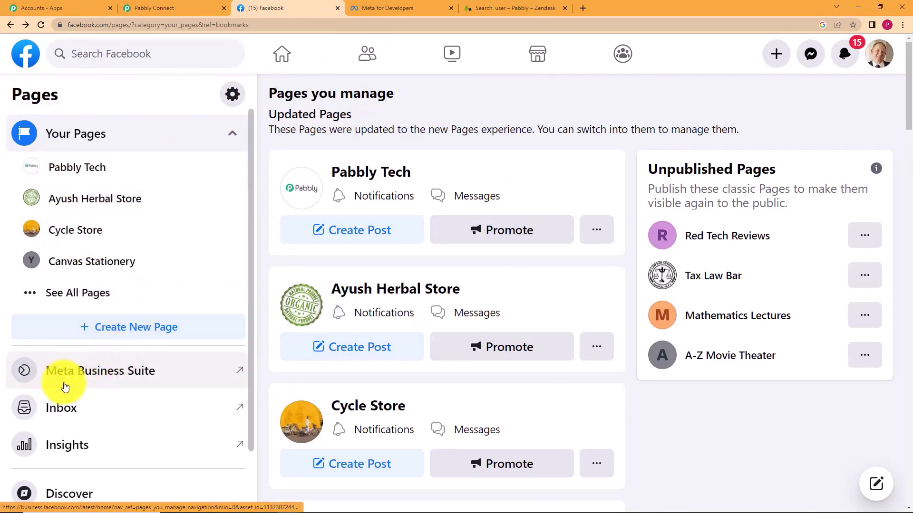
Open the ABC Grocery Store's Instant Forms list in Meta Business Suite.
click(173, 374)
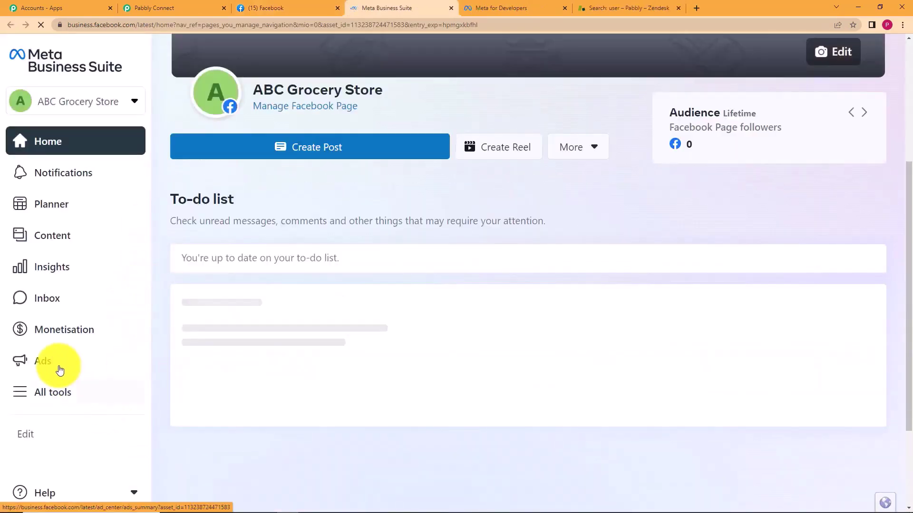
click(54, 402)
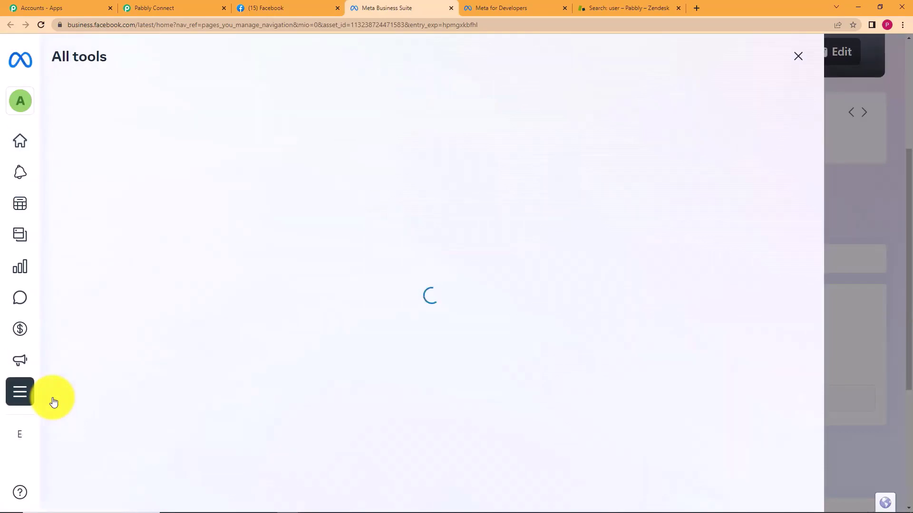
scroll(637, 229, down, 8)
click(633, 230)
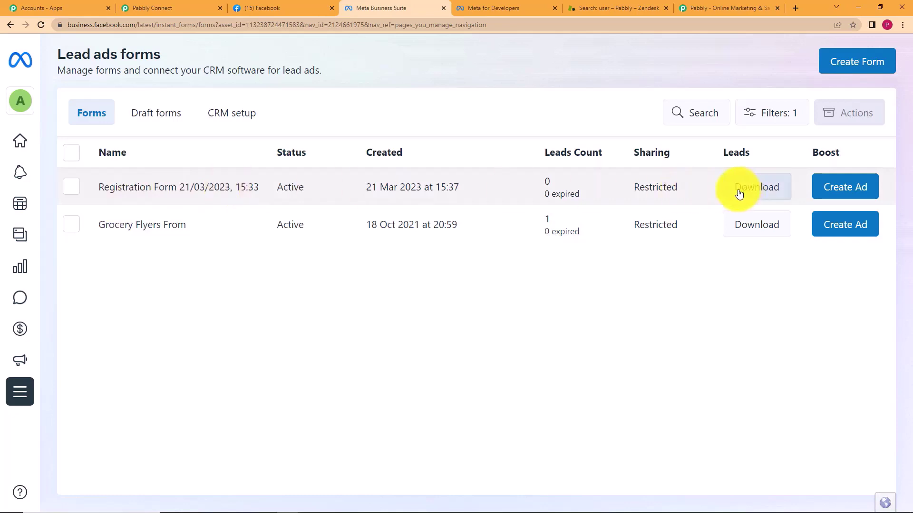
Preview the Registration Form details, then close them.
click(571, 193)
scroll(489, 219, down, 7)
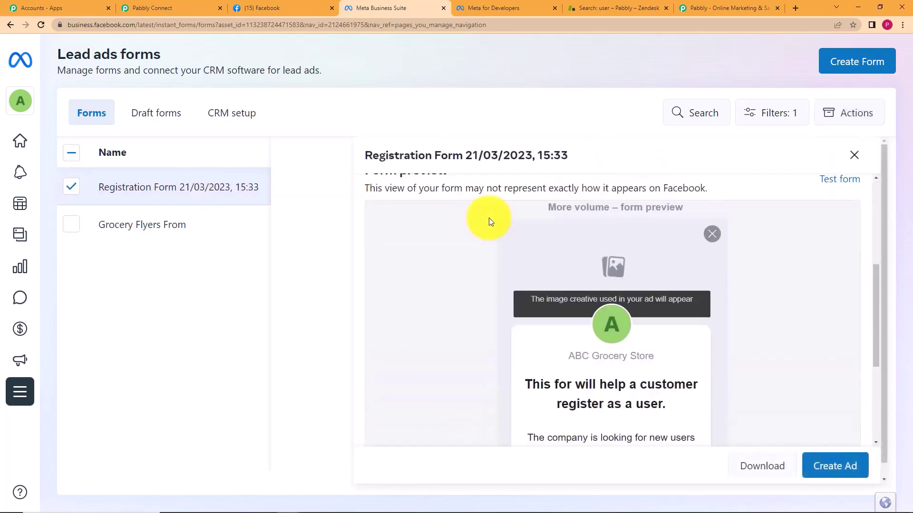
scroll(634, 279, up, 1)
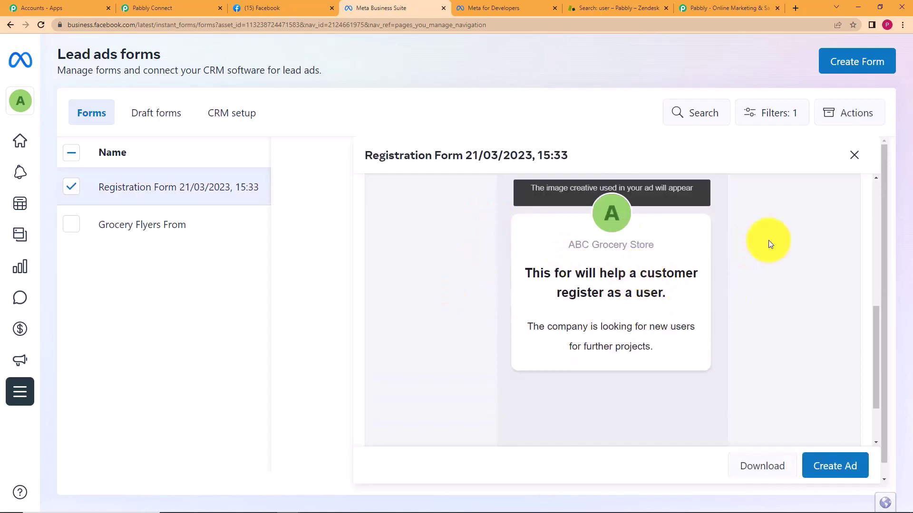
click(854, 155)
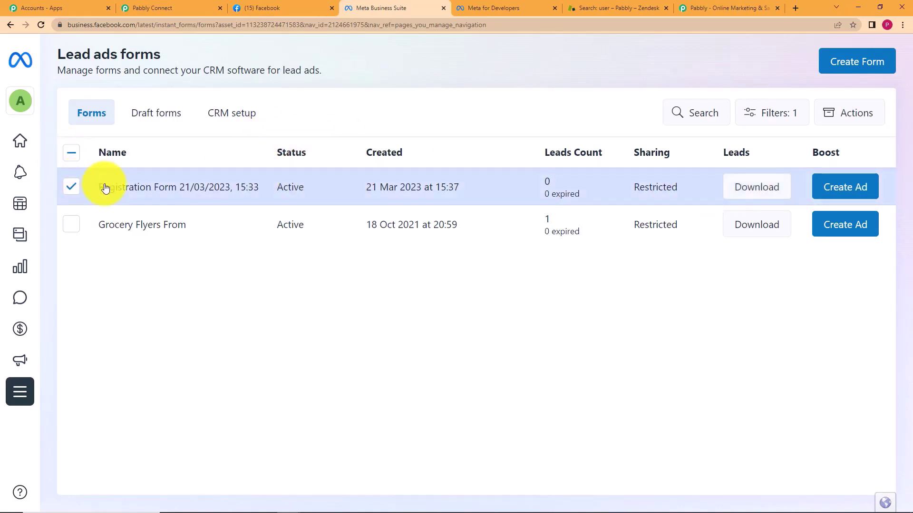
click(183, 8)
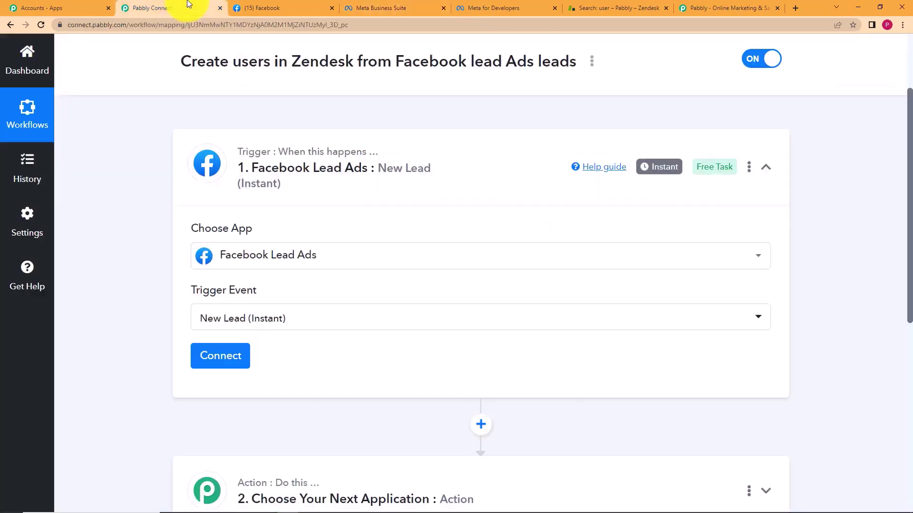
Authorize a new Facebook Lead Ads connection for the trigger via Connect With Facebook.
click(223, 354)
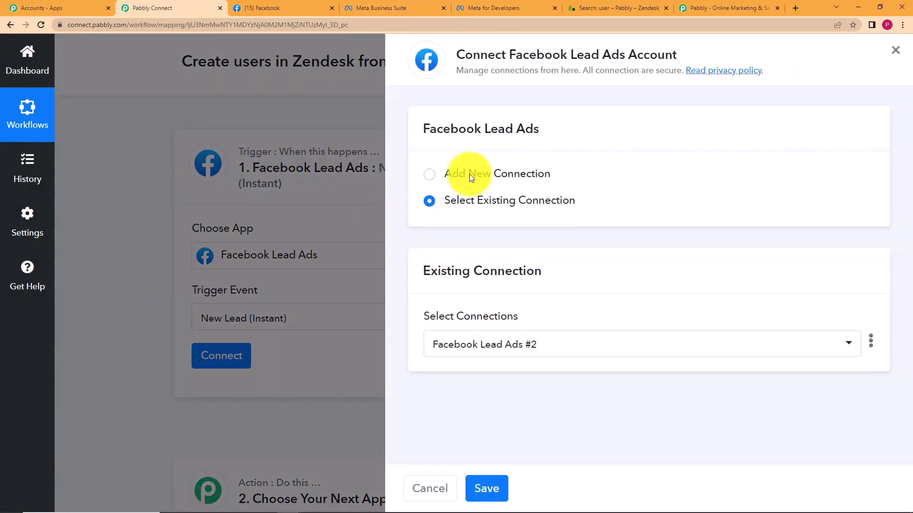
click(471, 174)
click(511, 328)
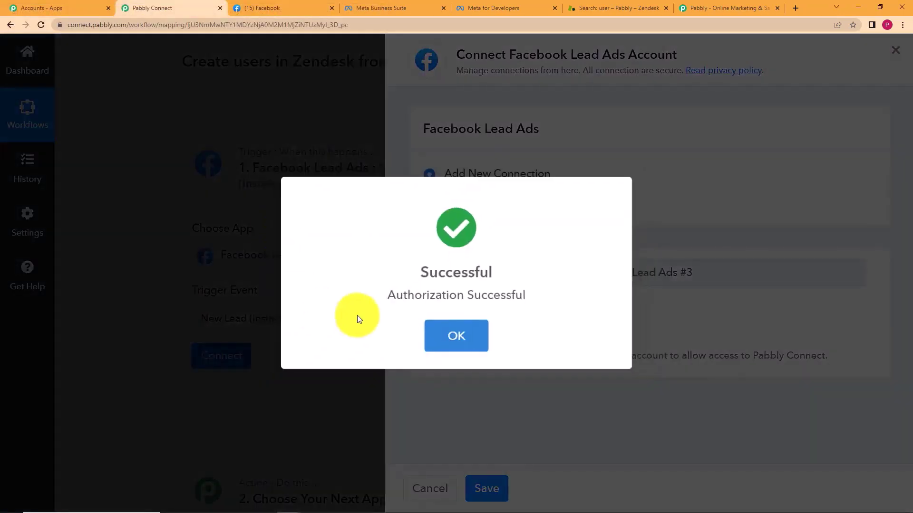
click(459, 339)
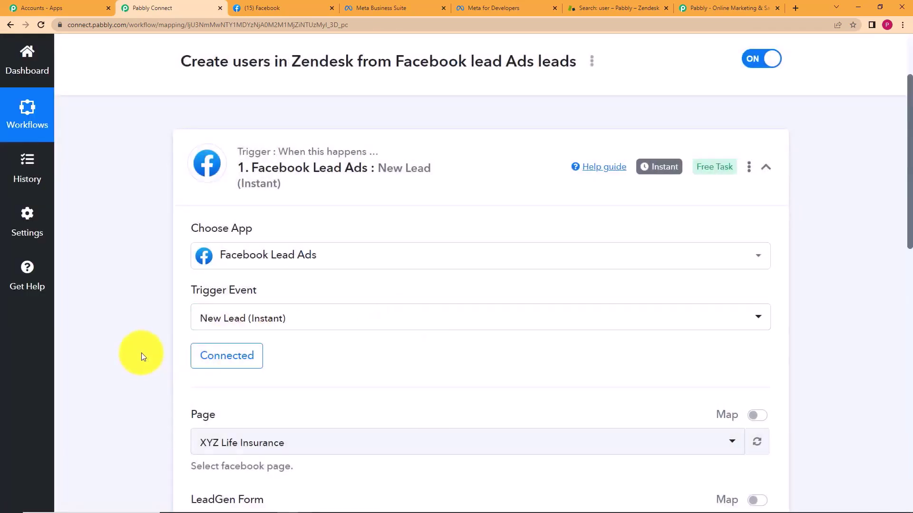
scroll(141, 353, down, 5)
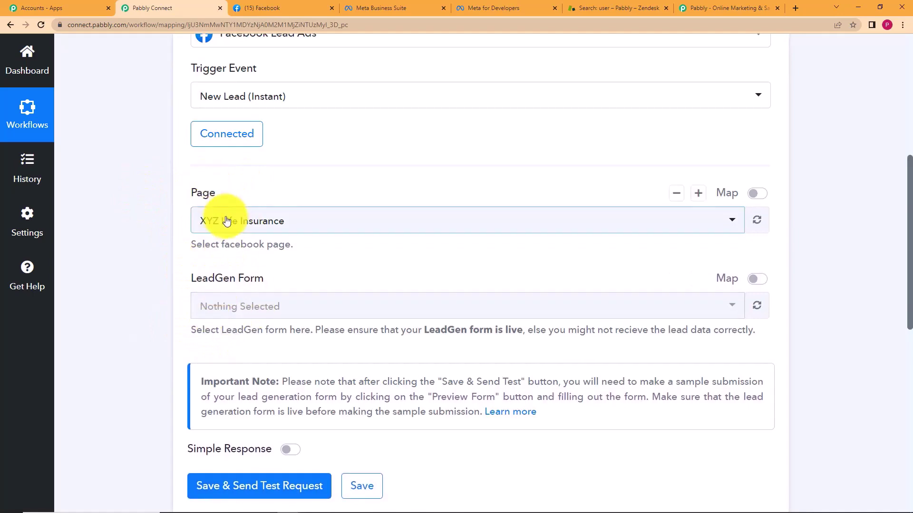
Check the Facebook pages list and Business Suite lead forms for the right page and form.
click(263, 5)
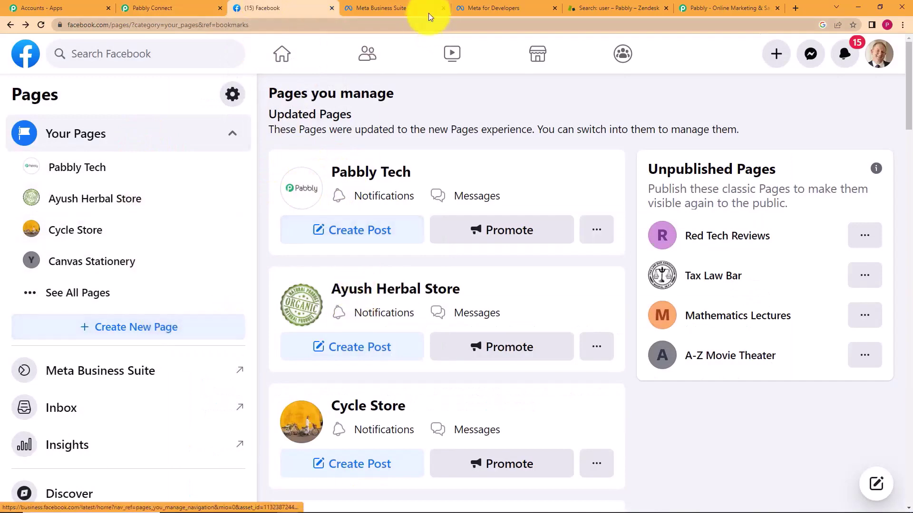
click(152, 8)
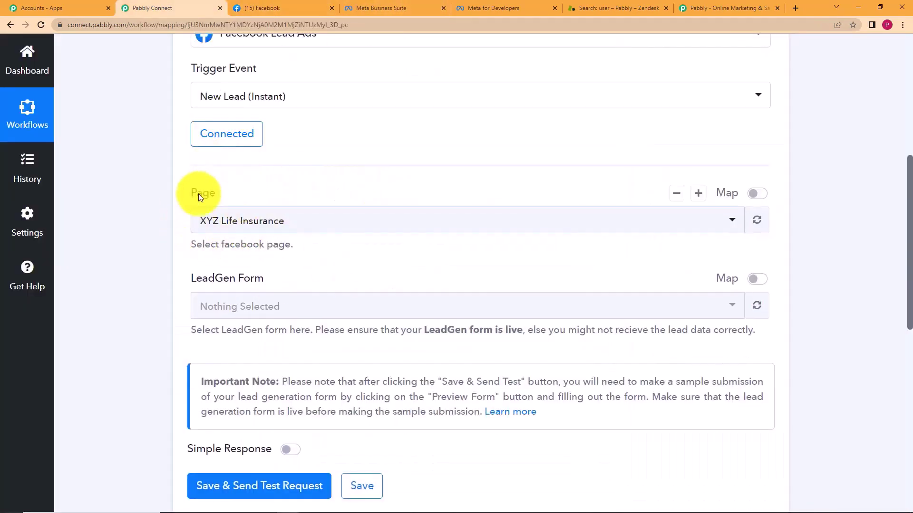
click(387, 8)
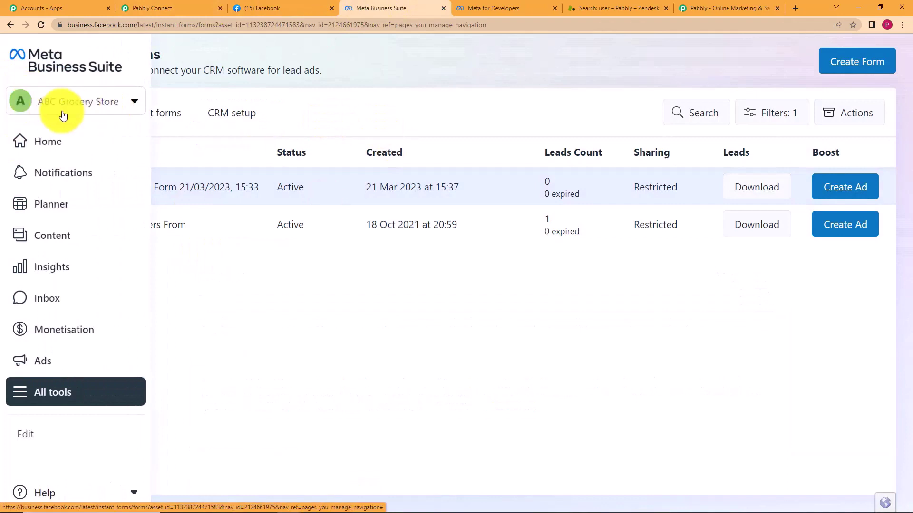
click(163, 8)
Set the trigger's Facebook Page to ABC Grocery Store.
click(240, 219)
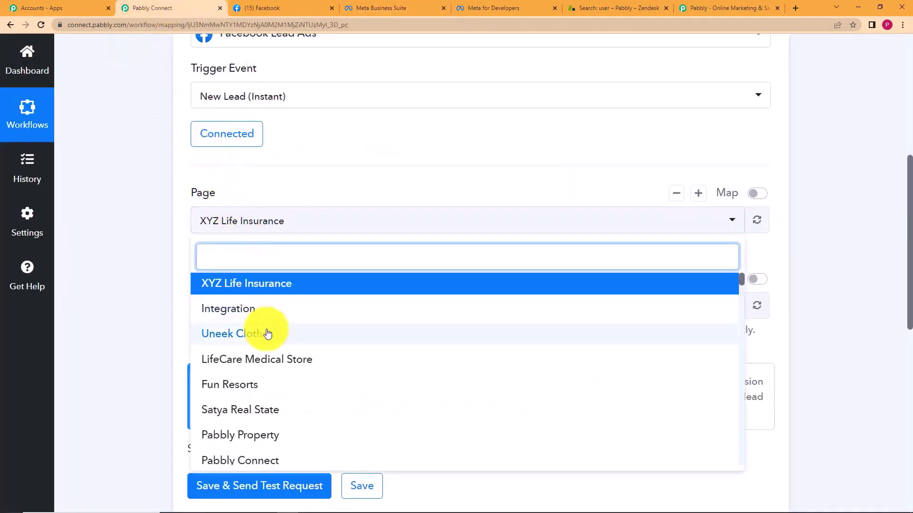
scroll(264, 330, down, 5)
scroll(266, 327, down, 3)
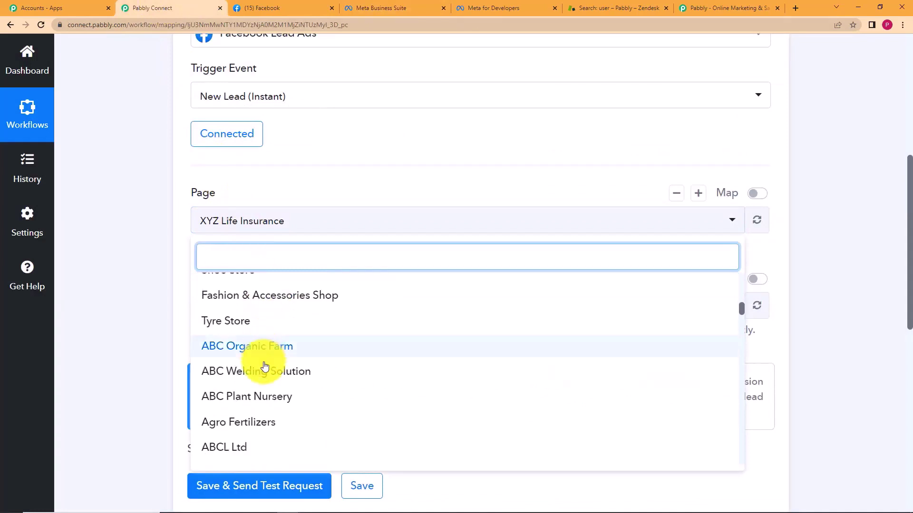
scroll(265, 417, down, 3)
scroll(265, 417, down, 6)
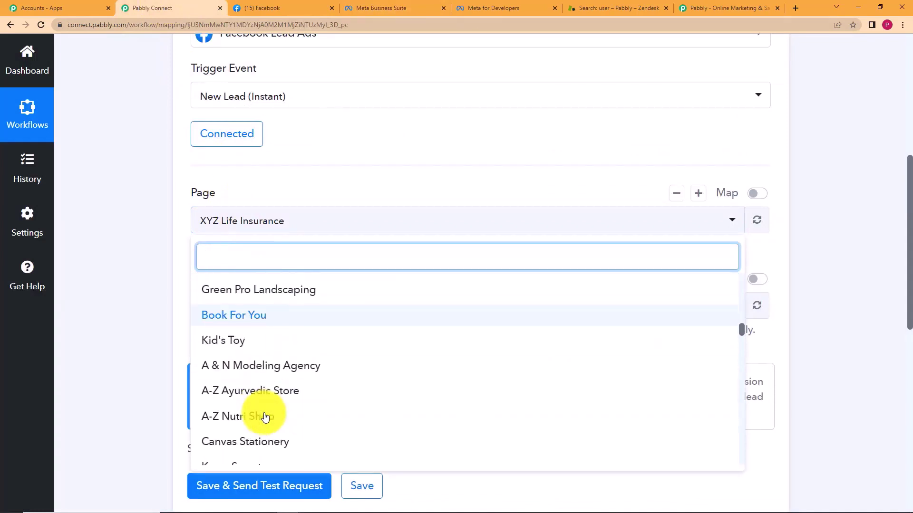
text(abc)
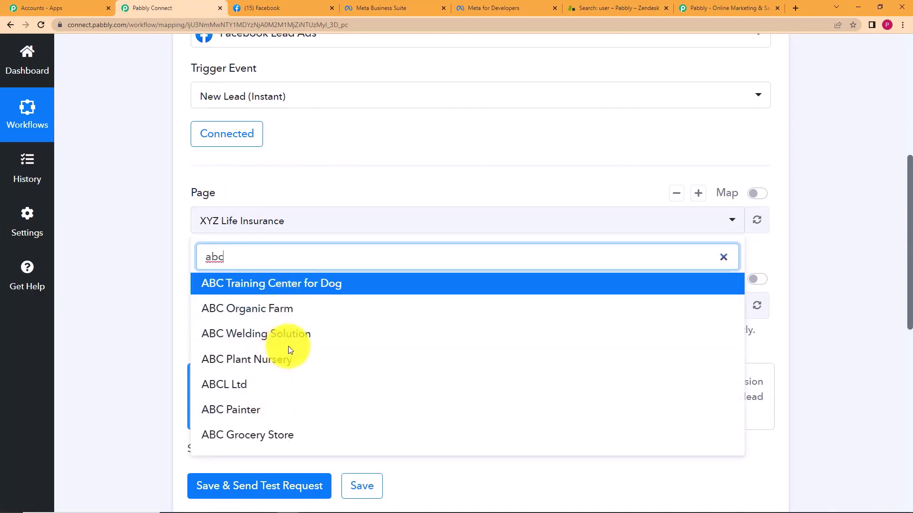
click(287, 435)
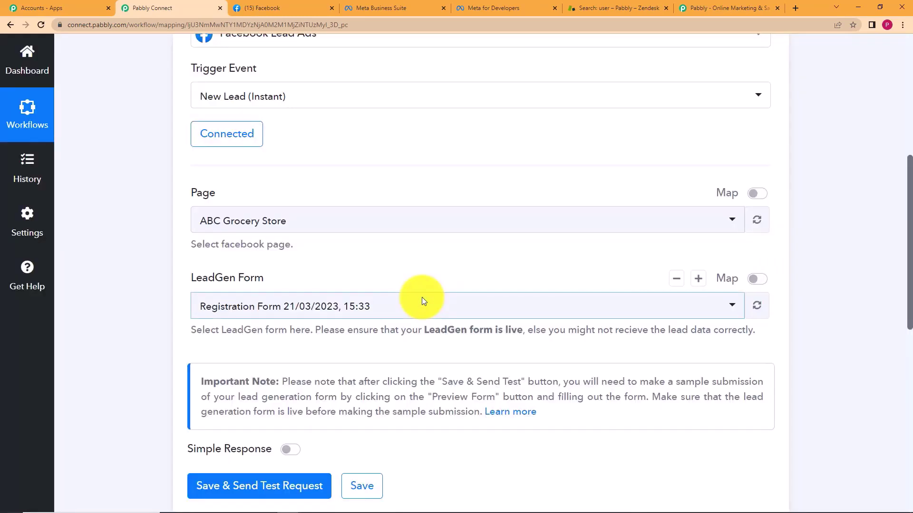
Set the LeadGen Form to Registration Form 21/03/2023, 15:33.
click(421, 303)
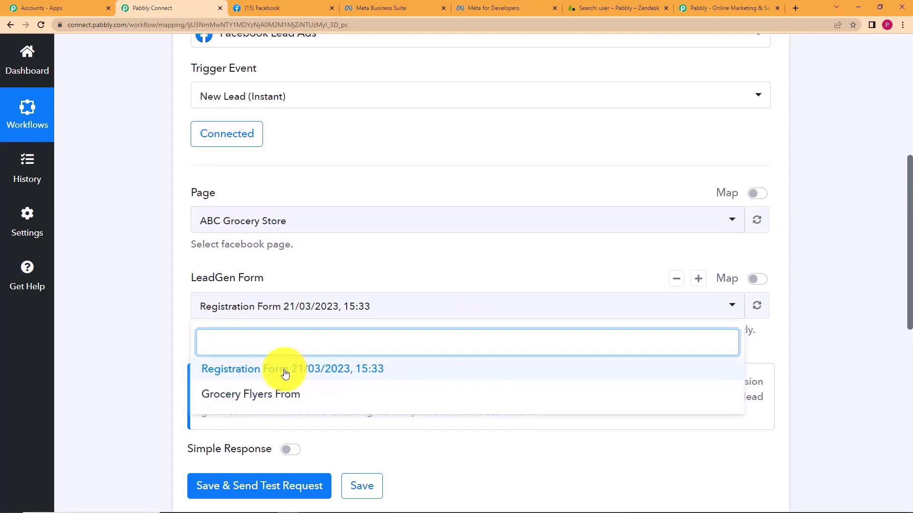
click(243, 311)
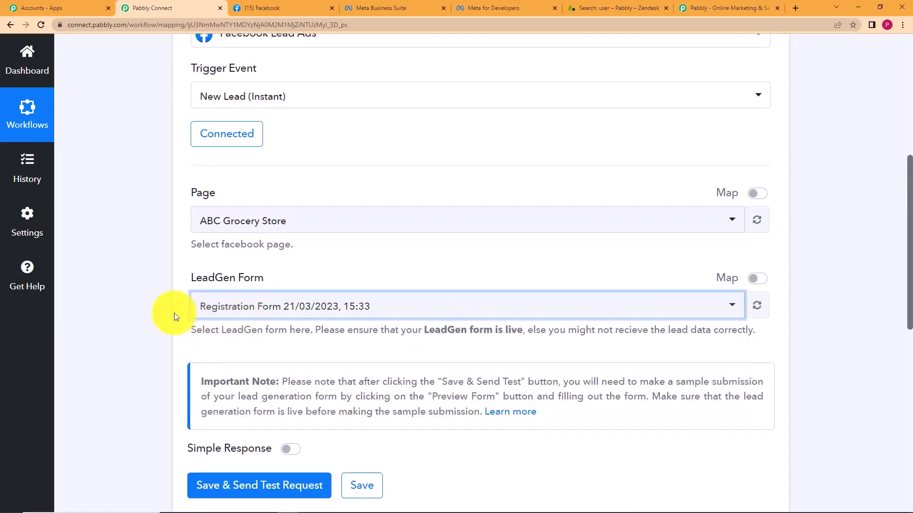
scroll(149, 297, down, 5)
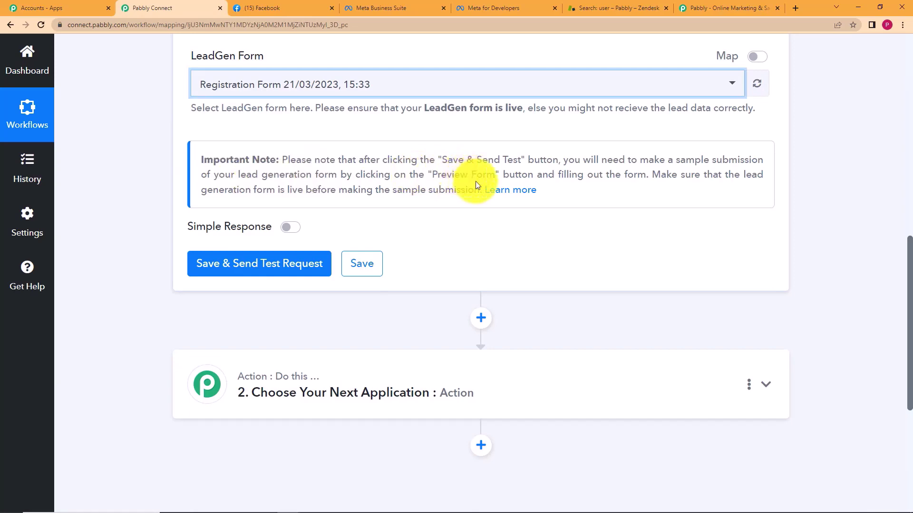
click(526, 5)
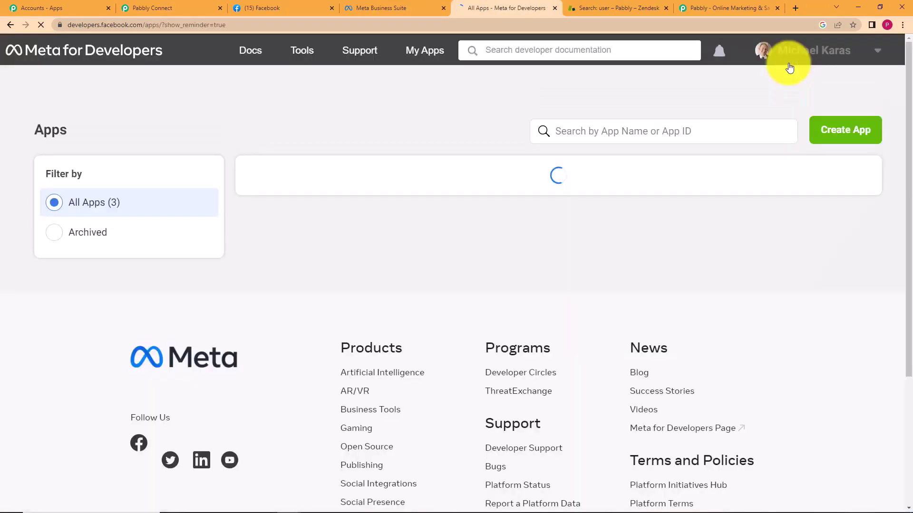
Open Meta for Developers' Lead Ads Testing Tool and select the ABC Grocery Store page.
scroll(359, 174, down, 2)
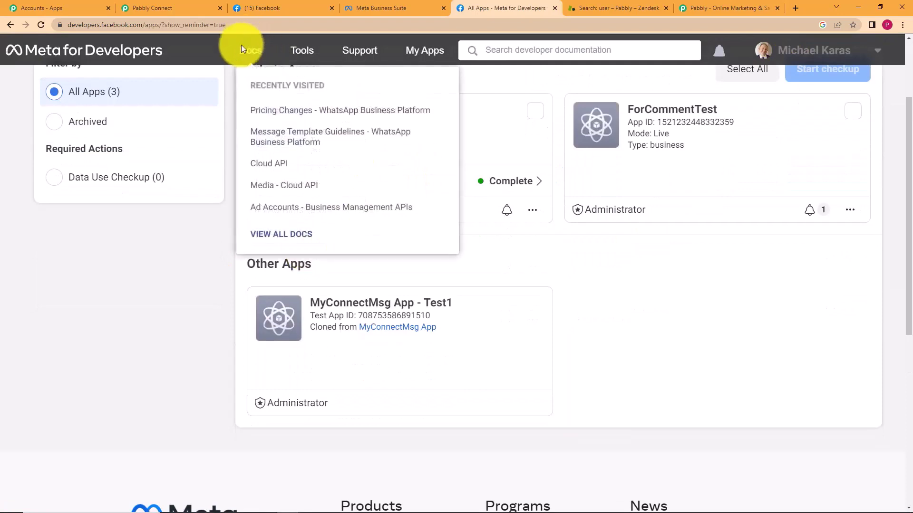
click(302, 51)
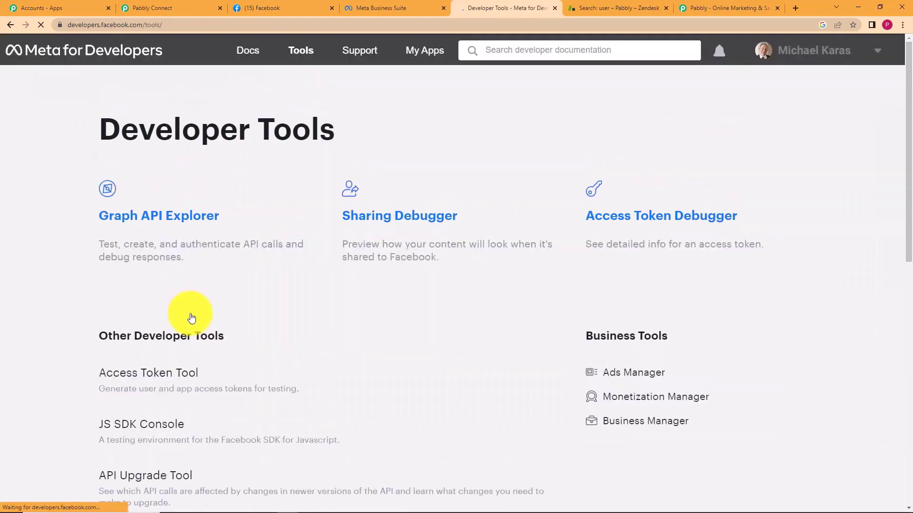
scroll(190, 314, down, 8)
scroll(191, 318, up, 2)
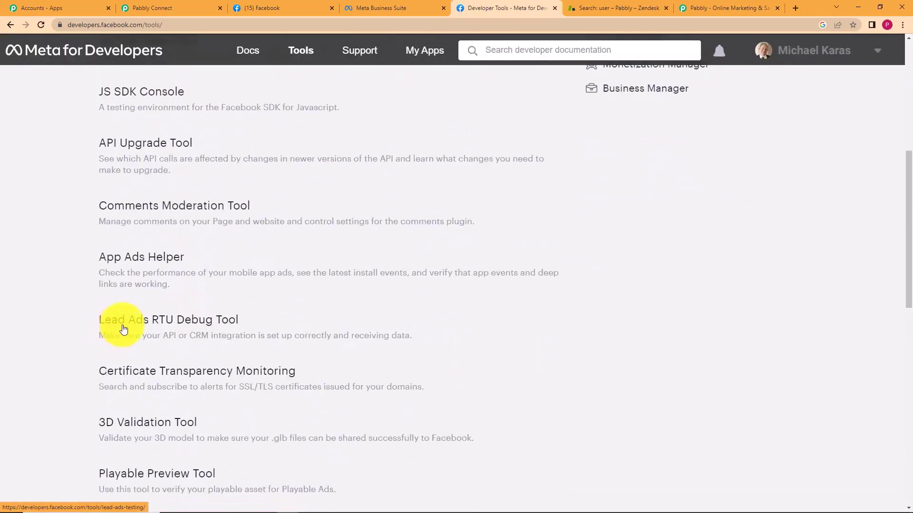
click(192, 330)
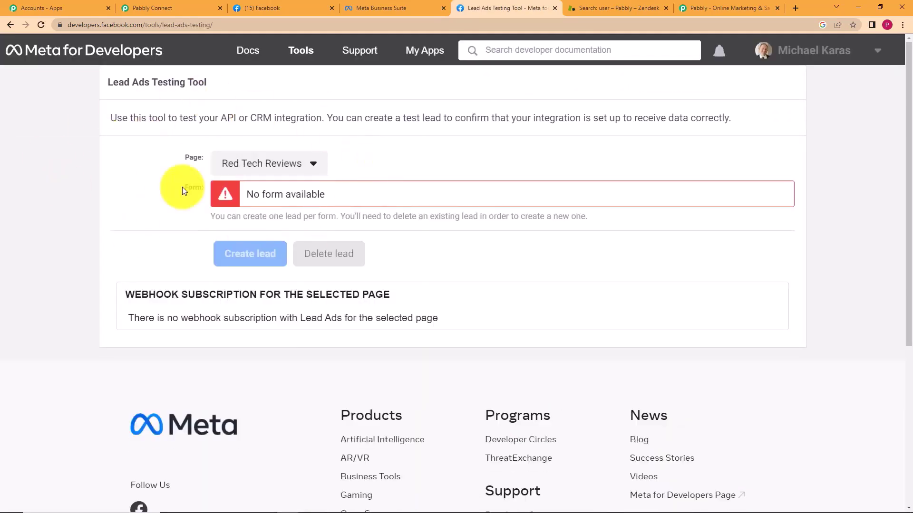
click(252, 168)
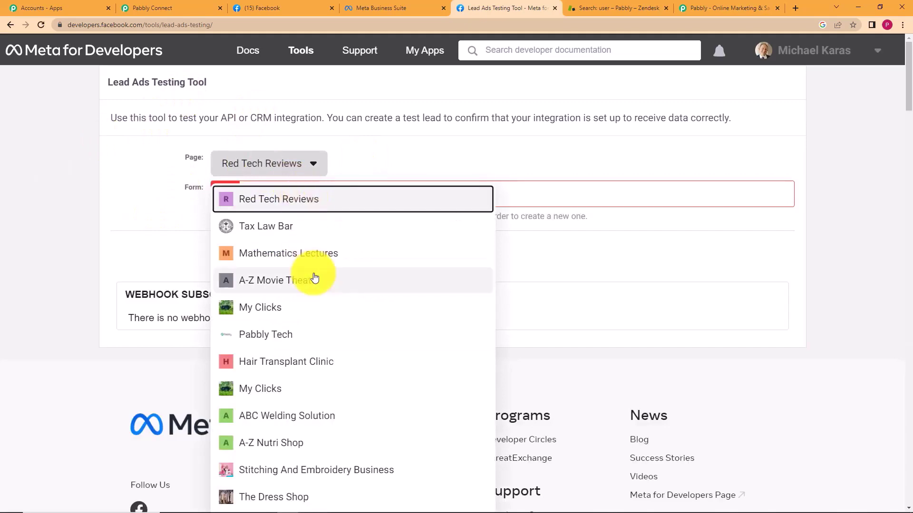
scroll(322, 279, down, 9)
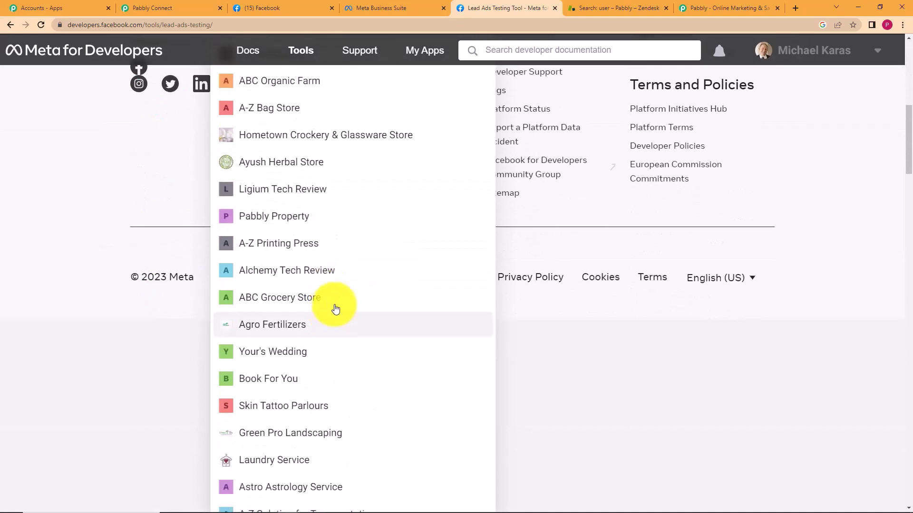
click(333, 307)
scroll(295, 230, up, 6)
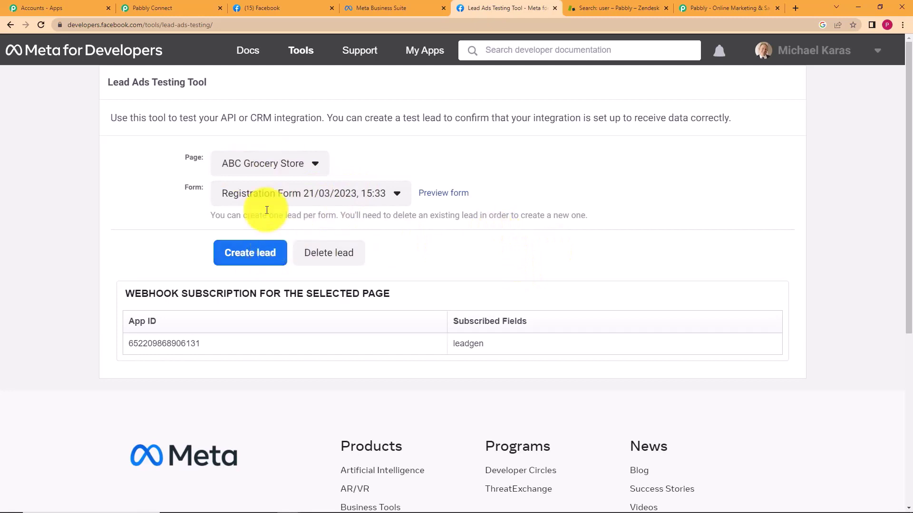
click(173, 5)
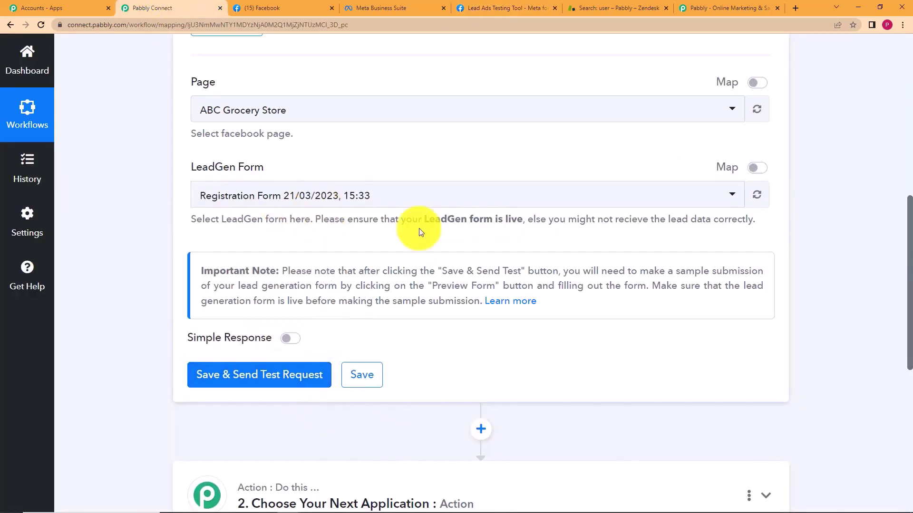
Save the Pabbly trigger to await a test lead and preview ABC Grocery Store's registration form.
click(276, 385)
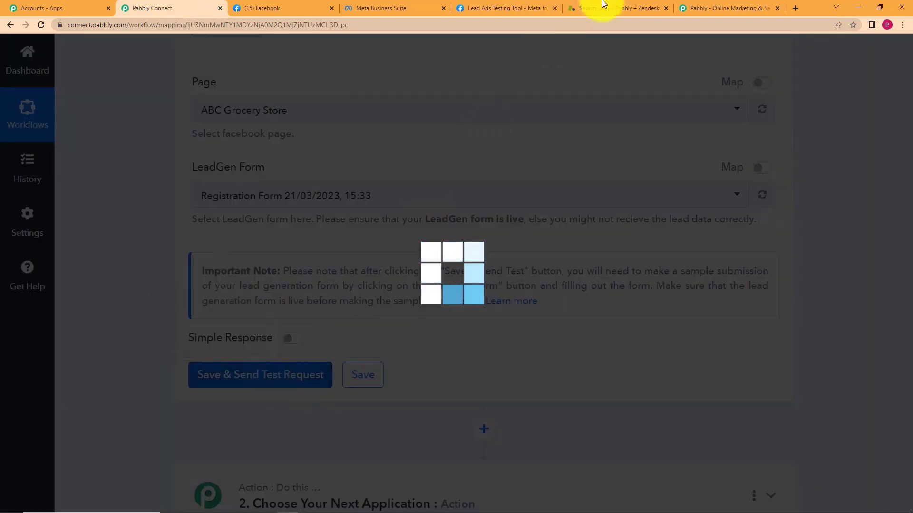
click(503, 7)
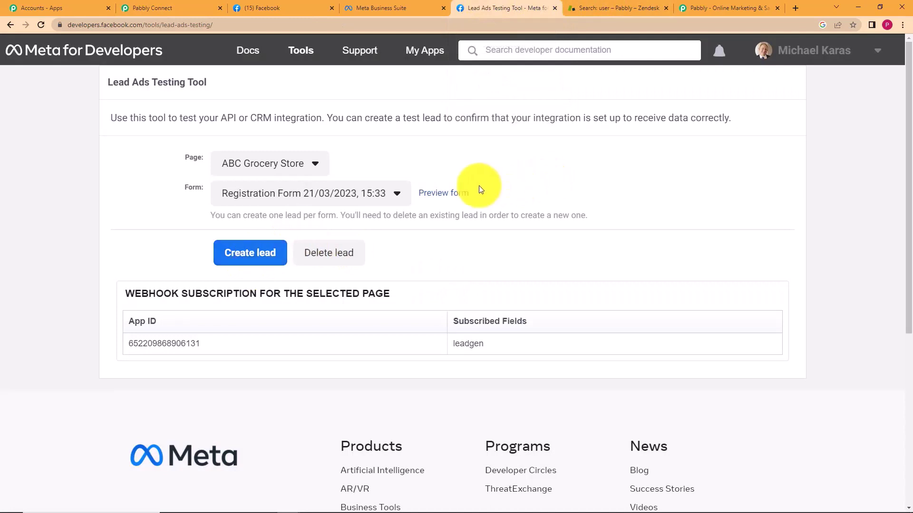
click(443, 193)
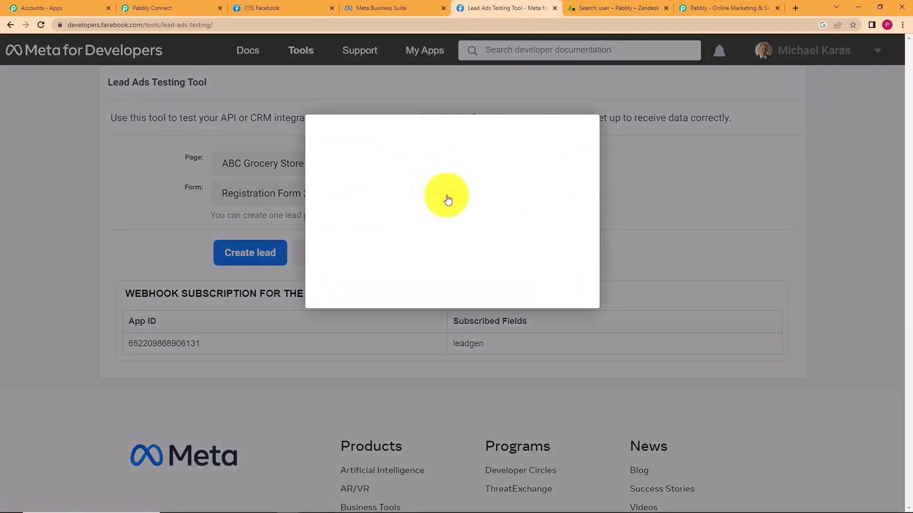
Replace the form's prefilled values with full name 'Test User' and a sample email, then submit the lead.
drag(520, 256, 308, 270)
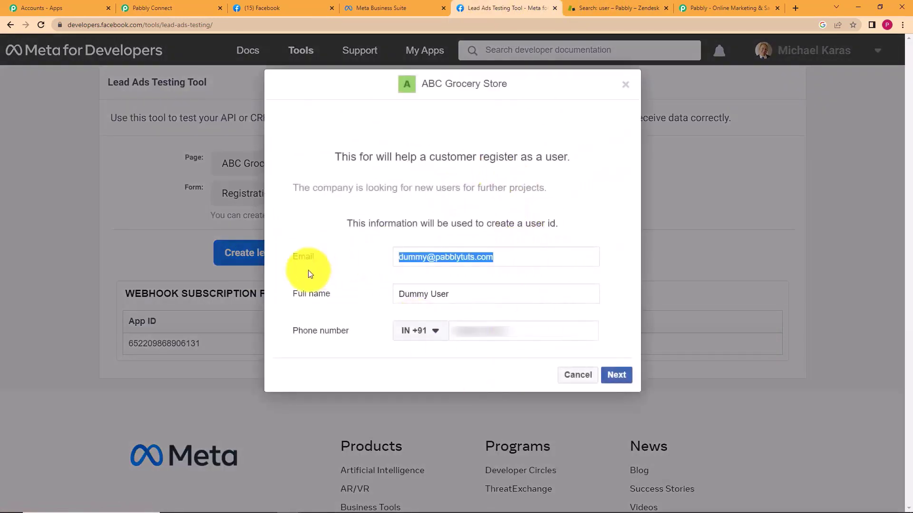
key(BackSpace)
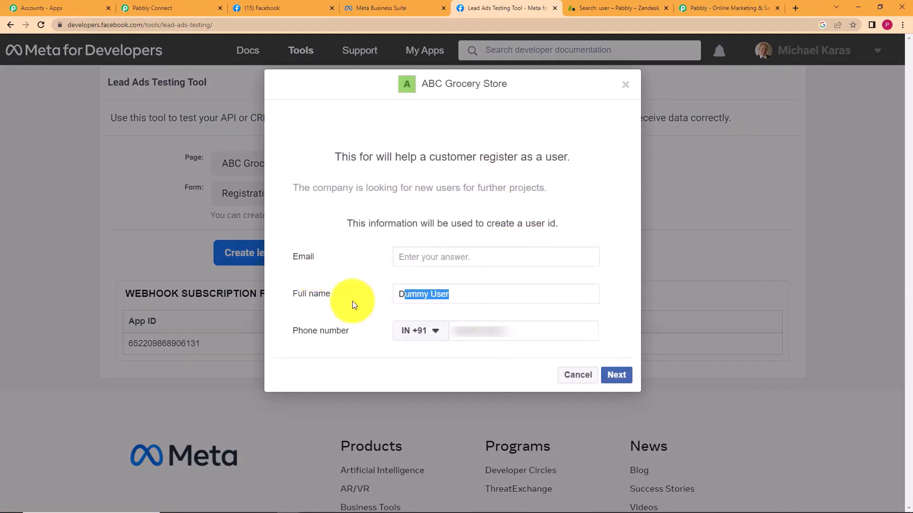
key(BackSpace)
click(452, 252)
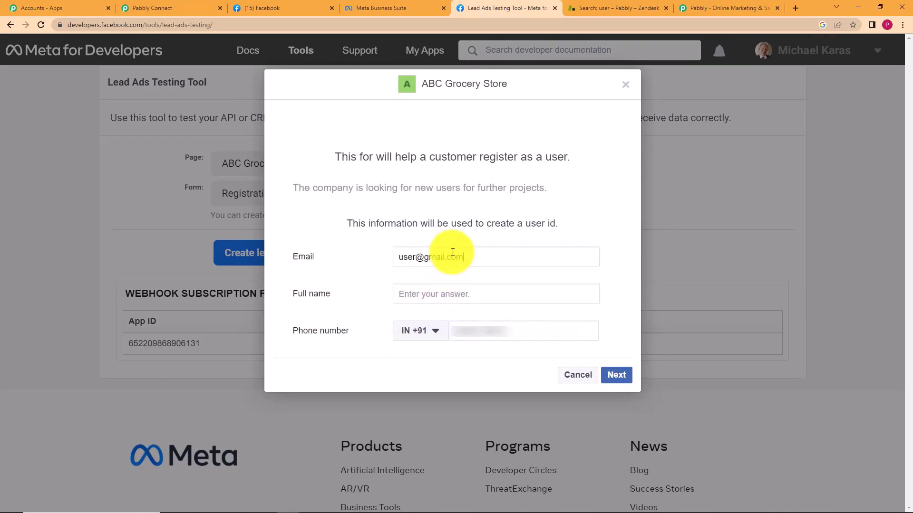
click(422, 299)
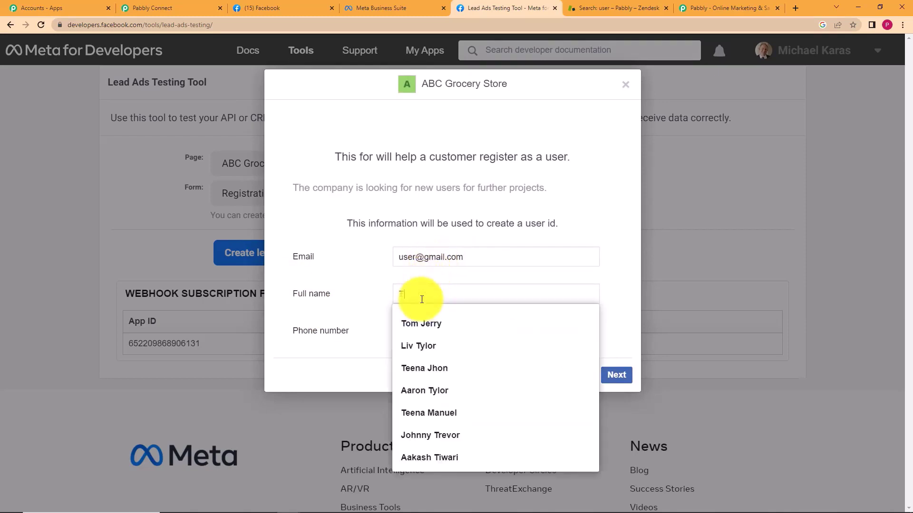
text(Test User)
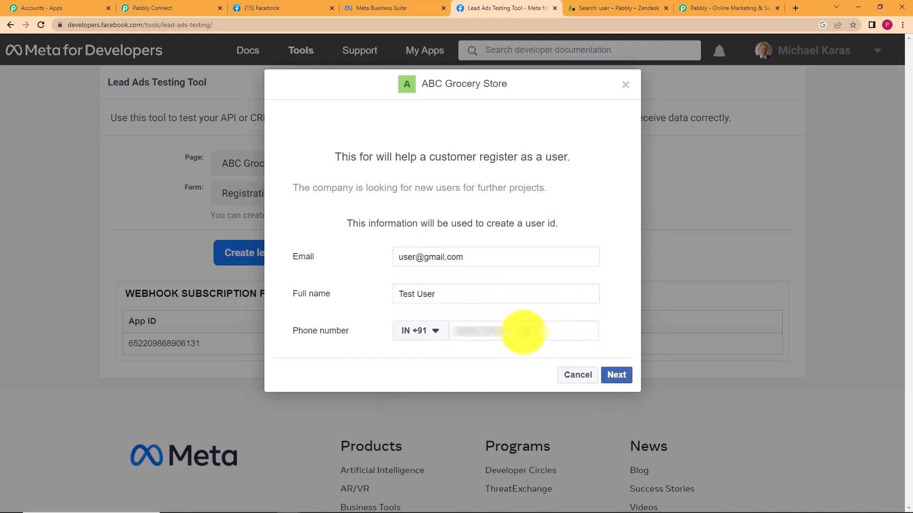
key(BackSpace)
key(BackSpace)
key(BackSpace)
key(BackSpace)
key(BackSpace)
key(BackSpace)
key(BackSpace)
key(BackSpace)
key(BackSpace)
key(BackSpace)
key(BackSpace)
key(BackSpace)
key(BackSpace)
key(BackSpace)
key(BackSpace)
key(BackSpace)
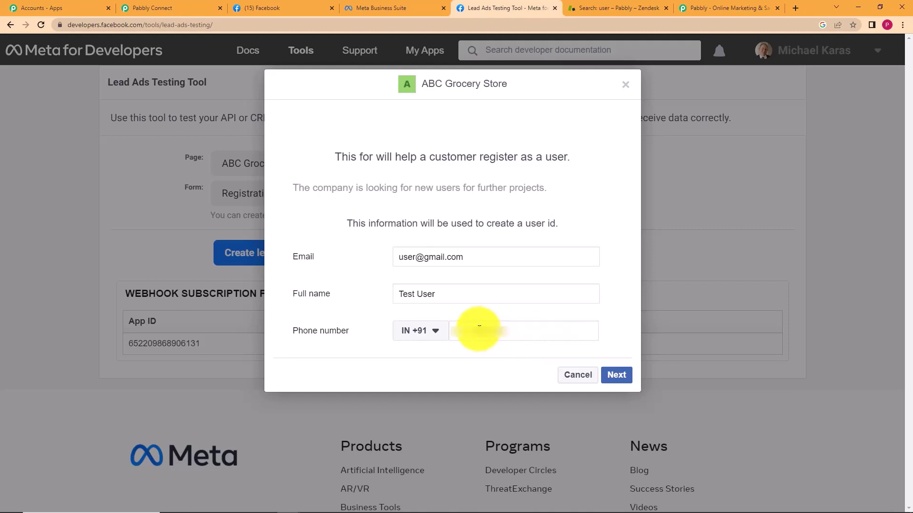
click(613, 376)
click(613, 264)
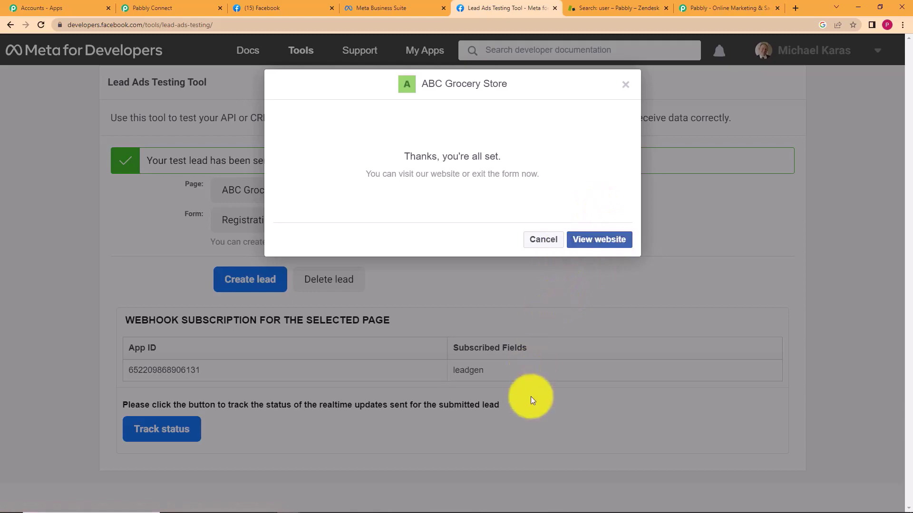
Review the lead data received in Pabbly Connect: email, full name Test User and phone.
click(147, 9)
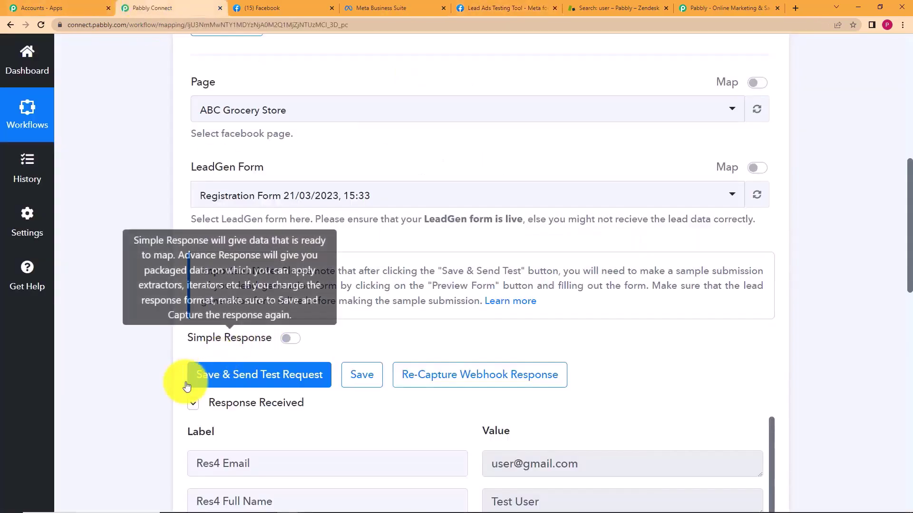
scroll(173, 391, down, 5)
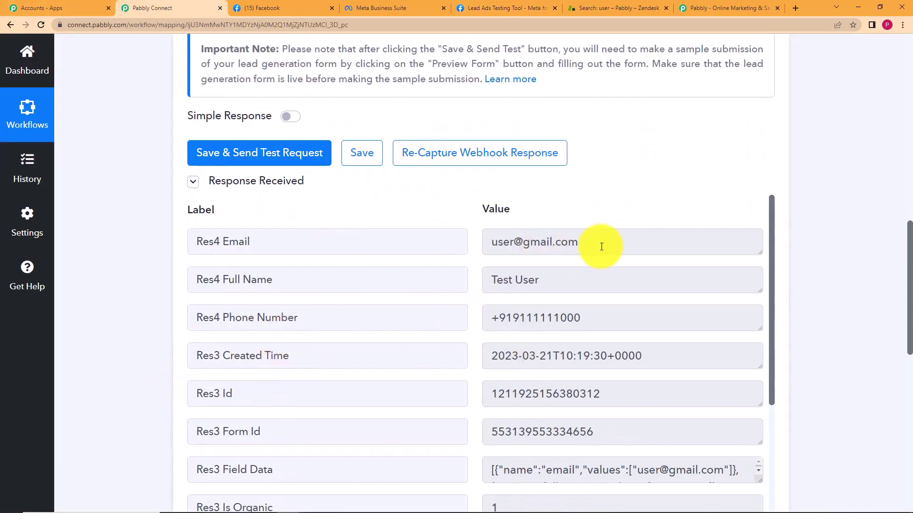
drag(601, 247, 460, 274)
drag(576, 280, 469, 302)
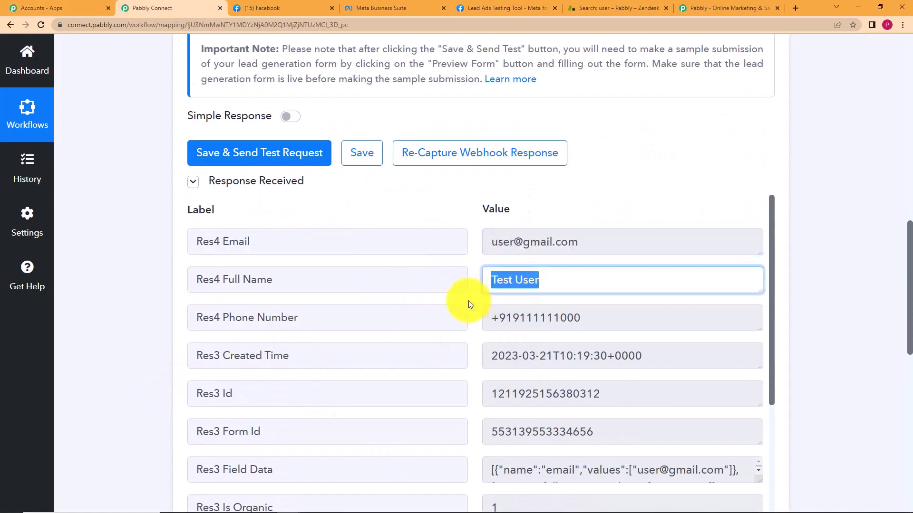
drag(605, 316, 459, 356)
scroll(480, 352, down, 5)
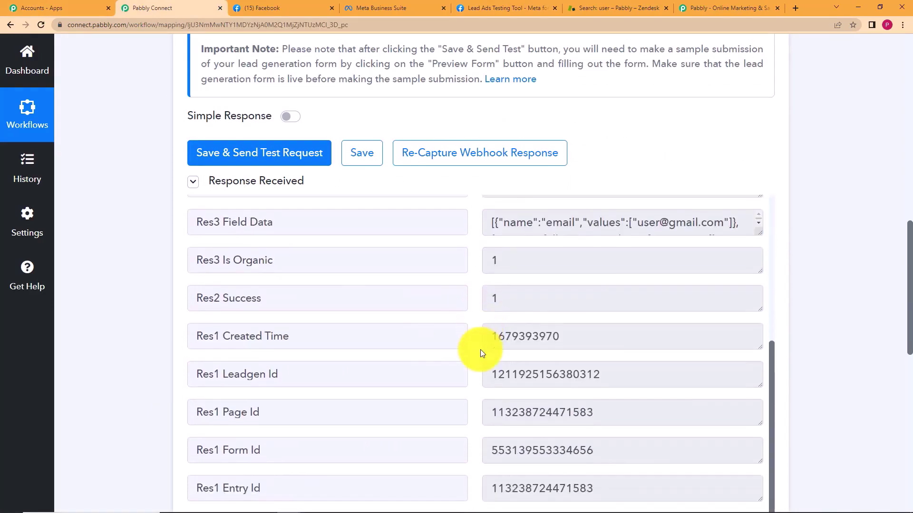
scroll(481, 349, down, 4)
scroll(690, 198, up, 4)
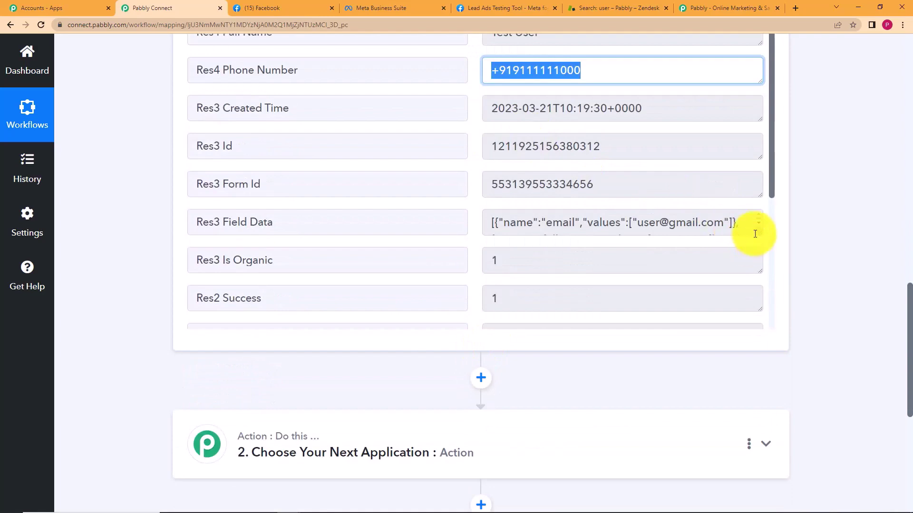
drag(759, 233, 756, 264)
scroll(618, 173, up, 1)
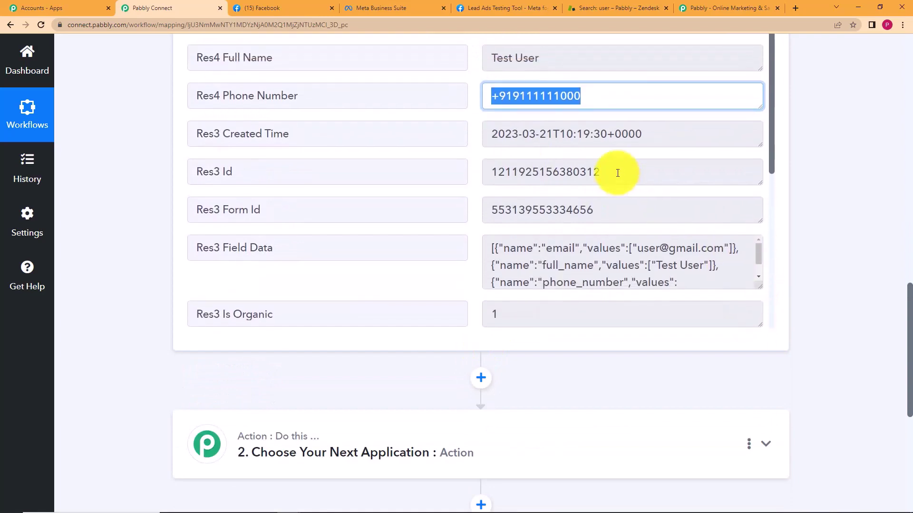
scroll(118, 233, up, 7)
Save the trigger, resend the test request and dismiss the Data Saved confirmation.
click(359, 260)
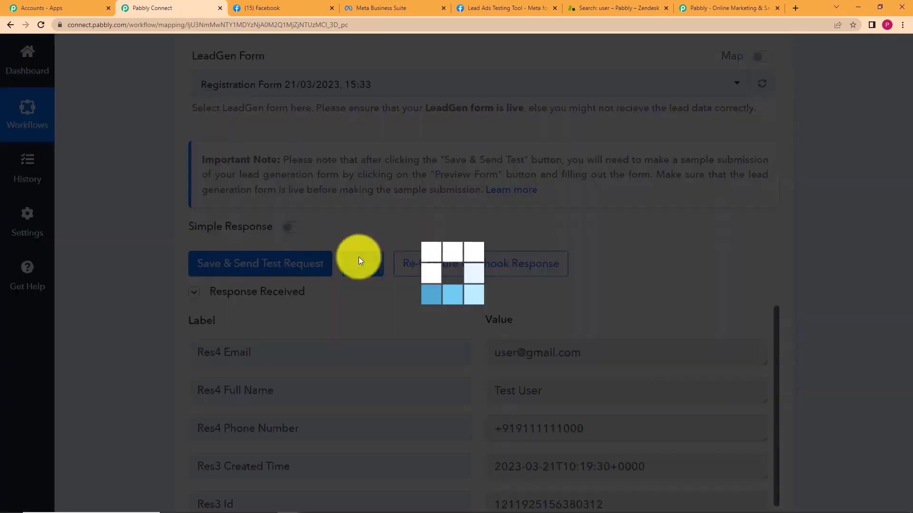
click(193, 266)
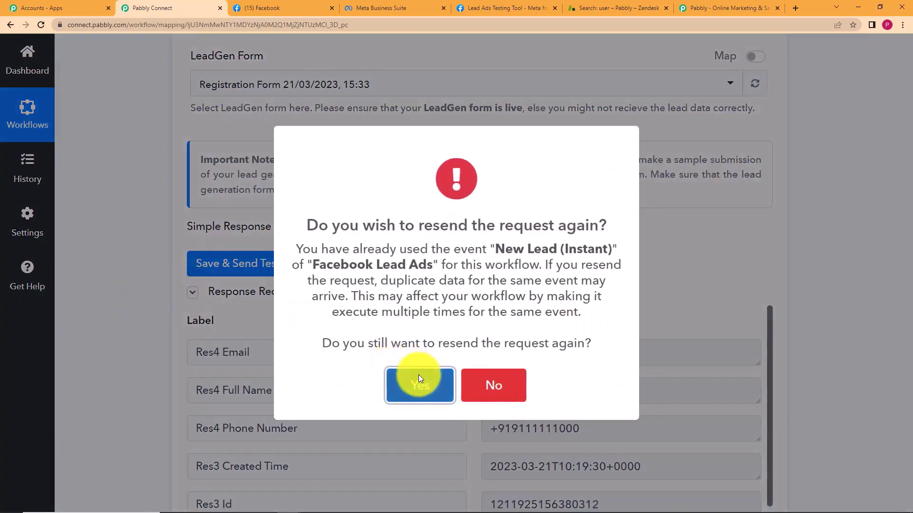
click(418, 379)
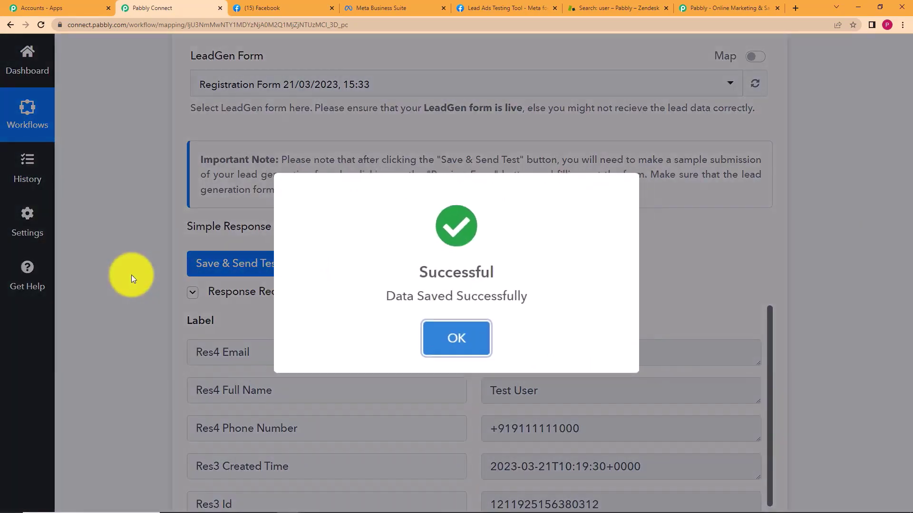
click(131, 274)
scroll(135, 273, down, 10)
Choose Zendesk, found by searching 'zende', for the action step and pick the Create User event.
click(338, 238)
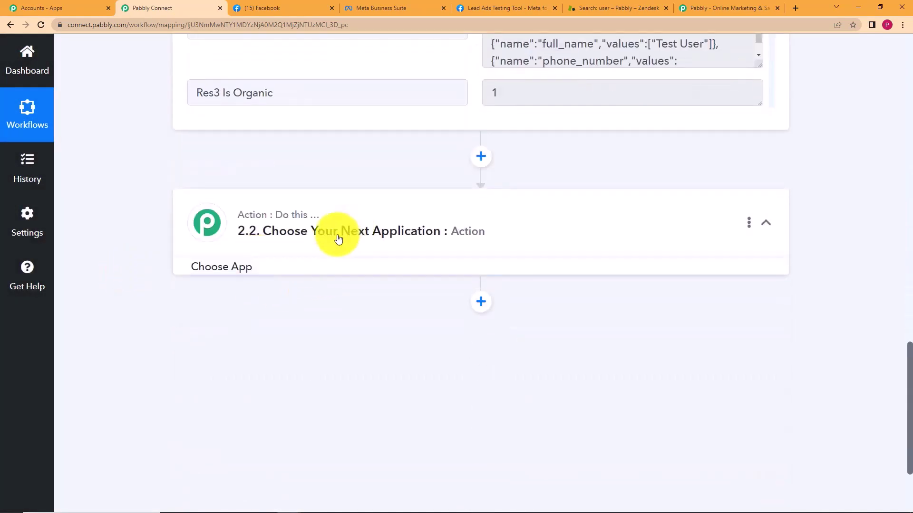
click(297, 305)
text(zend)
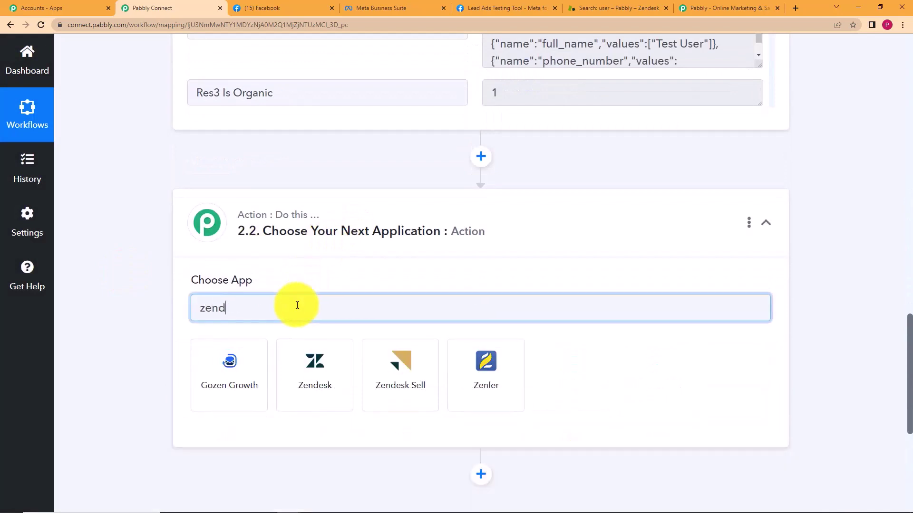
text(e)
click(235, 376)
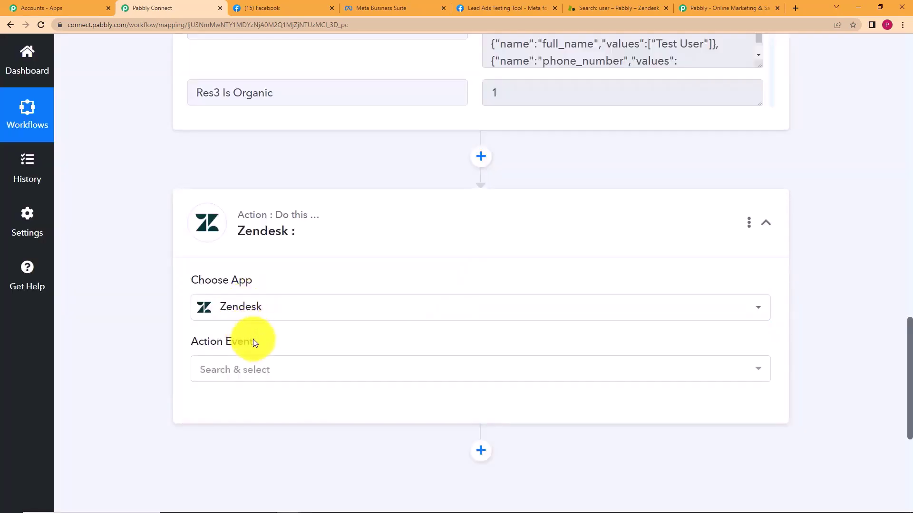
click(255, 370)
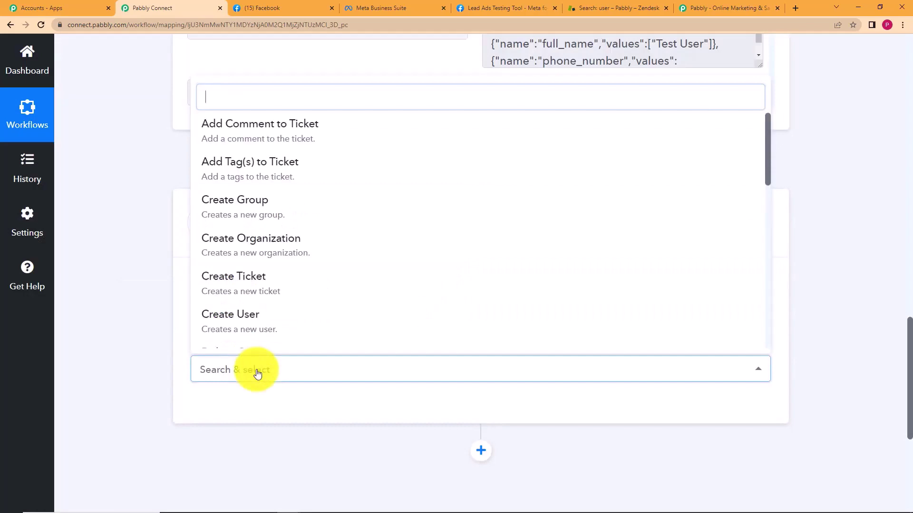
click(269, 332)
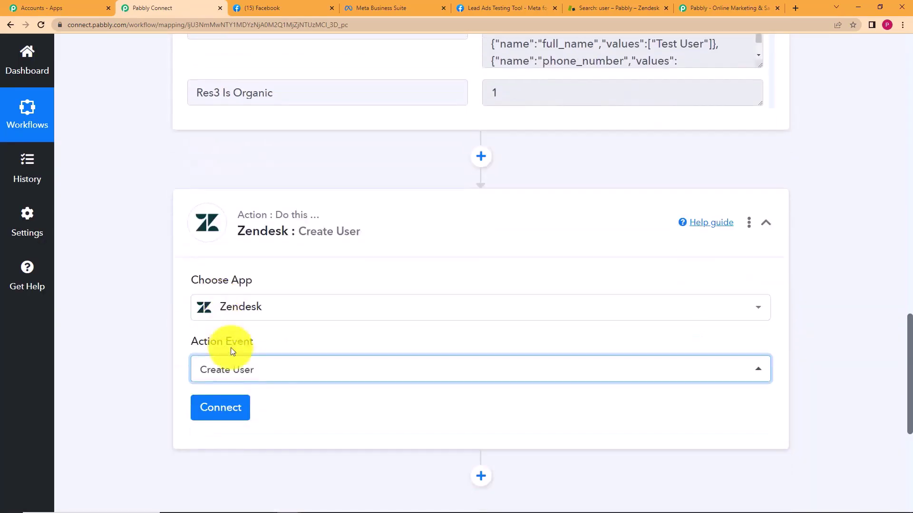
click(244, 369)
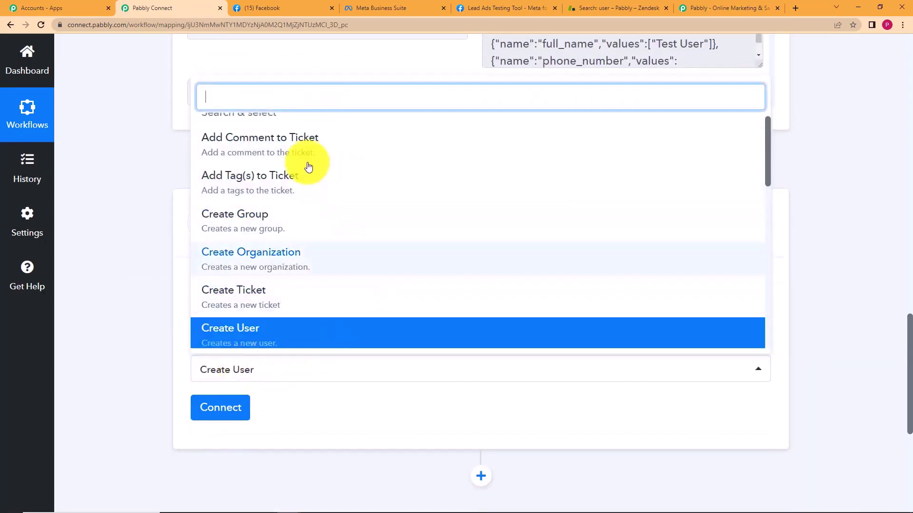
click(243, 337)
scroll(421, 187, up, 5)
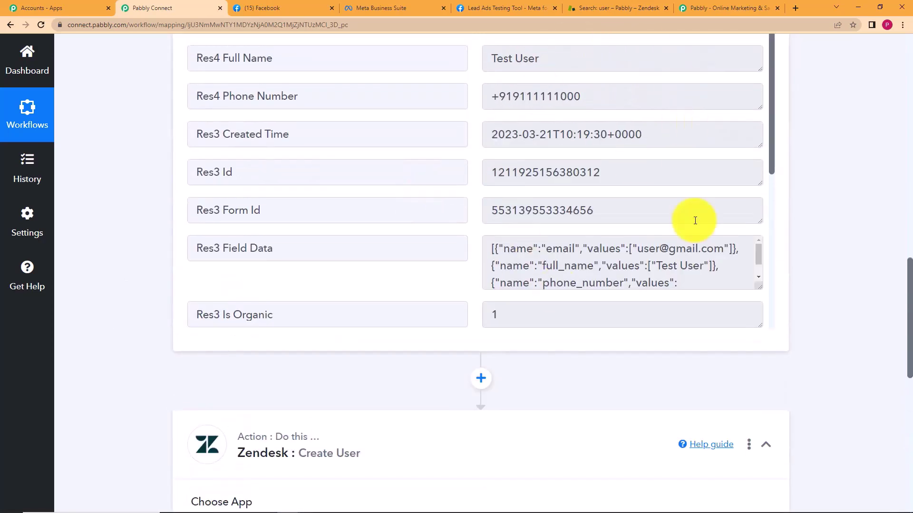
scroll(127, 261, down, 5)
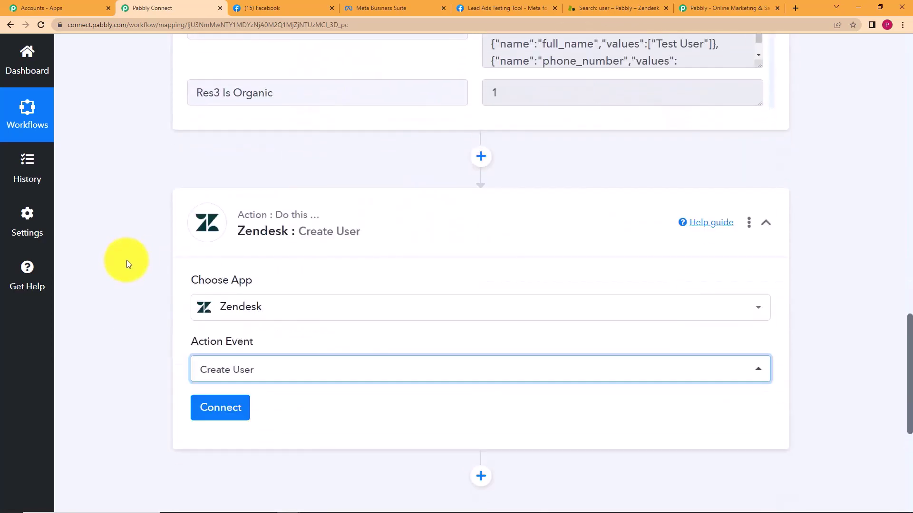
Add a new Zendesk connection, Zendesk #5, and enter the account username and pasted password.
click(207, 403)
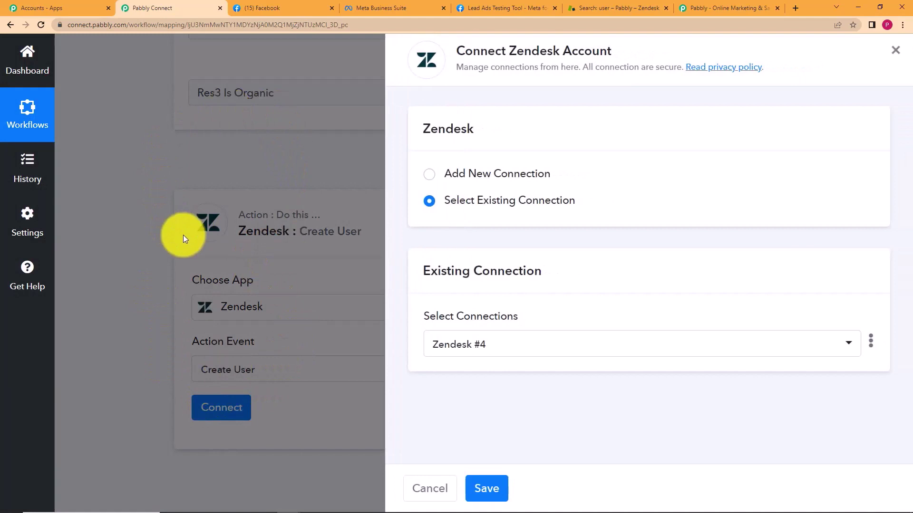
click(432, 176)
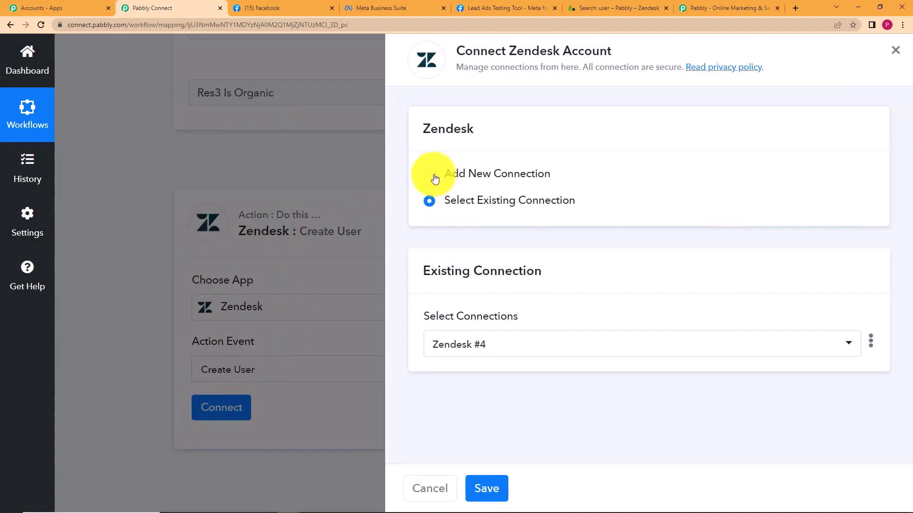
scroll(402, 299, down, 4)
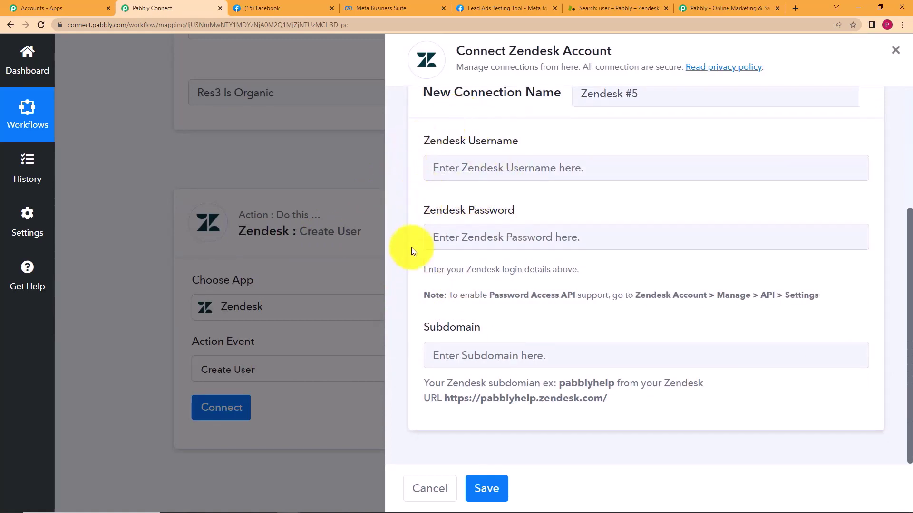
click(516, 161)
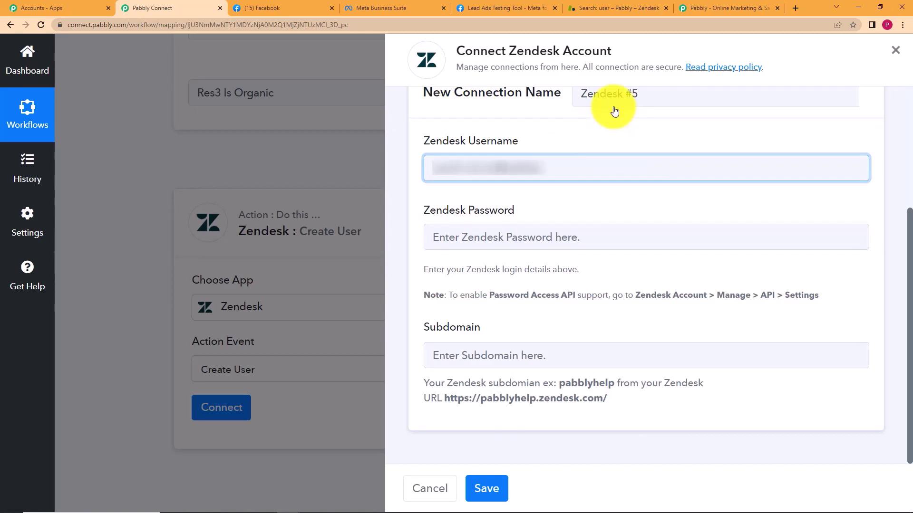
click(614, 226)
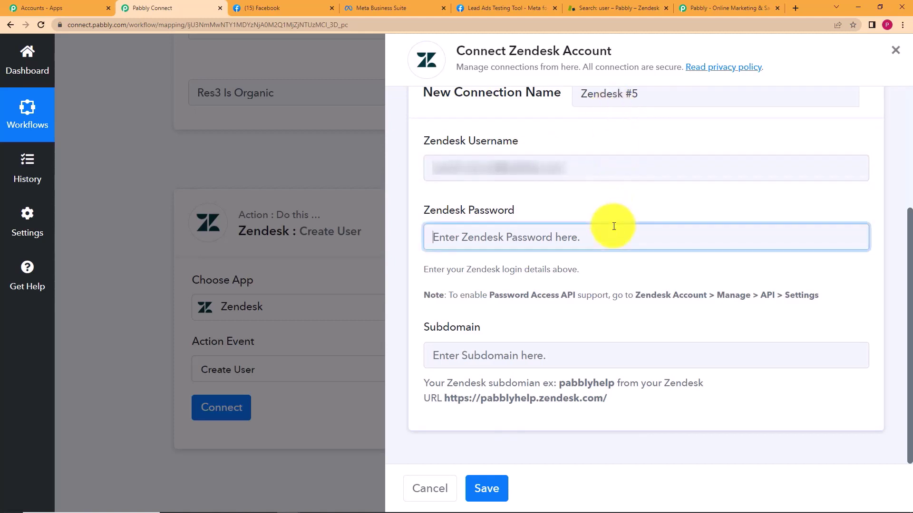
key(ctrl+v)
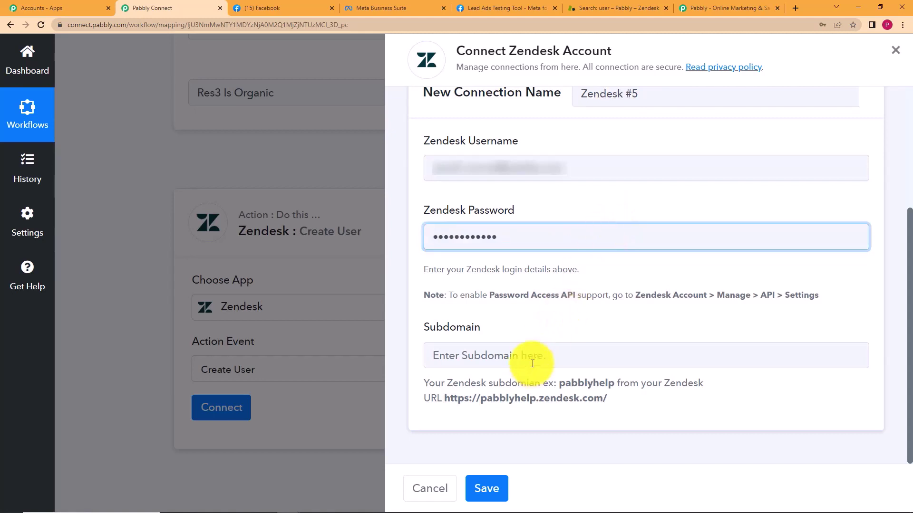
Inspect the Subdomain field's example URL hint, then bring up the Zendesk search page.
click(546, 356)
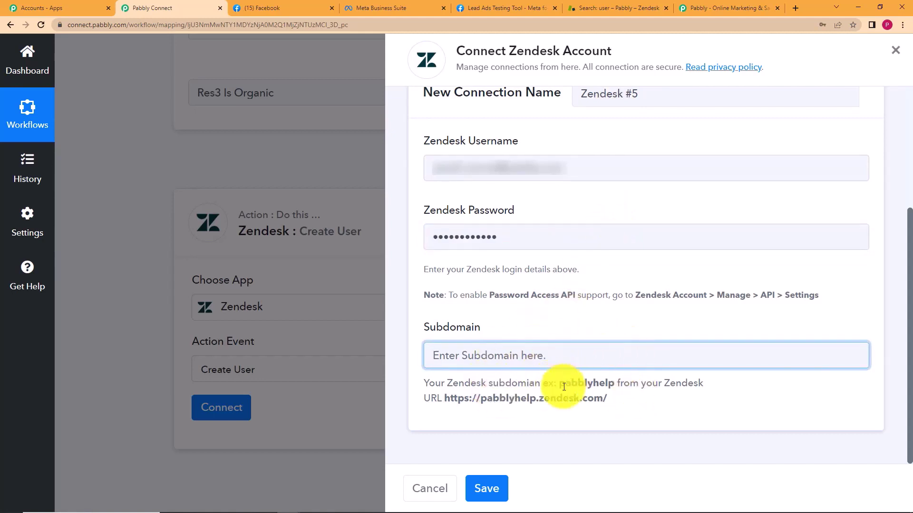
drag(558, 386, 614, 404)
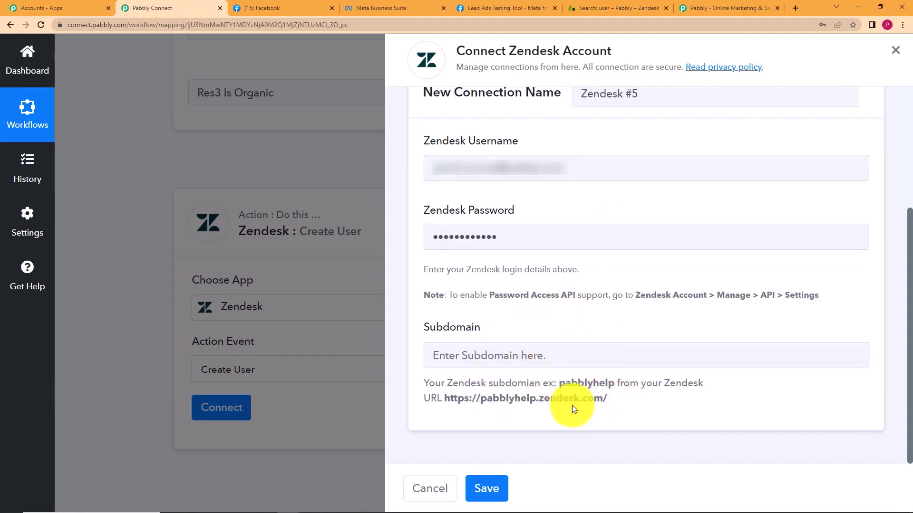
drag(447, 421, 443, 420)
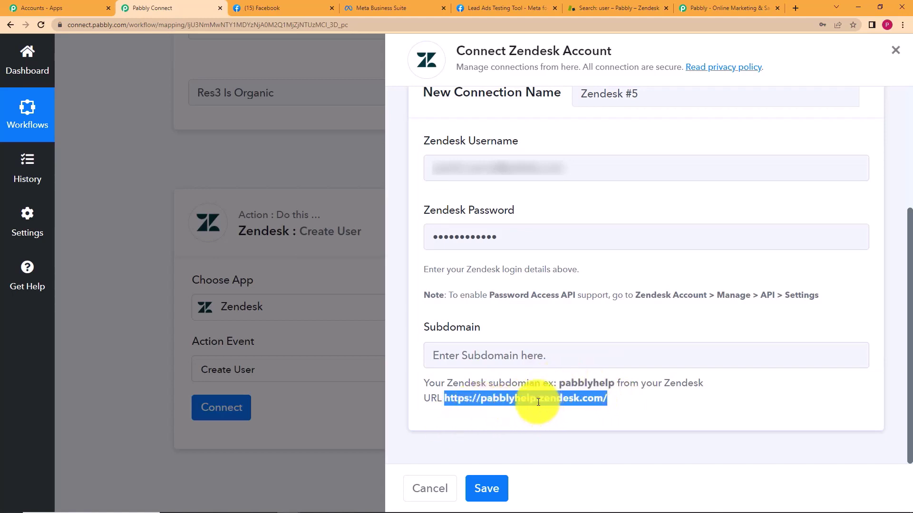
click(643, 395)
click(623, 8)
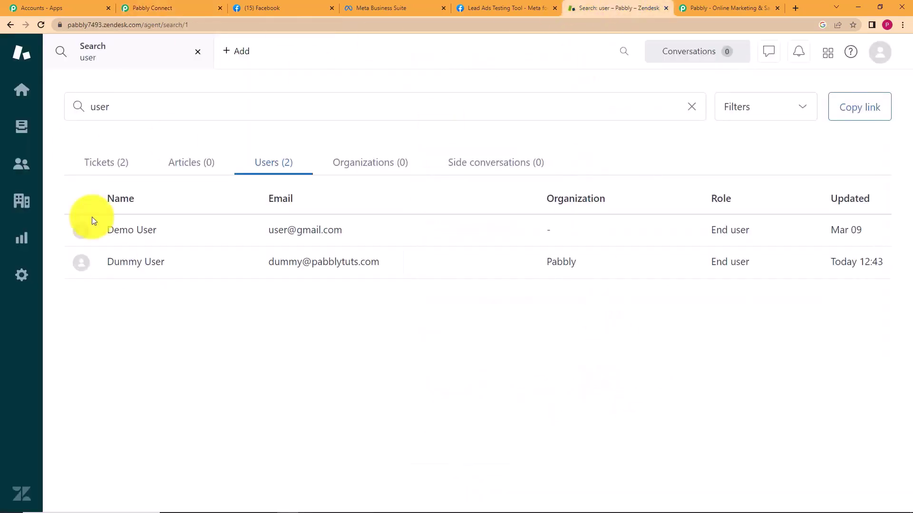
Copy subdomain pabbly7493 from Zendesk's address bar, paste it into Subdomain and save the connection.
click(96, 24)
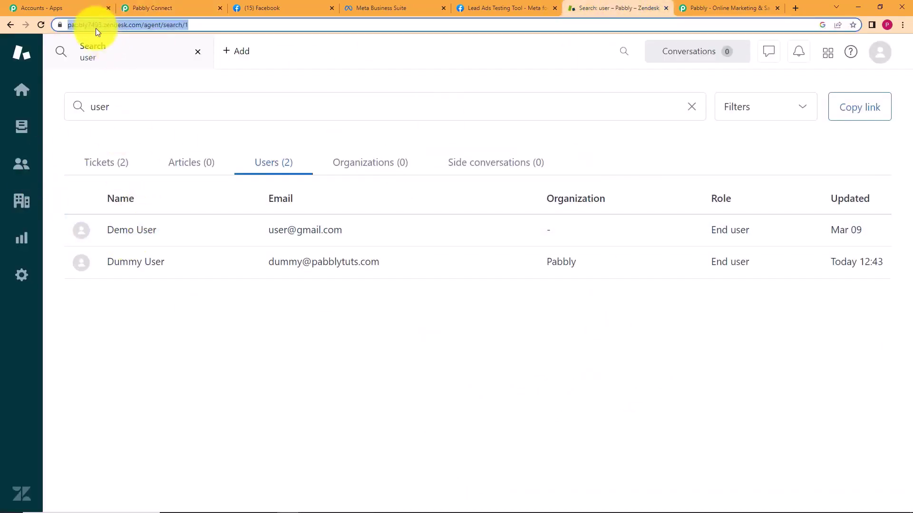
click(99, 25)
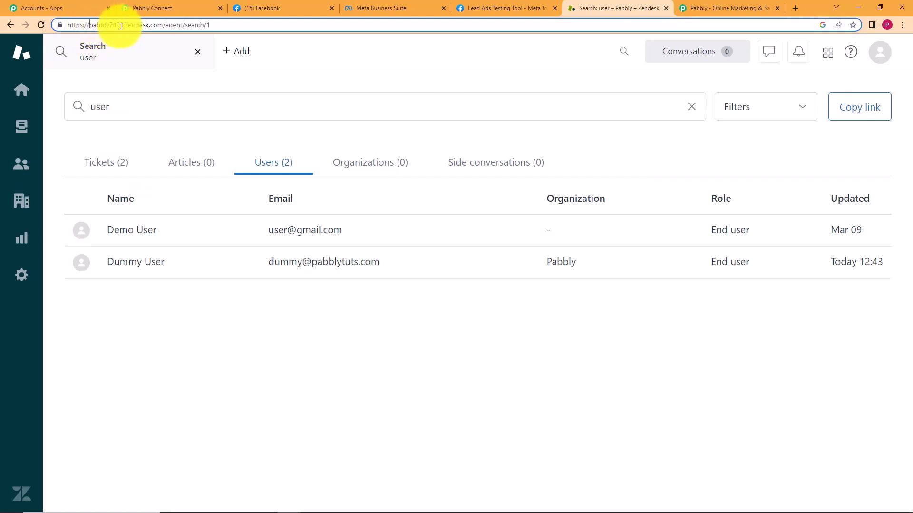
click(123, 26)
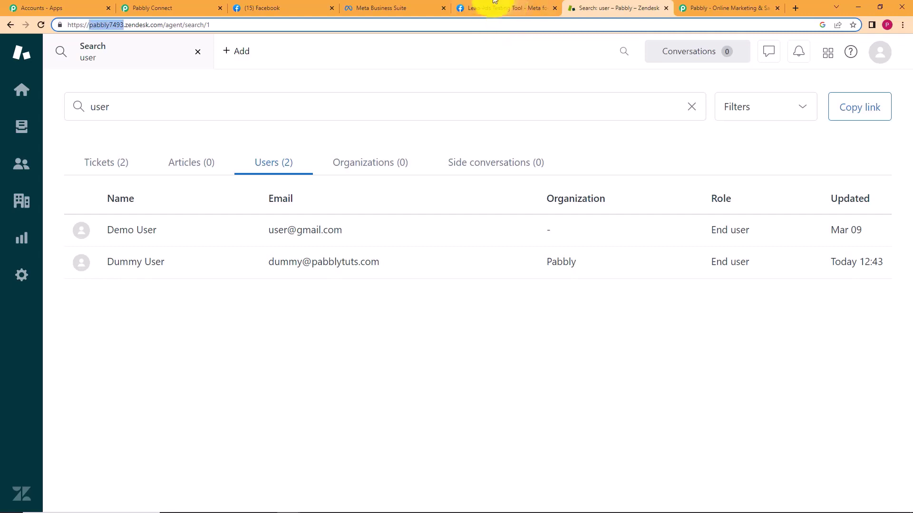
click(152, 7)
click(548, 360)
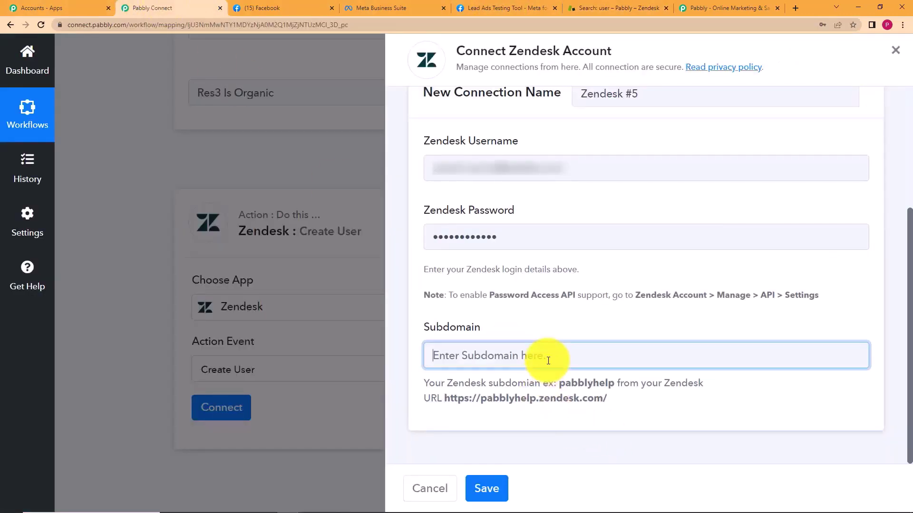
text(pabbly7493)
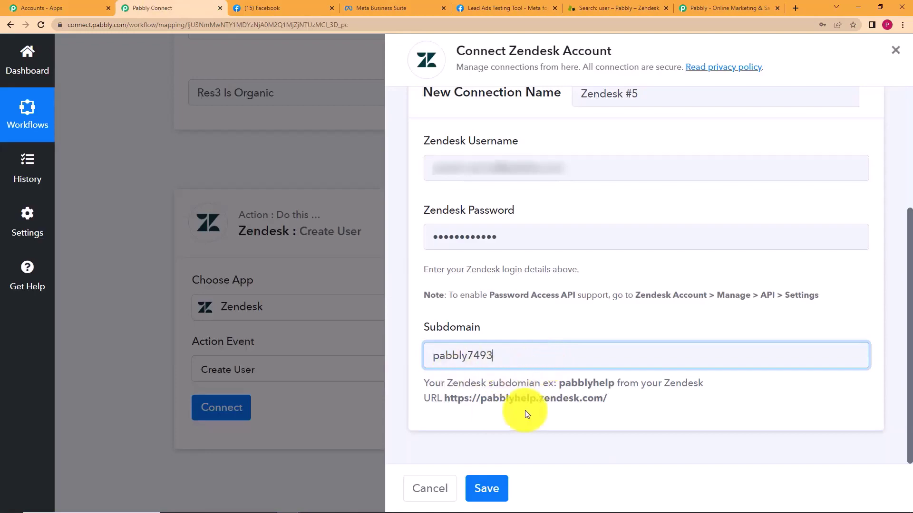
click(499, 485)
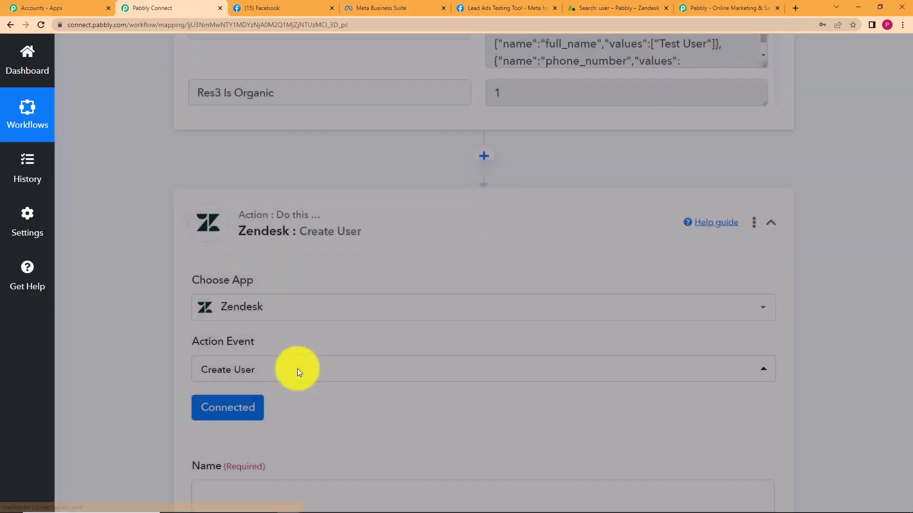
Map the Facebook lead's Full Name into the Zendesk Name field.
scroll(123, 388, down, 5)
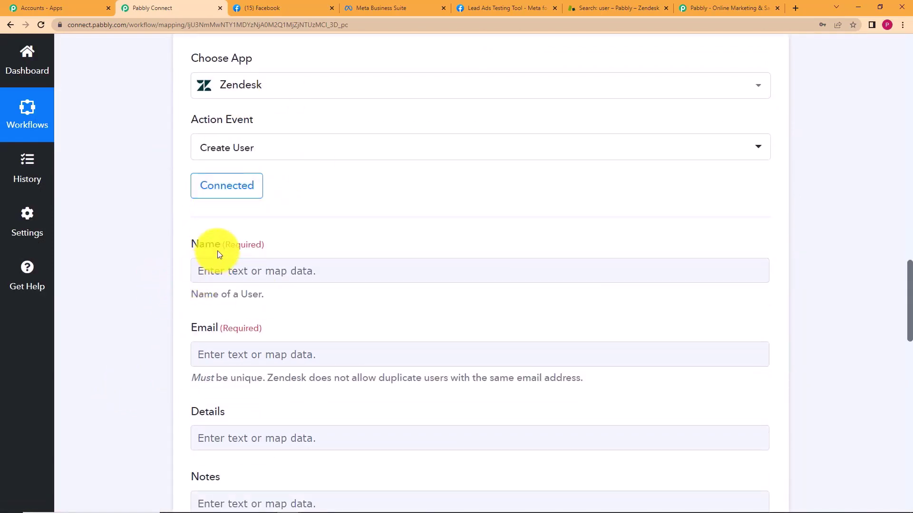
scroll(184, 409, down, 2)
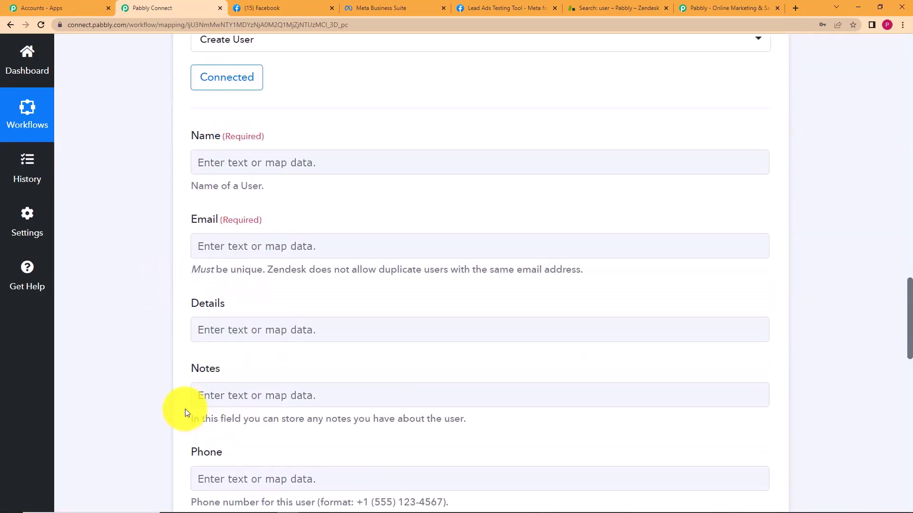
scroll(156, 407, down, 7)
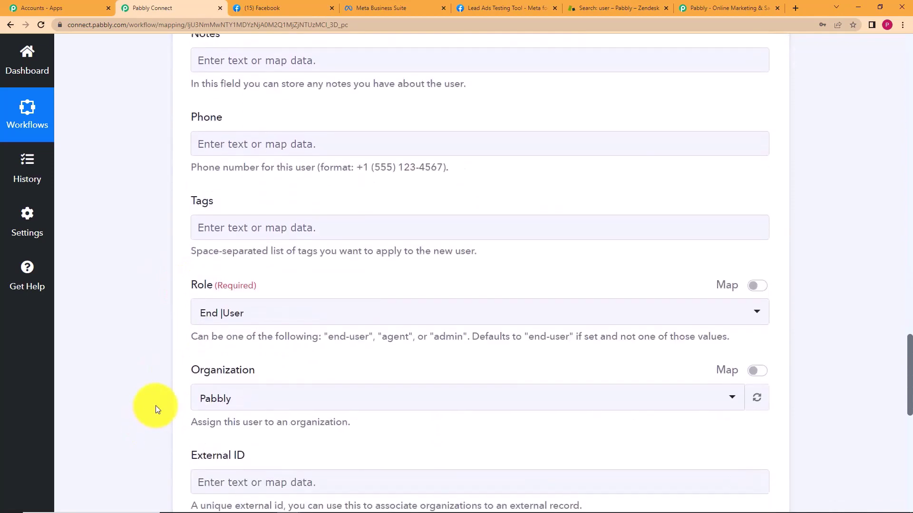
scroll(152, 407, down, 2)
scroll(150, 408, up, 7)
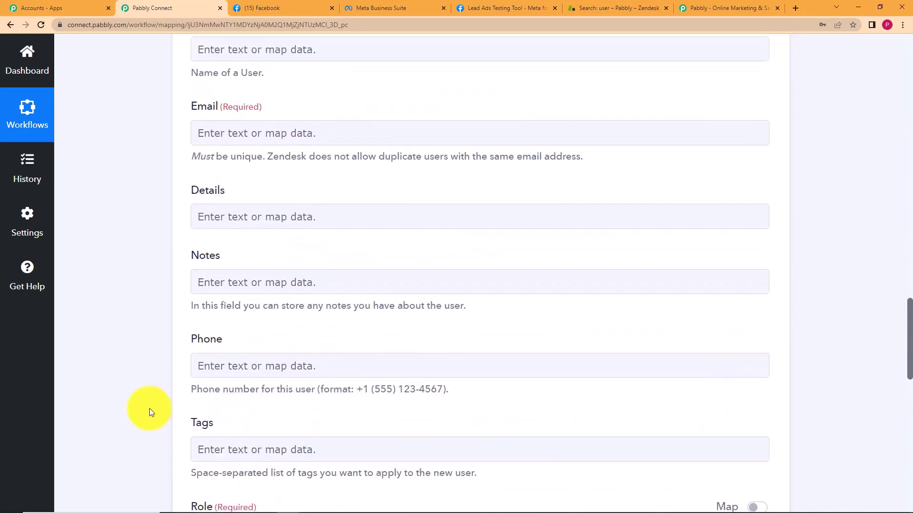
scroll(149, 409, up, 5)
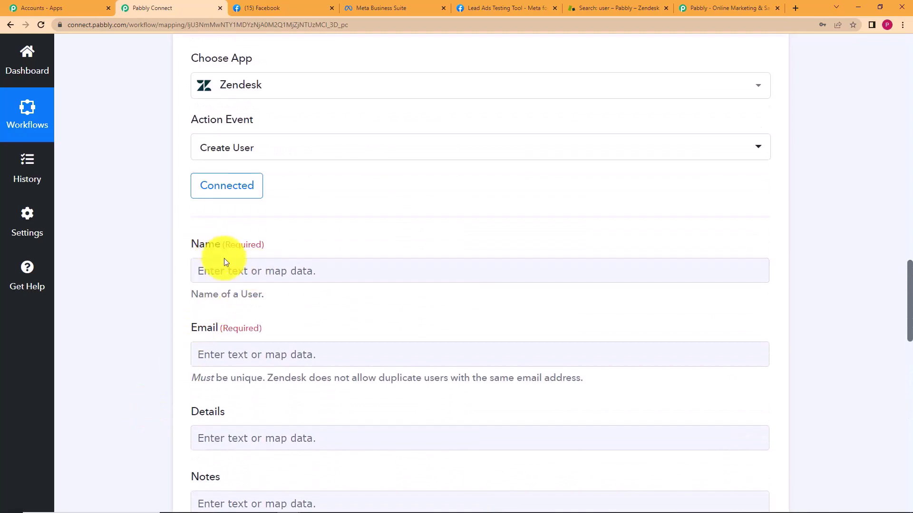
click(237, 272)
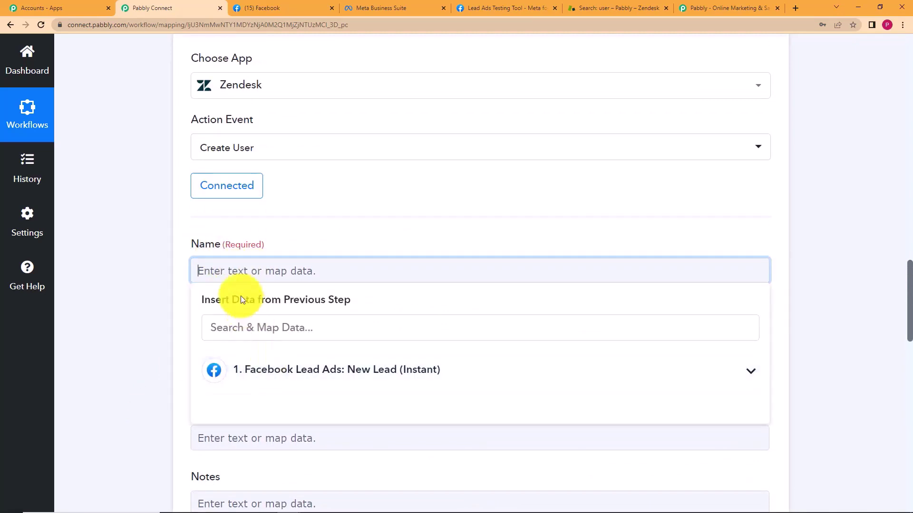
click(232, 267)
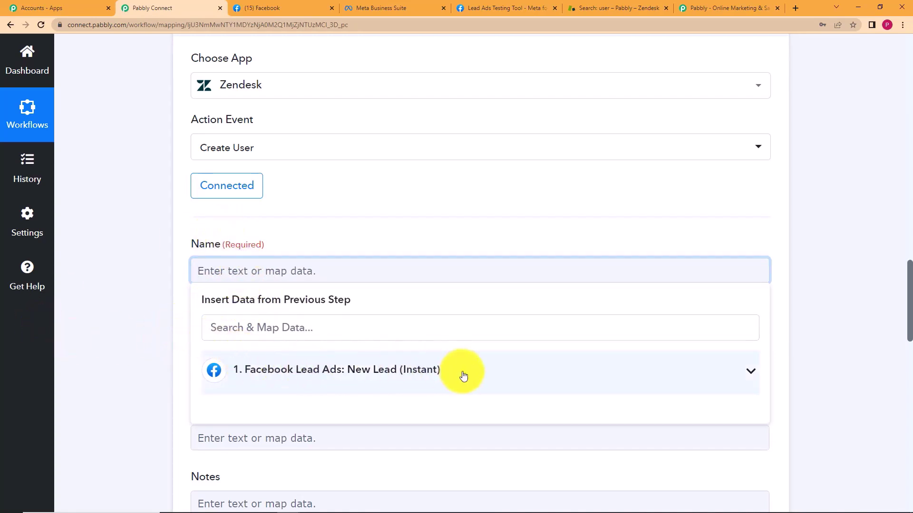
scroll(132, 328, down, 5)
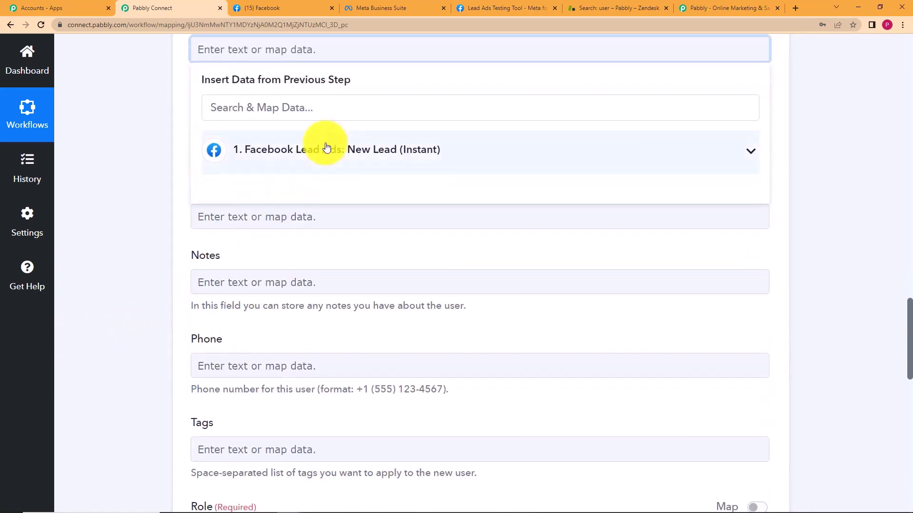
click(326, 147)
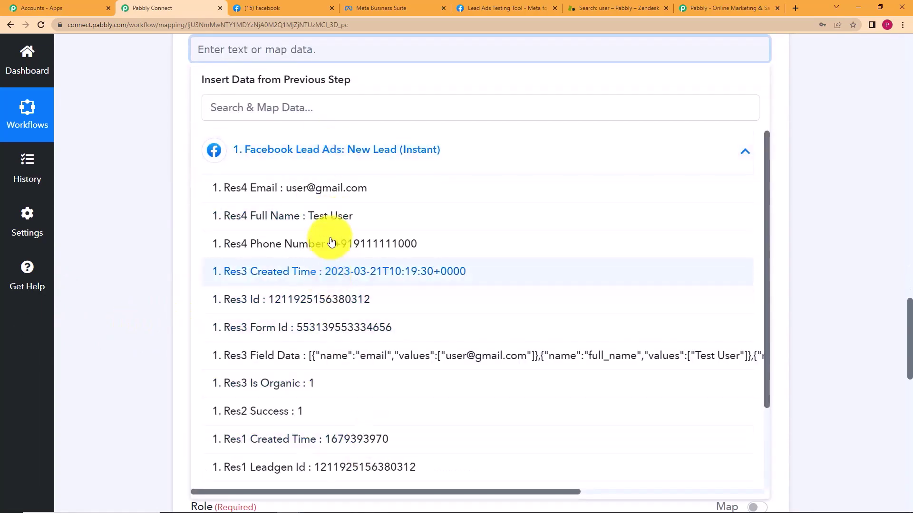
click(350, 218)
click(151, 147)
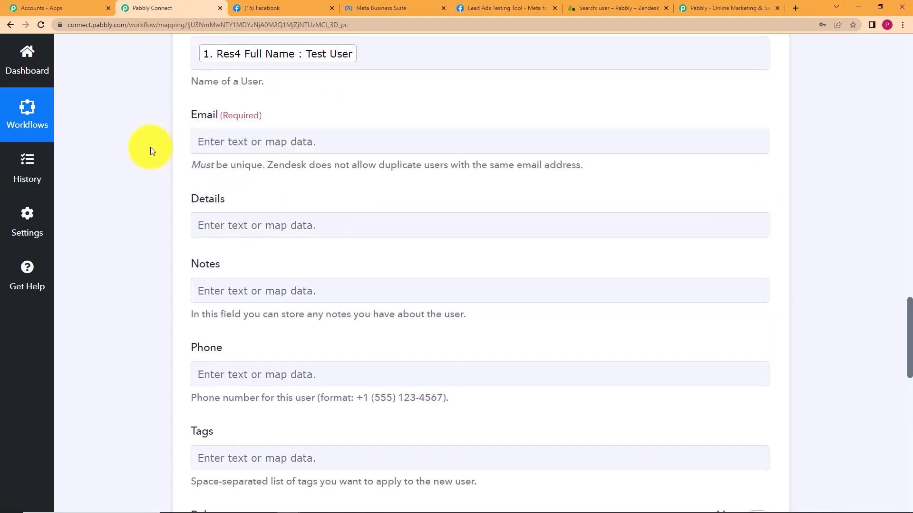
scroll(150, 146, up, 2)
Map the lead's Email and Phone Number into the Zendesk Email and Phone fields.
click(314, 253)
click(320, 354)
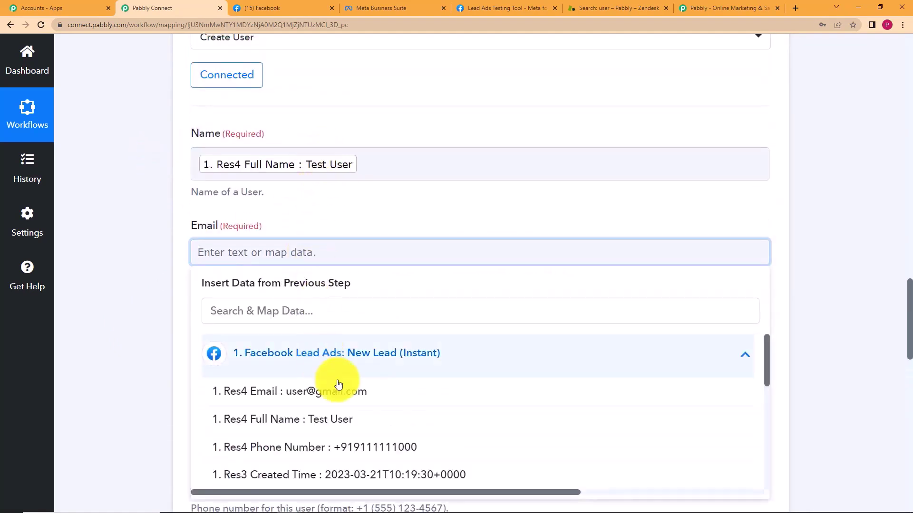
click(338, 392)
click(130, 298)
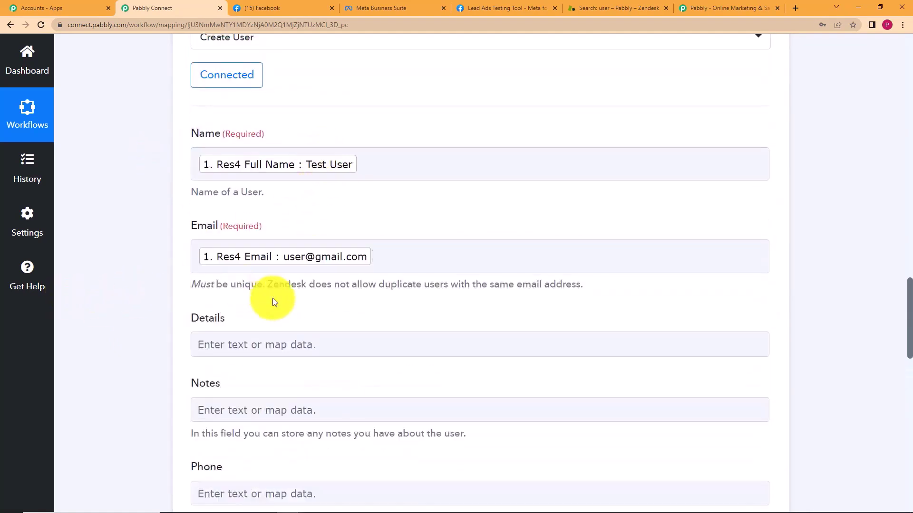
scroll(184, 315, down, 5)
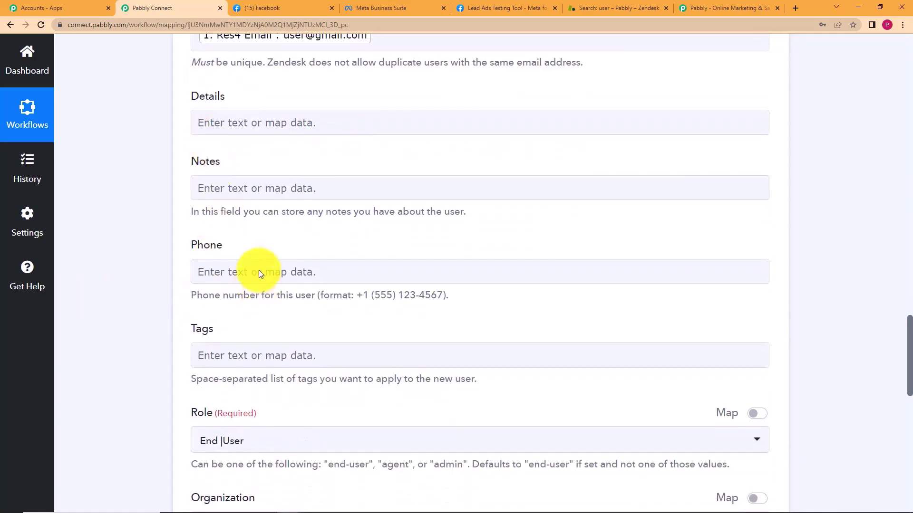
click(255, 273)
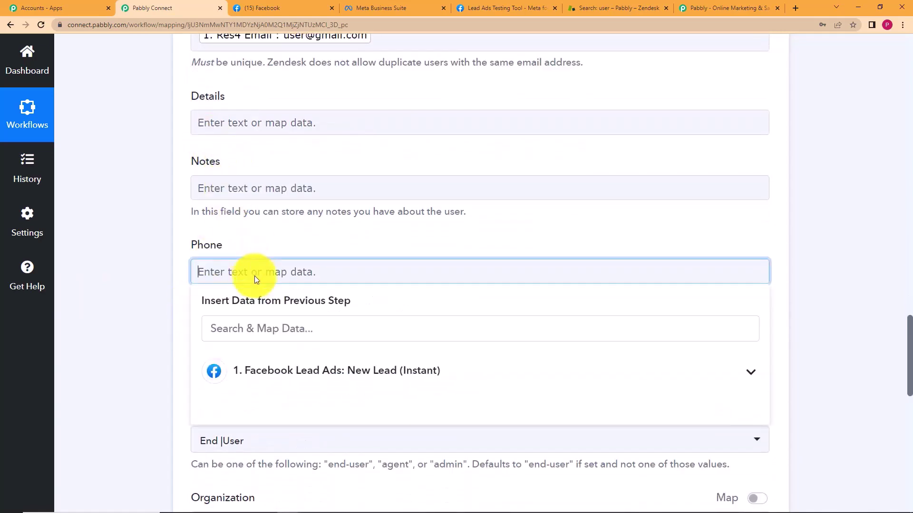
click(285, 370)
click(345, 461)
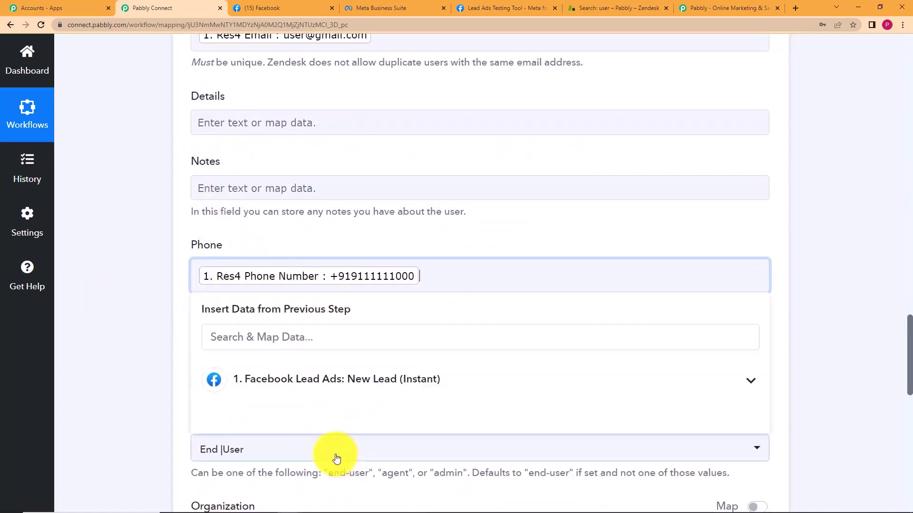
click(138, 275)
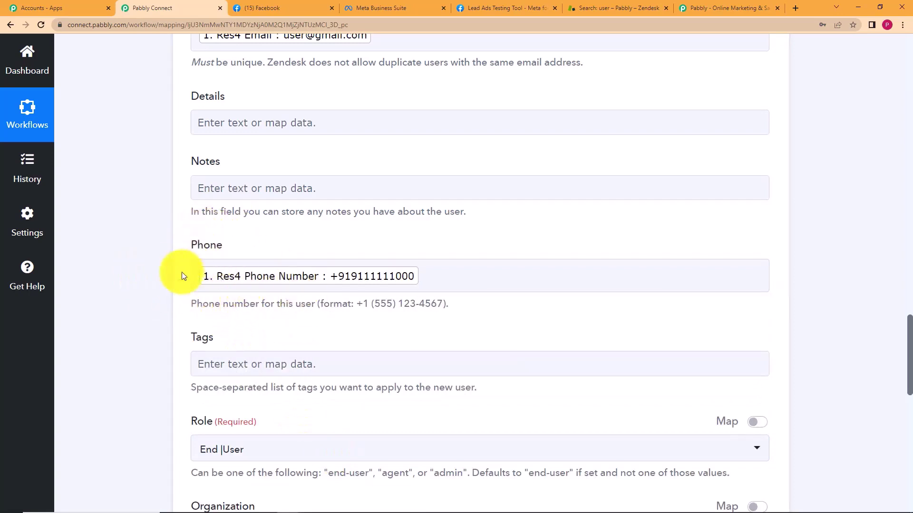
scroll(153, 331, down, 2)
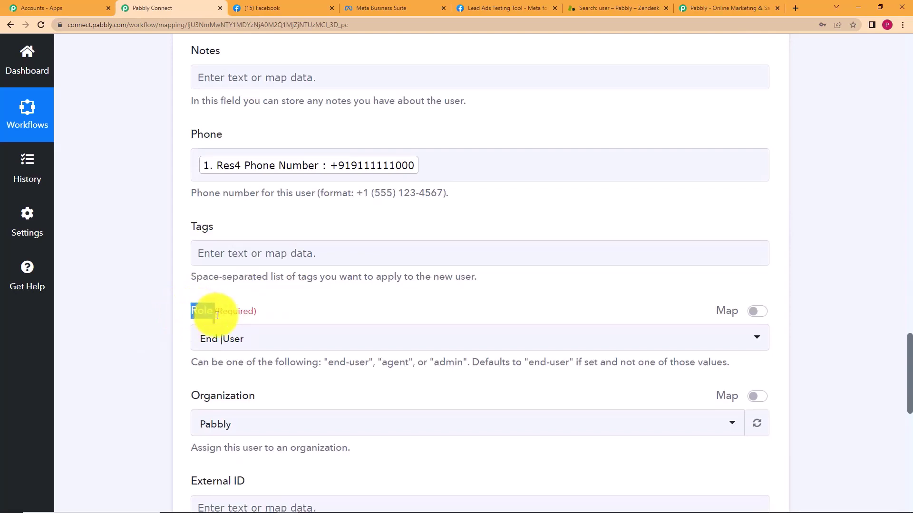
click(261, 319)
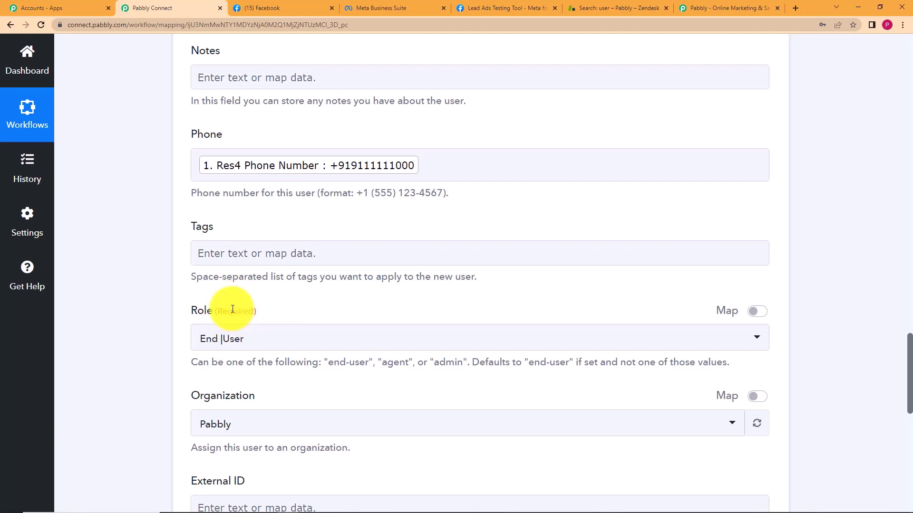
scroll(255, 250, up, 4)
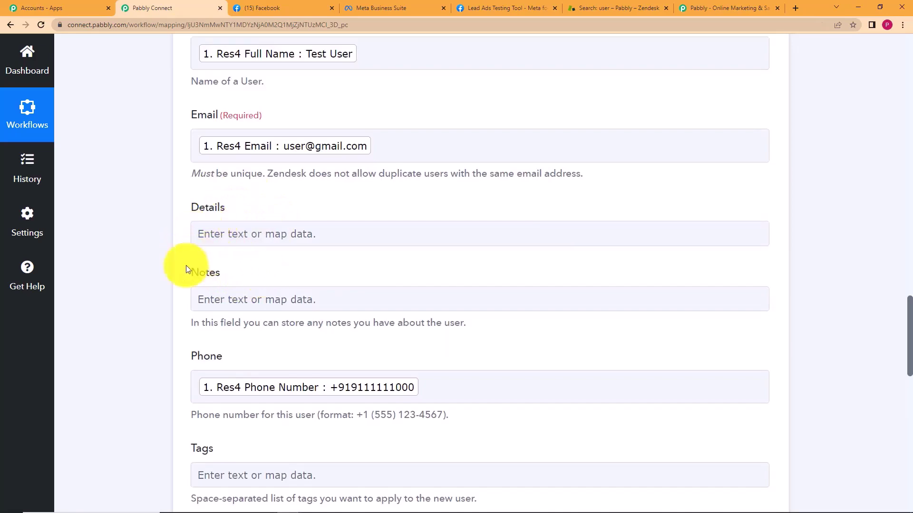
scroll(186, 266, down, 6)
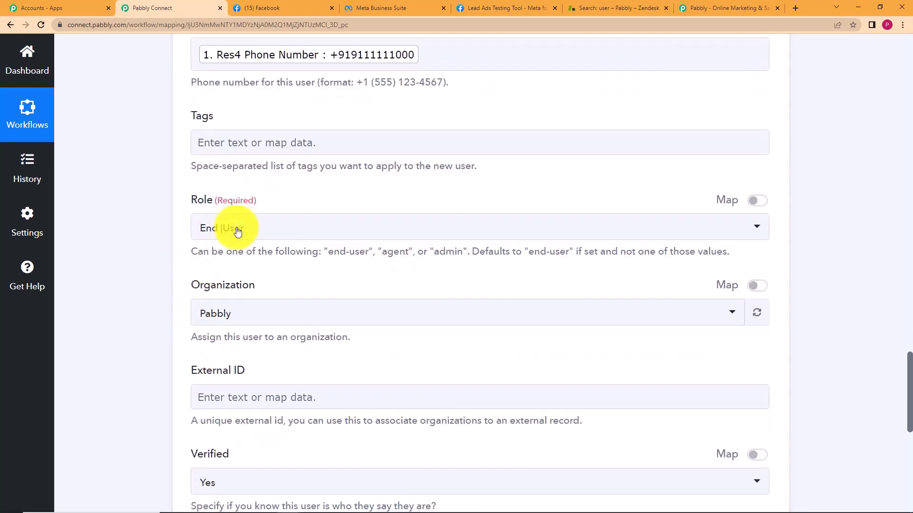
Set the new user's Role to Agent and Organization to Pabbly.
click(237, 231)
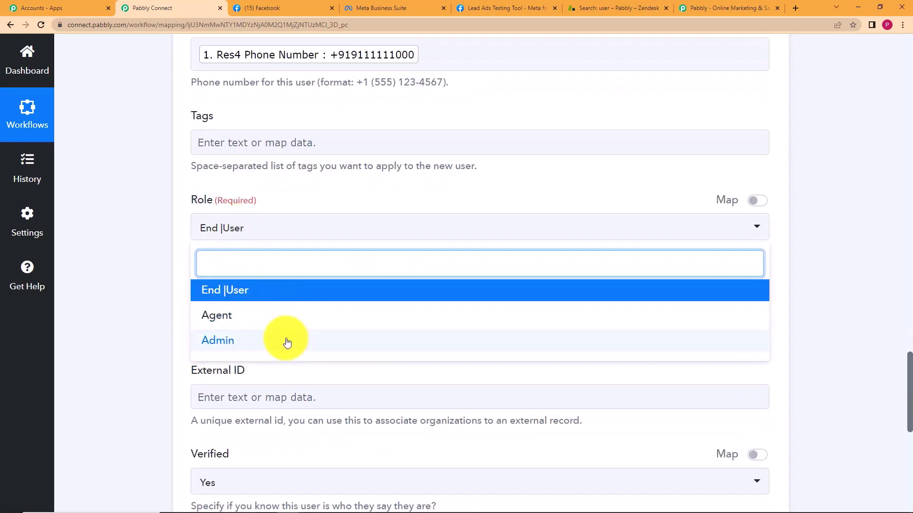
click(267, 320)
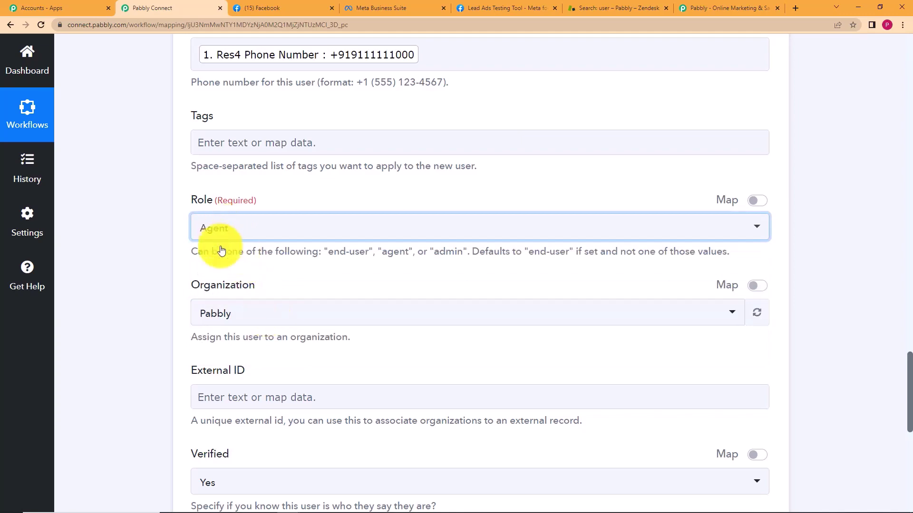
click(256, 5)
click(369, 8)
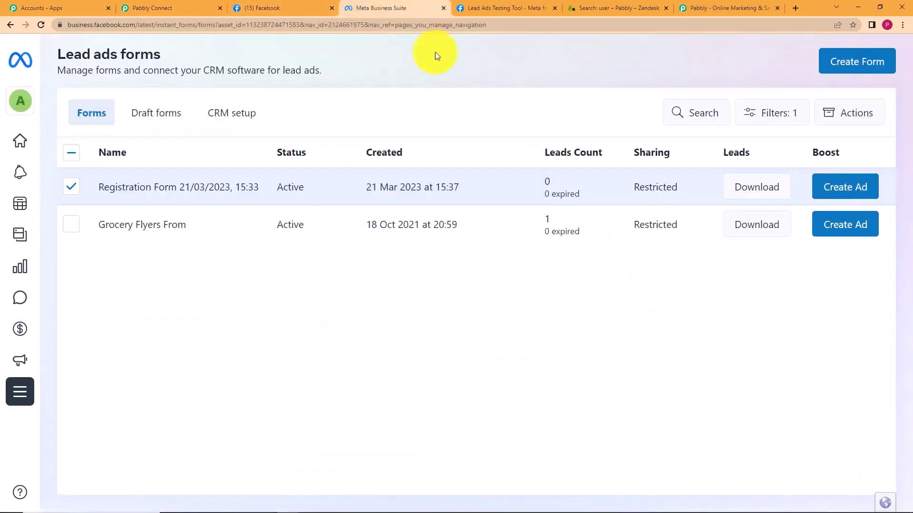
click(174, 5)
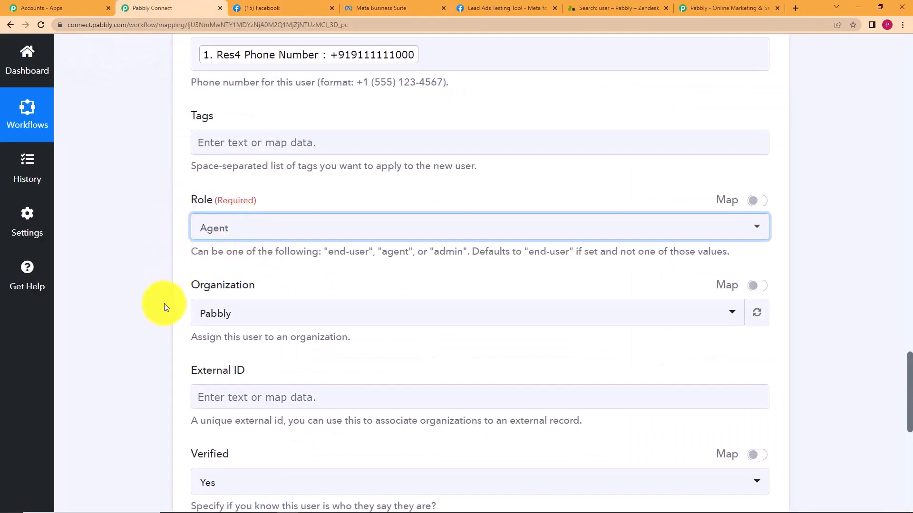
scroll(167, 342, down, 2)
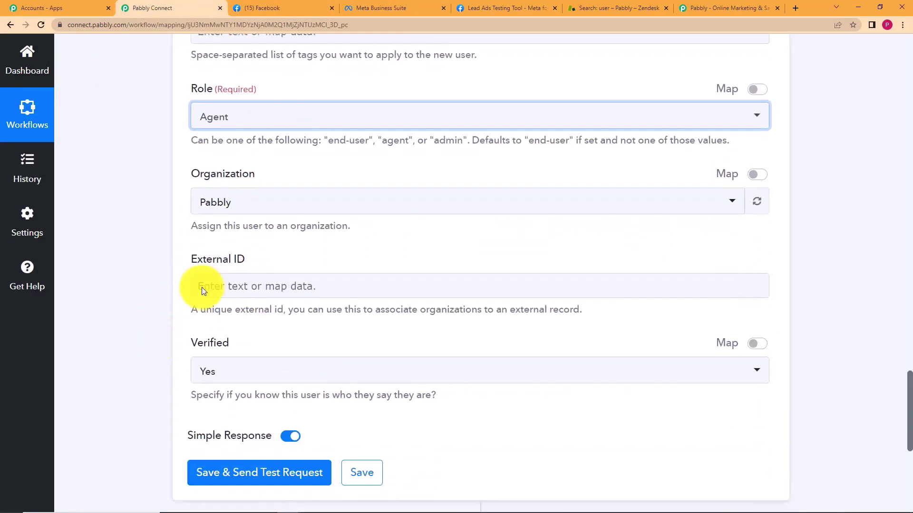
click(242, 203)
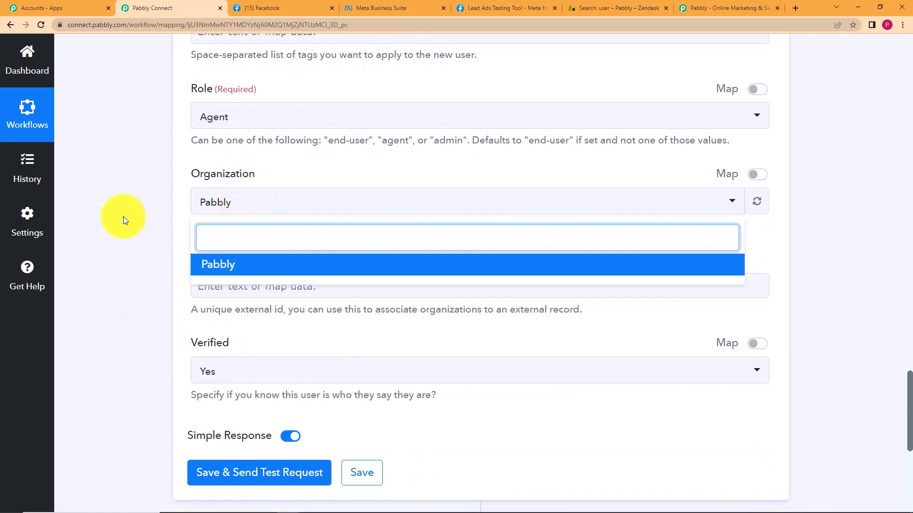
click(189, 220)
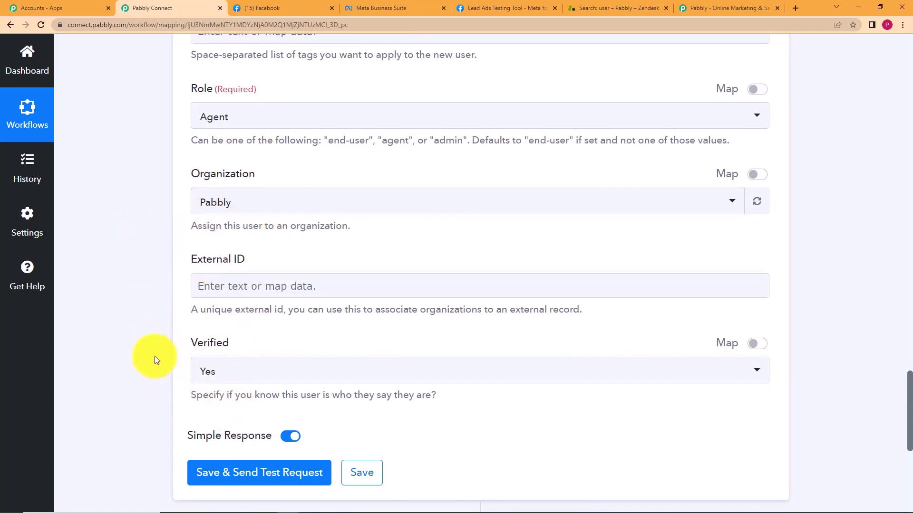
scroll(155, 356, down, 3)
Send the test request and review the new user's ID, name and email in the response.
click(240, 364)
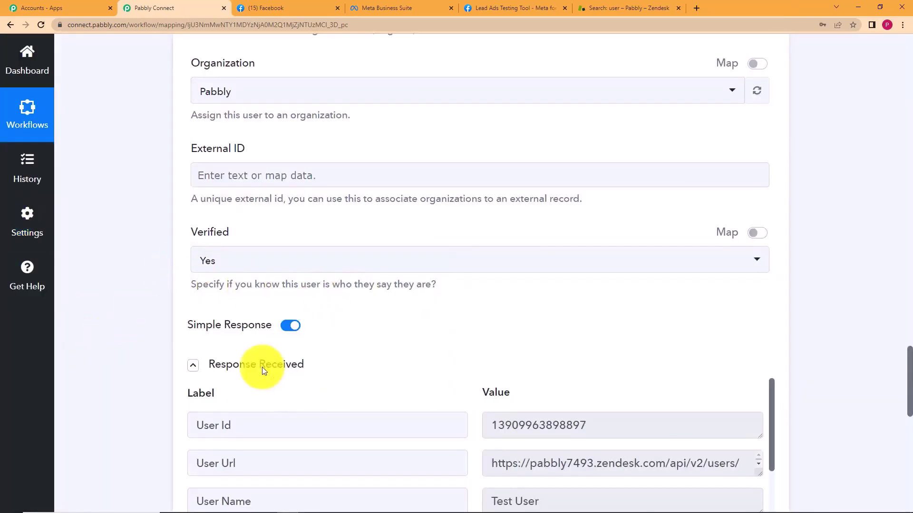
scroll(176, 356, down, 5)
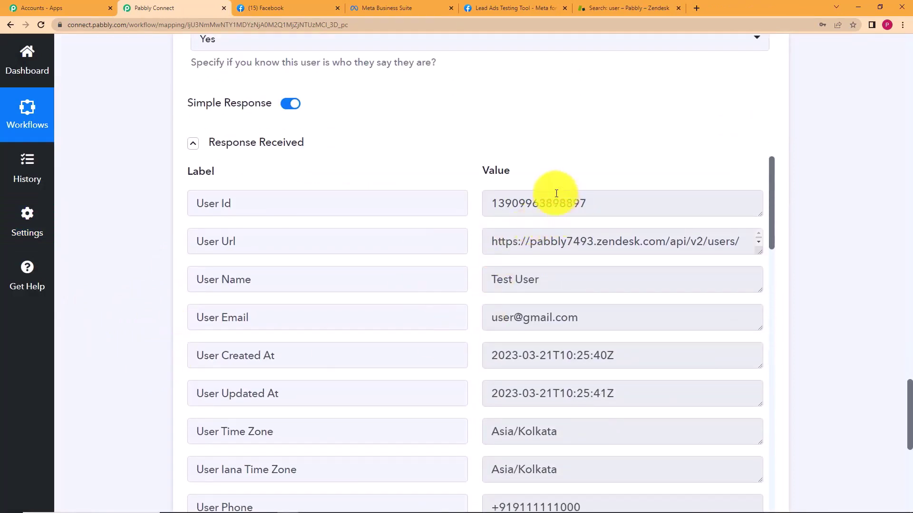
drag(629, 203, 497, 203)
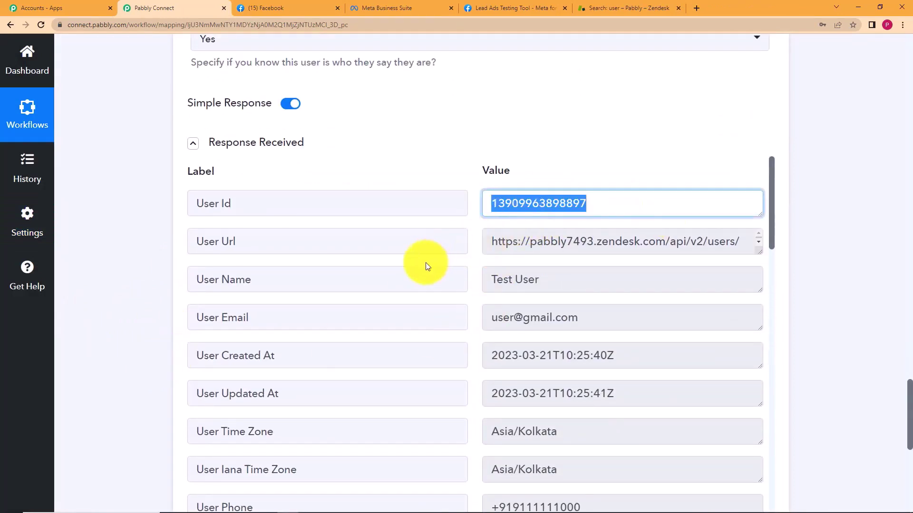
drag(547, 282, 459, 319)
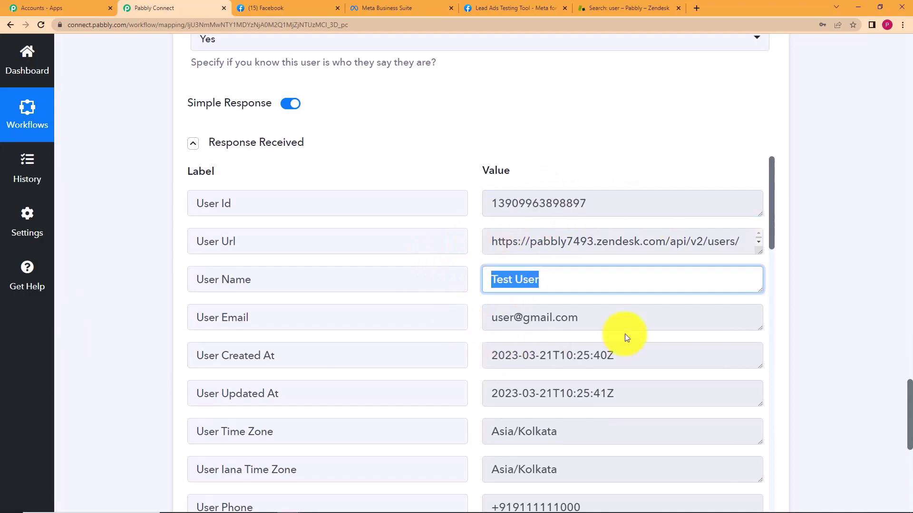
drag(623, 318, 367, 350)
scroll(599, 370, down, 2)
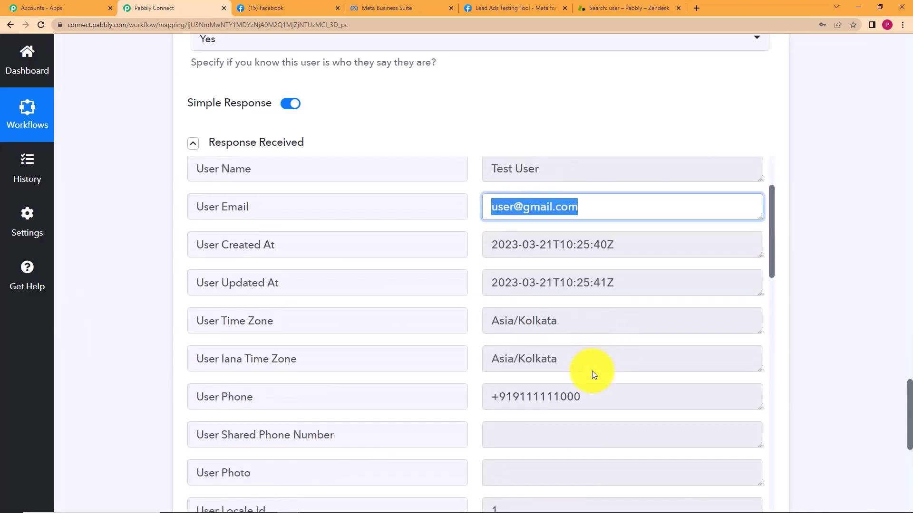
drag(623, 395, 458, 391)
Save the Zendesk Create User step and dismiss the Successful confirmation.
scroll(472, 370, down, 6)
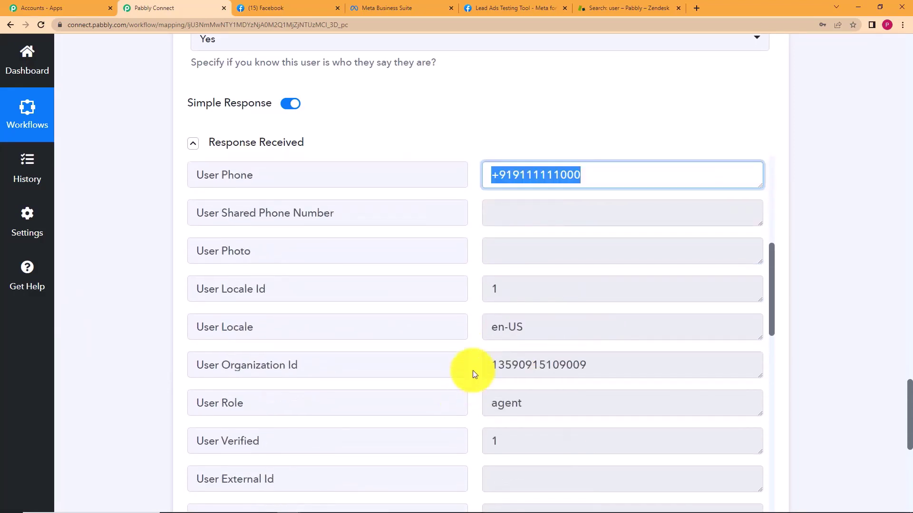
scroll(472, 370, down, 7)
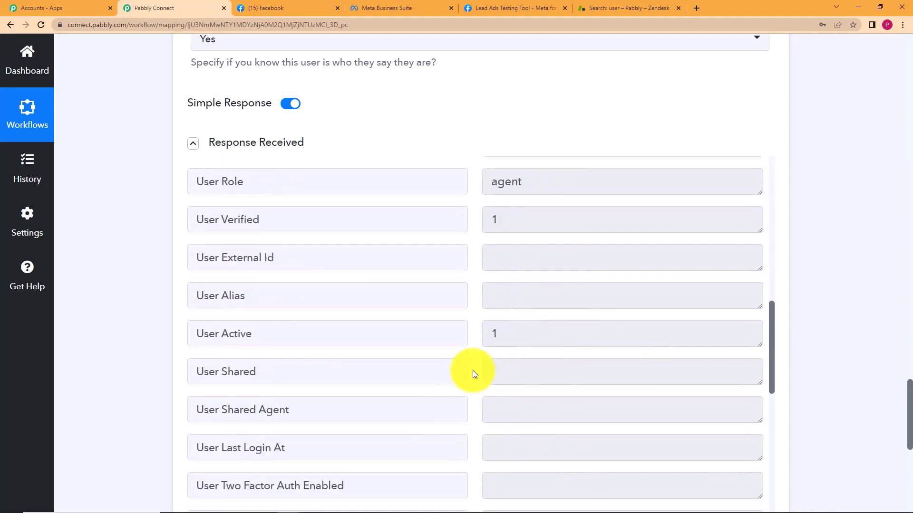
scroll(472, 369, down, 3)
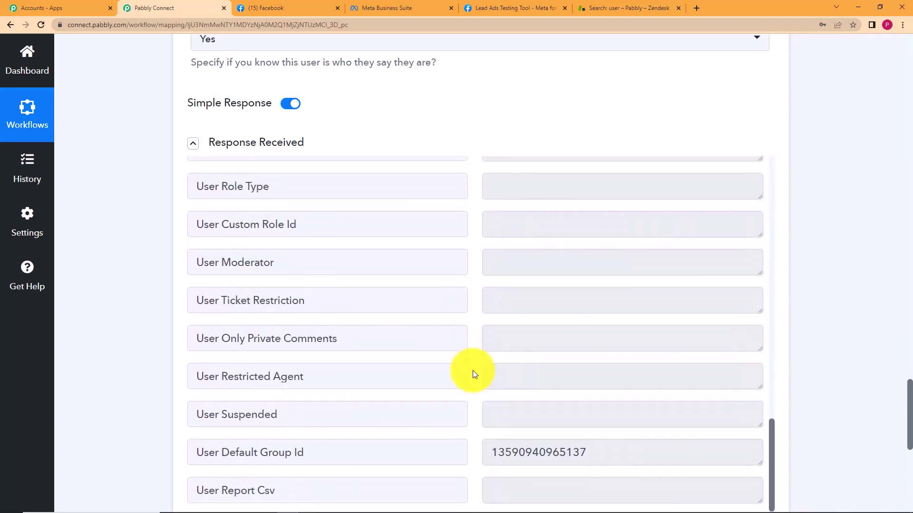
scroll(117, 389, down, 5)
click(344, 323)
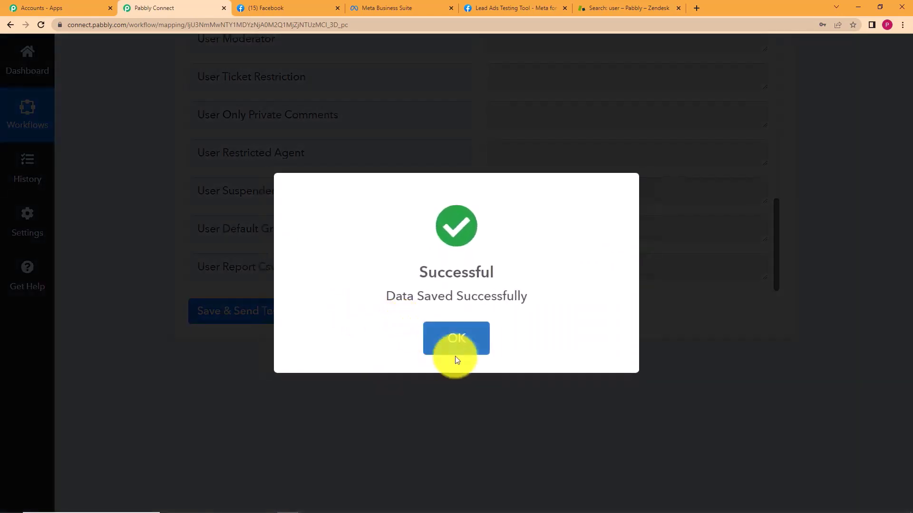
click(456, 354)
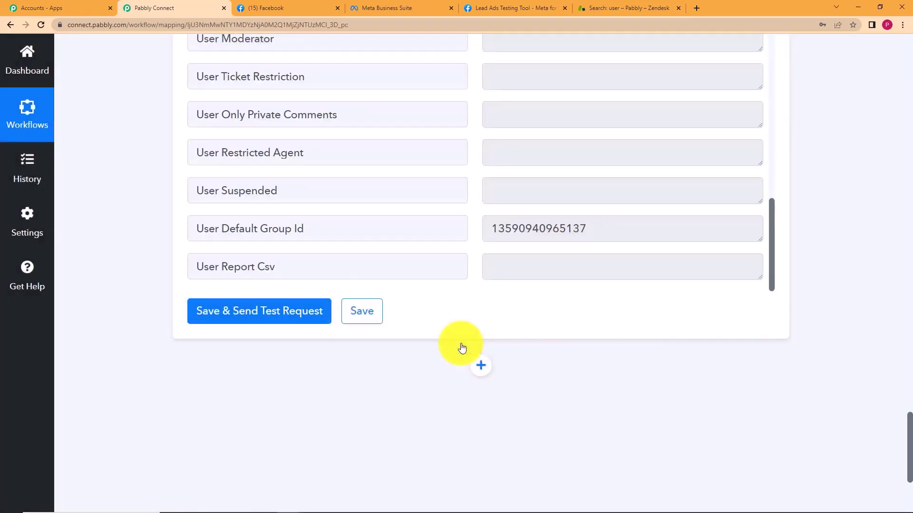
Reload Zendesk's user search to see Test User as an Agent in Pabbly and open the profile.
click(603, 6)
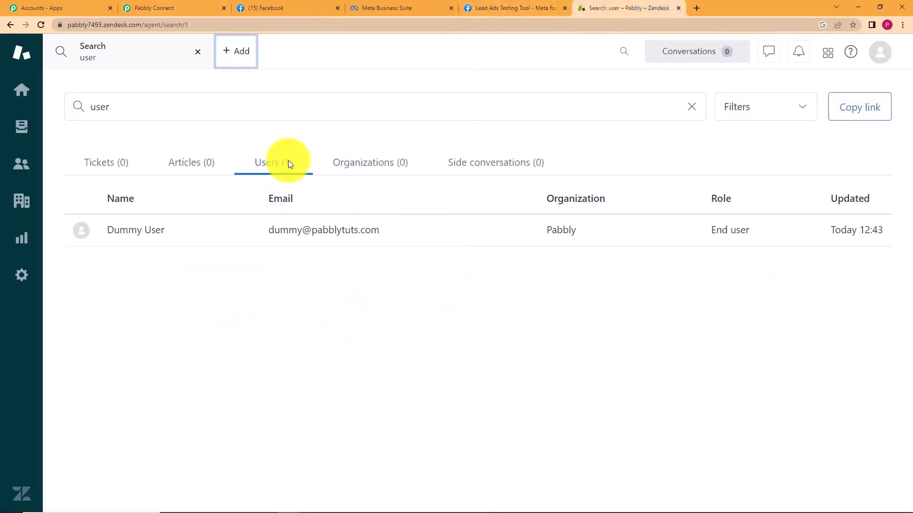
click(41, 21)
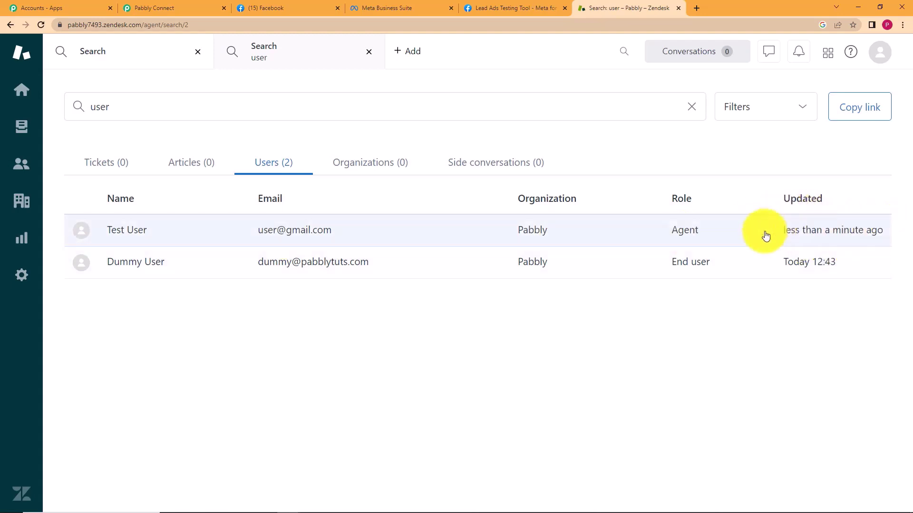
click(763, 233)
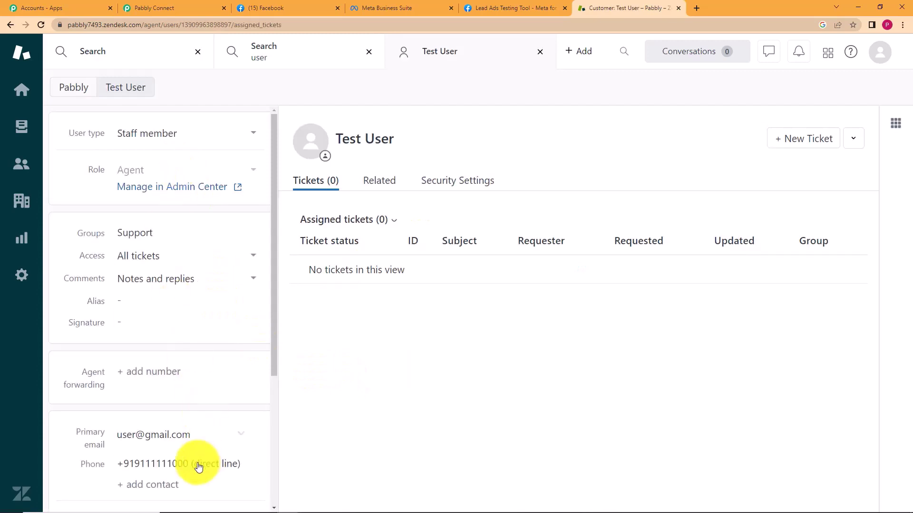
click(190, 7)
scroll(158, 304, up, 20)
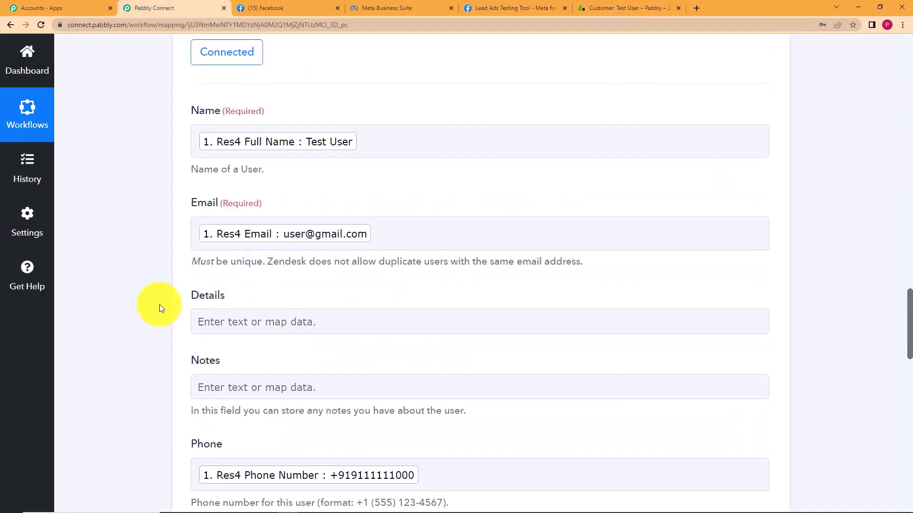
scroll(357, 327, down, 7)
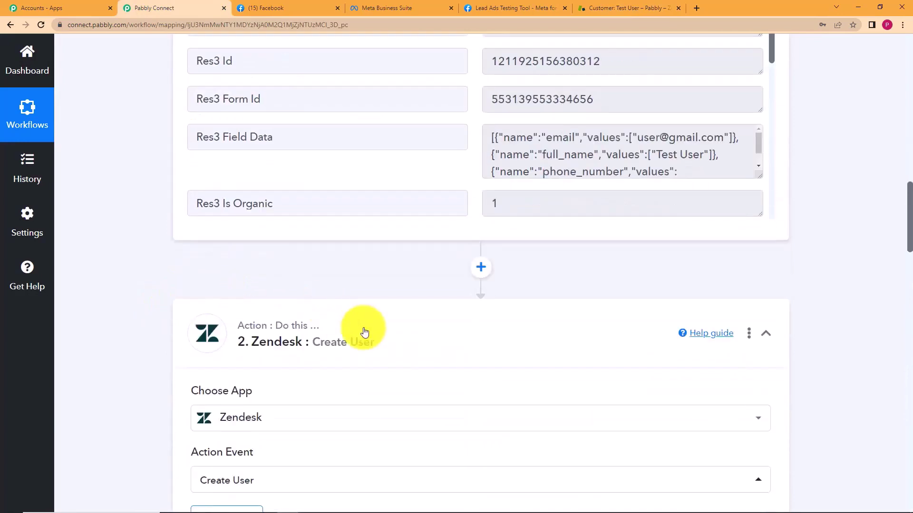
scroll(125, 274, up, 5)
scroll(124, 270, up, 12)
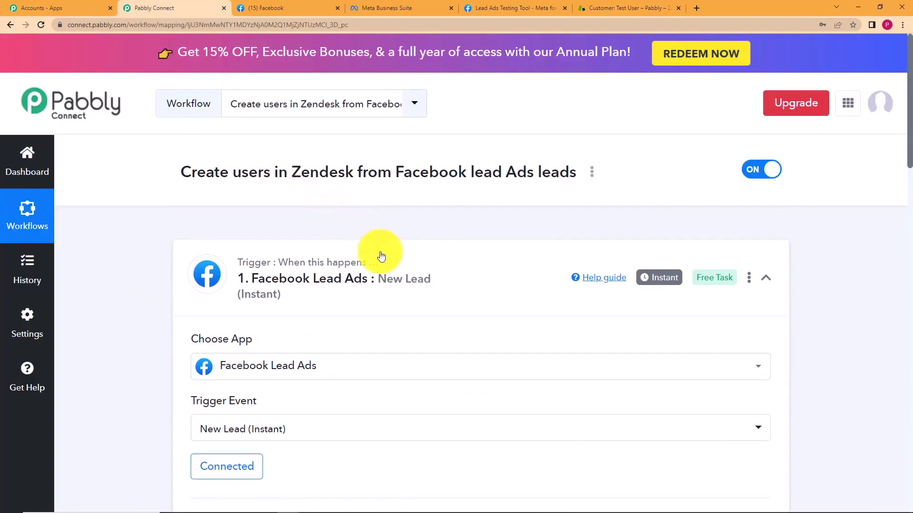
click(381, 257)
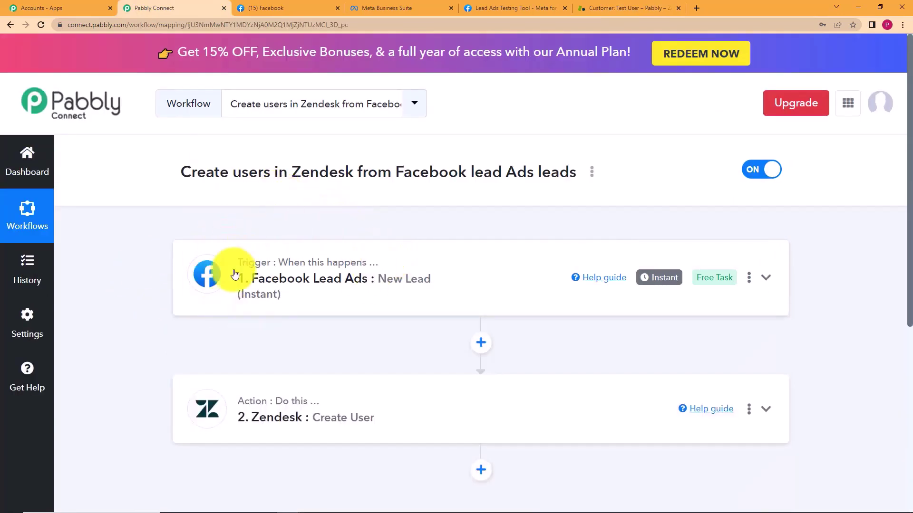
click(421, 281)
scroll(165, 383, down, 5)
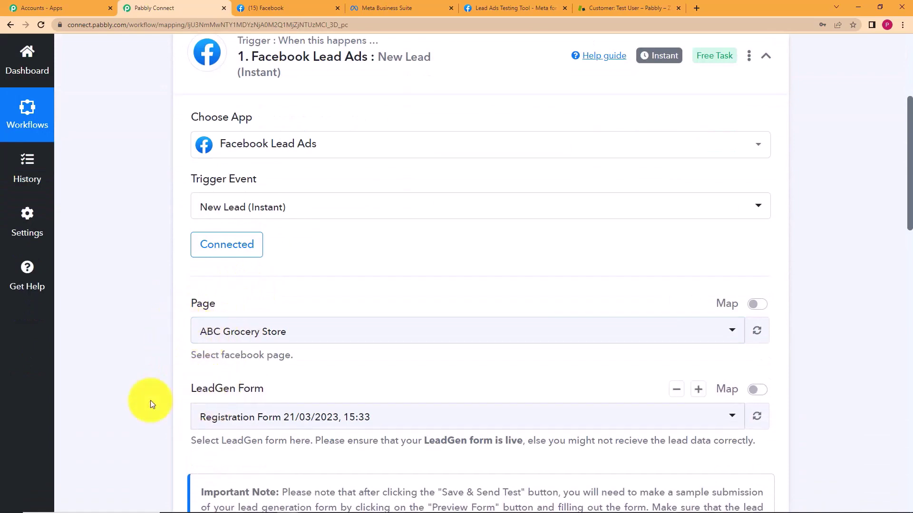
scroll(227, 293, down, 5)
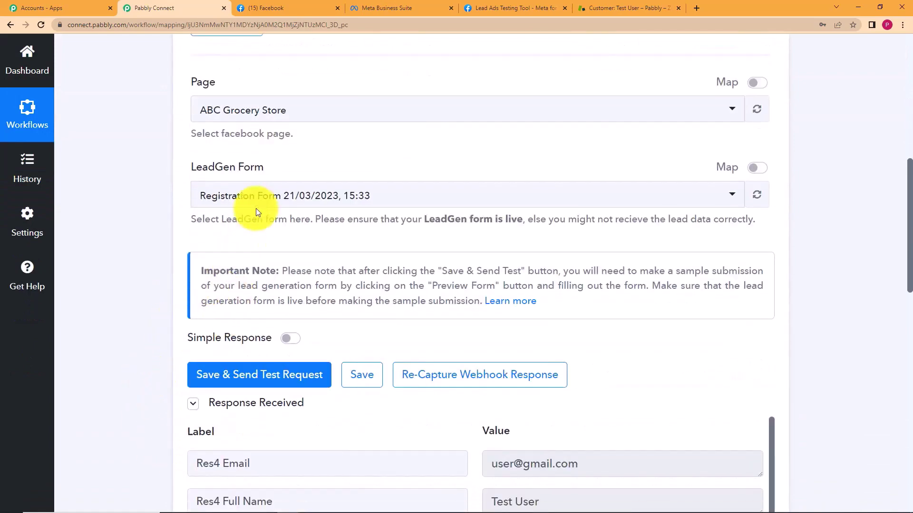
click(396, 3)
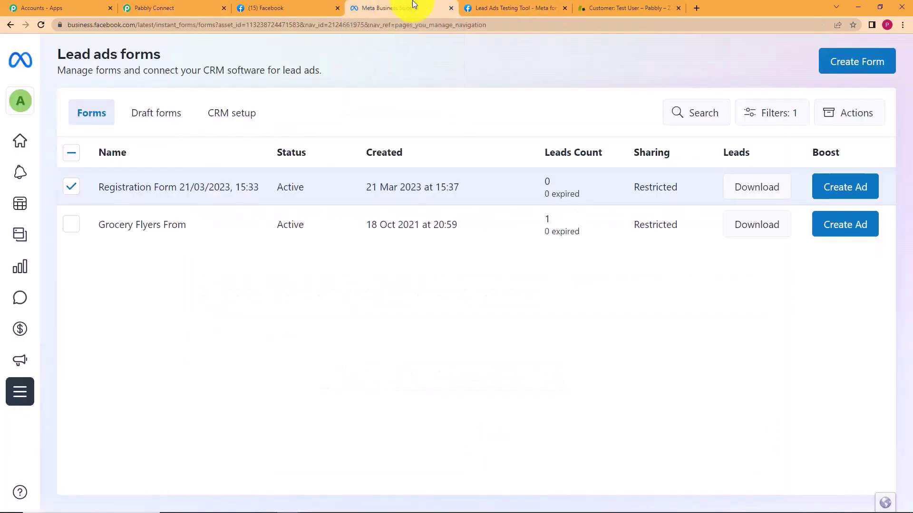
click(485, 4)
click(552, 240)
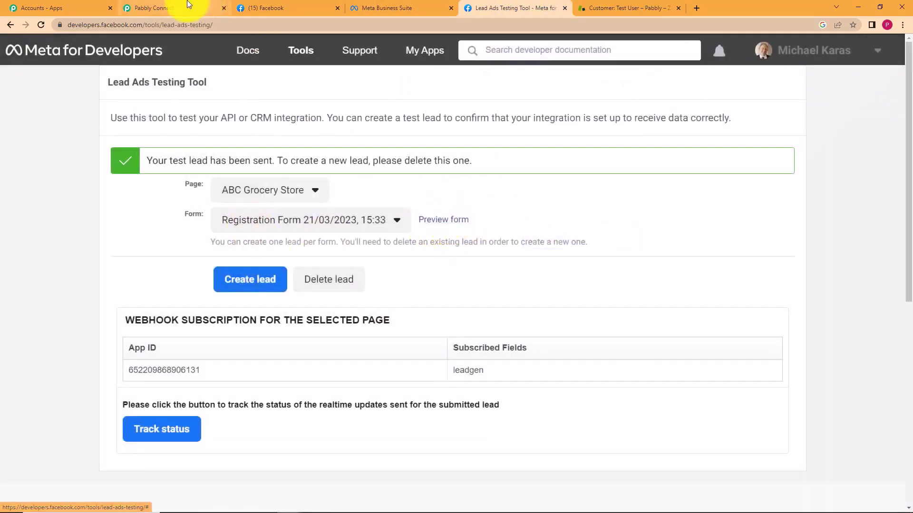
click(157, 7)
scroll(286, 353, down, 5)
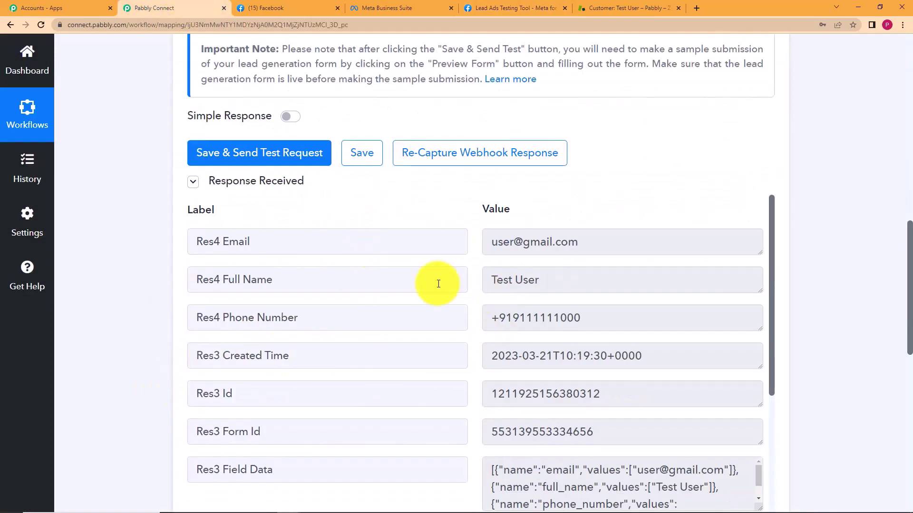
scroll(190, 371, down, 2)
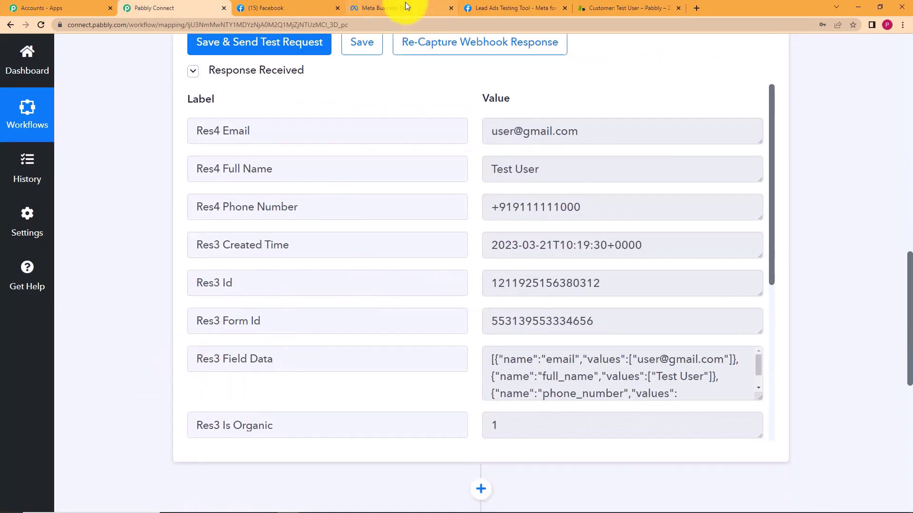
scroll(171, 263, down, 7)
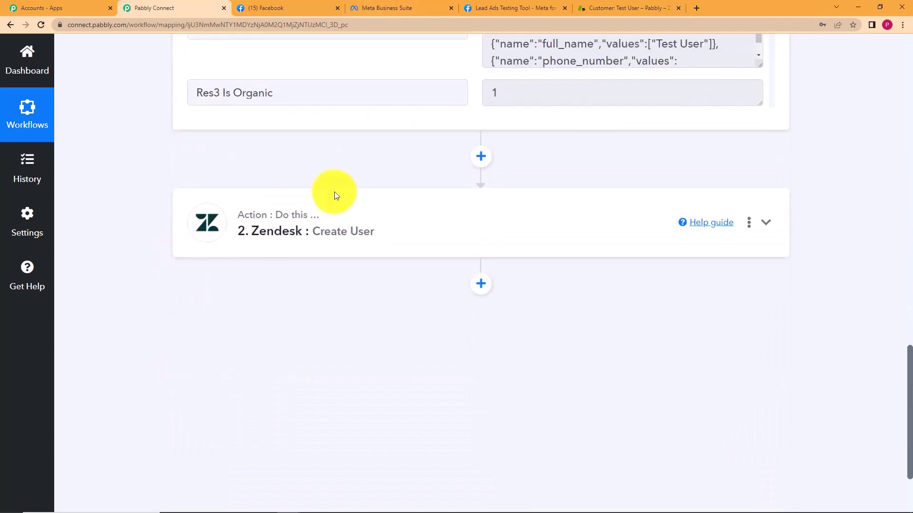
click(332, 195)
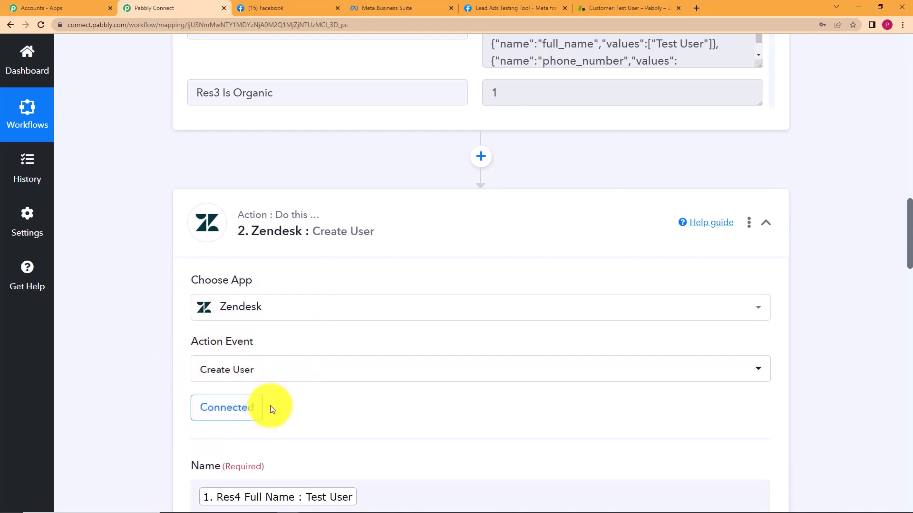
Review the Create User step's fields, including the Verified options, against Test User's Zendesk profile.
scroll(140, 367, down, 5)
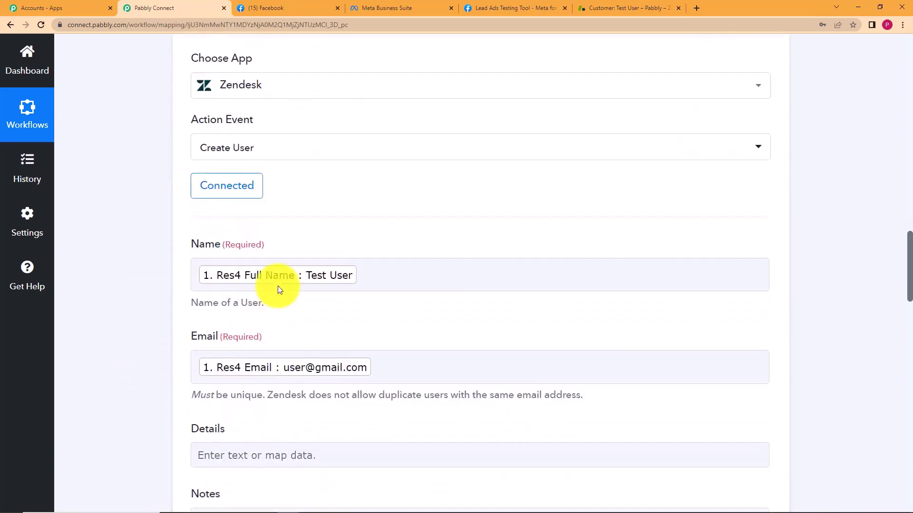
scroll(163, 410, down, 14)
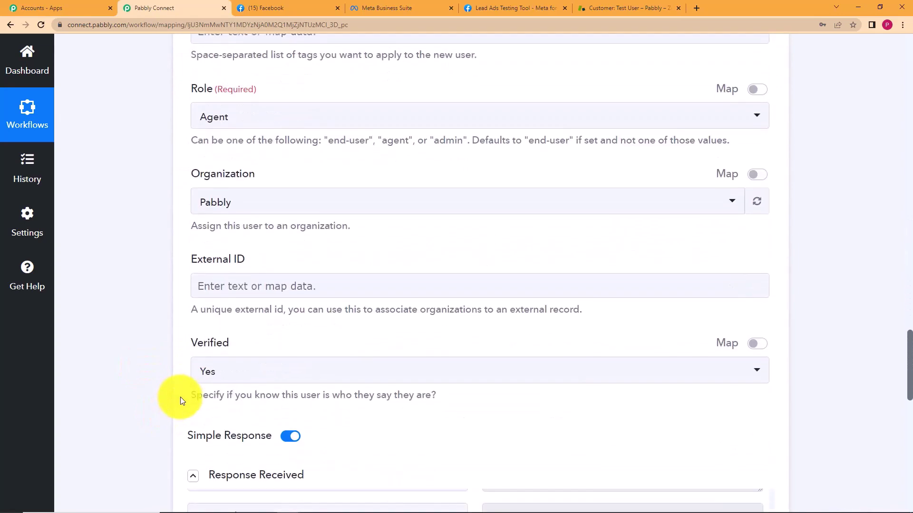
click(206, 371)
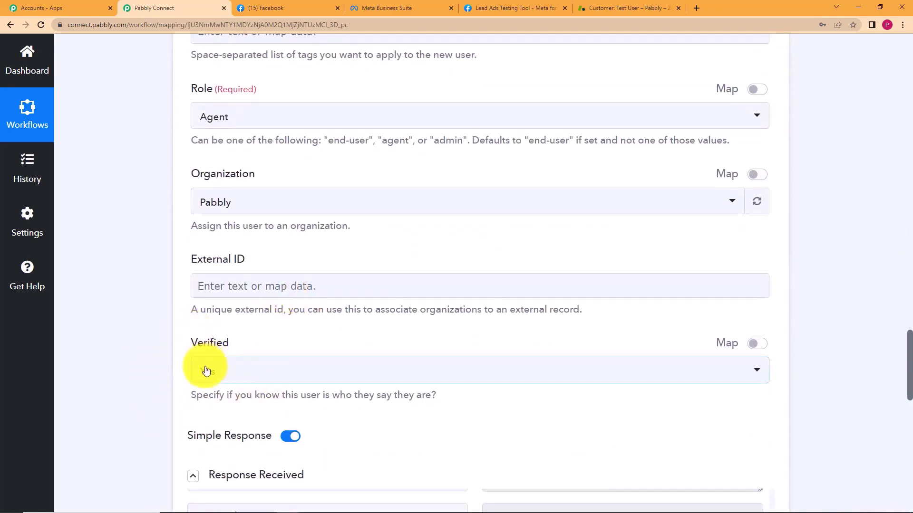
scroll(121, 404, down, 9)
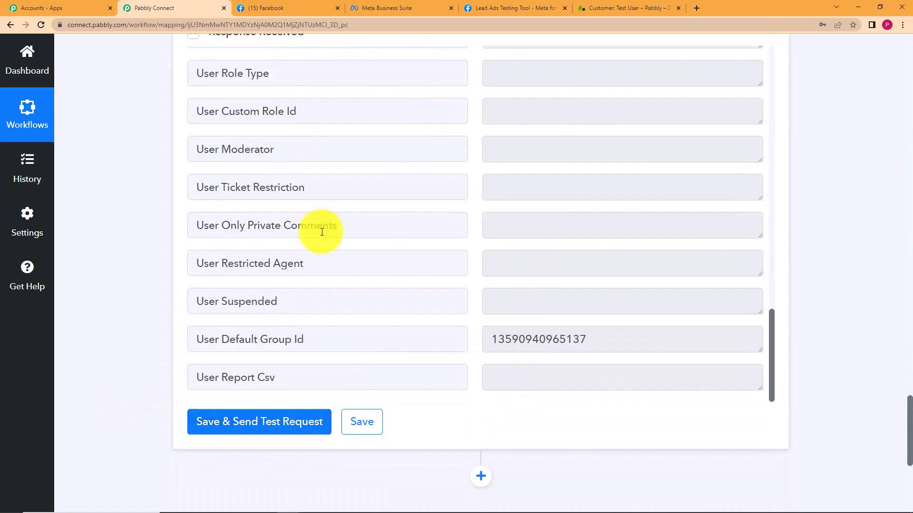
click(597, 8)
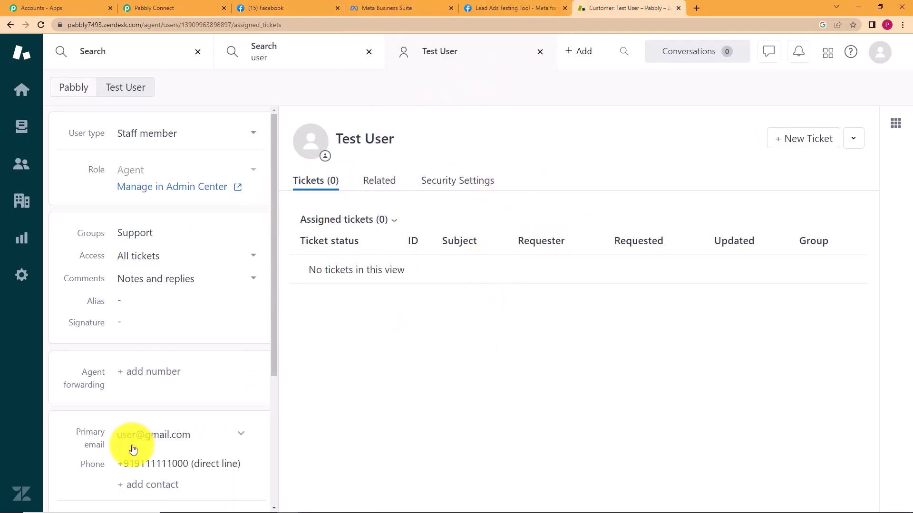
click(203, 7)
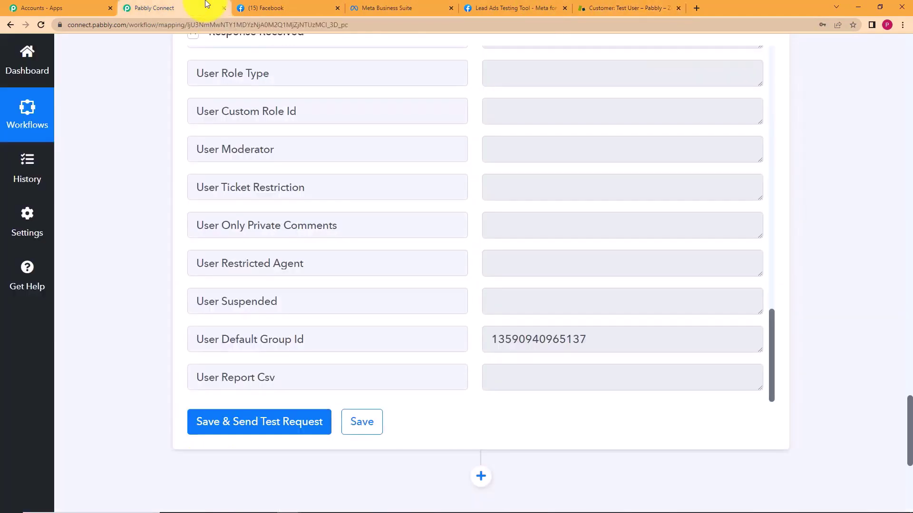
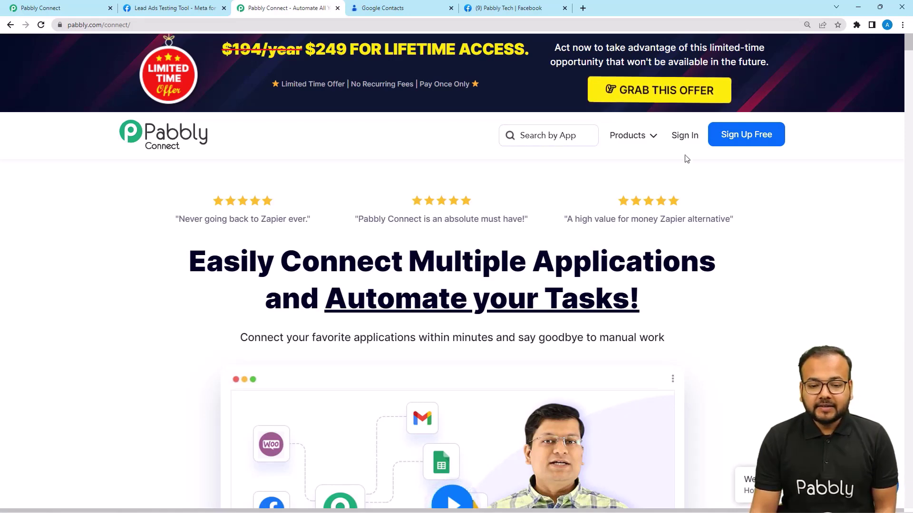
From the Pabbly Connect dashboard, create a workflow named 'Facebook Lead ads to Google Contacts'.
click(623, 142)
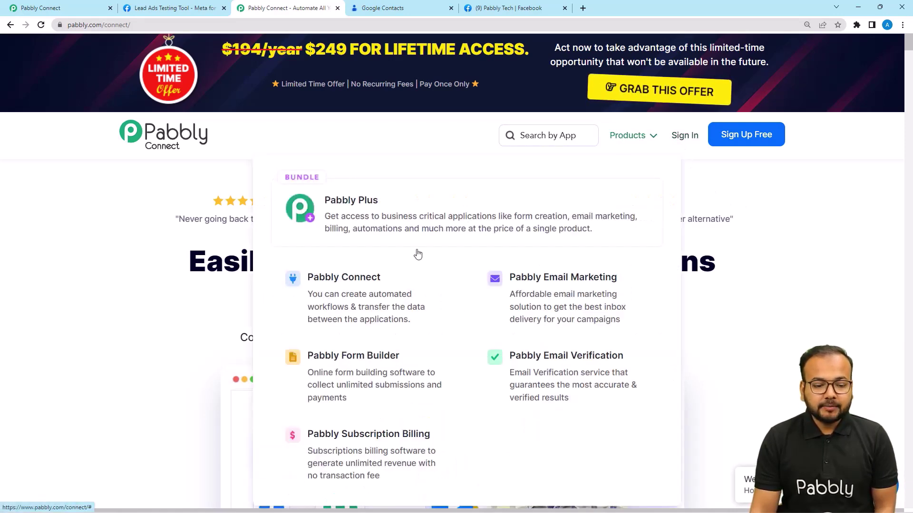
click(76, 8)
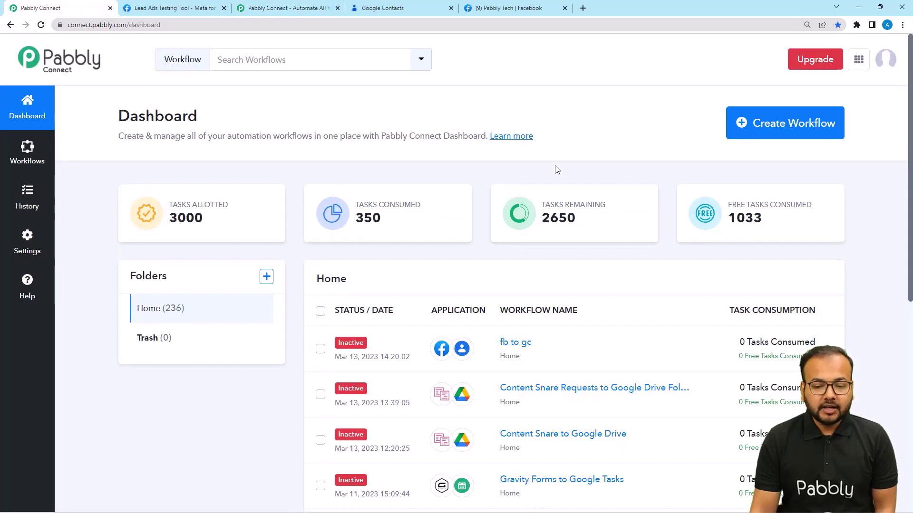
click(779, 124)
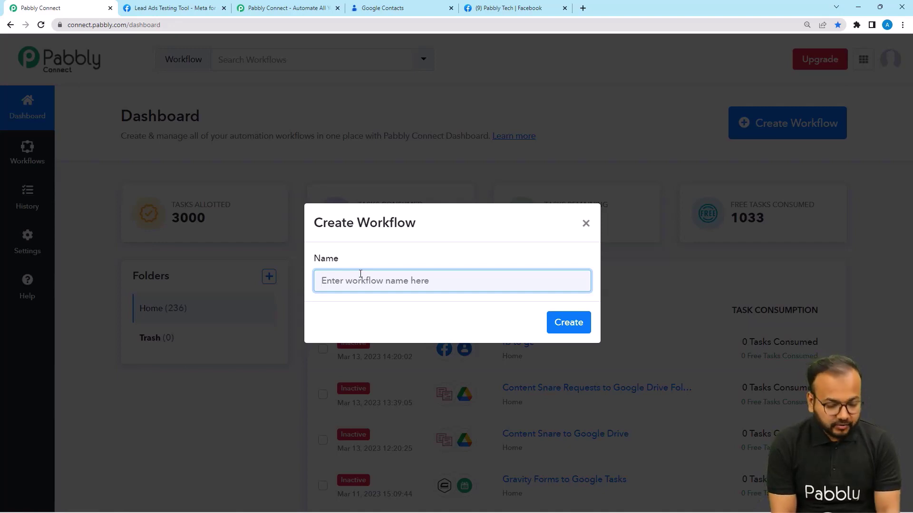
text(Fac)
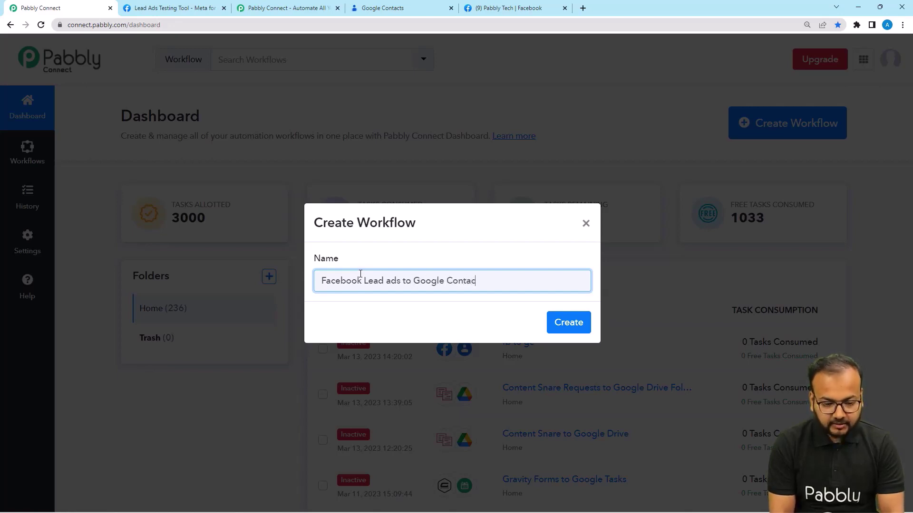
click(580, 331)
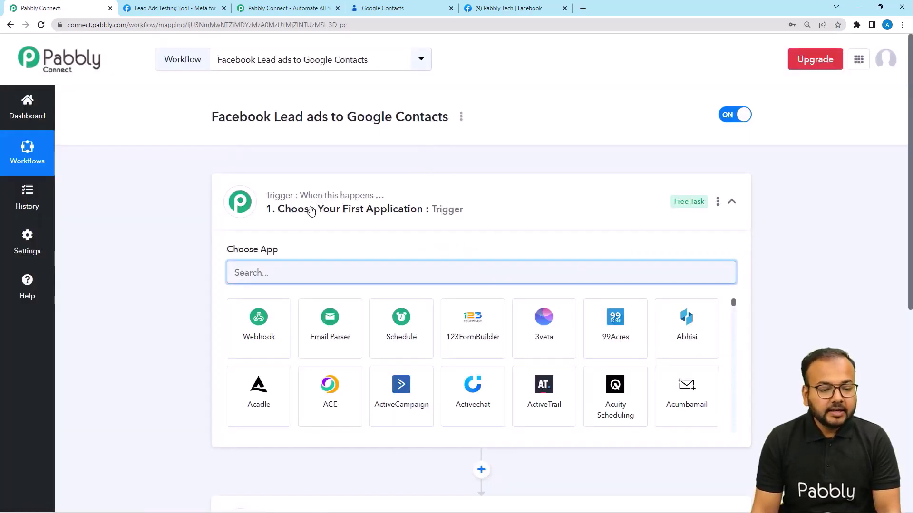
Search 'face' in the trigger's app chooser and select Facebook Lead Ads.
click(311, 212)
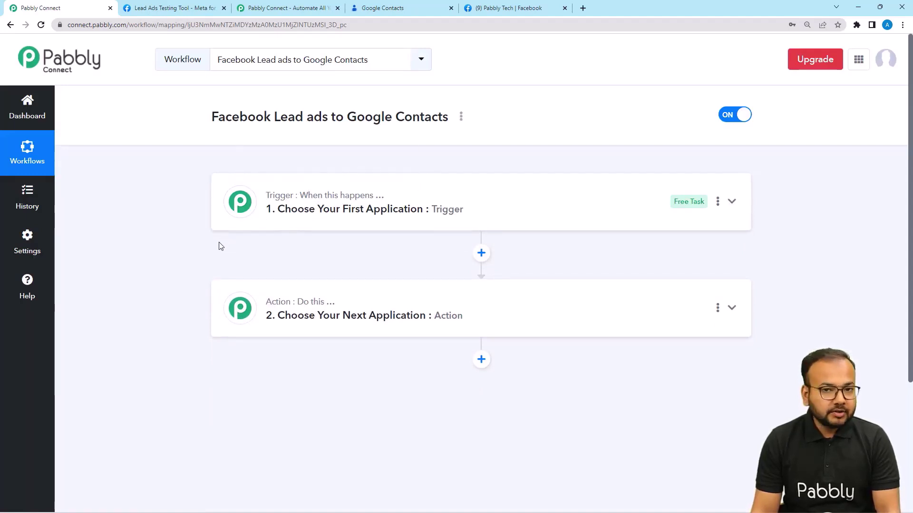
click(250, 226)
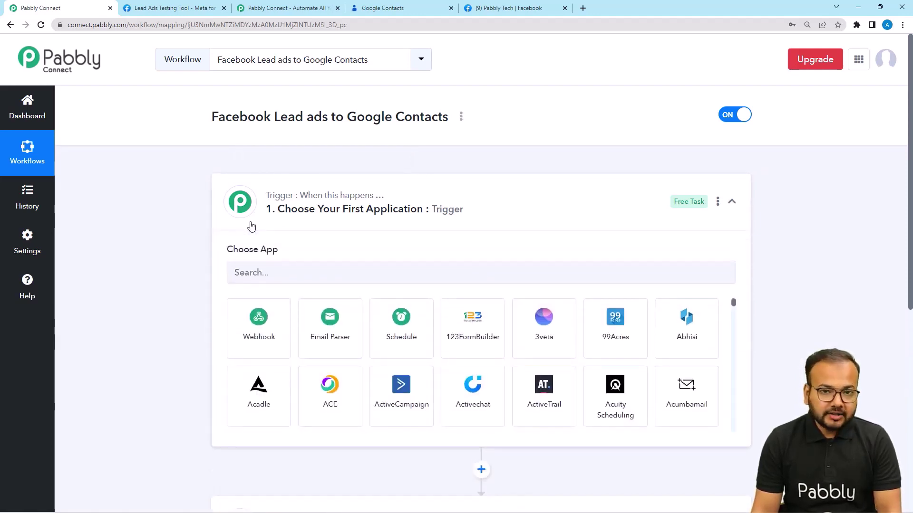
click(251, 227)
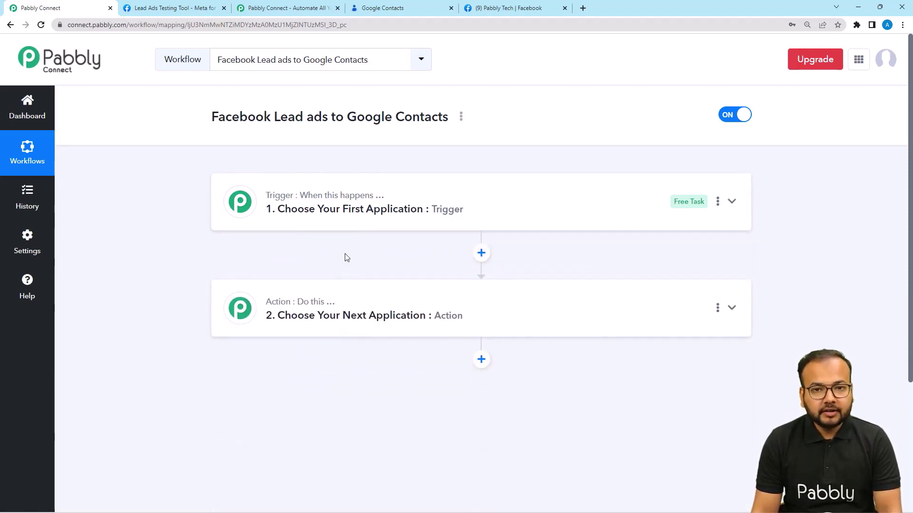
click(350, 229)
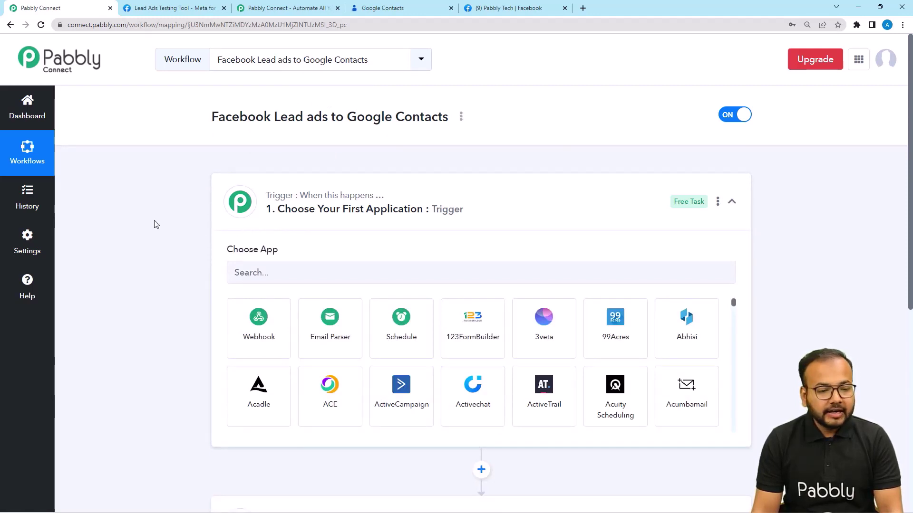
scroll(154, 224, down, 2)
scroll(154, 224, down, 2)
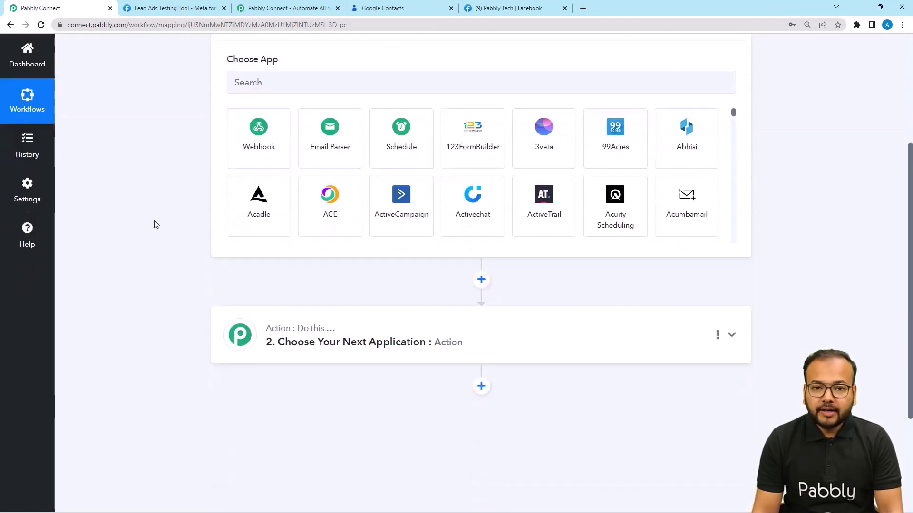
scroll(157, 226, up, 4)
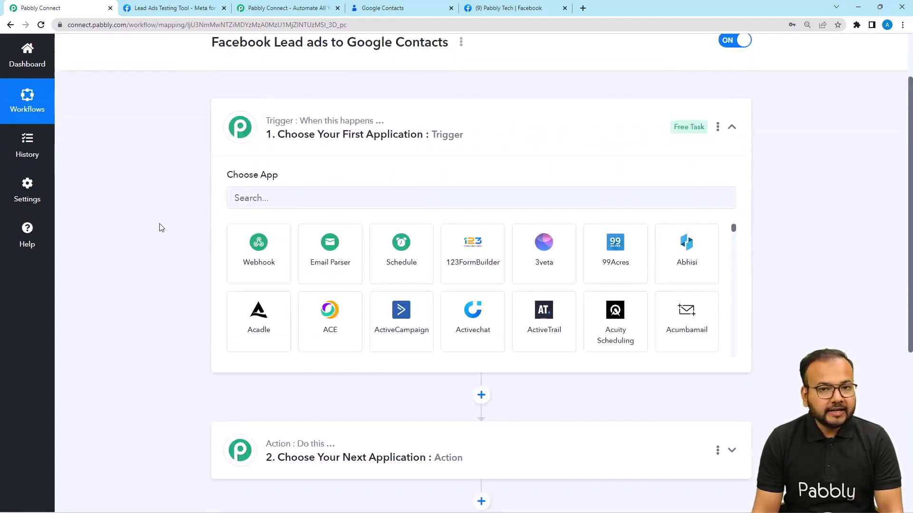
scroll(161, 227, down, 1)
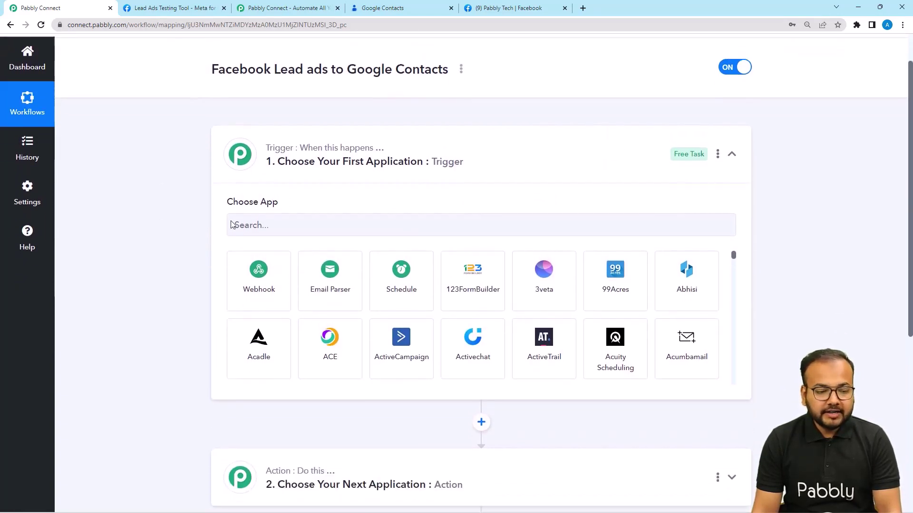
click(257, 229)
text(face)
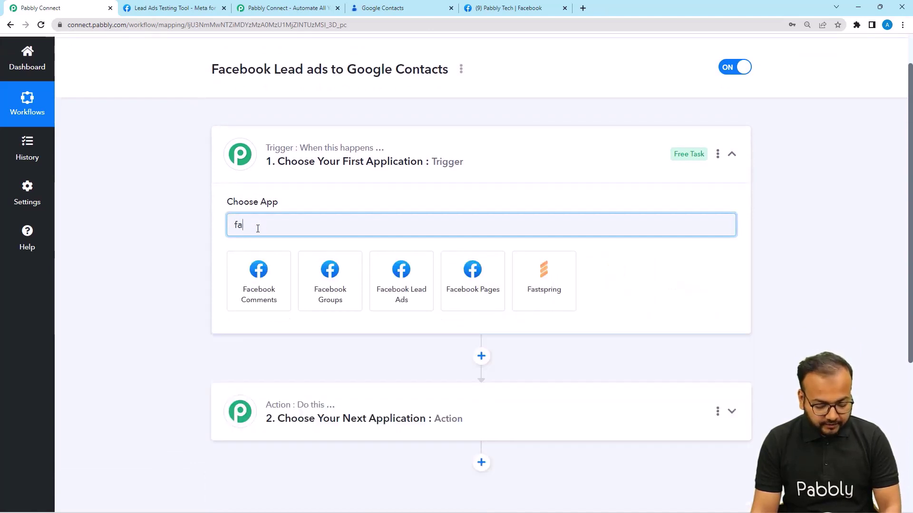
click(399, 295)
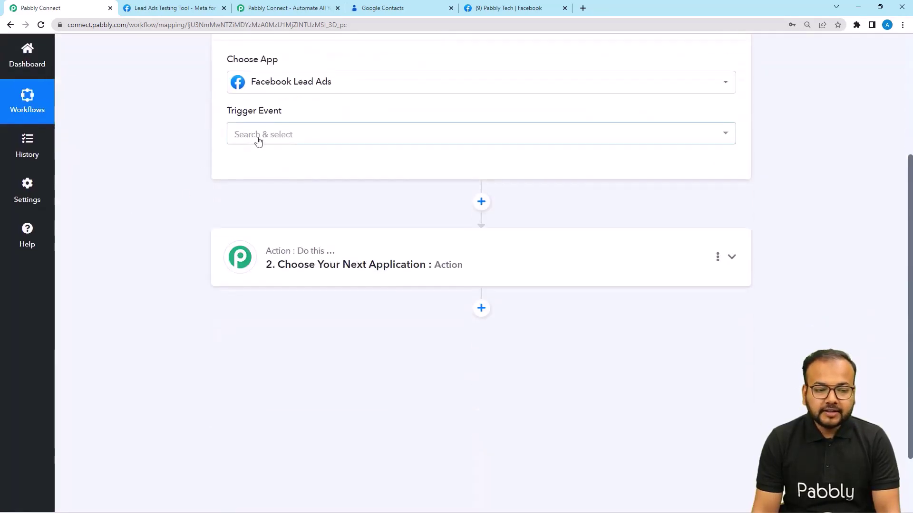
Set the trigger event to New Lead and authorize a new Facebook Lead Ads connection.
click(258, 139)
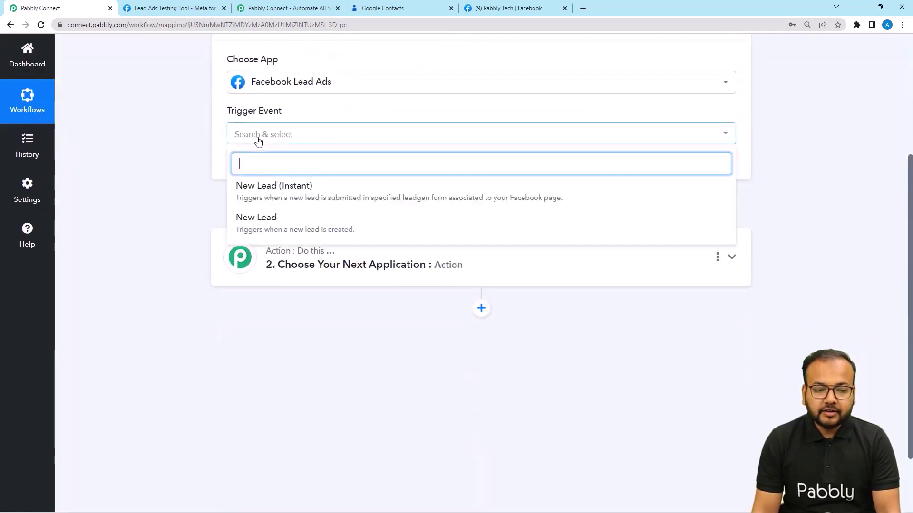
click(259, 227)
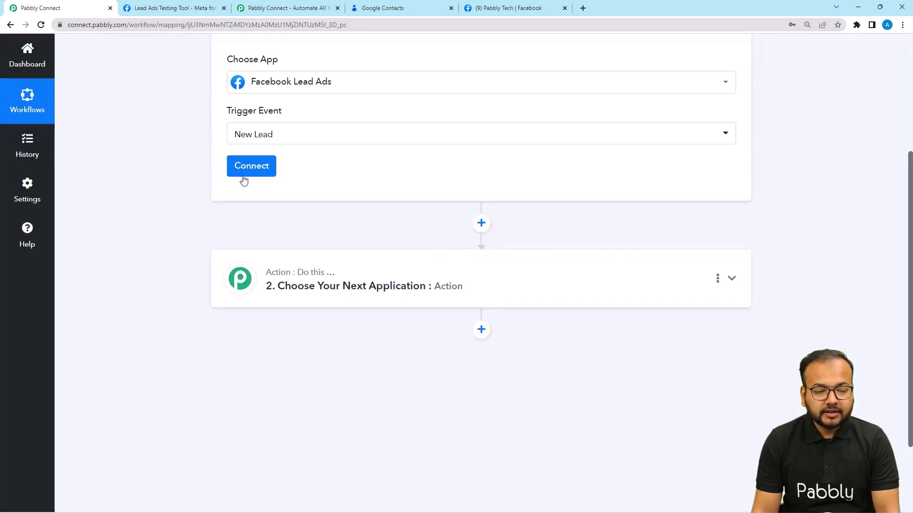
click(244, 175)
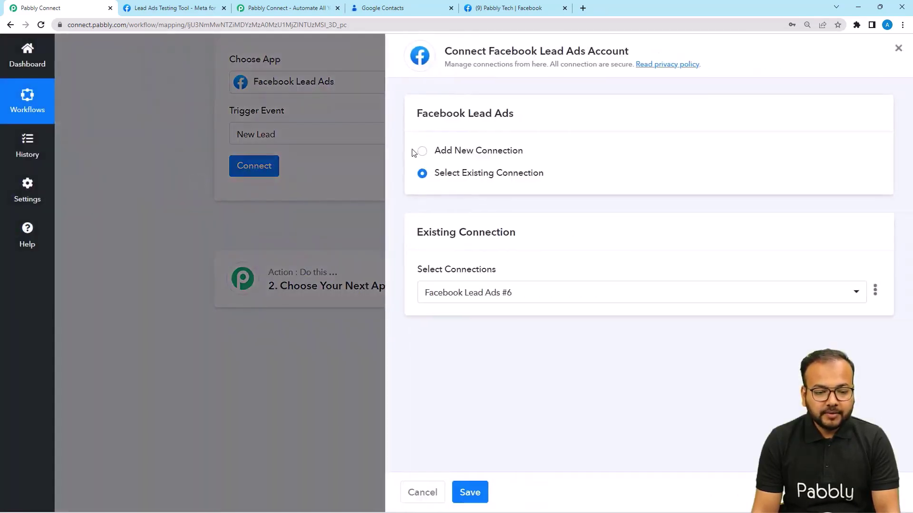
click(421, 151)
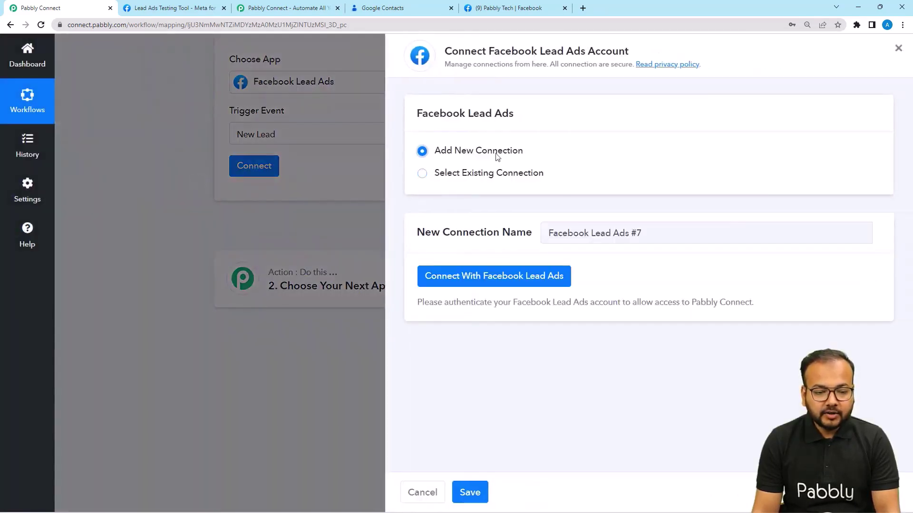
click(495, 278)
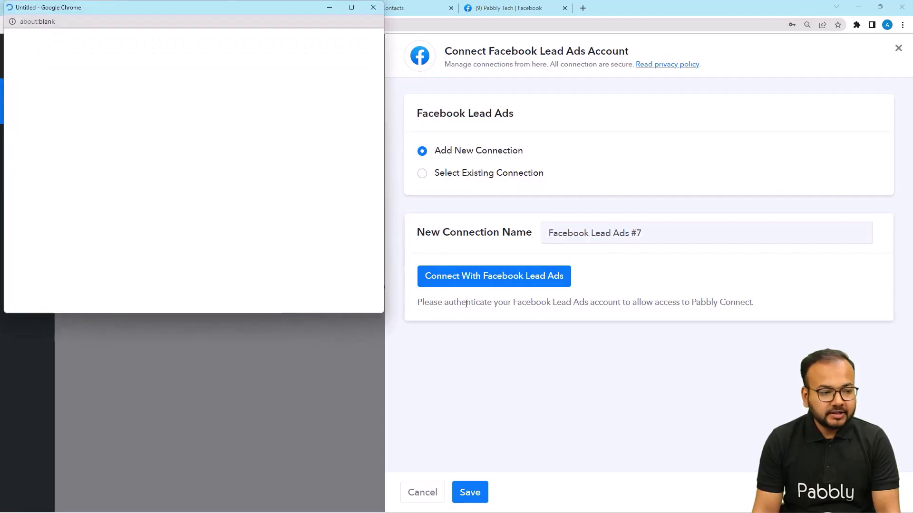
click(598, 322)
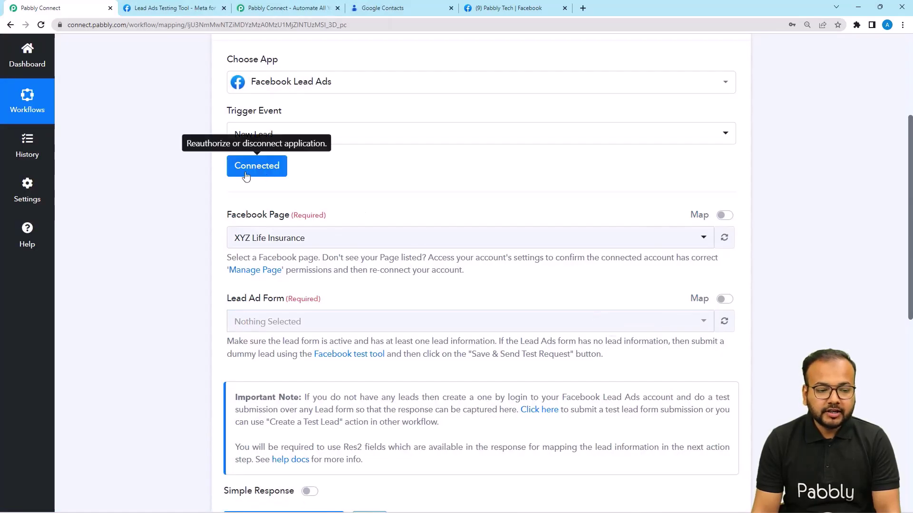
Search 'pabb' and select Pabbly Tech as the trigger's Facebook page.
scroll(187, 207, down, 1)
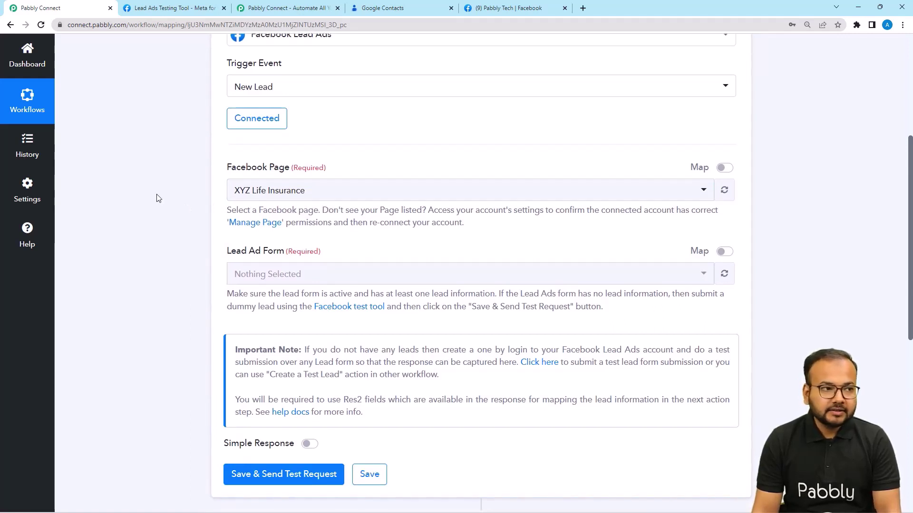
click(275, 194)
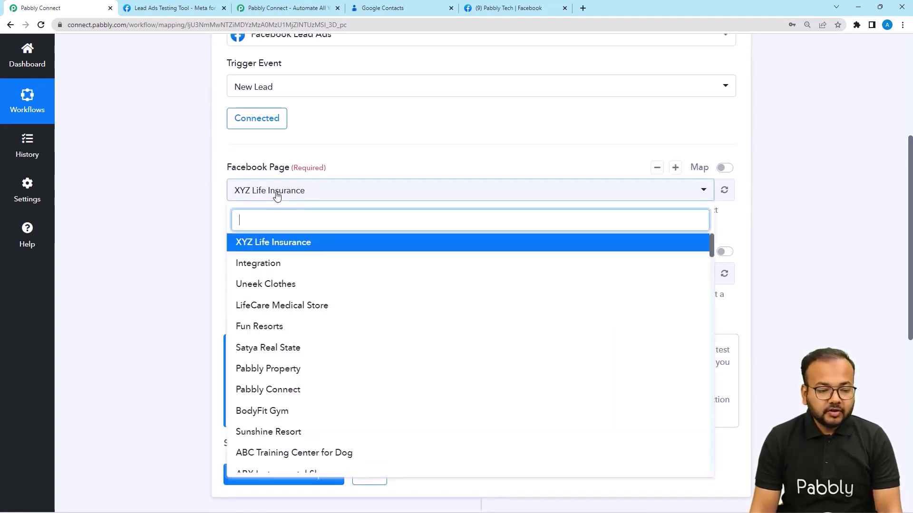
click(173, 226)
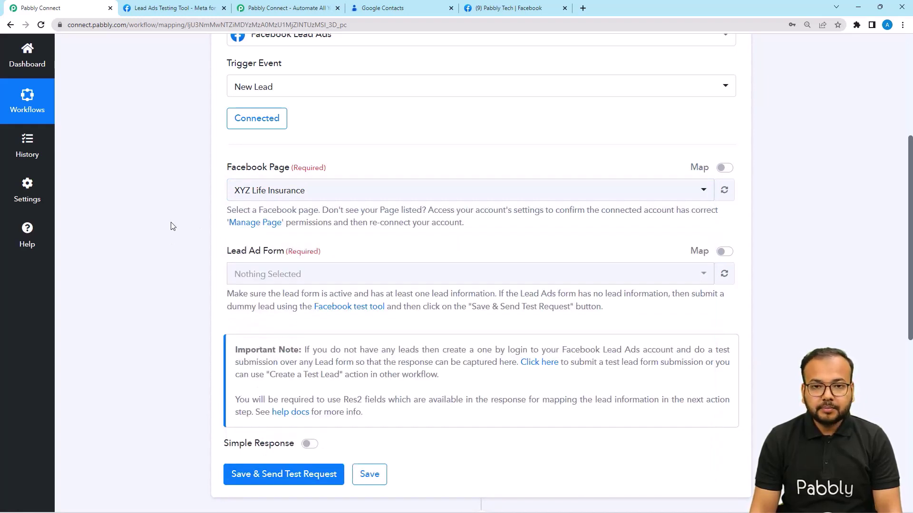
click(498, 10)
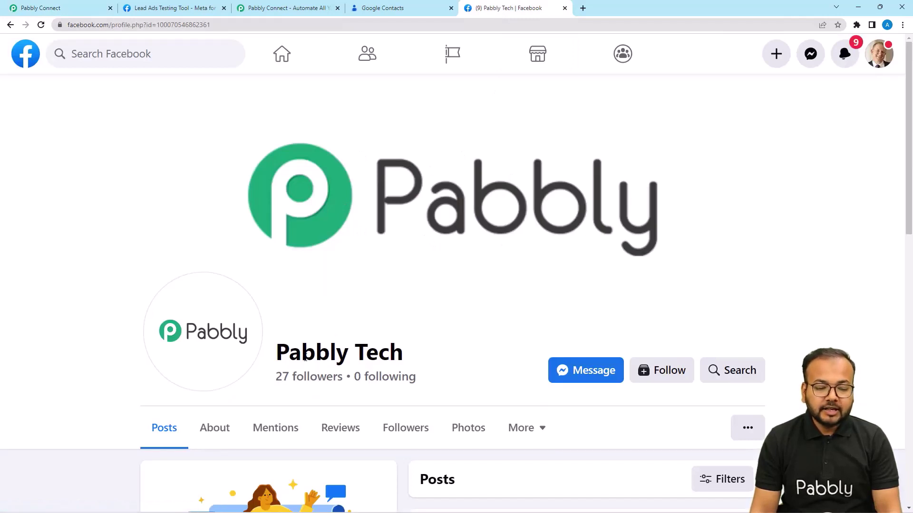
click(70, 8)
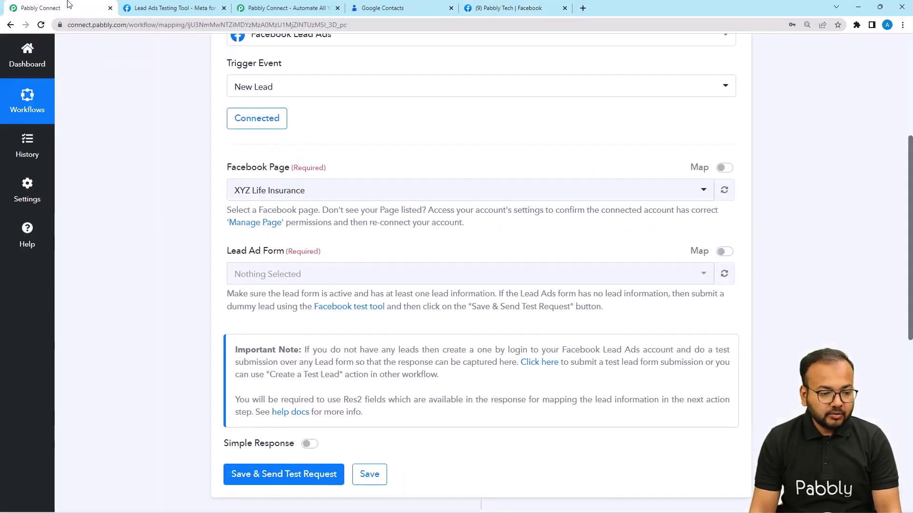
click(333, 190)
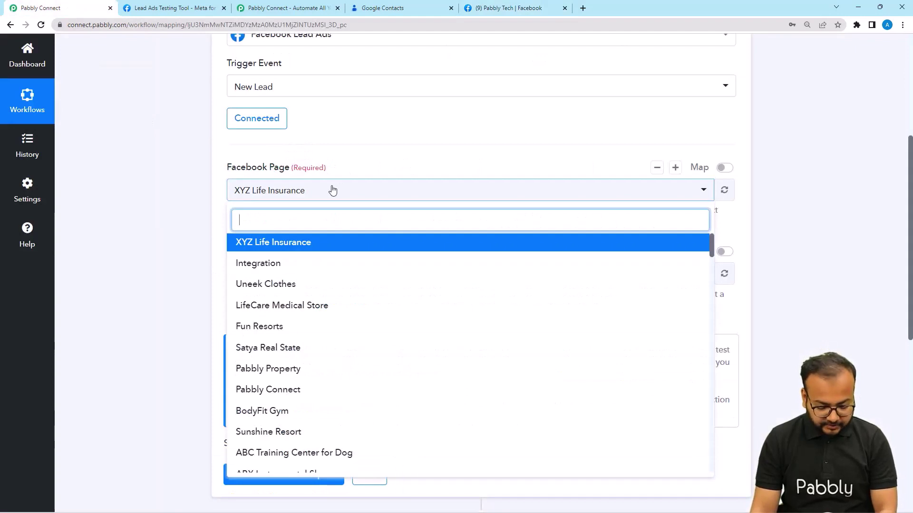
text(pabb)
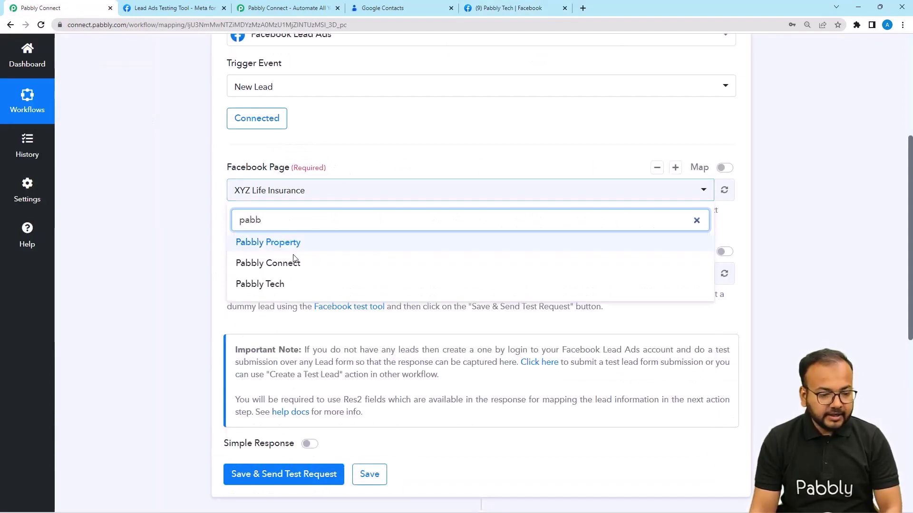
click(274, 284)
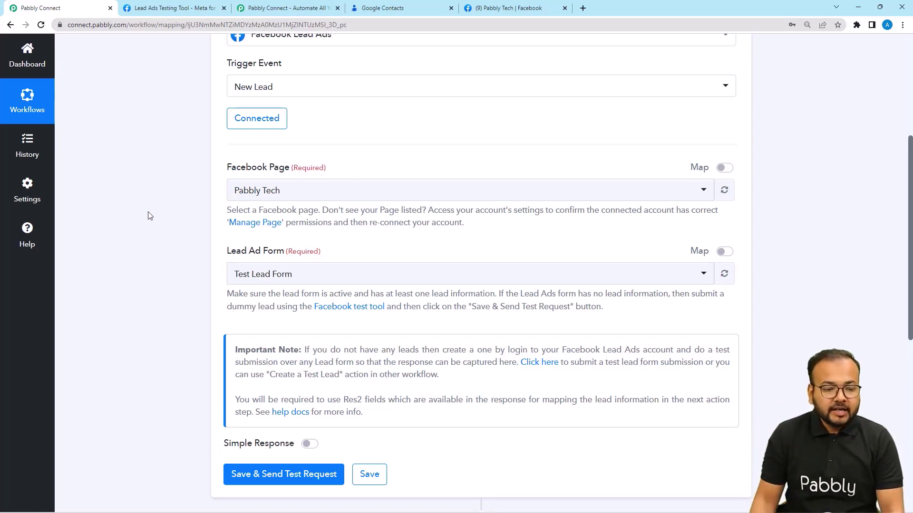
Keep Test Lead Form selected as the lead ad form.
scroll(213, 221, down, 1)
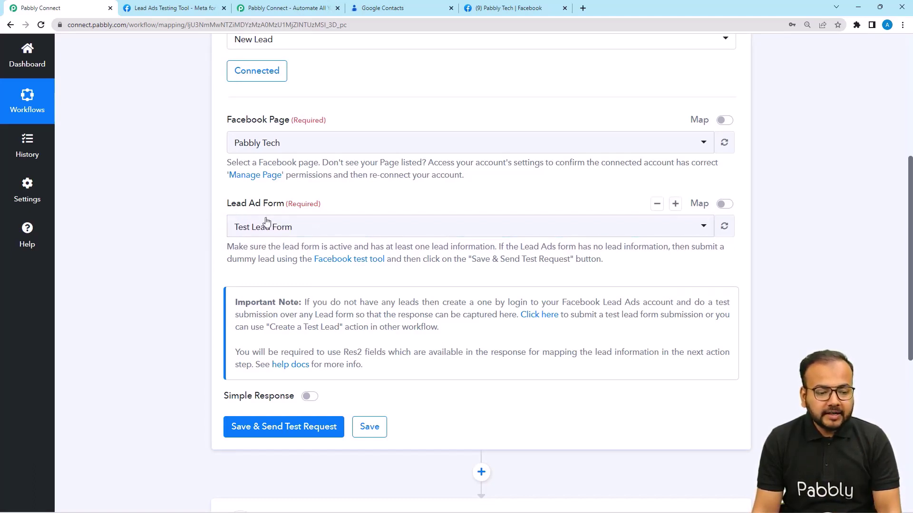
click(252, 236)
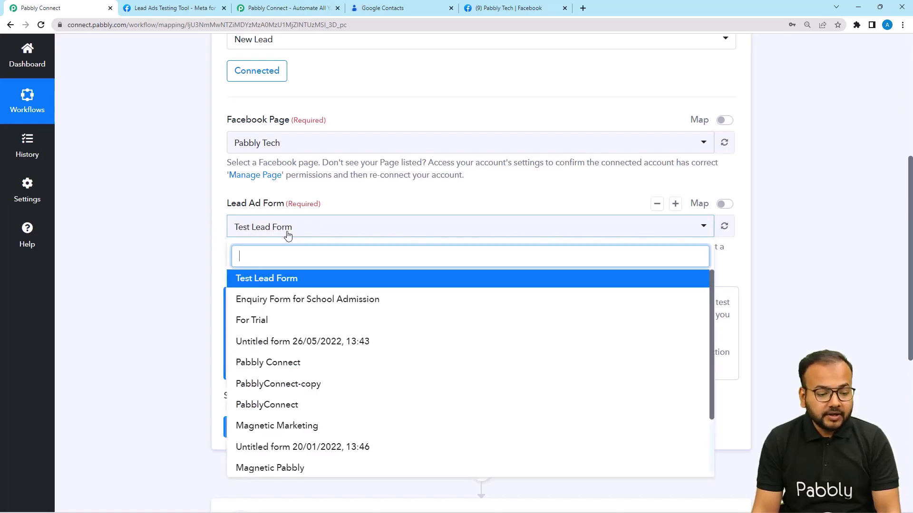
scroll(266, 321, down, 2)
scroll(266, 321, up, 2)
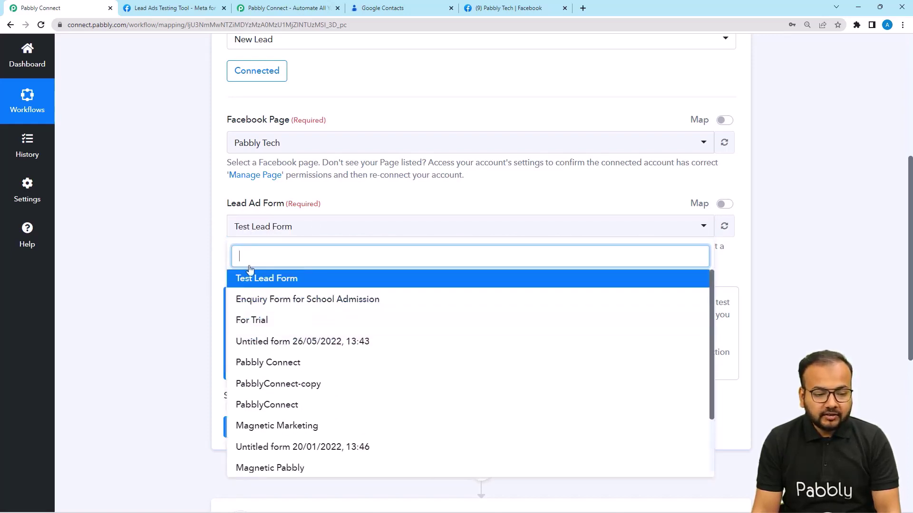
click(188, 251)
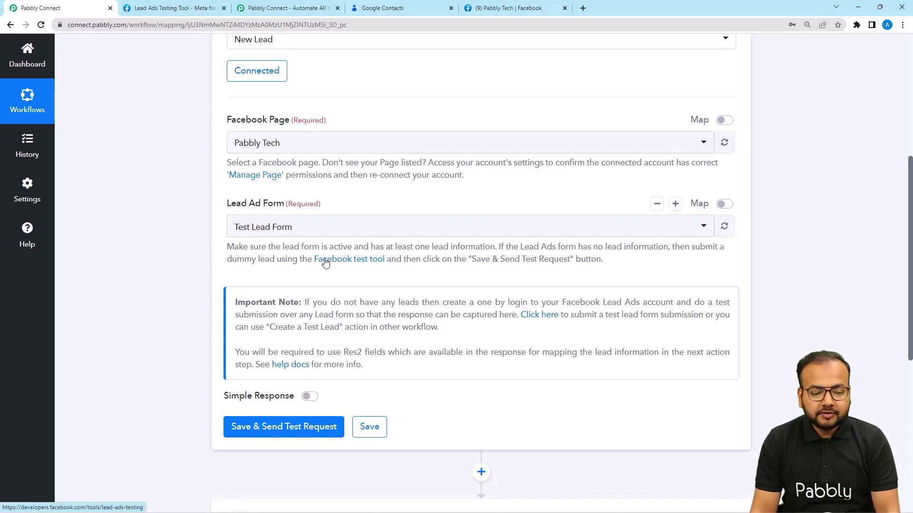
Open the Facebook Lead Ads Testing Tool and select the Pabbly Tech page.
click(354, 265)
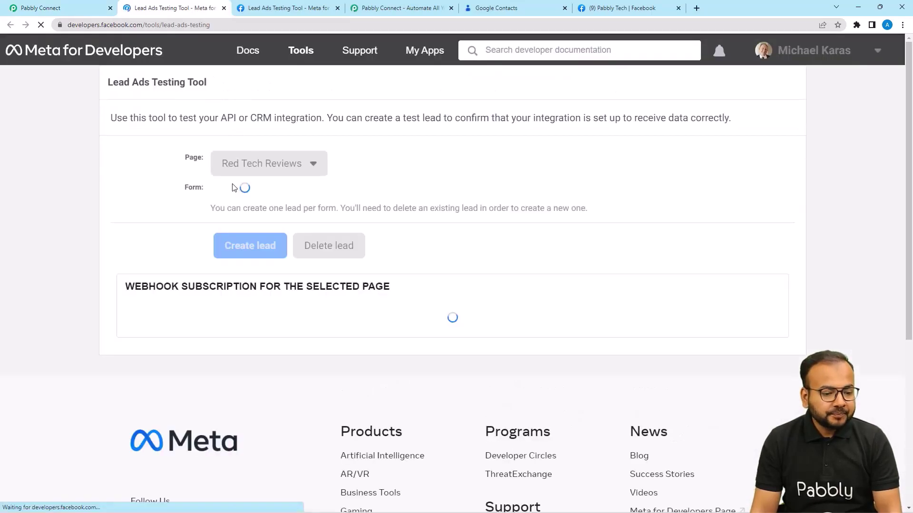
click(279, 168)
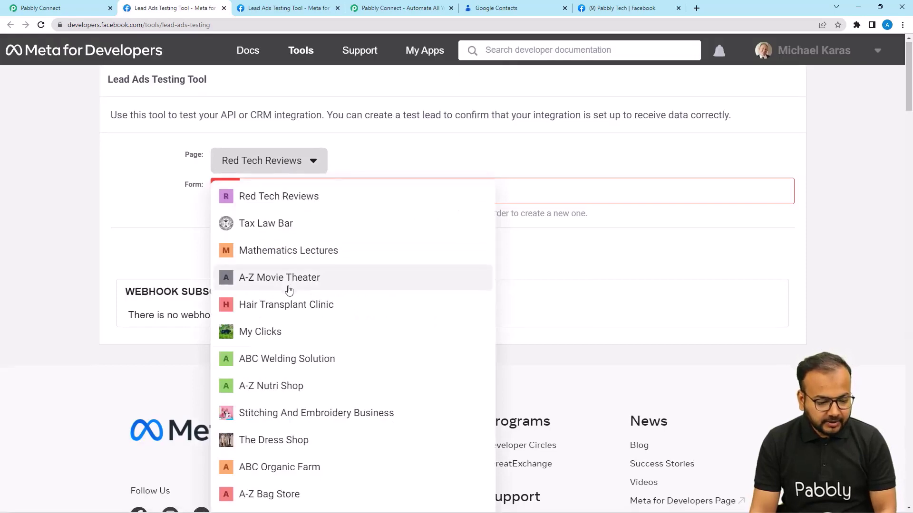
scroll(285, 323, down, 20)
scroll(282, 360, down, 20)
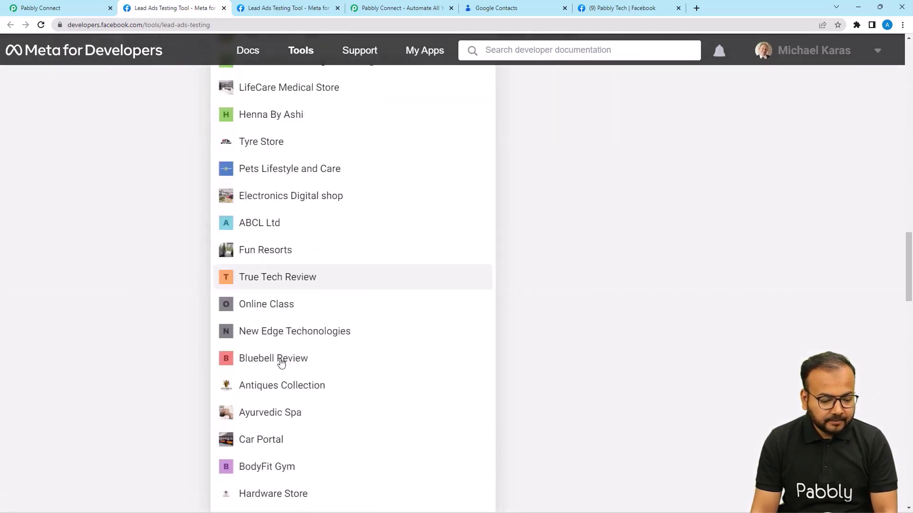
scroll(281, 369, down, 10)
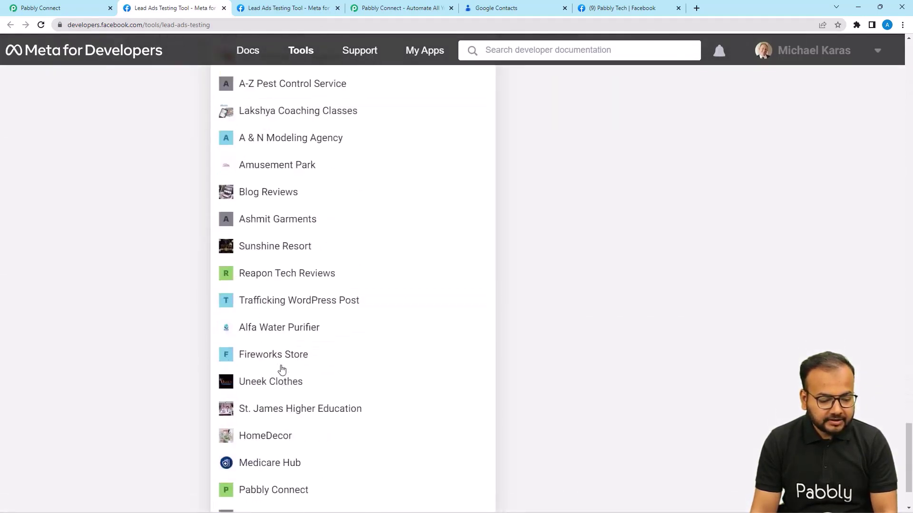
click(273, 489)
scroll(67, 238, up, 5)
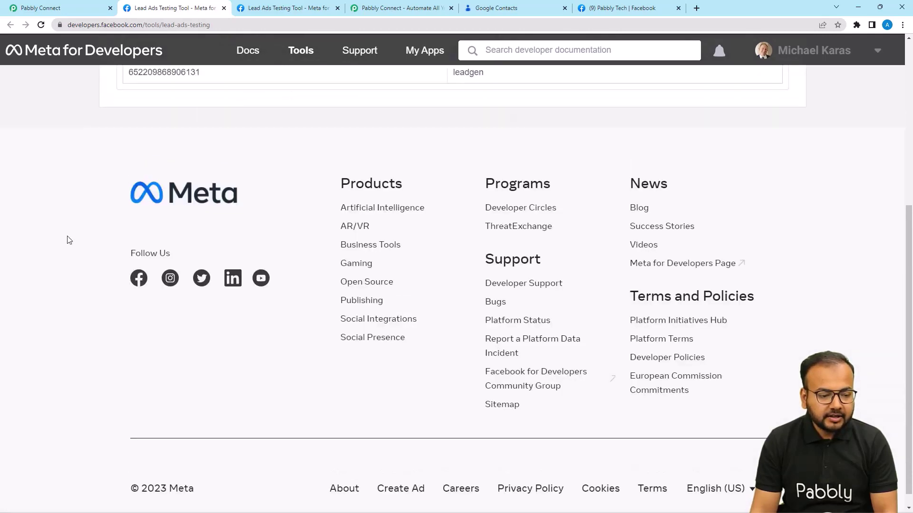
scroll(271, 178, up, 2)
Choose Test Lead Form, preview its fields, and return to Pabbly Connect.
click(267, 204)
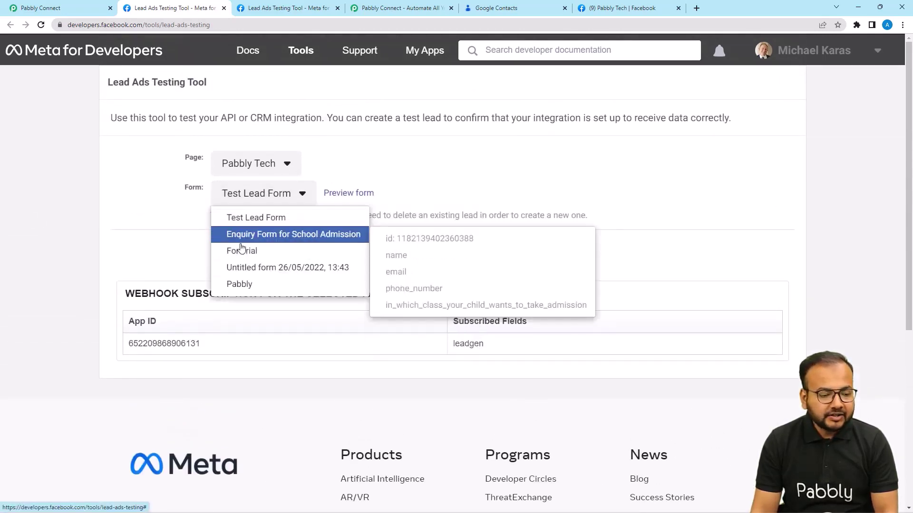
click(252, 220)
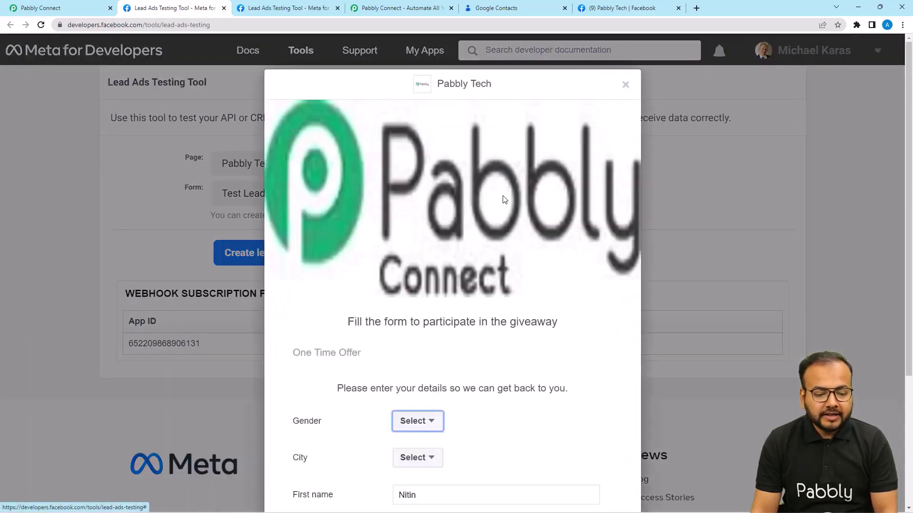
scroll(504, 199, down, 4)
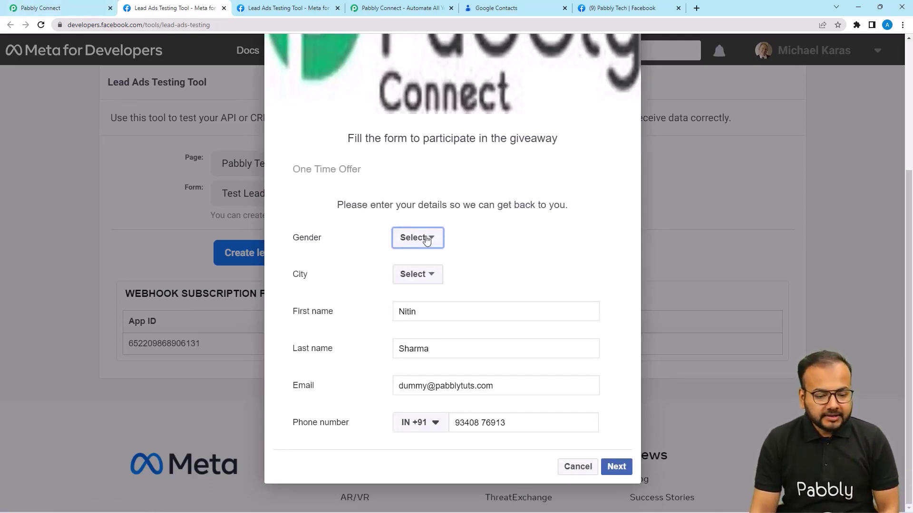
click(56, 6)
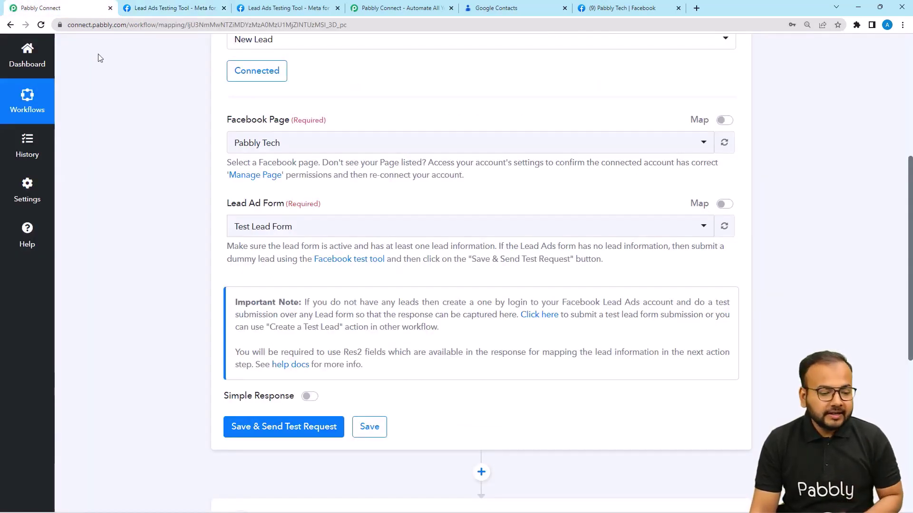
Reselect Test Lead Form as the lead ad form, then return to the Lead Ads Testing Tool.
scroll(110, 75, down, 1)
click(280, 183)
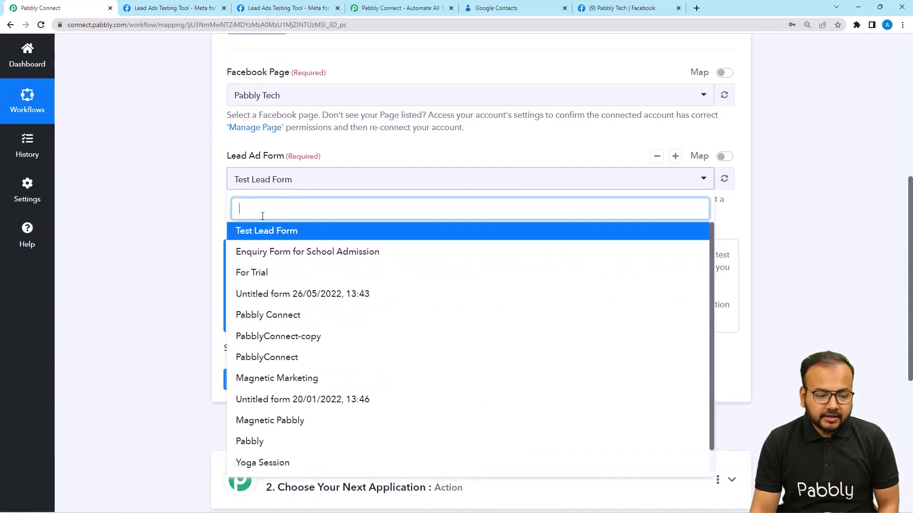
click(259, 231)
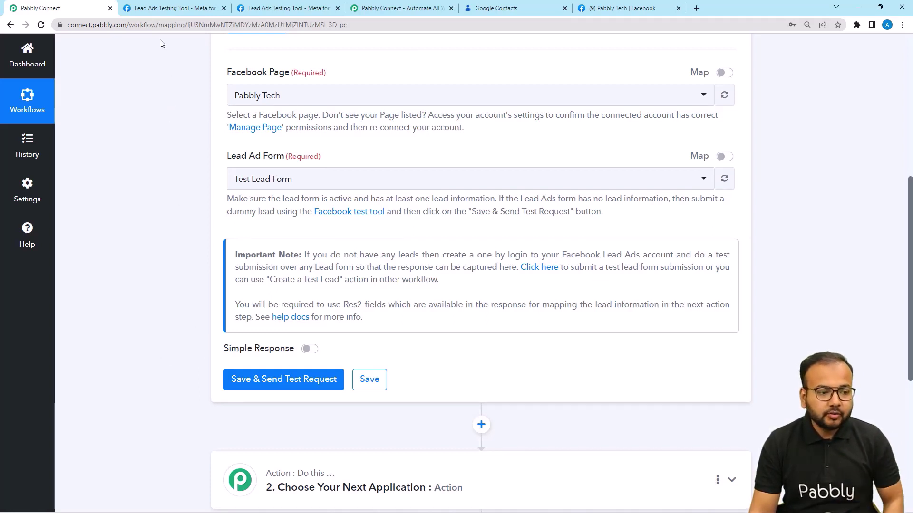
click(161, 8)
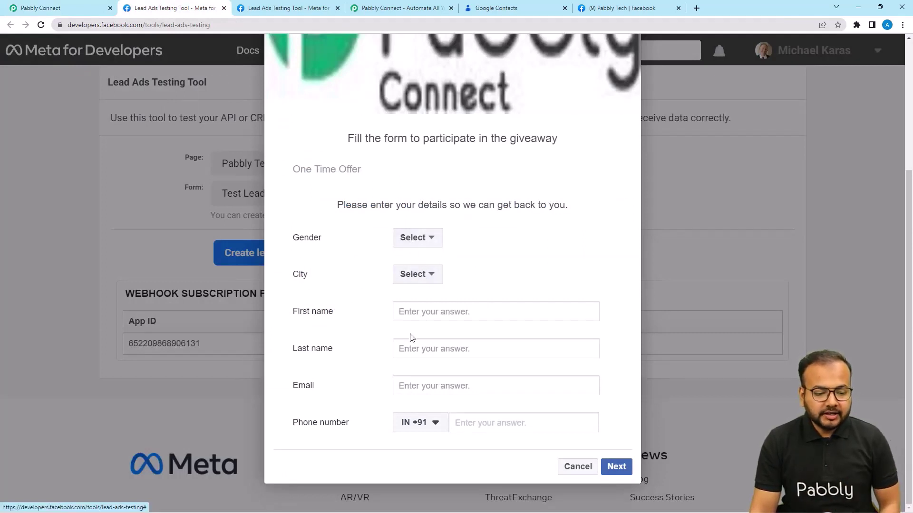
Set the test lead's gender to Male, city to Delhi, and first name to 'Dummy'.
click(413, 243)
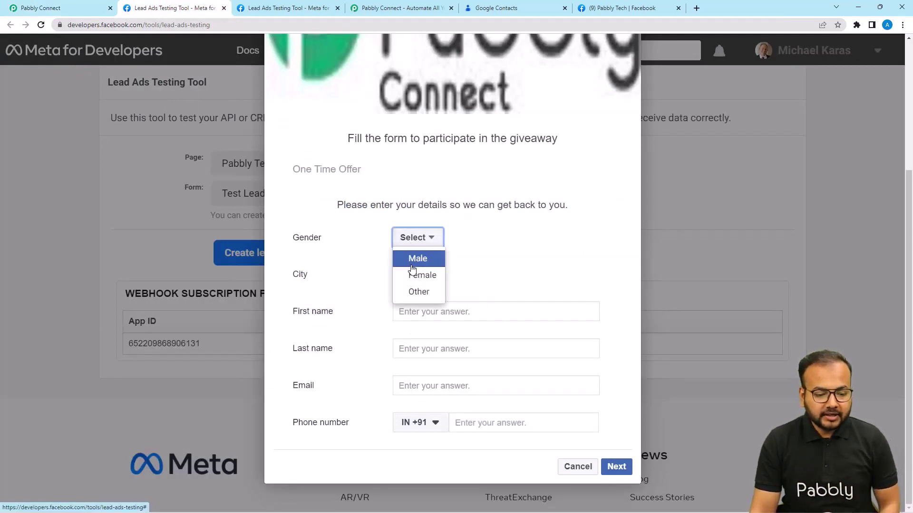
click(412, 267)
click(416, 281)
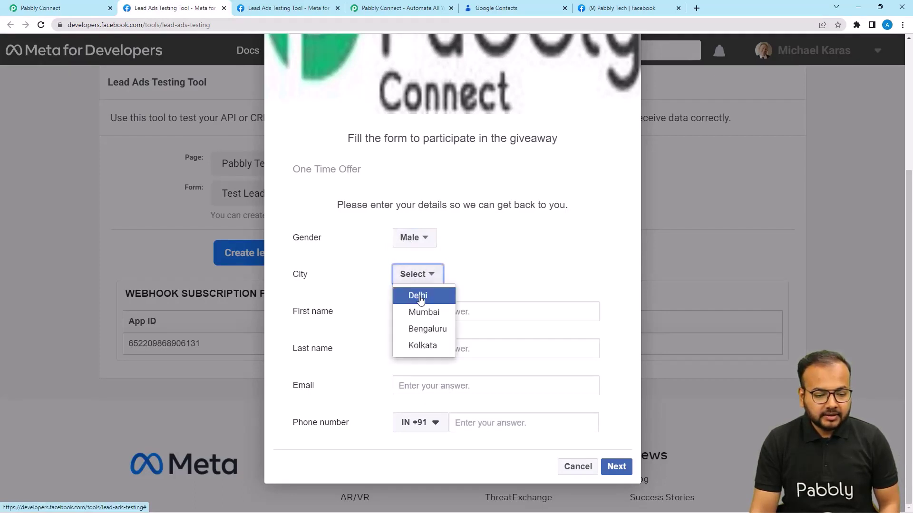
click(416, 296)
click(433, 312)
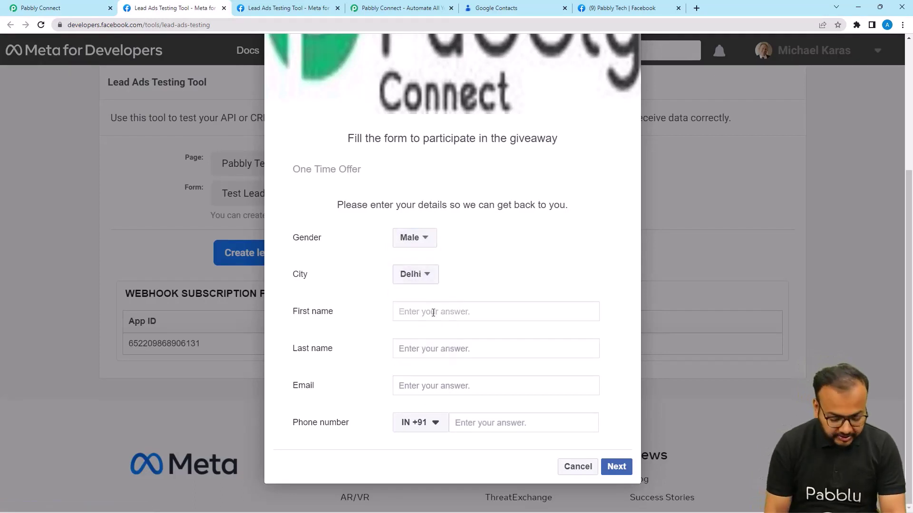
text(Du)
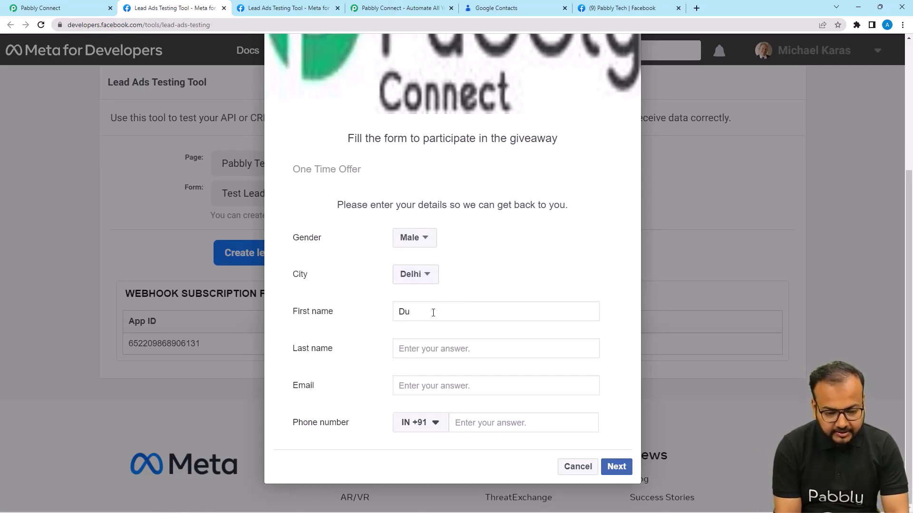
text(mmy)
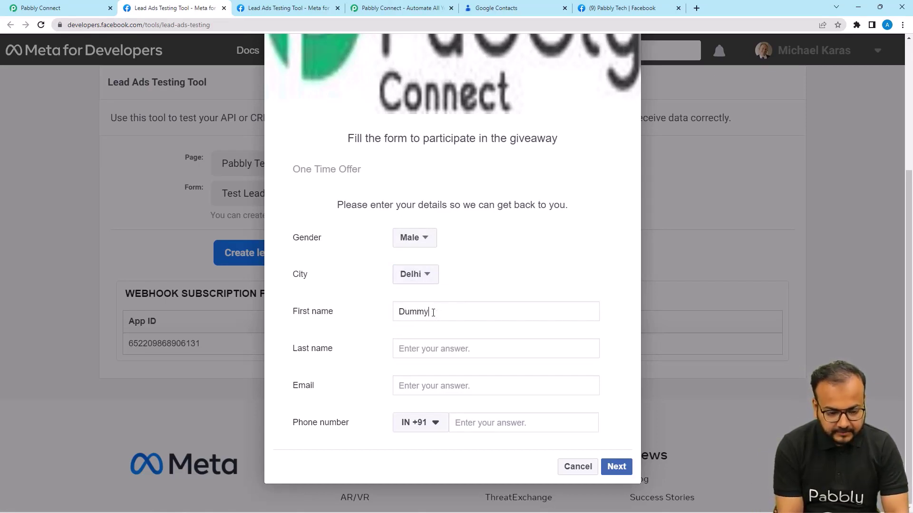
Fill in the last name, a suggested email address and a phone number, then advance the form.
click(493, 349)
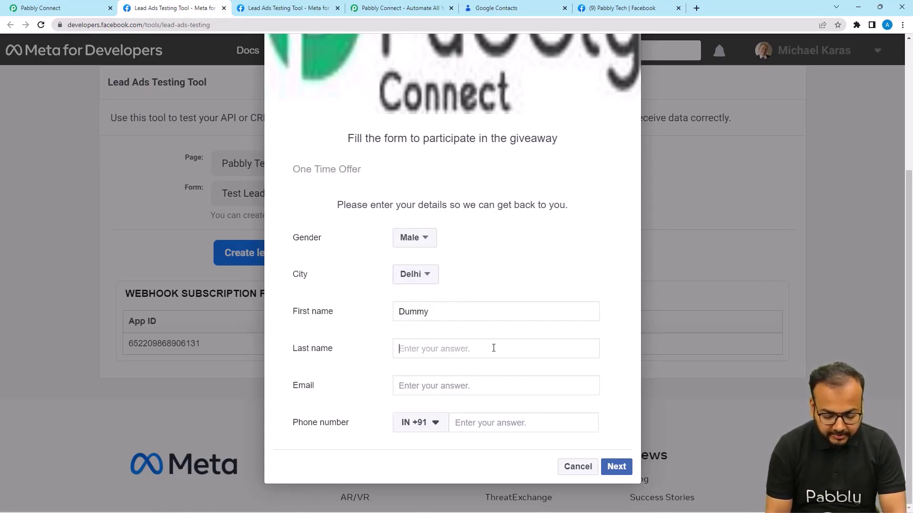
text(Lead)
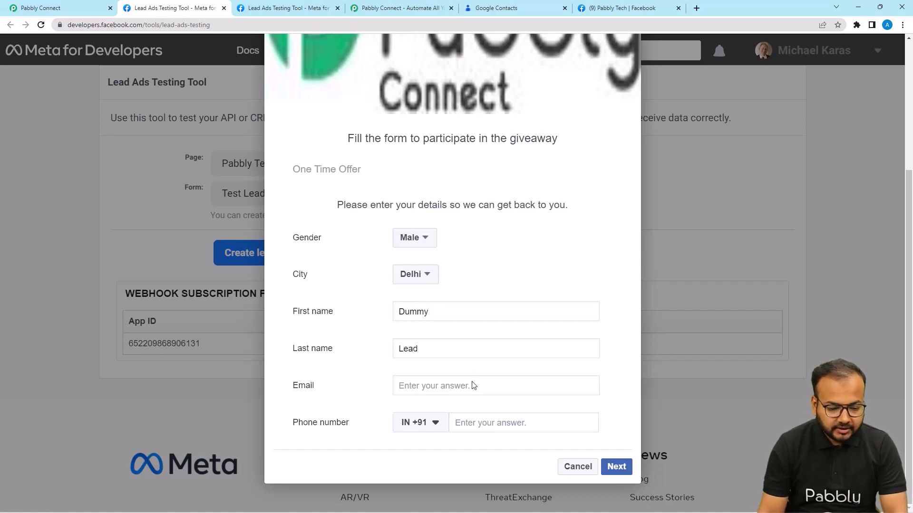
click(471, 387)
text(dumm)
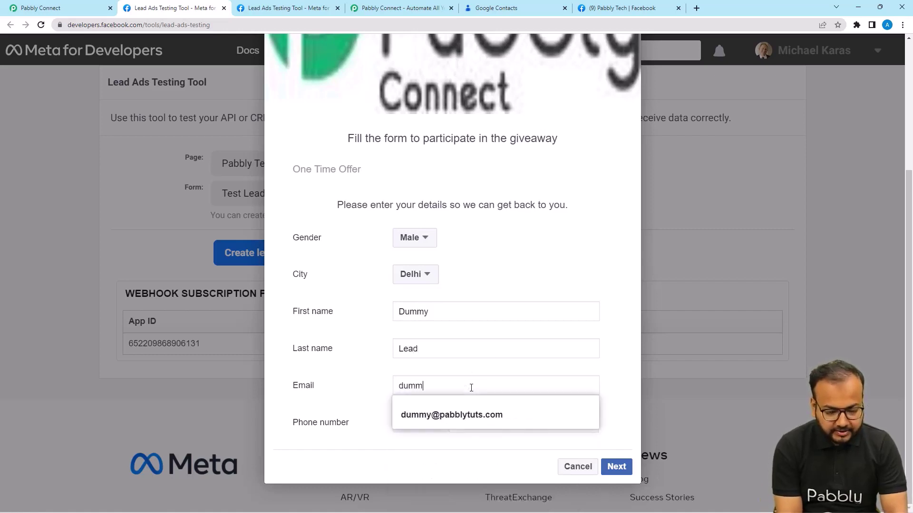
text(y)
click(484, 410)
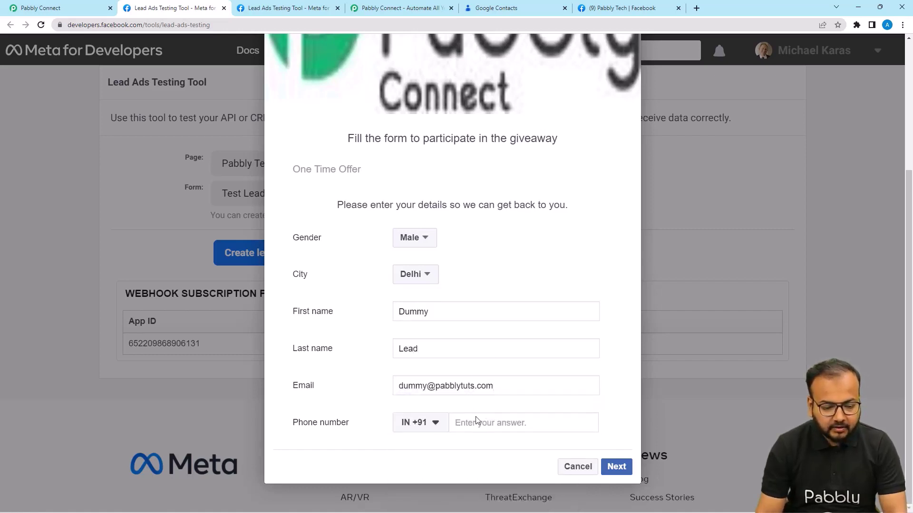
click(478, 420)
text(111111111111)
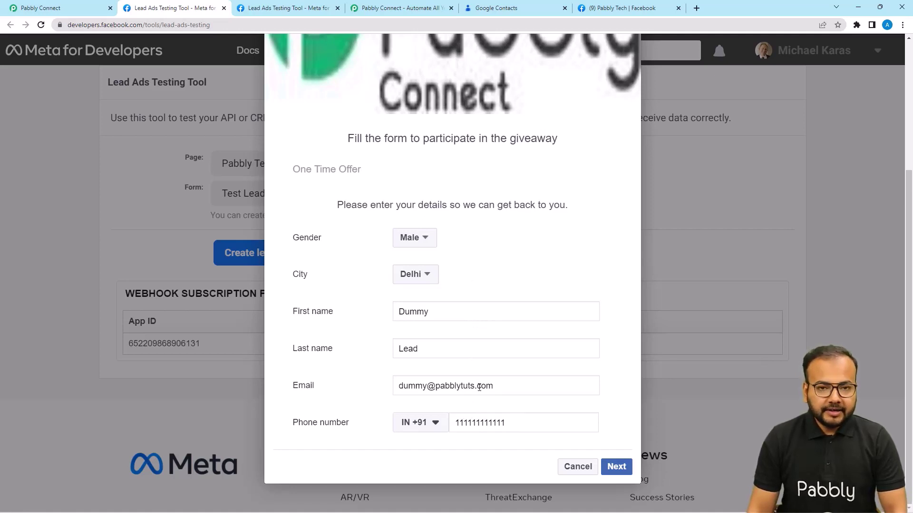
click(616, 467)
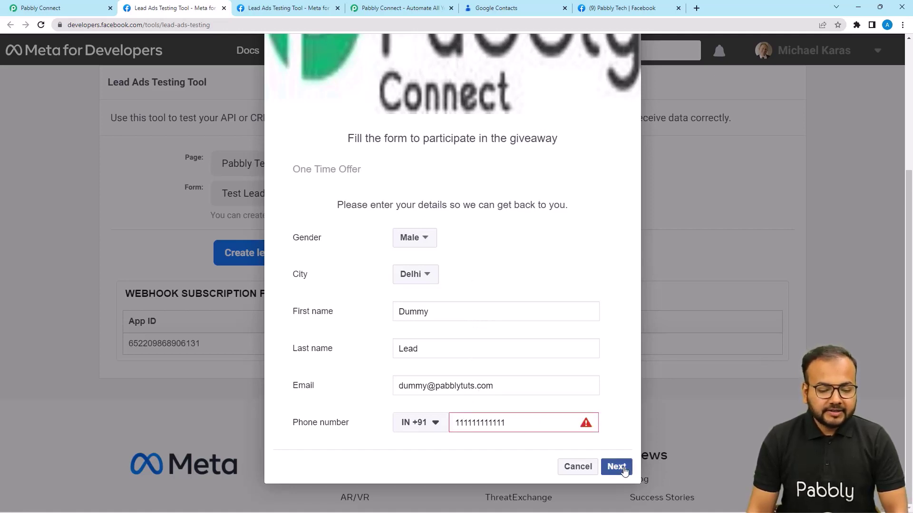
Replace the rejected phone number with a pasted valid one and submit the test lead.
click(509, 421)
key(BackSpace)
key(BackSpace)
key(BackSpace)
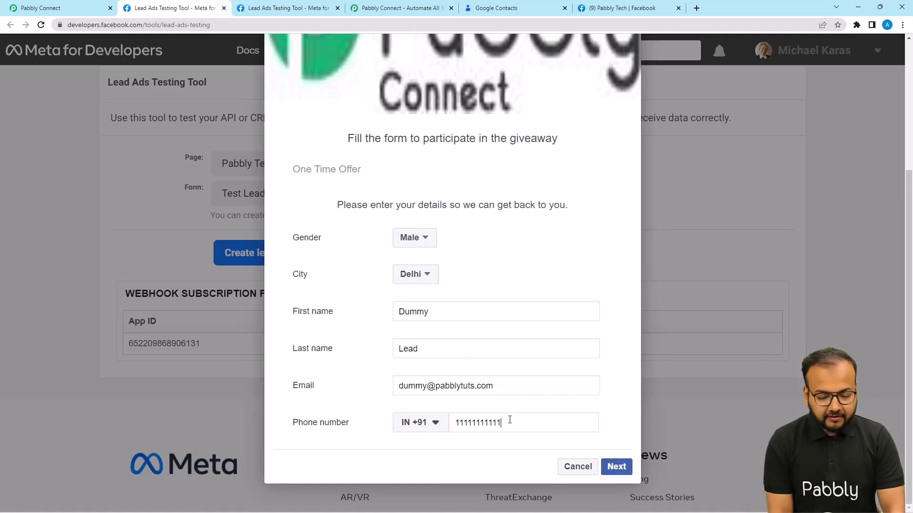
key(BackSpace)
key(BackSpace)
key(BackSpace)
key(BackSpace)
key(BackSpace)
key(BackSpace)
key(BackSpace)
key(BackSpace)
key(BackSpace)
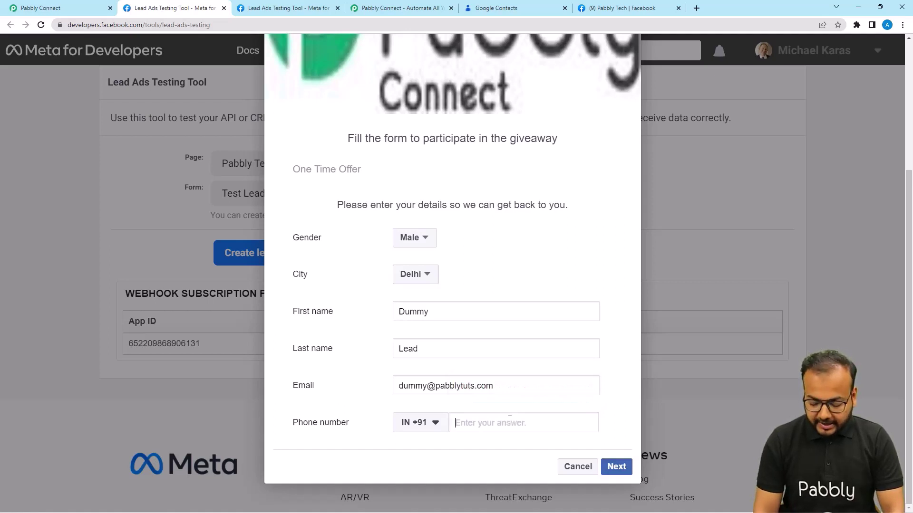
key(ctrl+v)
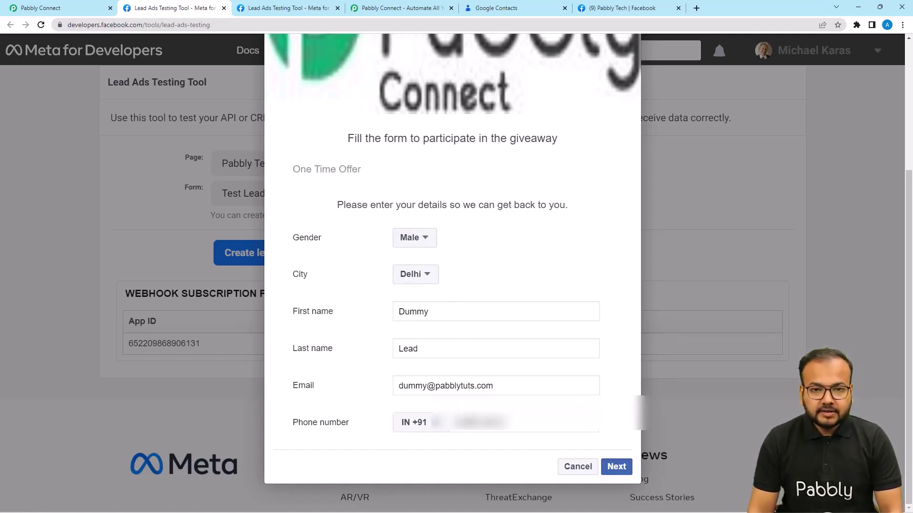
click(616, 467)
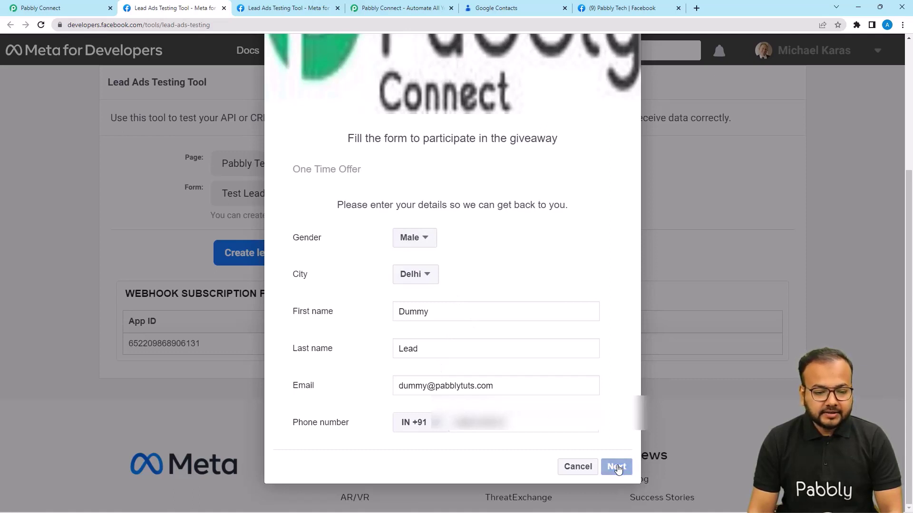
click(605, 420)
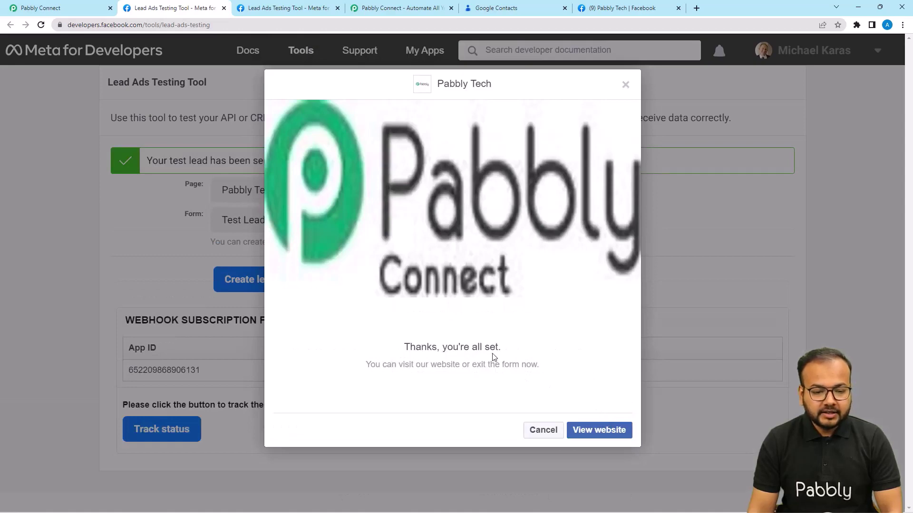
click(625, 85)
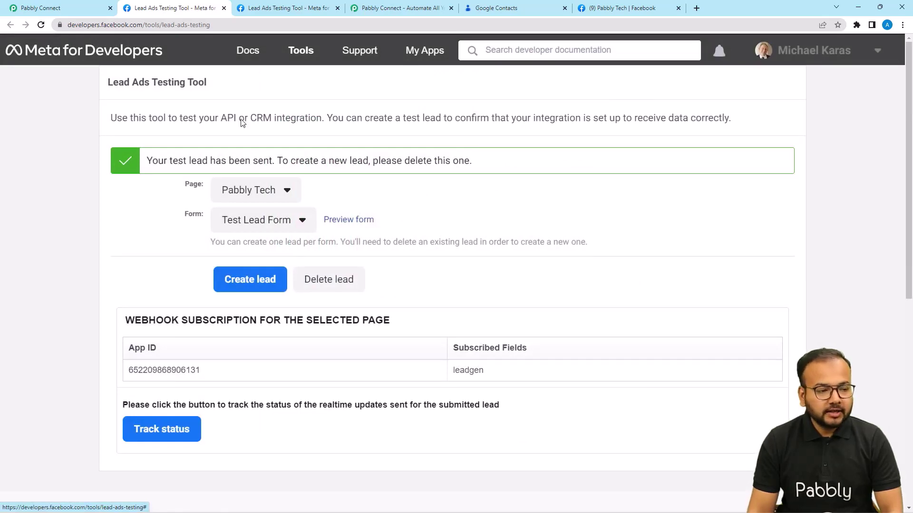
Send the trigger's test request and review the received lead fields, such as gender male and city delhi.
click(70, 7)
scroll(106, 183, down, 3)
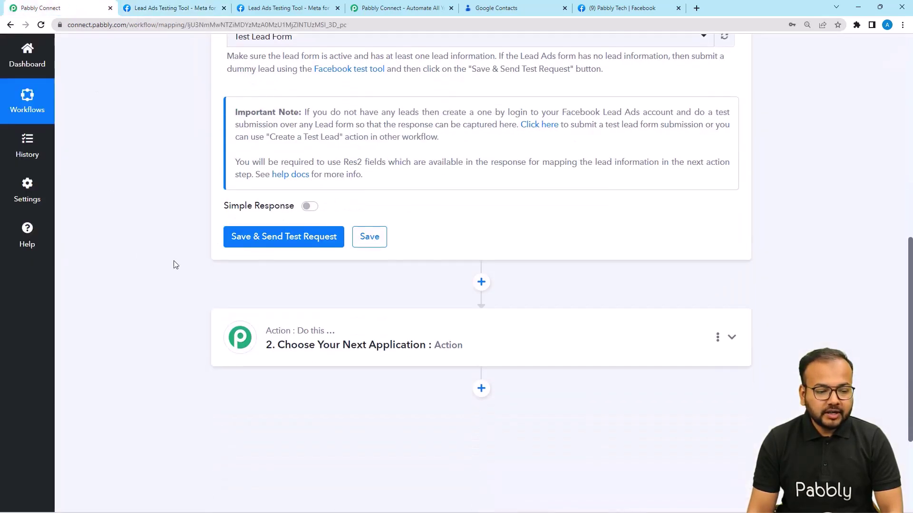
click(247, 240)
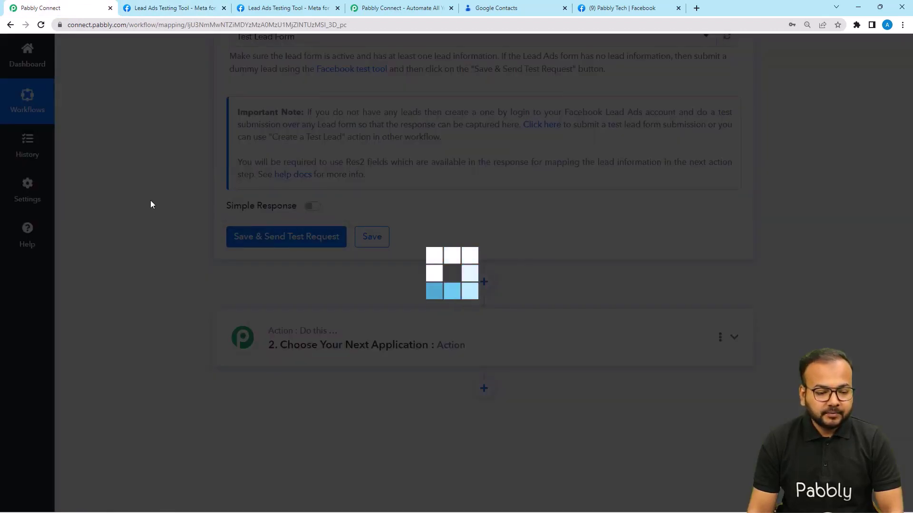
scroll(152, 204, down, 3)
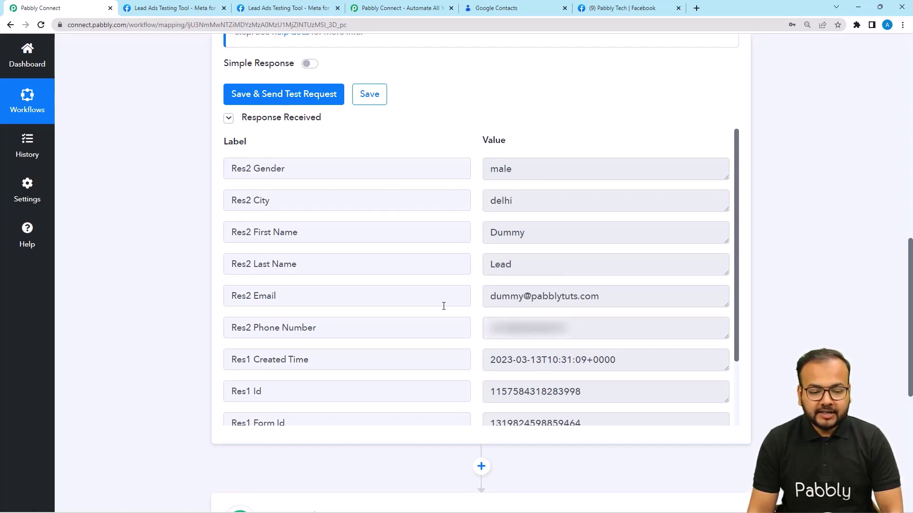
scroll(444, 306, down, 2)
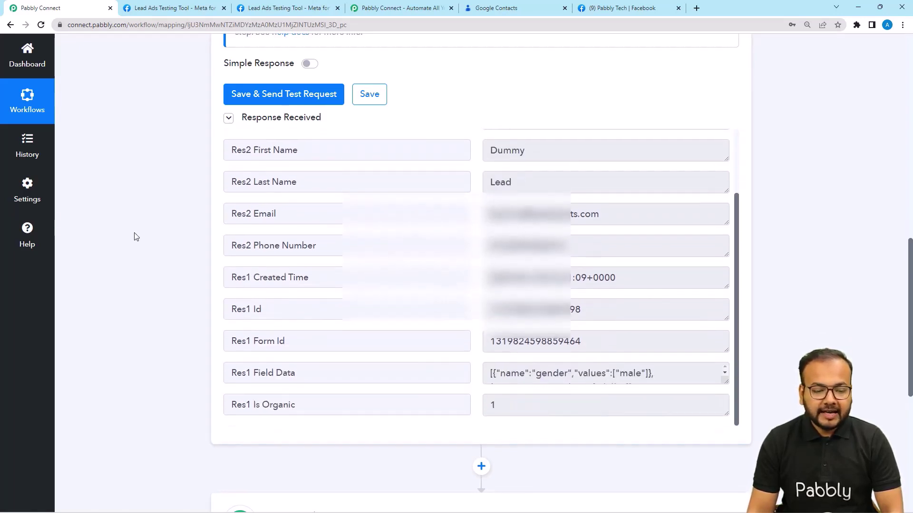
scroll(137, 237, down, 7)
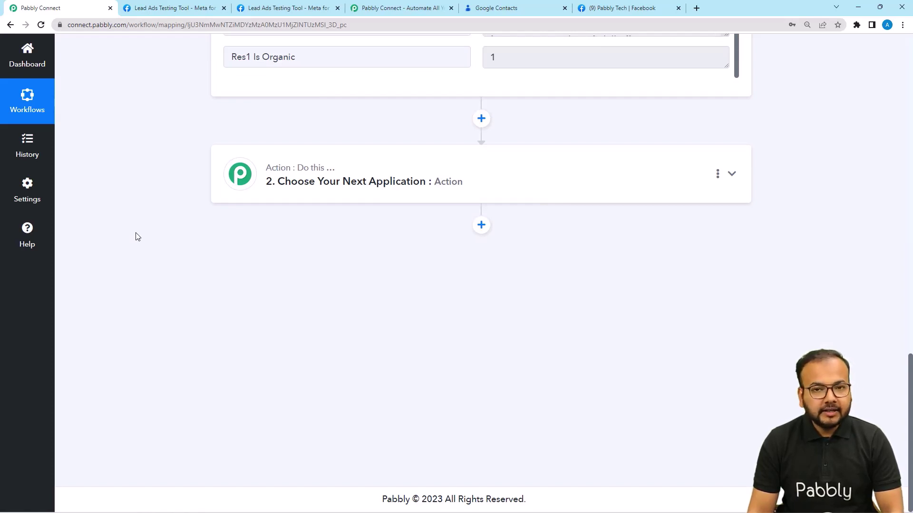
Search 'goo' to set Google Contacts as the action app, with Create Contact as the event.
click(310, 189)
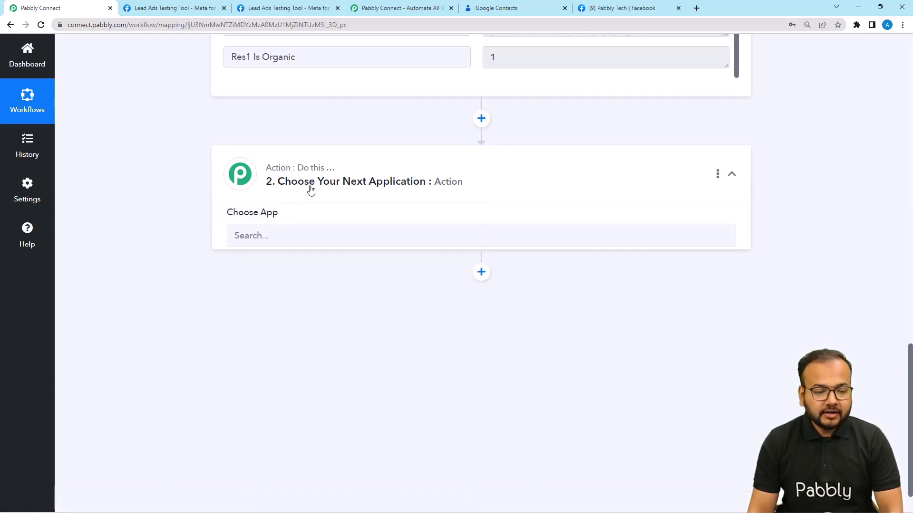
click(318, 245)
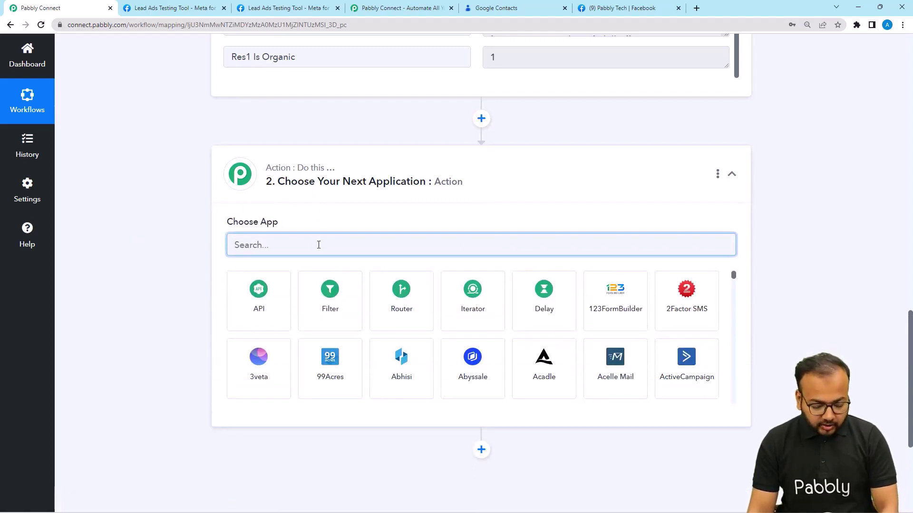
text(goo)
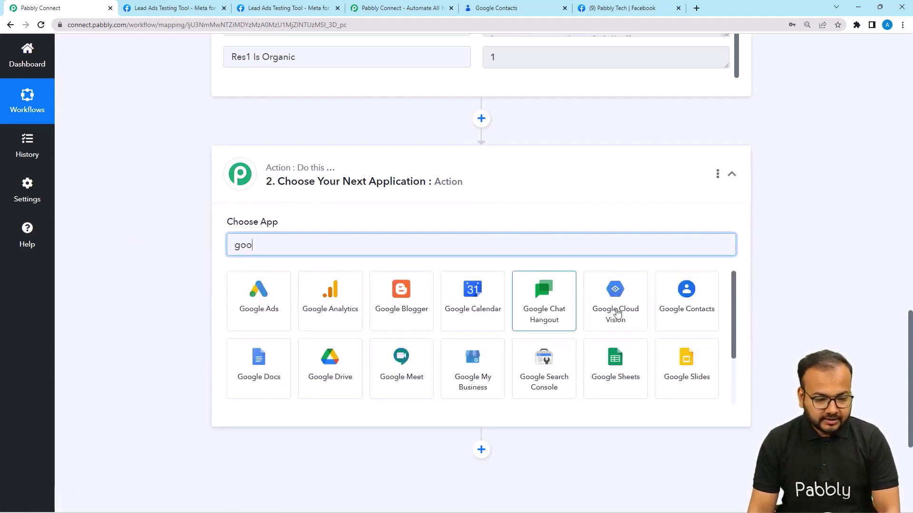
click(684, 309)
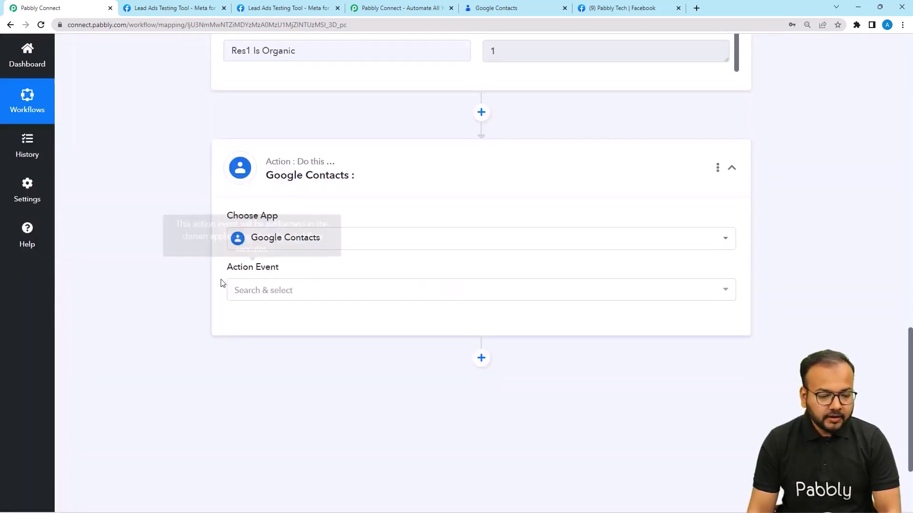
click(265, 200)
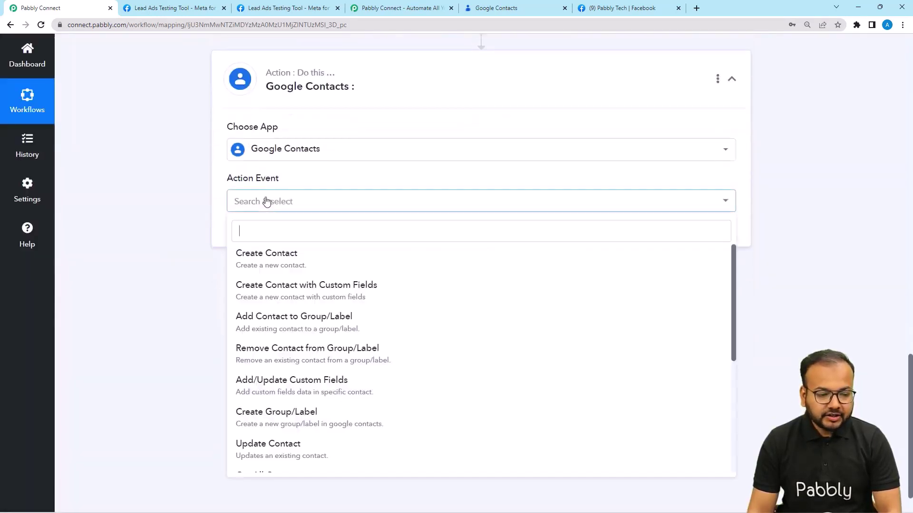
click(270, 263)
Add a new Google Contacts connection by signing in with a Google account and granting contacts access.
click(245, 242)
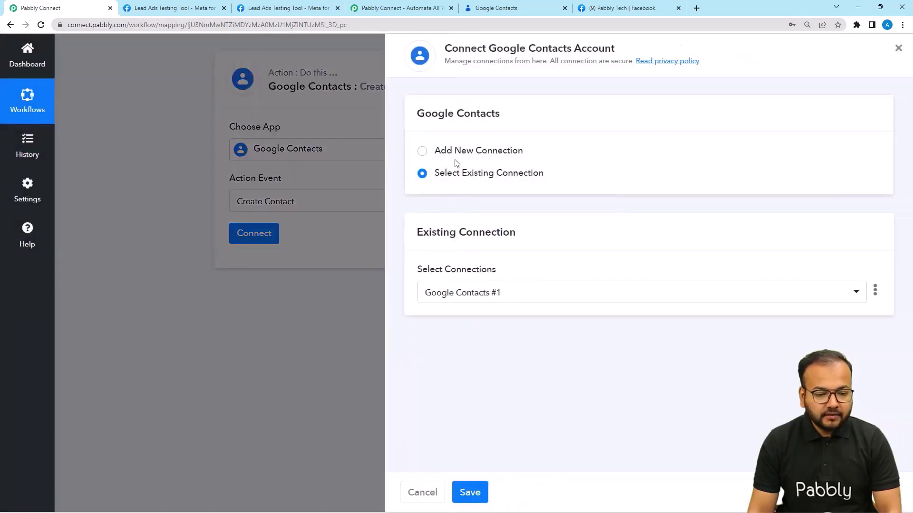
click(422, 151)
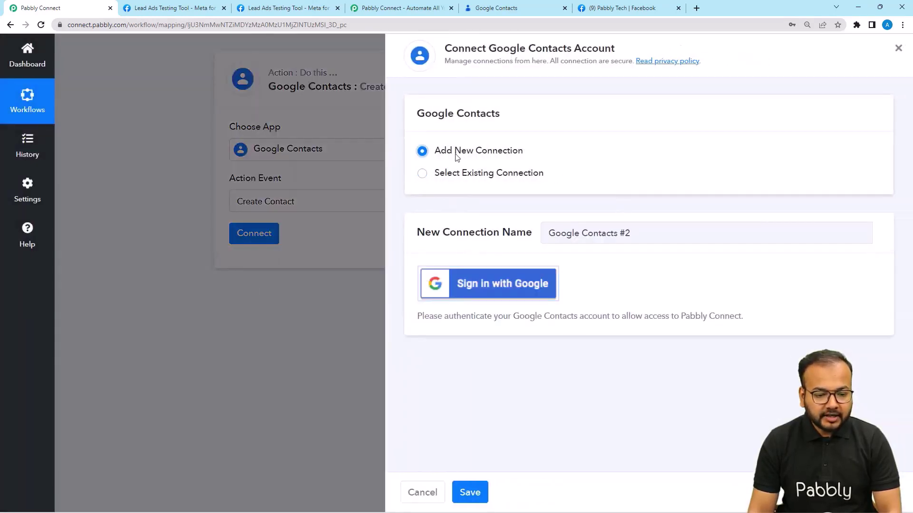
click(468, 279)
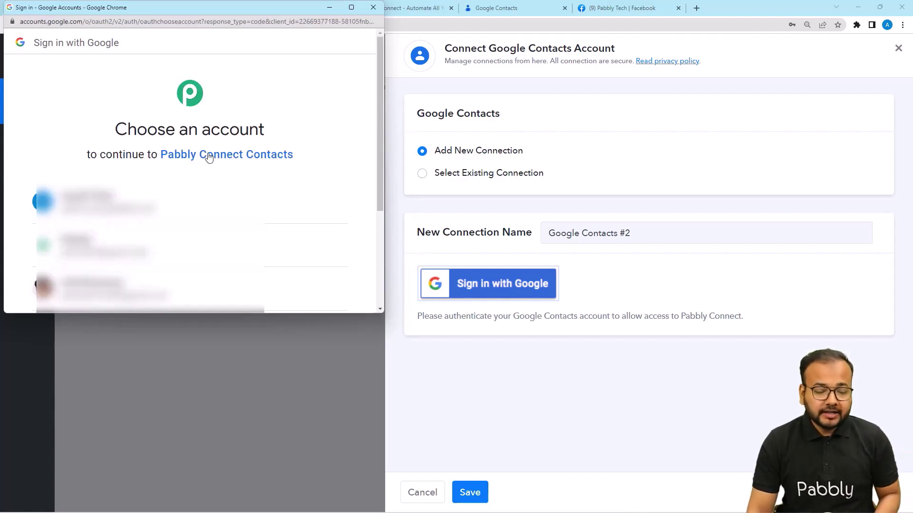
click(151, 245)
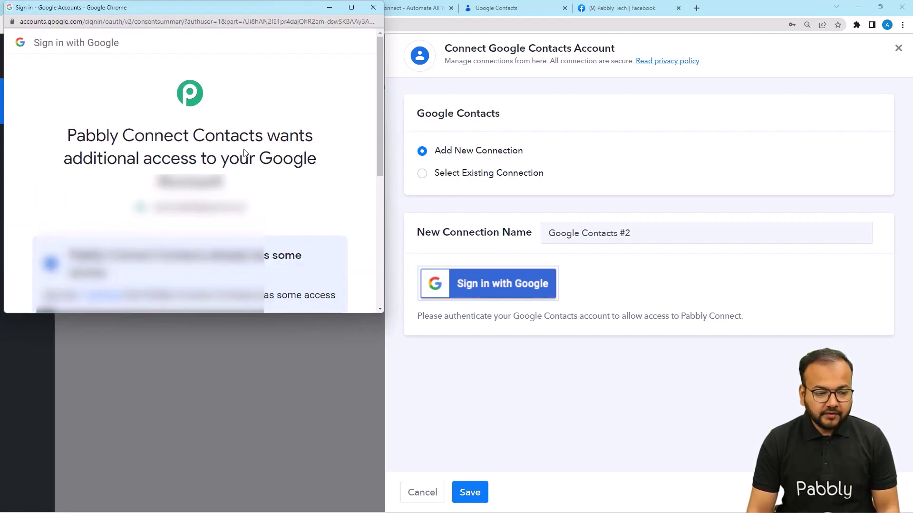
scroll(245, 152, down, 5)
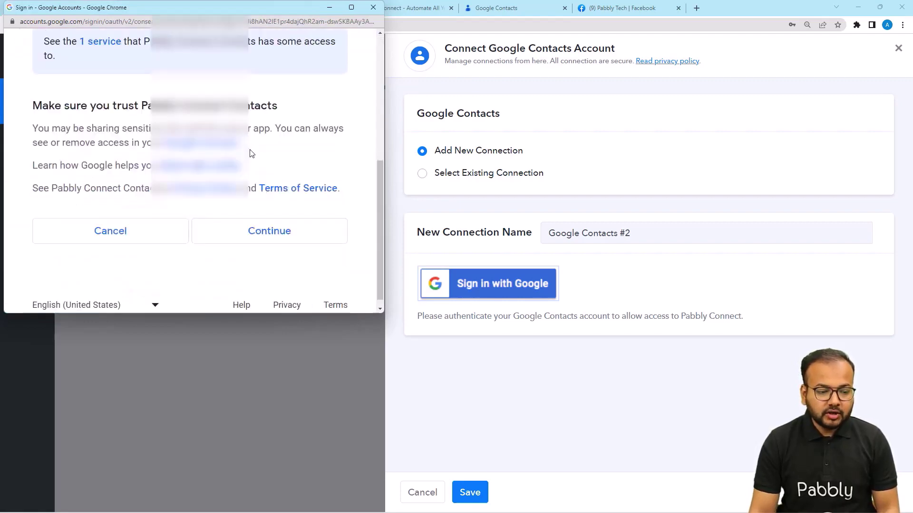
click(251, 220)
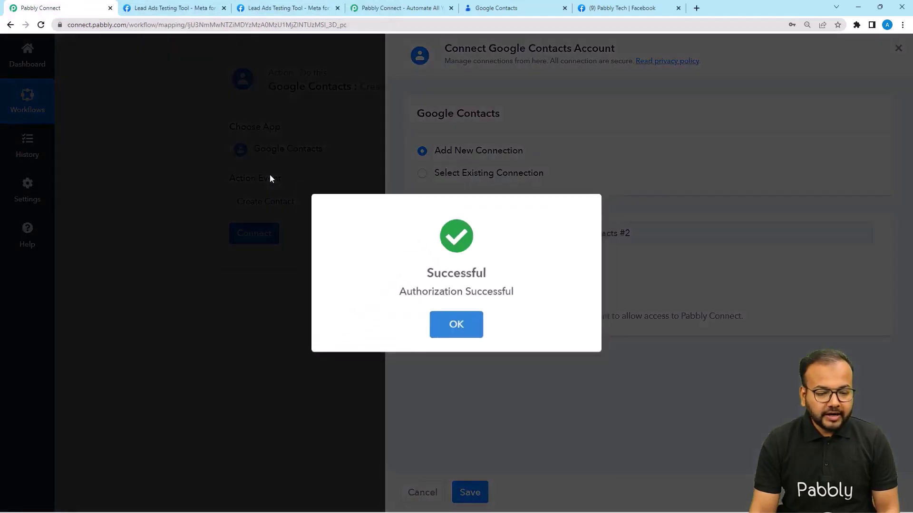
key(Return)
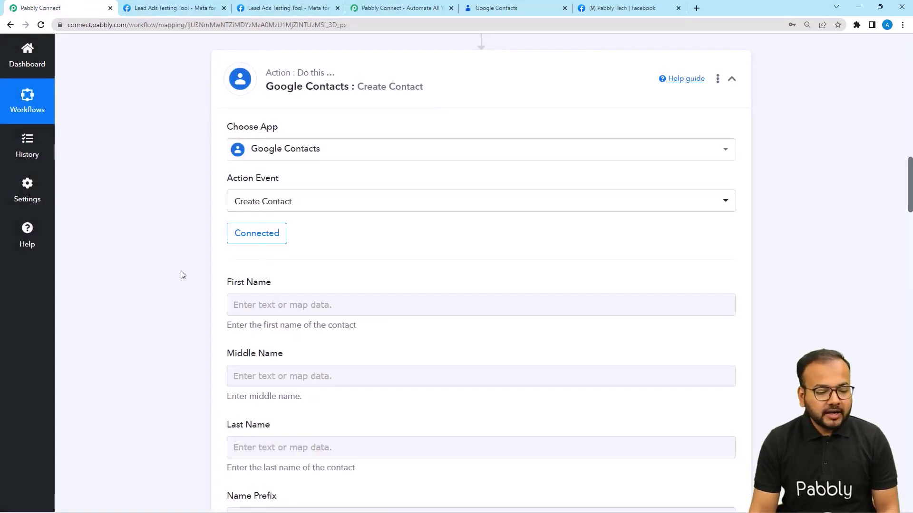
Review the test lead's Response Received fields, then open Insert Data on Create Contact's First Name.
scroll(180, 275, down, 4)
scroll(180, 275, up, 3)
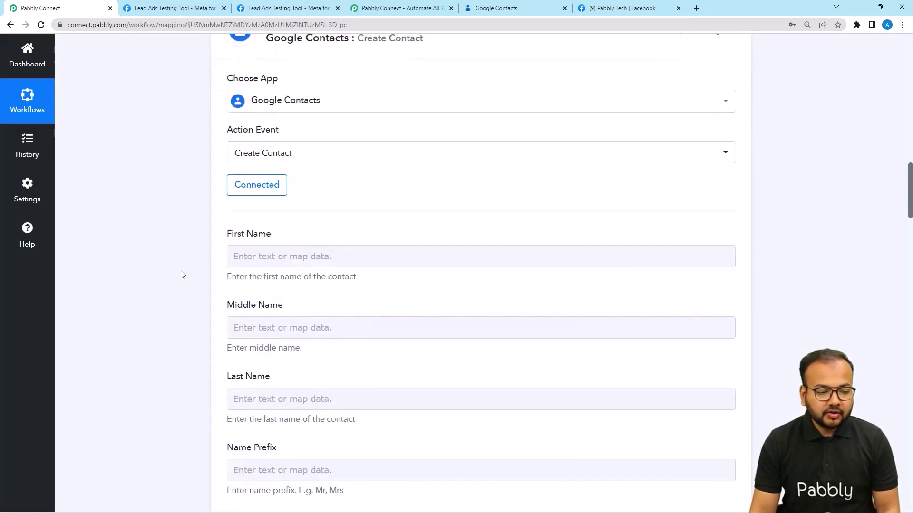
scroll(277, 291, down, 5)
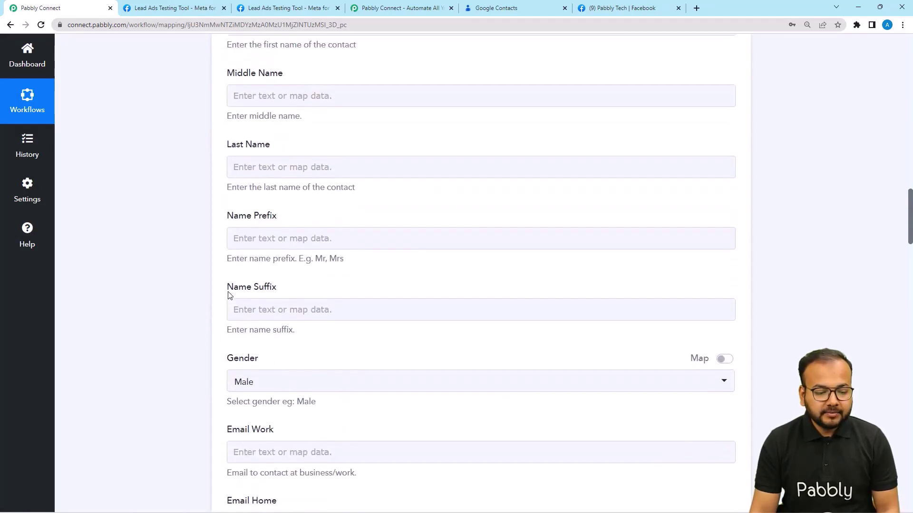
scroll(204, 283, down, 2)
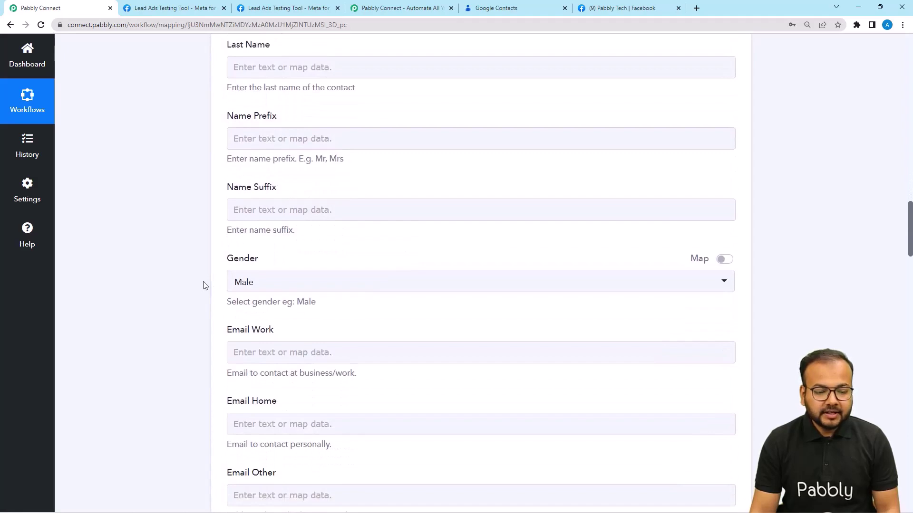
scroll(204, 285, down, 5)
scroll(129, 227, down, 3)
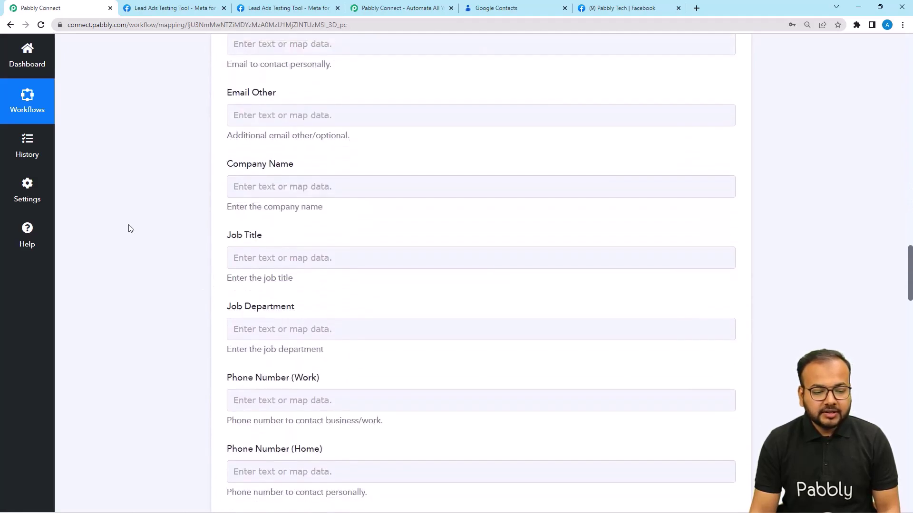
scroll(128, 224, down, 5)
scroll(128, 224, up, 5)
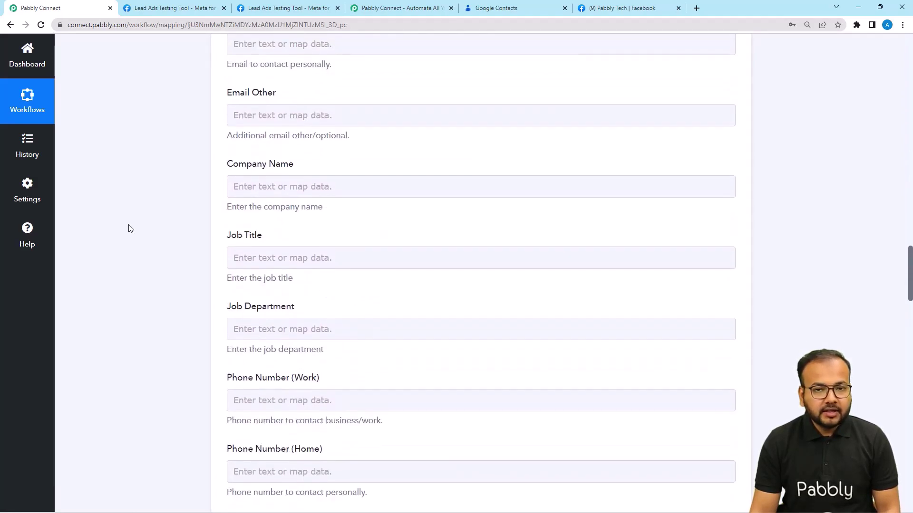
scroll(129, 228, up, 6)
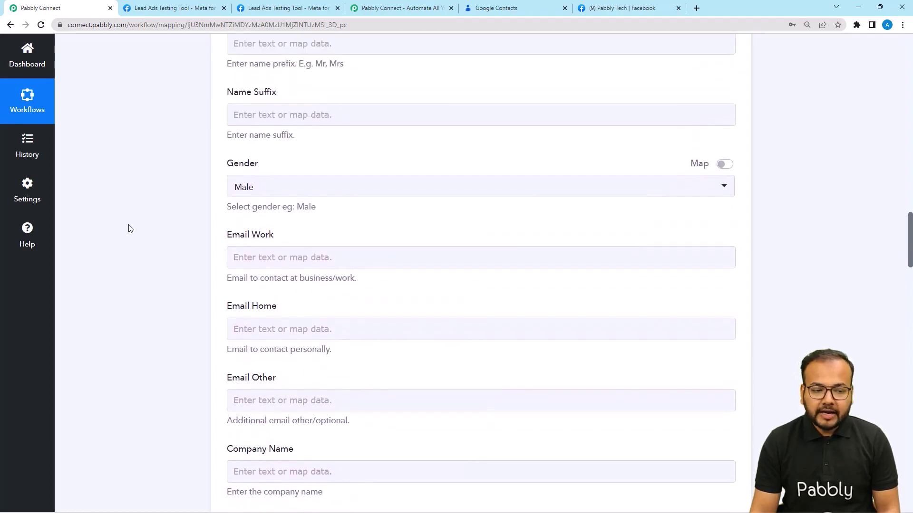
scroll(128, 229, up, 12)
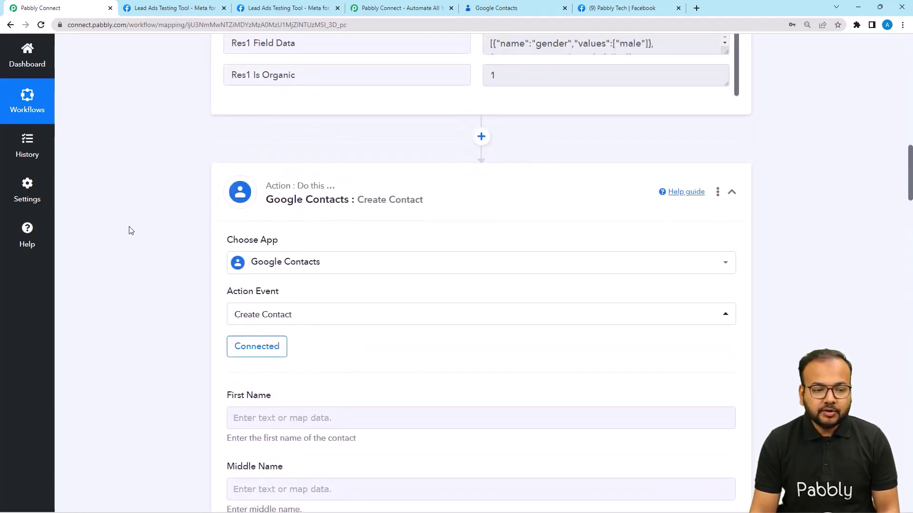
scroll(129, 228, up, 10)
scroll(295, 299, up, 5)
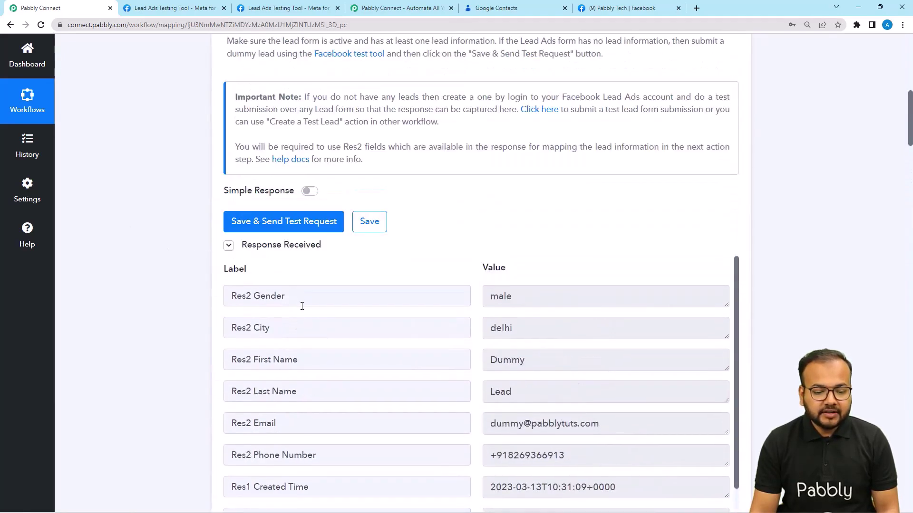
scroll(270, 302, down, 3)
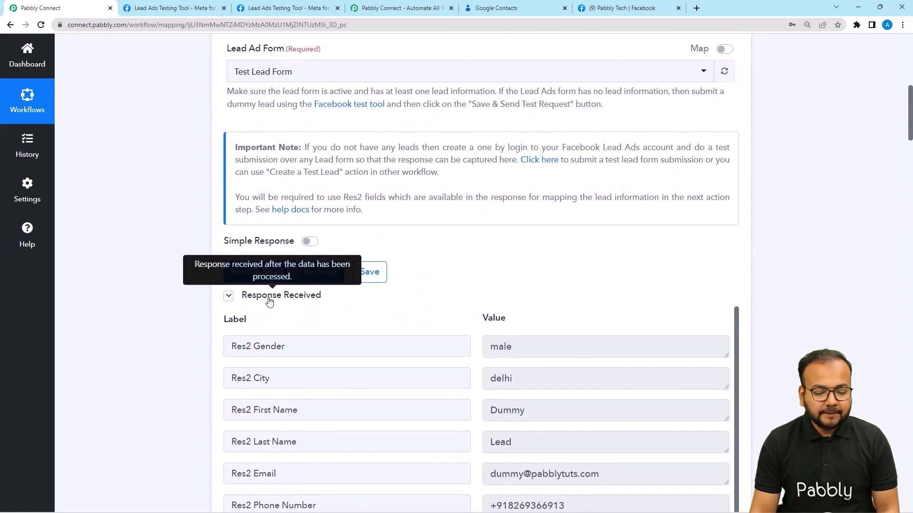
scroll(270, 302, up, 1)
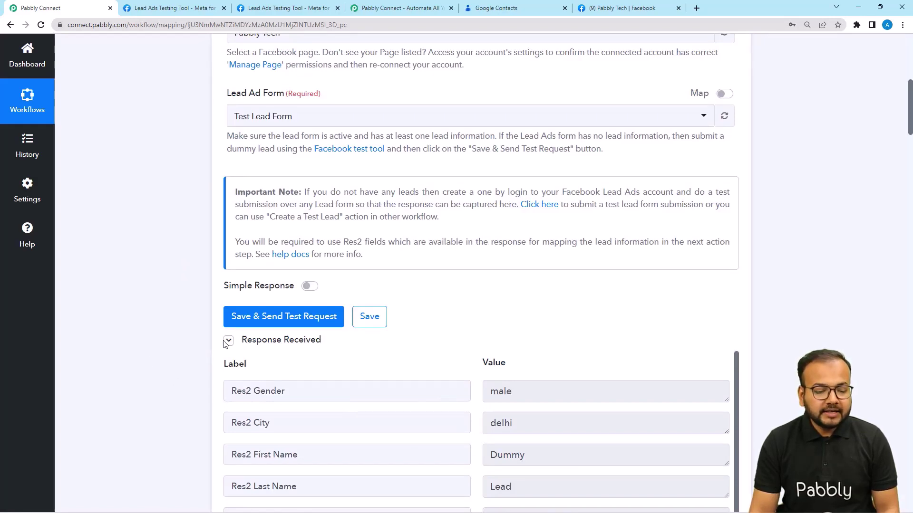
scroll(126, 348, down, 15)
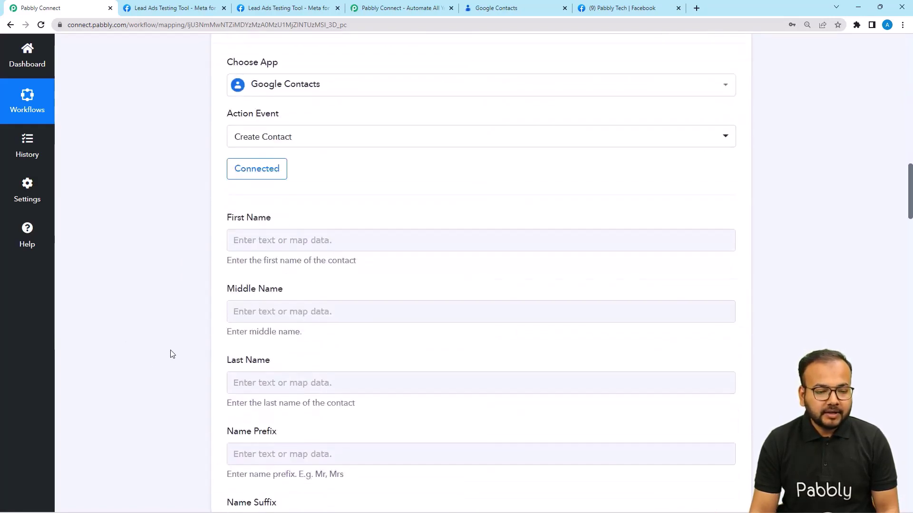
click(258, 210)
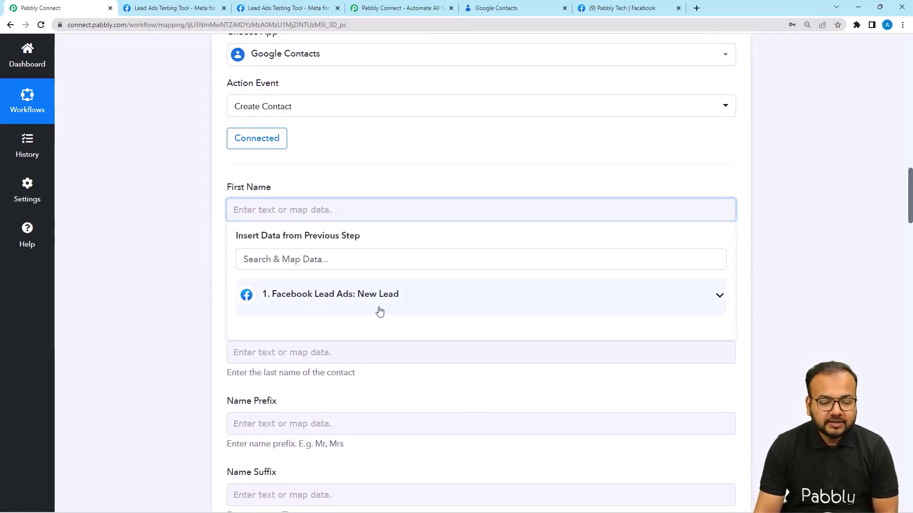
Map Res2 First Name and Res2 Last Name into the contact's First Name and Last Name.
click(305, 315)
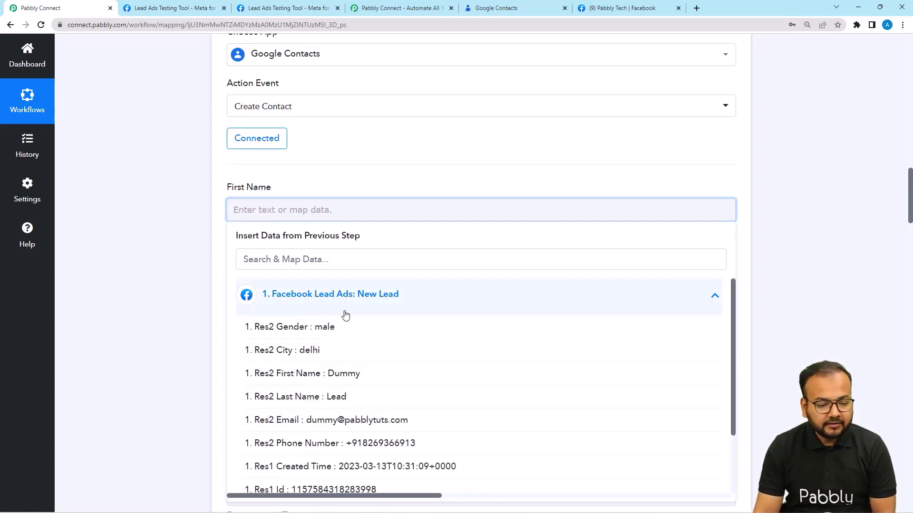
click(328, 375)
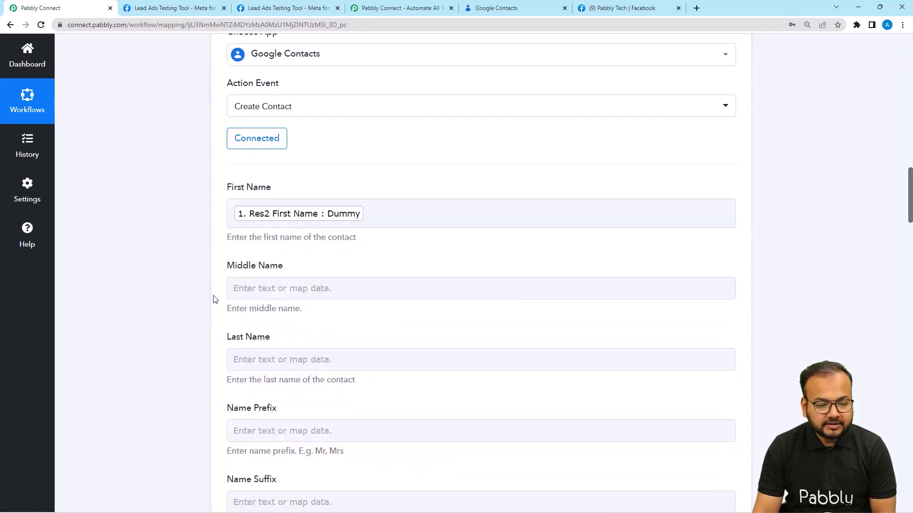
scroll(214, 299, down, 2)
click(250, 264)
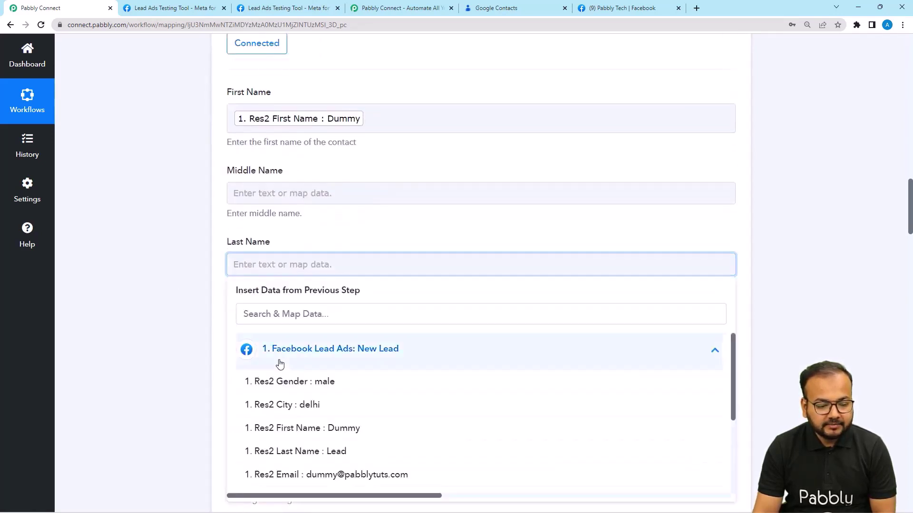
click(323, 458)
Switch Gender to a mapped value, clear the fixed 'male' text, and insert Res2 Gender.
scroll(136, 330, down, 4)
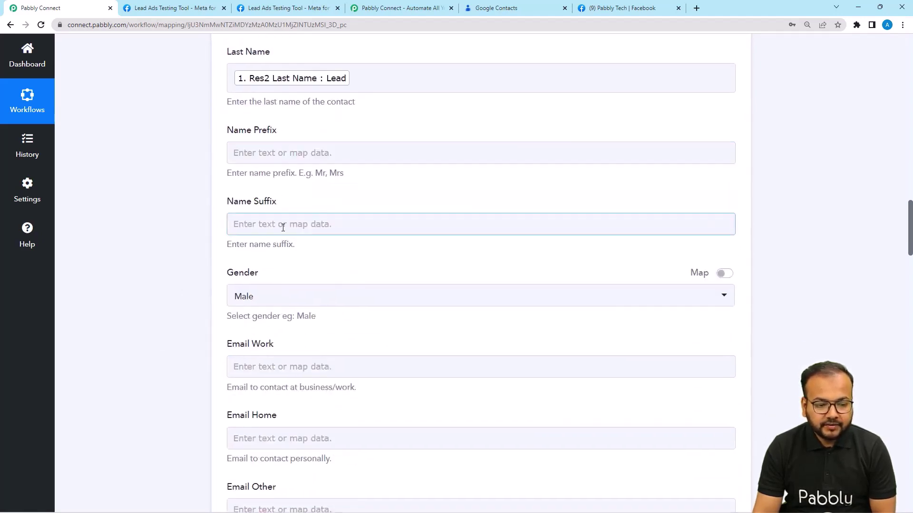
scroll(282, 223, down, 3)
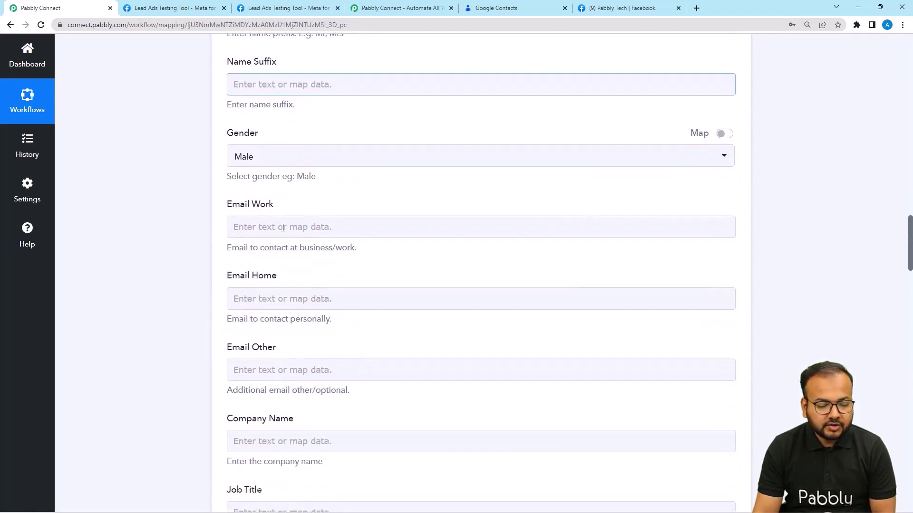
click(731, 136)
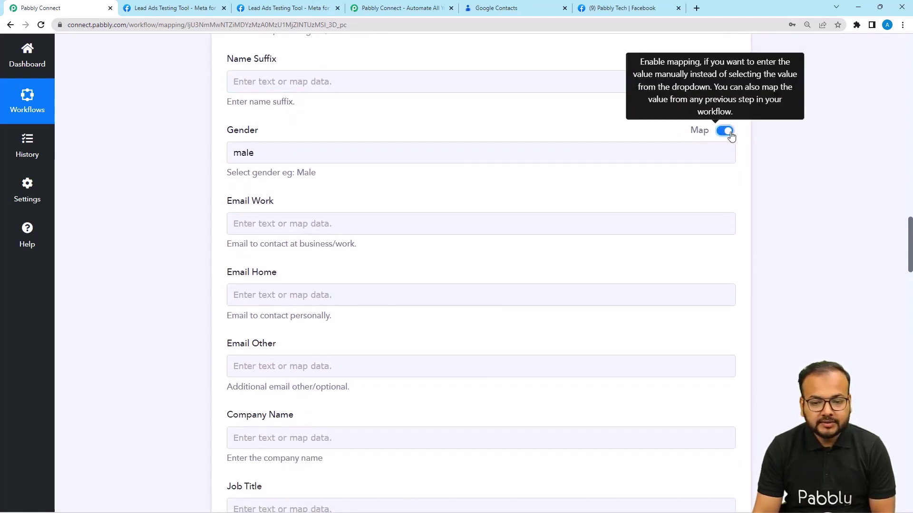
click(399, 154)
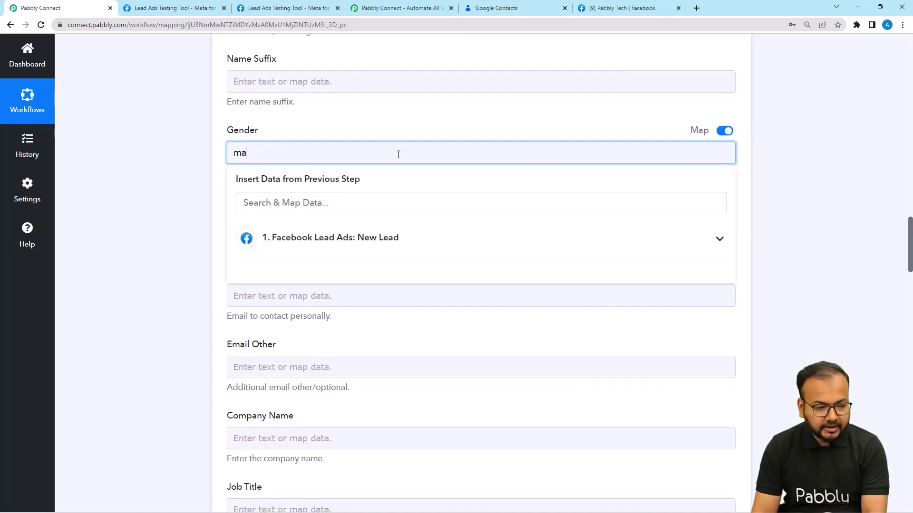
key(BackSpace)
key(BackSpace)
click(301, 254)
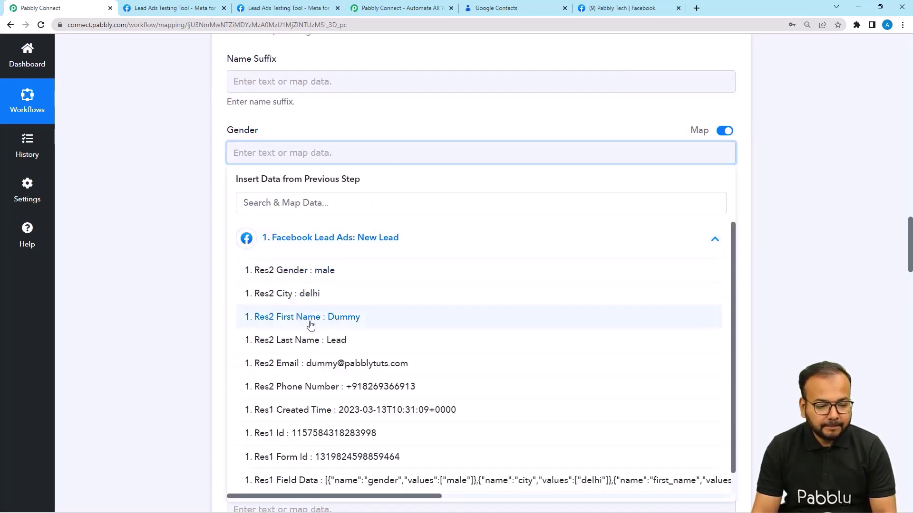
click(314, 271)
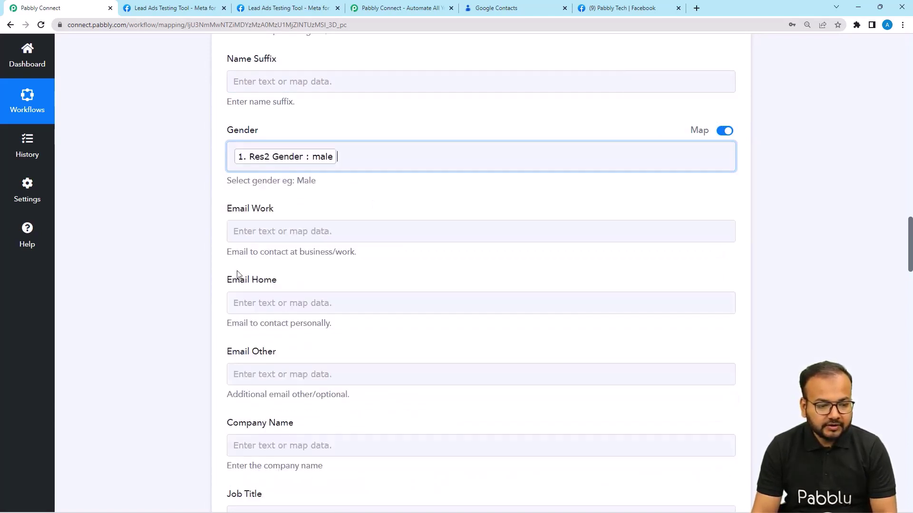
Map the lead's Res2 Email into the Email Work field.
scroll(183, 240, down, 1)
scroll(184, 240, down, 1)
click(229, 133)
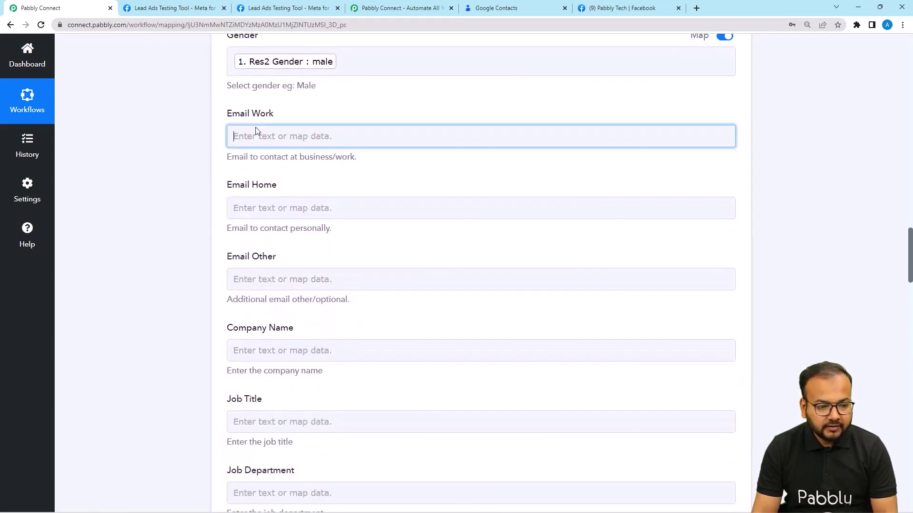
click(274, 221)
click(311, 347)
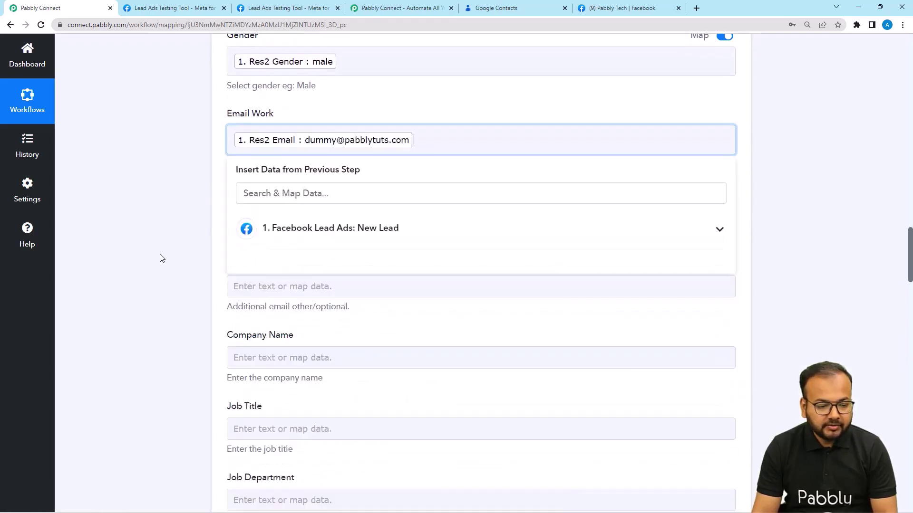
scroll(159, 257, down, 5)
scroll(162, 258, down, 5)
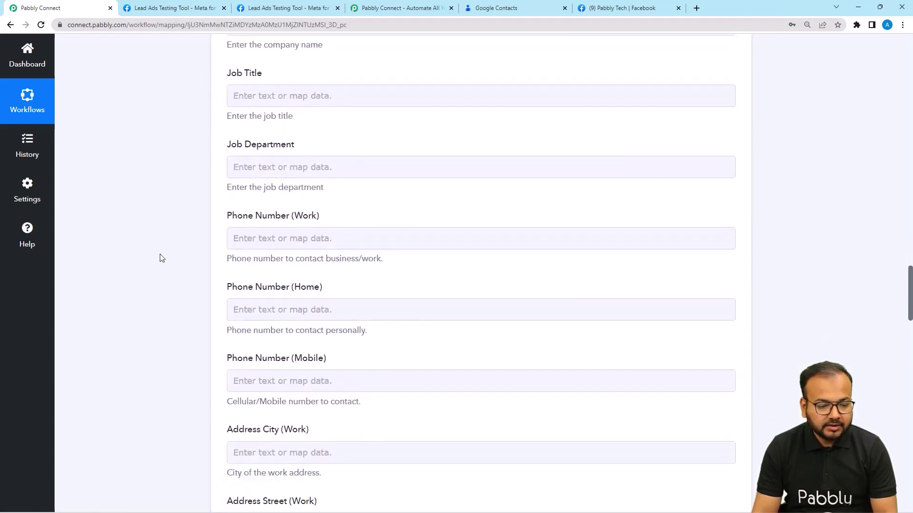
Check existing Google Contacts, then Save & Send Test Request for the Create Contact step.
scroll(208, 186, down, 1)
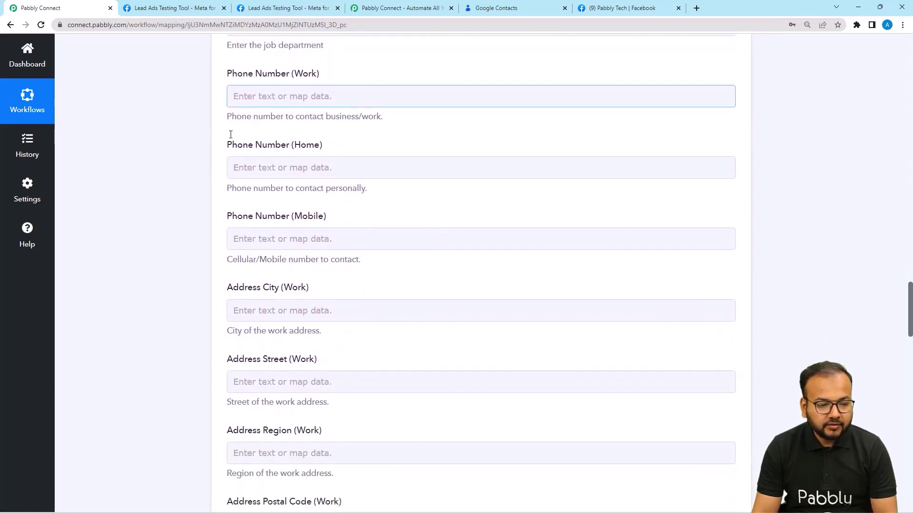
scroll(198, 226, down, 5)
scroll(197, 225, down, 2)
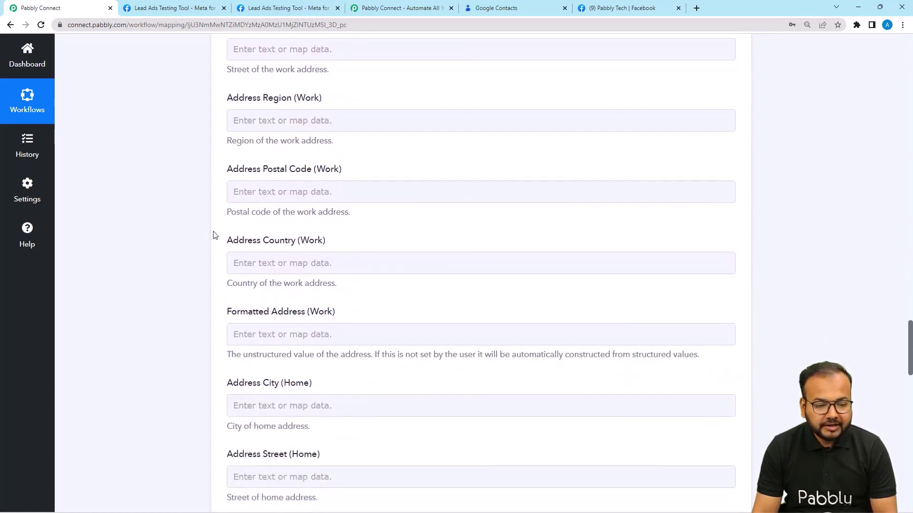
scroll(149, 296, down, 3)
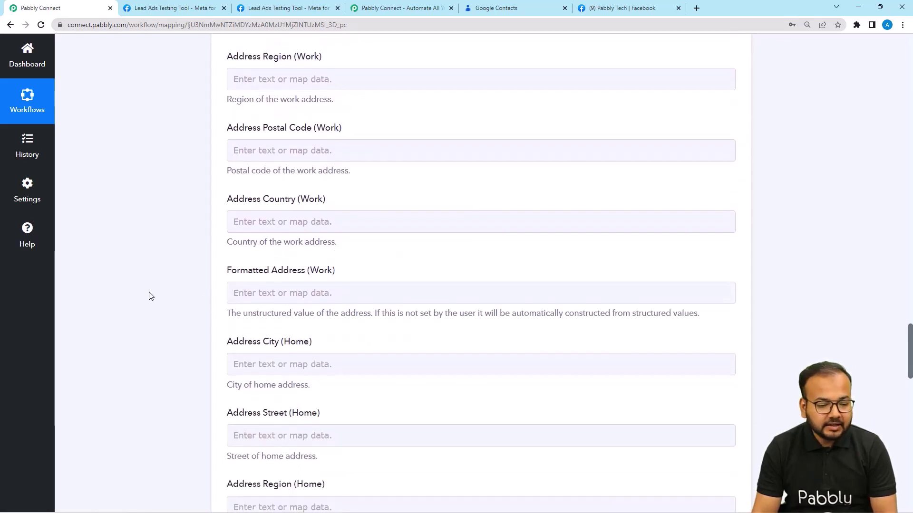
scroll(149, 297, down, 5)
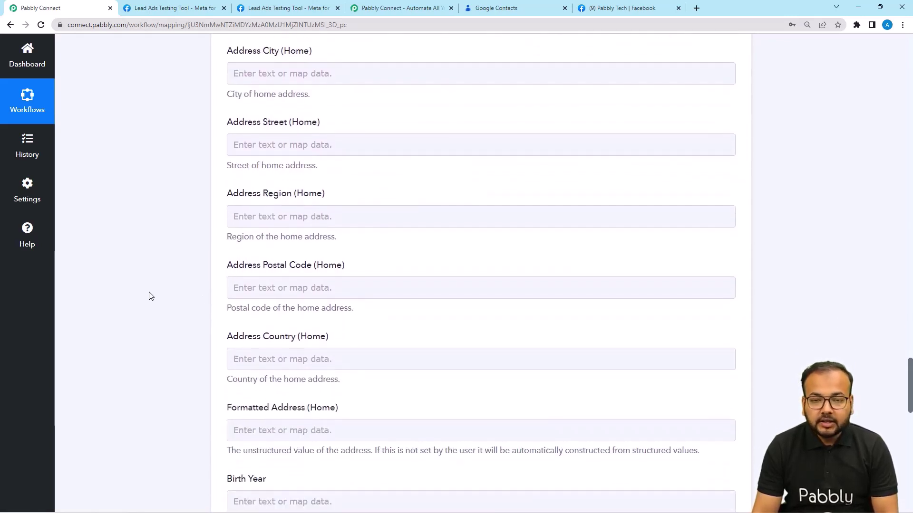
scroll(149, 296, down, 6)
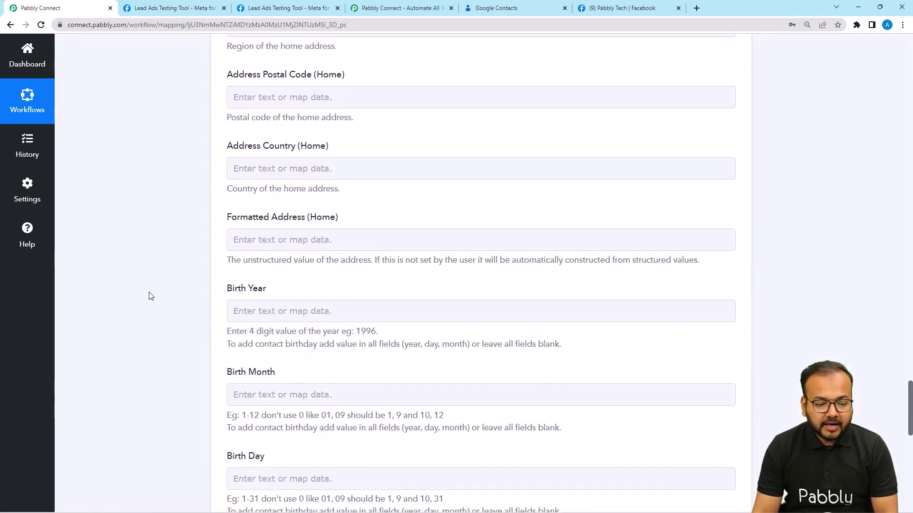
scroll(148, 296, down, 4)
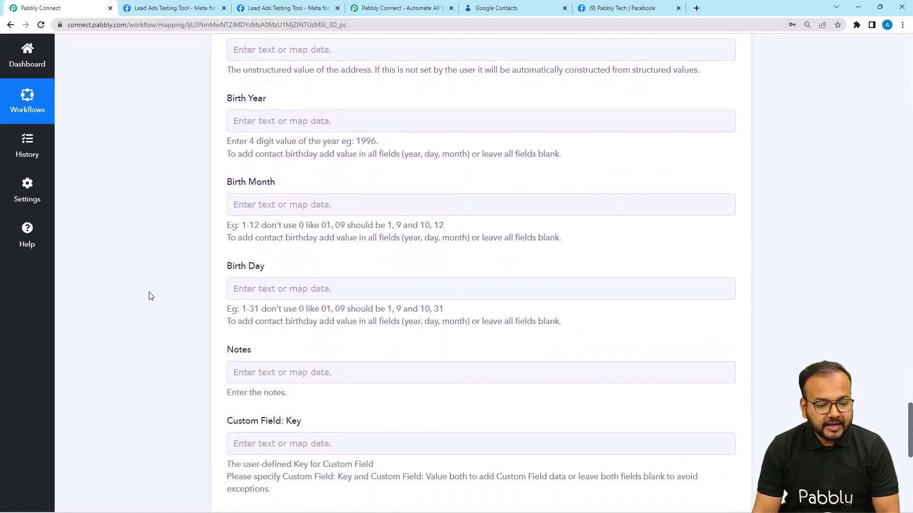
scroll(149, 296, down, 4)
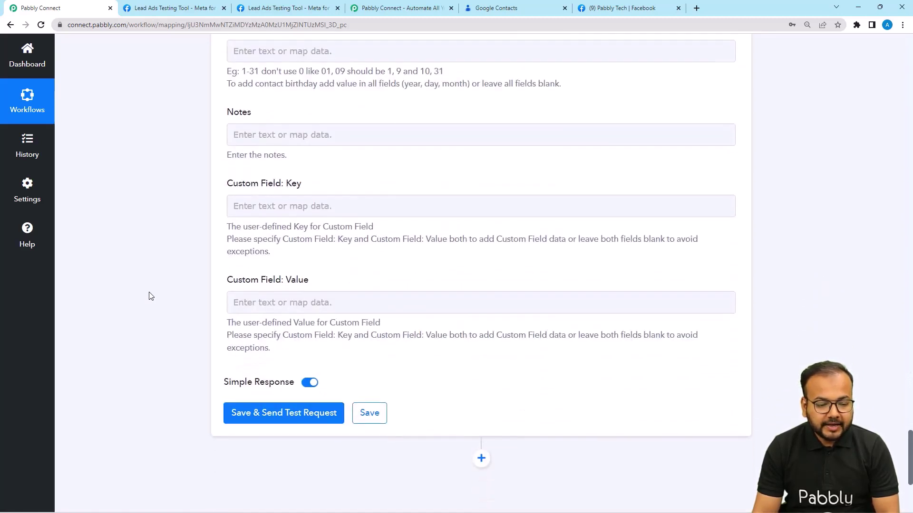
scroll(148, 297, down, 1)
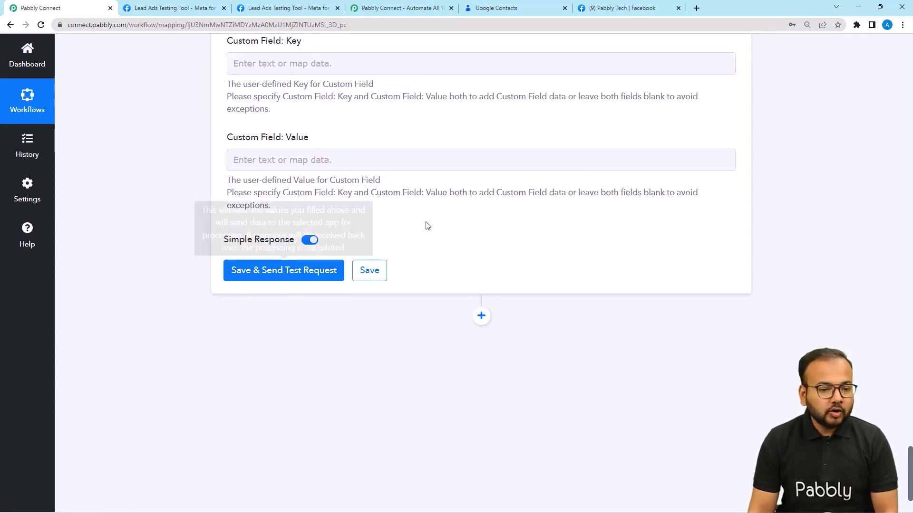
click(527, 11)
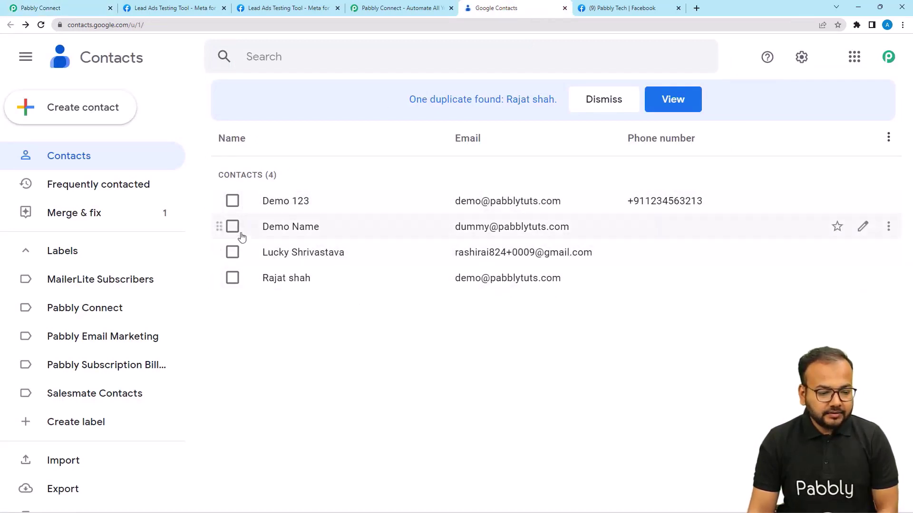
click(55, 10)
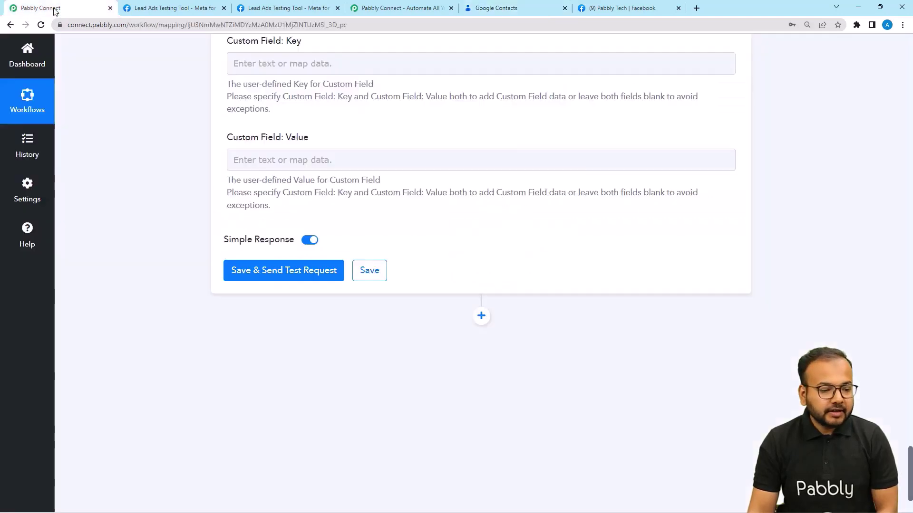
click(245, 272)
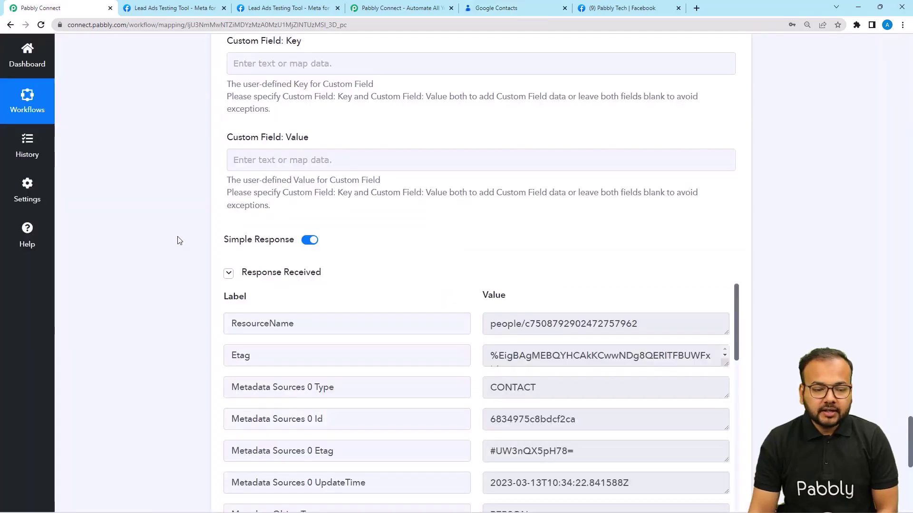
scroll(179, 240, down, 3)
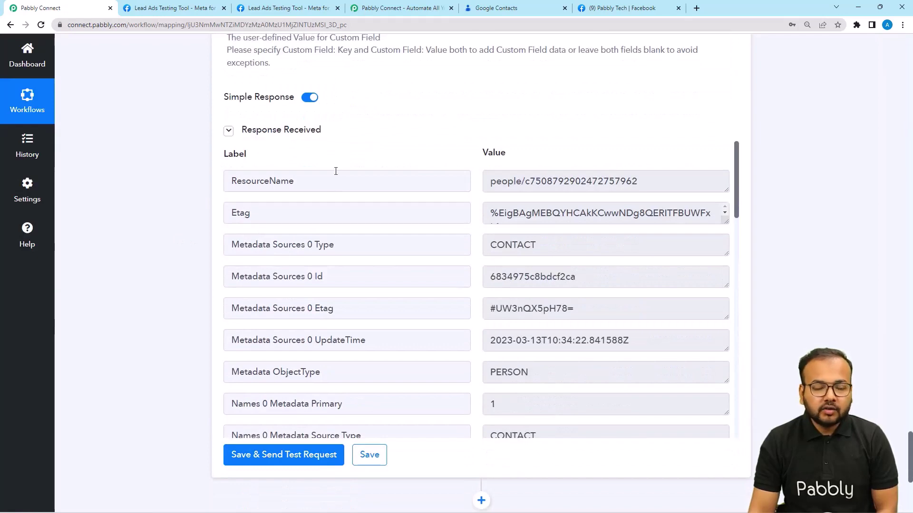
Reload Google Contacts, open the new Dummy Lead contact, then return to Pabbly Connect.
click(485, 6)
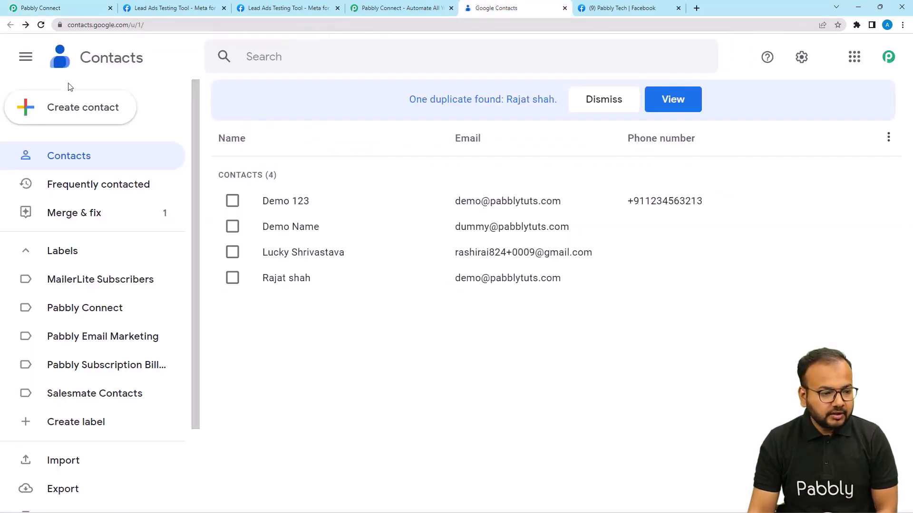
click(41, 25)
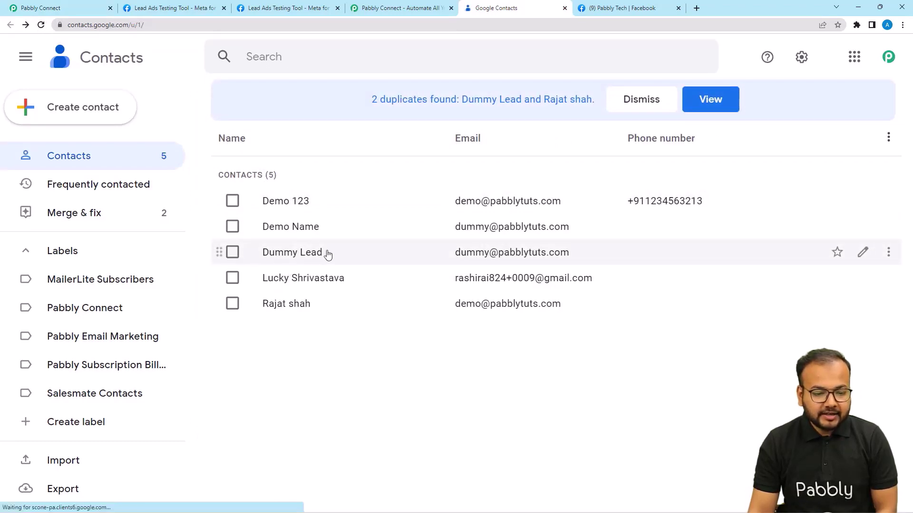
click(307, 256)
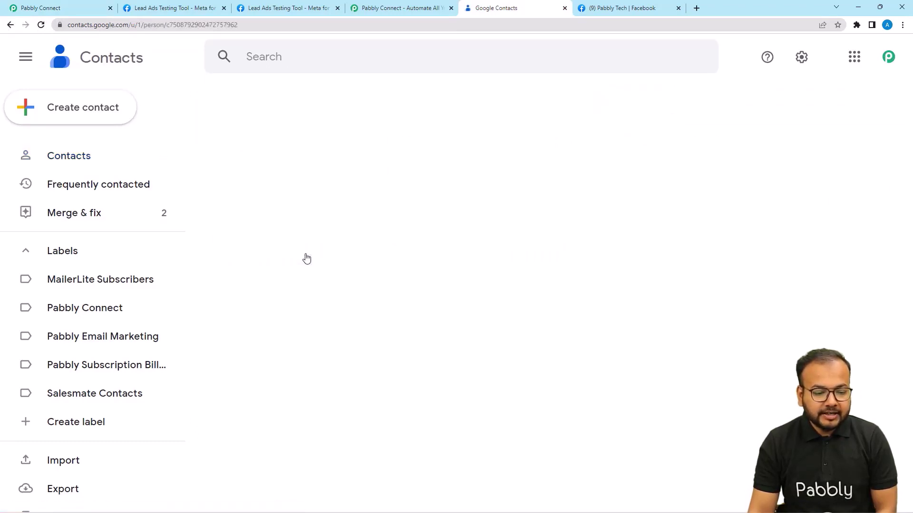
scroll(307, 257, down, 1)
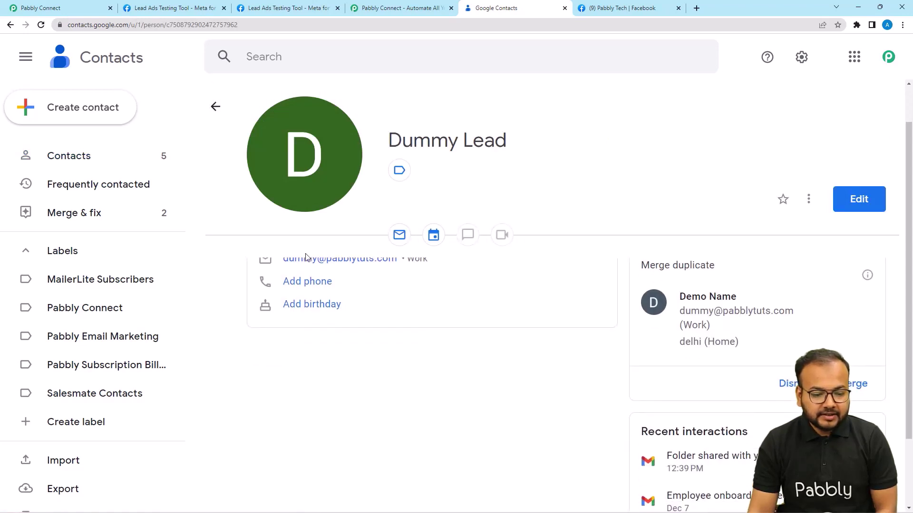
scroll(604, 322, down, 1)
scroll(604, 322, down, 3)
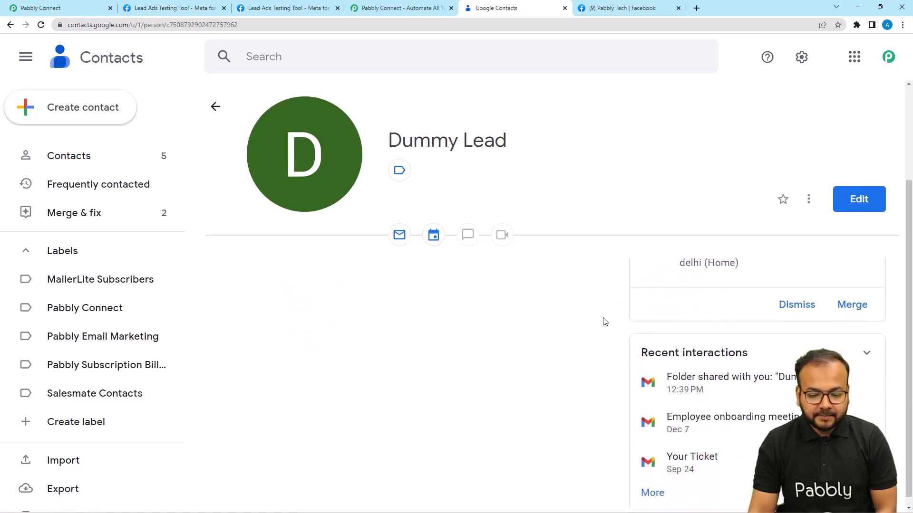
scroll(509, 363, up, 4)
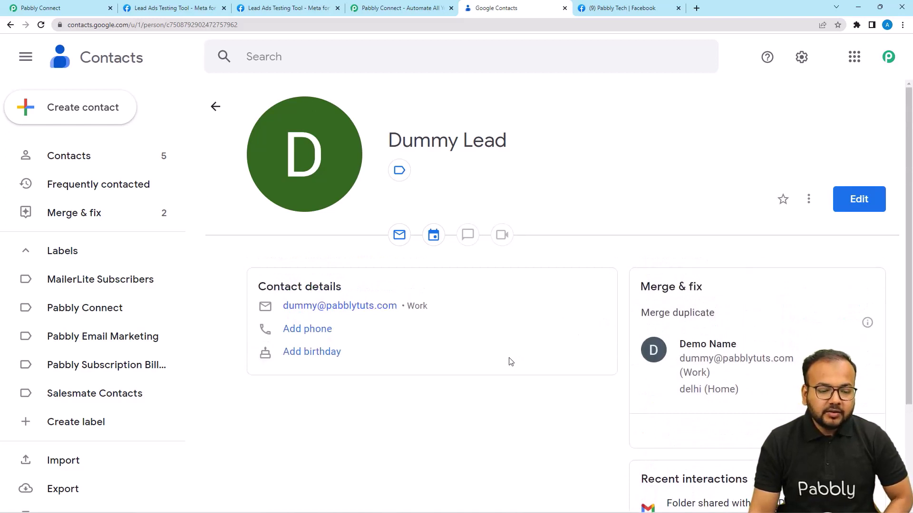
click(215, 108)
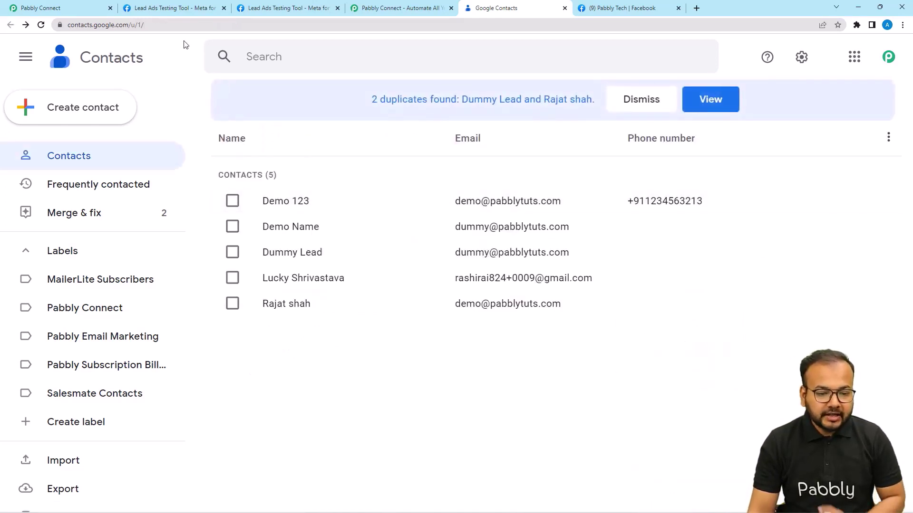
click(95, 8)
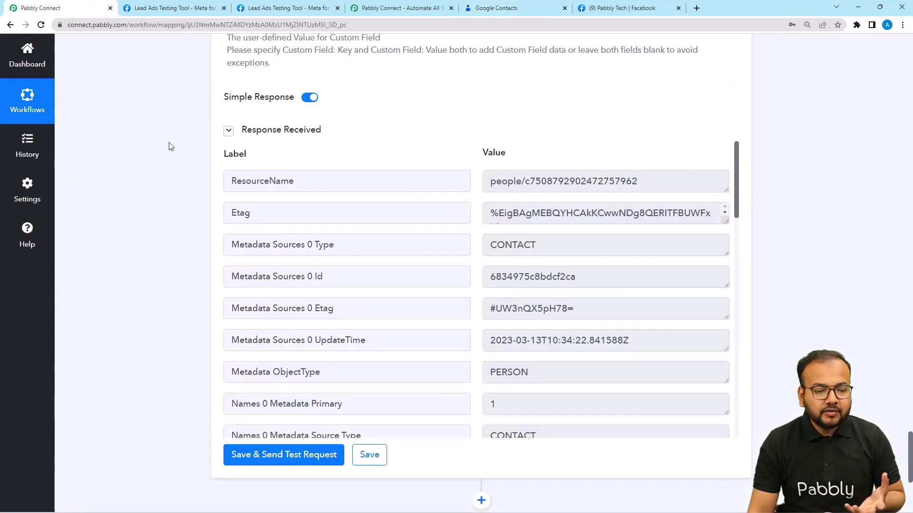
Collapse the Response Received panel and the Facebook Lead Ads New Lead trigger step.
click(239, 135)
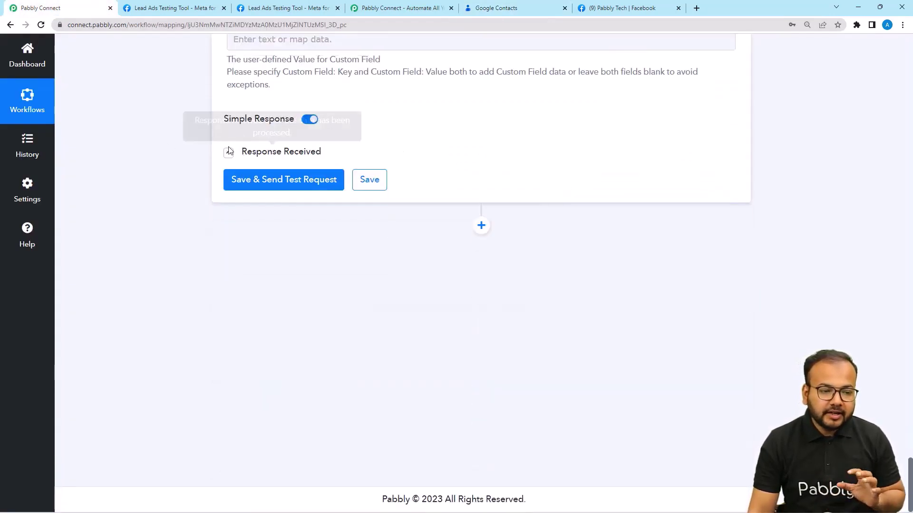
scroll(171, 200, up, 5)
scroll(171, 199, up, 10)
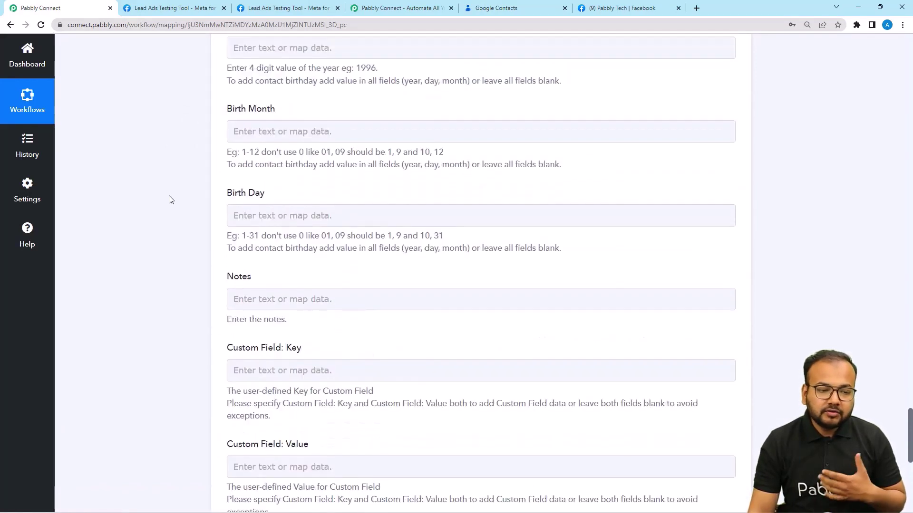
scroll(171, 200, up, 10)
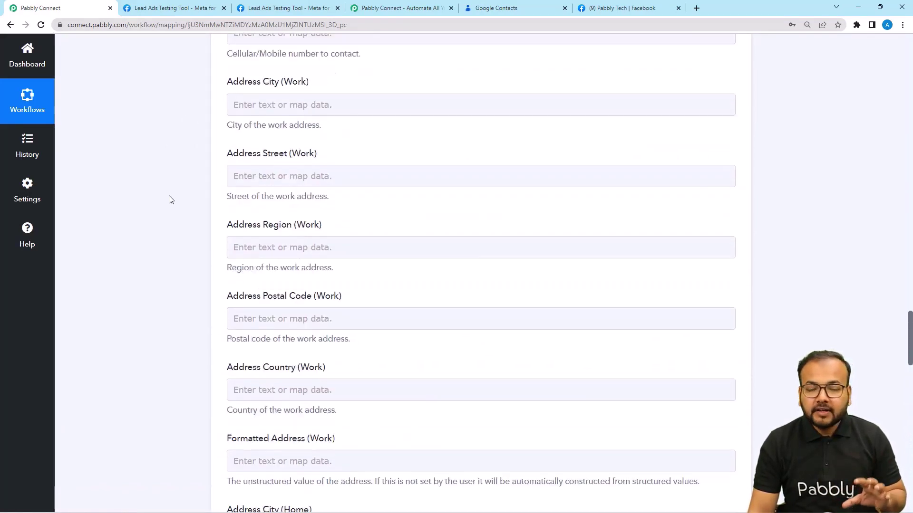
scroll(171, 200, up, 15)
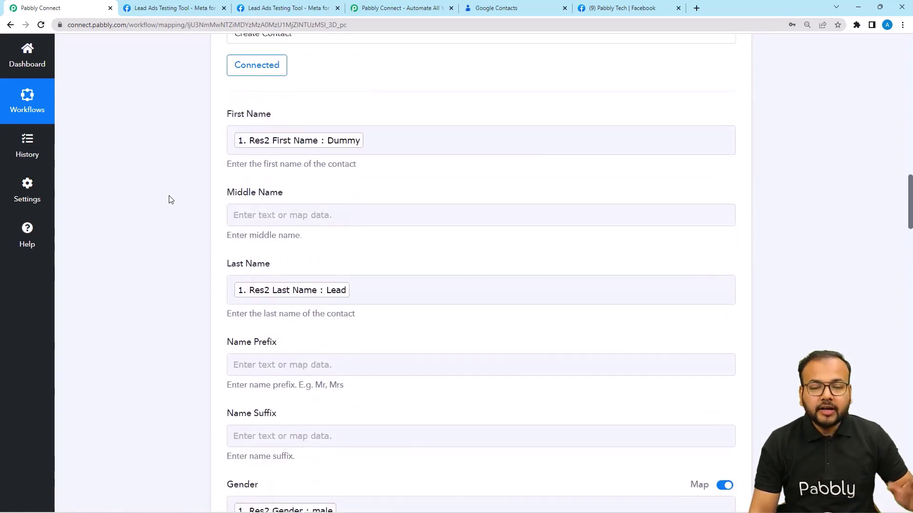
scroll(171, 200, up, 15)
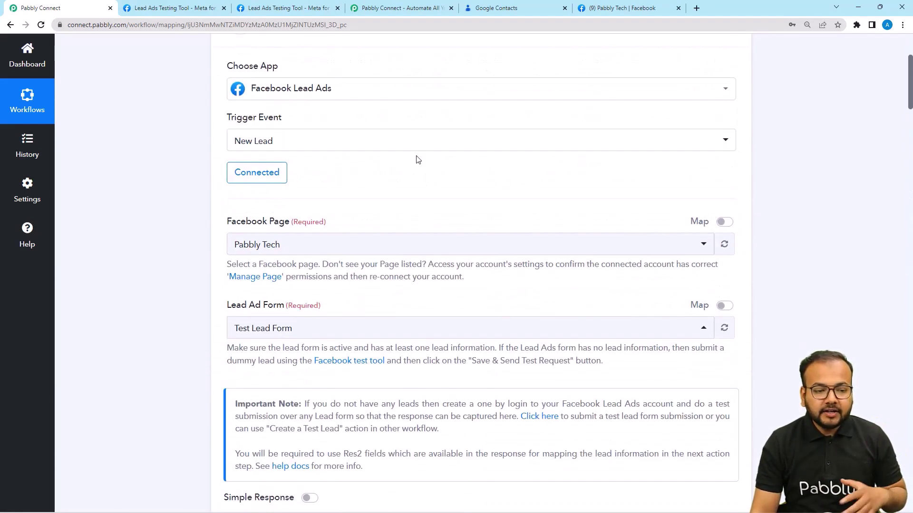
click(731, 203)
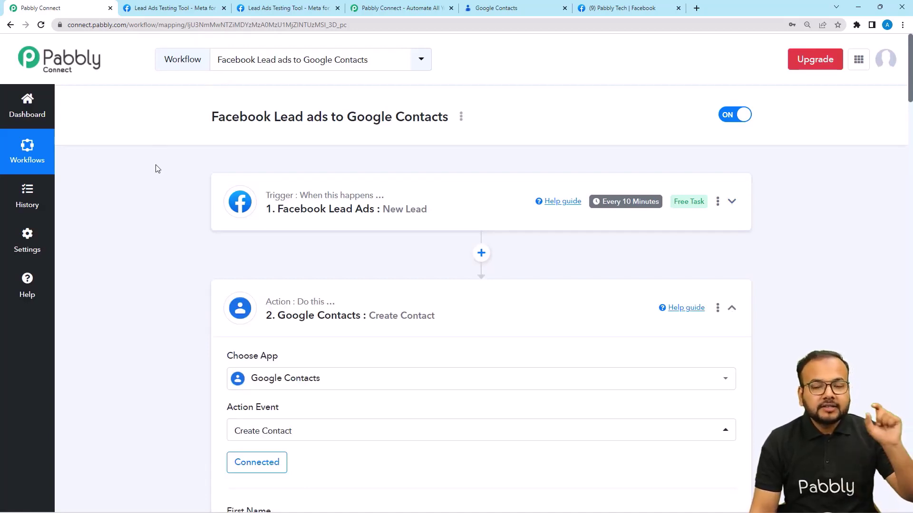
click(504, 8)
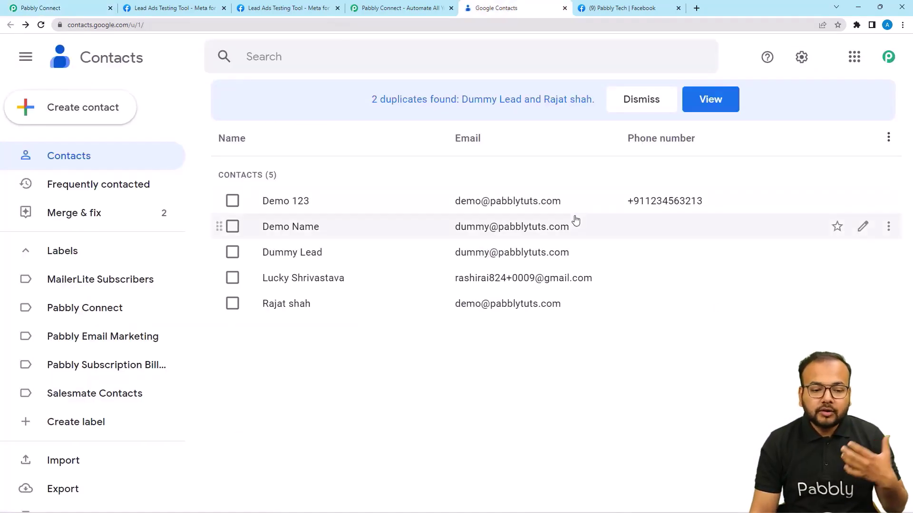
click(60, 4)
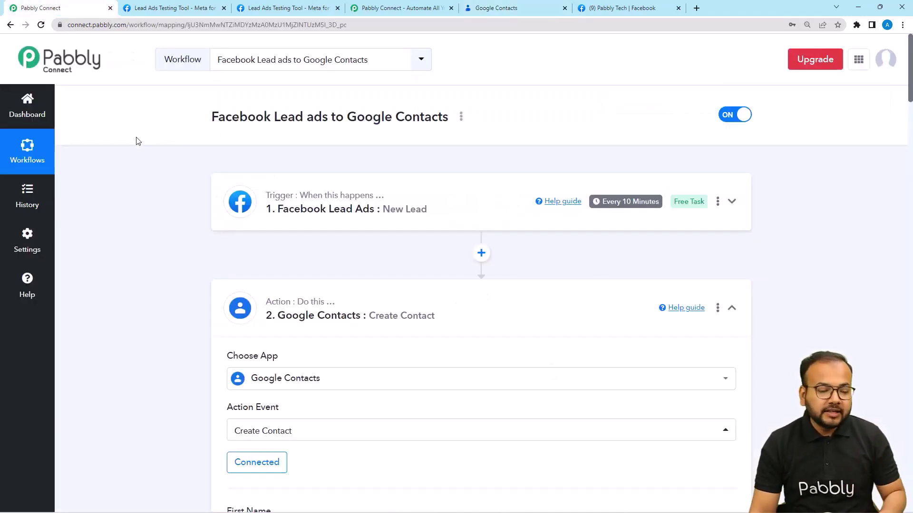
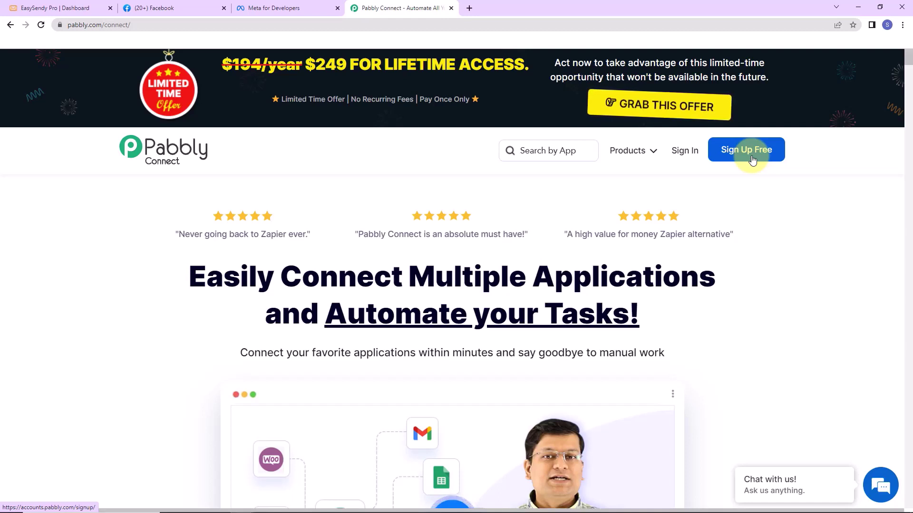
Sign in, open Pabbly Connect and create the workflow 'Add EasySendy Subscribers from New Facebook Lead Ads Leads'.
click(689, 153)
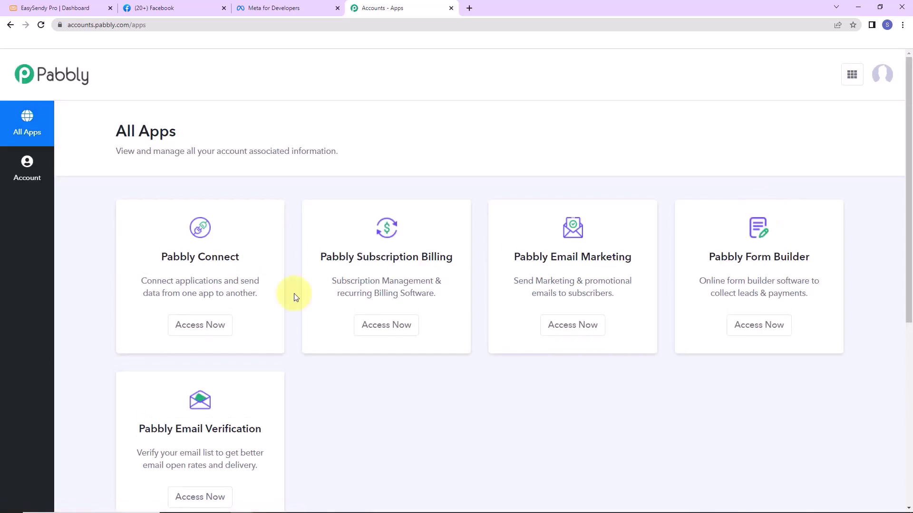
click(204, 324)
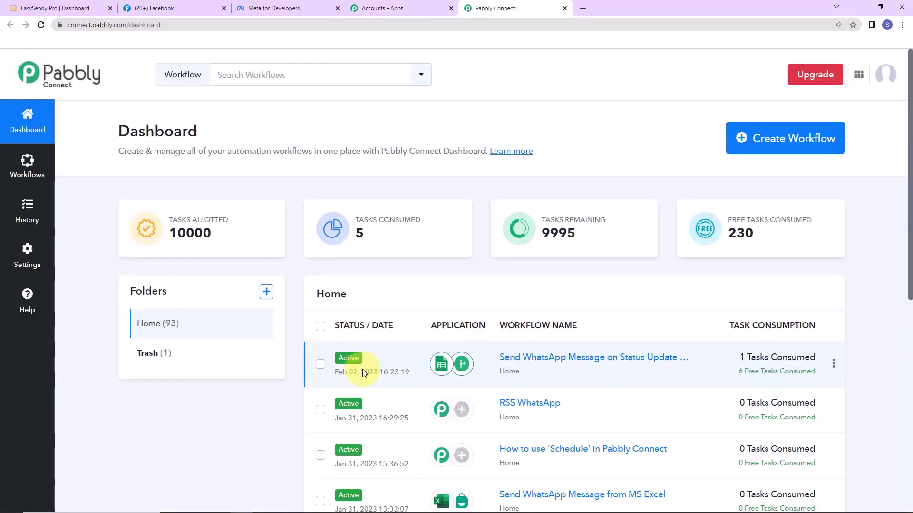
click(793, 150)
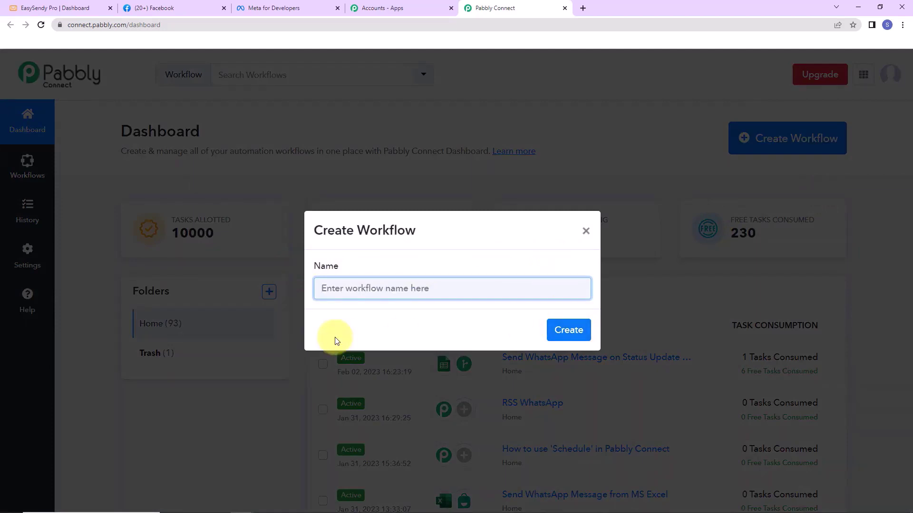
text(Add EasySendy Subscribers from New Facebook Lead Ads Leads)
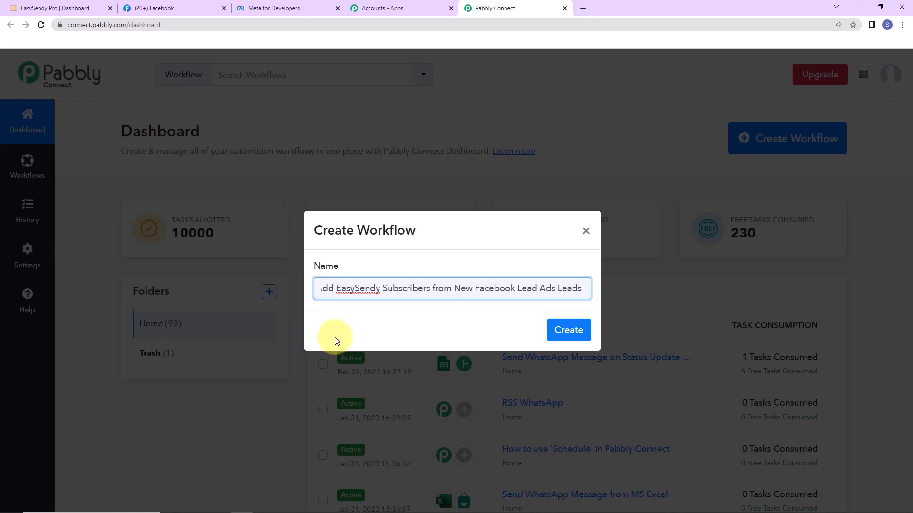
click(566, 331)
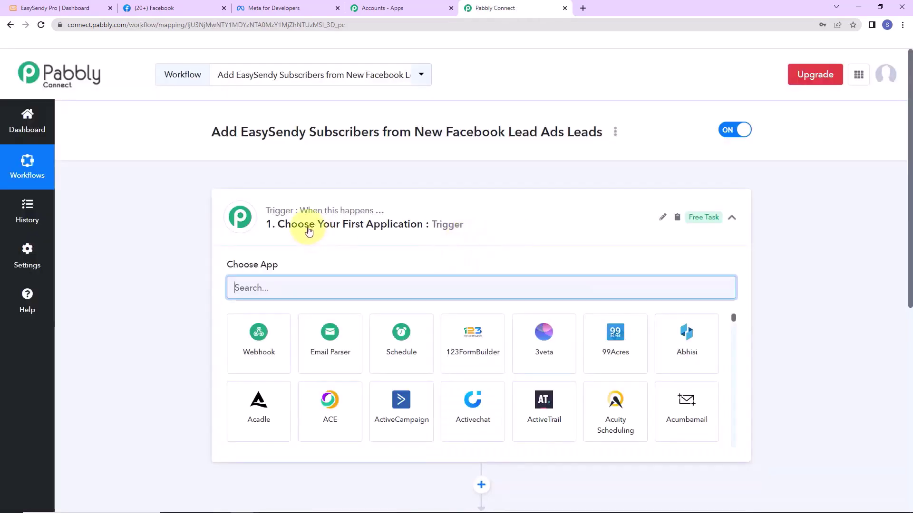
Set the trigger to Facebook Lead Ads with the New Lead (Instant) event.
scroll(309, 231, down, 4)
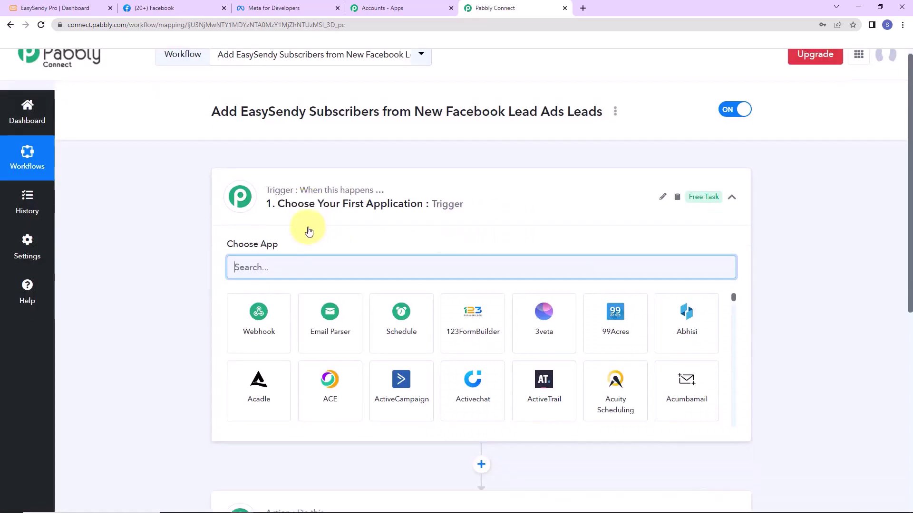
scroll(308, 231, up, 4)
scroll(309, 231, down, 2)
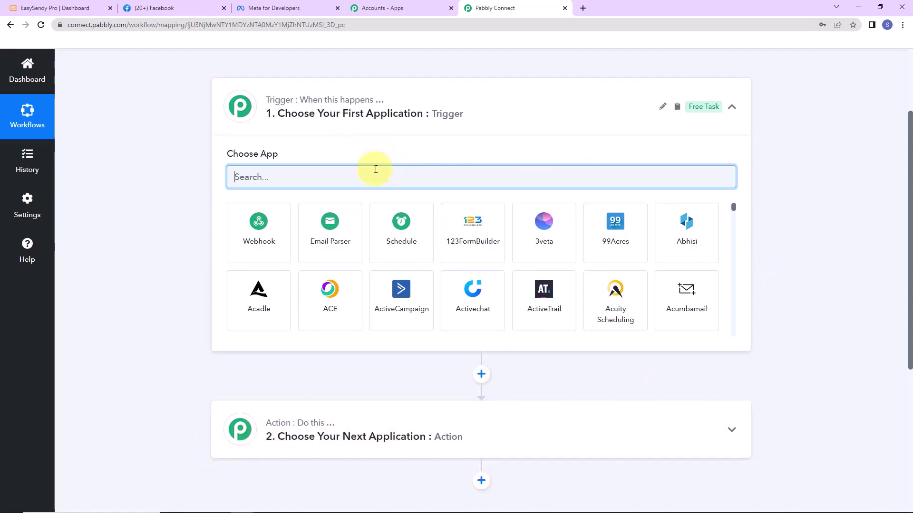
text(h)
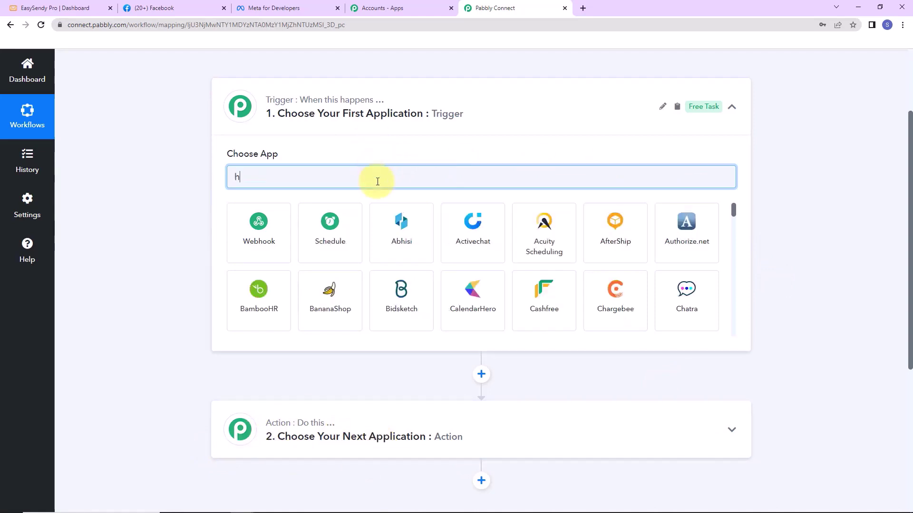
key(BackSpace)
text(face)
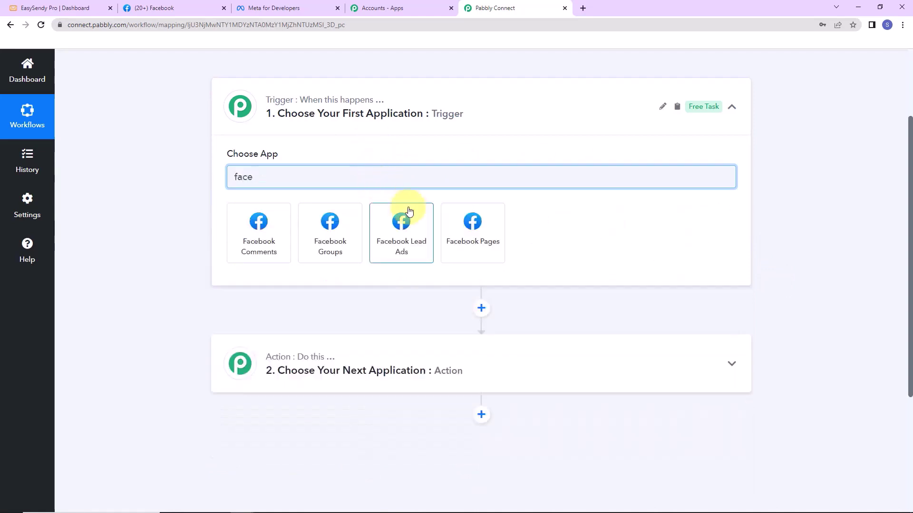
click(408, 211)
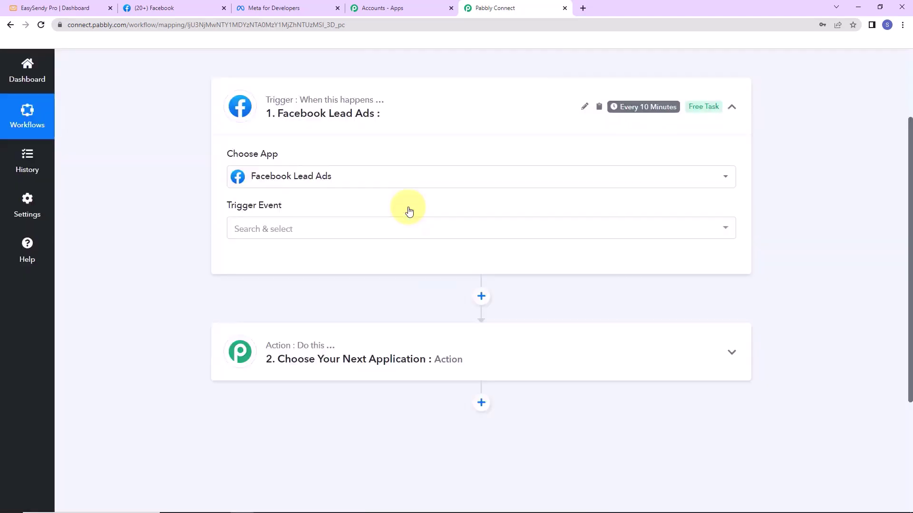
click(269, 233)
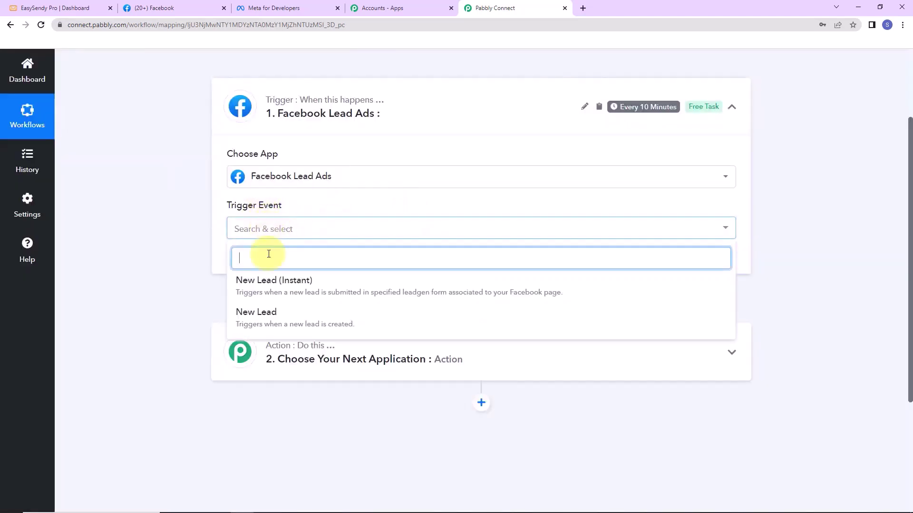
click(271, 282)
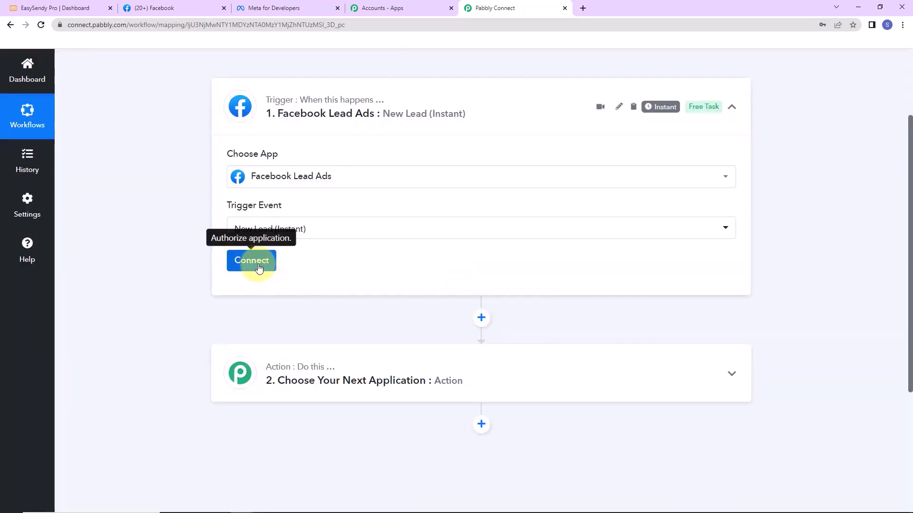
Add and authorize a new Facebook Lead Ads connection, then go to Facebook.
click(256, 262)
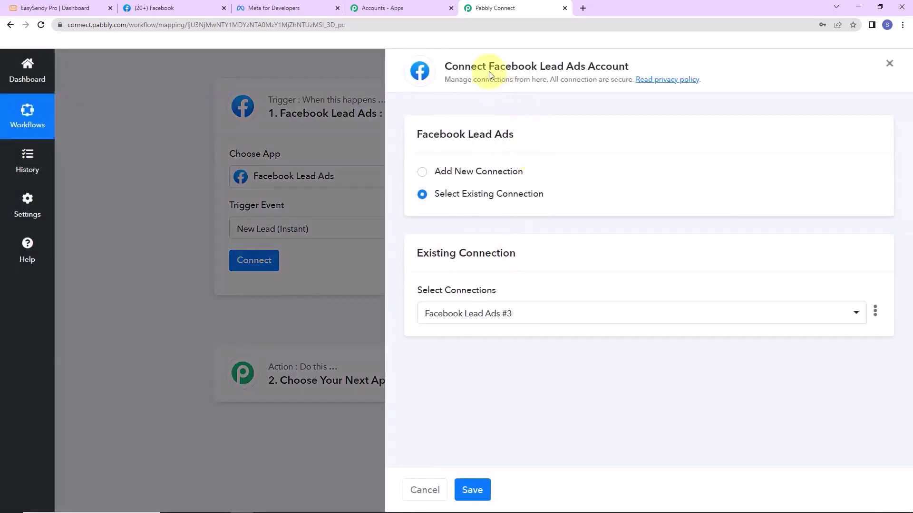
drag(489, 66, 632, 67)
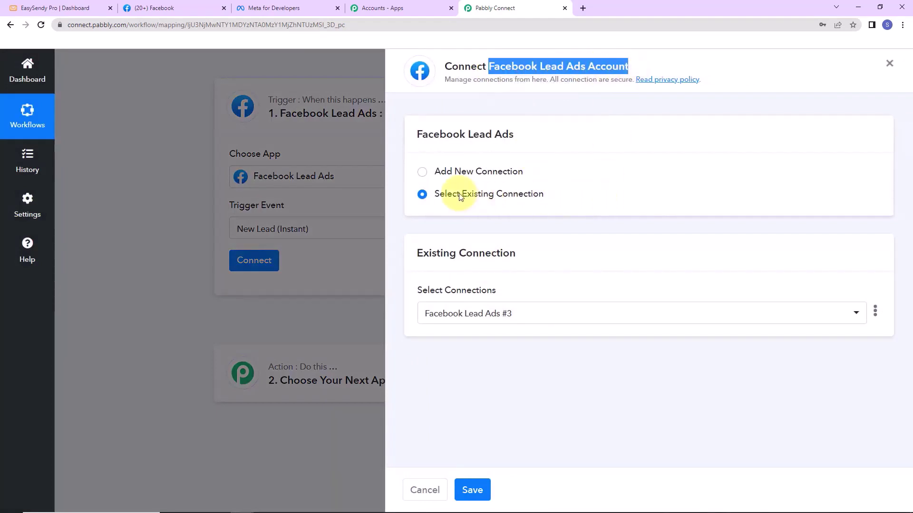
click(420, 172)
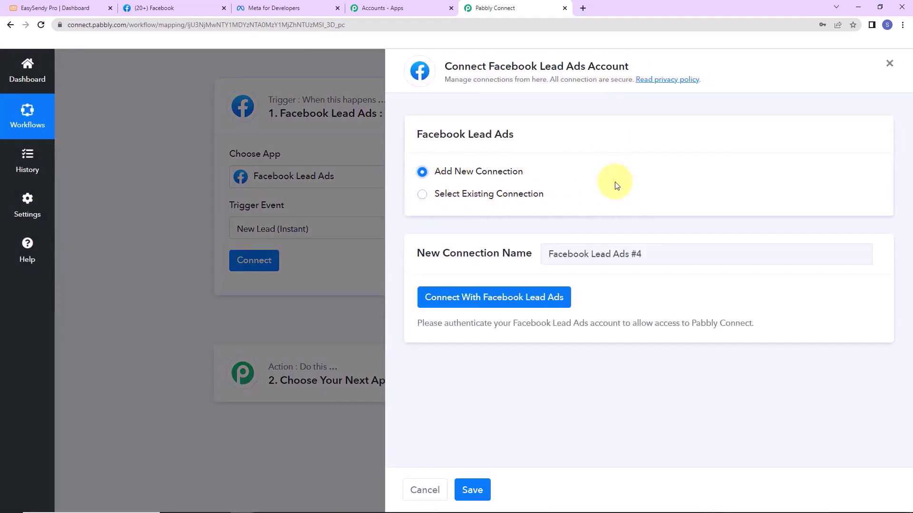
click(490, 298)
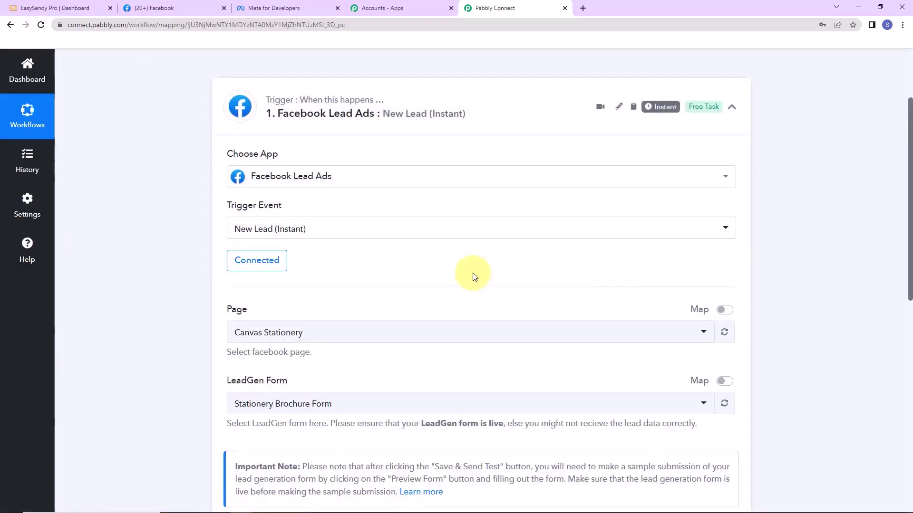
scroll(472, 273, down, 2)
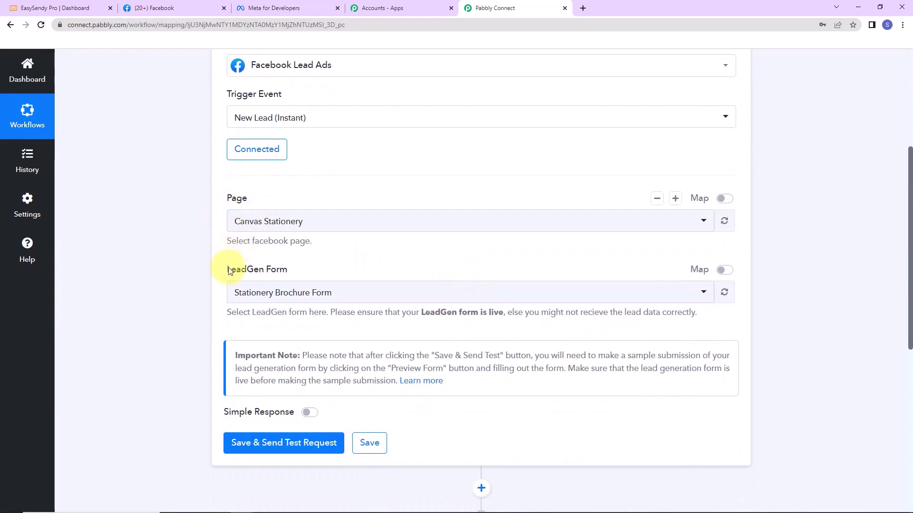
click(190, 9)
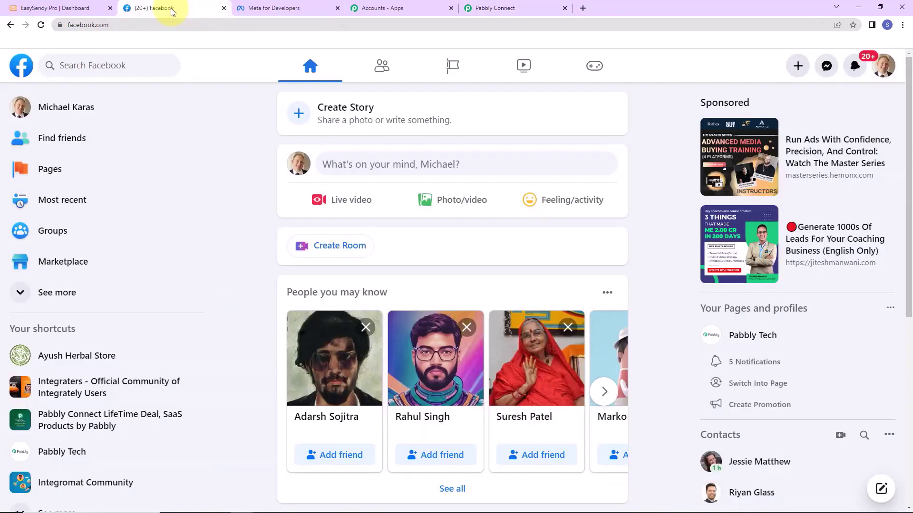
Check the list of Facebook Pages you manage, then return to the Pabbly Connect workflow.
click(452, 69)
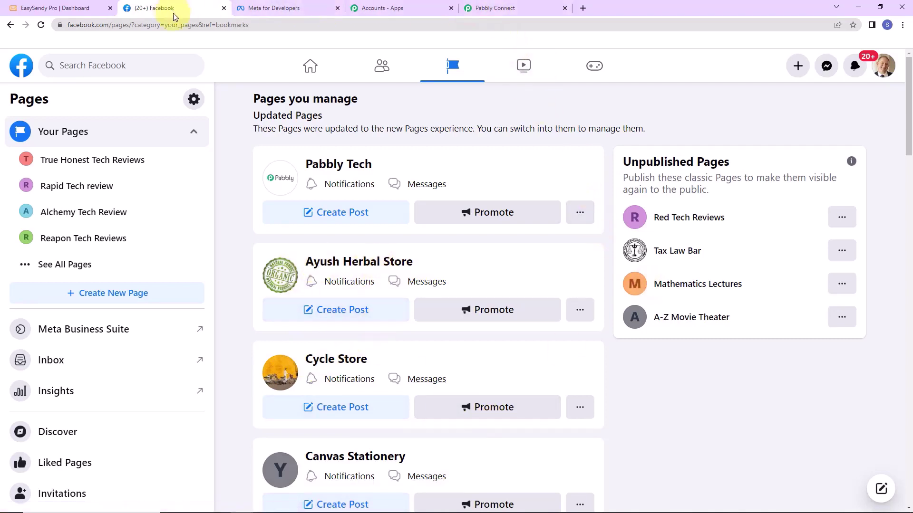
click(530, 8)
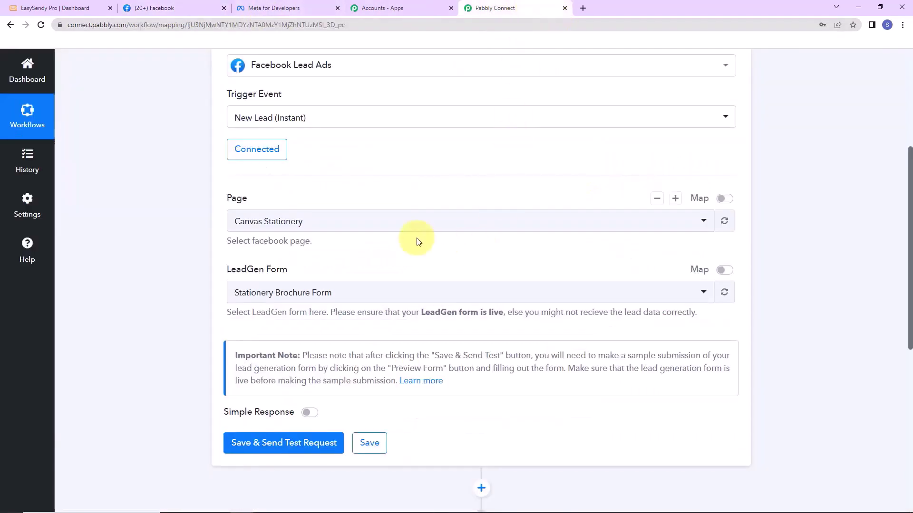
Select Ayush Herbal Store as the trigger page, then save and send a test request.
click(354, 222)
text(ayush)
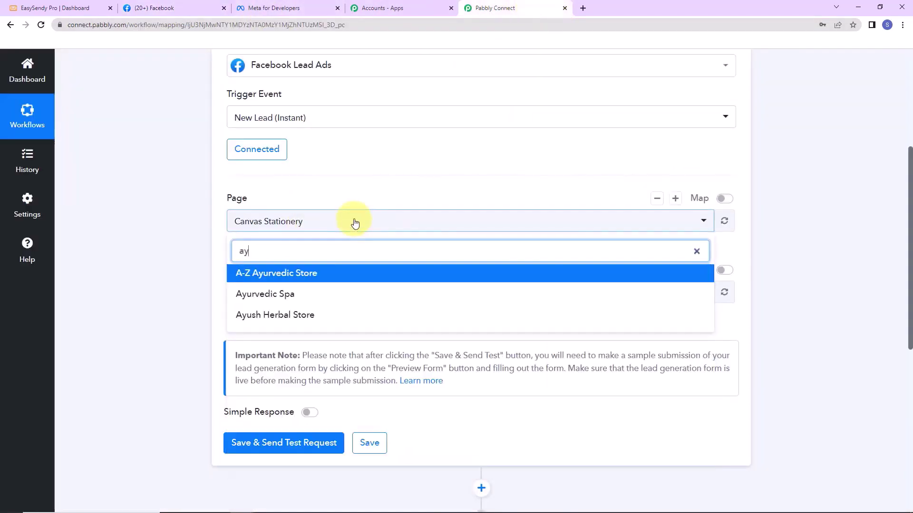
click(305, 274)
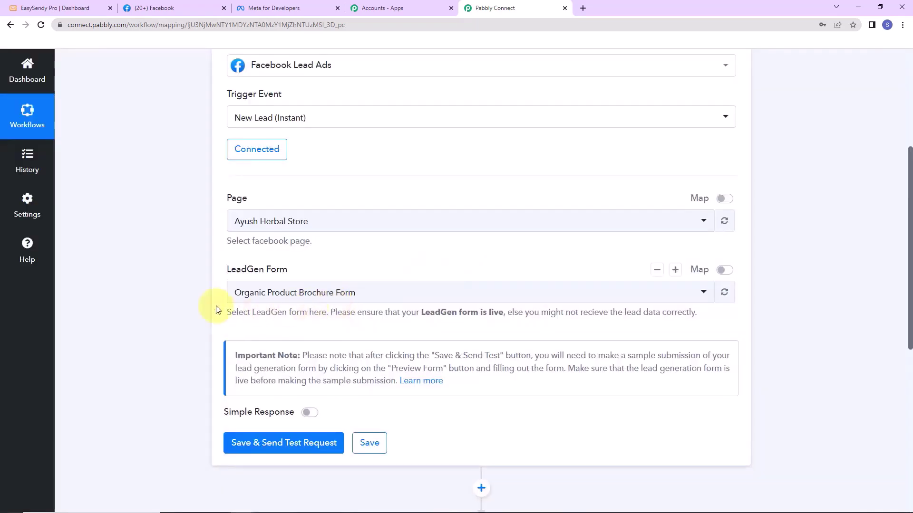
scroll(357, 306, down, 2)
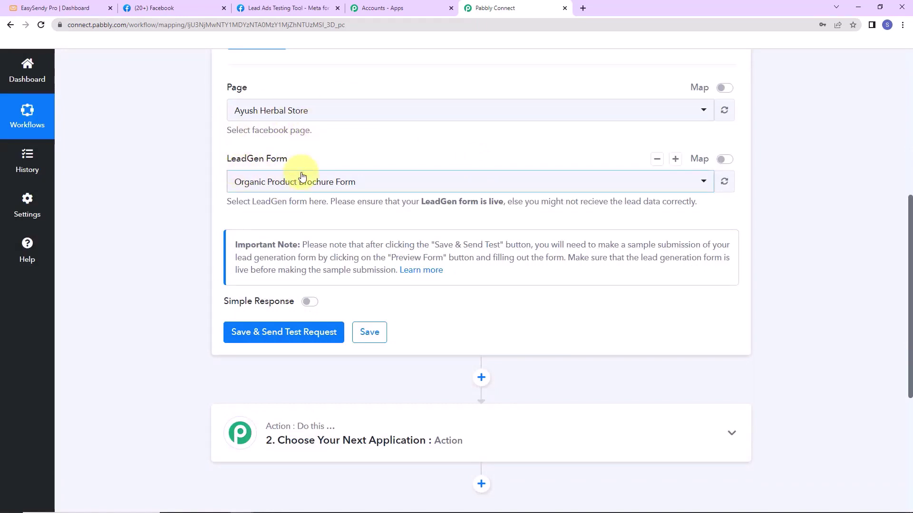
click(304, 339)
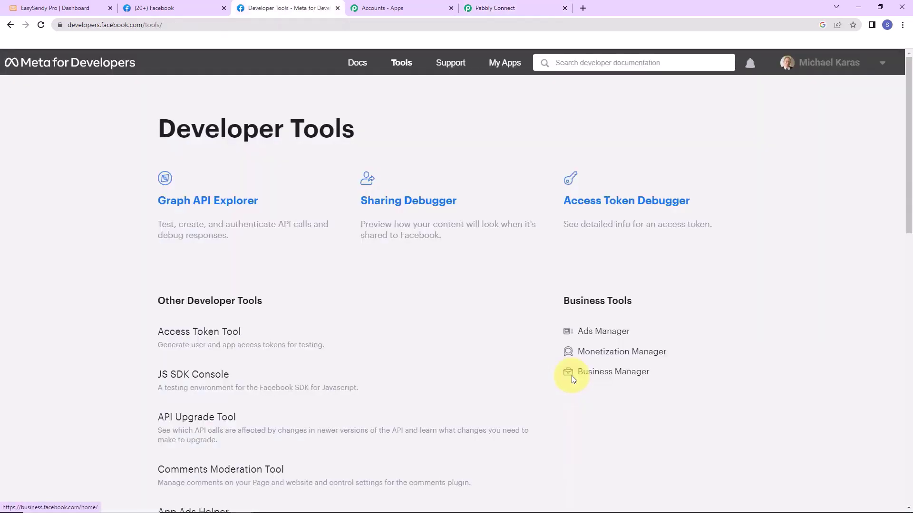
In the Lead Ads Testing Tool, select Ayush Herbal Store as the test page.
scroll(434, 392, down, 5)
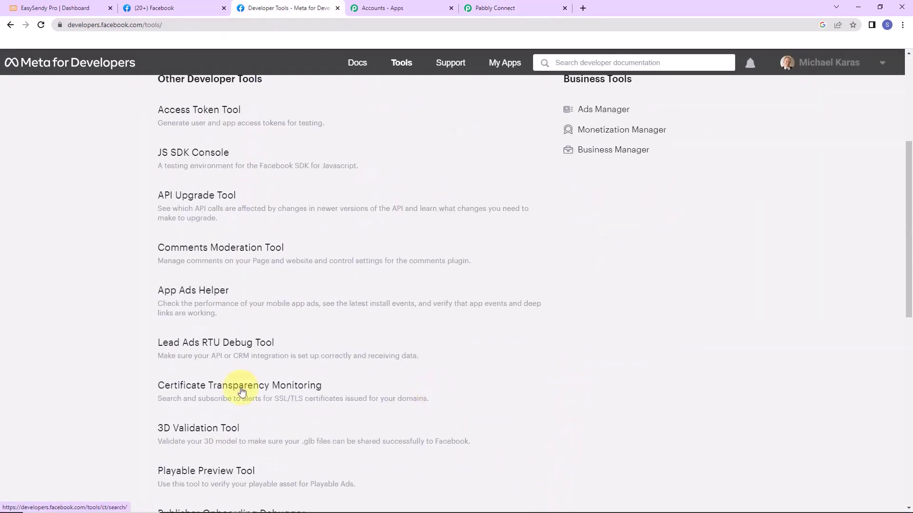
click(207, 346)
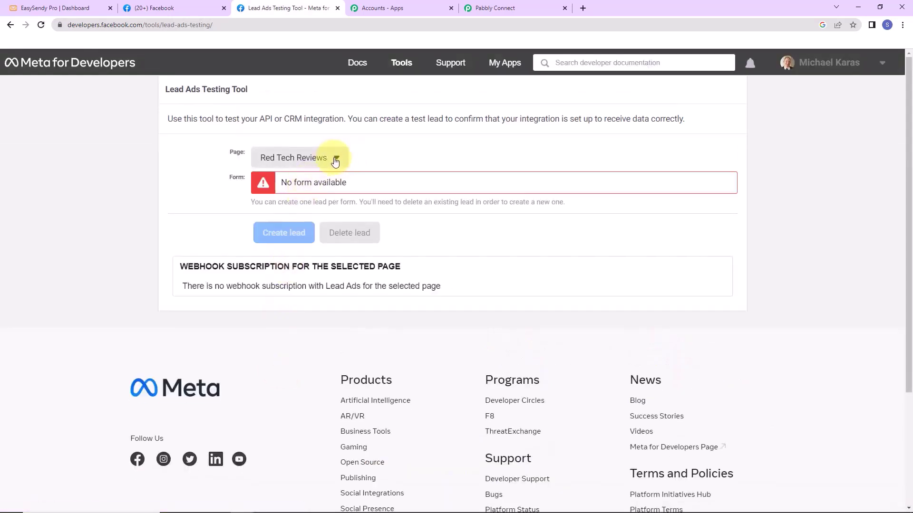
click(336, 159)
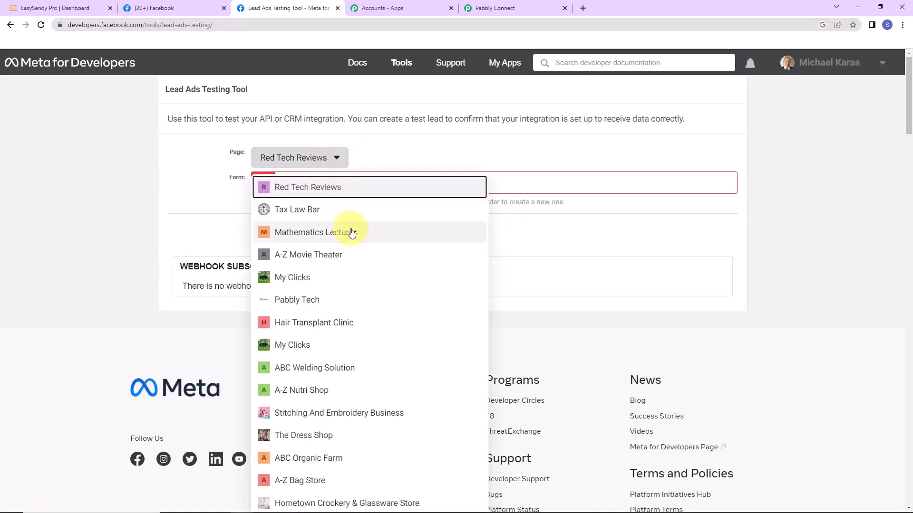
key(ctrl+f)
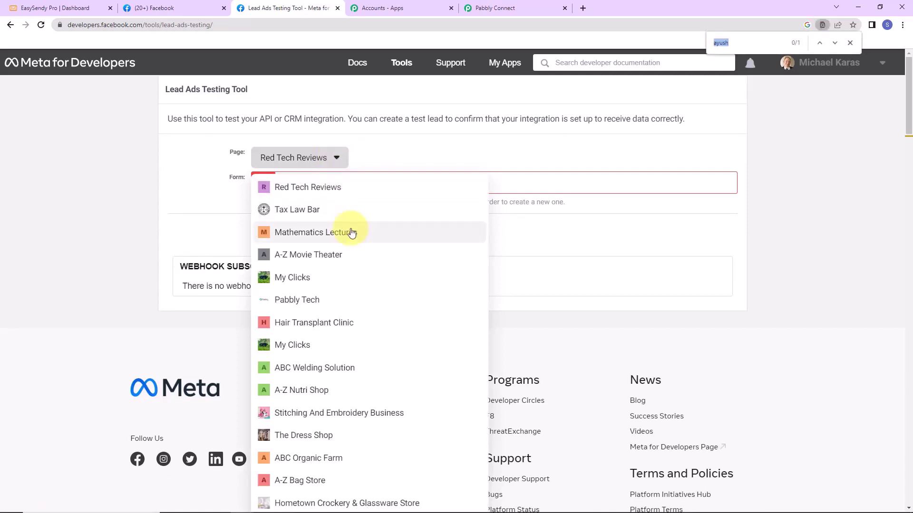
text(Ayush)
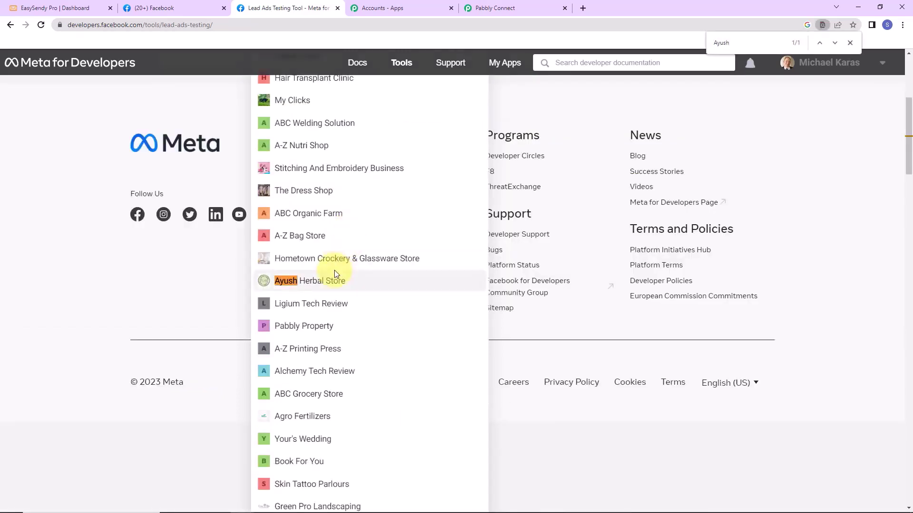
click(334, 282)
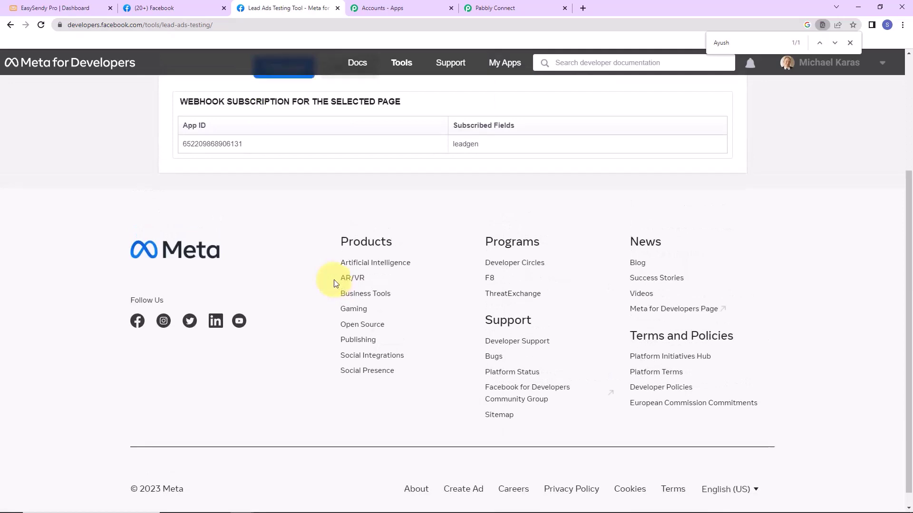
Preview and submit the Organic Product Brochure Form test lead, then return to Pabbly Connect.
scroll(335, 283, up, 4)
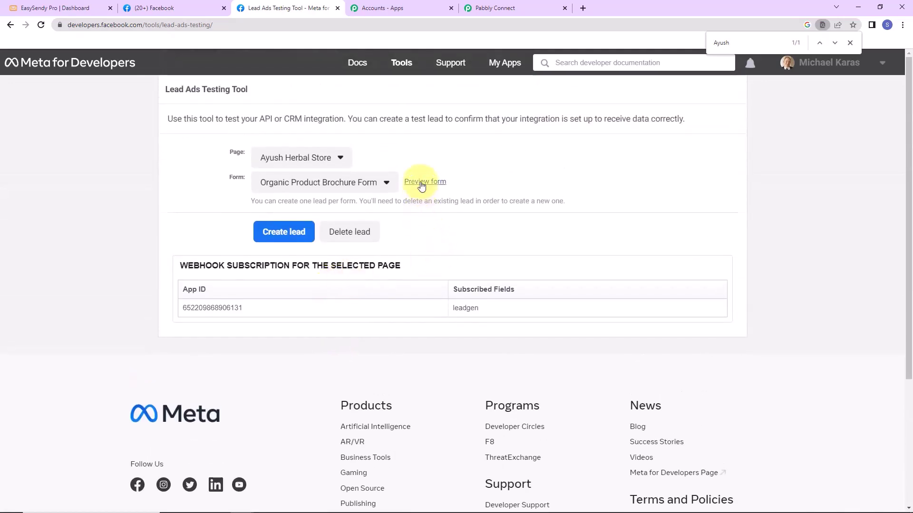
click(422, 185)
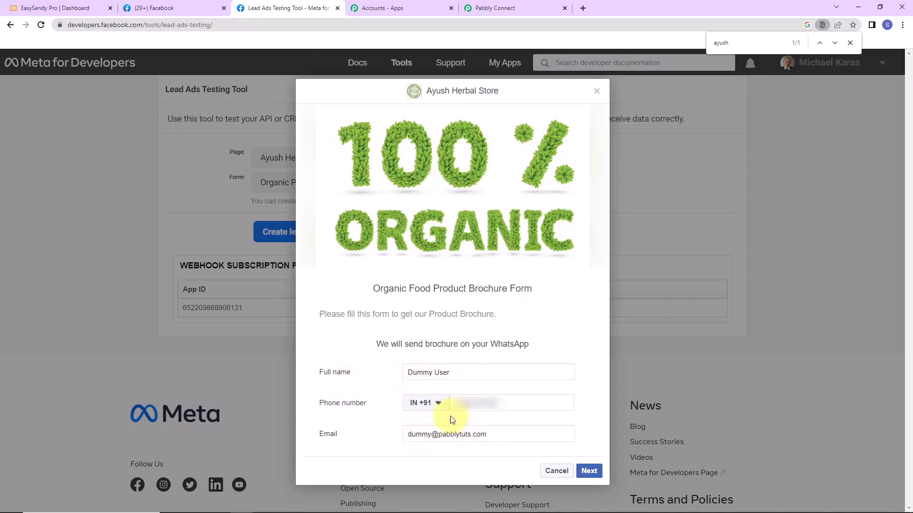
click(588, 470)
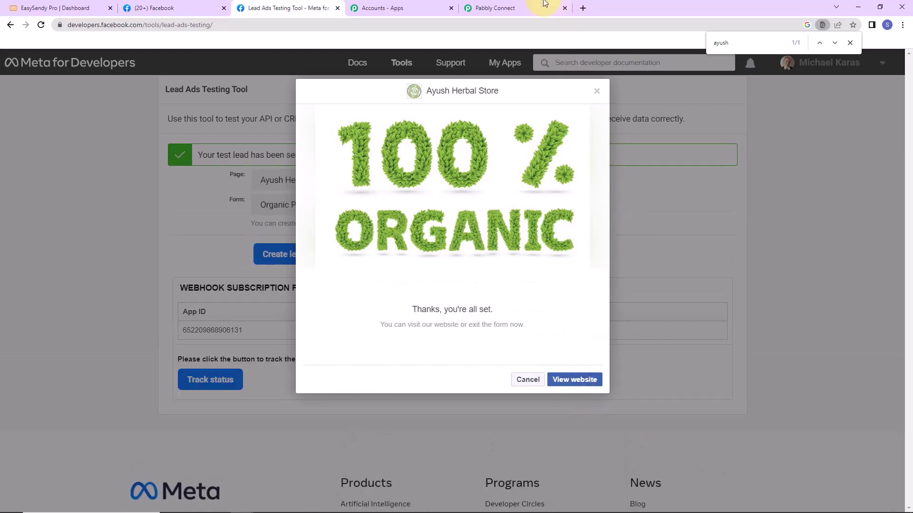
click(506, 7)
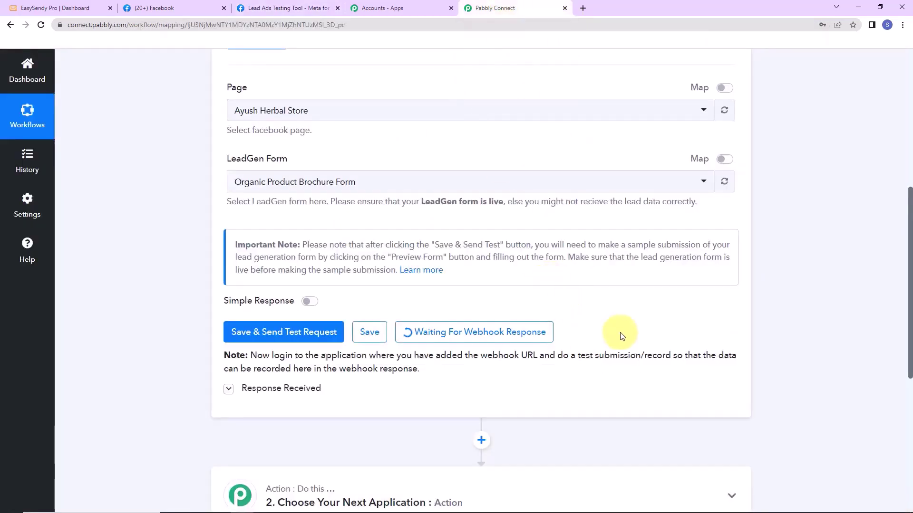
Review the test lead's captured response fields and expand step '2. Choose Your Next Application'.
scroll(805, 293, down, 2)
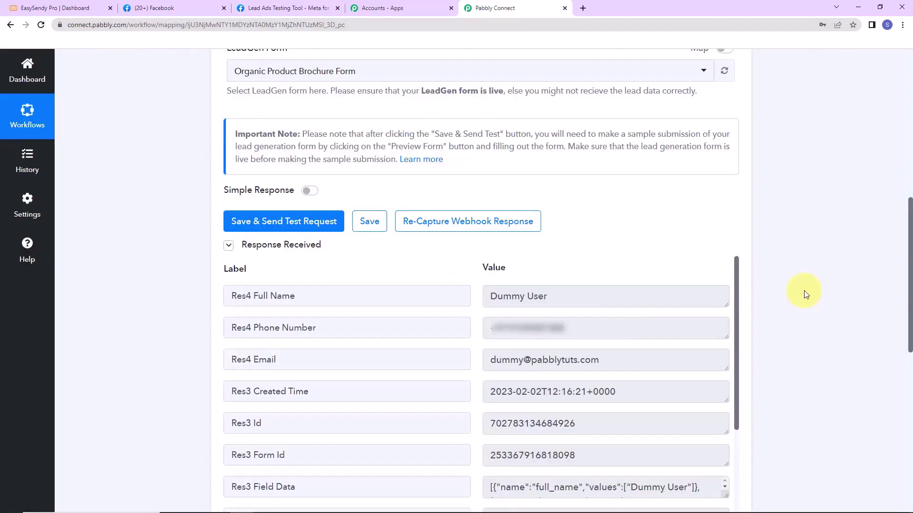
scroll(804, 291, down, 2)
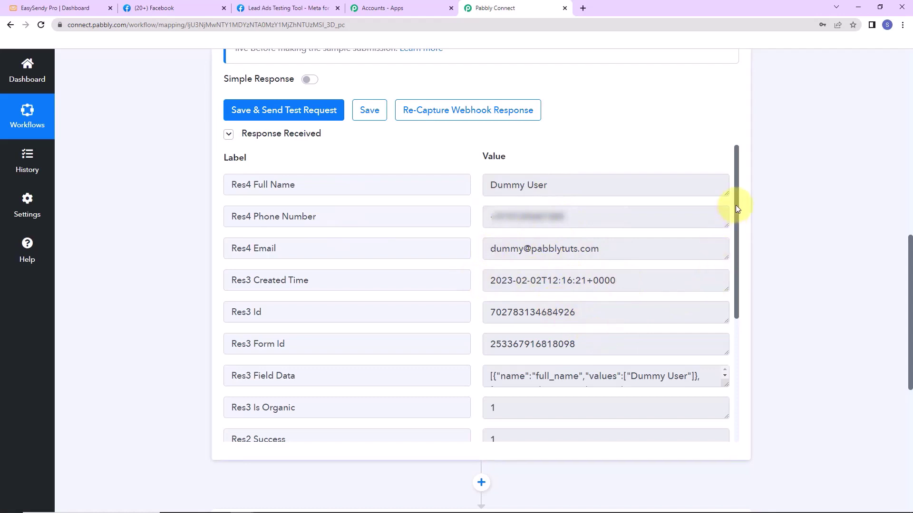
drag(735, 204, 753, 374)
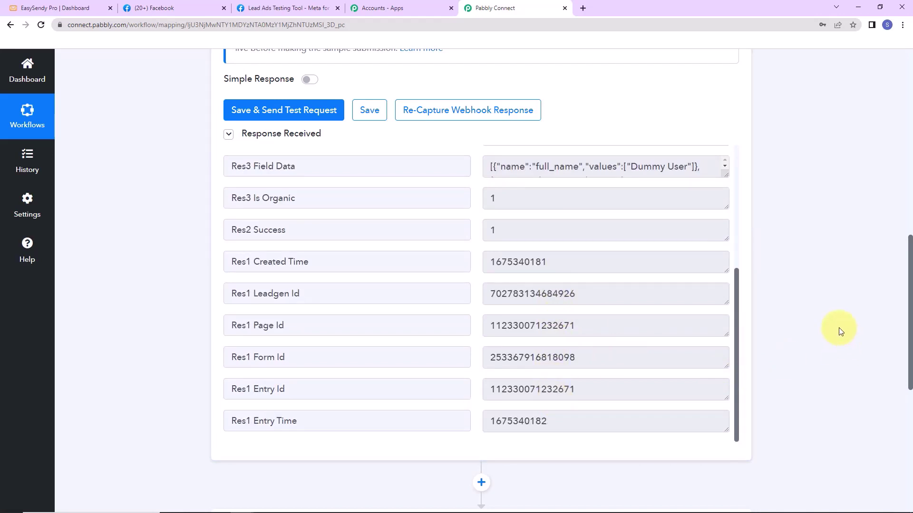
scroll(840, 332, down, 5)
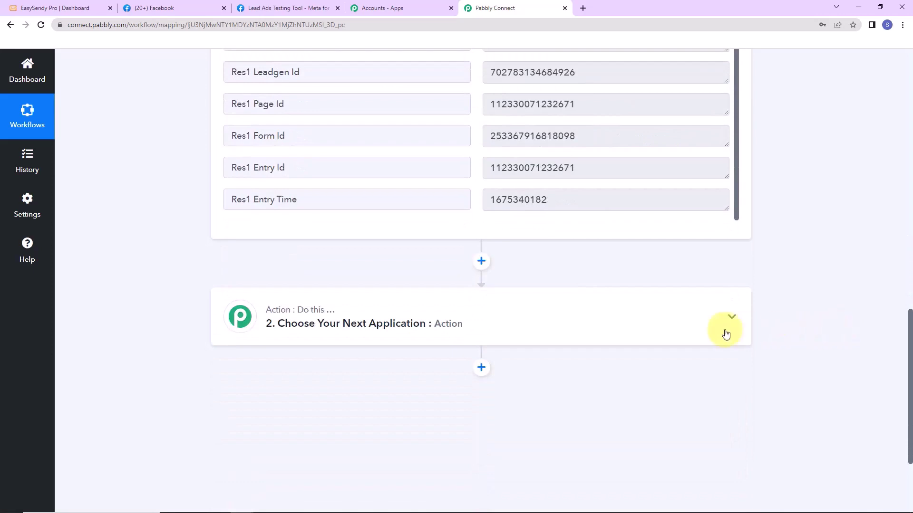
click(610, 333)
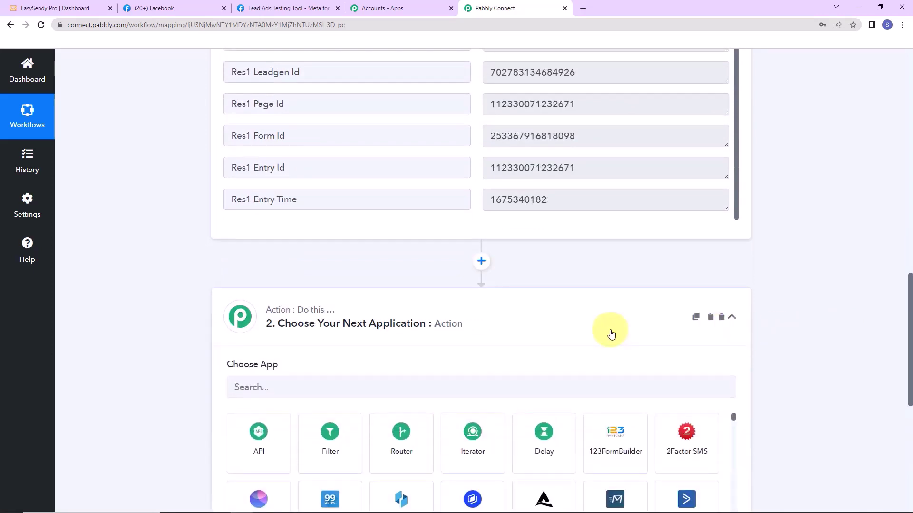
Set the action step to EasySendy with the Add Subscriber event.
click(588, 387)
text(eas)
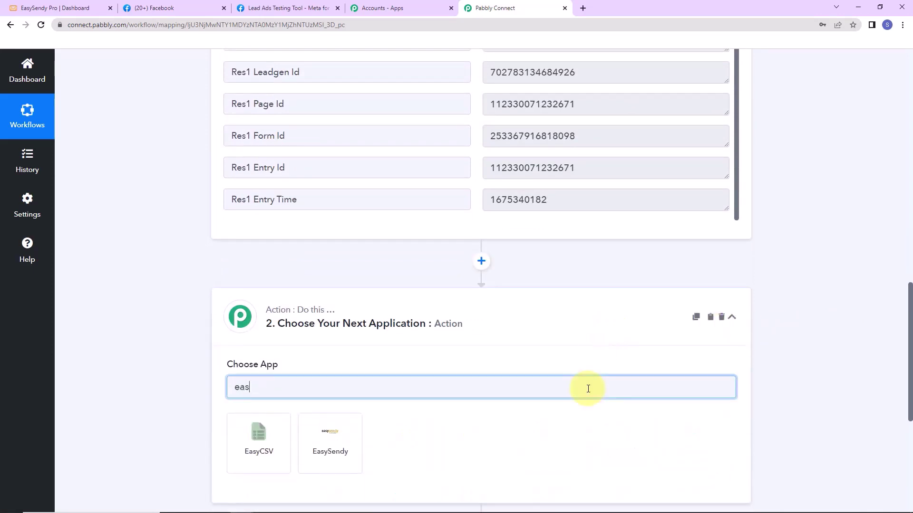
click(350, 437)
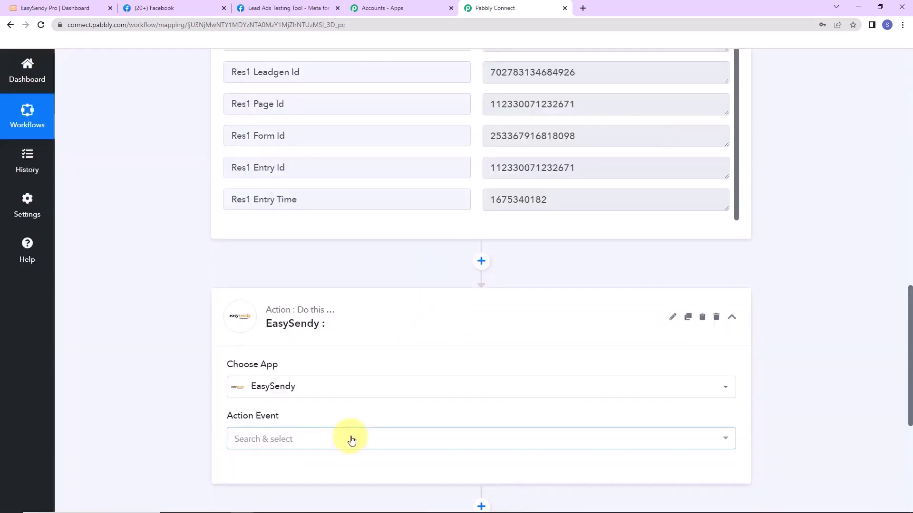
scroll(286, 375, down, 2)
click(294, 332)
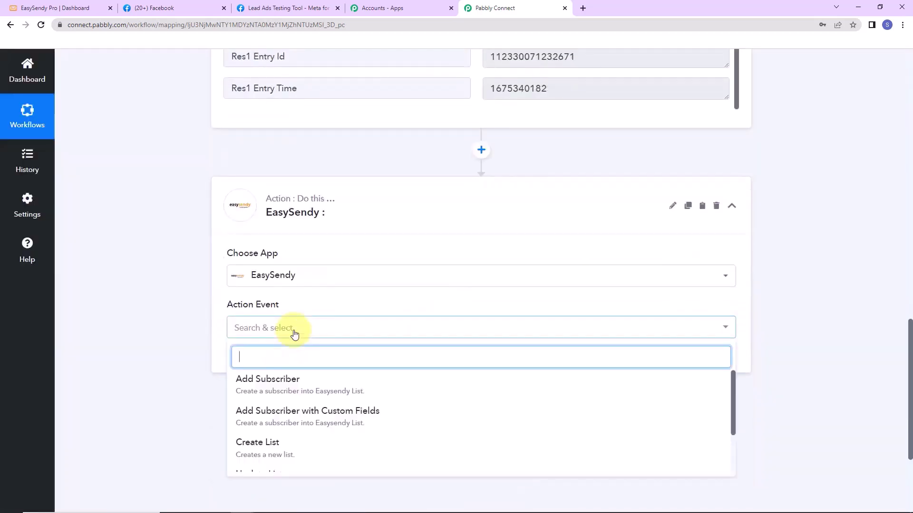
click(291, 379)
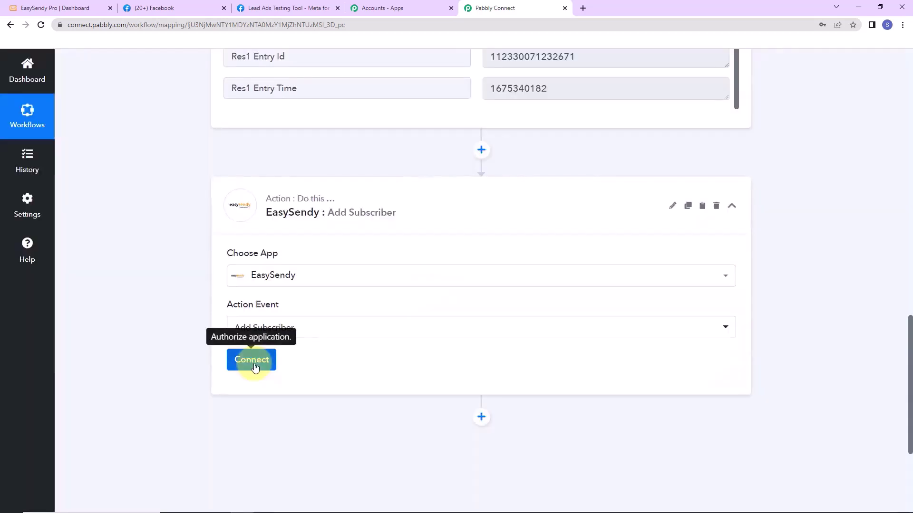
Begin the EasySendy account connection and go to the EasySendy Pro dashboard.
click(254, 364)
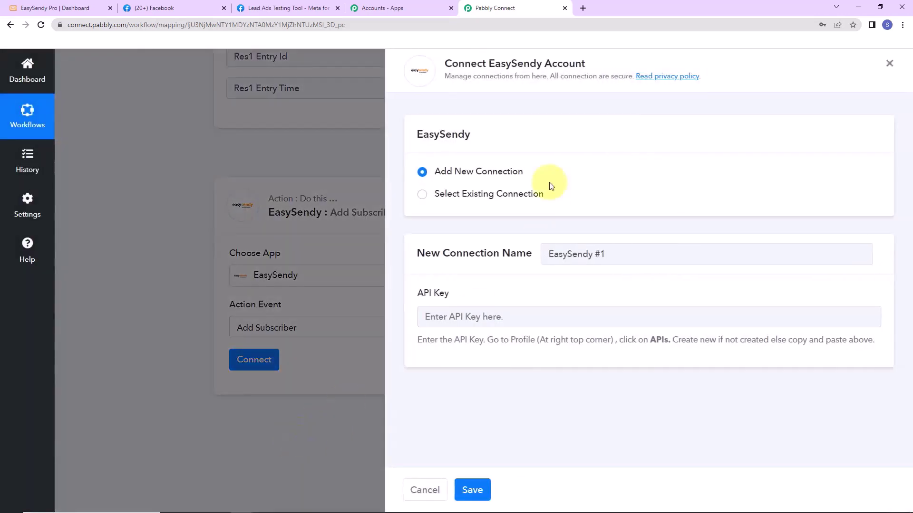
drag(489, 63, 626, 66)
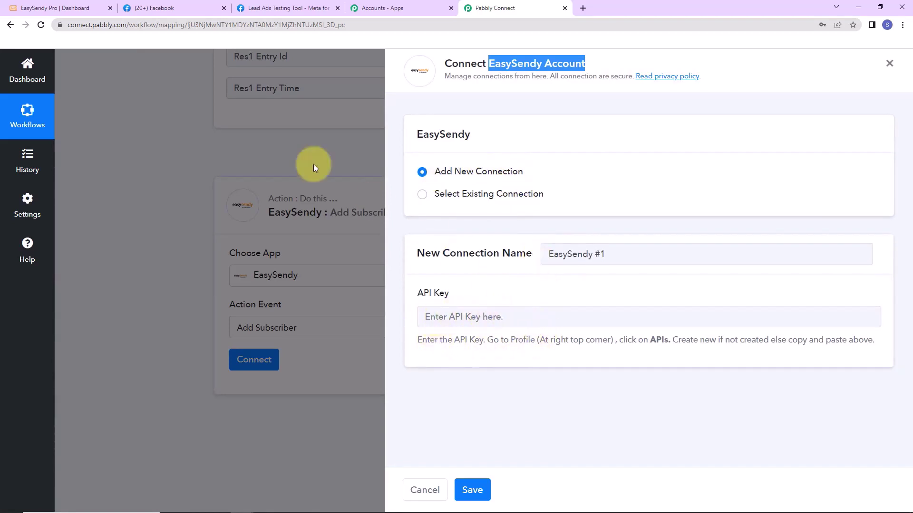
click(72, 8)
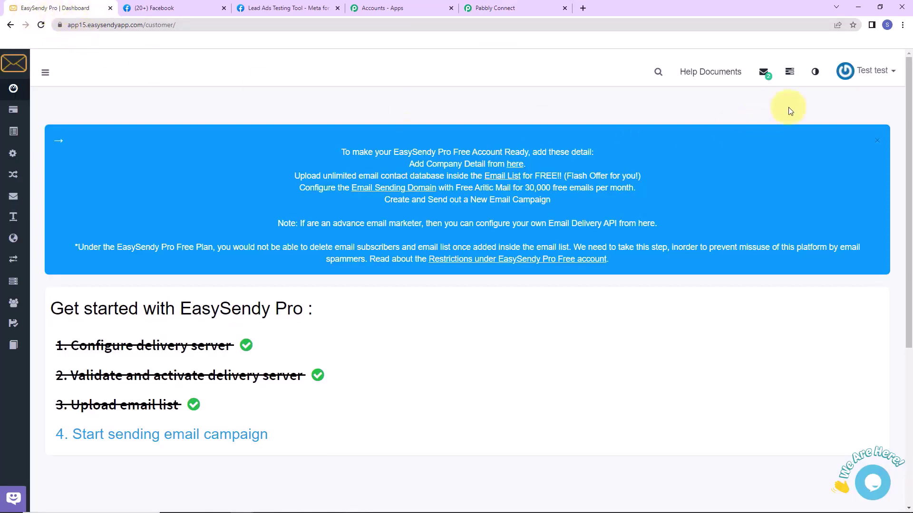
Copy the 'pabbly connect' API key from EasySendy Pro's APIs page, then return to Pabbly Connect.
click(864, 76)
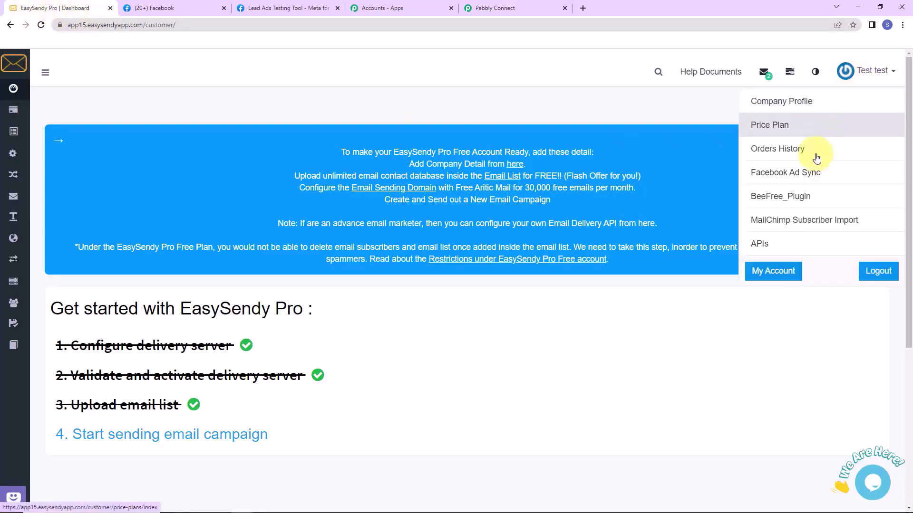
click(787, 247)
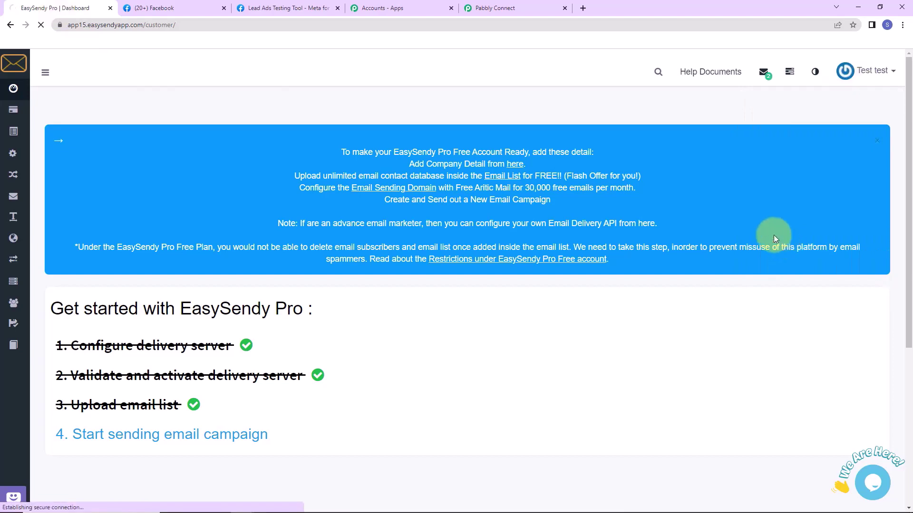
scroll(363, 401, down, 5)
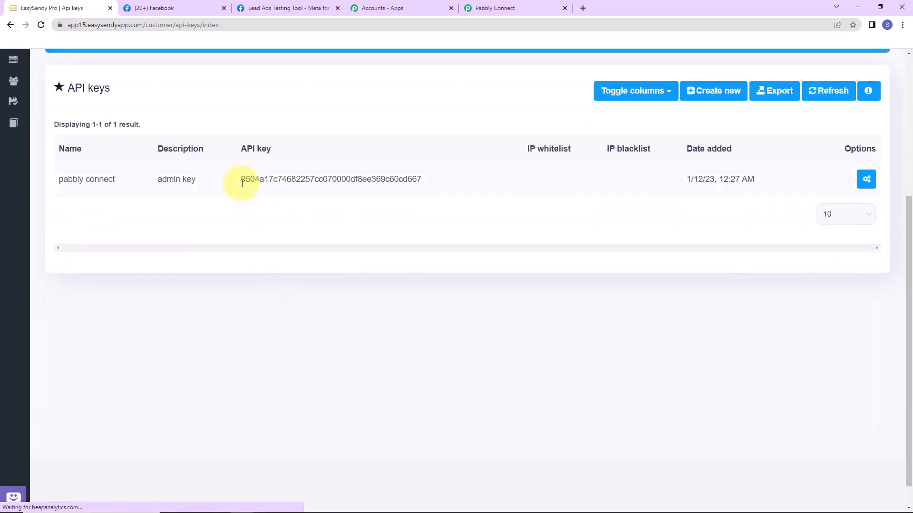
drag(240, 179, 422, 181)
right_click(407, 181)
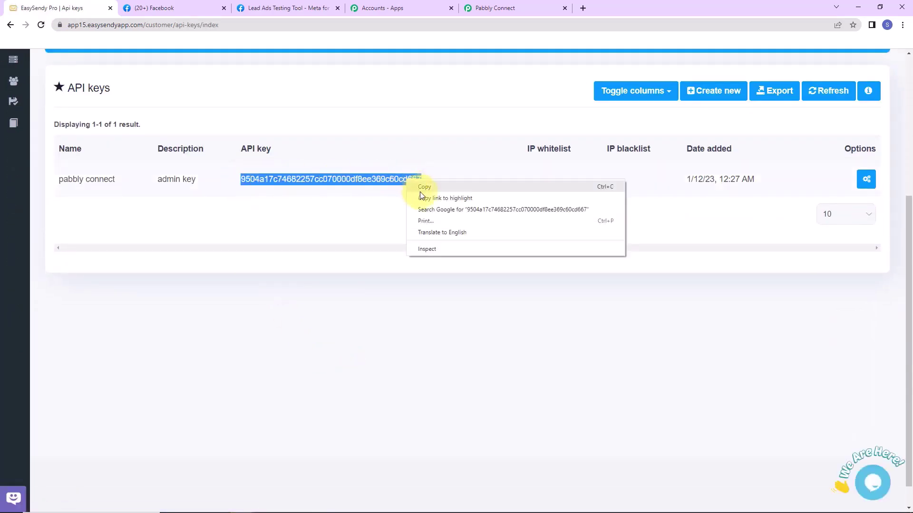
click(420, 190)
click(531, 9)
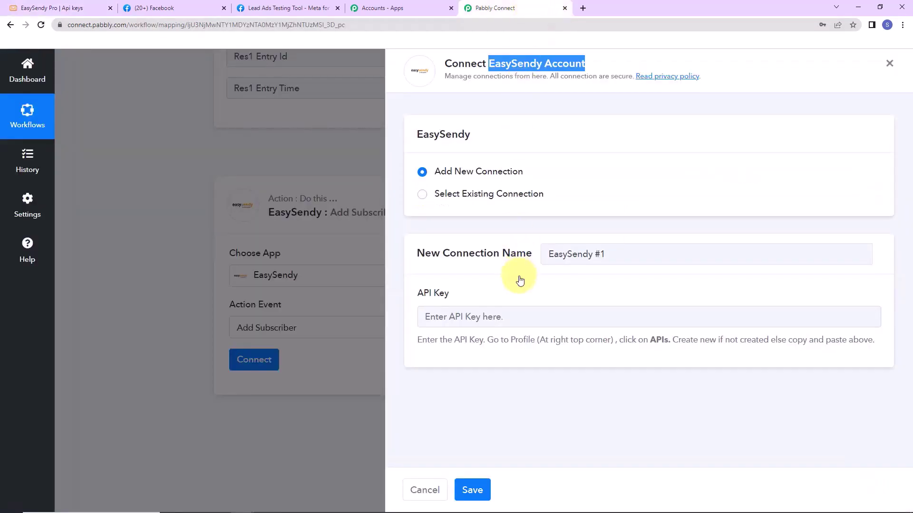
Paste the copied API key and save the new EasySendy connection.
click(519, 312)
key(ctrl+v)
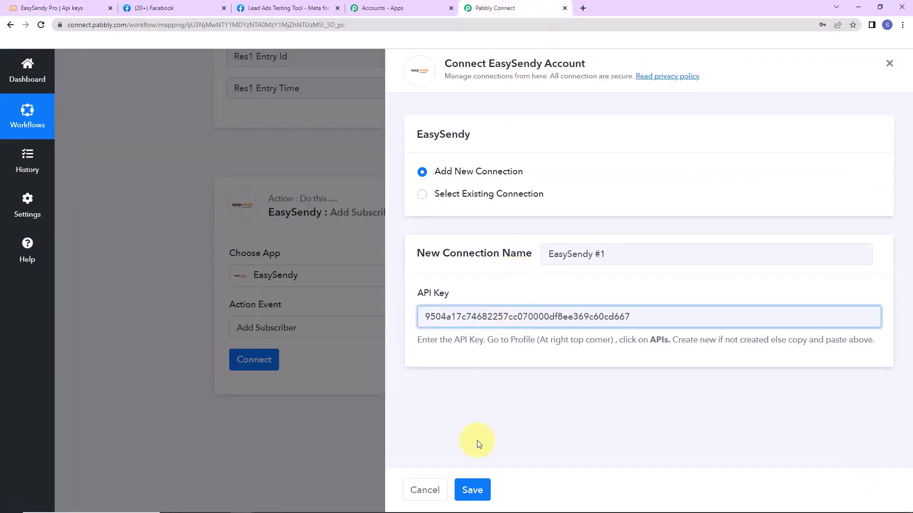
click(477, 489)
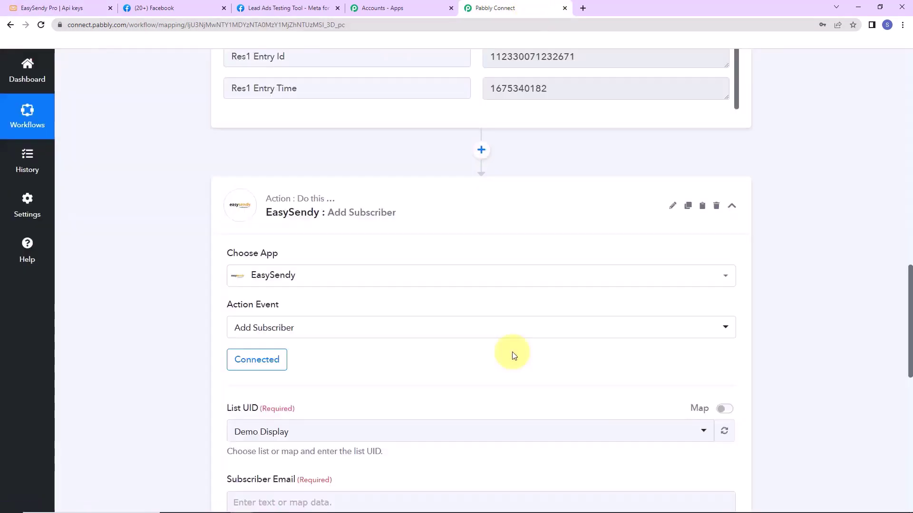
Choose Demo Display as the subscriber list UID, then go to EasySendy Pro.
scroll(466, 320, down, 3)
click(469, 319)
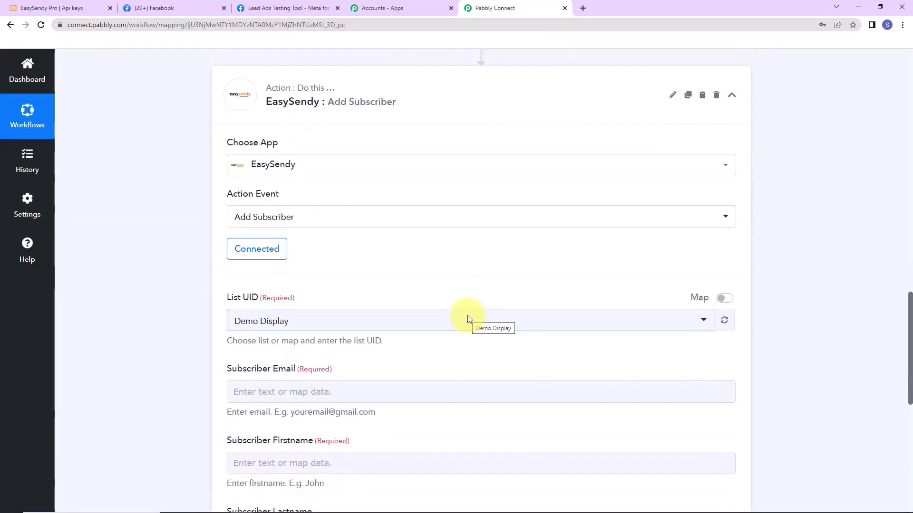
scroll(461, 288, down, 6)
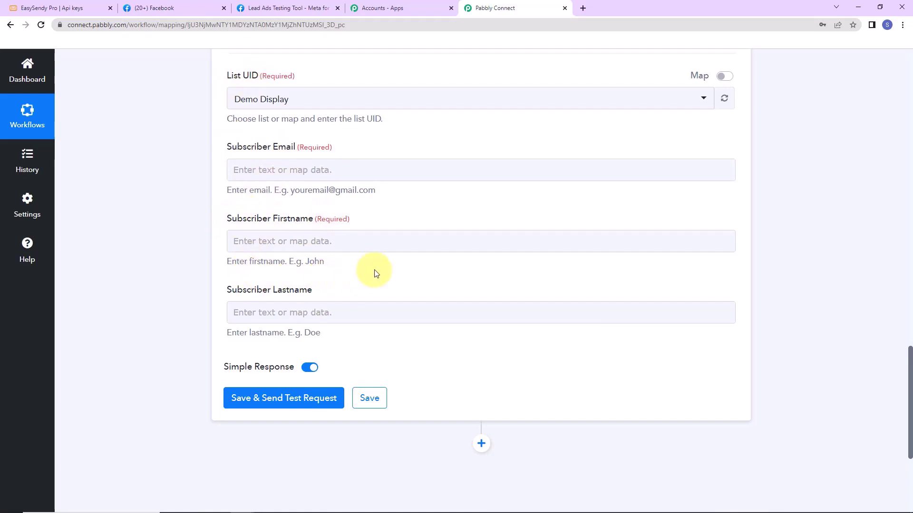
scroll(374, 270, up, 2)
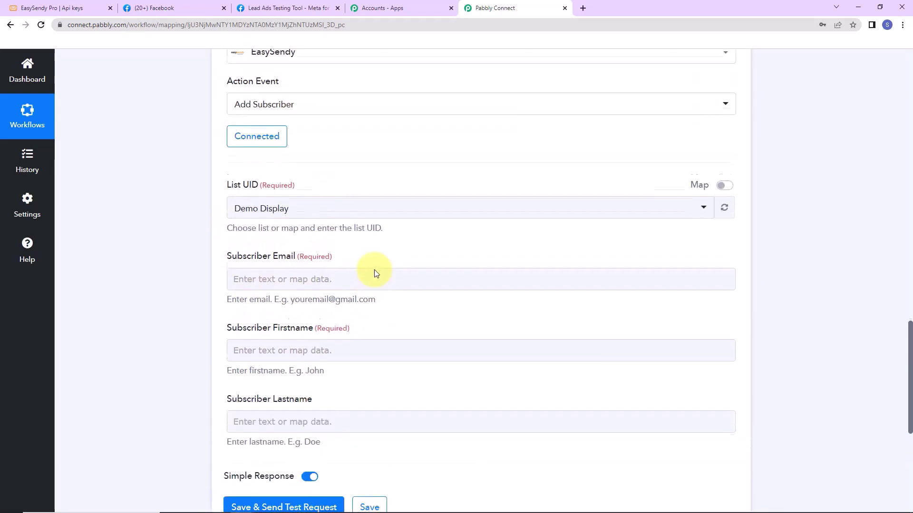
click(57, 8)
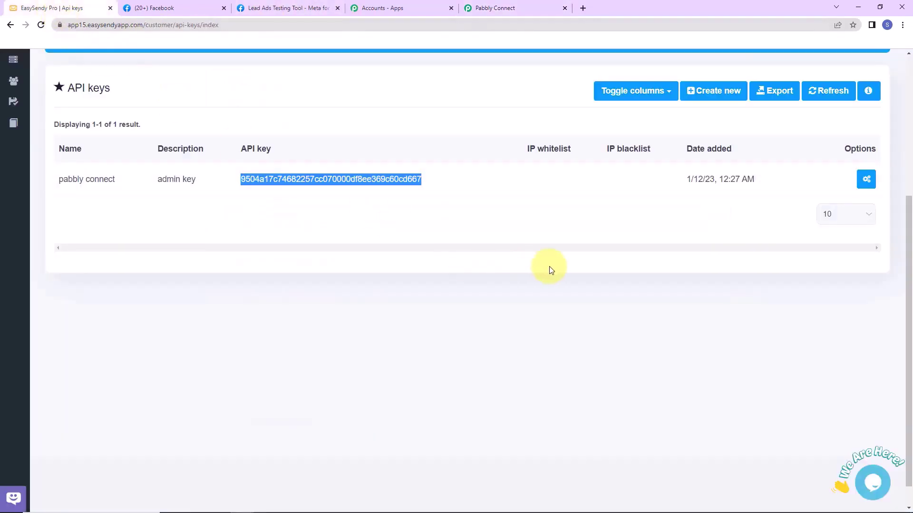
Confirm Demo Display appears on EasySendy's Lists page, then return to the Pabbly Connect workflow.
scroll(550, 266, up, 4)
mouse_move(14, 133)
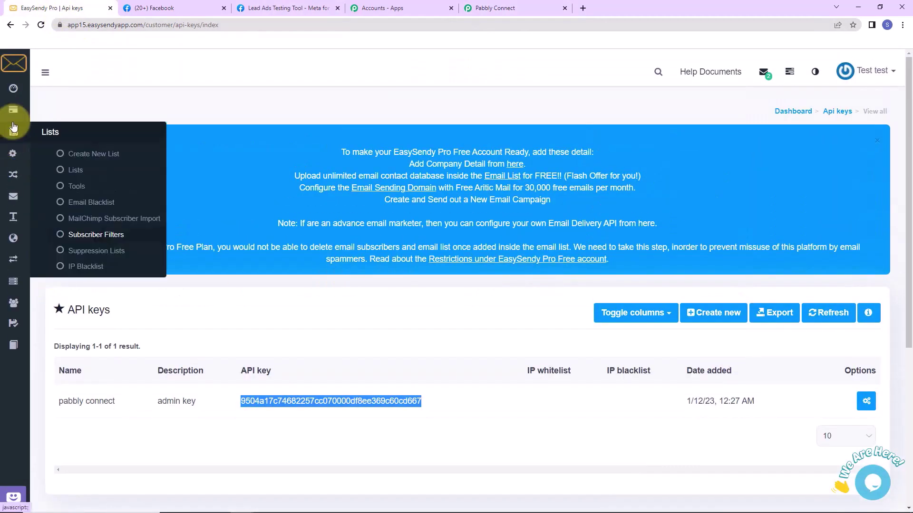
click(45, 134)
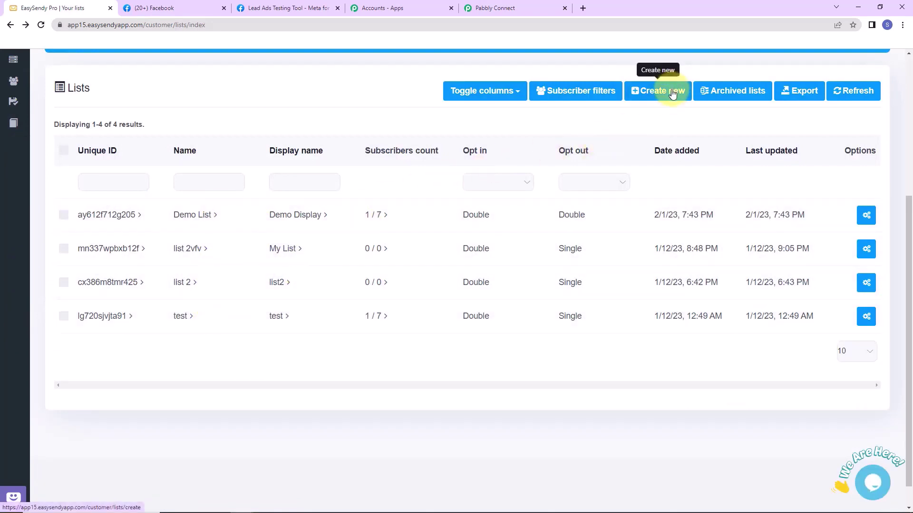
click(496, 8)
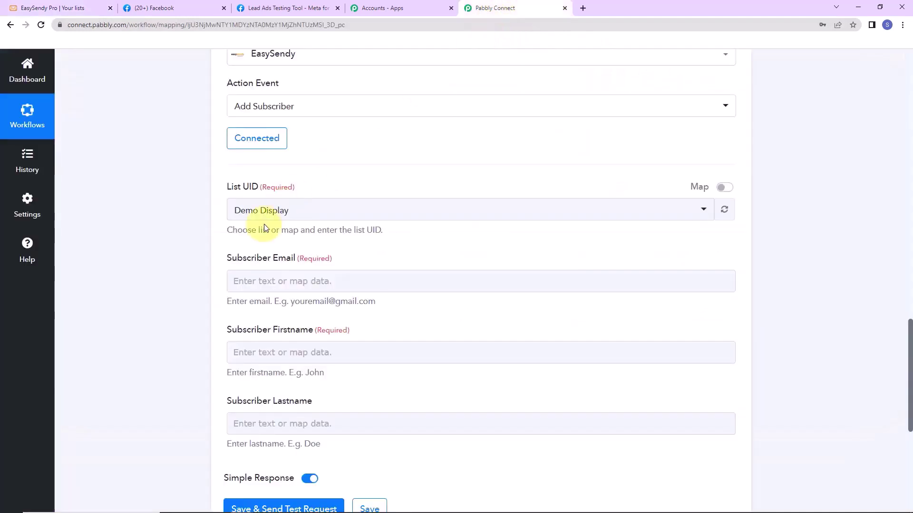
Keep Demo Display as List UID and map the Facebook lead's Res4 Email into Subscriber Email.
click(303, 211)
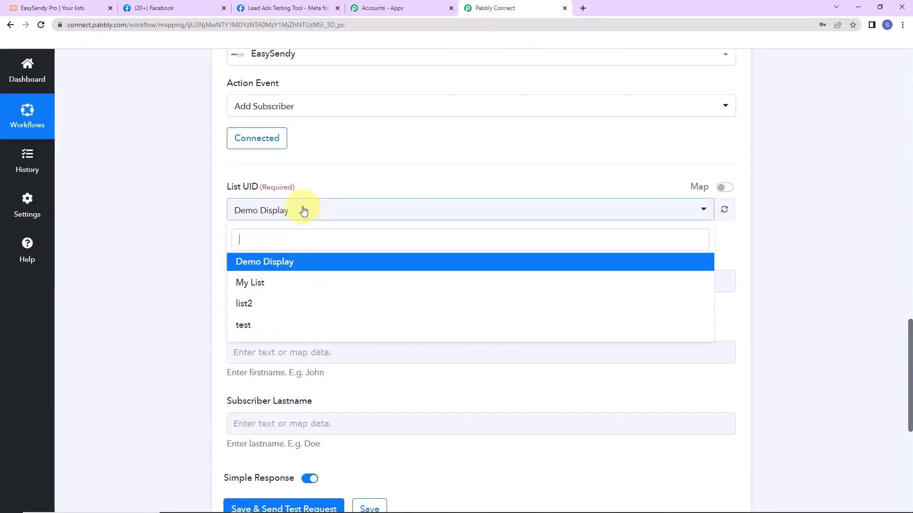
click(287, 264)
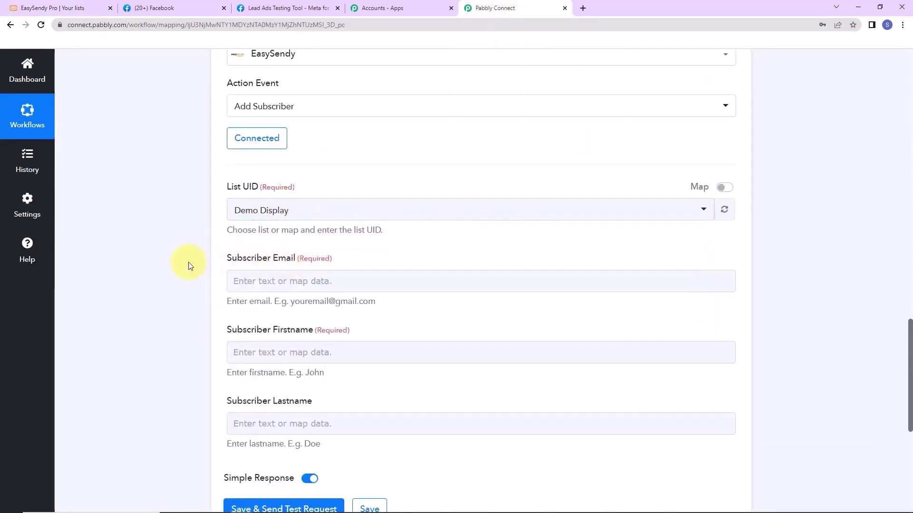
click(321, 278)
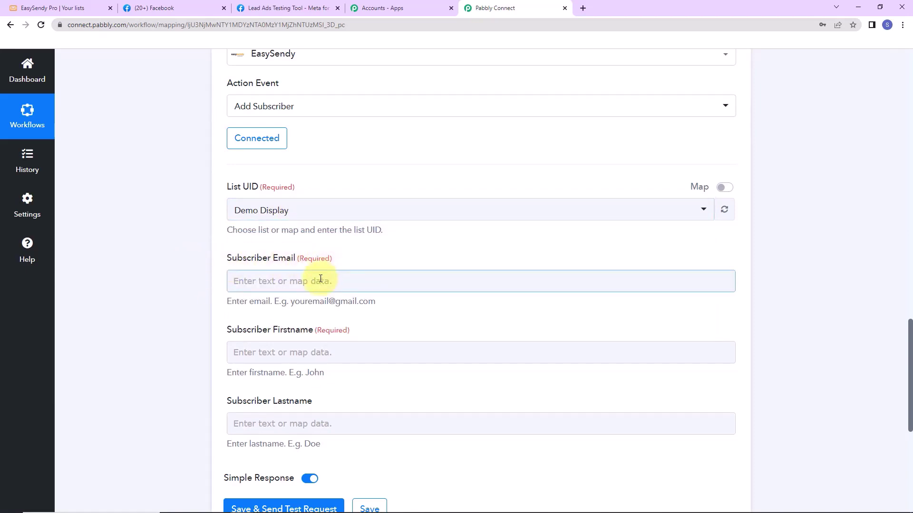
scroll(320, 278, down, 3)
click(299, 169)
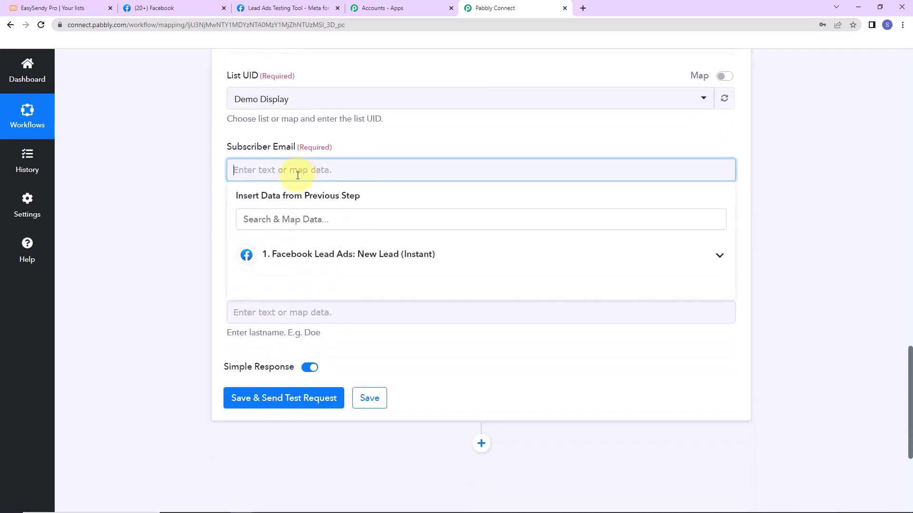
click(293, 268)
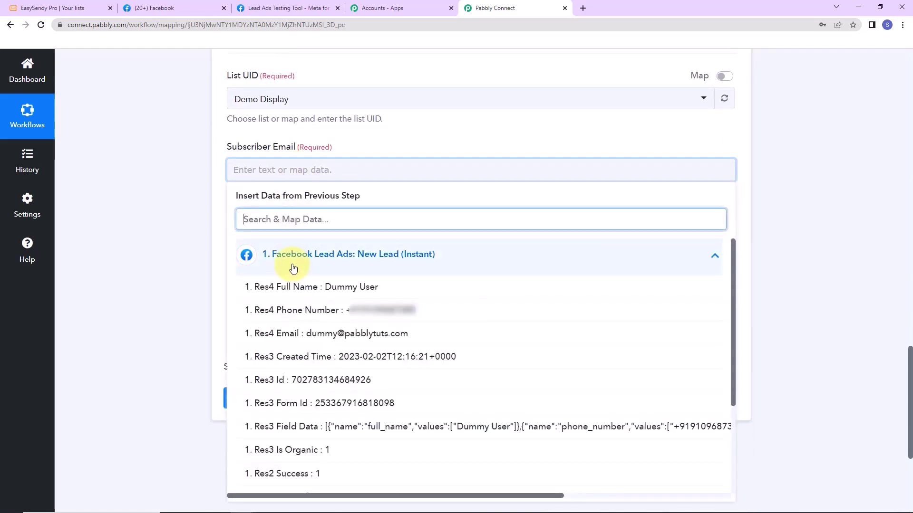
click(280, 335)
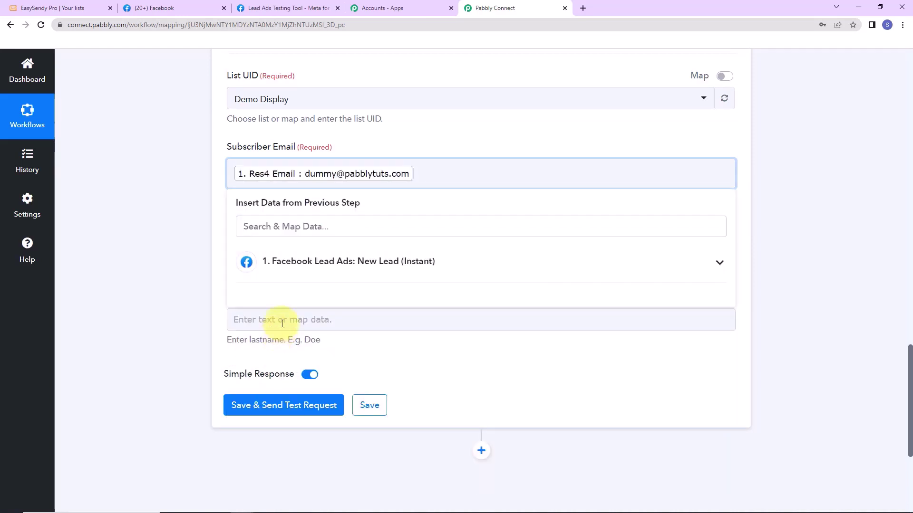
click(158, 284)
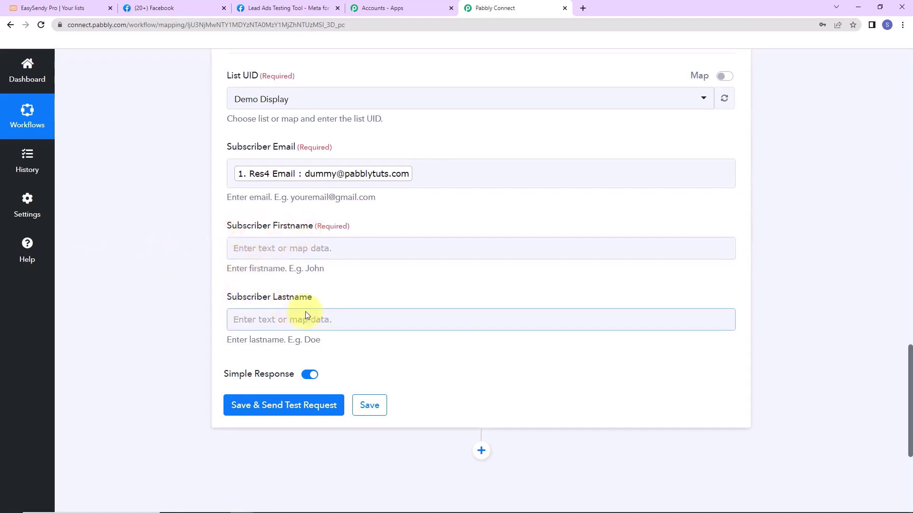
scroll(306, 315, up, 15)
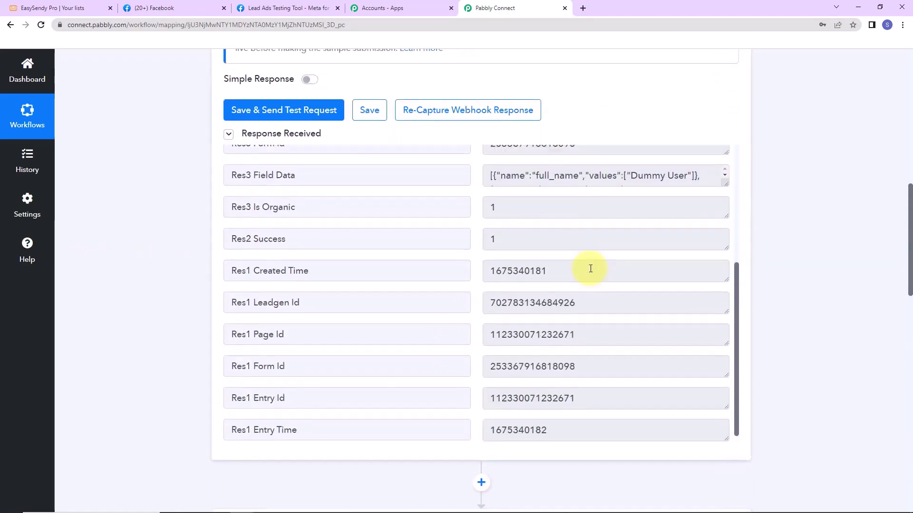
Insert a connected Text Formatter by Pabbly step with the Split Text action right after the Facebook trigger.
scroll(591, 269, up, 5)
drag(489, 185, 571, 188)
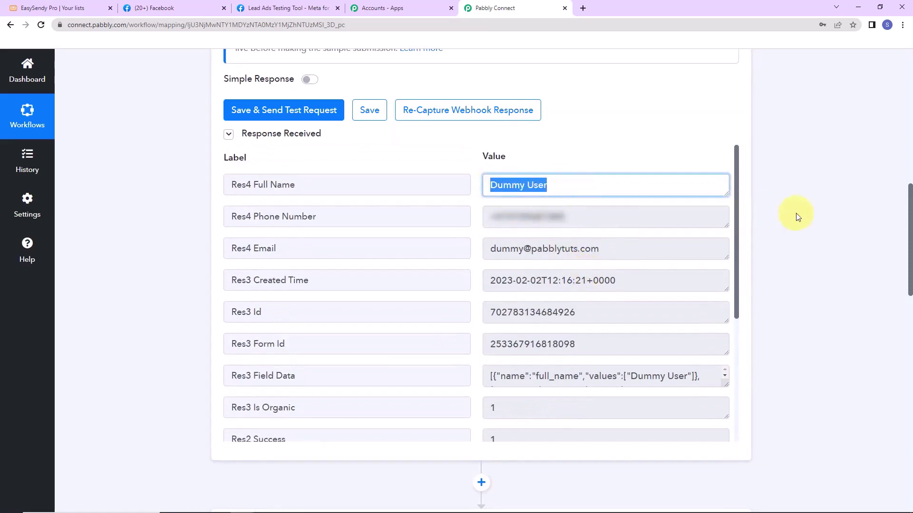
scroll(797, 217, down, 5)
click(482, 259)
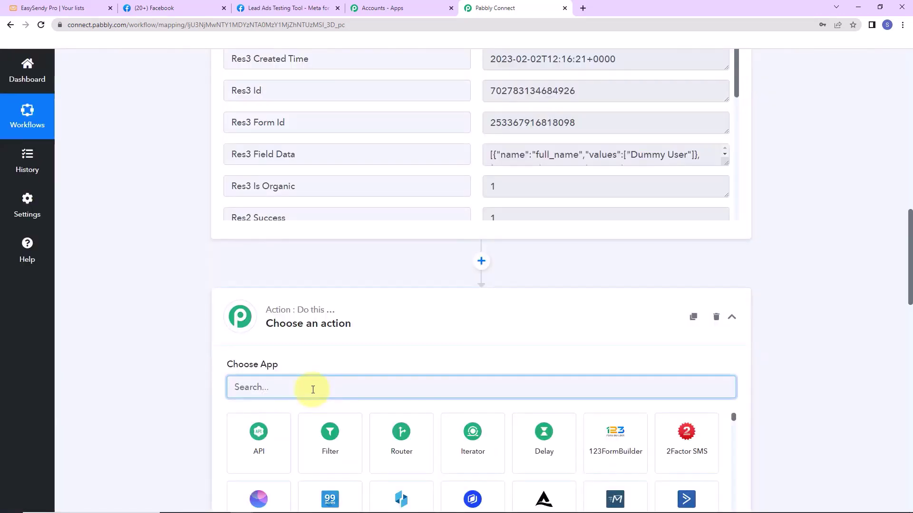
text(text)
click(333, 437)
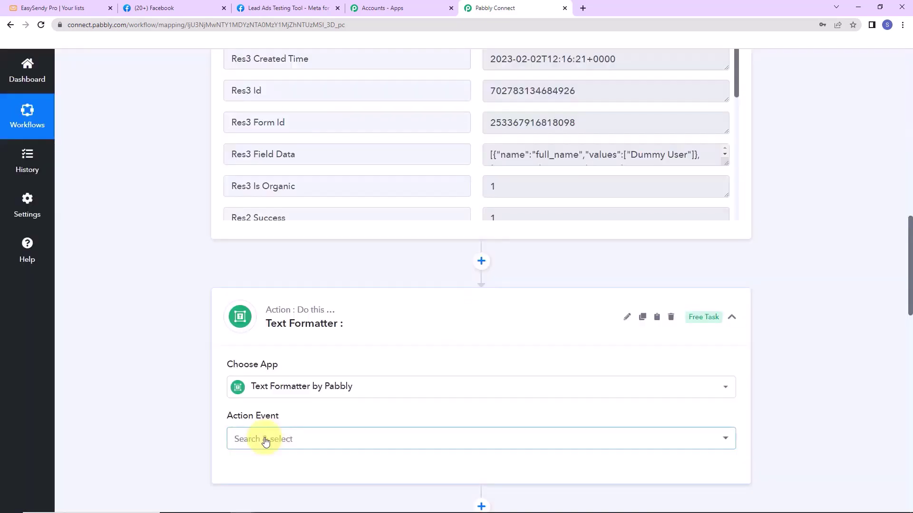
click(261, 437)
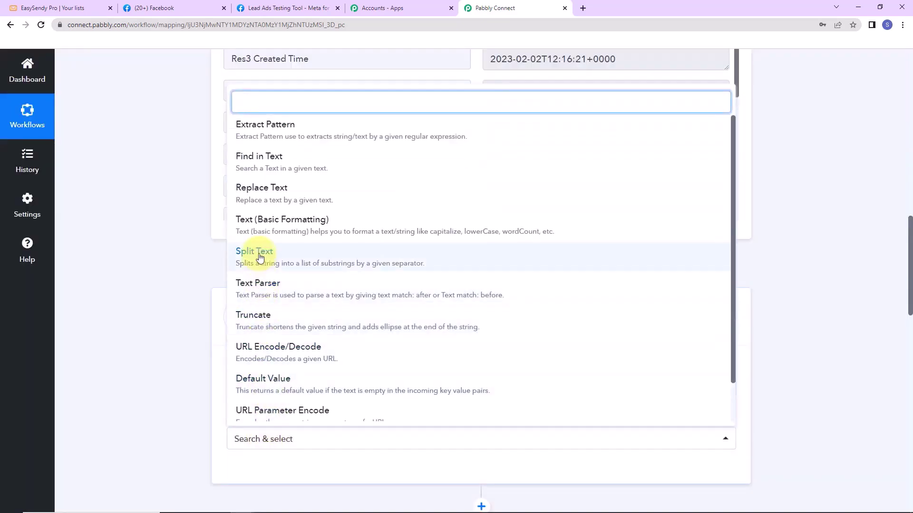
click(260, 257)
click(251, 470)
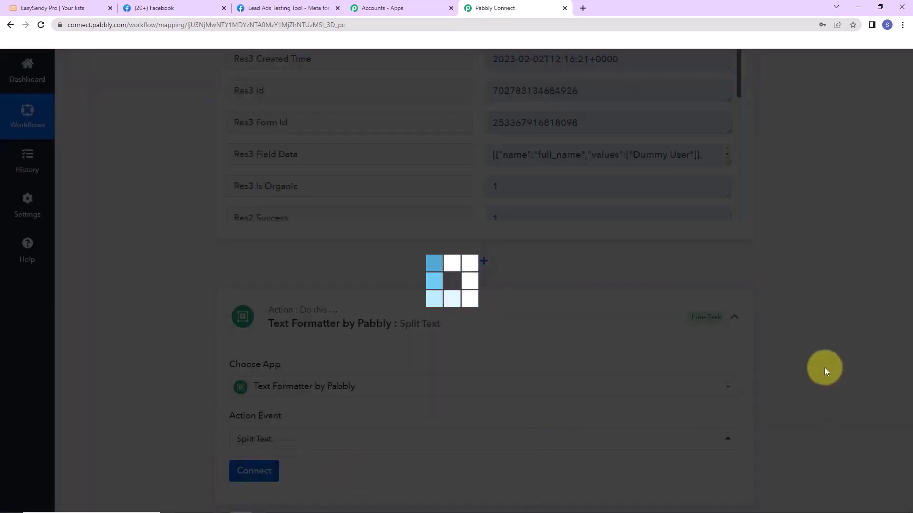
scroll(822, 366, down, 6)
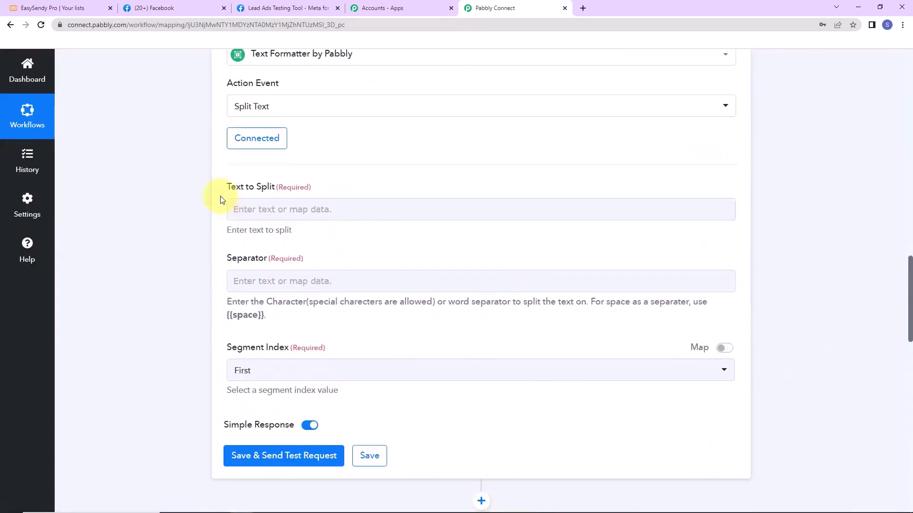
Map the Facebook lead's Full Name into the Text to Split field.
click(297, 210)
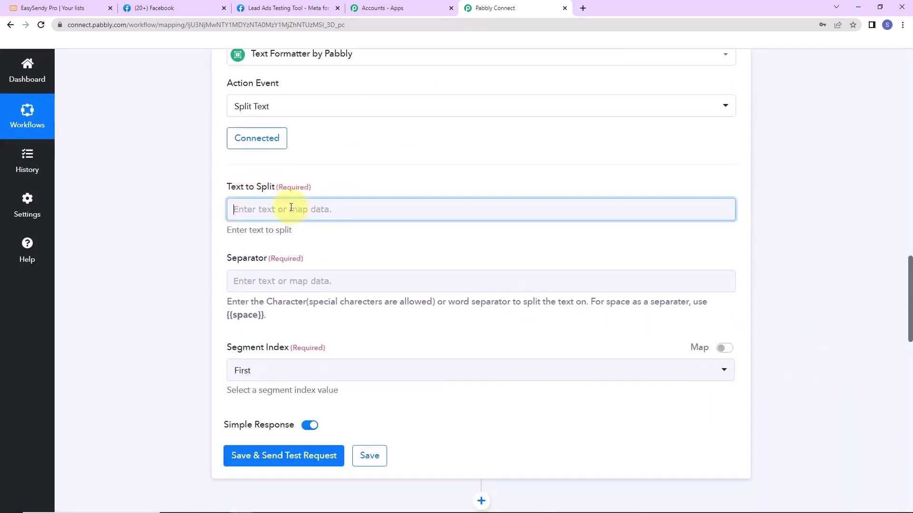
click(264, 294)
click(306, 327)
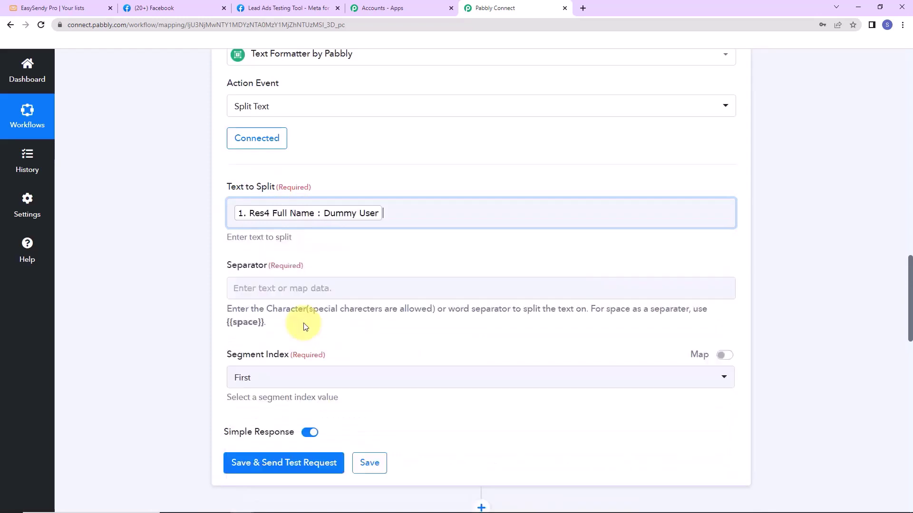
click(199, 251)
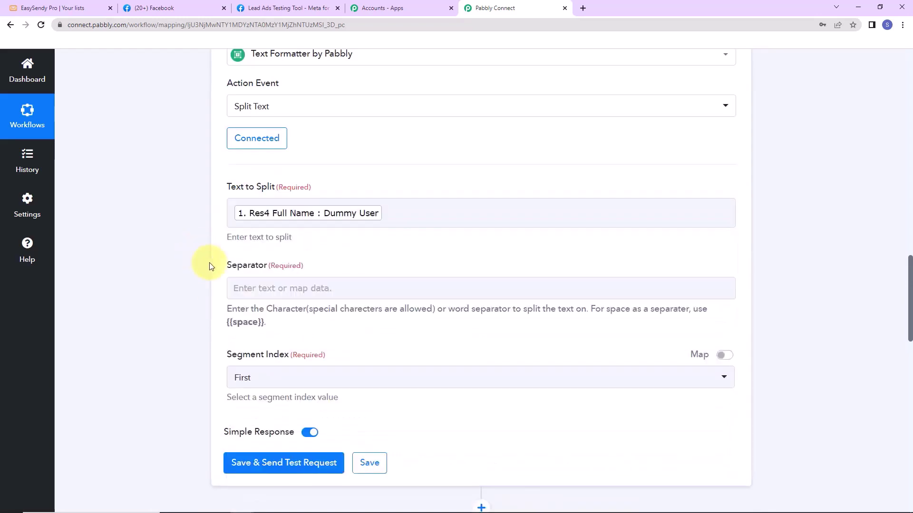
click(357, 214)
click(256, 276)
Set the separator to a space, return all segments, and save and test the split step.
click(267, 288)
text({)
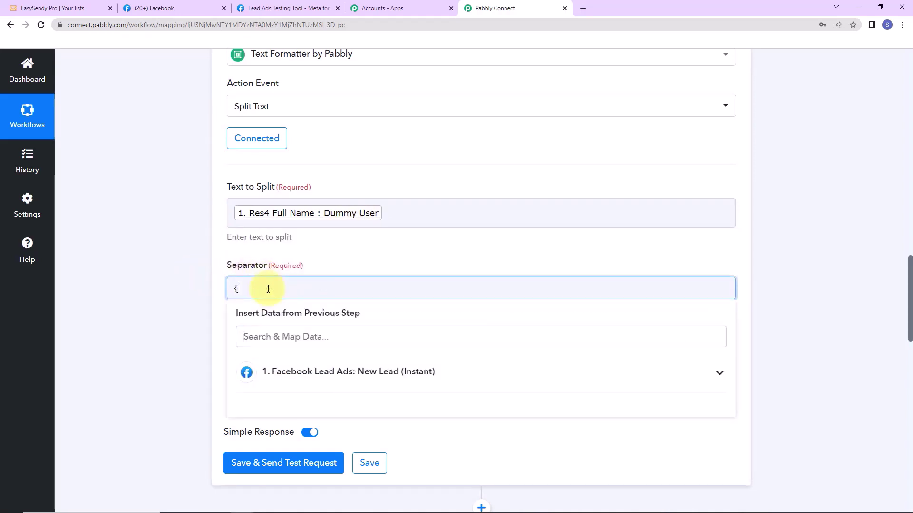
text({space)
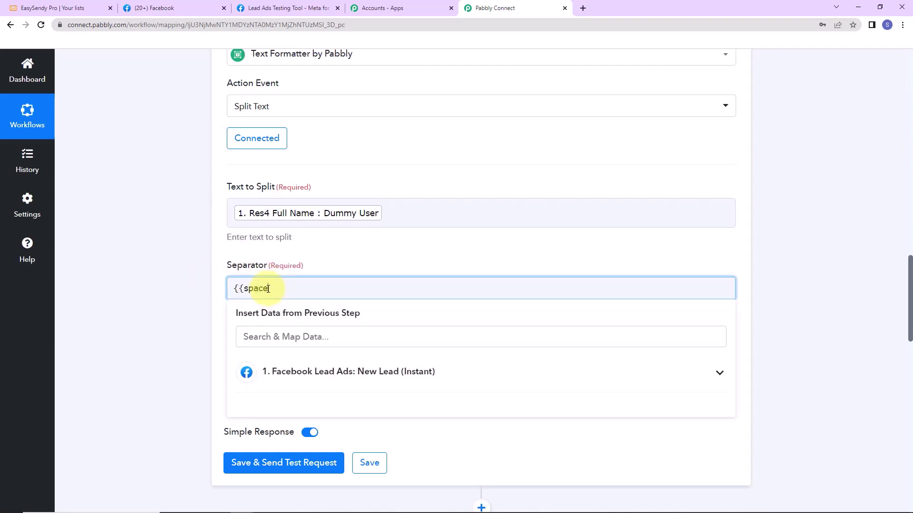
text(}})
click(190, 321)
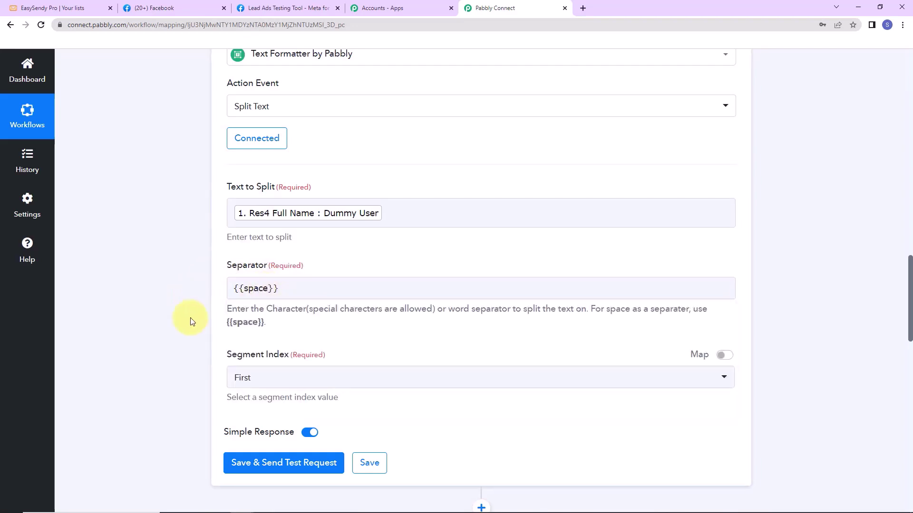
click(281, 378)
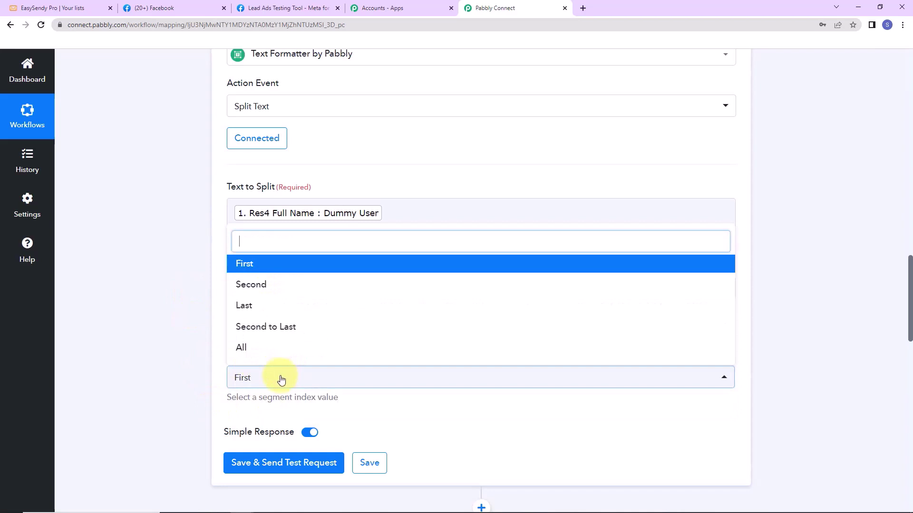
click(266, 349)
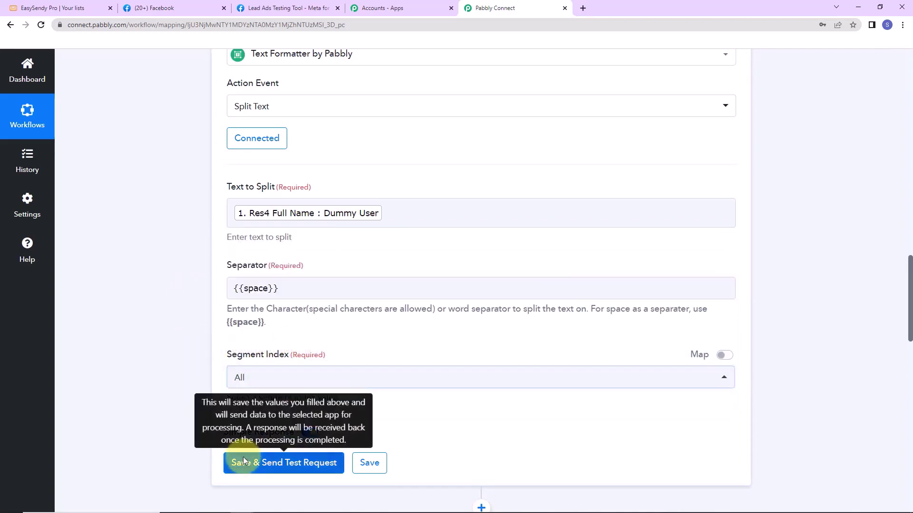
click(242, 462)
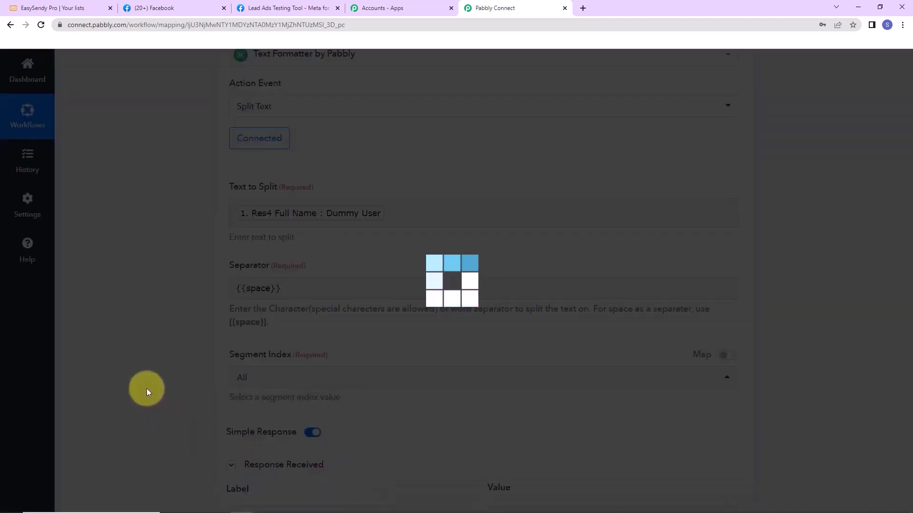
scroll(206, 388, down, 2)
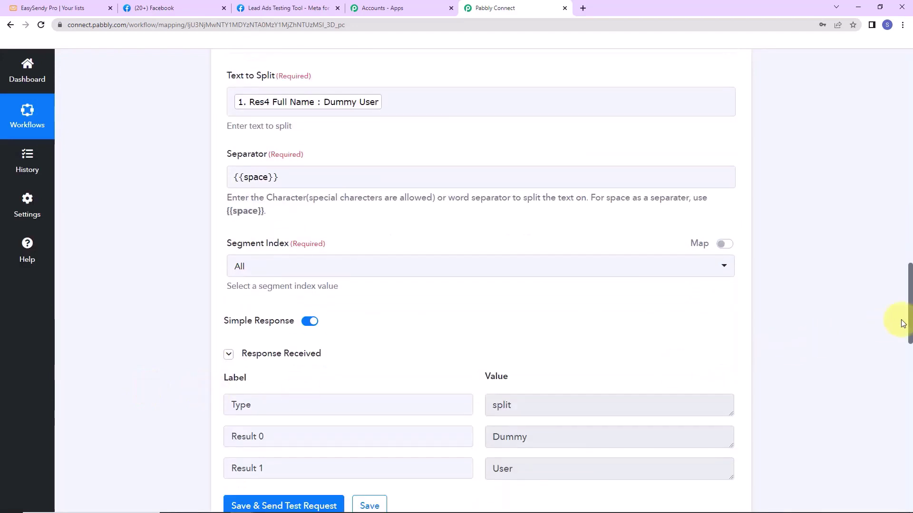
scroll(903, 324, down, 2)
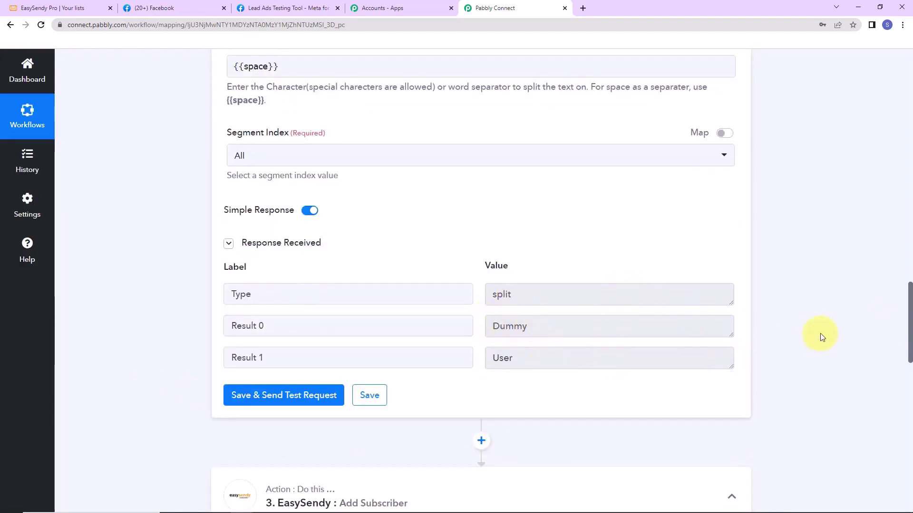
scroll(814, 319, down, 6)
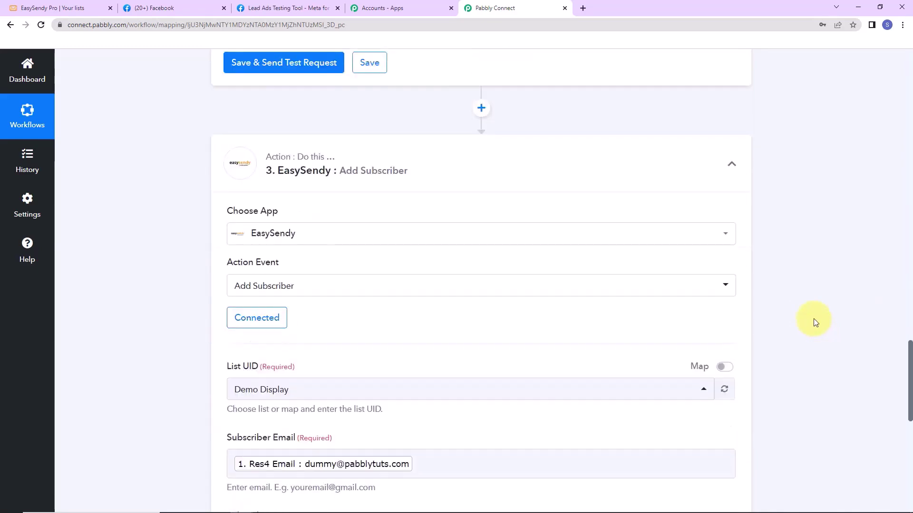
Keep the existing EasySendy connection and map 2. Result 0 (Dummy) to Firstname.
click(241, 316)
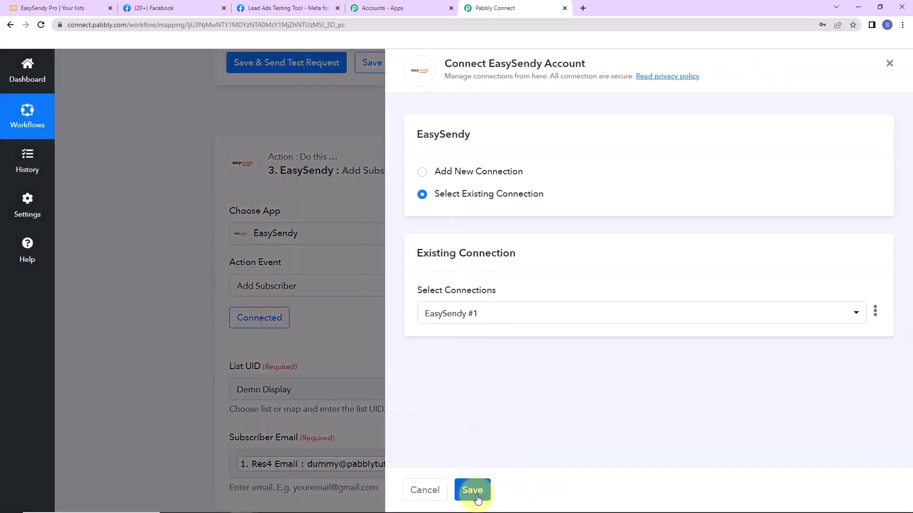
click(476, 498)
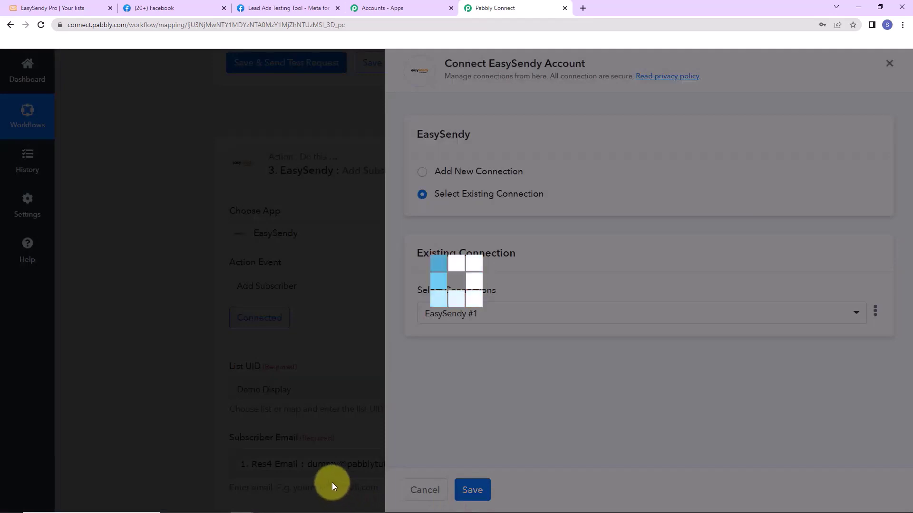
scroll(491, 418, down, 5)
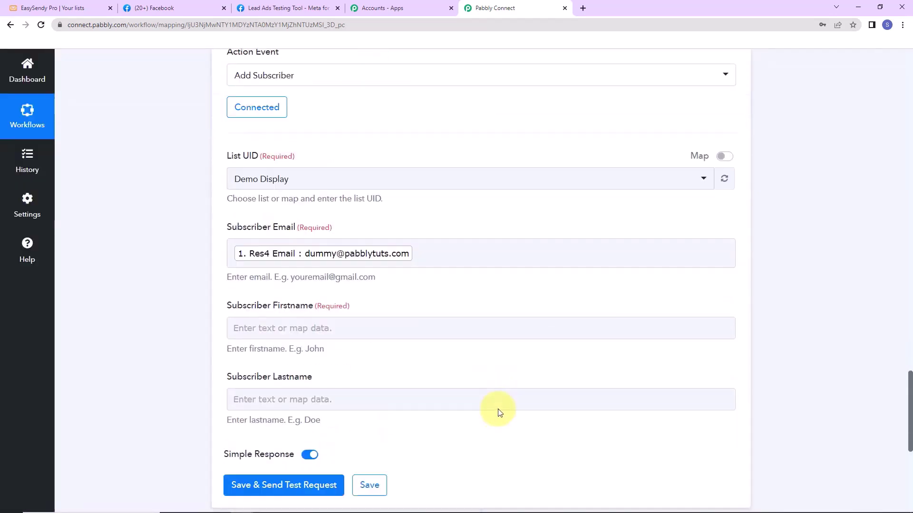
click(282, 314)
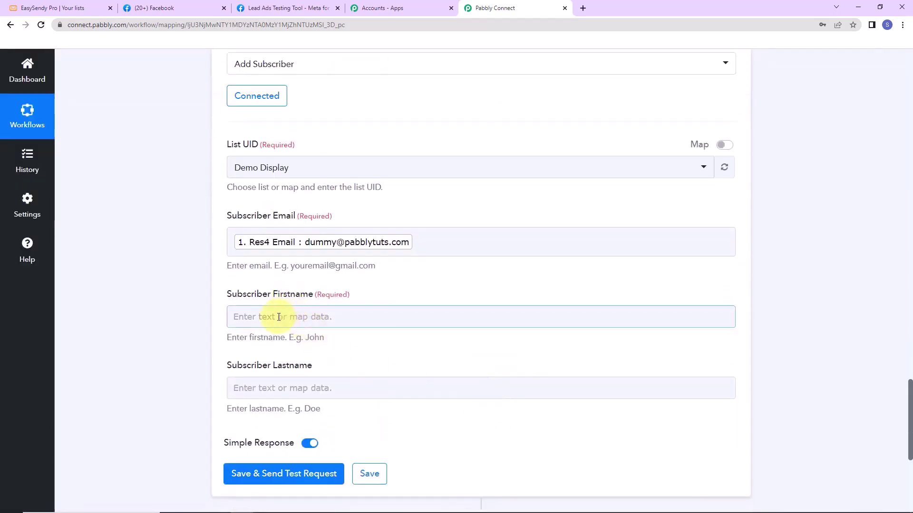
click(279, 317)
click(285, 380)
scroll(325, 436, down, 2)
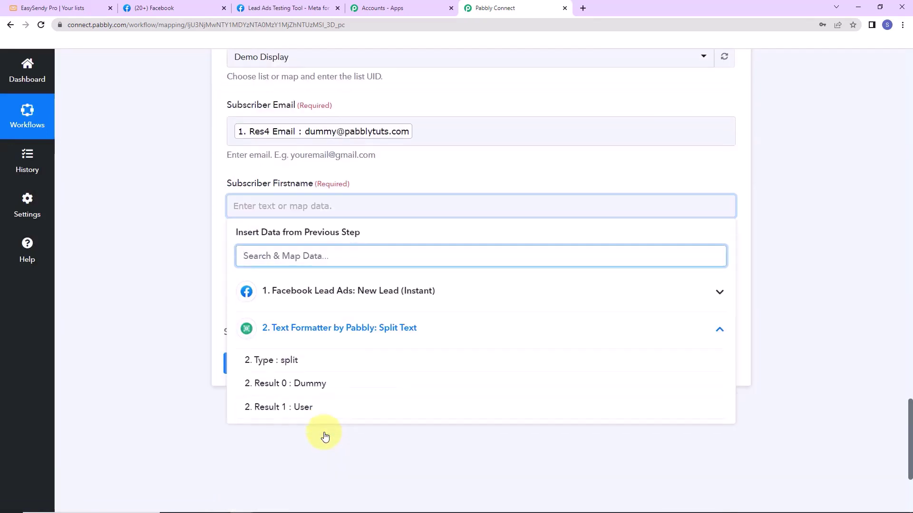
click(266, 383)
click(169, 346)
Map 2. Result 1 (User) to Lastname and send a test request, reading the 201 response.
click(288, 285)
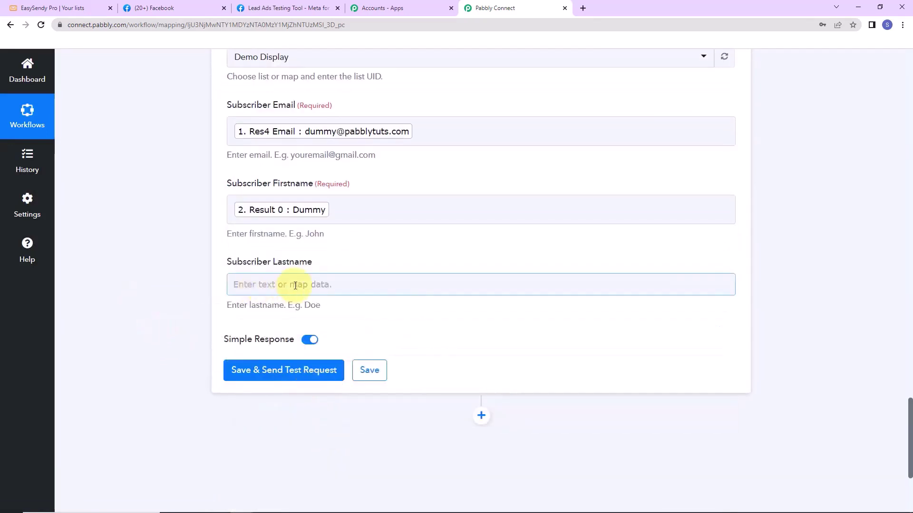
click(295, 285)
click(332, 405)
click(326, 485)
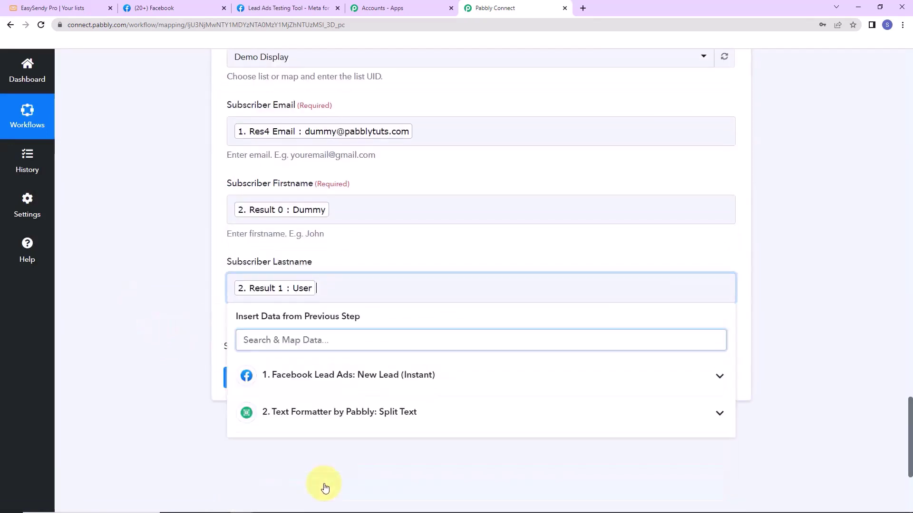
click(325, 487)
scroll(315, 333, down, 2)
click(306, 295)
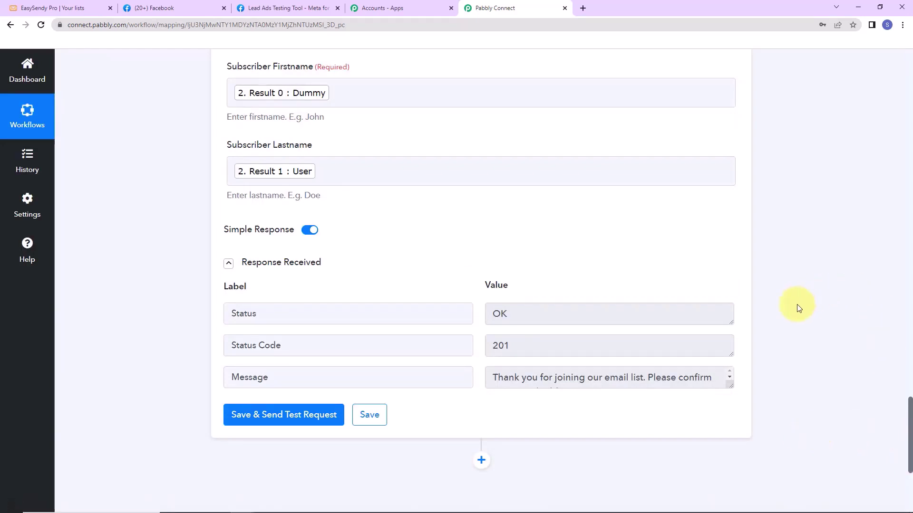
drag(730, 386, 732, 411)
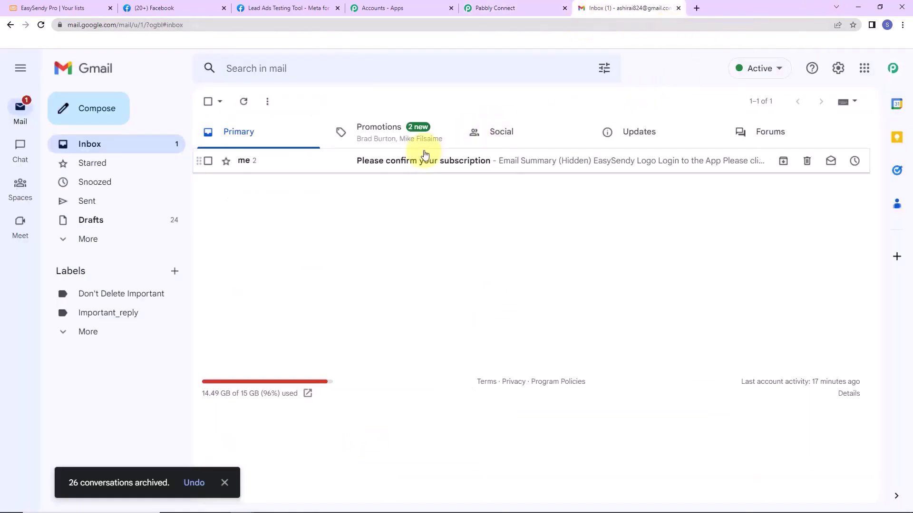
Open EasySendy's 'Please confirm your subscription' email and follow its 'click here' link.
click(423, 161)
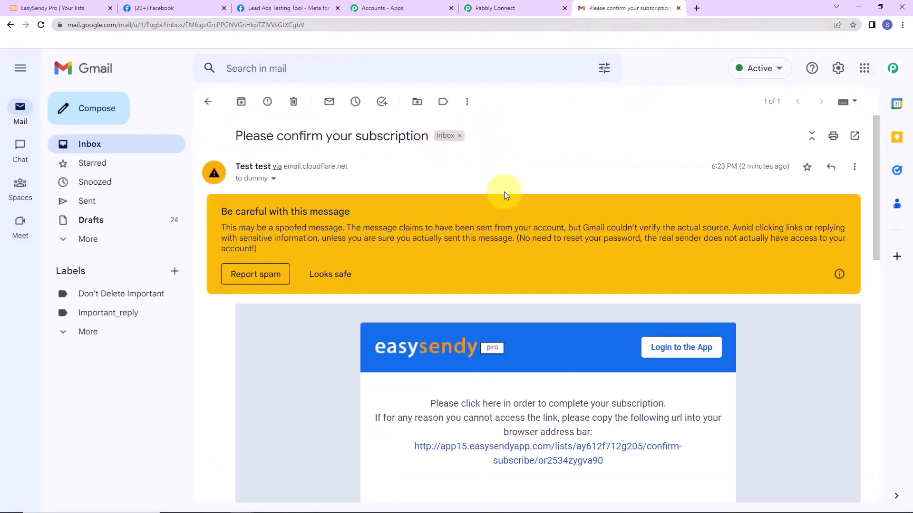
scroll(504, 192, down, 5)
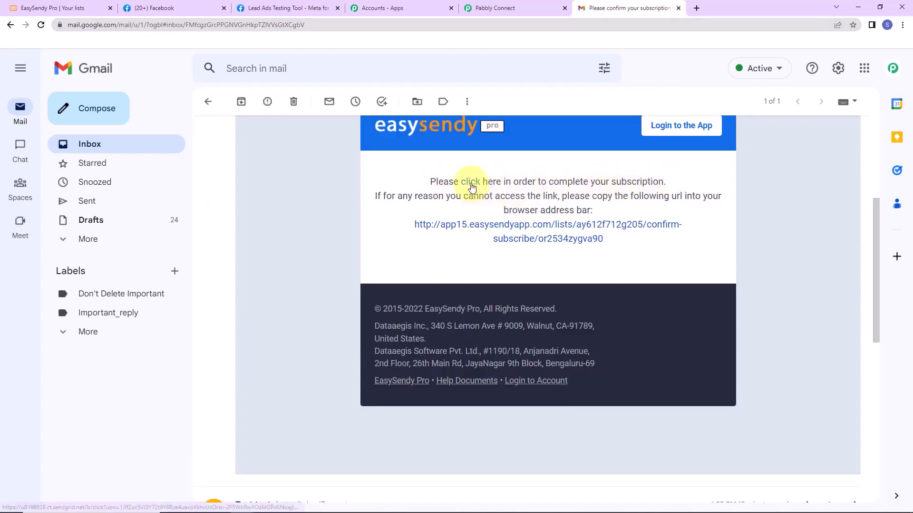
click(470, 181)
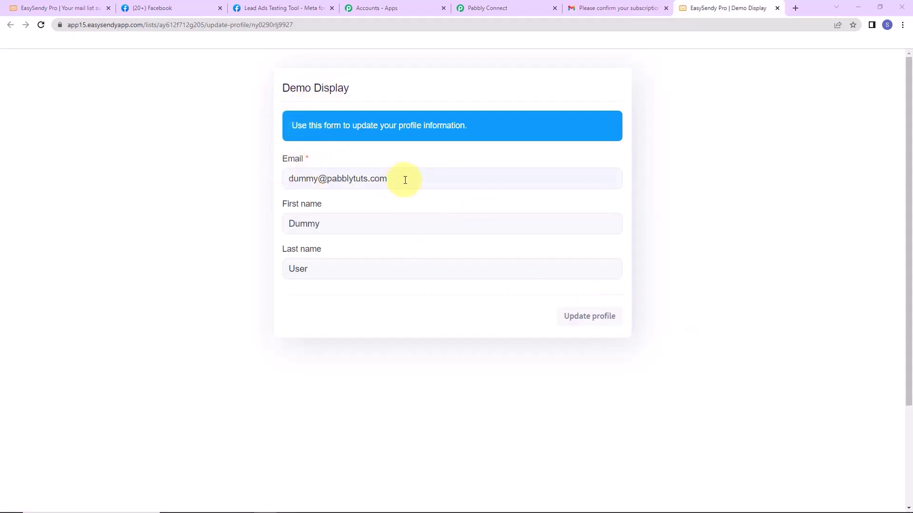
Update the Dummy User profile, reload the subscribers list, and open its Confirmed record.
click(589, 316)
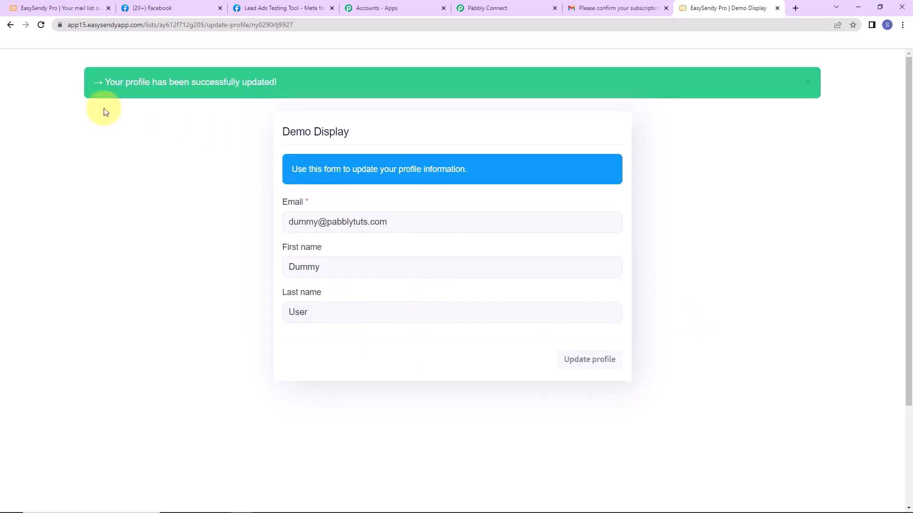
click(71, 9)
scroll(526, 348, down, 3)
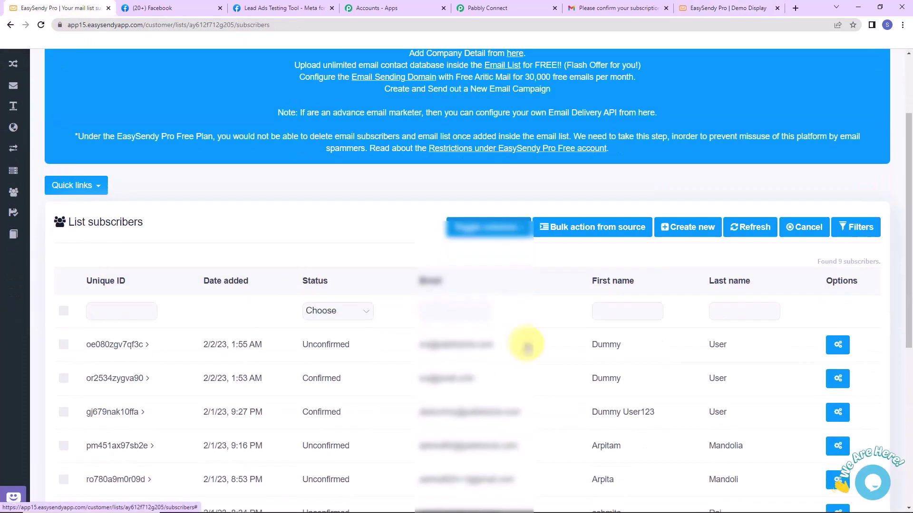
scroll(175, 362, down, 2)
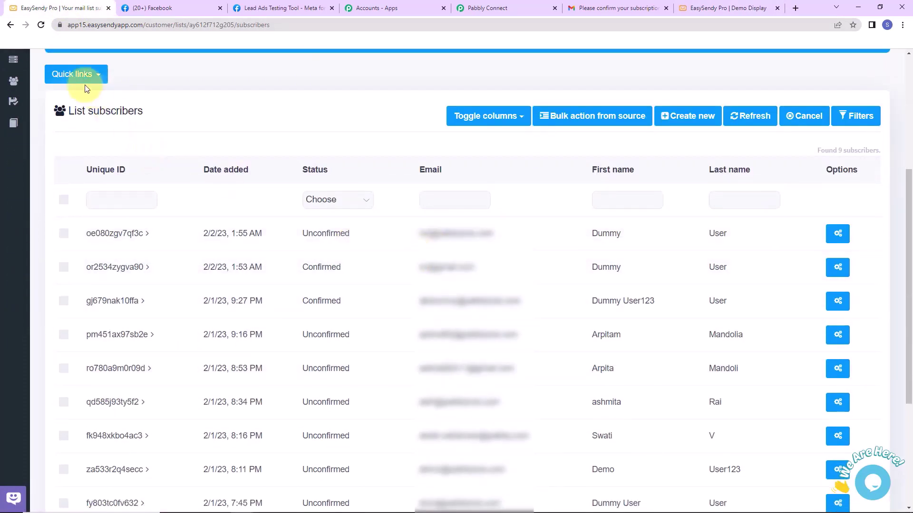
click(46, 26)
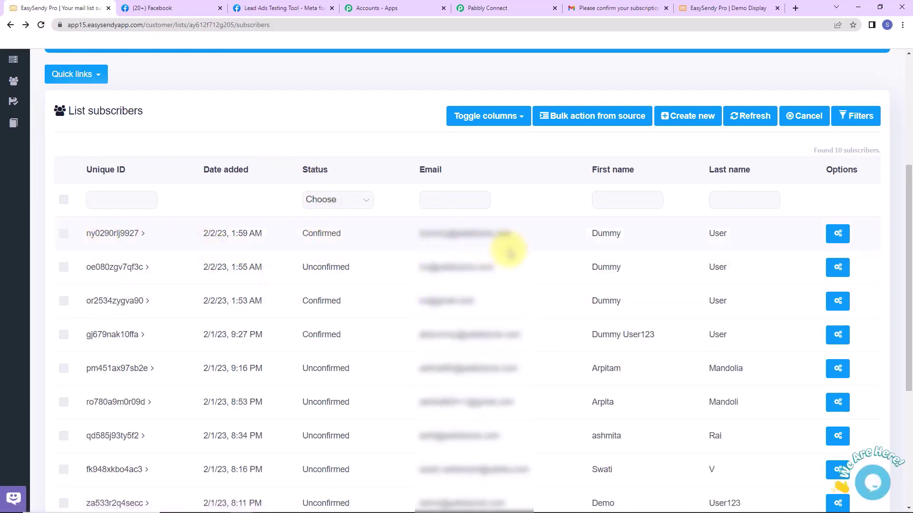
click(125, 233)
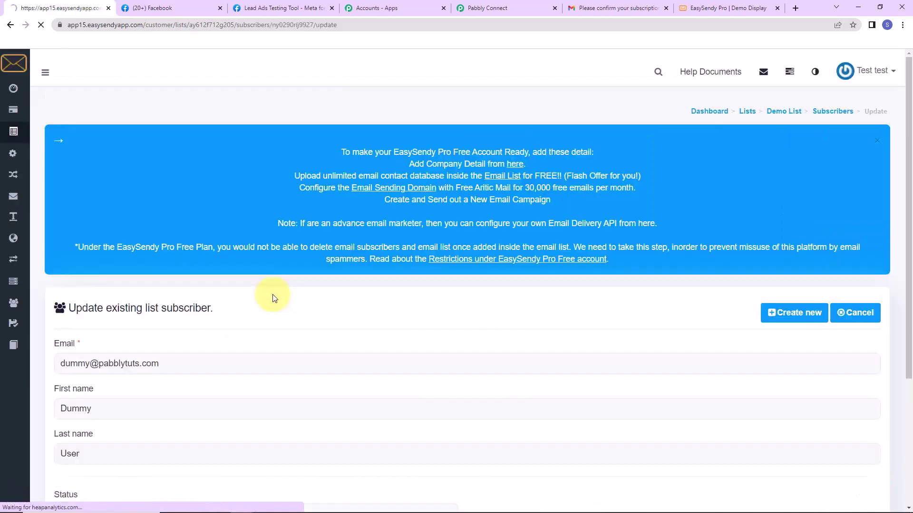
scroll(280, 300, down, 5)
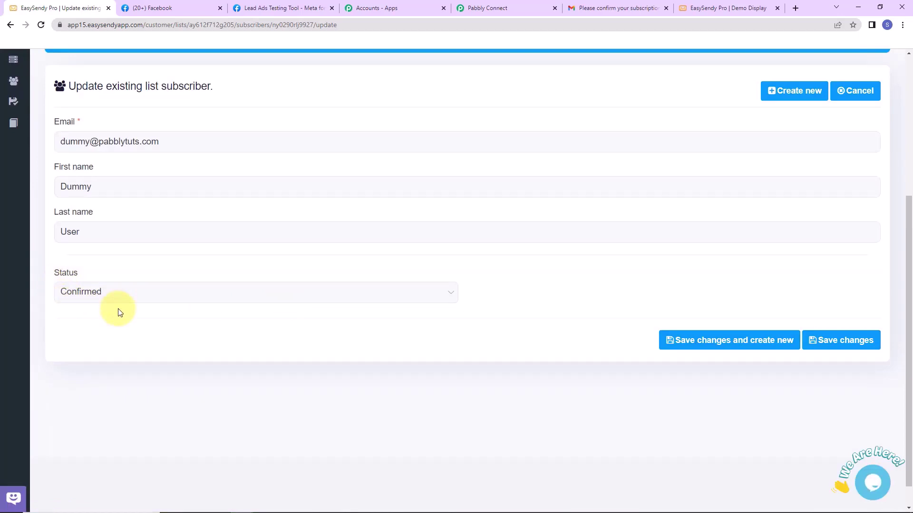
Delete the existing test lead in the Lead Ads Testing Tool and reload the page.
click(281, 9)
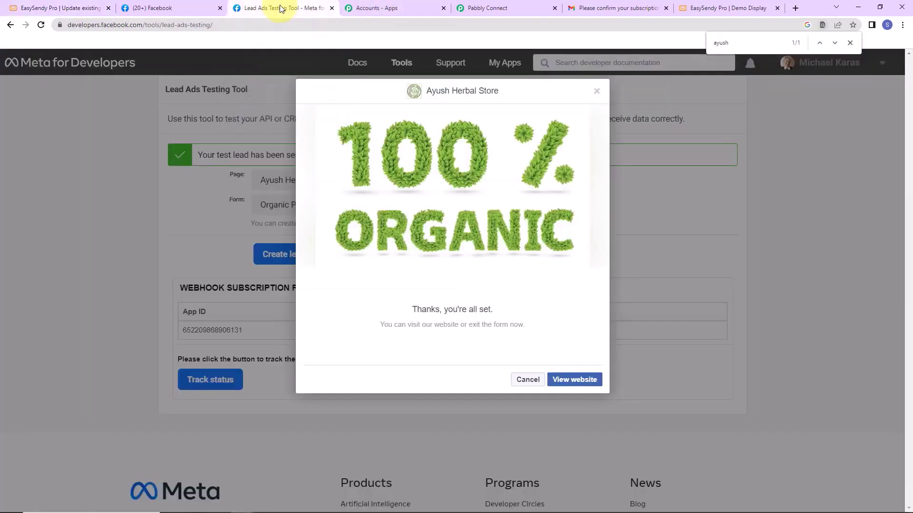
click(595, 91)
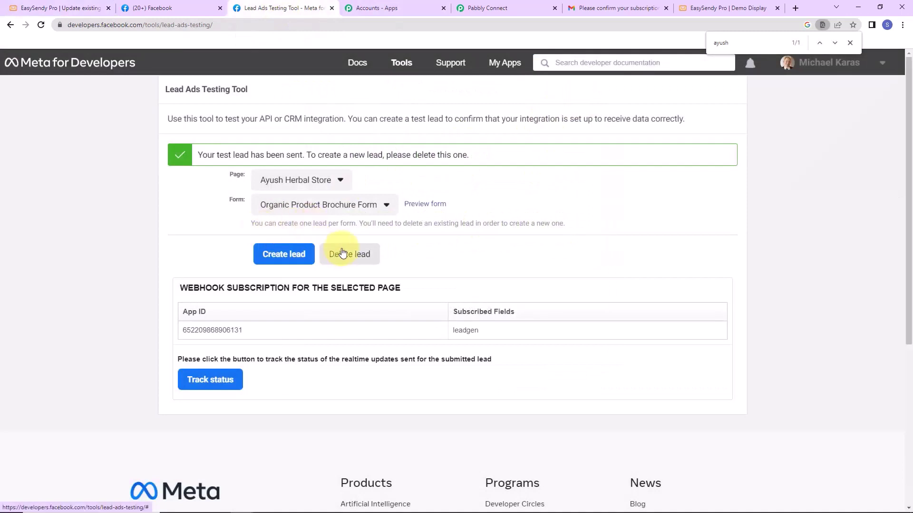
click(348, 253)
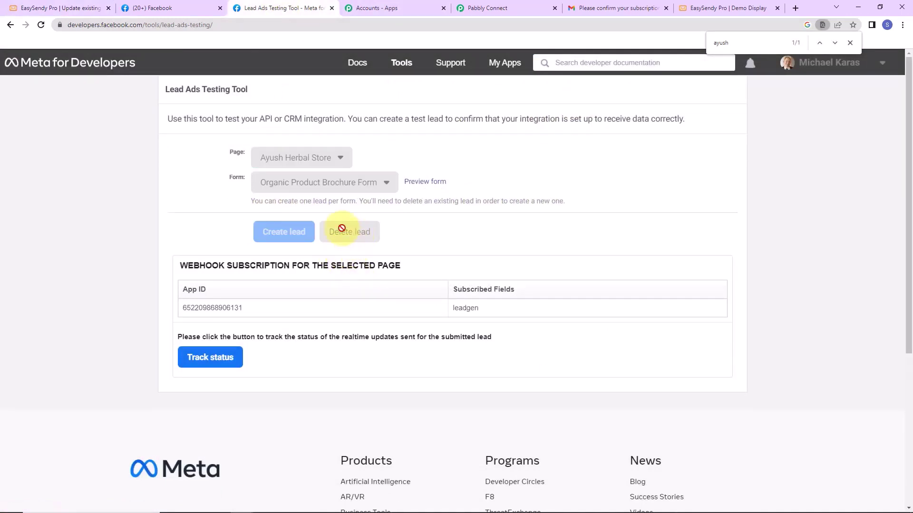
click(41, 25)
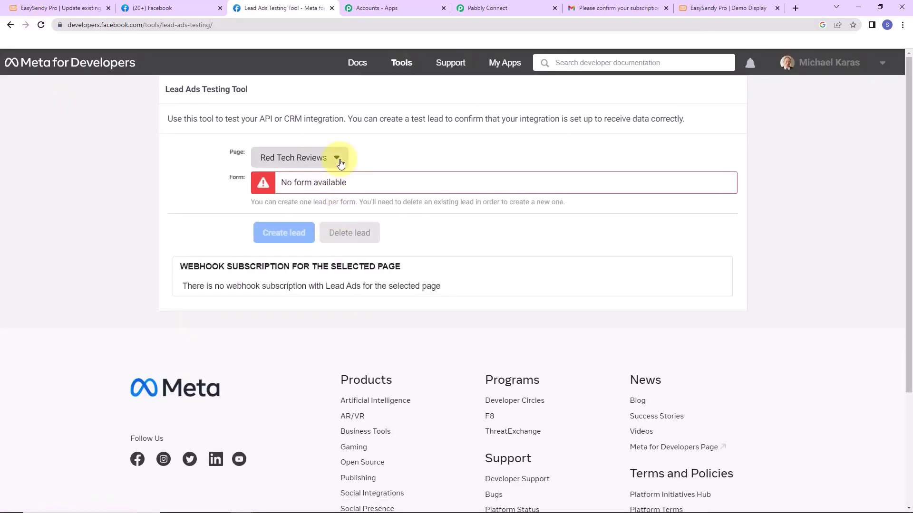
Select the Ayush Herbal Store page and open the lead form preview.
click(336, 159)
key(ctrl+f)
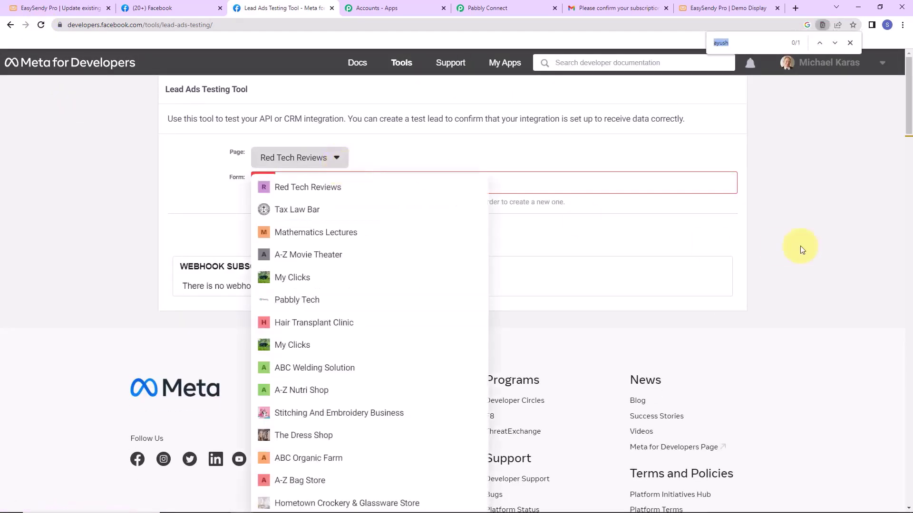
text(Ayus)
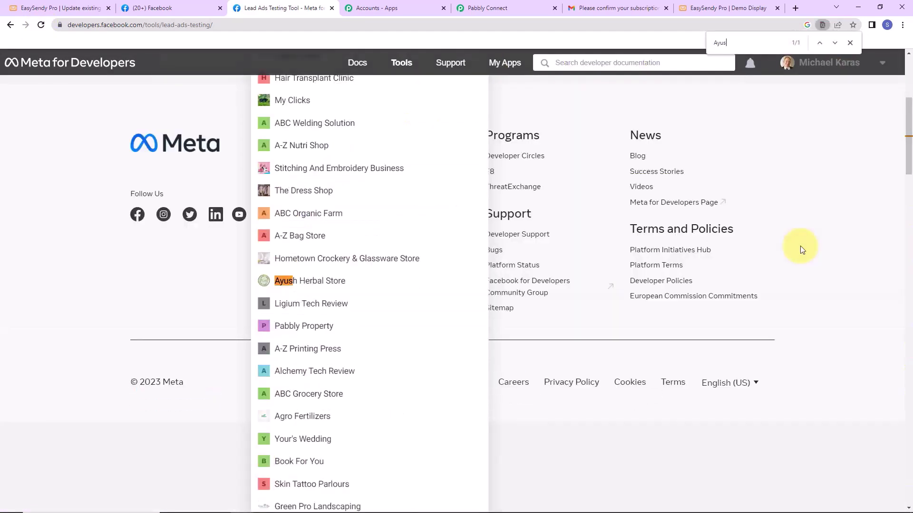
click(333, 279)
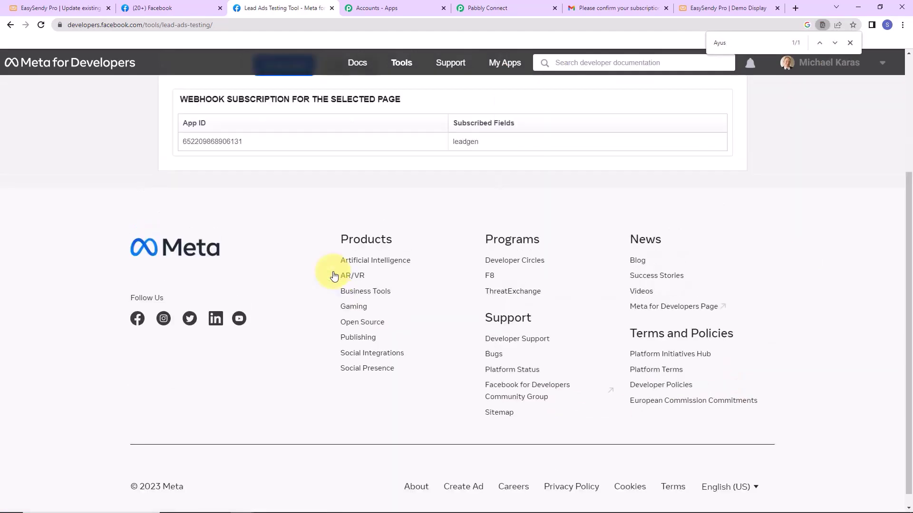
scroll(454, 189, up, 3)
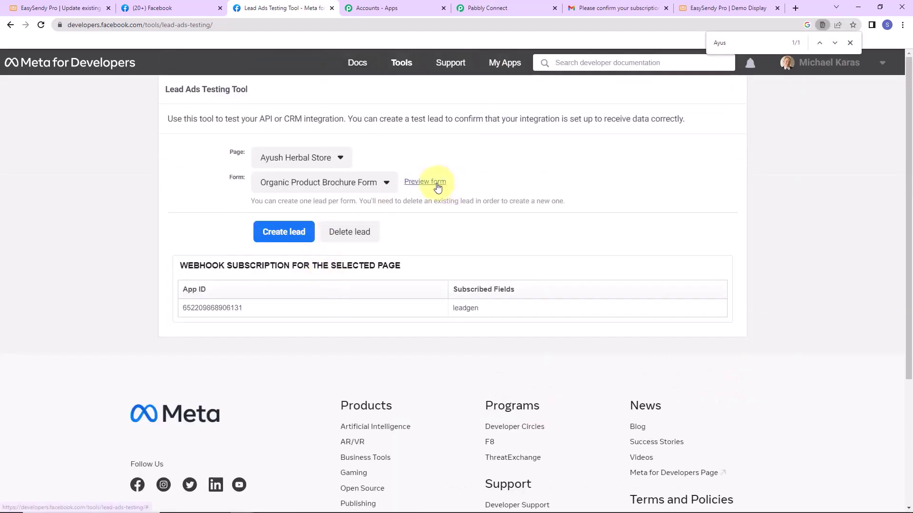
click(434, 184)
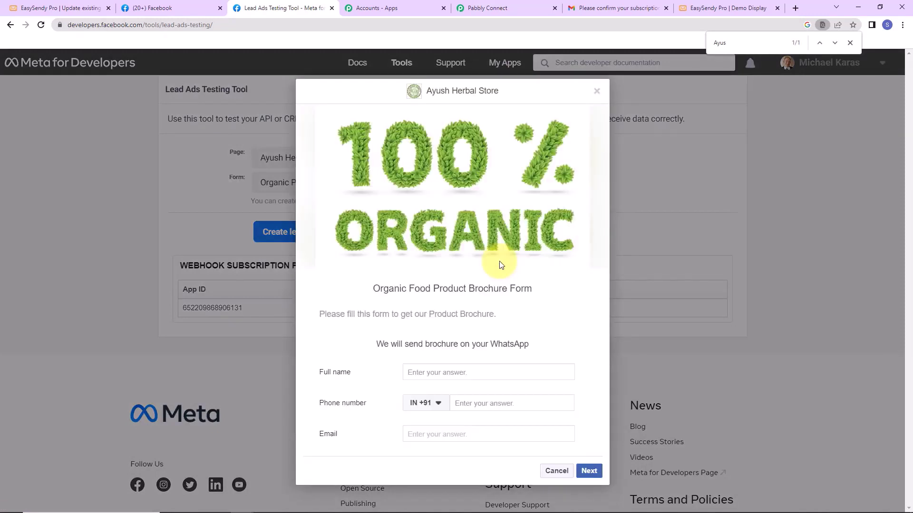
Fill the test lead with full name Test User and an email, then submit it.
click(527, 374)
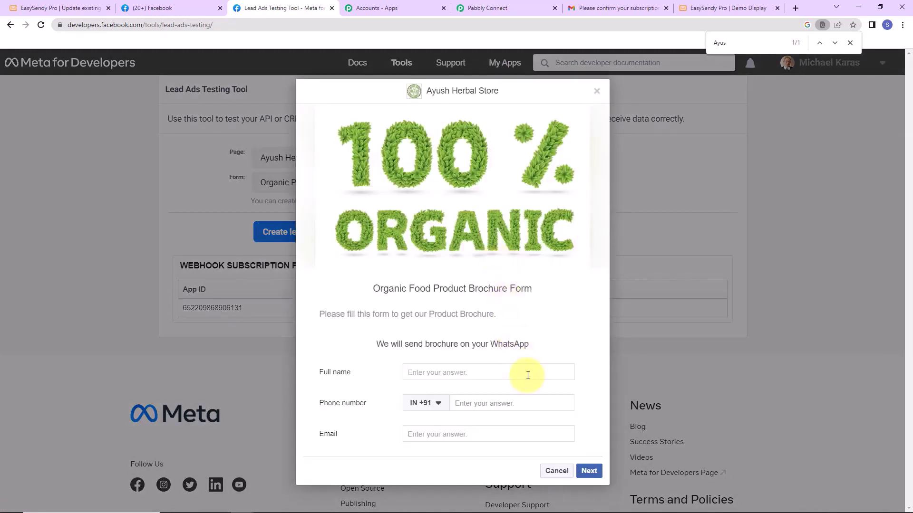
text(Test User)
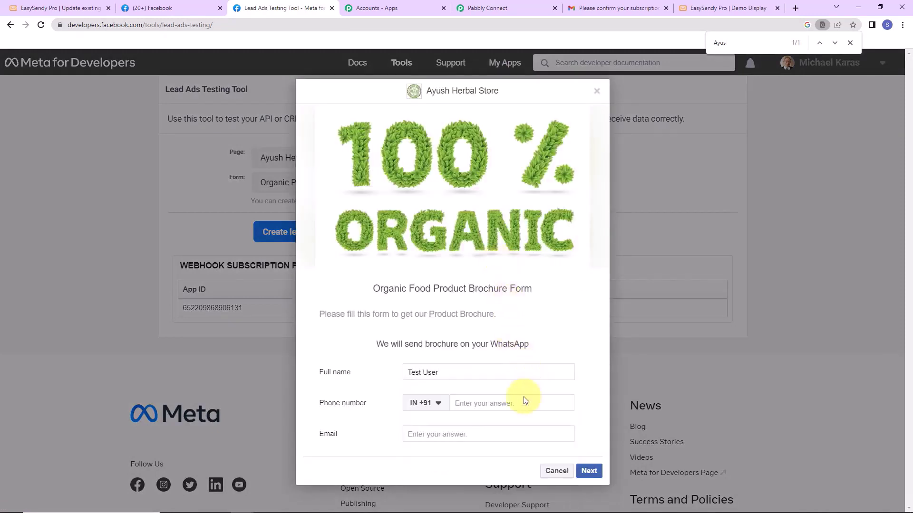
click(529, 402)
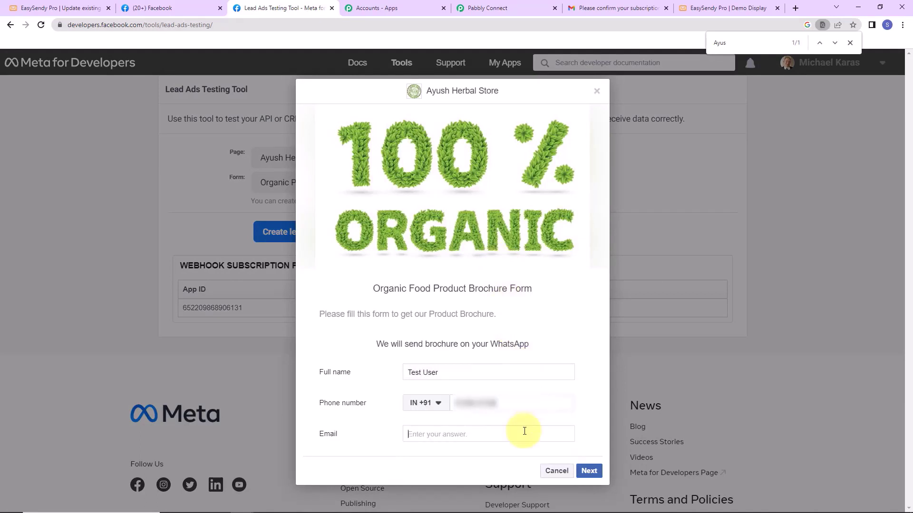
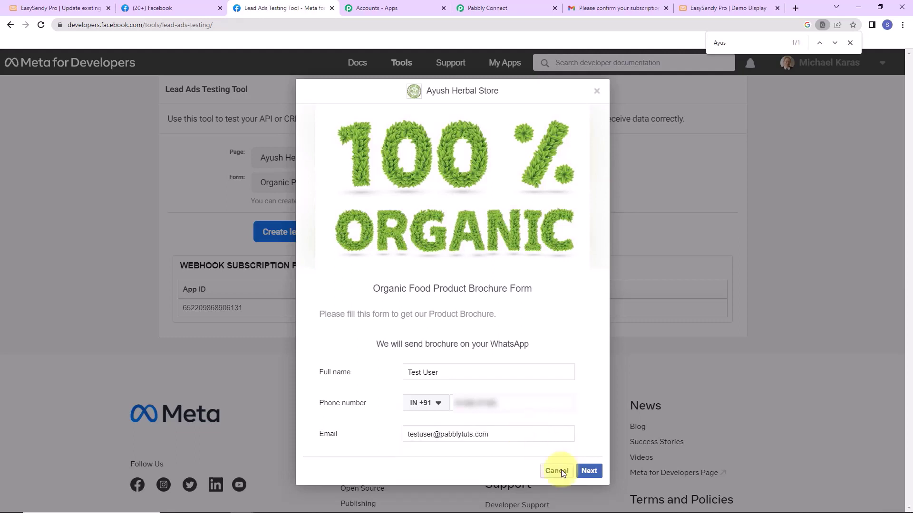
click(590, 471)
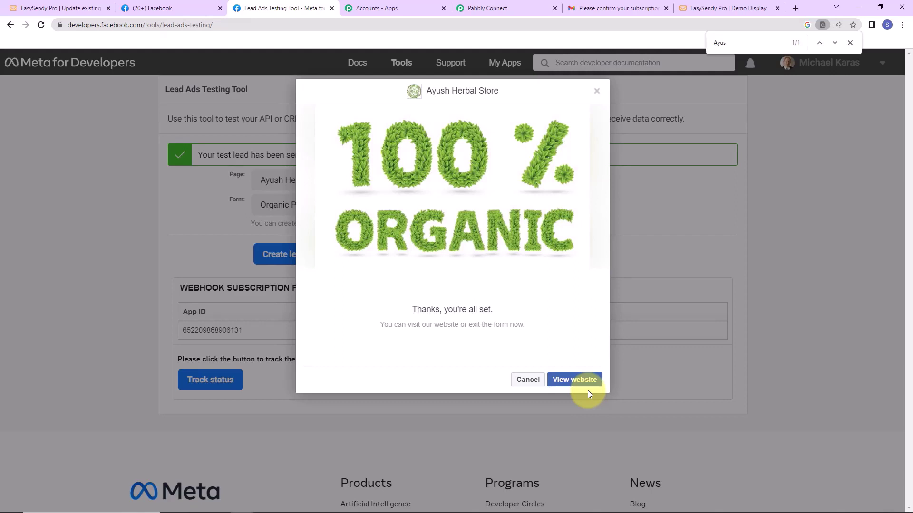
click(38, 8)
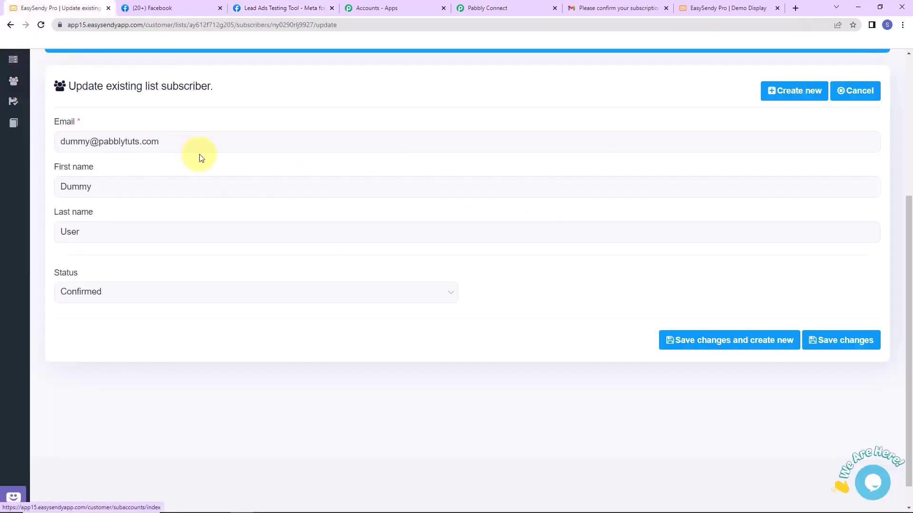
Open the Demo Display list's subscribers in EasySendy.
scroll(186, 144, up, 5)
click(75, 170)
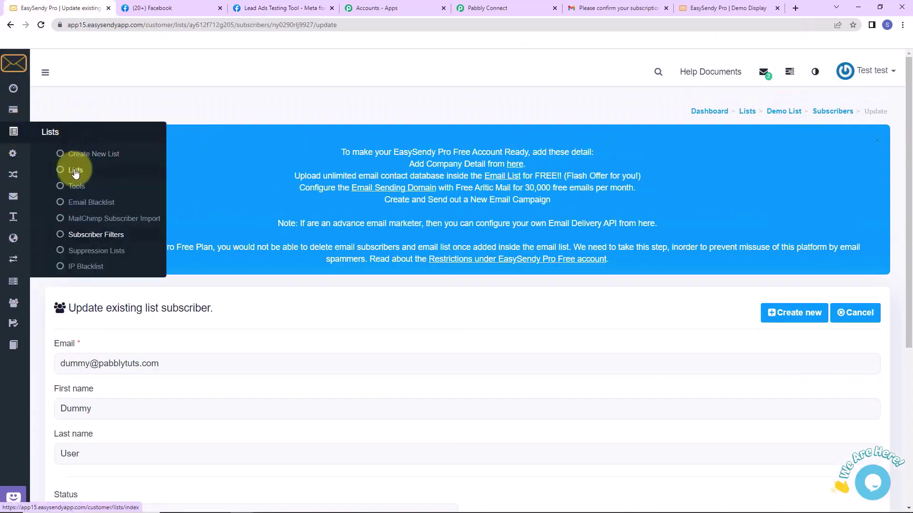
scroll(198, 267, down, 3)
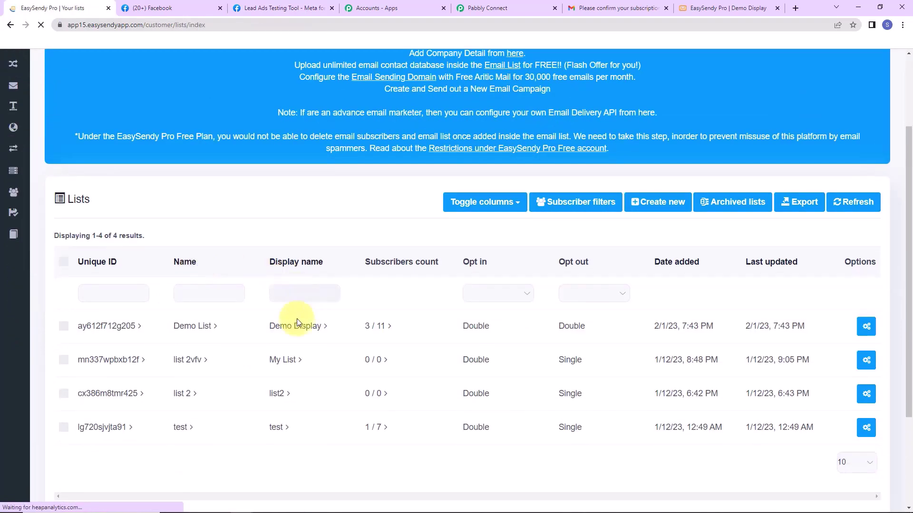
click(305, 328)
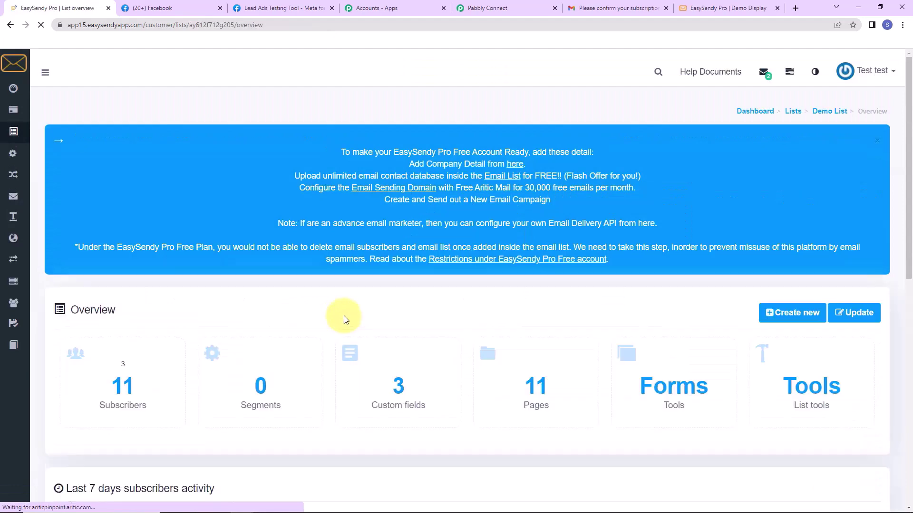
scroll(344, 316, down, 2)
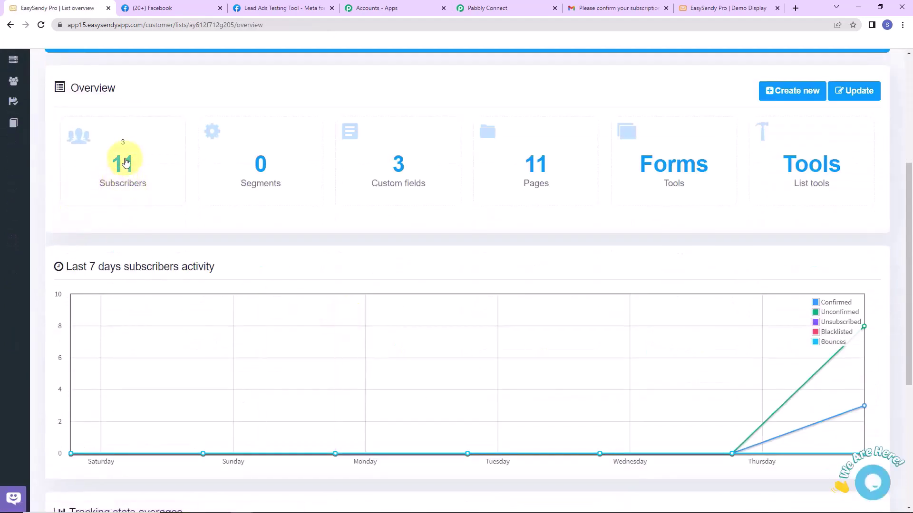
click(193, 207)
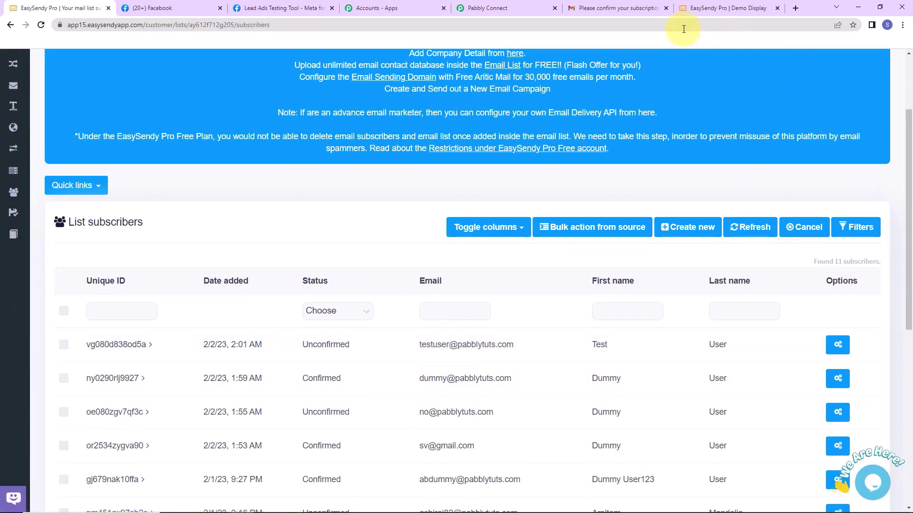
Open the newest confirmation email in Gmail and follow its link to the profile update form.
click(615, 8)
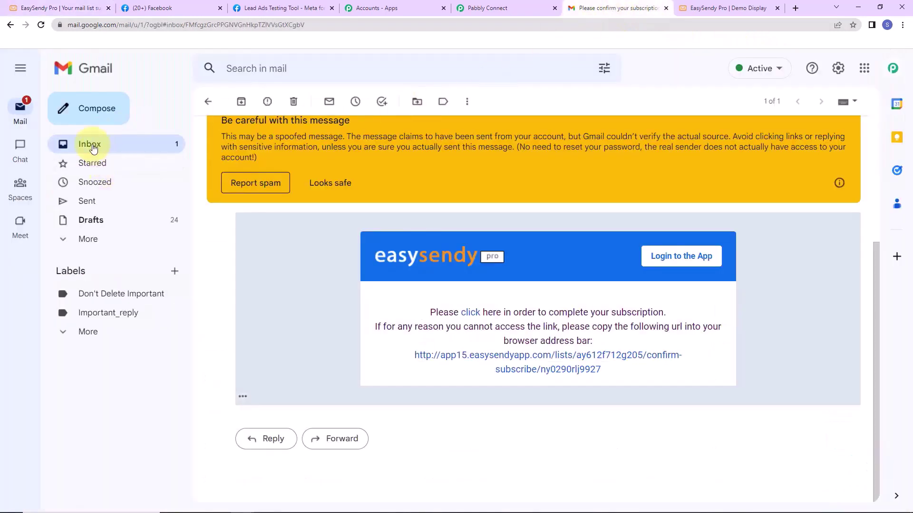
click(90, 145)
click(446, 165)
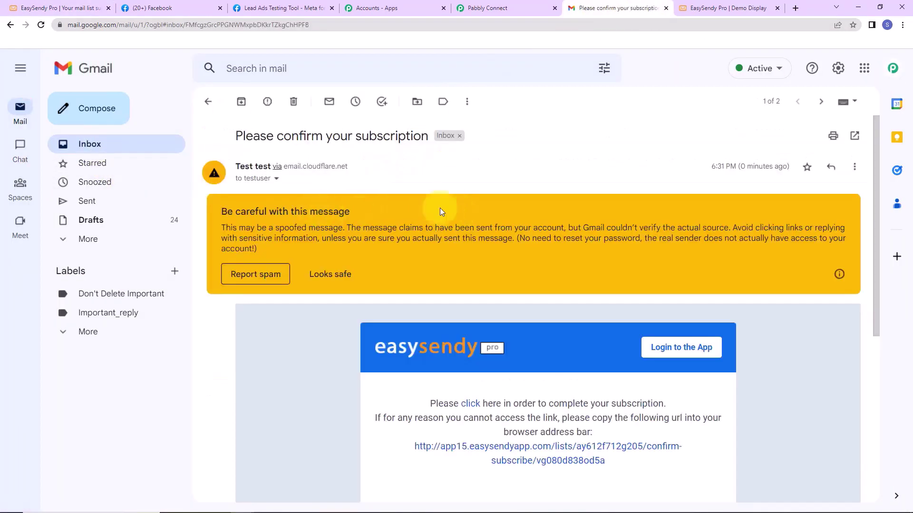
scroll(491, 256, down, 3)
click(473, 296)
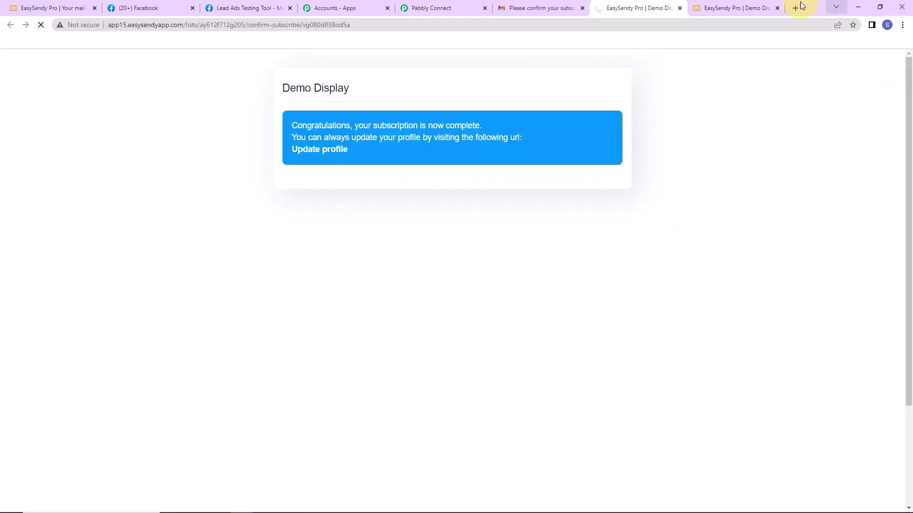
click(320, 148)
Update the Test User profile and reload the subscribers list to confirm its Confirmed status.
click(595, 317)
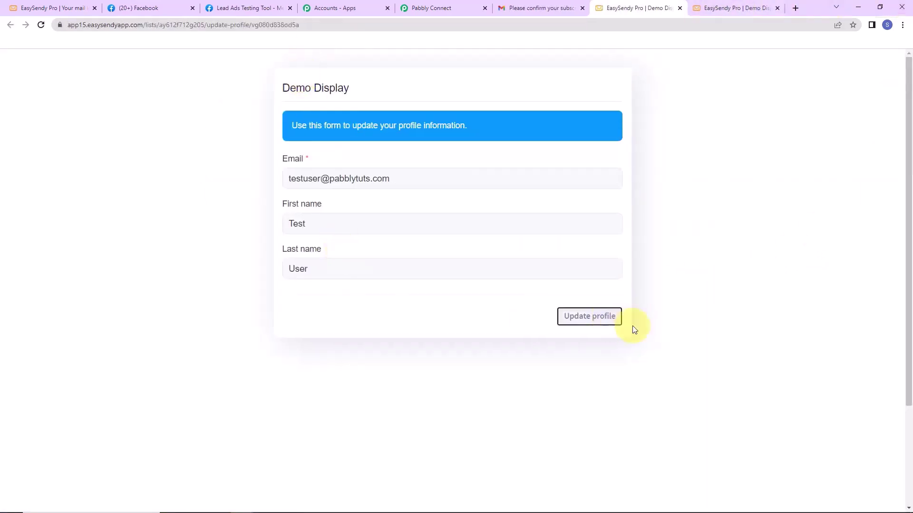
click(27, 9)
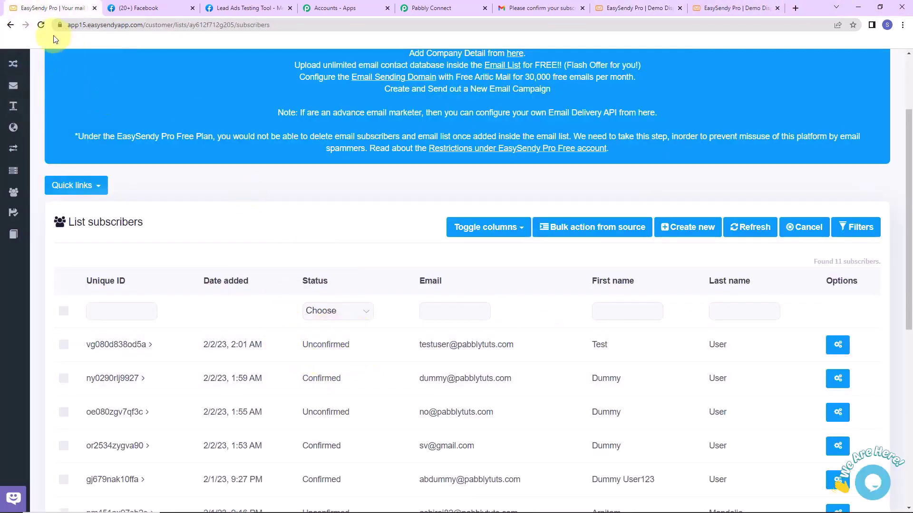
click(41, 25)
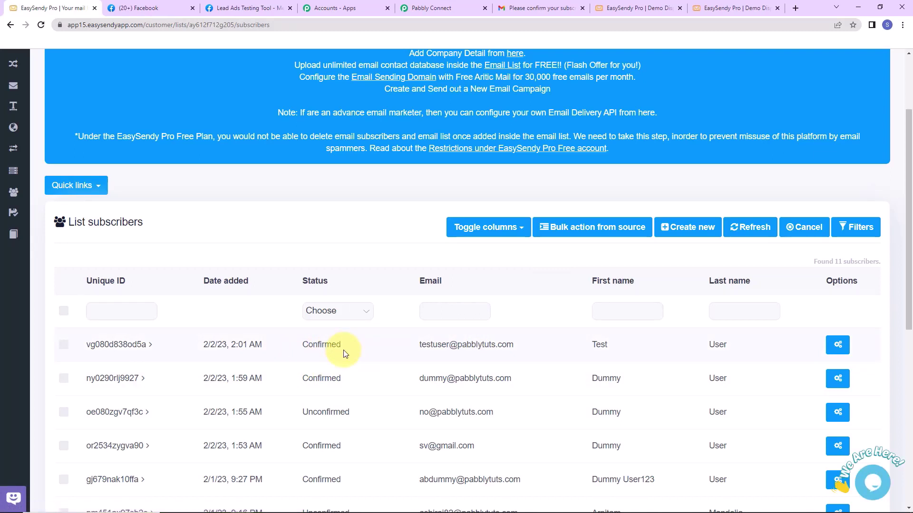
click(432, 8)
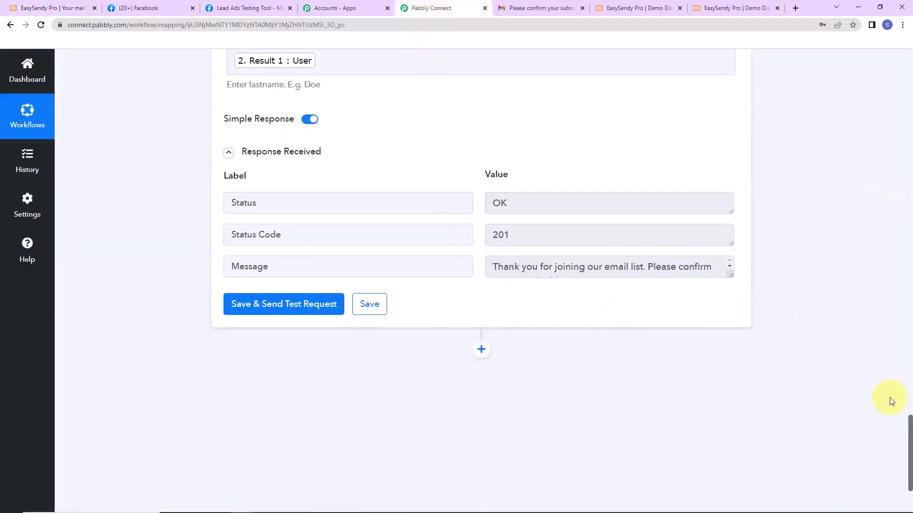
Collapse the Facebook Lead Ads, Split Text and EasySendy Add Subscriber cards, then scroll to the top.
drag(910, 426, 900, 142)
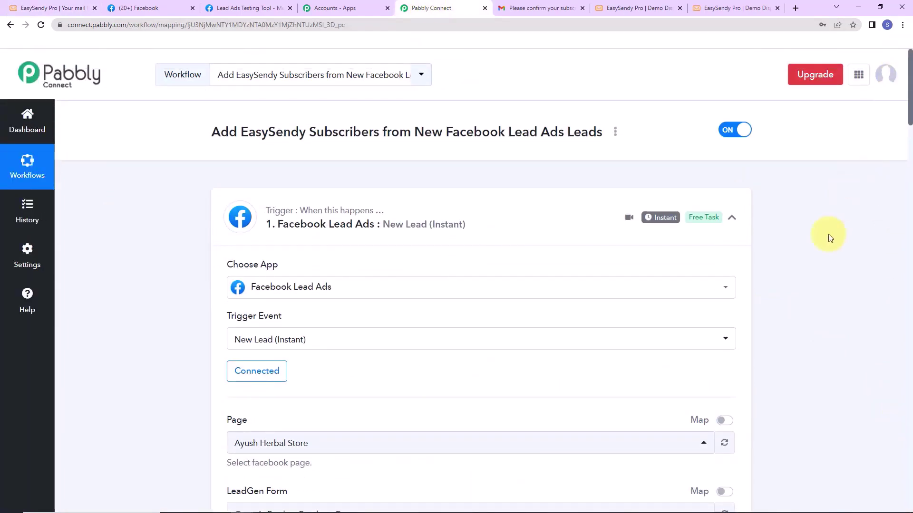
click(733, 219)
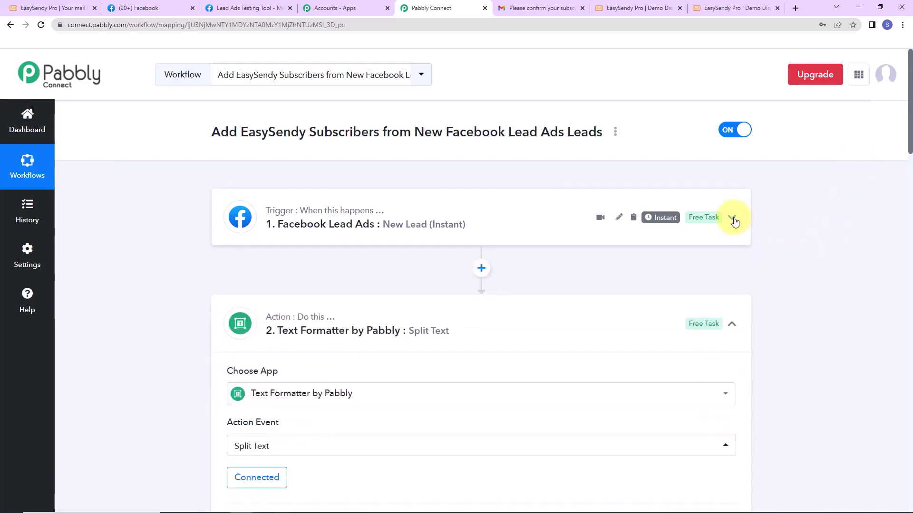
scroll(732, 242, down, 5)
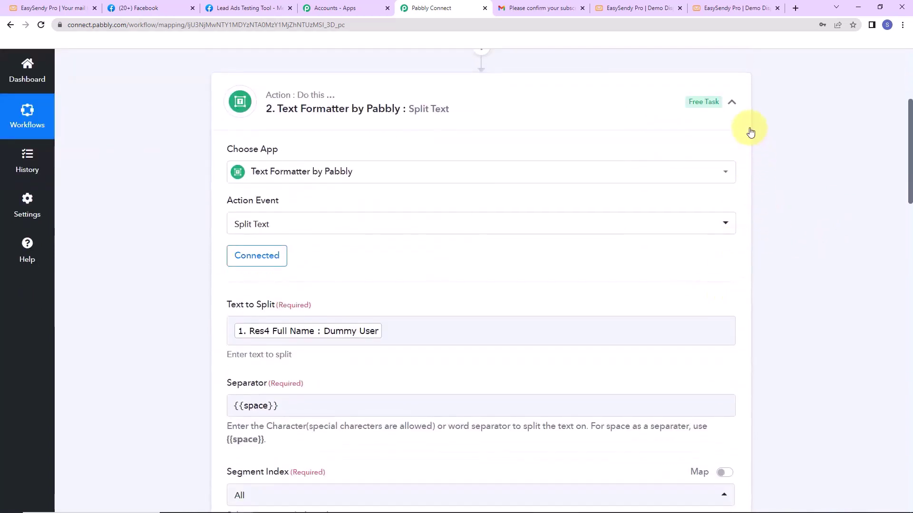
click(731, 101)
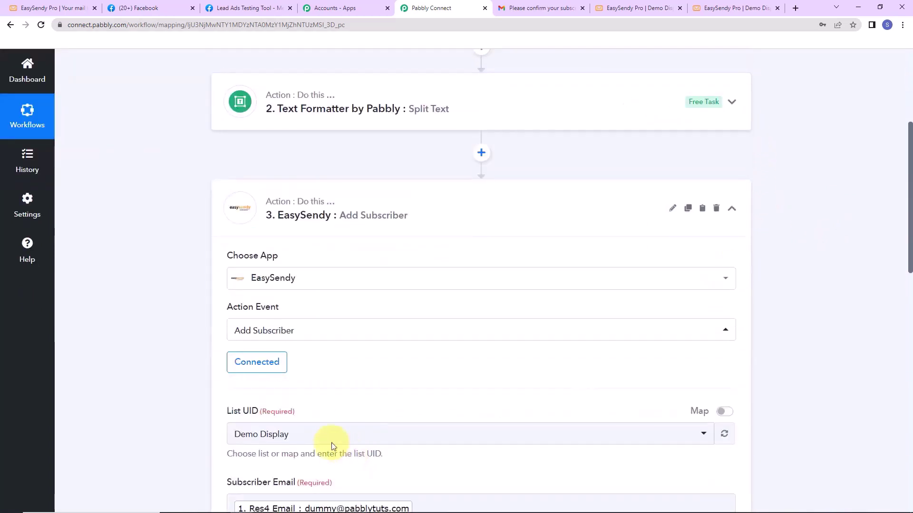
click(733, 208)
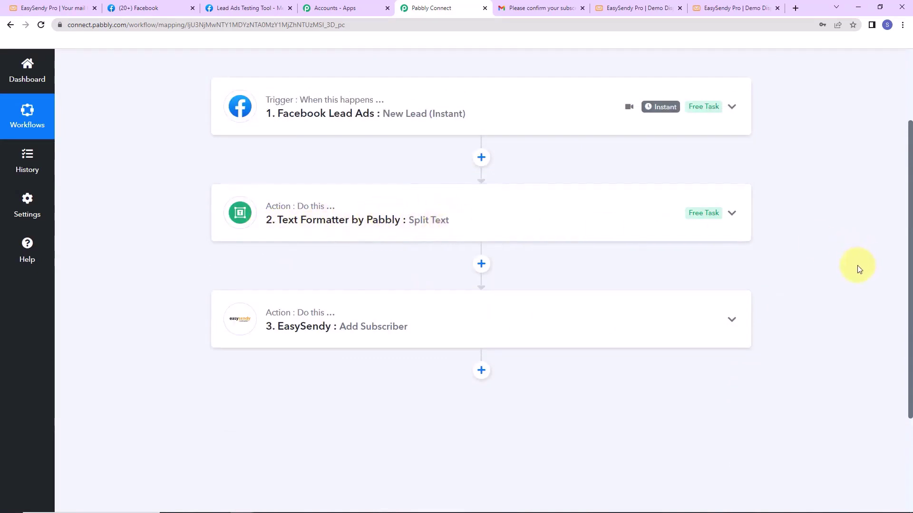
scroll(859, 270, up, 3)
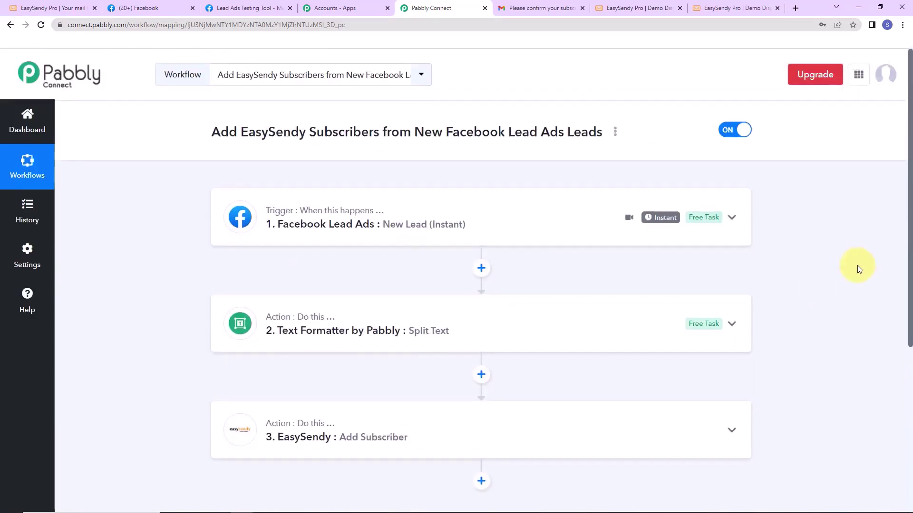
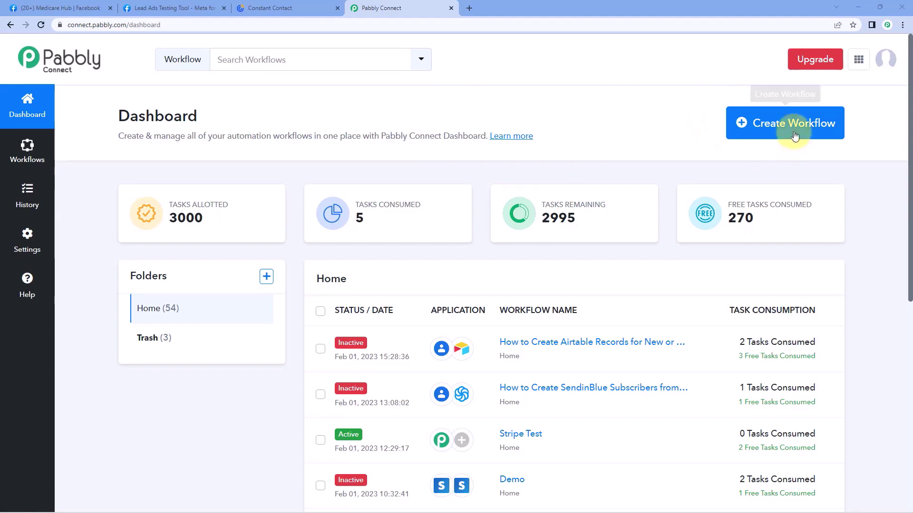
Create a new workflow named 'Facebook Lead Ads to Constant Contacts'.
click(794, 124)
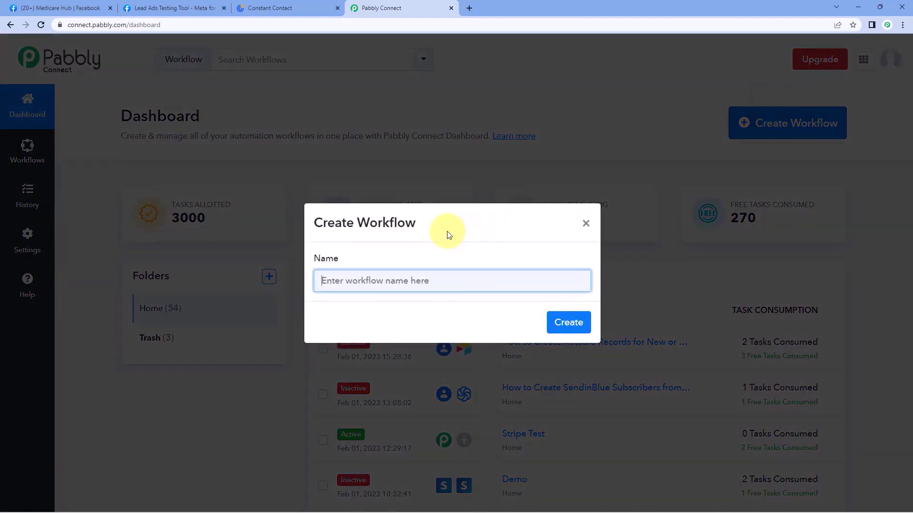
text(Facebo)
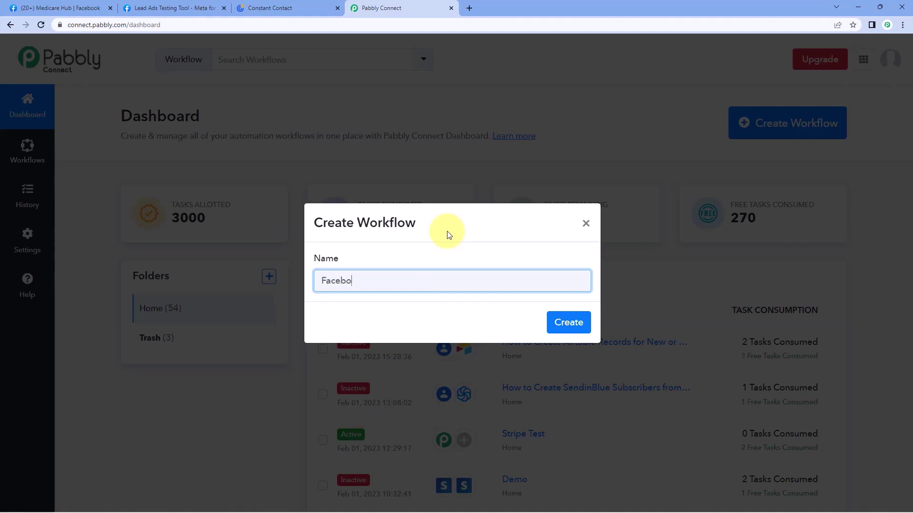
text(ok Lead Ads to Constant Contacts)
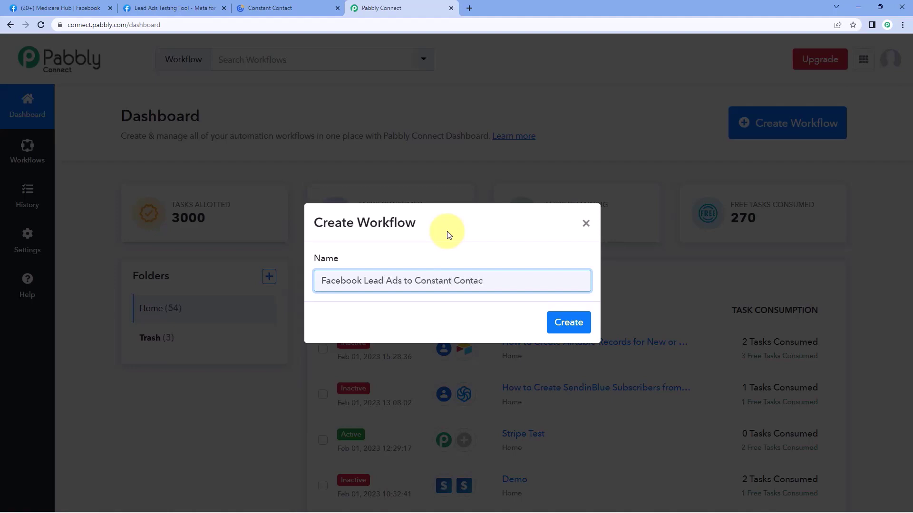
click(569, 324)
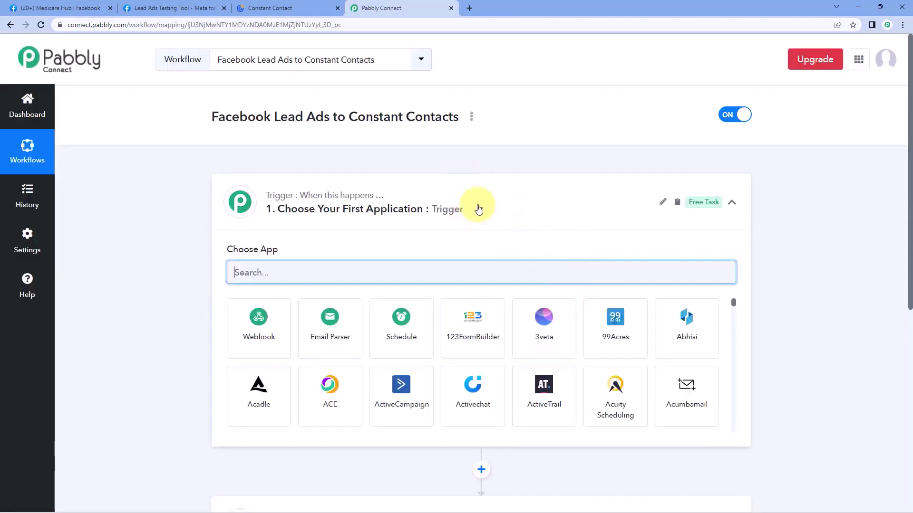
Expand the trigger step's app chooser, briefly checking the Facebook page tab.
click(479, 209)
scroll(188, 211, down, 1)
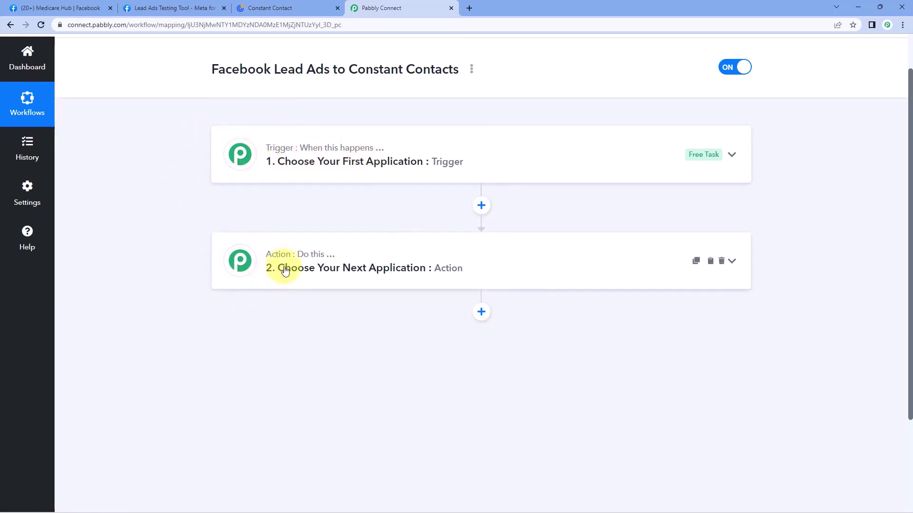
click(478, 148)
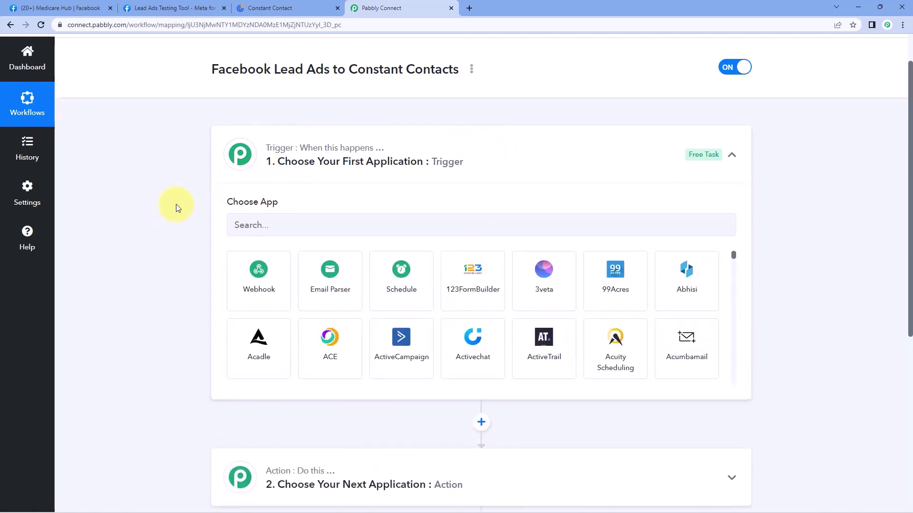
click(97, 6)
click(375, 8)
Search the app list for 'Faceboo' and select Facebook Lead Ads as the trigger app.
scroll(186, 174, down, 1)
click(293, 175)
text(Facebook)
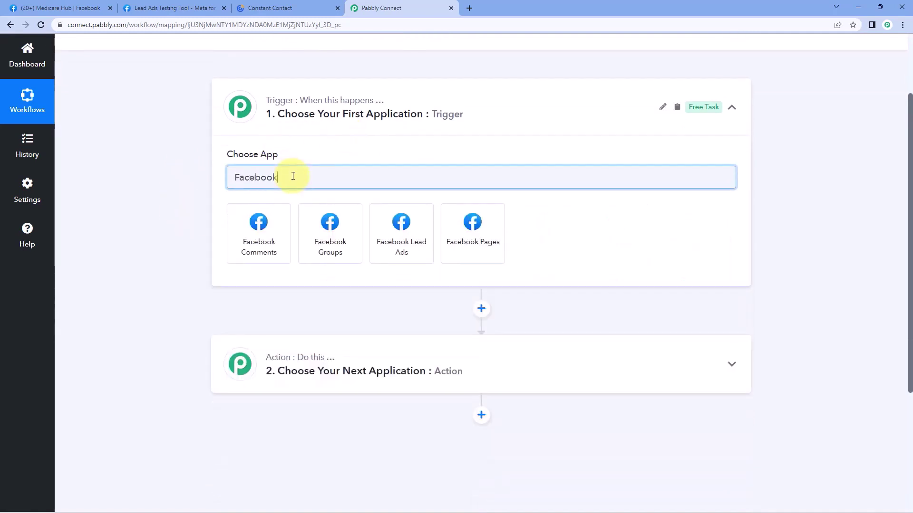
click(422, 254)
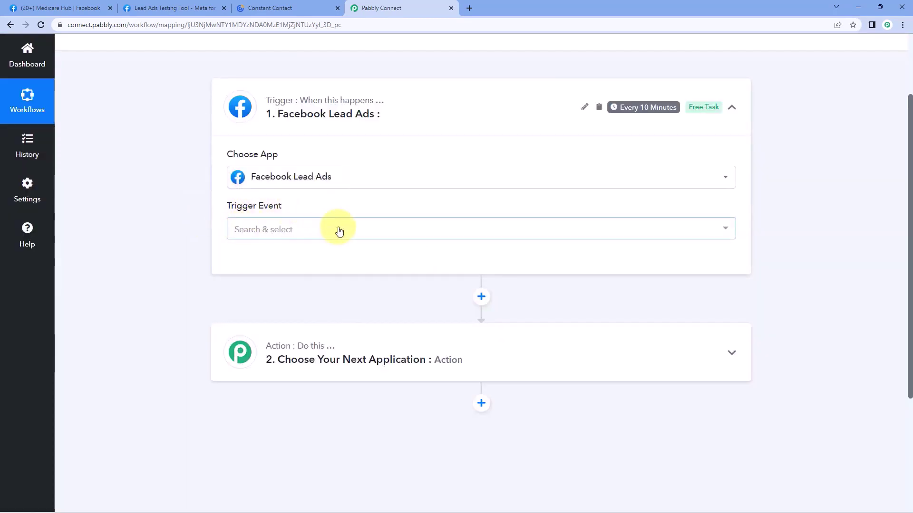
Set the trigger event to New Lead (Instant) and authorize a new Facebook Lead Ads connection.
click(338, 230)
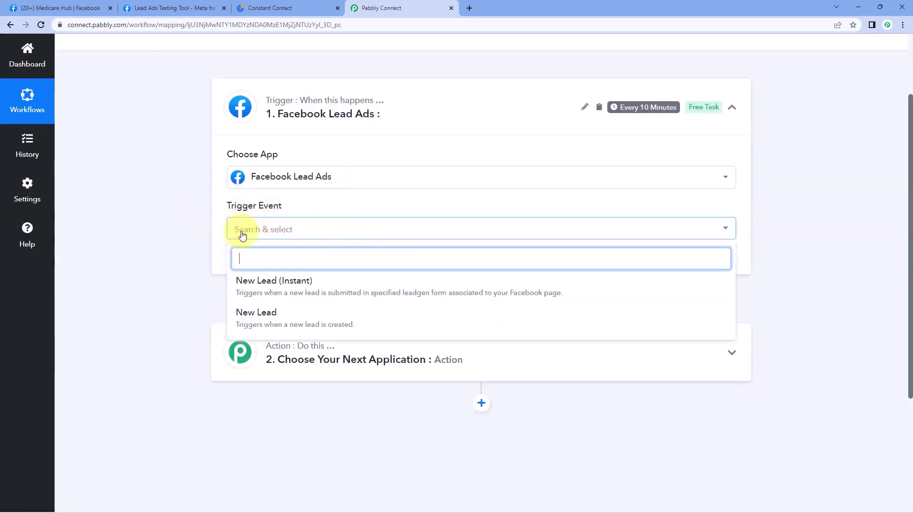
click(355, 283)
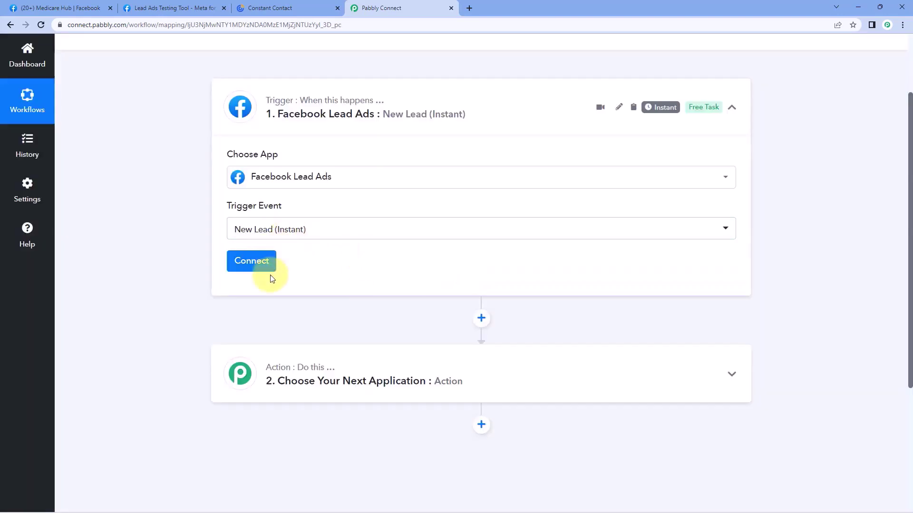
click(271, 264)
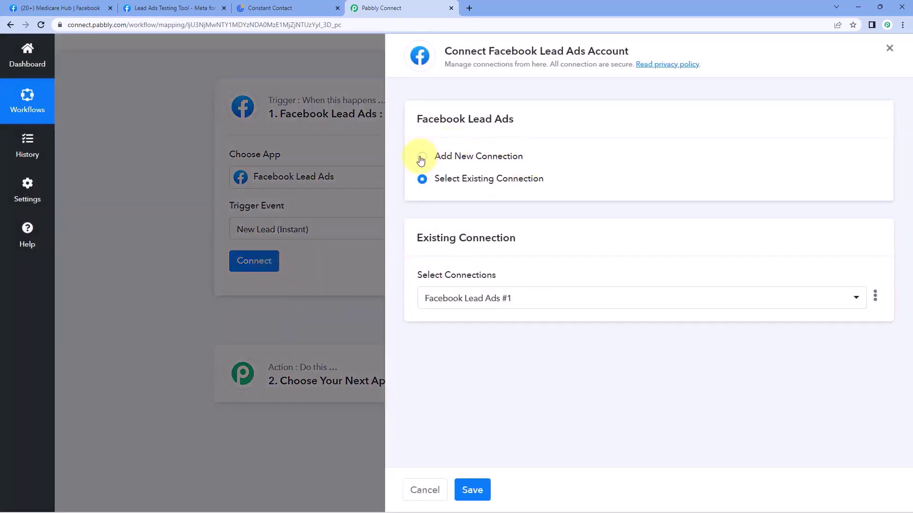
click(421, 158)
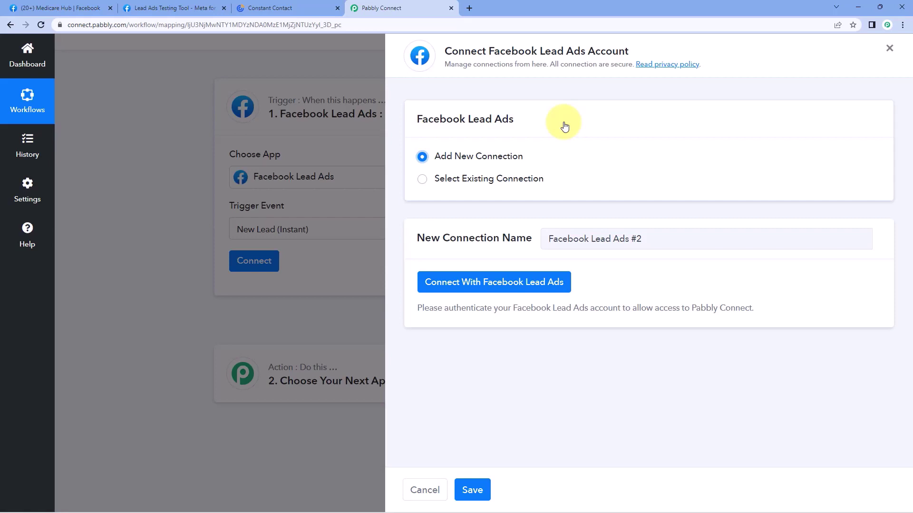
click(492, 285)
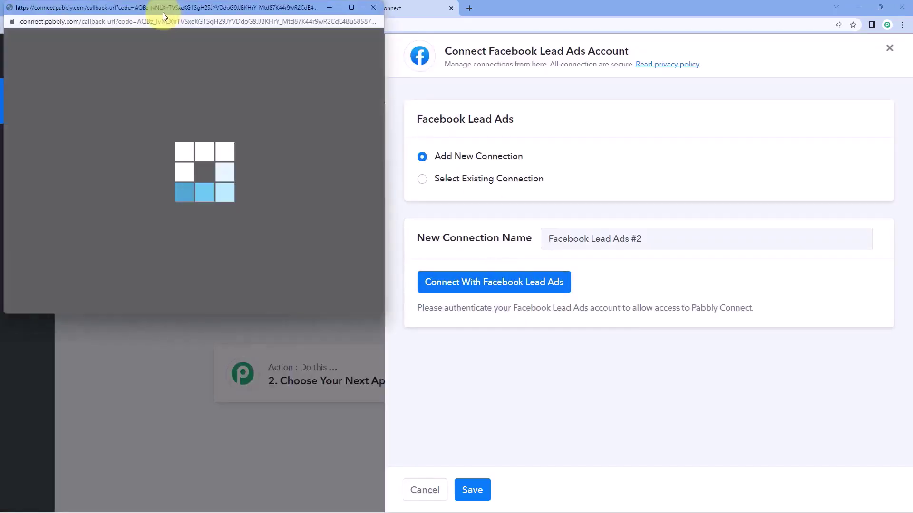
click(71, 8)
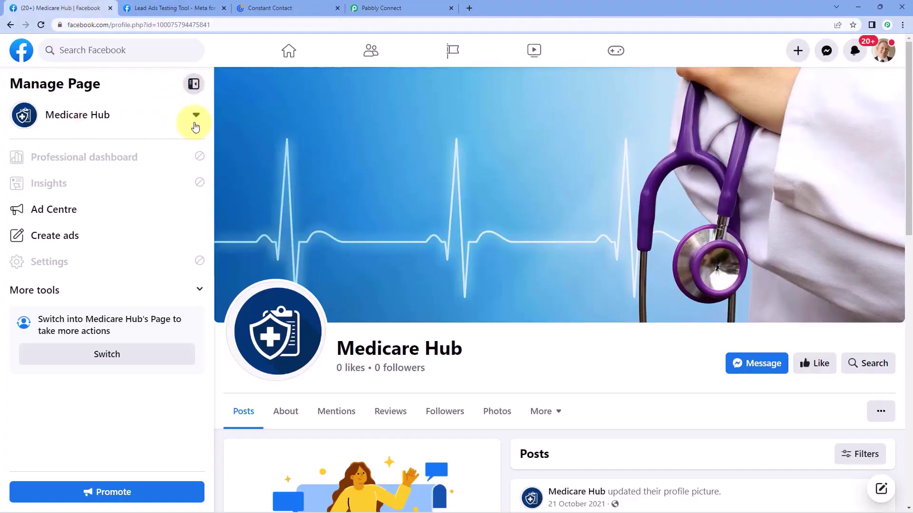
click(381, 6)
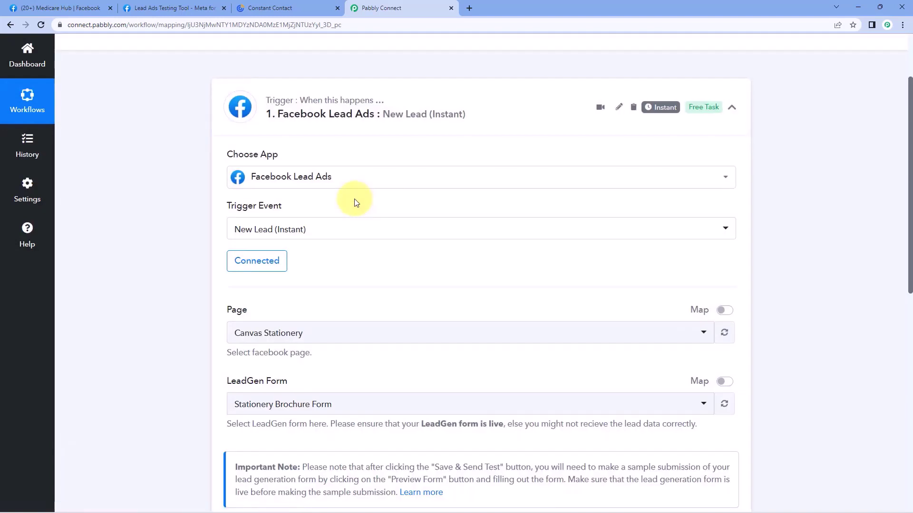
Scroll through the Facebook Page dropdown list, then switch to the Medicare Hub Facebook page.
scroll(354, 203, down, 3)
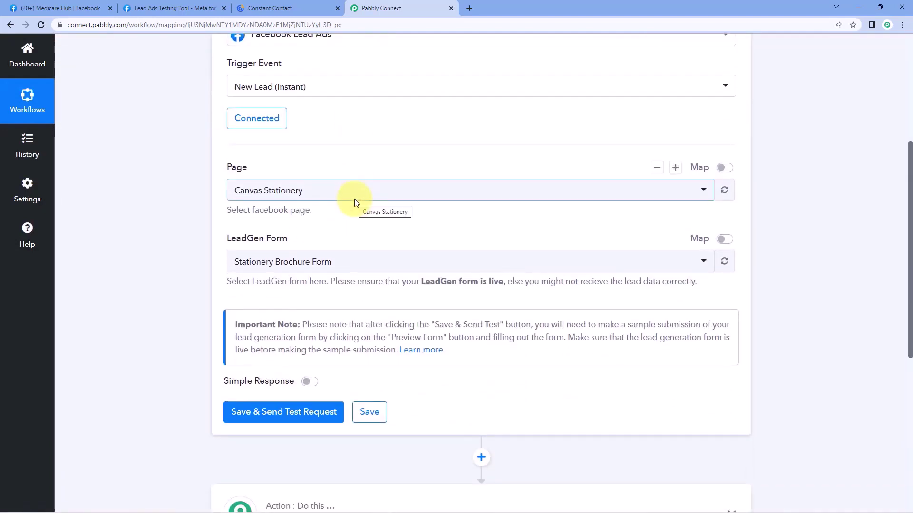
click(407, 190)
scroll(400, 274, down, 3)
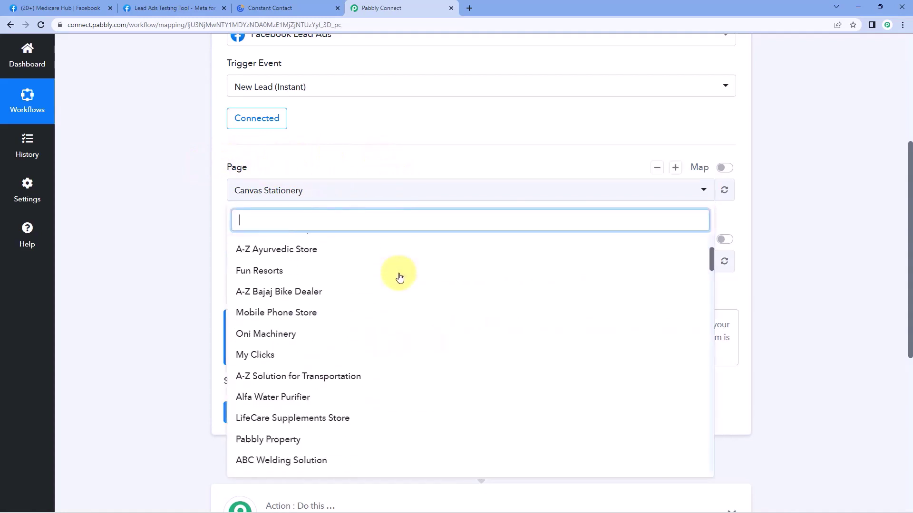
scroll(399, 278, down, 10)
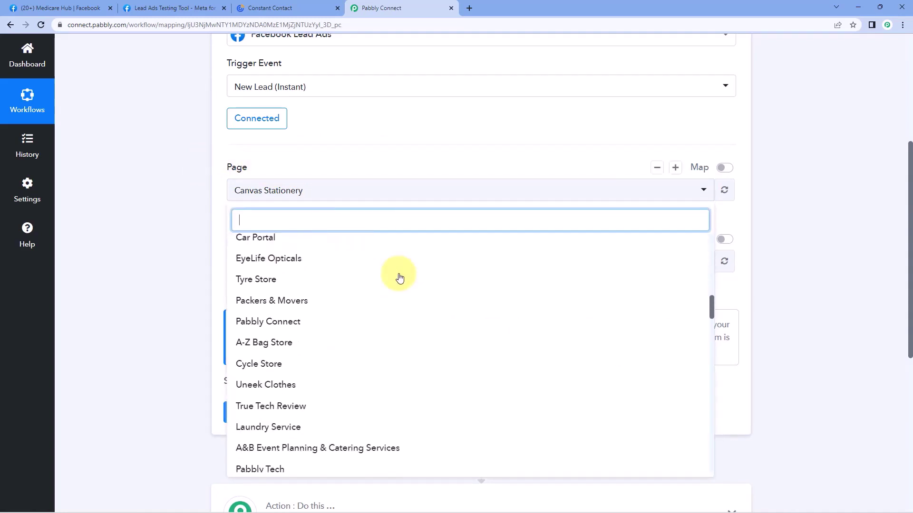
scroll(400, 278, down, 3)
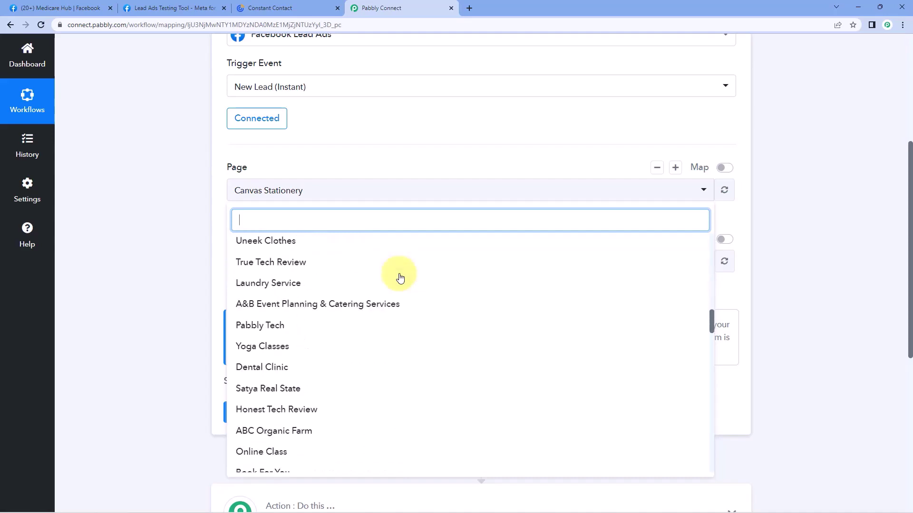
scroll(400, 278, up, 13)
scroll(400, 275, up, 4)
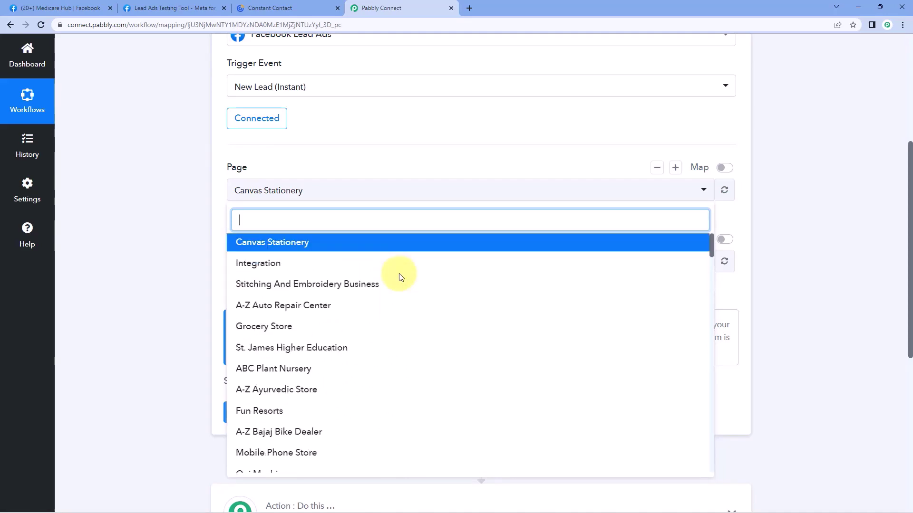
click(59, 8)
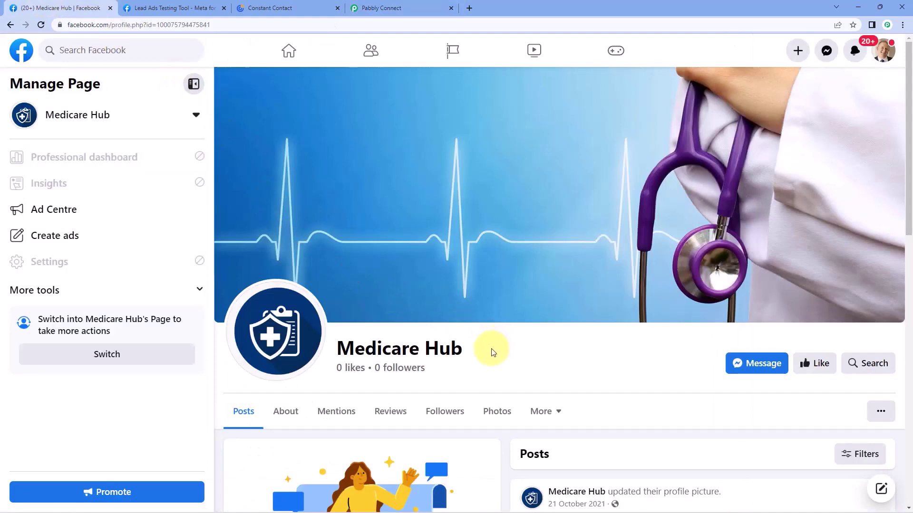
Confirm the Facebook page name reads Medicare Hub, then go back to the workflow's page list.
drag(491, 350, 335, 350)
click(477, 341)
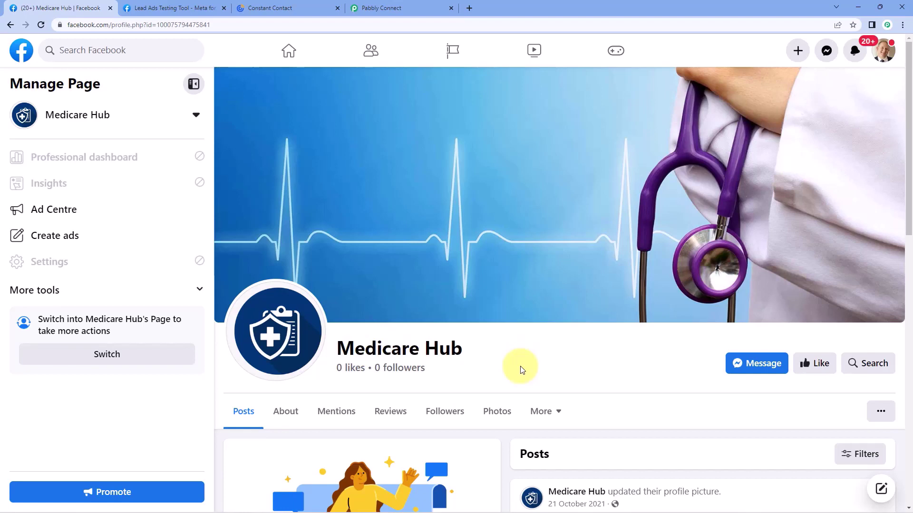
click(394, 8)
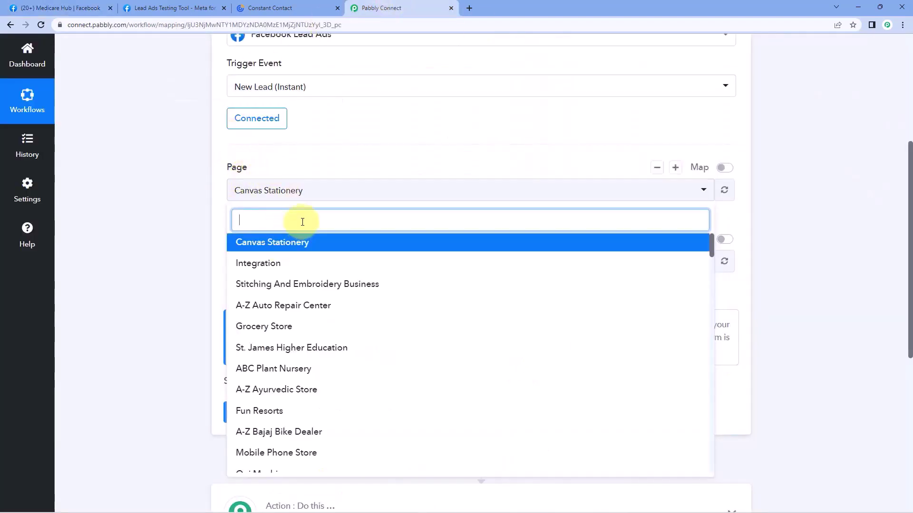
Search 'Med' and choose Medicare Hub as the trigger page, then check the LeadGen Form list.
text(Mid)
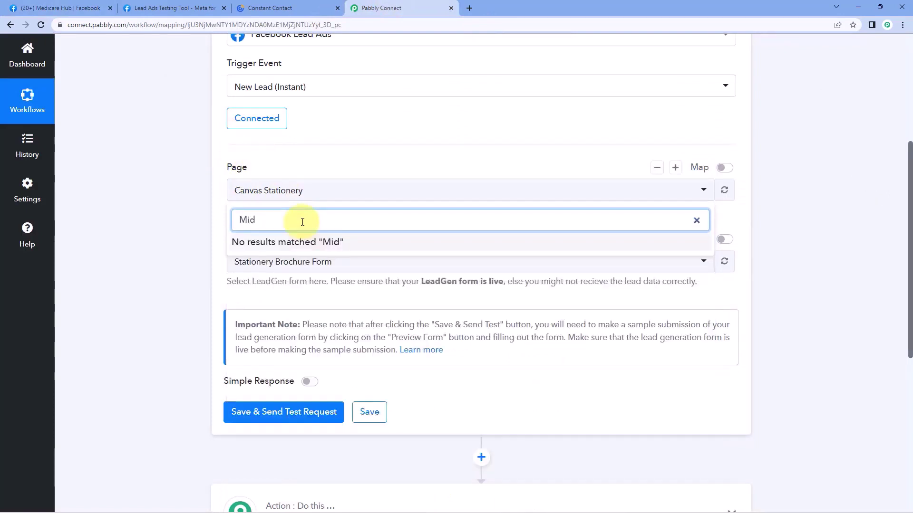
key(BackSpace)
key(BackSpace)
text(ed)
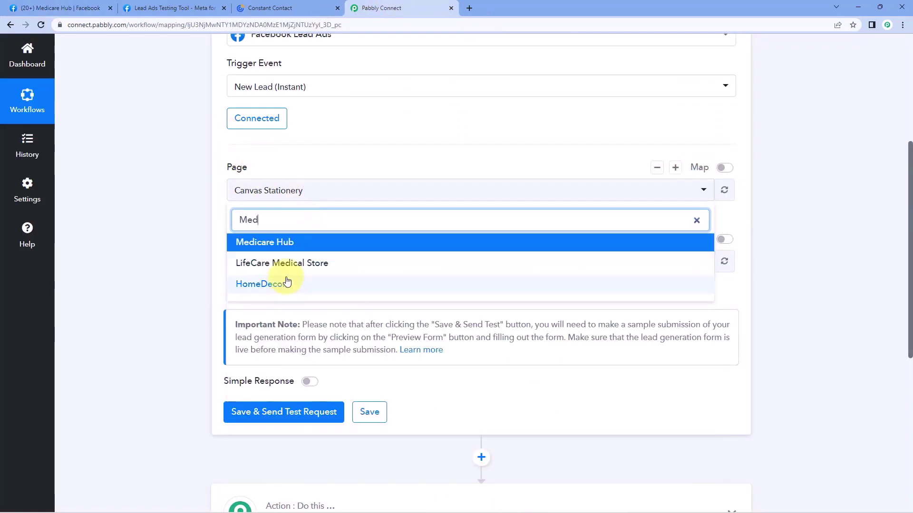
click(286, 242)
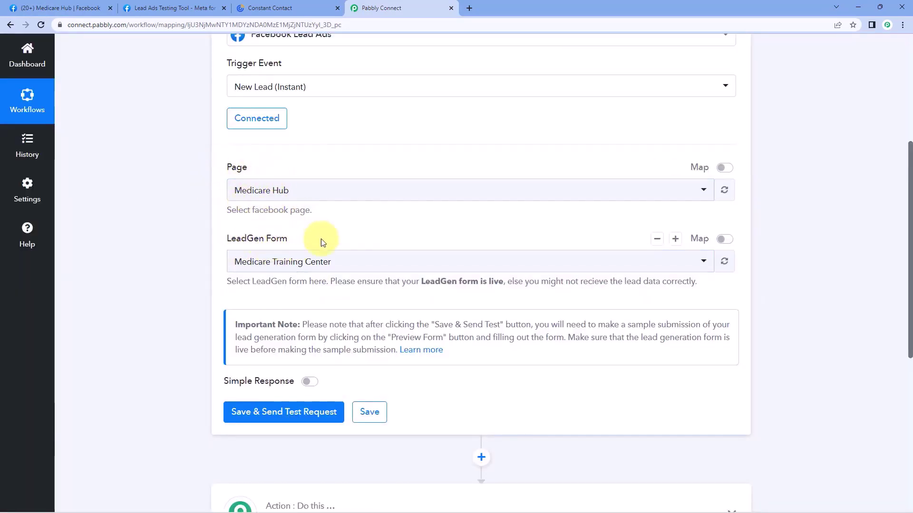
click(350, 261)
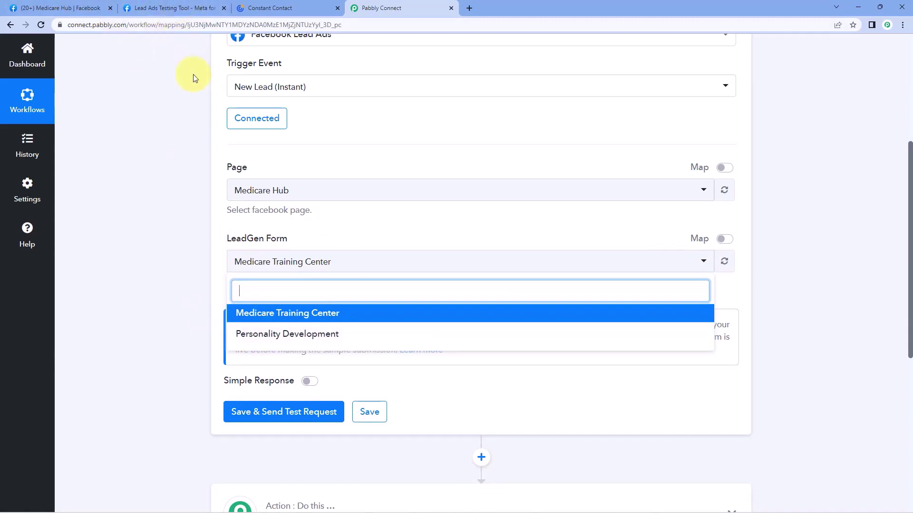
click(191, 8)
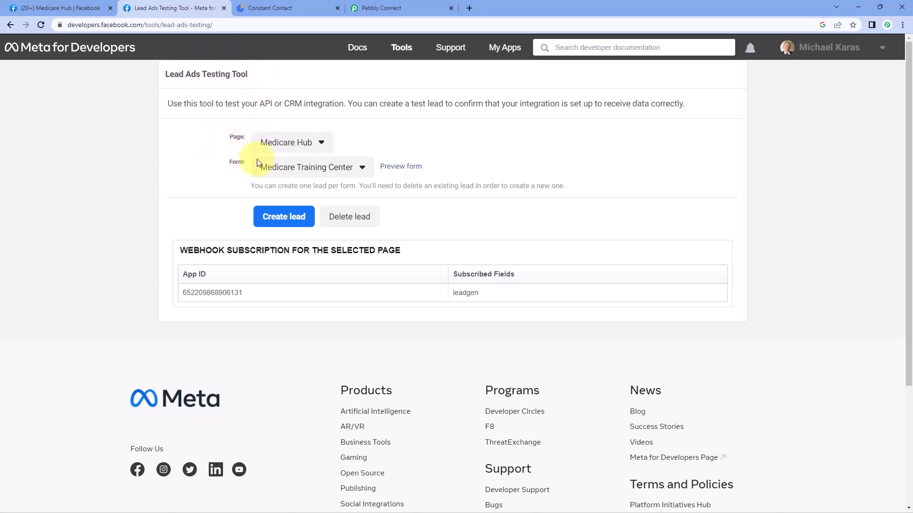
Verify the testing tool uses page Medicare Hub and form Medicare Training Center.
click(322, 147)
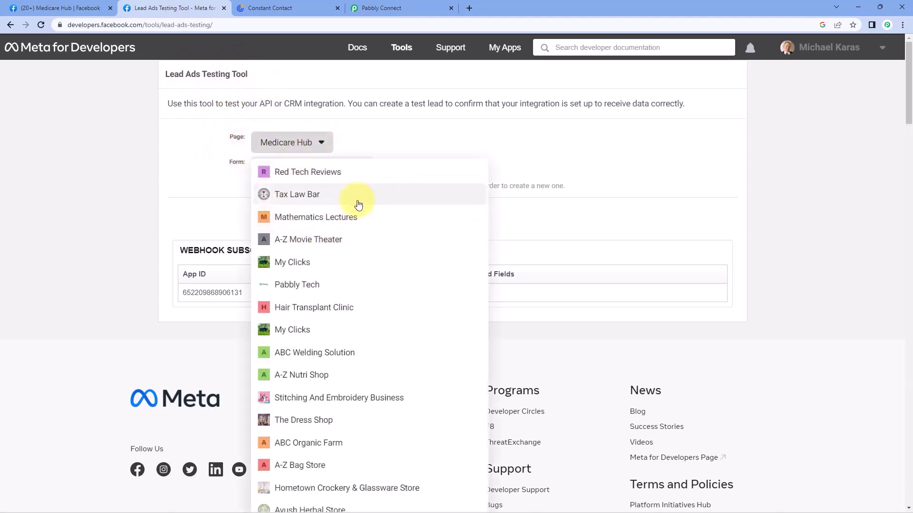
scroll(357, 208, down, 3)
scroll(359, 211, up, 2)
scroll(359, 211, up, 1)
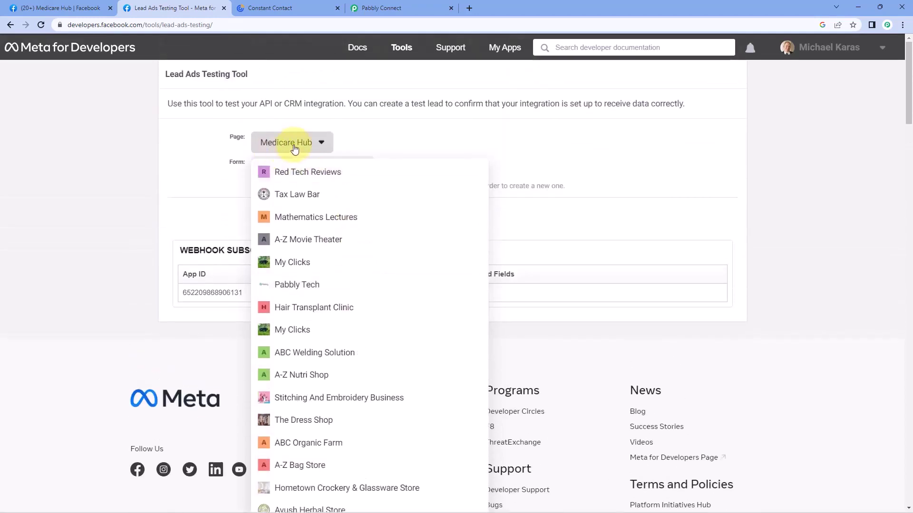
click(233, 150)
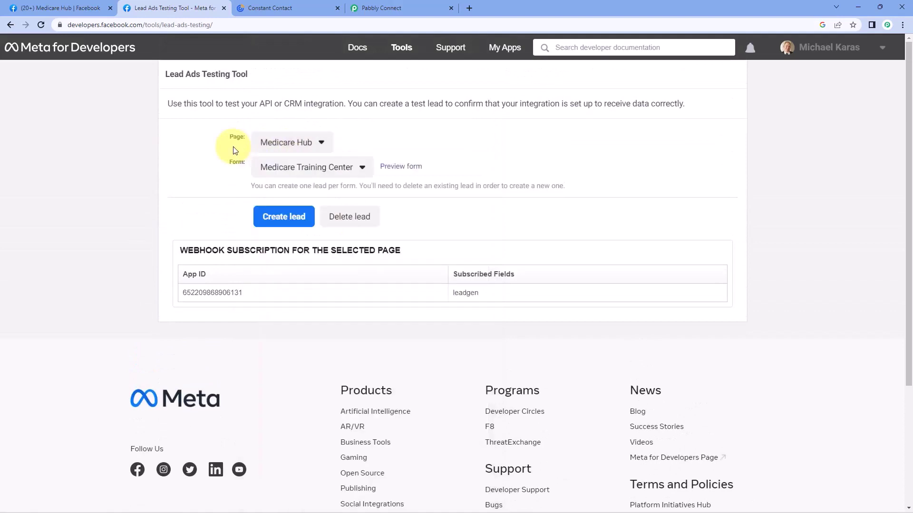
click(380, 8)
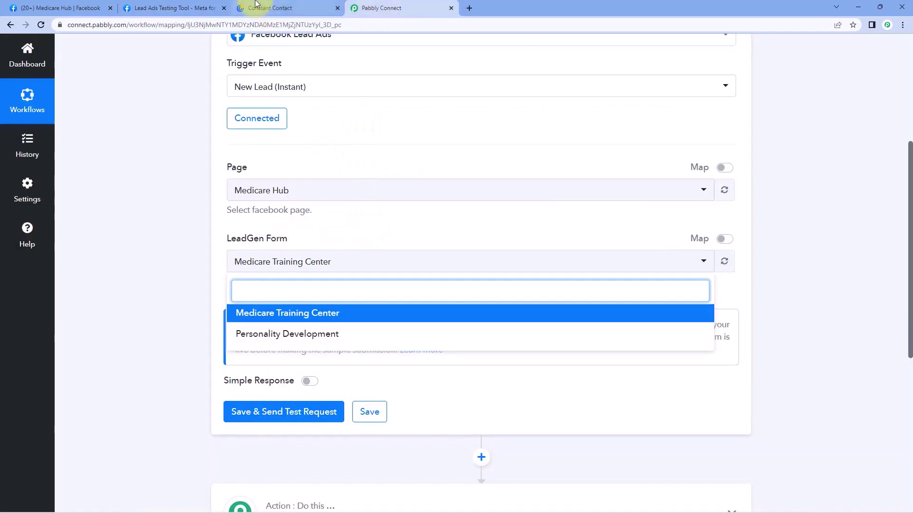
click(173, 9)
click(323, 169)
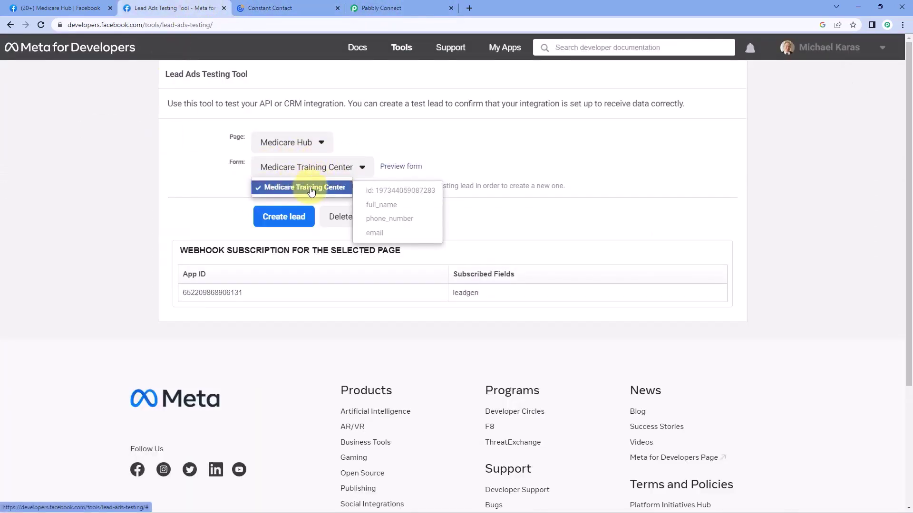
click(311, 189)
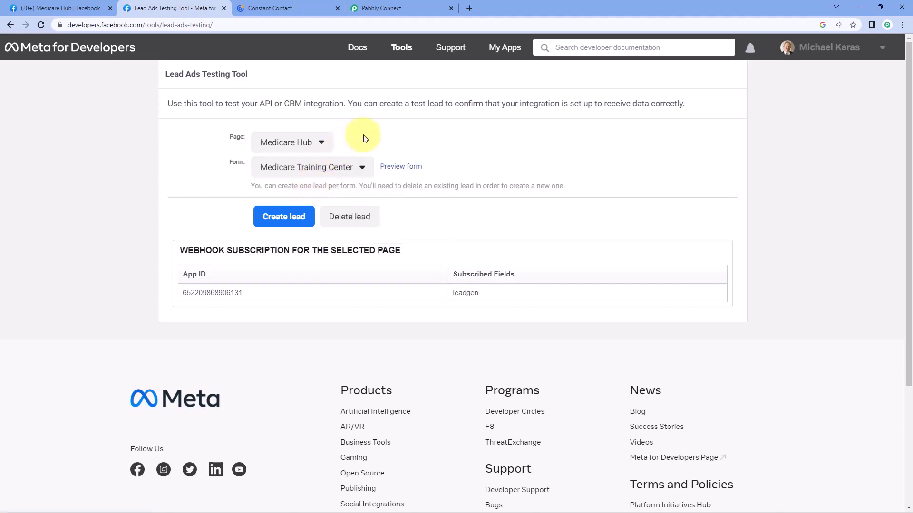
Keep Medicare Training Center as the LeadGen Form and save the trigger to await a test lead.
click(394, 3)
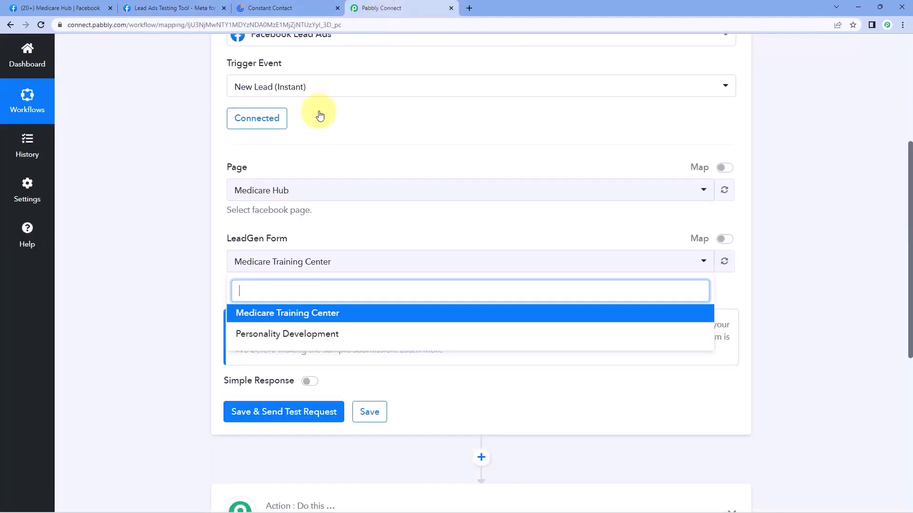
click(284, 315)
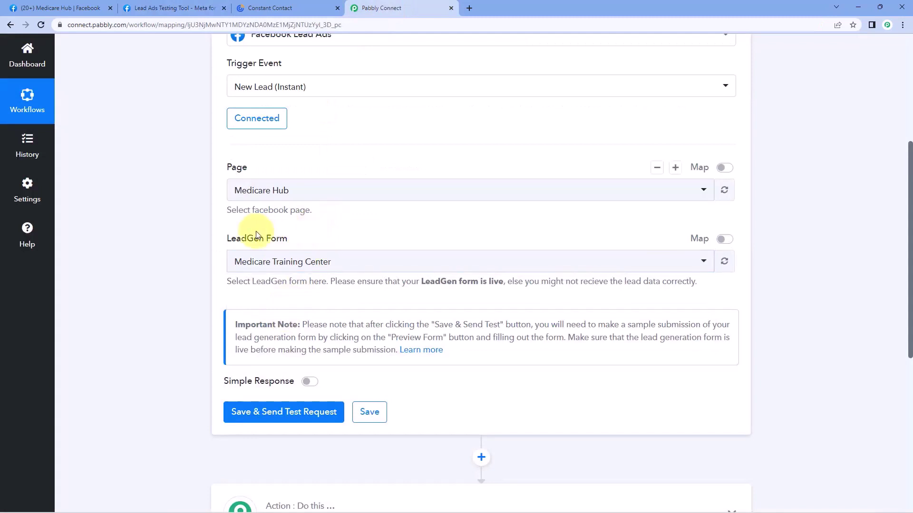
scroll(338, 233, down, 1)
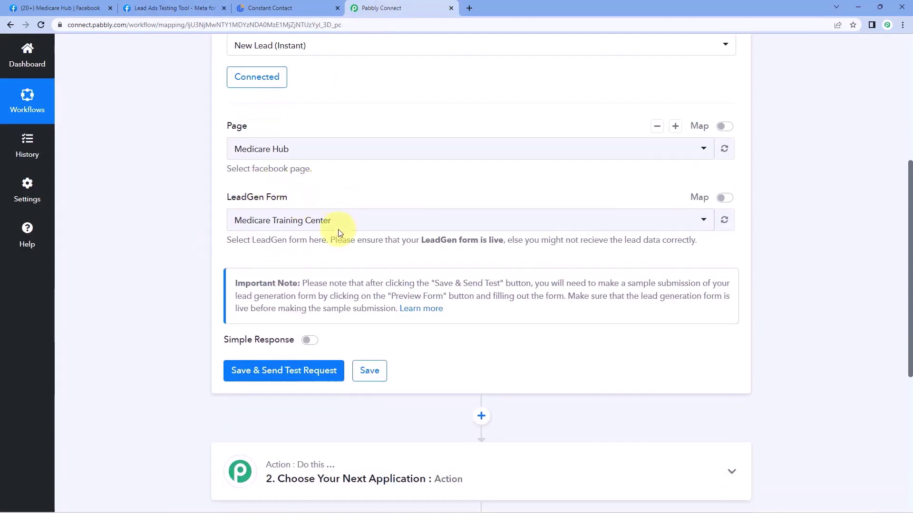
scroll(275, 193, down, 2)
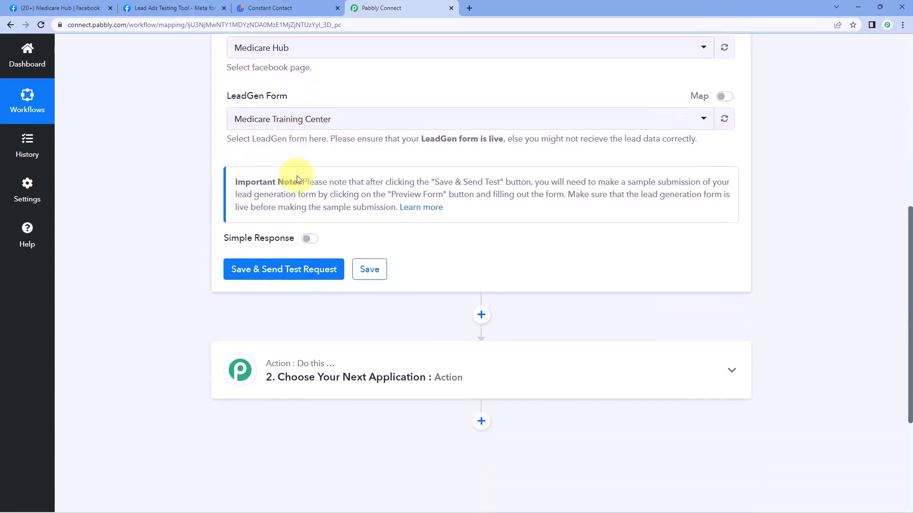
scroll(296, 179, up, 1)
click(284, 325)
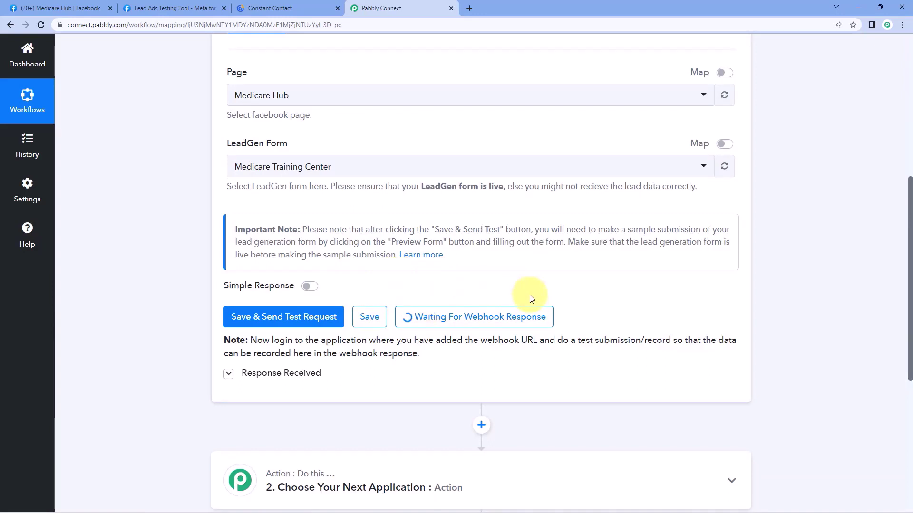
click(194, 8)
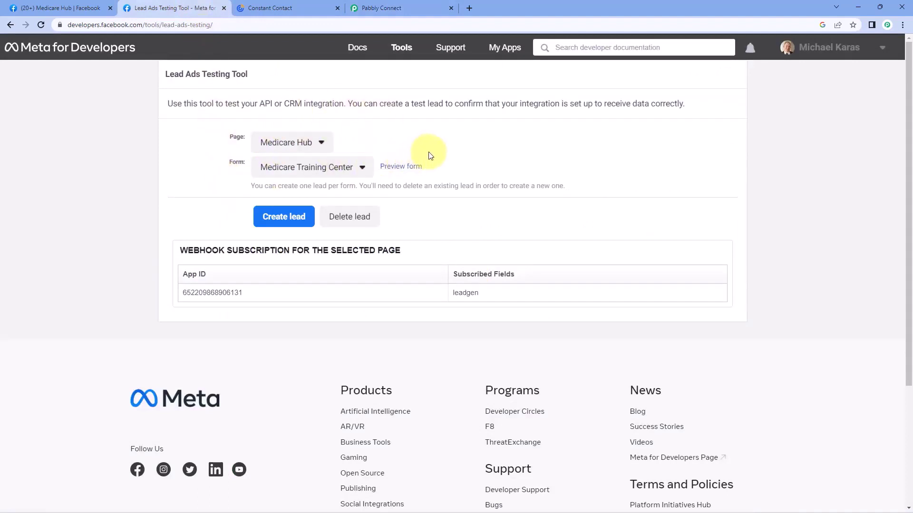
Fill the Medicare Training Center form preview with a demo name, phone and e-mail, and submit it.
click(404, 169)
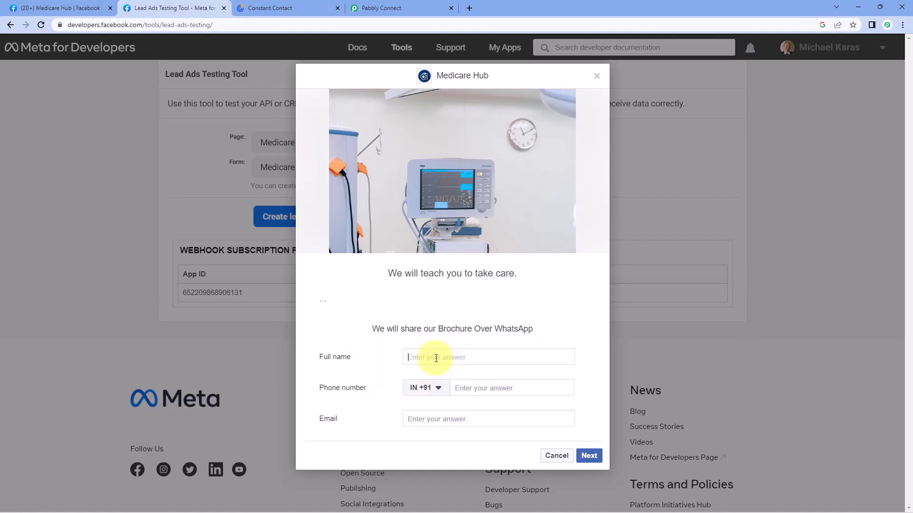
text(Demo)
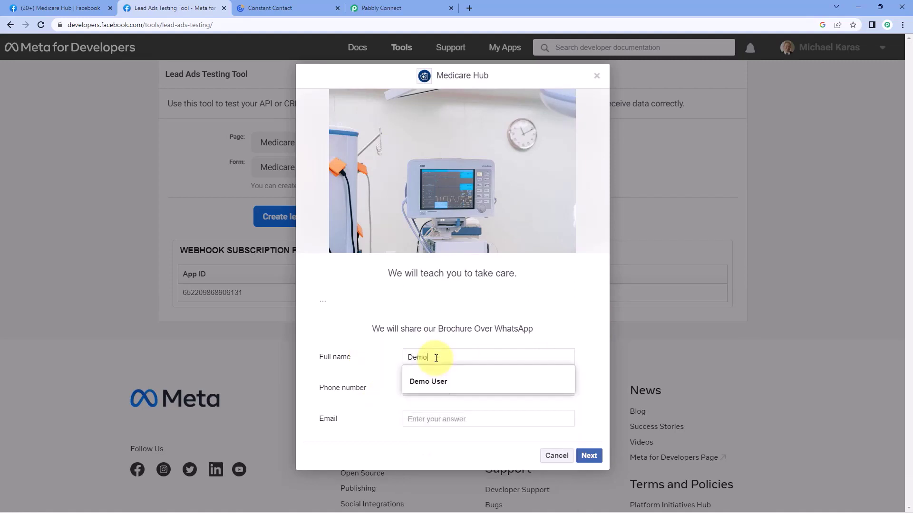
text( User)
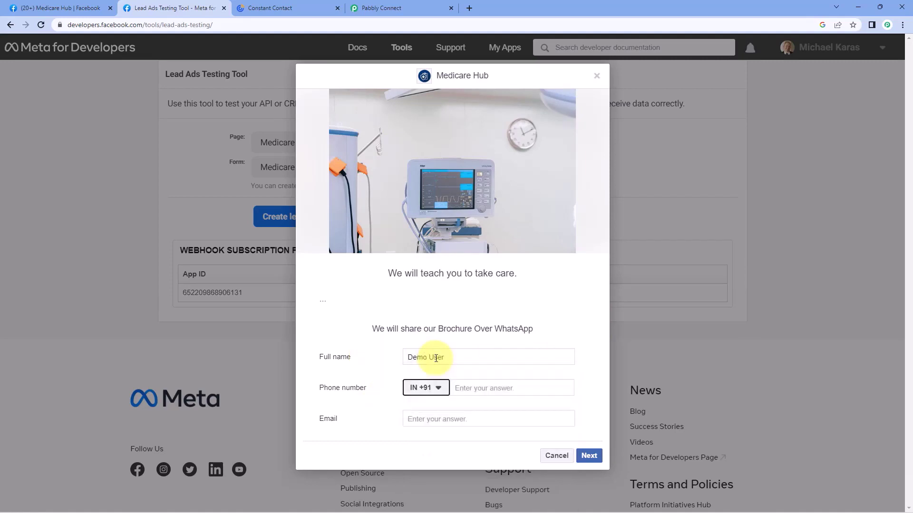
key(Tab)
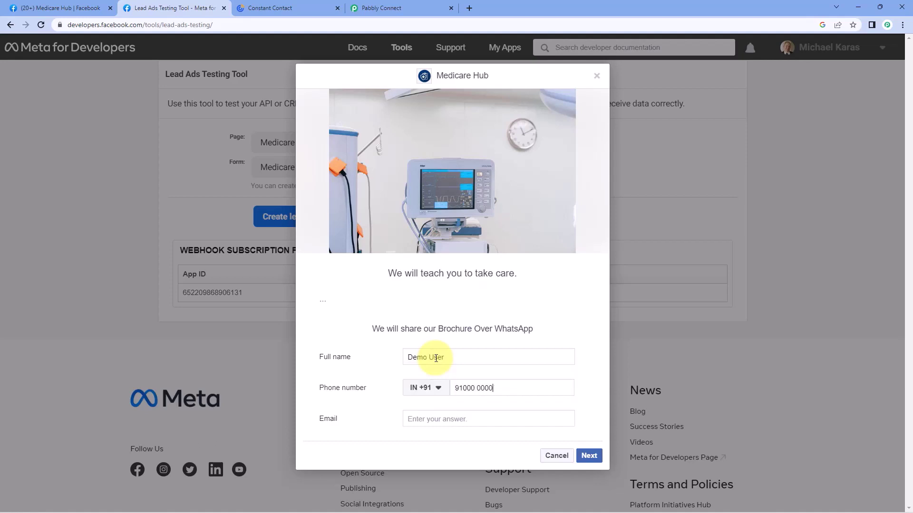
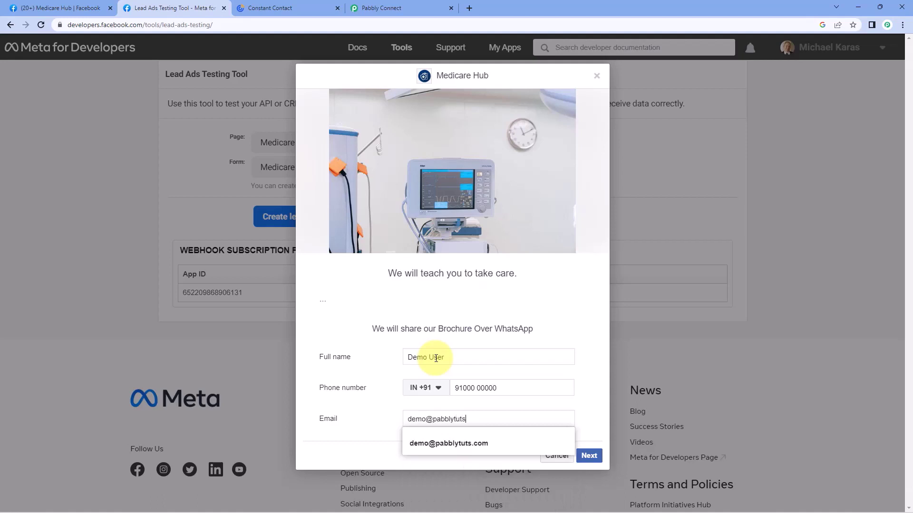
click(464, 442)
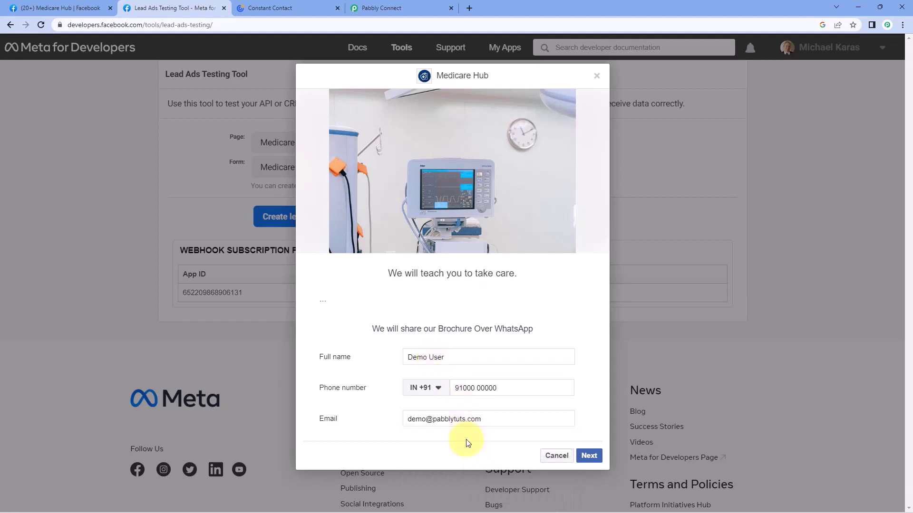
click(588, 454)
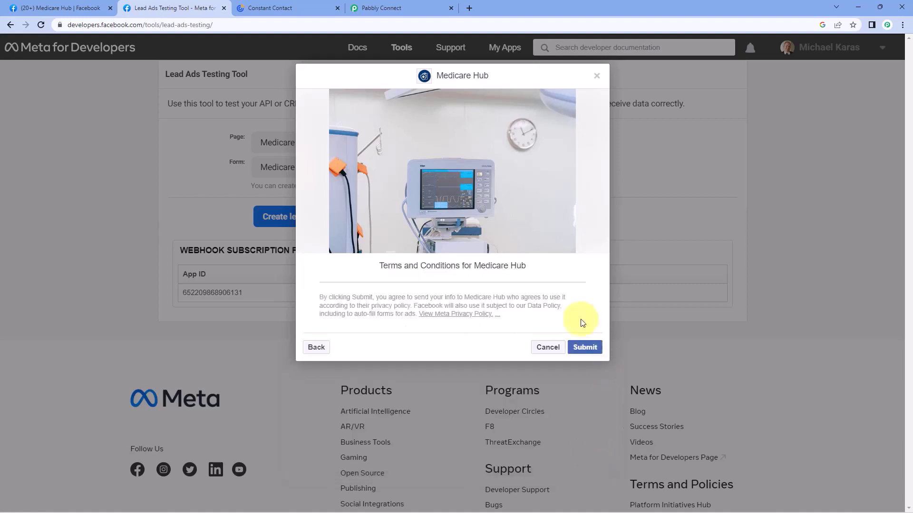
click(584, 347)
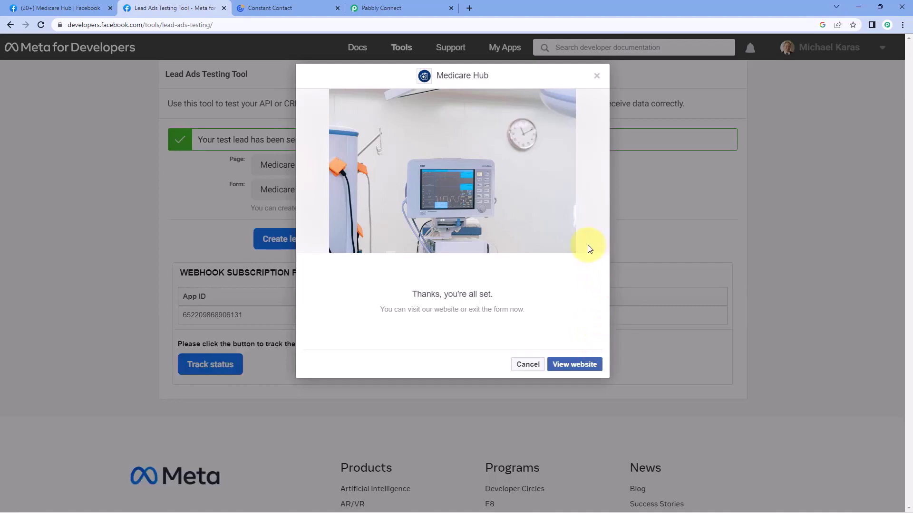
click(597, 77)
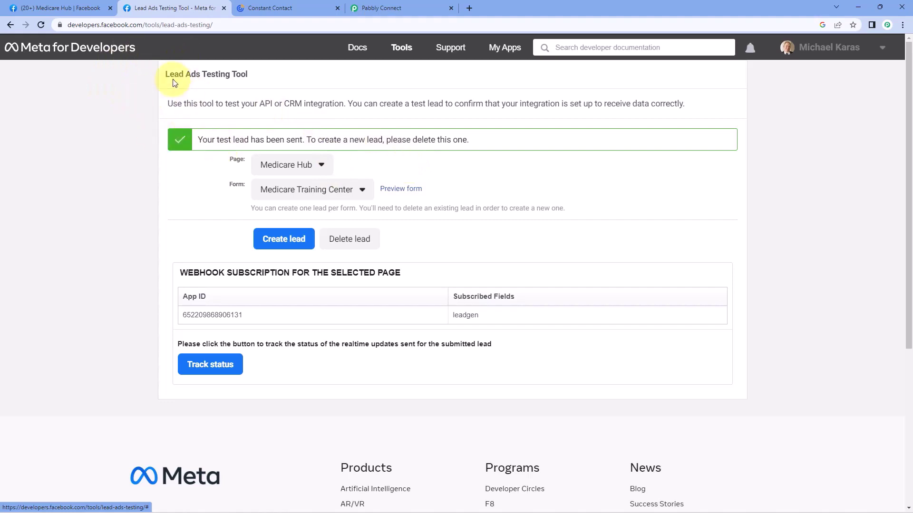
Review the received response, checking the lead's full name, phone number, e-mail and created time.
click(411, 7)
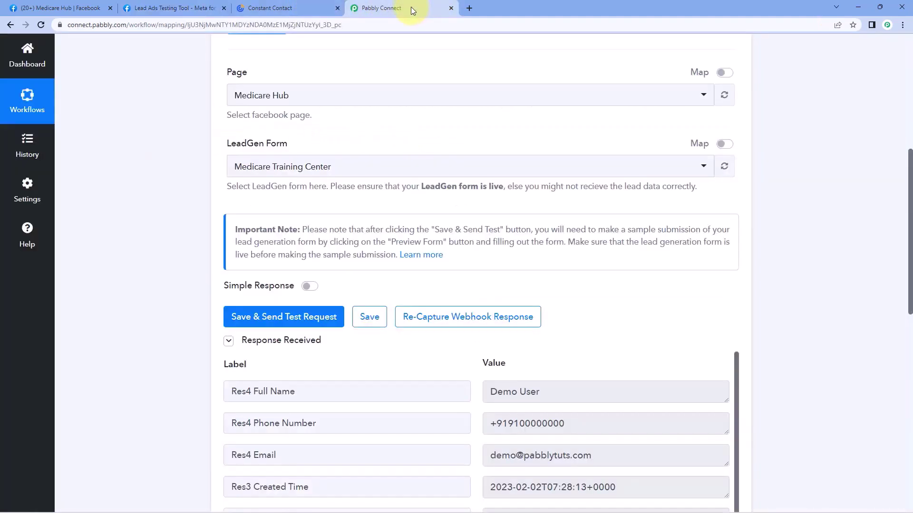
scroll(203, 204, down, 4)
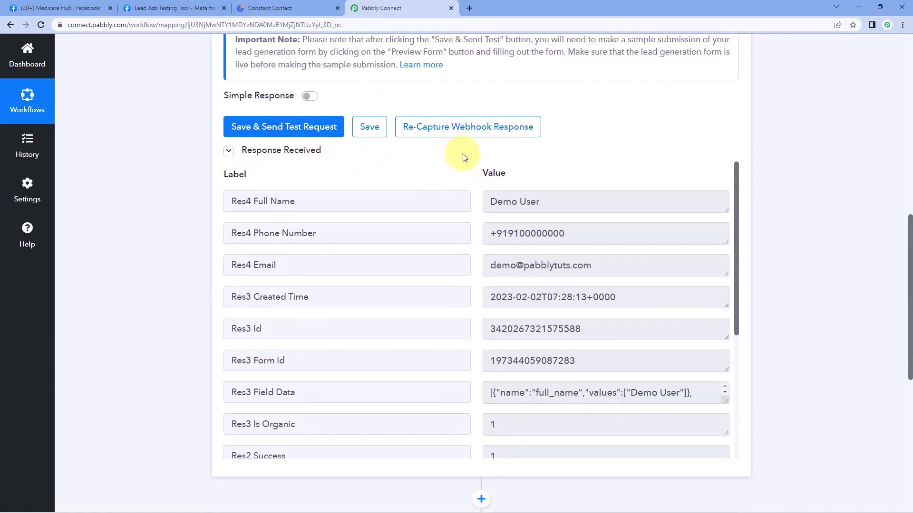
drag(573, 202, 452, 205)
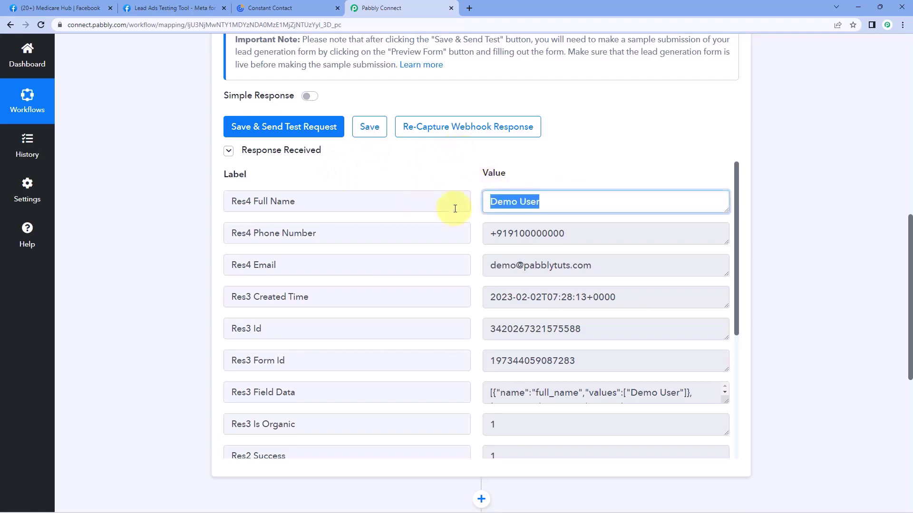
triple_click(595, 235)
triple_click(576, 265)
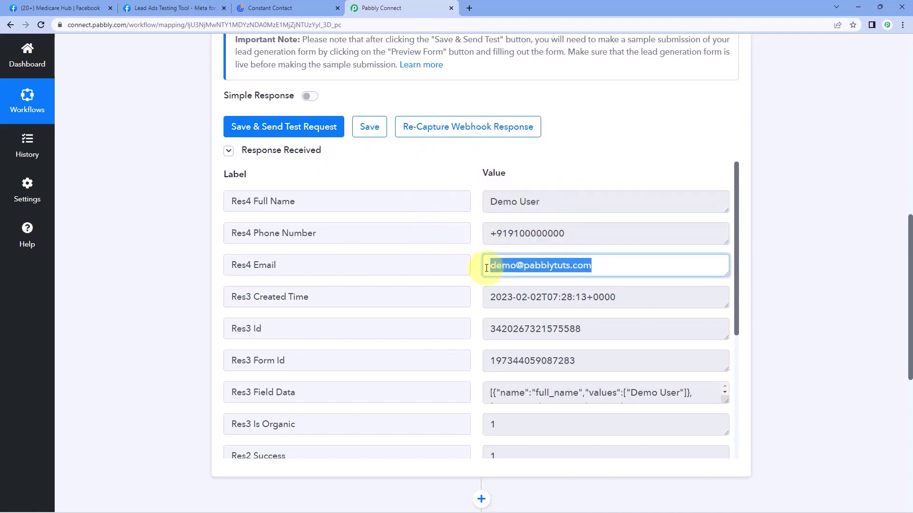
scroll(614, 247, down, 1)
drag(621, 250, 482, 251)
click(477, 249)
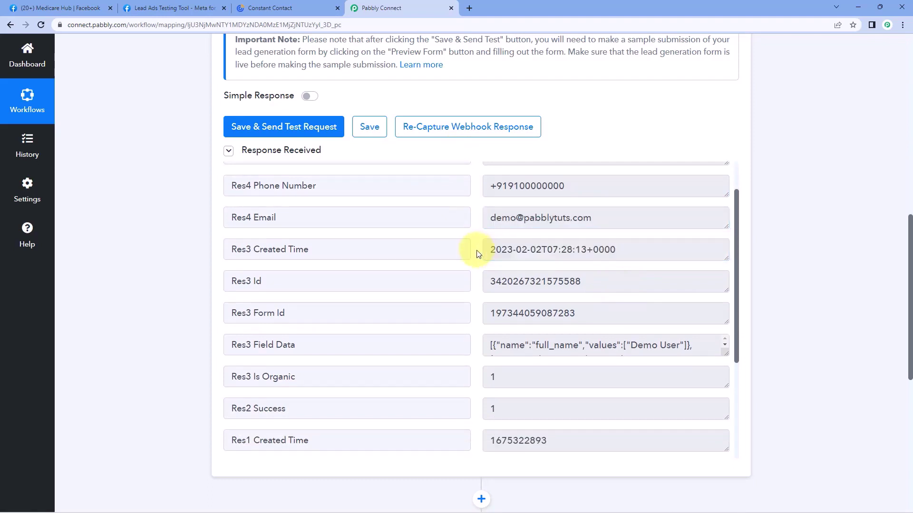
scroll(478, 254, down, 2)
scroll(478, 257, down, 2)
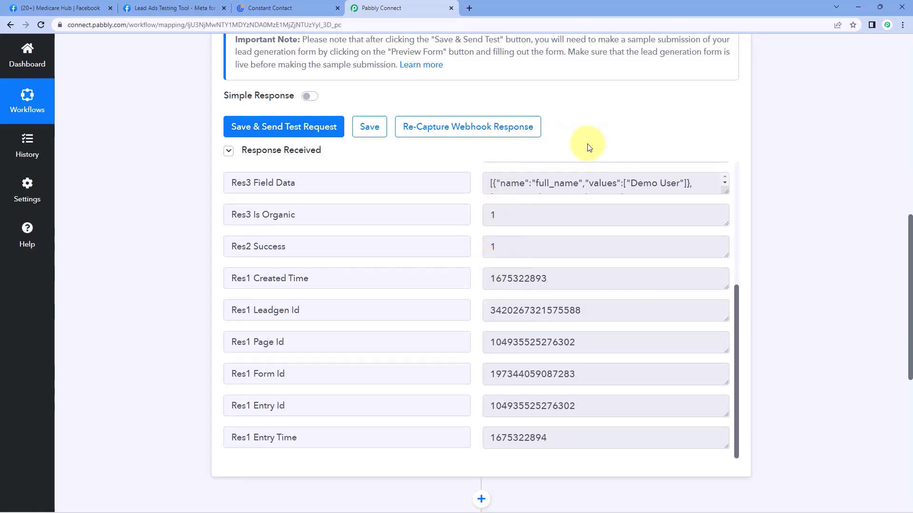
scroll(532, 205, up, 4)
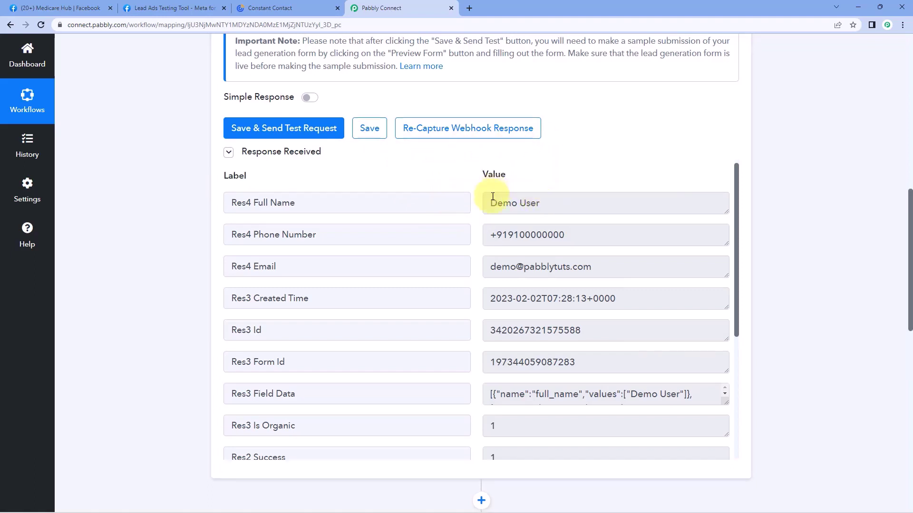
Add a new action step after the trigger and choose Constant Contact as its app.
click(255, 139)
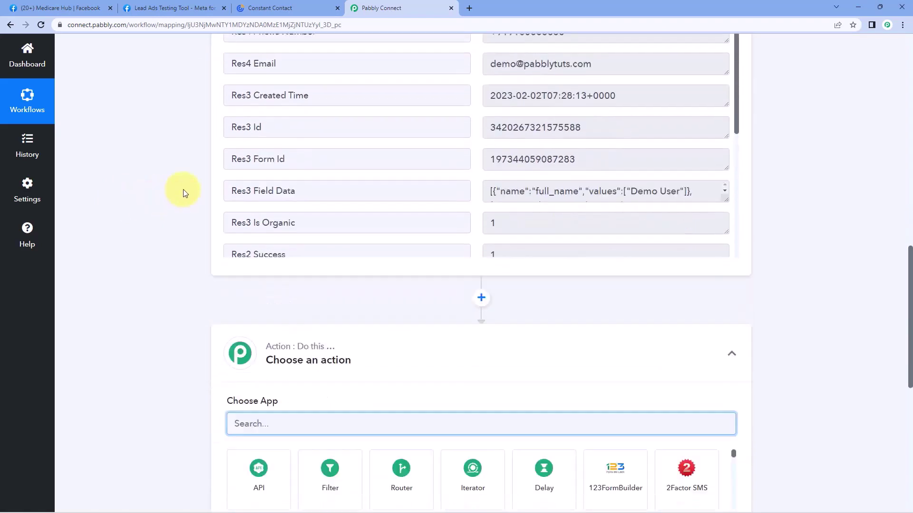
scroll(230, 205, down, 2)
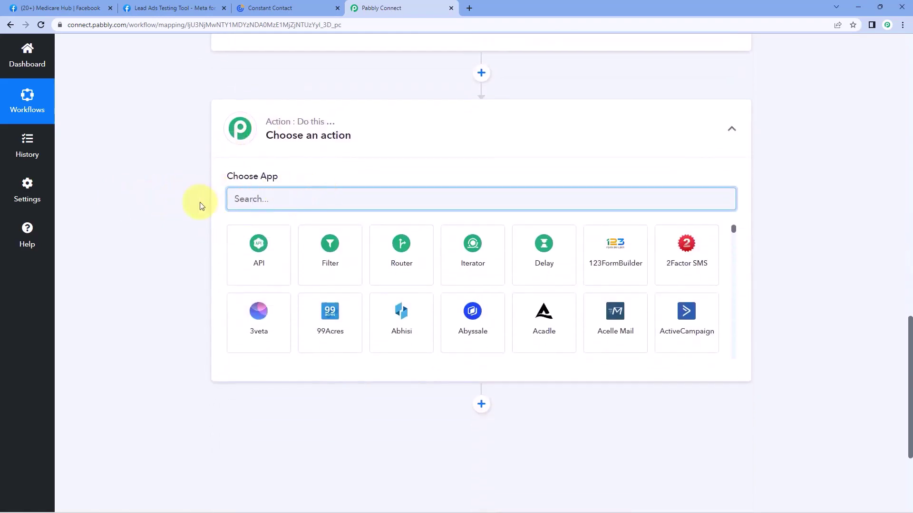
text(Conts)
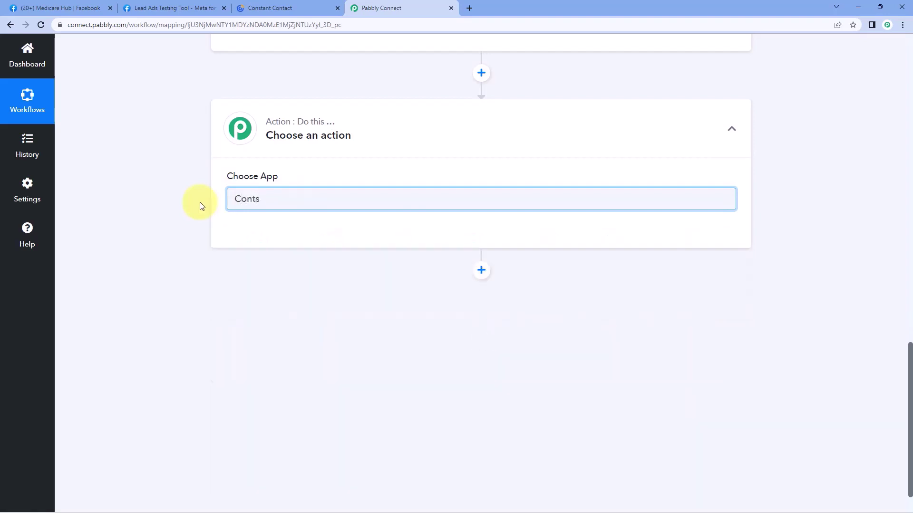
click(340, 251)
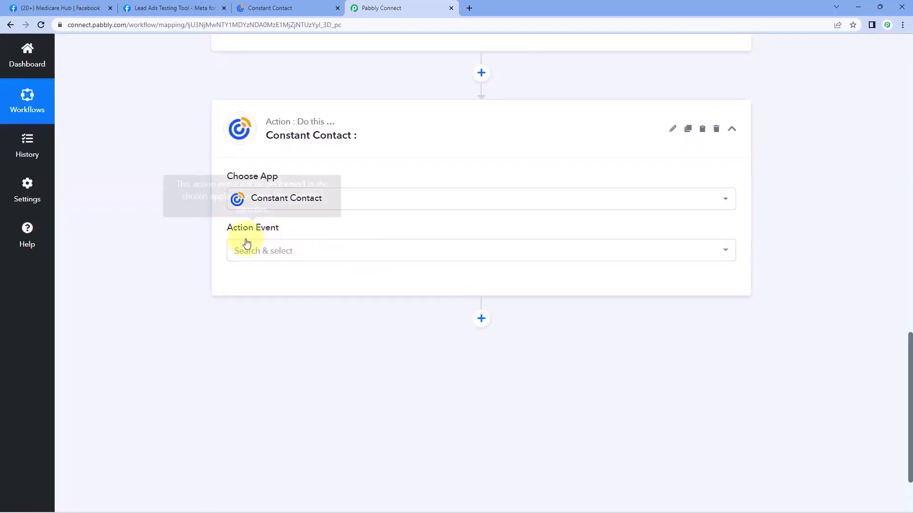
Set the action event to Create or Update a Contact and bring up its account connection.
click(306, 250)
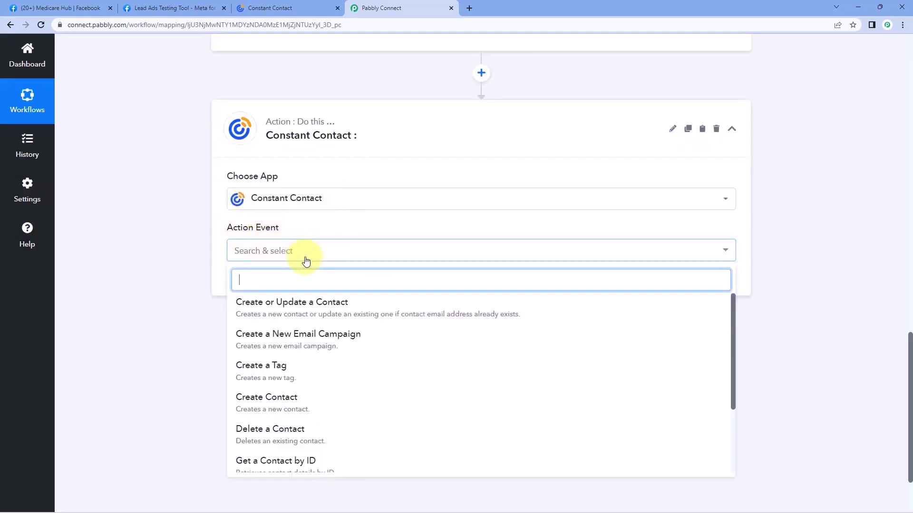
scroll(198, 261, down, 2)
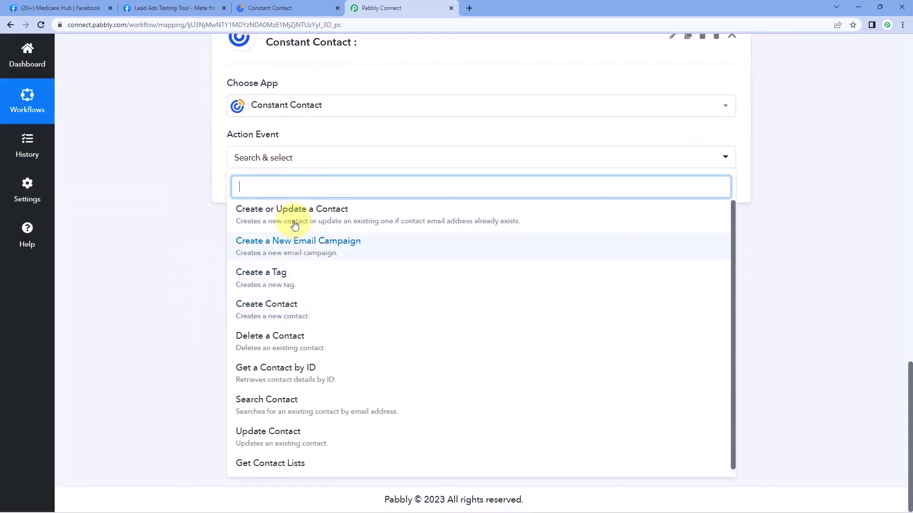
click(320, 218)
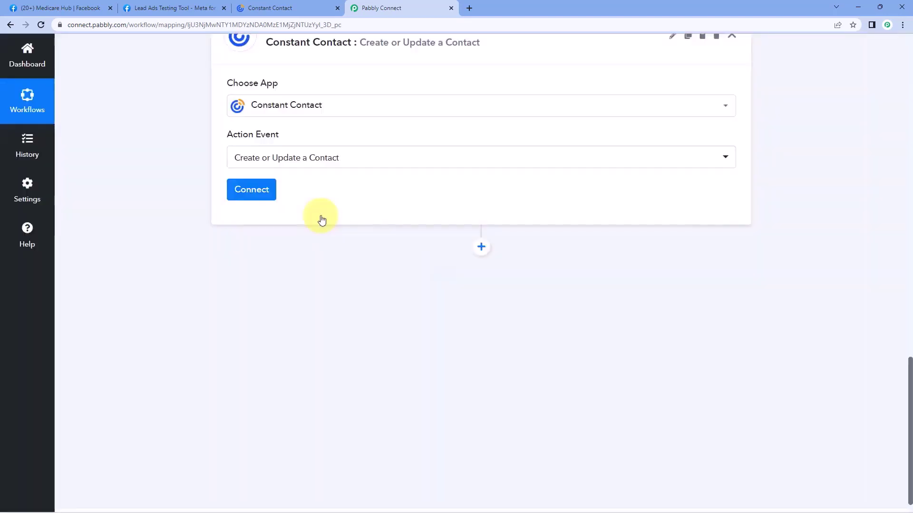
click(268, 193)
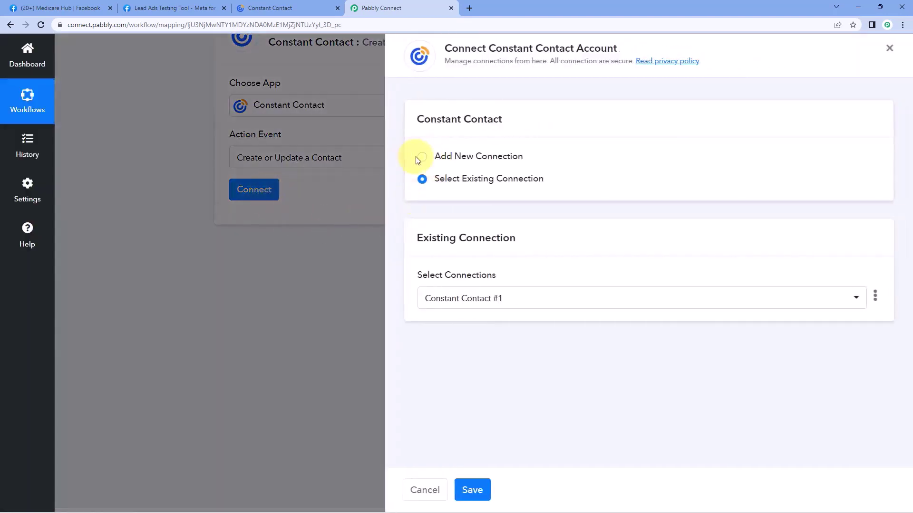
Add a new Constant Contact connection and allow Pabbly Connect access in the authorization popup.
click(429, 158)
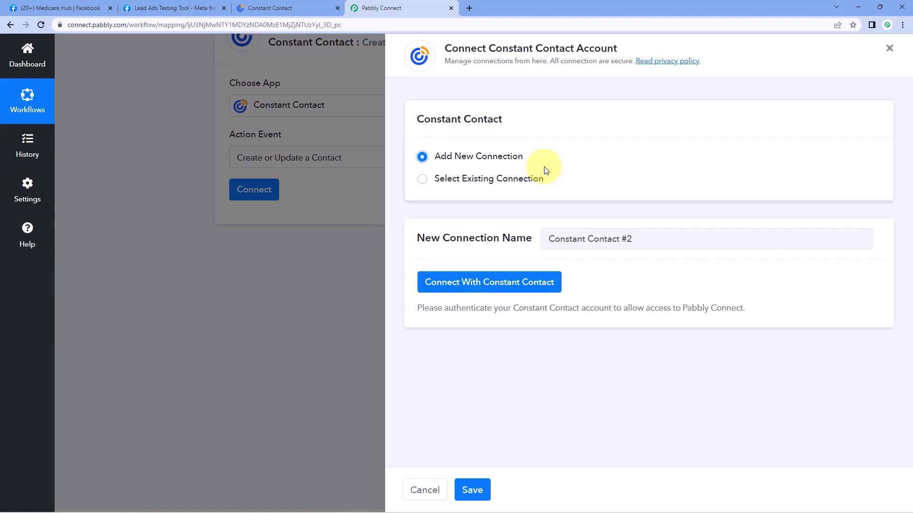
click(492, 284)
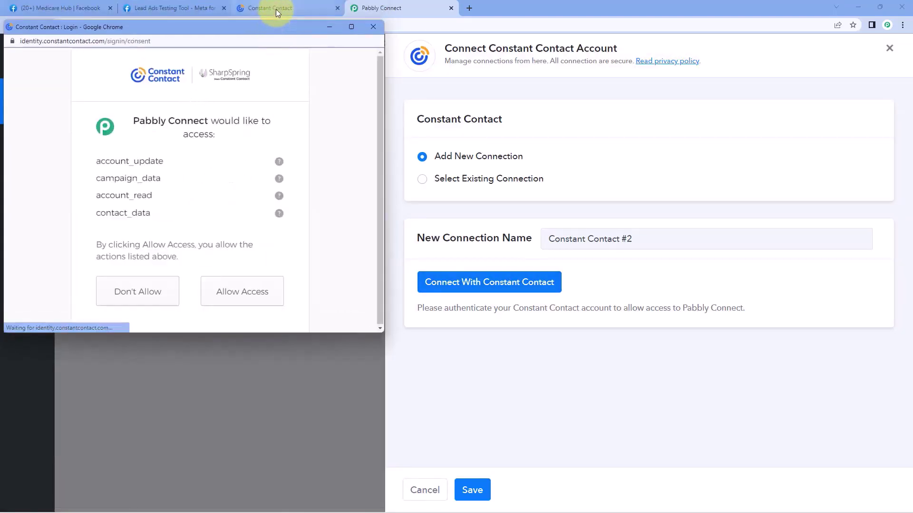
click(274, 9)
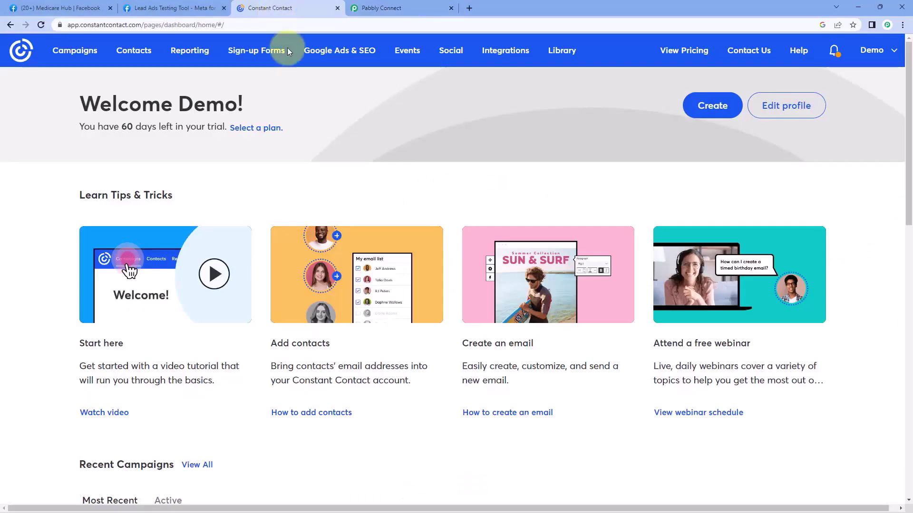
click(404, 8)
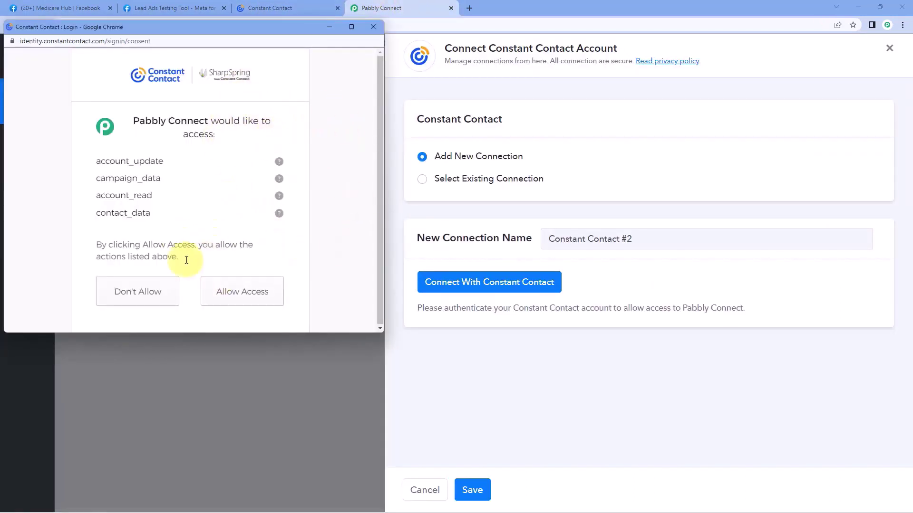
click(274, 294)
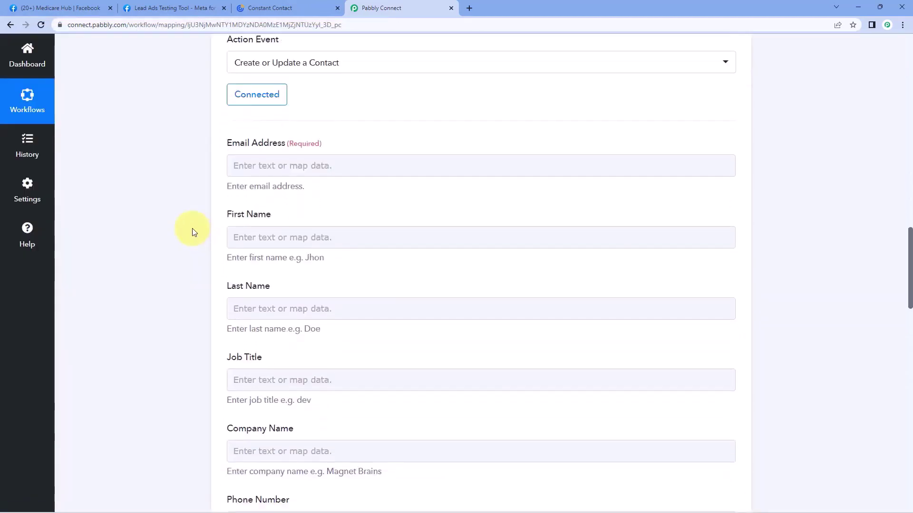
Map the Facebook New Lead (Instant) Res4 Email value into the Email Address field.
scroll(184, 222, up, 1)
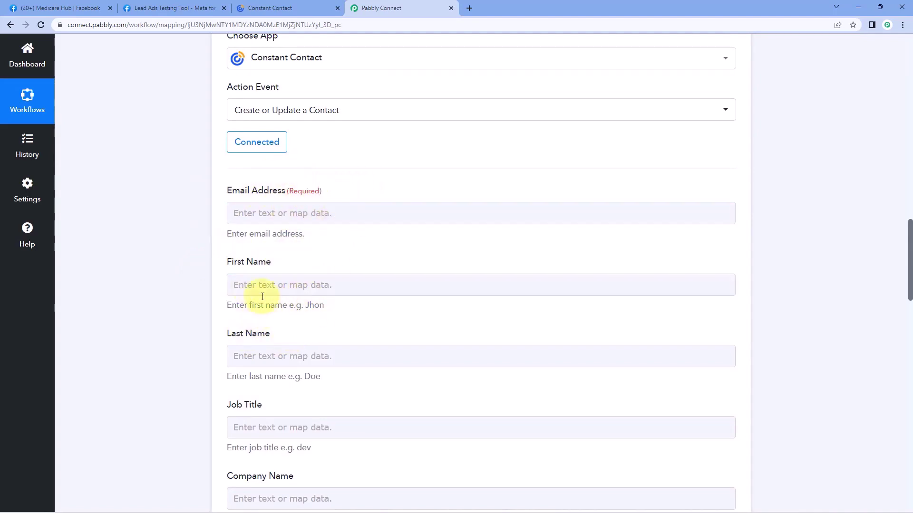
scroll(261, 295, down, 4)
scroll(198, 333, down, 2)
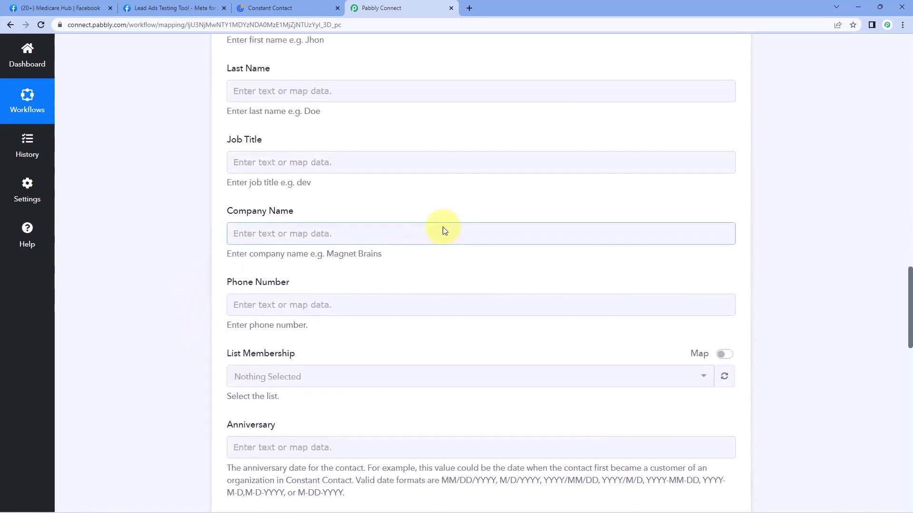
scroll(442, 231, up, 12)
scroll(472, 250, up, 4)
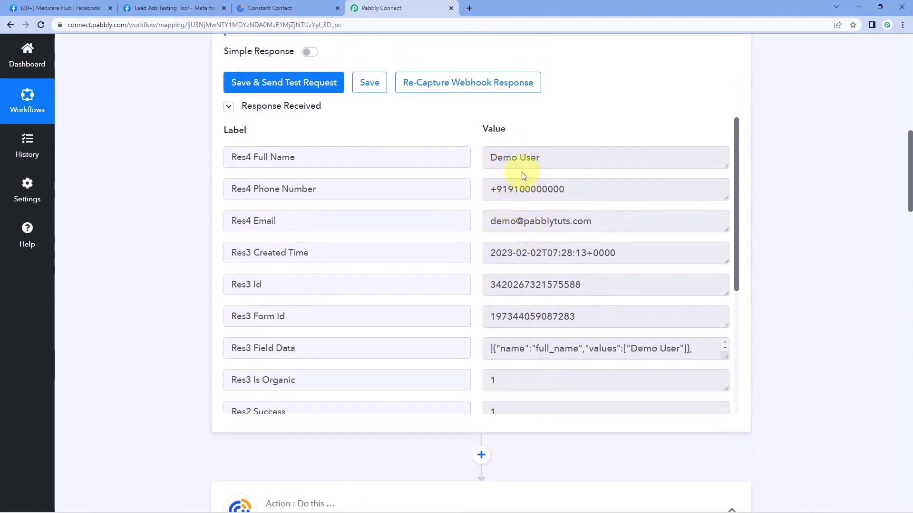
scroll(153, 271, down, 7)
scroll(158, 275, down, 6)
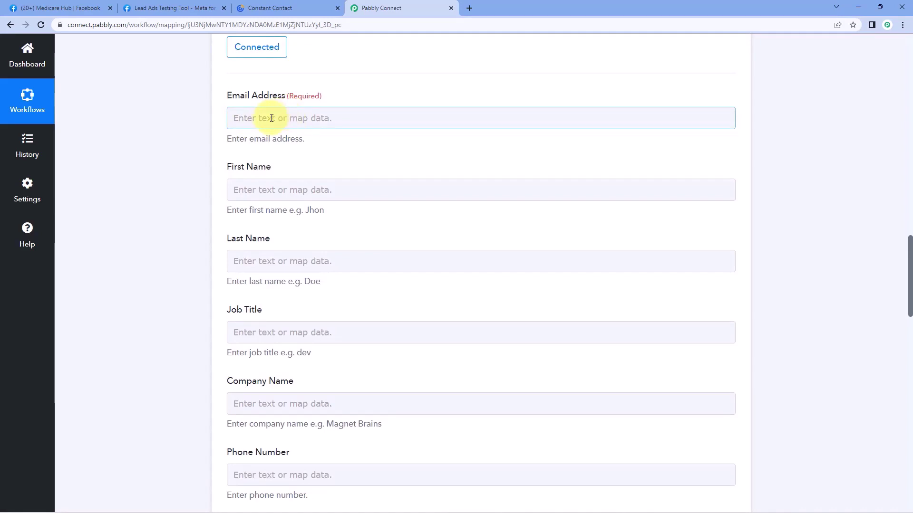
click(272, 117)
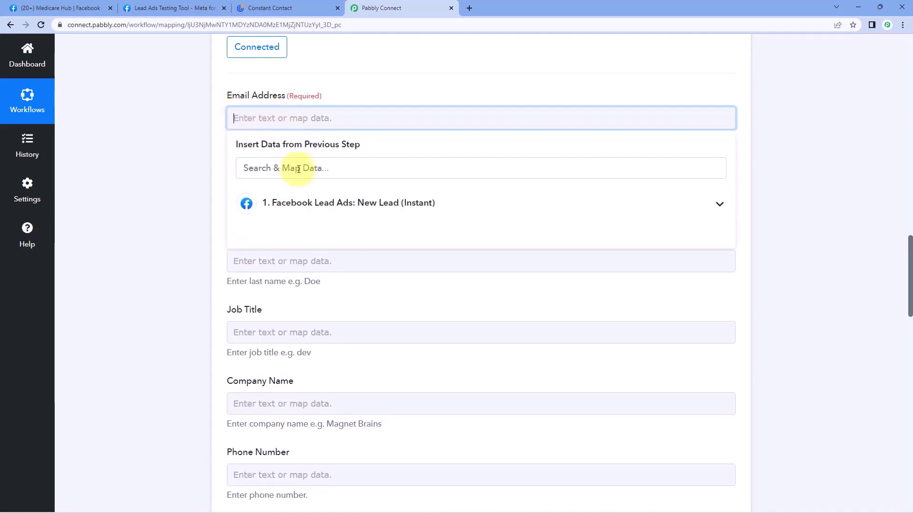
click(347, 209)
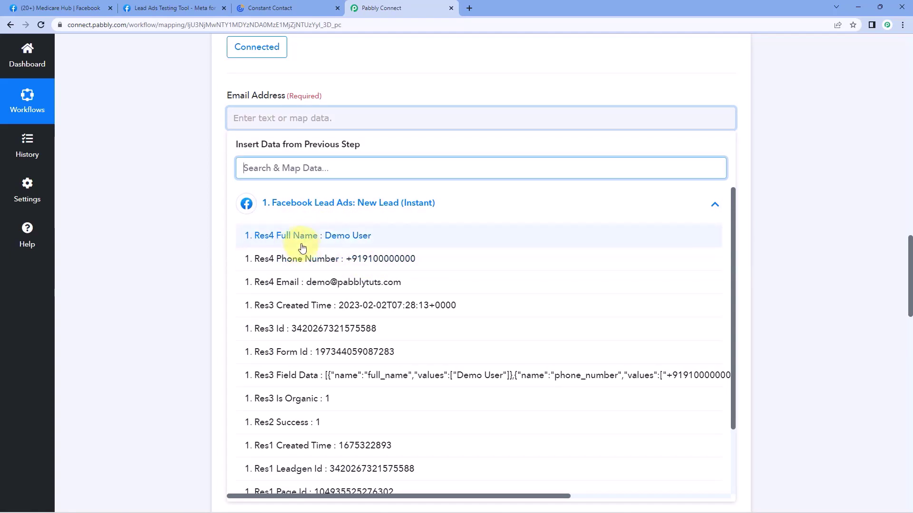
click(429, 284)
click(167, 192)
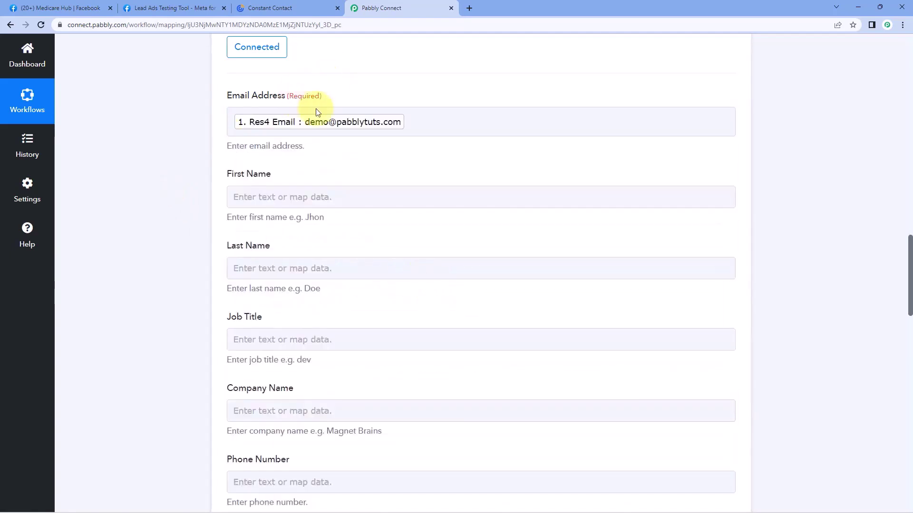
scroll(310, 143, down, 1)
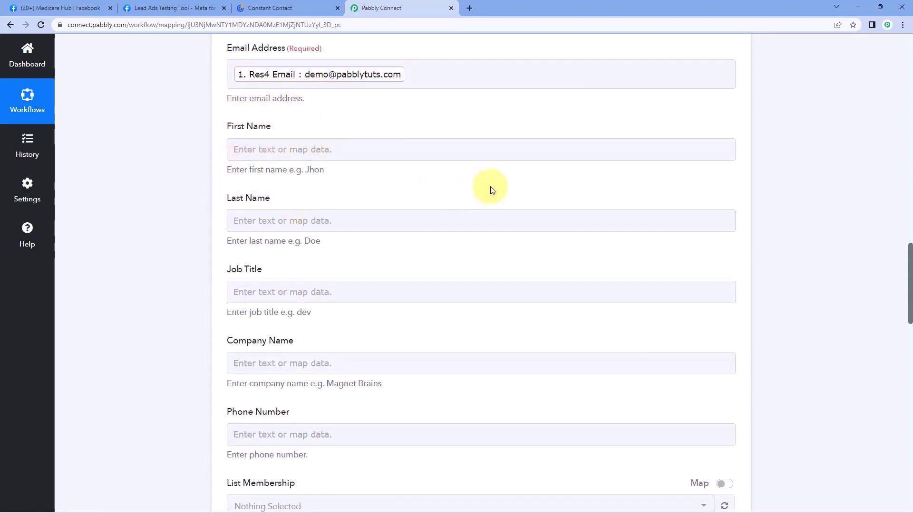
scroll(489, 187, up, 8)
scroll(518, 195, up, 6)
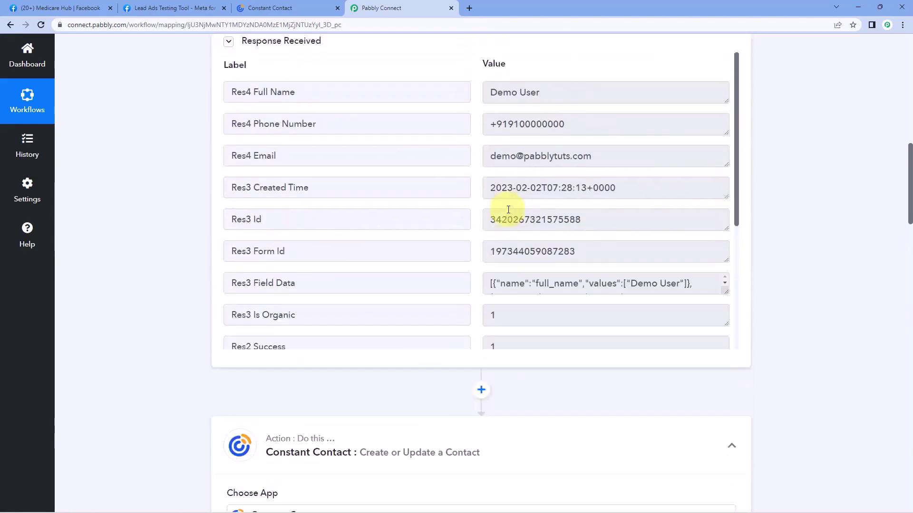
mouse_move(554, 160)
mouse_down()
mouse_move(477, 163)
mouse_move(542, 163)
mouse_up()
click(487, 157)
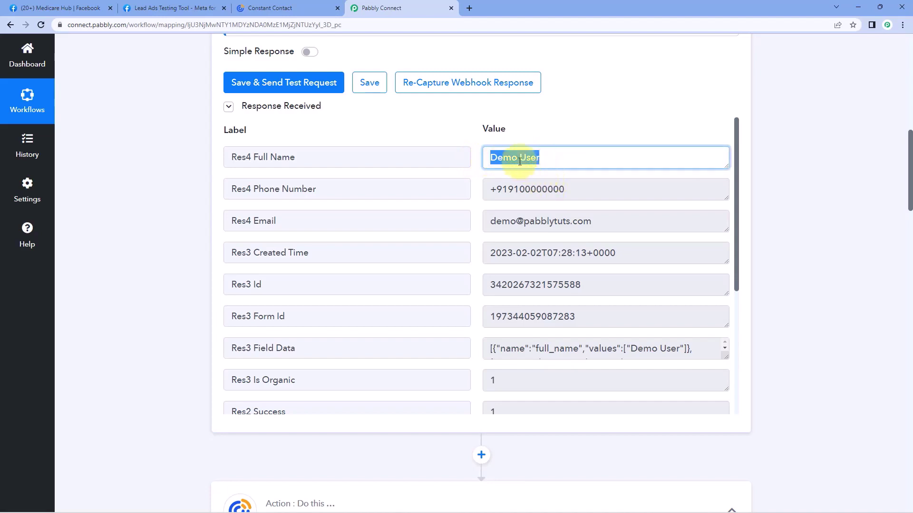
click(518, 159)
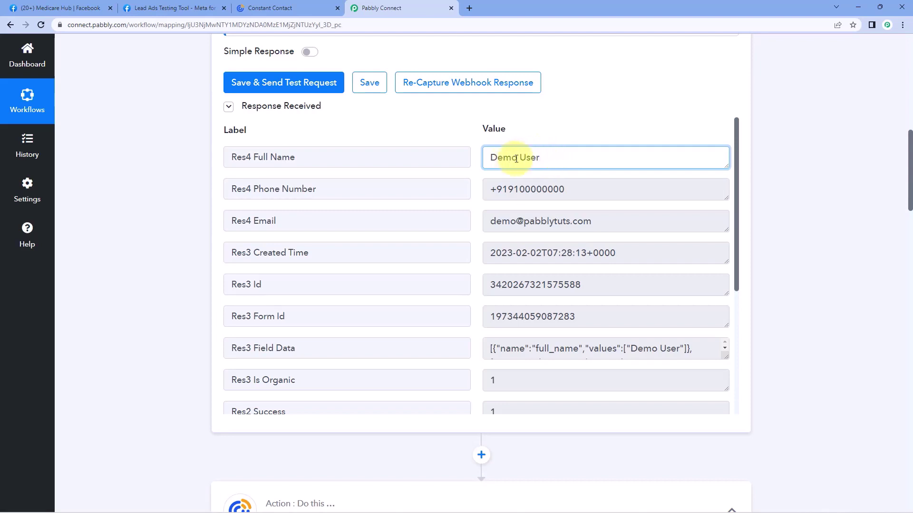
drag(522, 158, 489, 155)
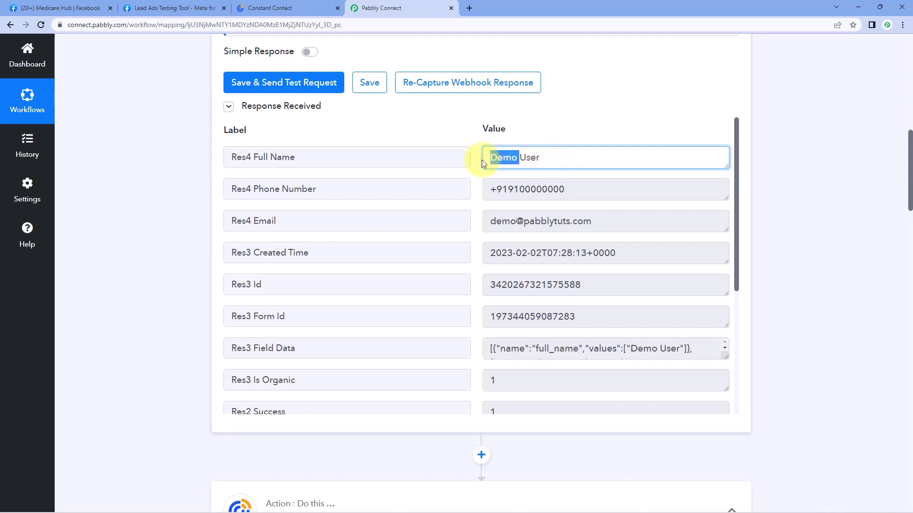
click(530, 160)
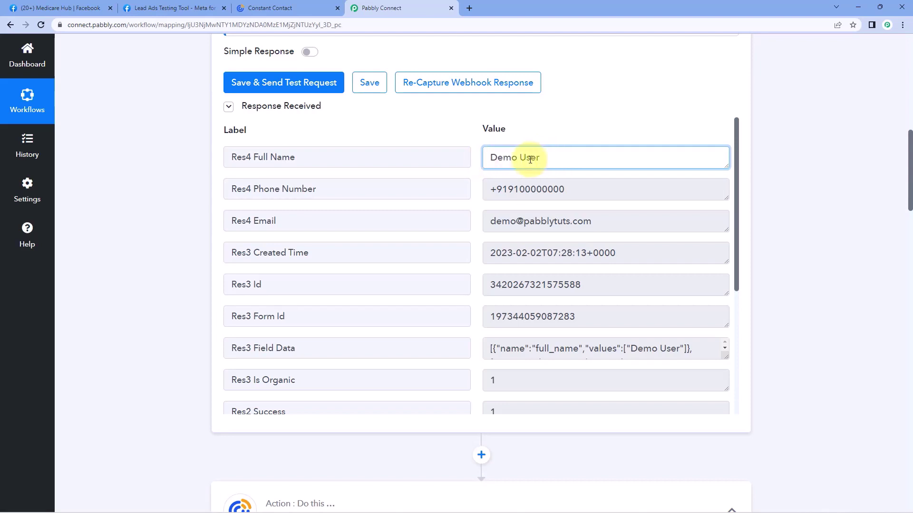
click(477, 134)
drag(544, 157, 489, 163)
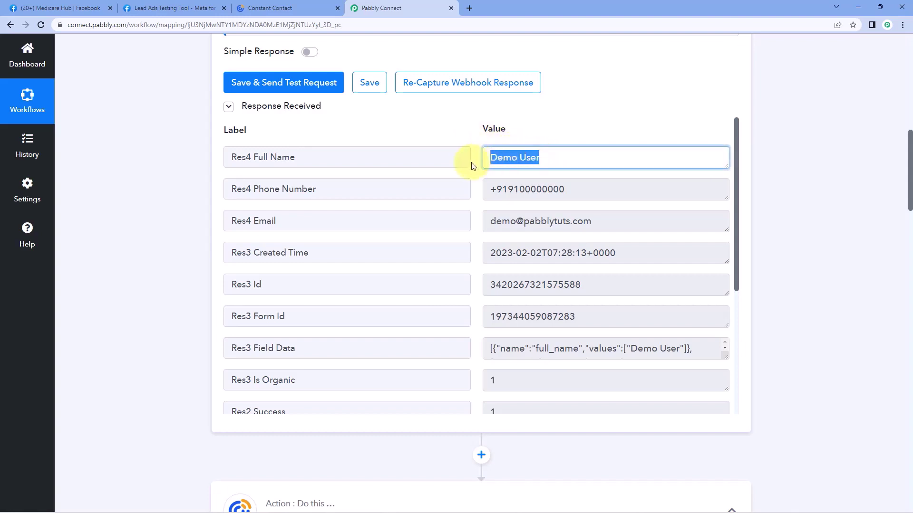
click(473, 166)
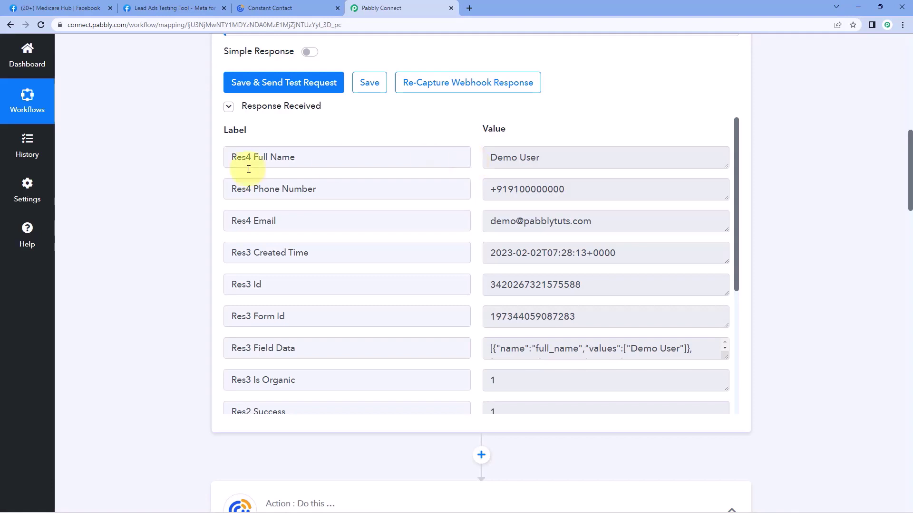
scroll(159, 184, down, 6)
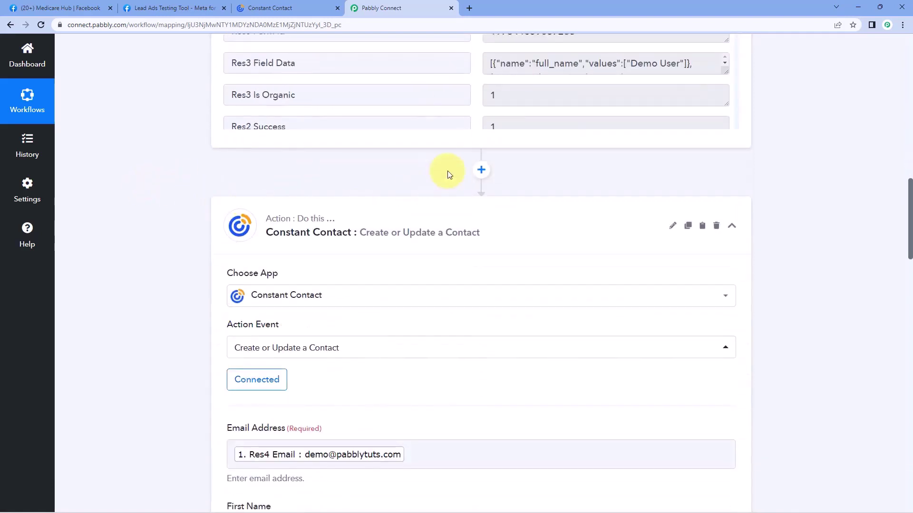
Insert a Text Formatter by Pabbly step before the Constant Contact action.
click(481, 170)
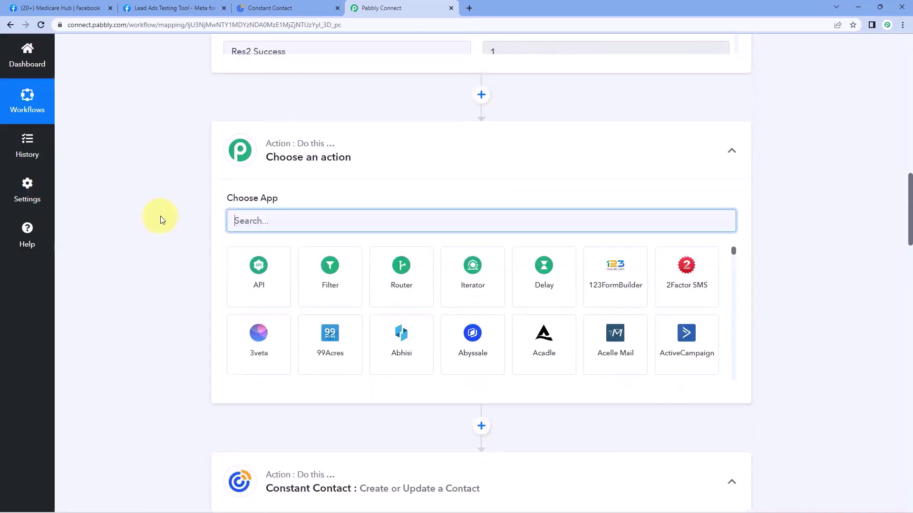
text(Text)
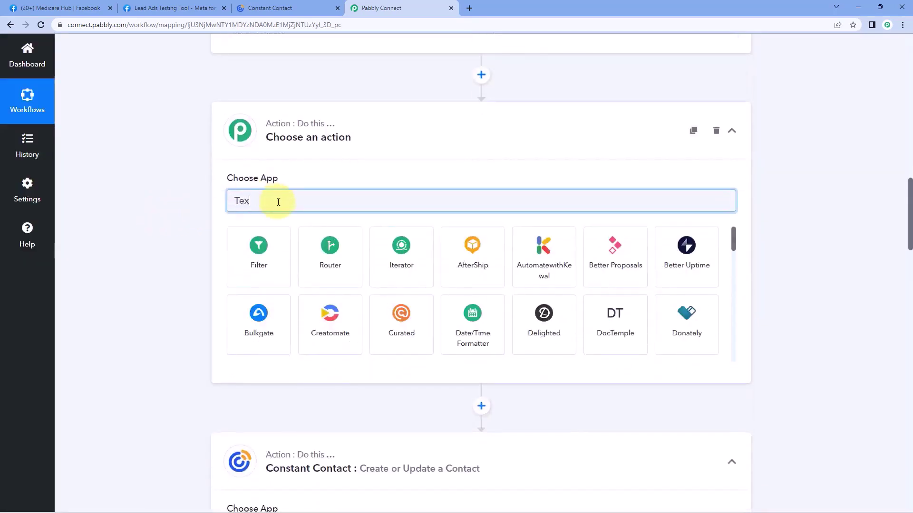
click(353, 264)
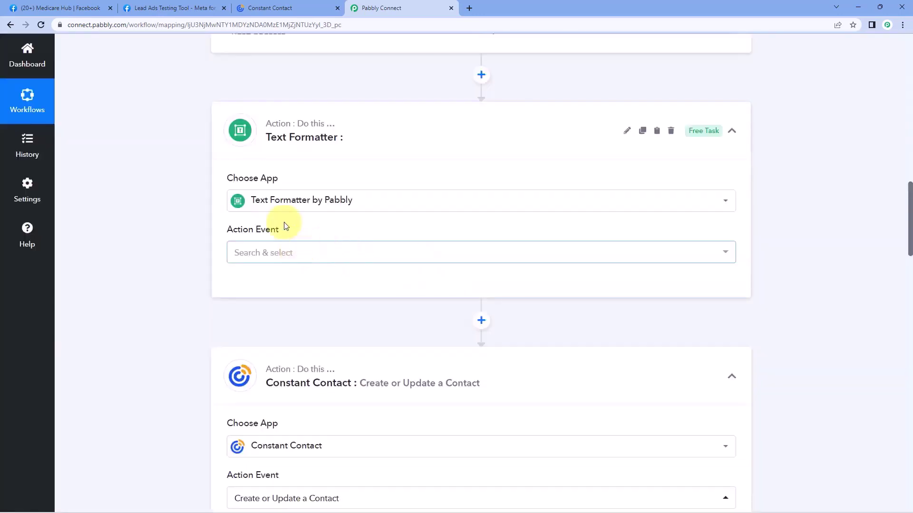
scroll(175, 210, down, 2)
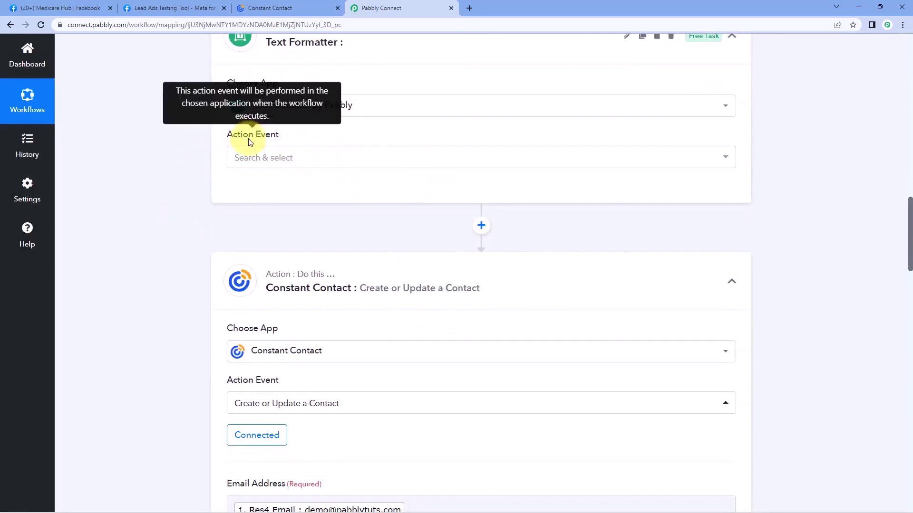
Set the Text Formatter event to Split Text, connect it, and check the lead's Res4 Full Name value.
click(324, 159)
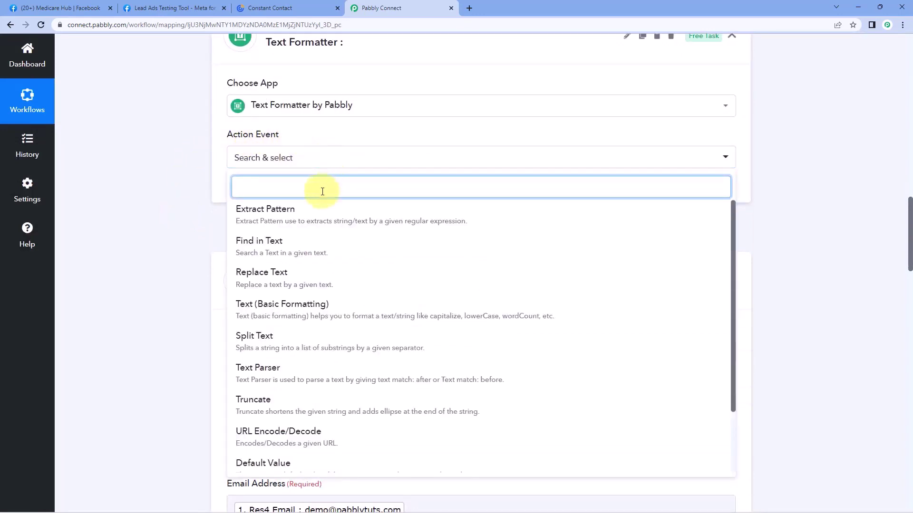
click(288, 339)
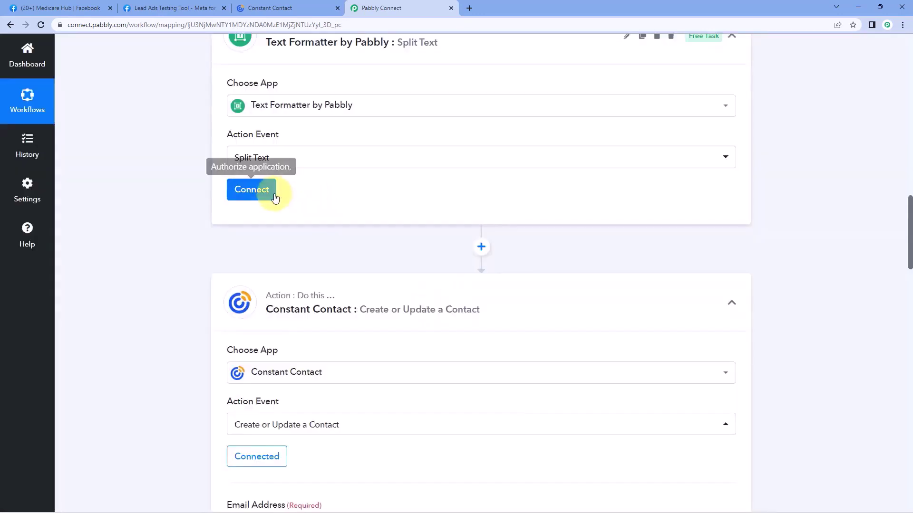
click(273, 192)
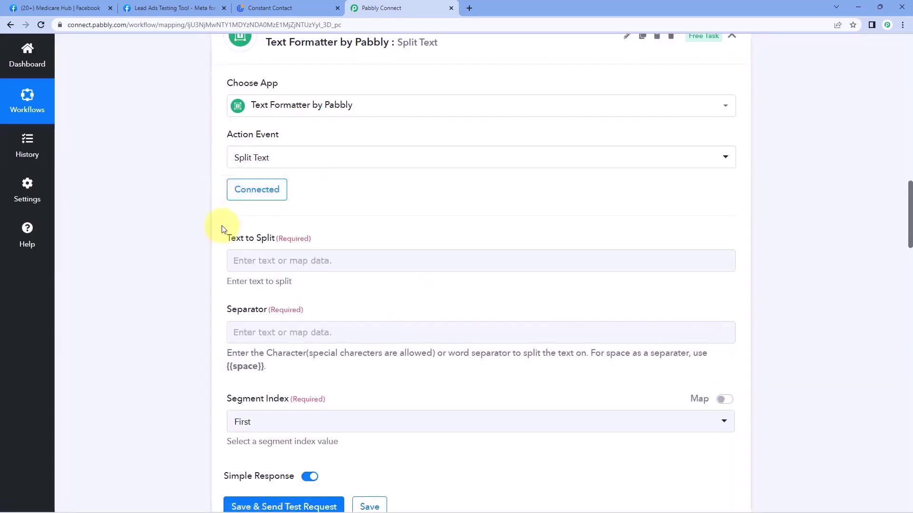
scroll(224, 214, down, 1)
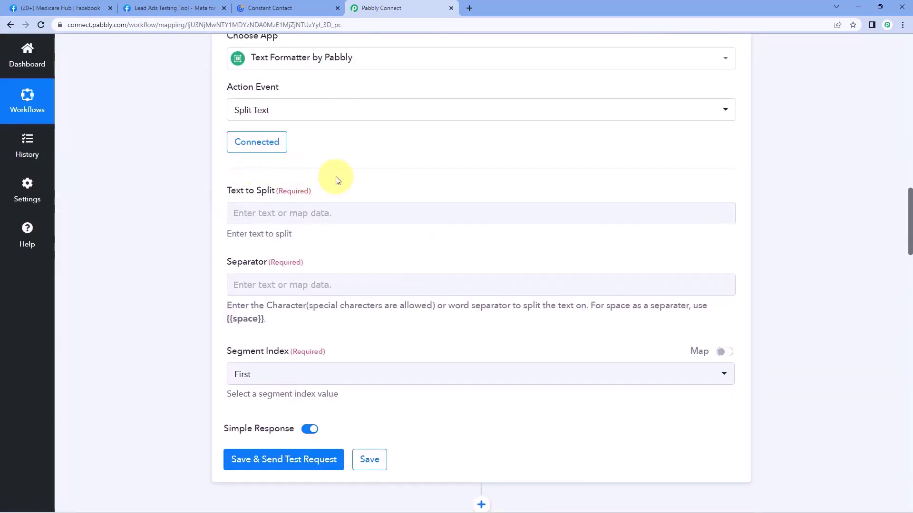
scroll(336, 179, up, 12)
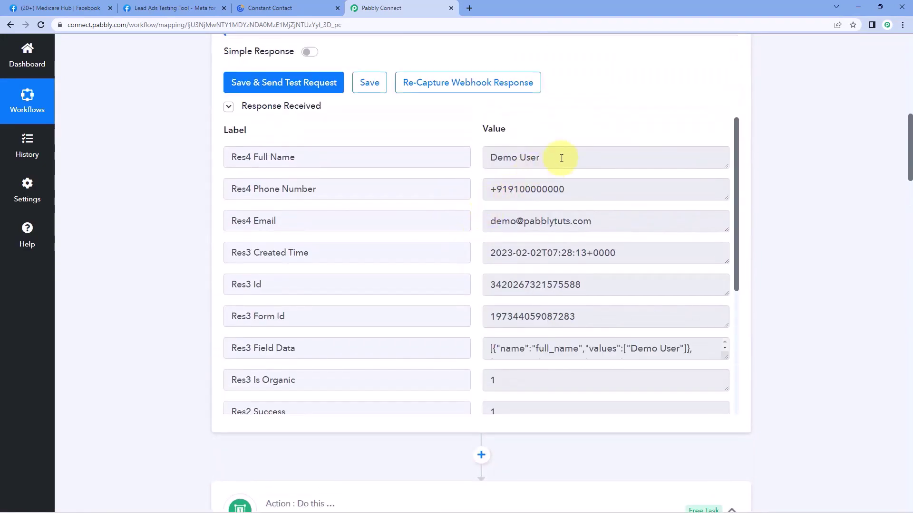
drag(561, 158, 452, 159)
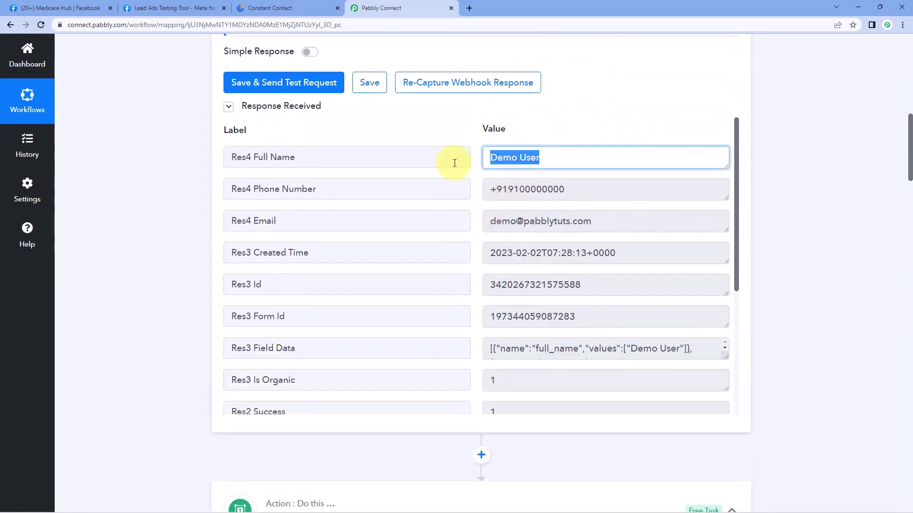
click(473, 163)
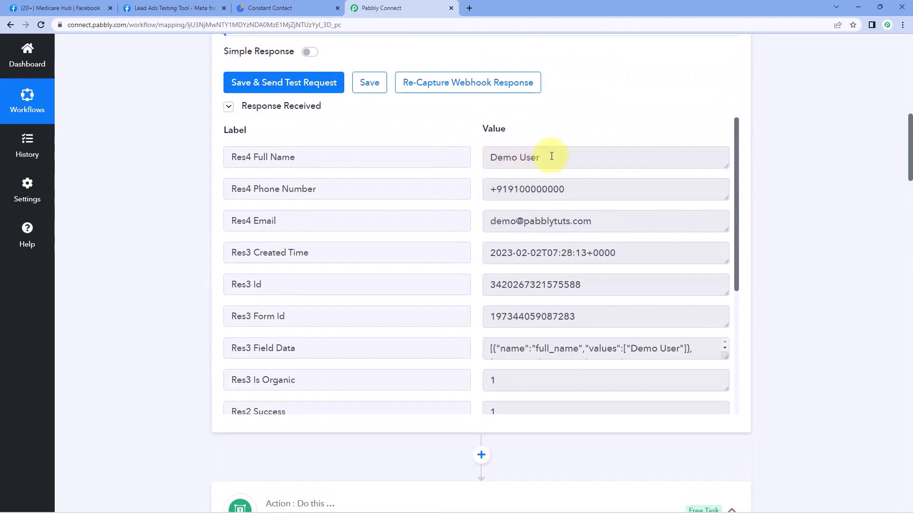
scroll(174, 242, down, 12)
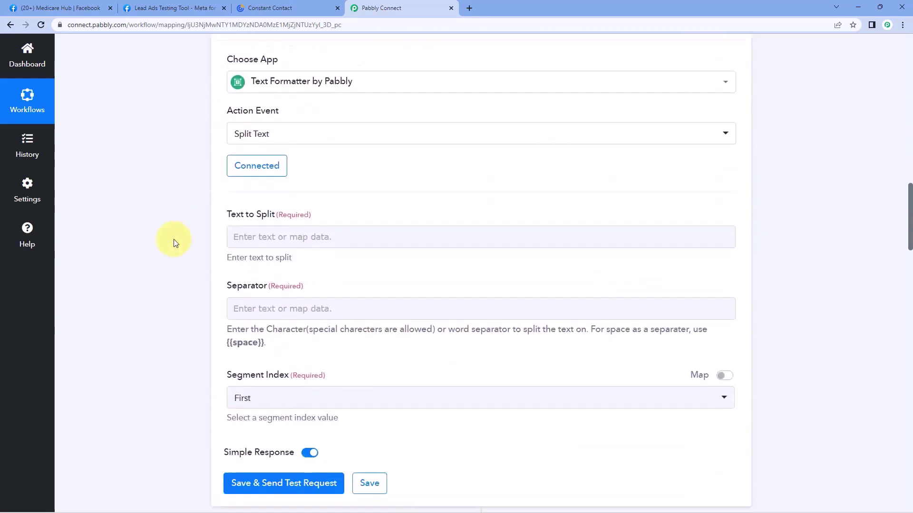
Map the lead's Res4 Full Name into the Text to Split field.
click(309, 160)
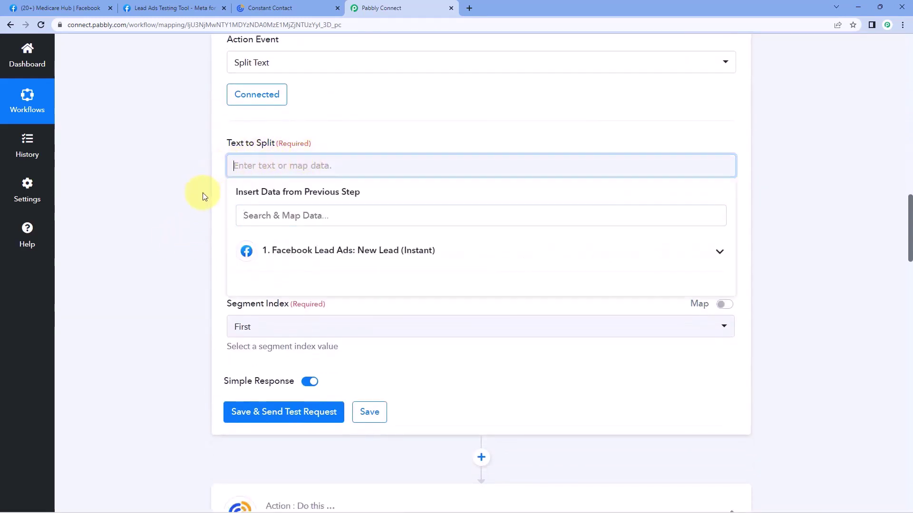
click(357, 243)
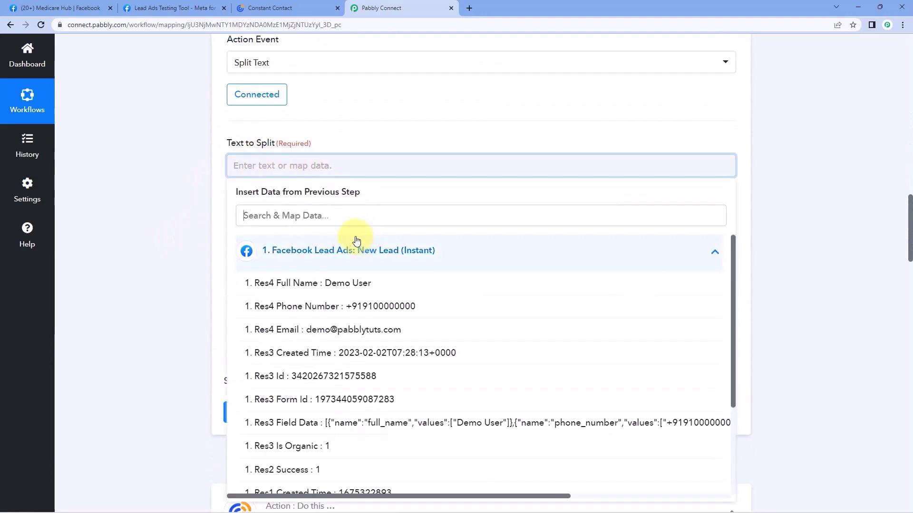
click(303, 283)
scroll(205, 205, down, 1)
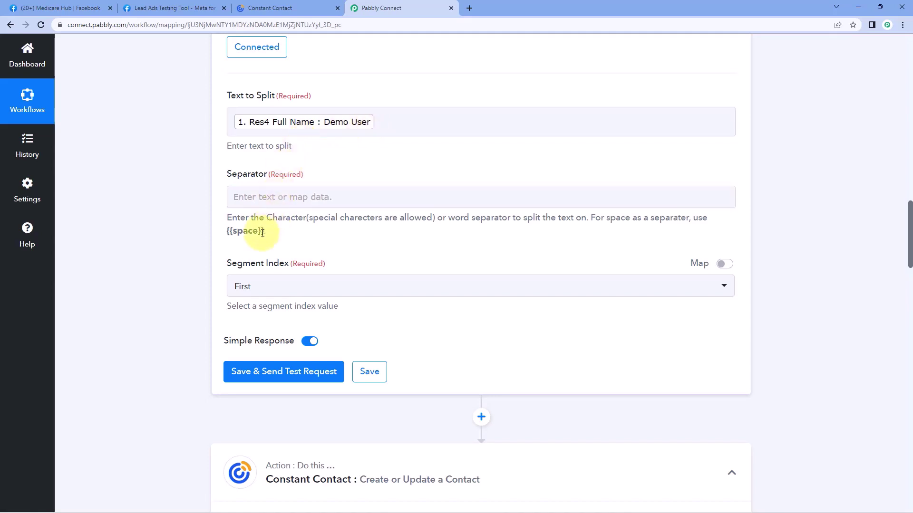
Set the Separator to {{space}} and the Segment Index to All.
mouse_move(261, 231)
mouse_down()
mouse_move(231, 232)
mouse_move(260, 232)
mouse_up()
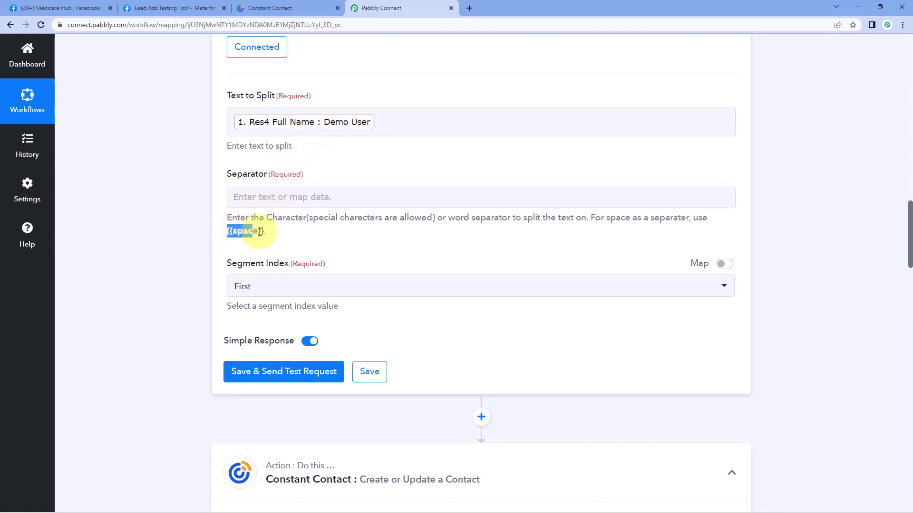
click(285, 197)
text({{space}})
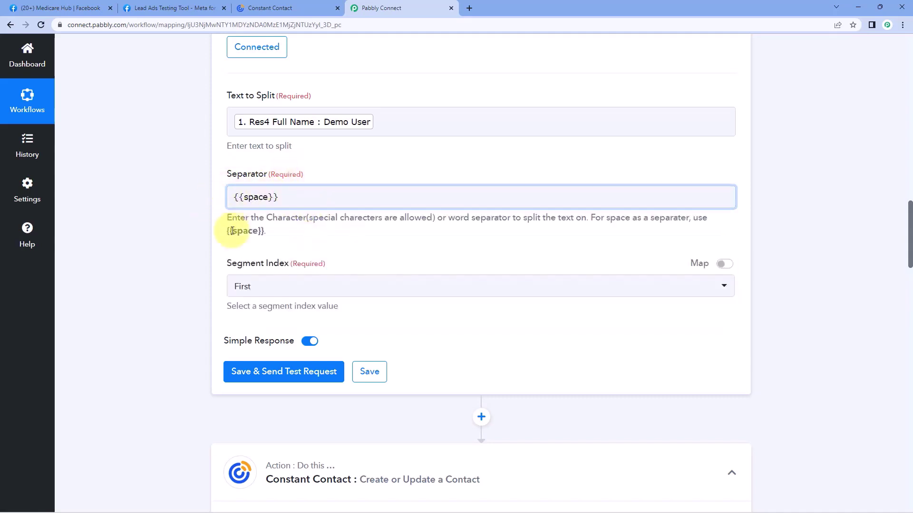
scroll(229, 233, down, 1)
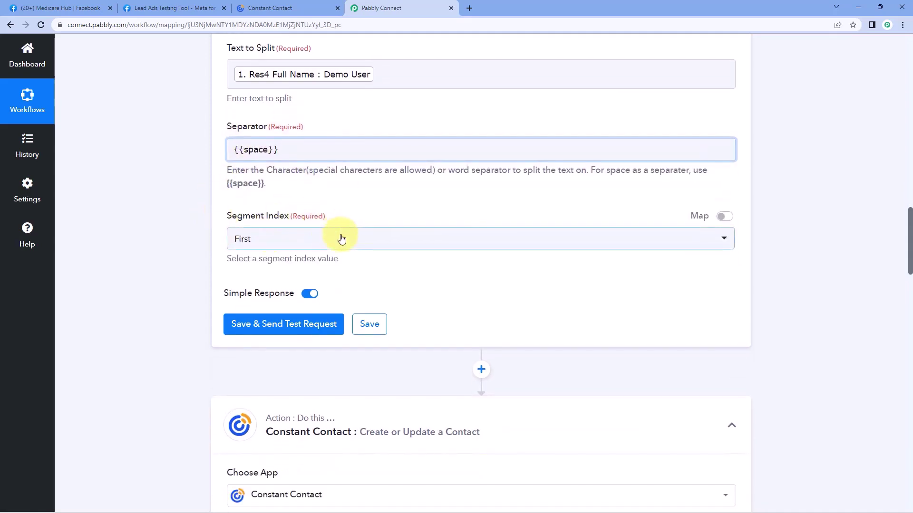
click(341, 239)
click(263, 377)
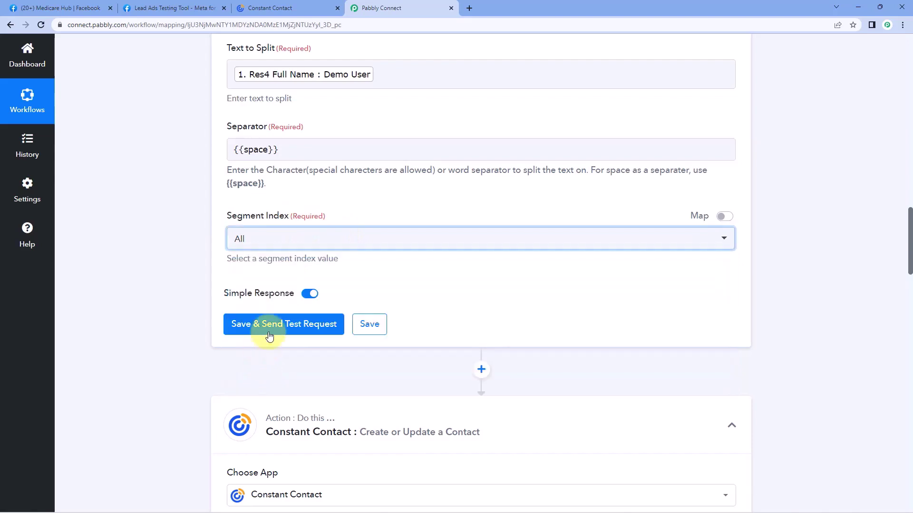
Save and test the split step, confirming Result 0 'Demo' and Result 1 'User'.
click(266, 325)
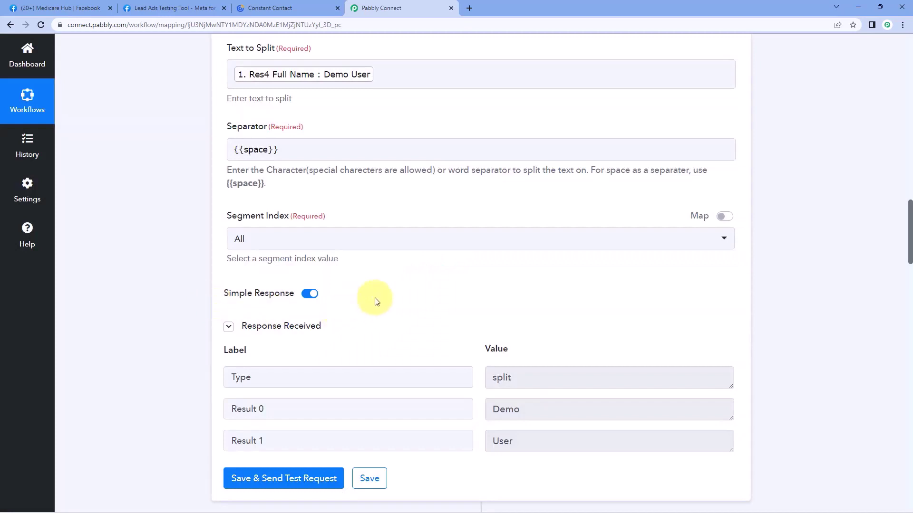
scroll(399, 290, down, 1)
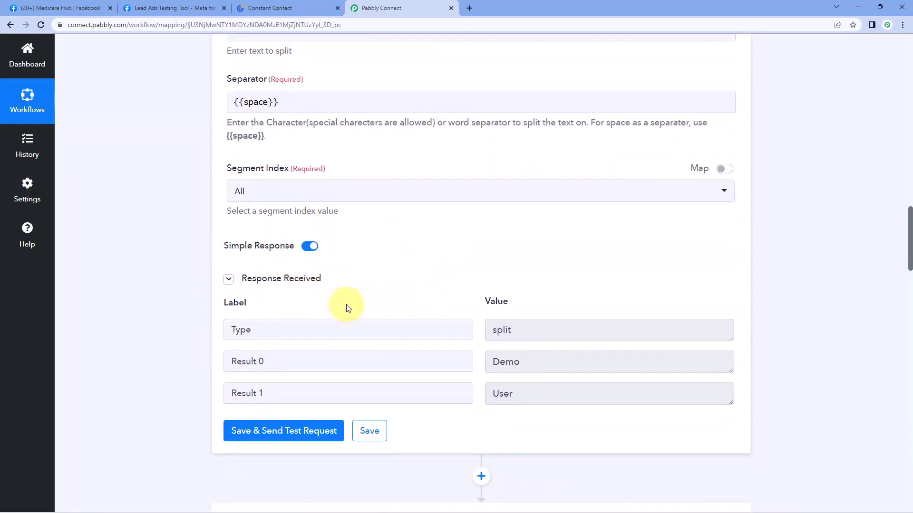
drag(552, 362, 474, 366)
drag(526, 399, 472, 393)
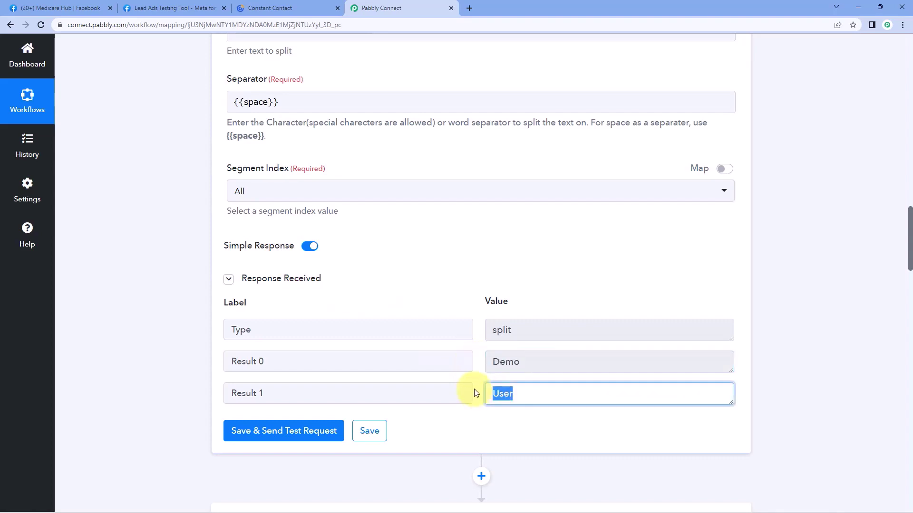
click(481, 359)
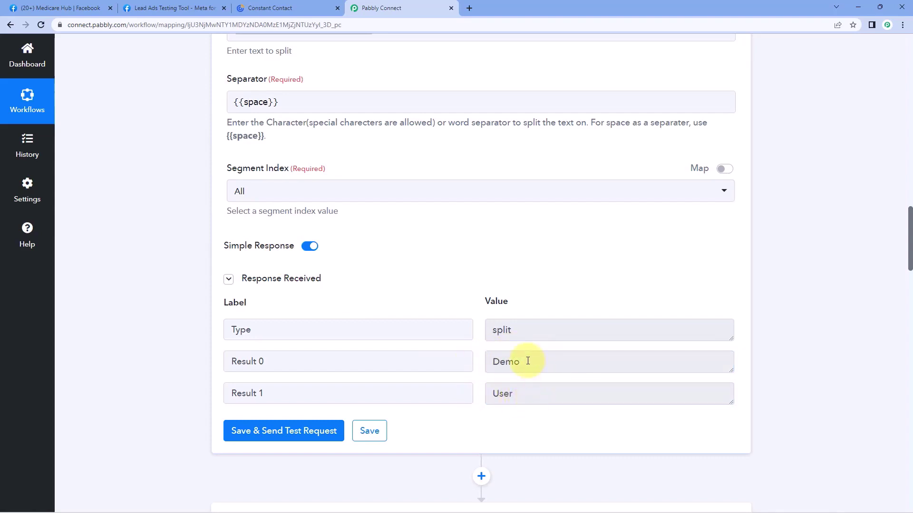
scroll(470, 288, down, 3)
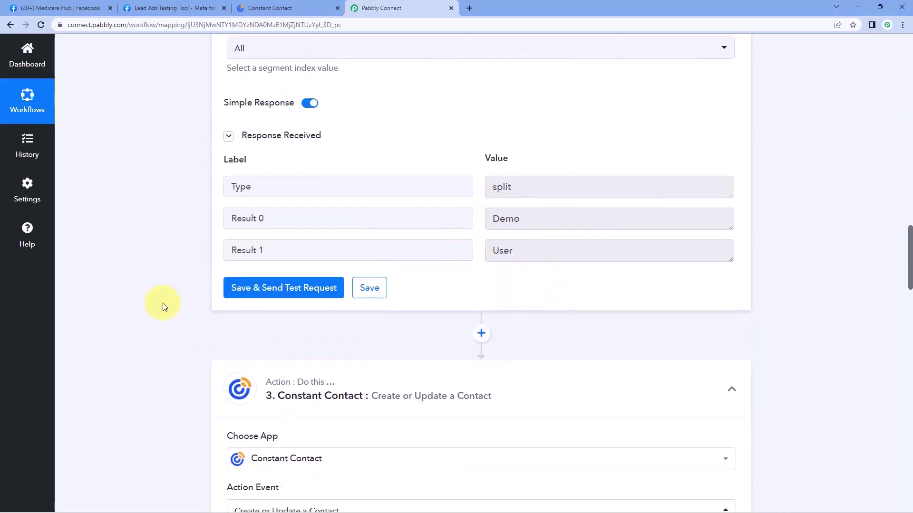
scroll(185, 297, down, 9)
scroll(186, 292, down, 1)
Check the First Name field's data list, which shows no mappable values yet.
click(291, 216)
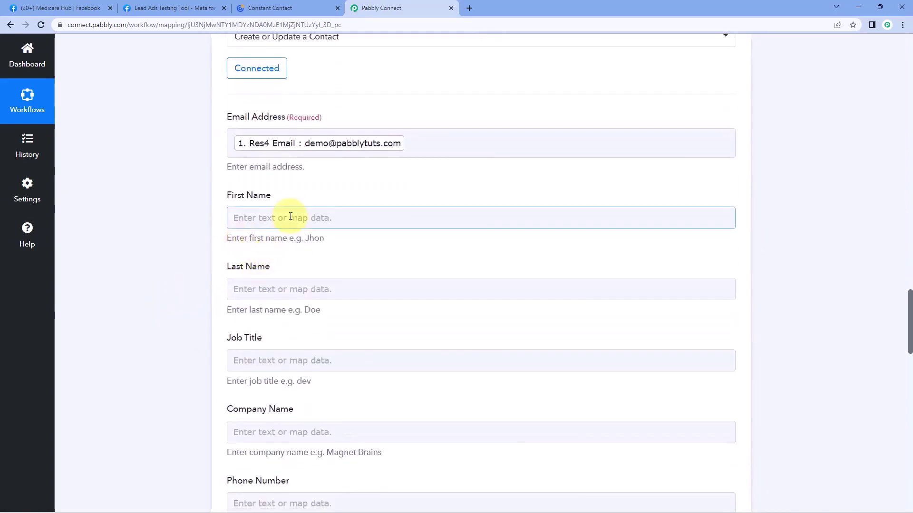
click(257, 217)
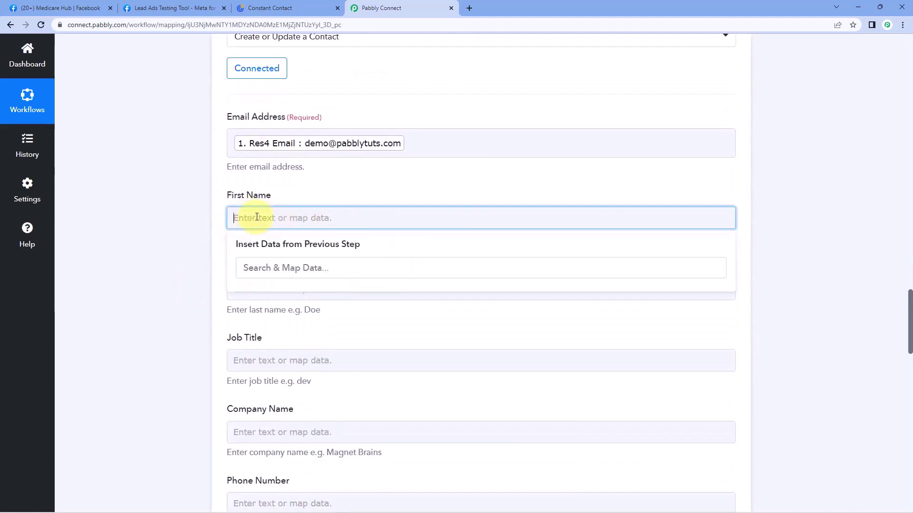
click(359, 189)
scroll(412, 195, up, 5)
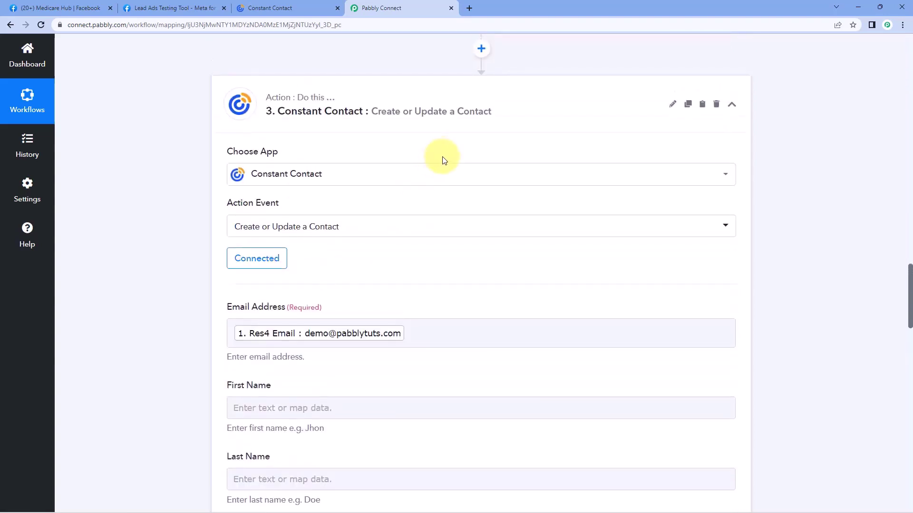
scroll(442, 161, up, 3)
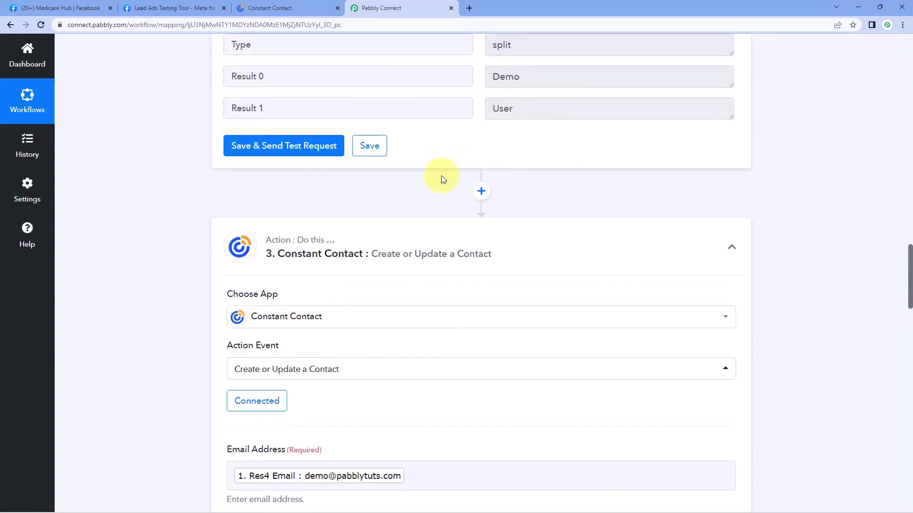
scroll(176, 255, down, 3)
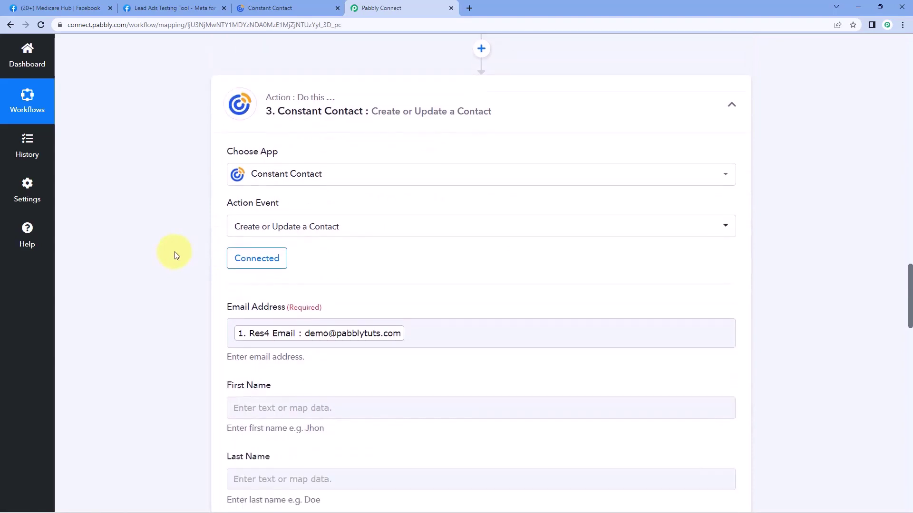
scroll(166, 257, down, 2)
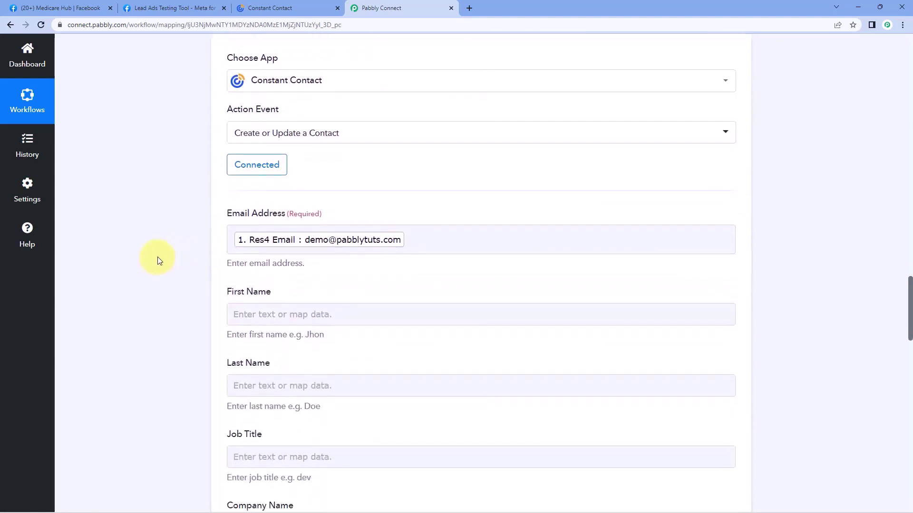
Re-save the Constant Contact action on the existing Constant Contact #2 connection.
click(270, 166)
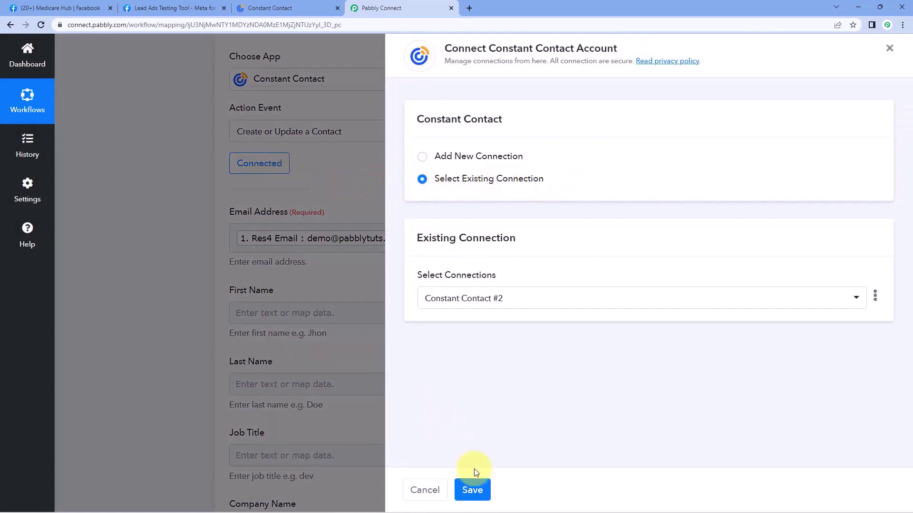
click(472, 490)
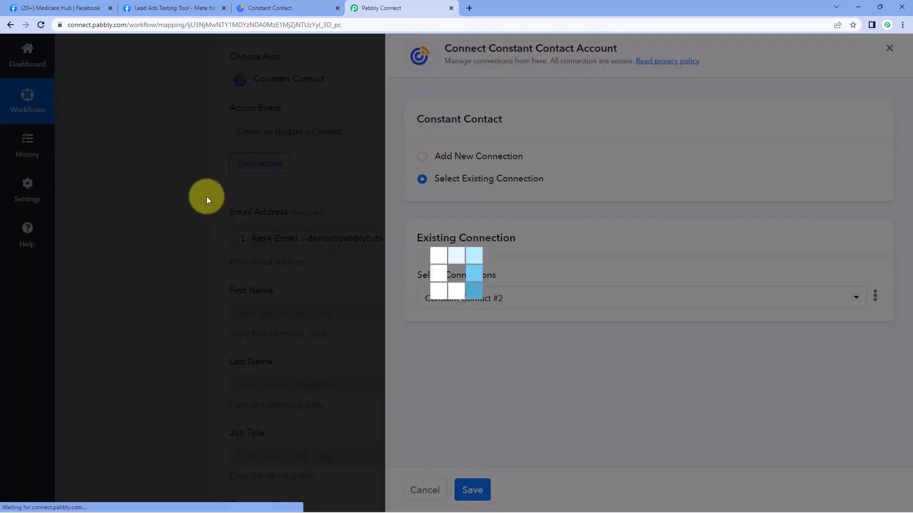
scroll(202, 212, down, 3)
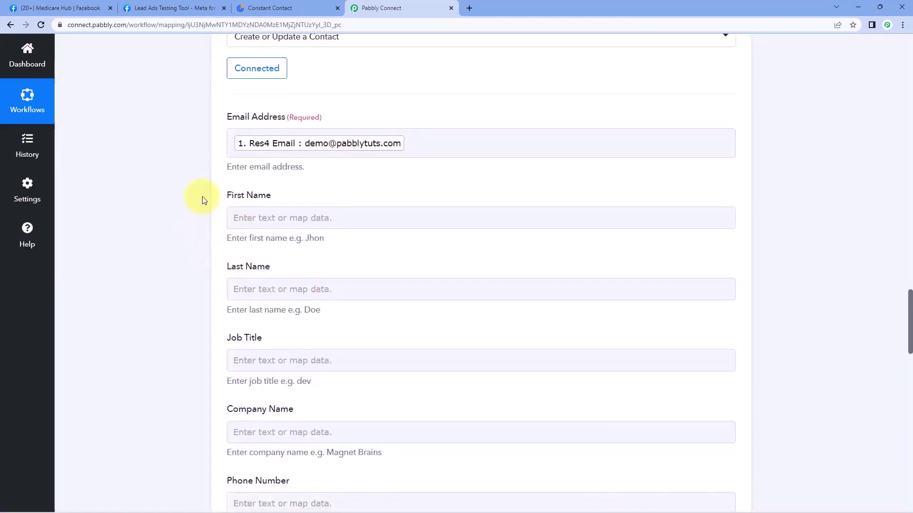
Map the Text Formatter's Result 0 (Demo) into First Name.
click(280, 166)
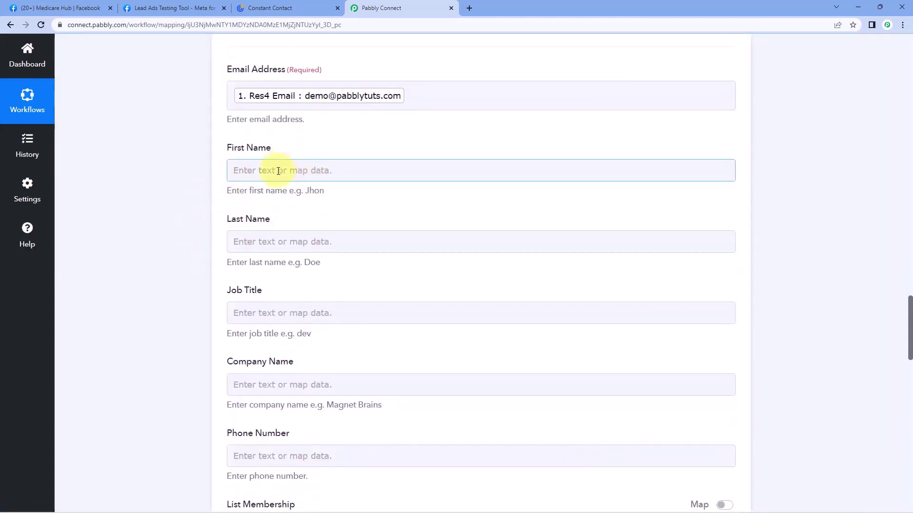
click(278, 172)
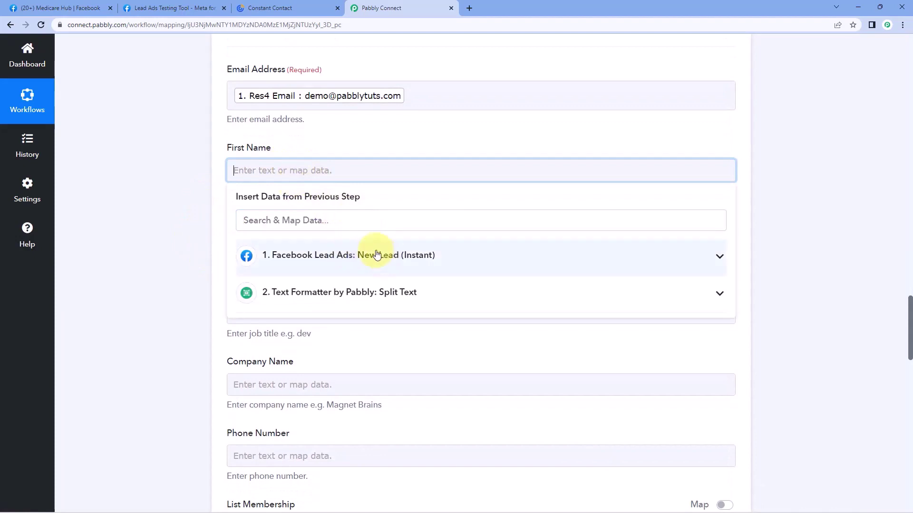
click(366, 294)
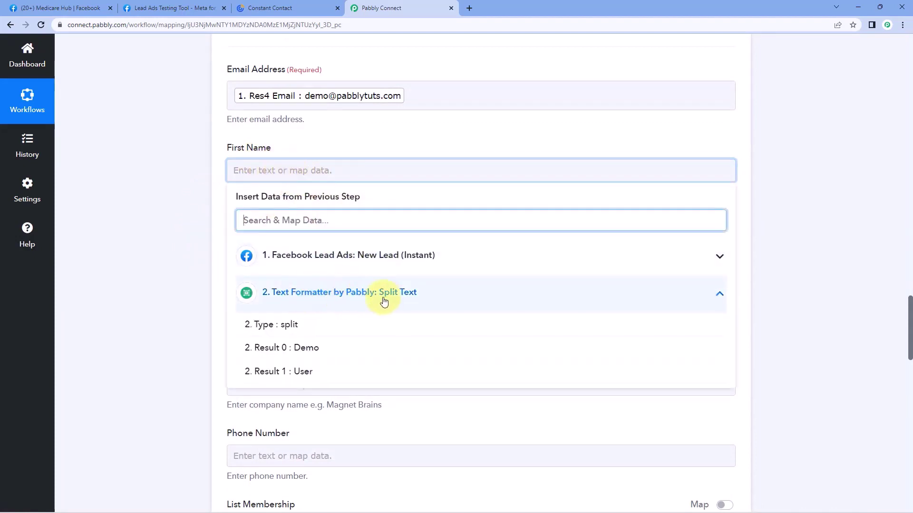
click(332, 352)
click(223, 244)
scroll(221, 242, down, 1)
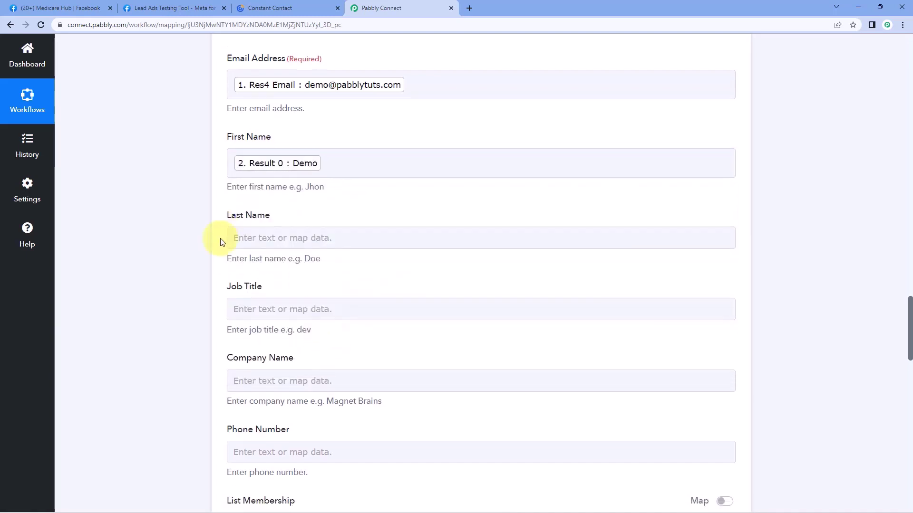
scroll(222, 242, down, 1)
Map the Text Formatter's Result 1 (User) into Last Name.
click(309, 198)
click(297, 321)
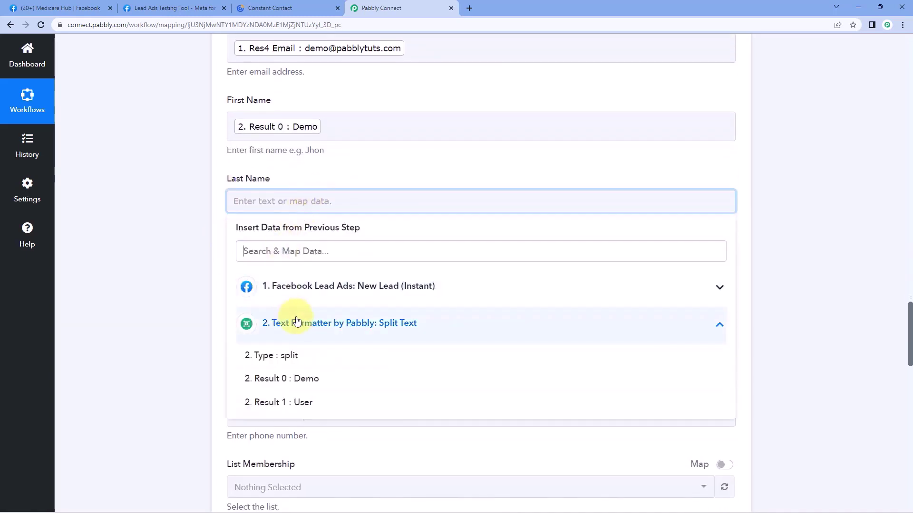
click(271, 400)
scroll(203, 283, down, 1)
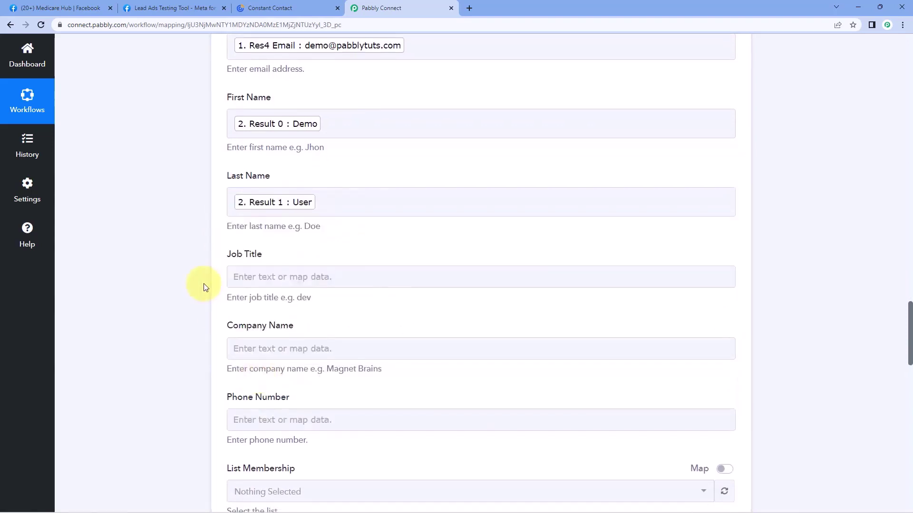
scroll(204, 283, down, 2)
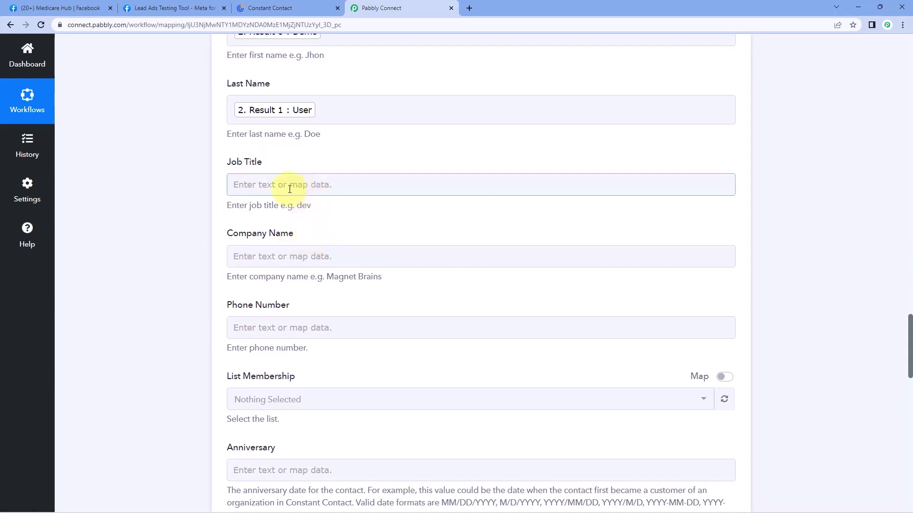
scroll(194, 236, down, 1)
scroll(194, 234, down, 3)
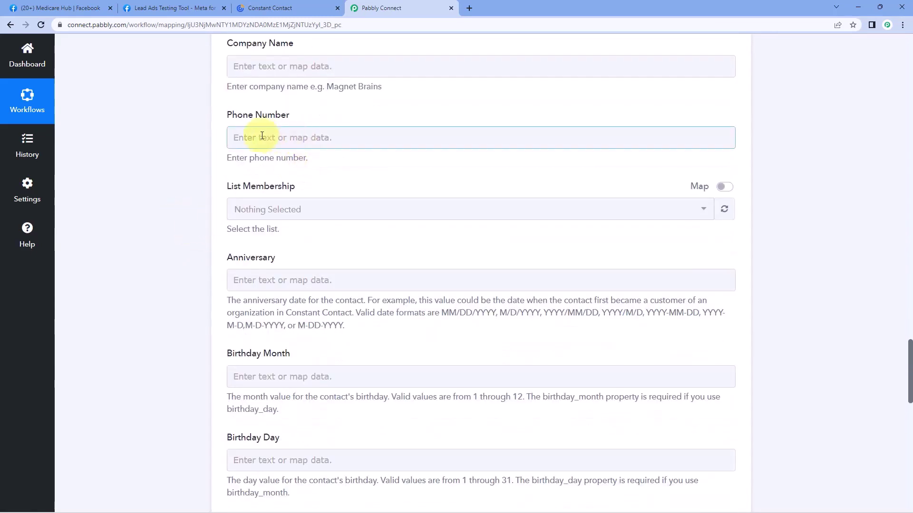
Map the Facebook lead's Res4 Phone Number into Phone Number.
click(264, 137)
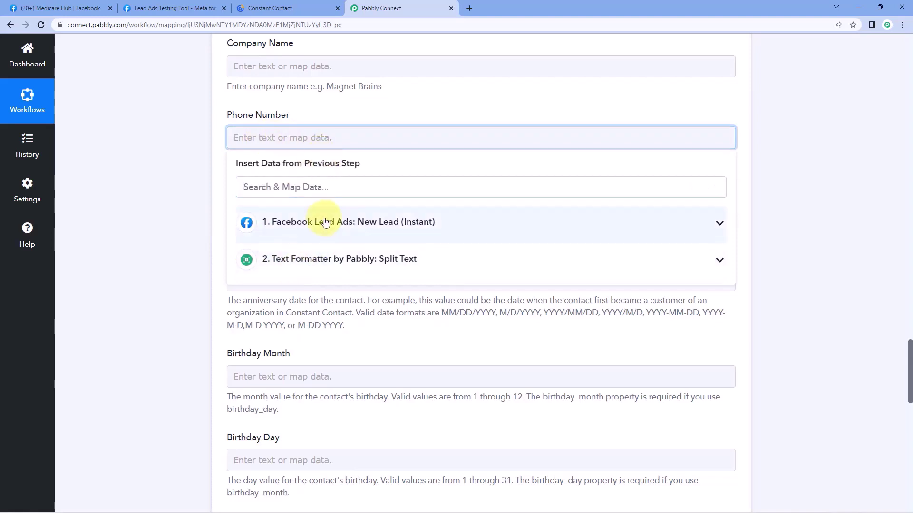
click(390, 222)
click(316, 278)
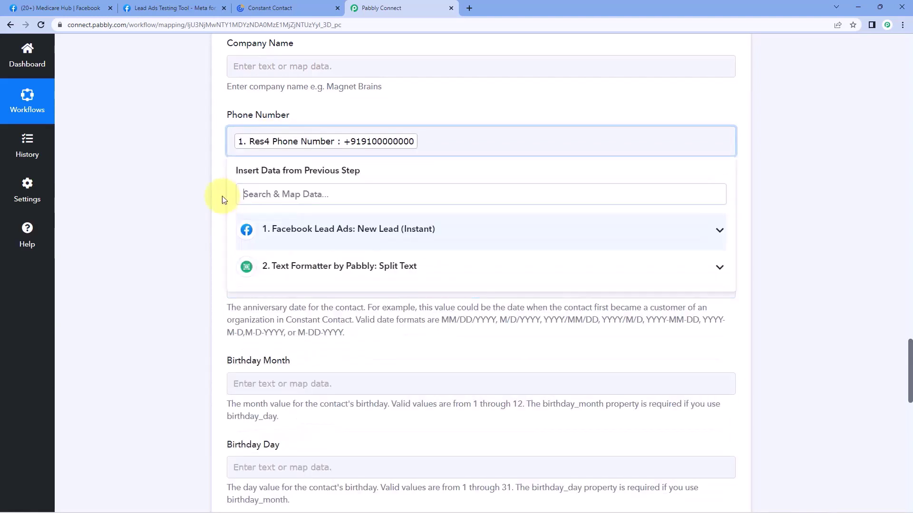
click(206, 198)
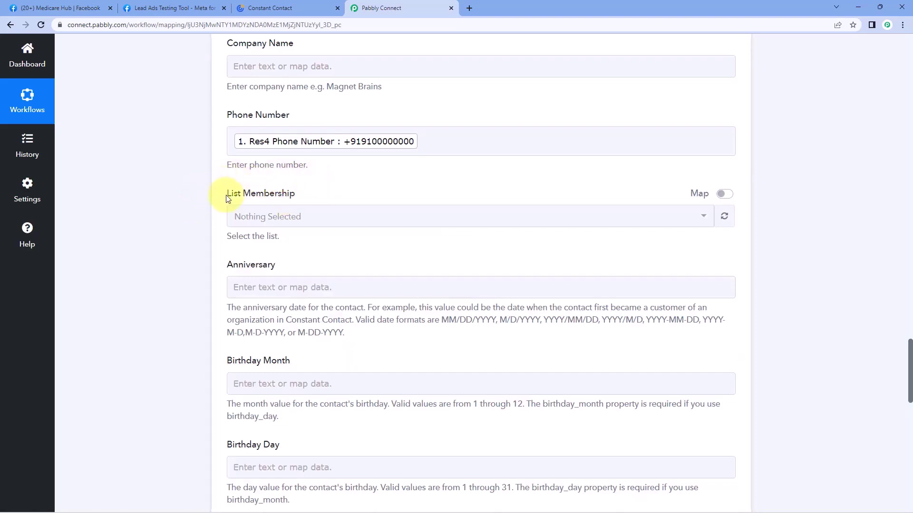
Set List Membership to General Interest, leaving the address fields blank.
click(320, 215)
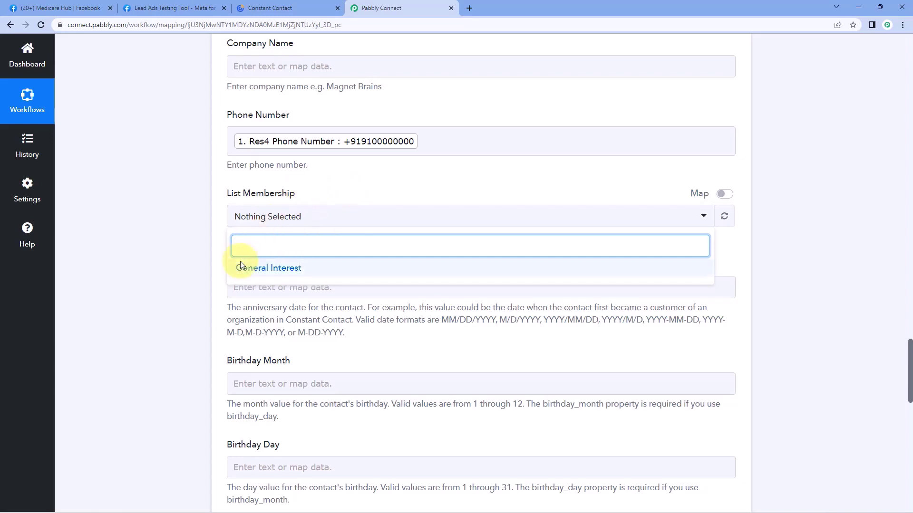
click(272, 269)
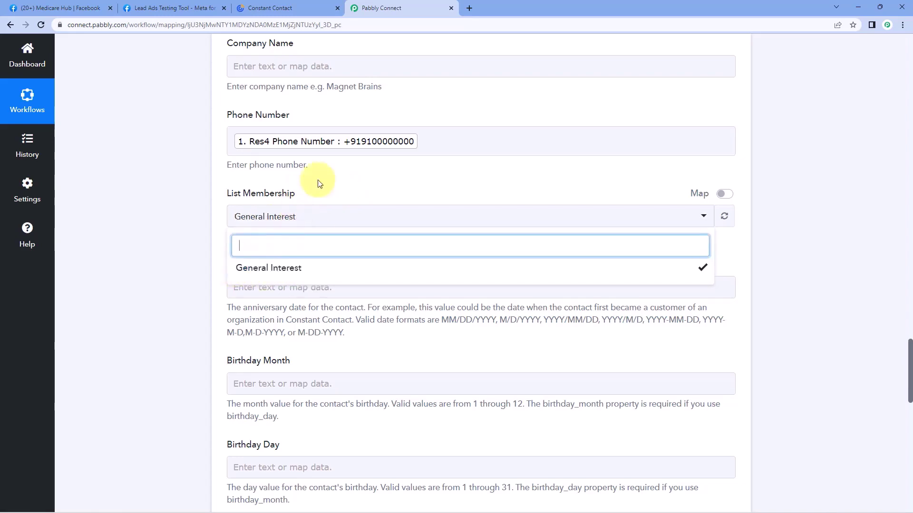
click(295, 189)
scroll(297, 222, down, 3)
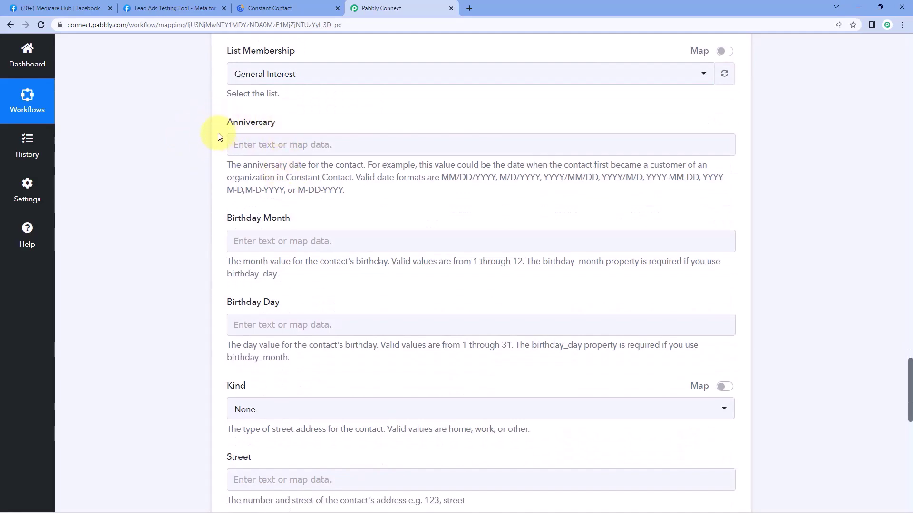
scroll(230, 173, down, 4)
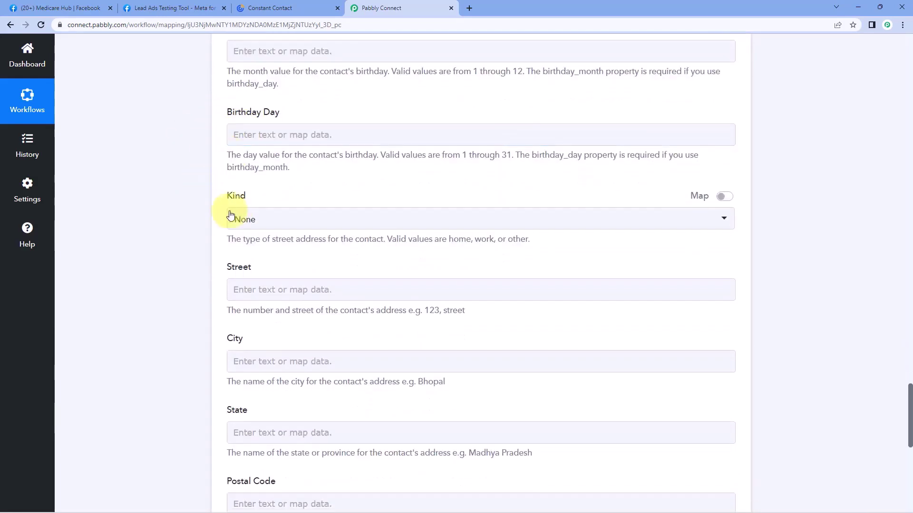
scroll(230, 215, down, 3)
click(271, 219)
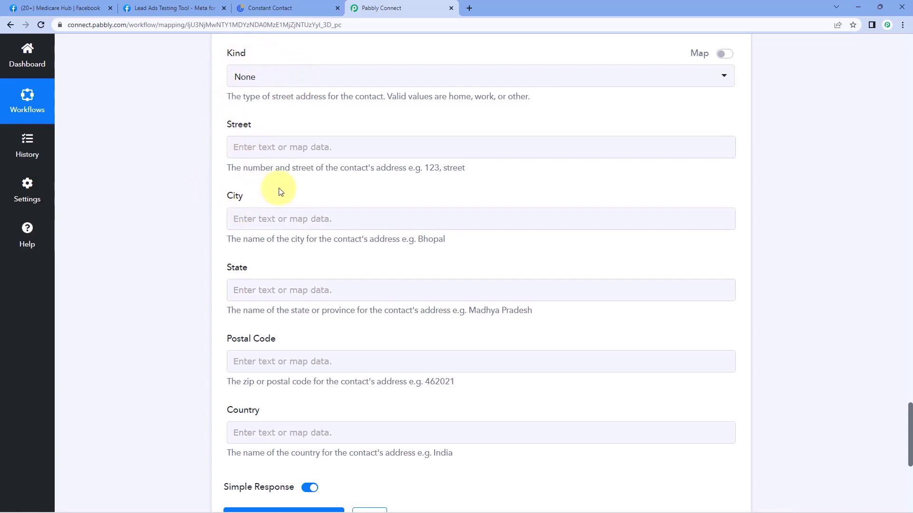
Save the Constant Contact step and test it, getting a Contact Id with Action 'updated'.
scroll(280, 191, down, 1)
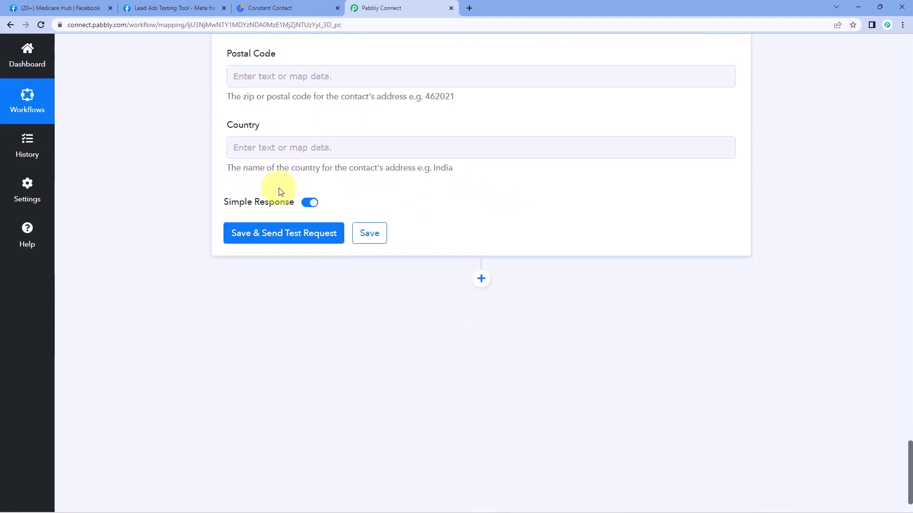
click(295, 233)
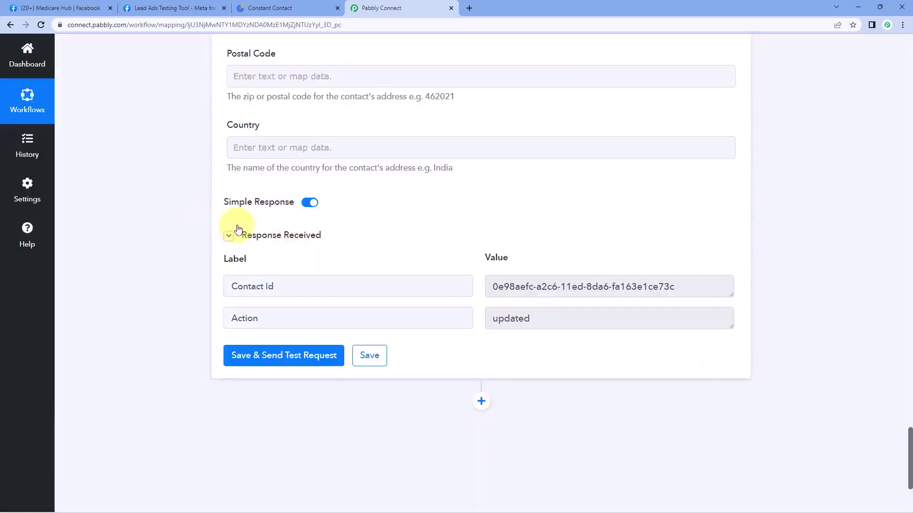
scroll(334, 253, up, 2)
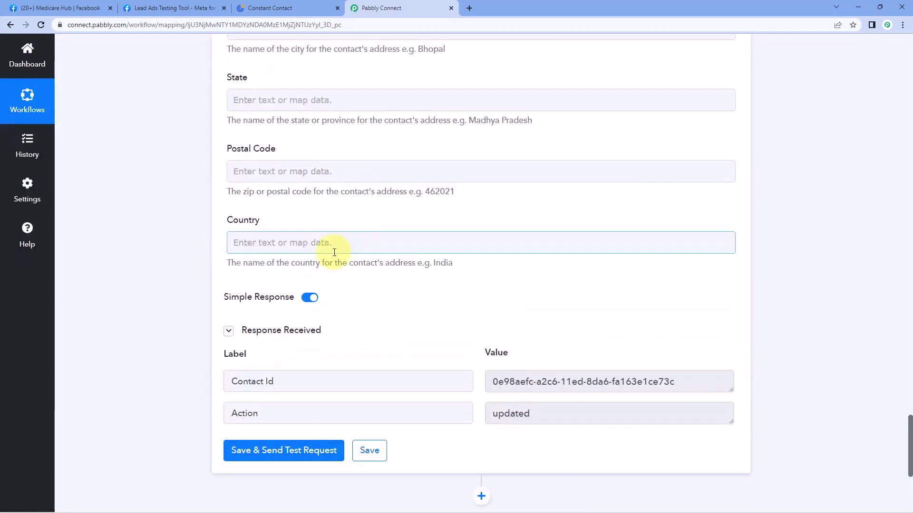
scroll(530, 338, up, 6)
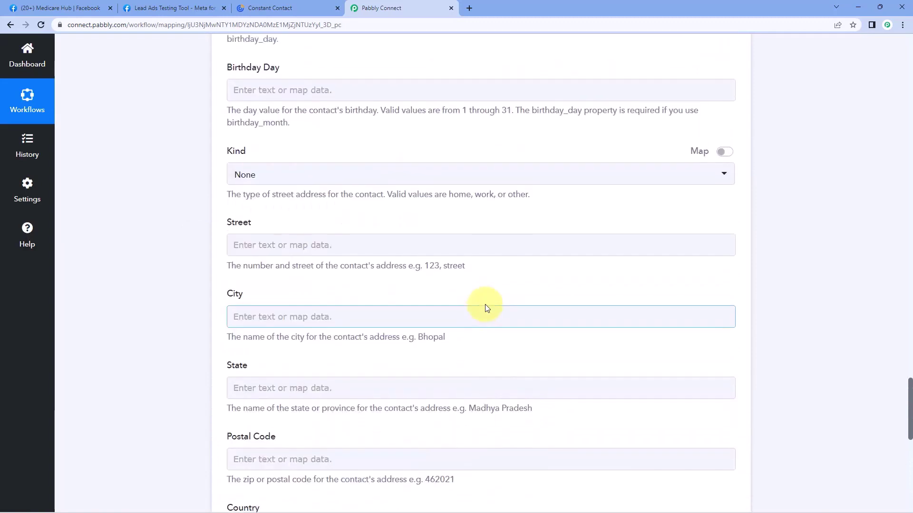
scroll(485, 304, up, 9)
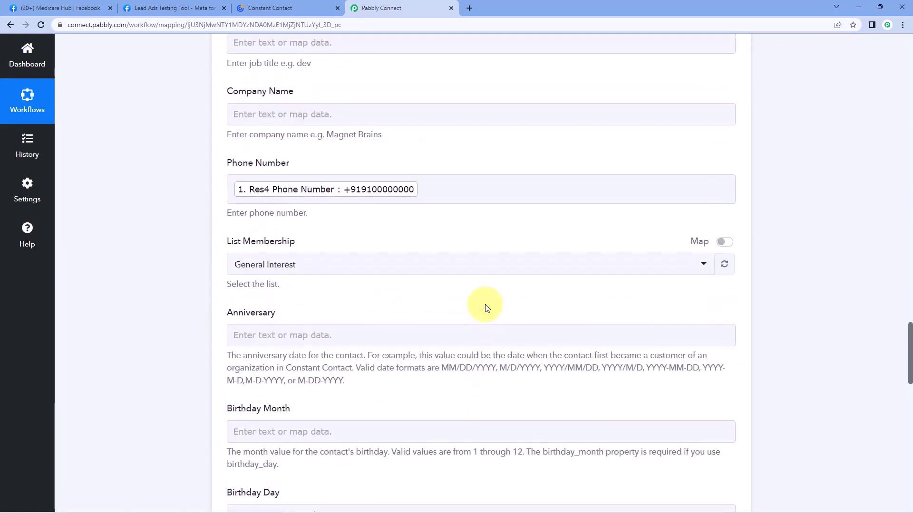
scroll(485, 304, up, 6)
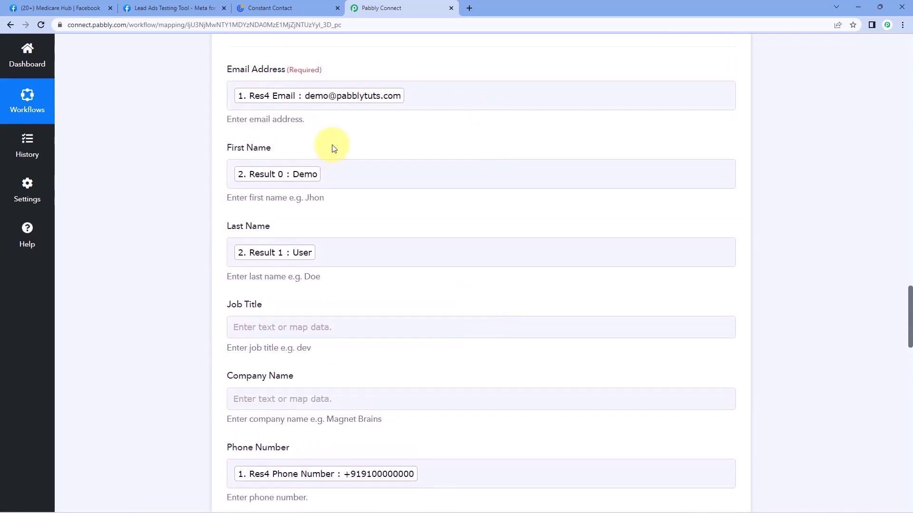
In Constant Contact, open the newest contact from the General Interest list.
click(295, 6)
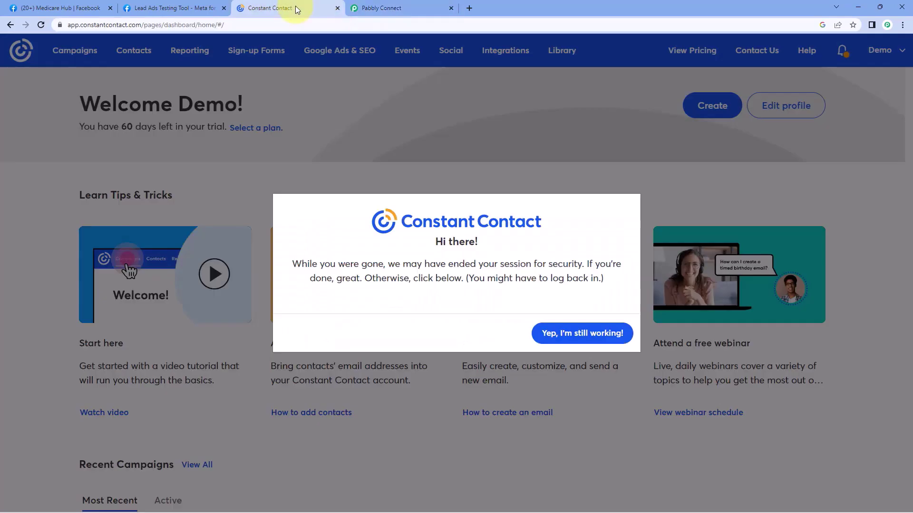
click(587, 332)
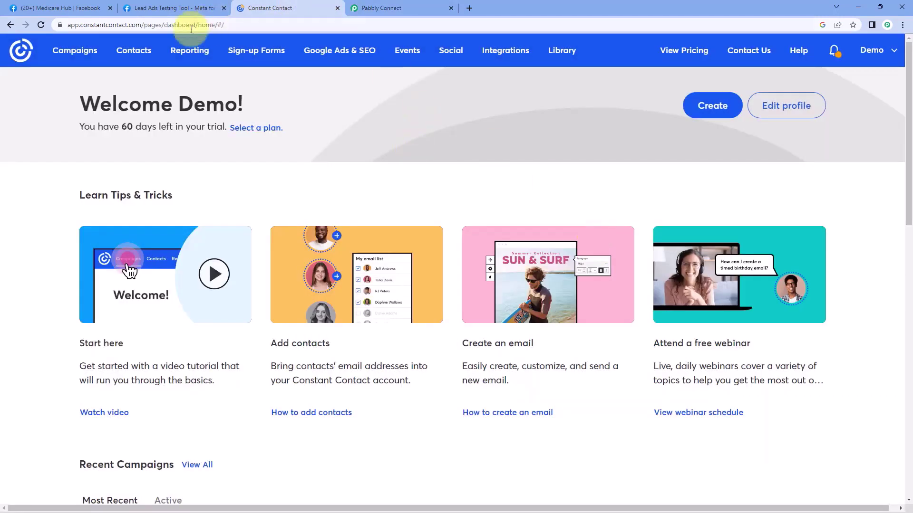
click(135, 50)
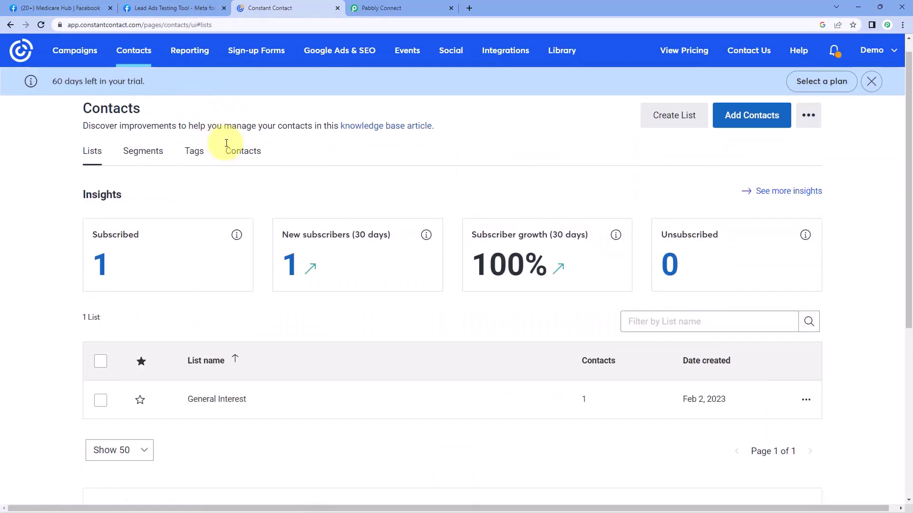
scroll(223, 150, down, 2)
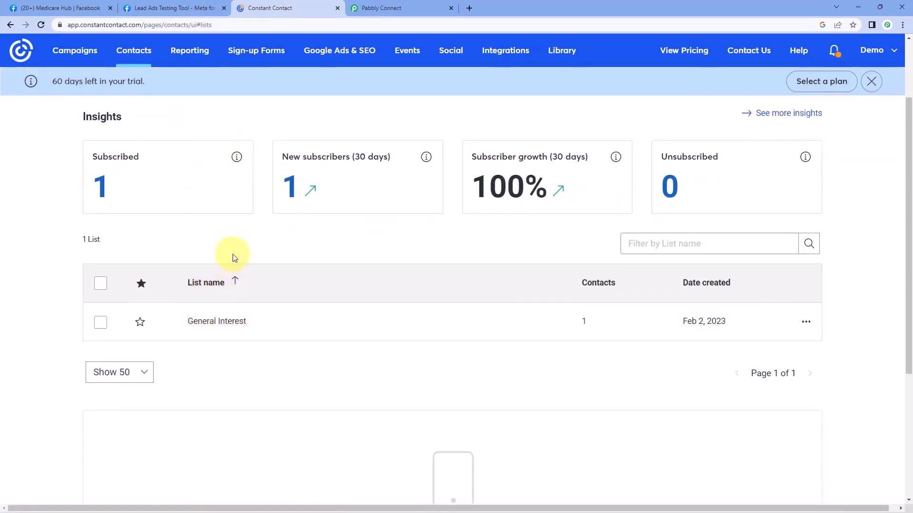
click(871, 83)
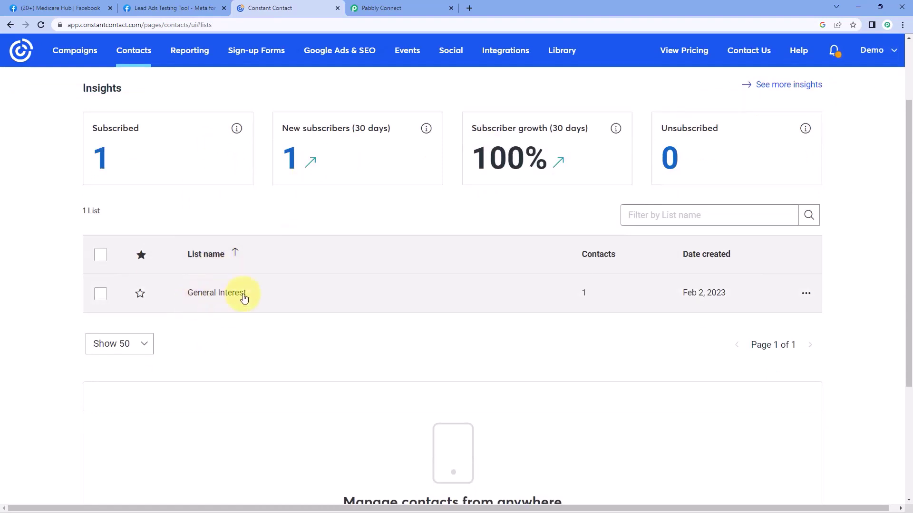
click(224, 294)
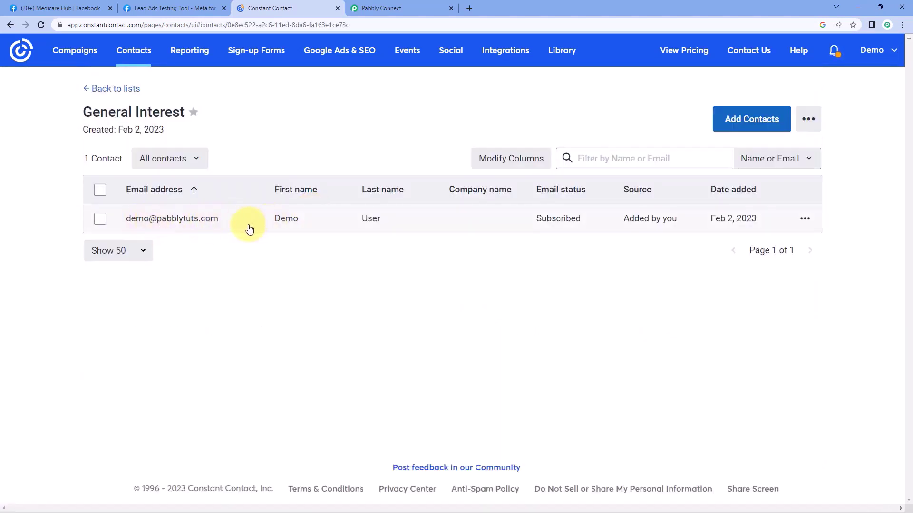
click(186, 220)
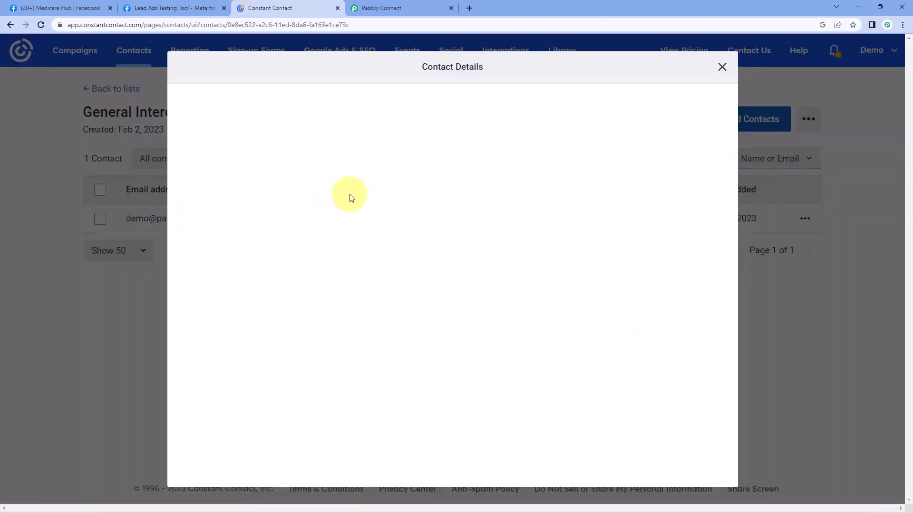
Confirm the contact has first name Demo, last name User and a phone number, then close it.
click(172, 9)
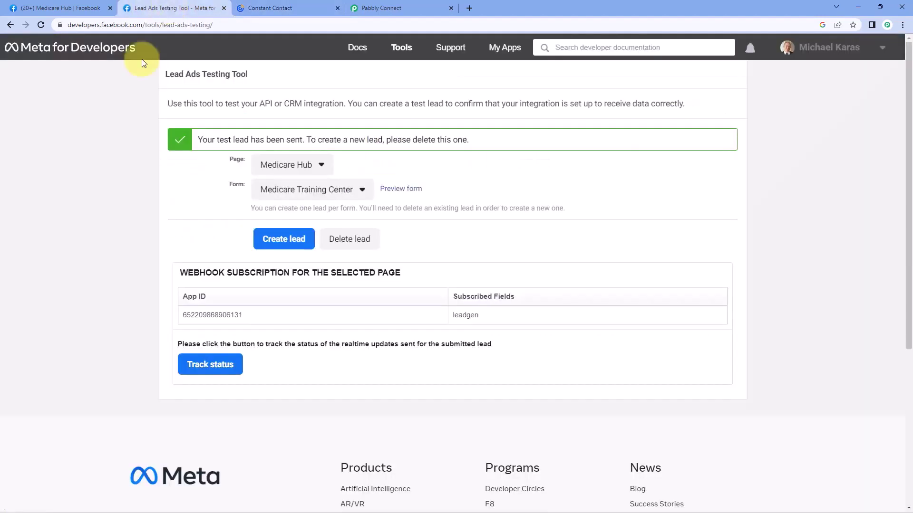
click(284, 6)
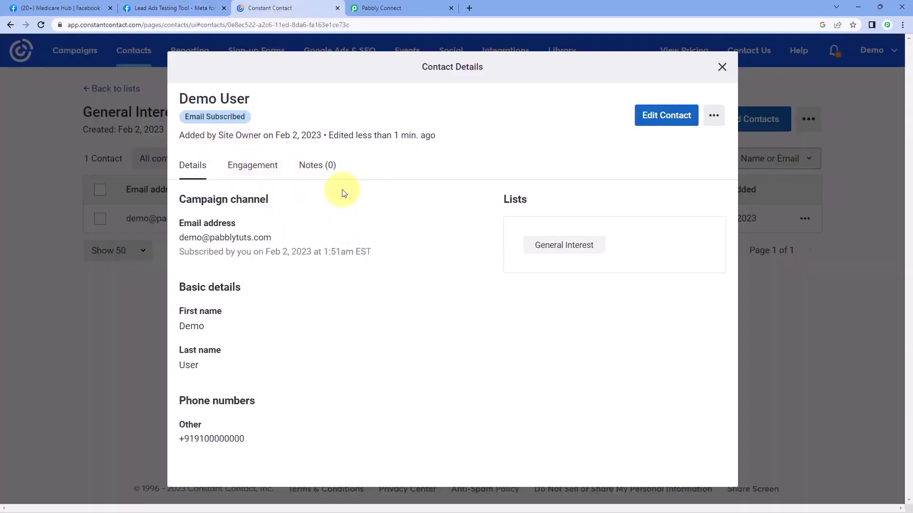
drag(259, 88, 177, 107)
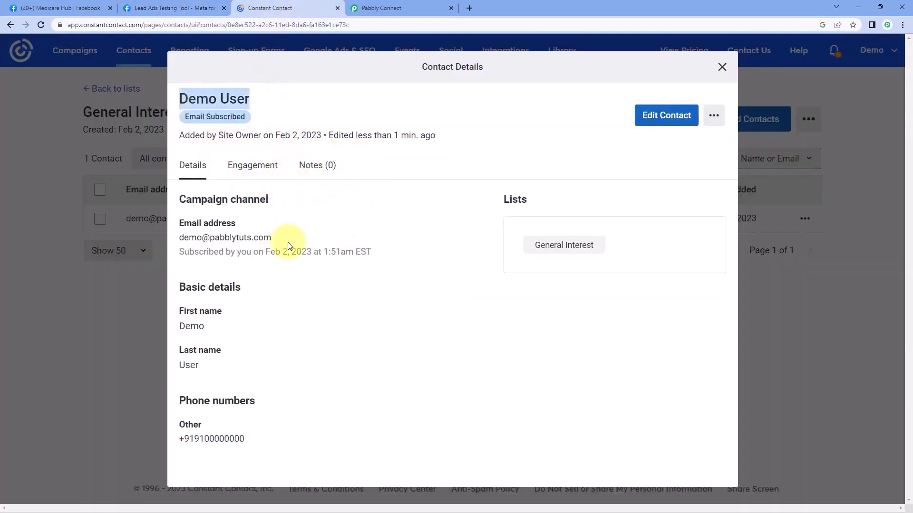
drag(218, 439, 189, 439)
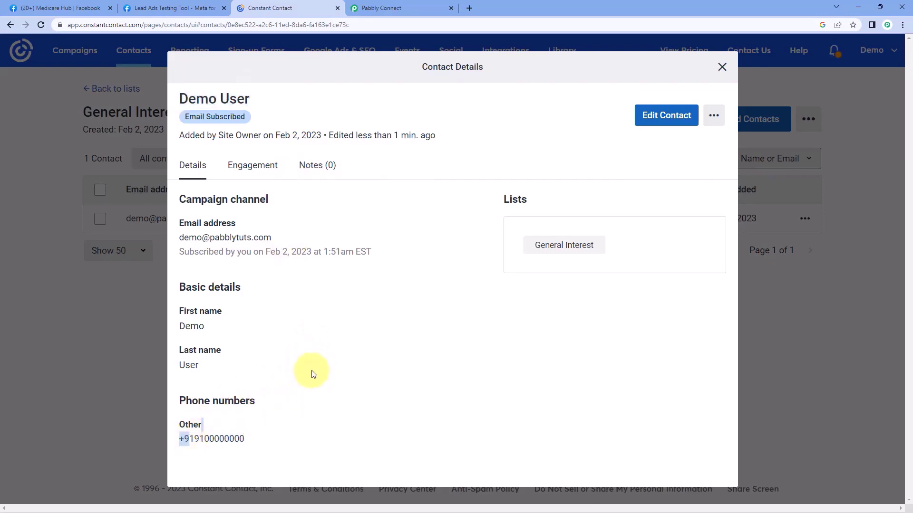
click(464, 236)
click(721, 69)
Collapse the Constant Contact action and the Facebook Lead Ads trigger, then go to the Lead Ads Testing Tool.
click(381, 8)
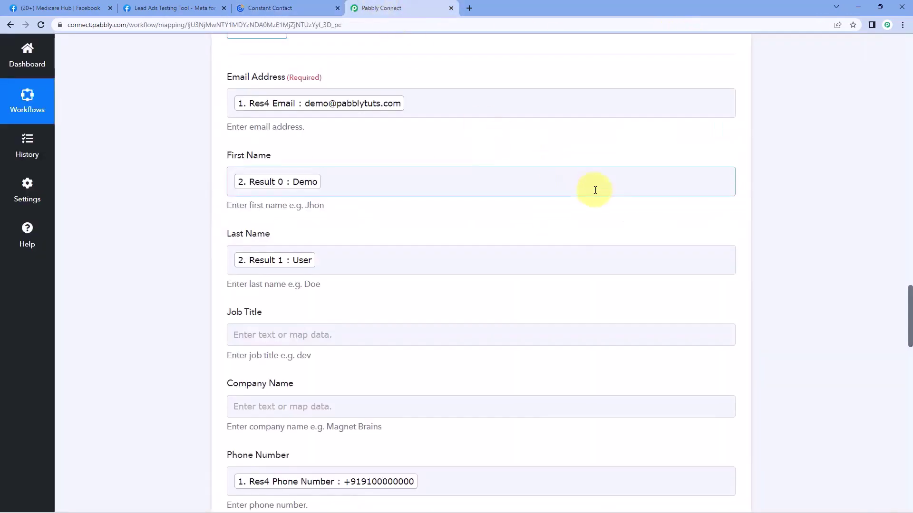
scroll(662, 212, up, 10)
click(731, 334)
scroll(774, 279, up, 15)
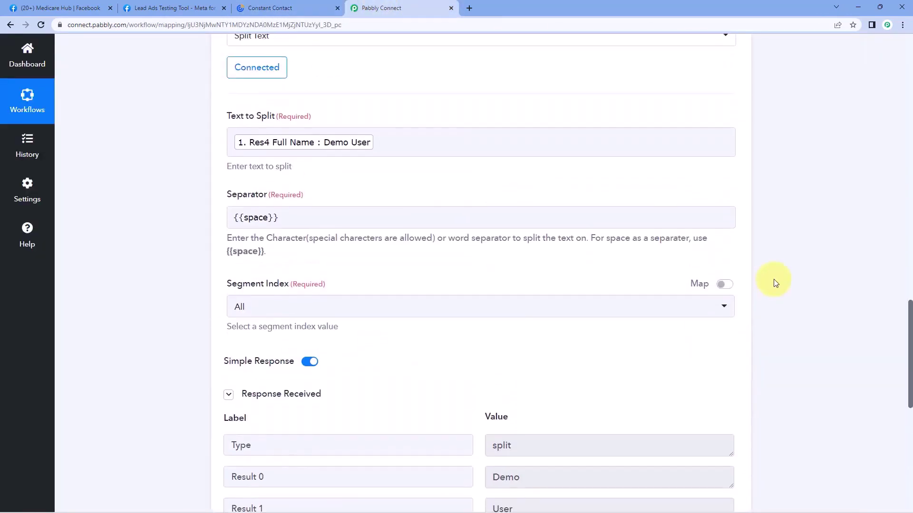
scroll(756, 285, up, 15)
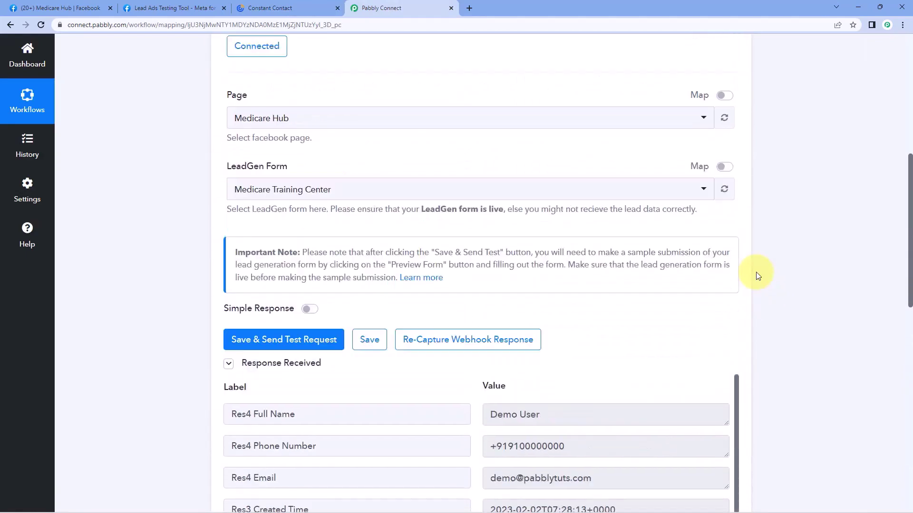
click(732, 200)
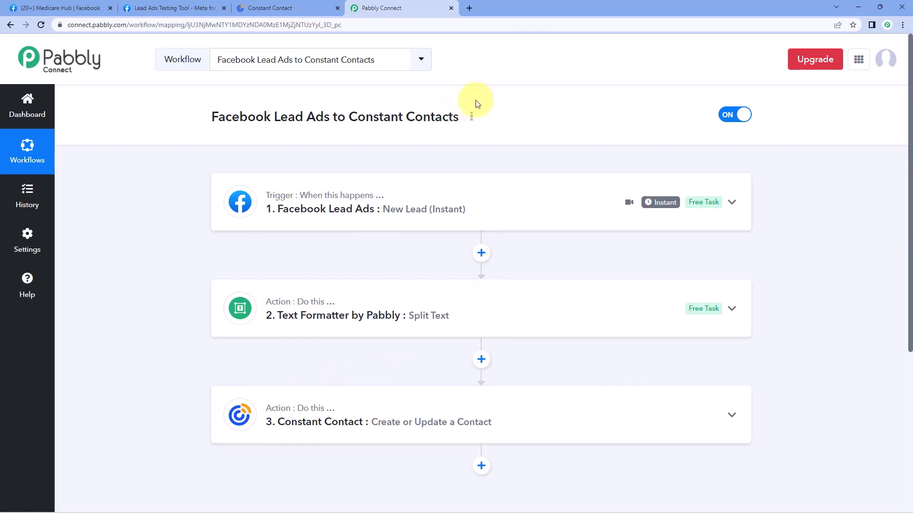
click(164, 8)
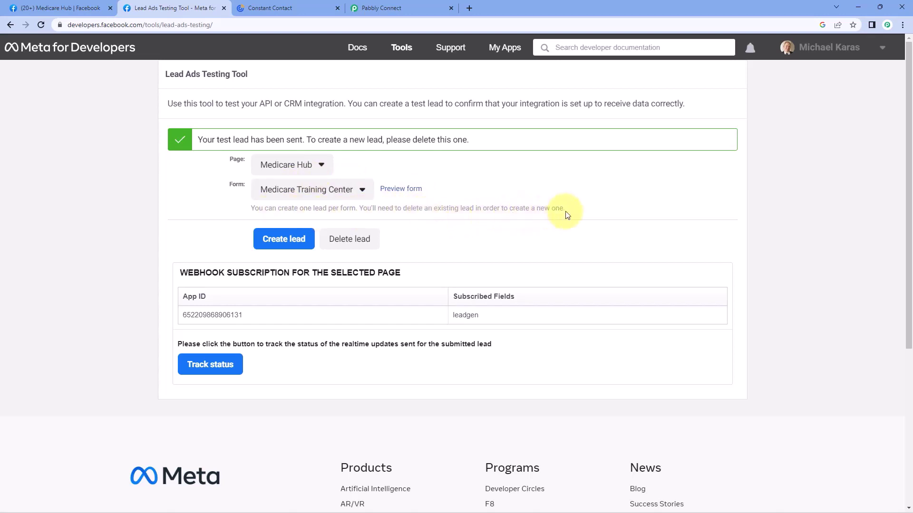
Delete the previously sent test lead and reload the testing tool.
drag(567, 215, 387, 204)
click(254, 209)
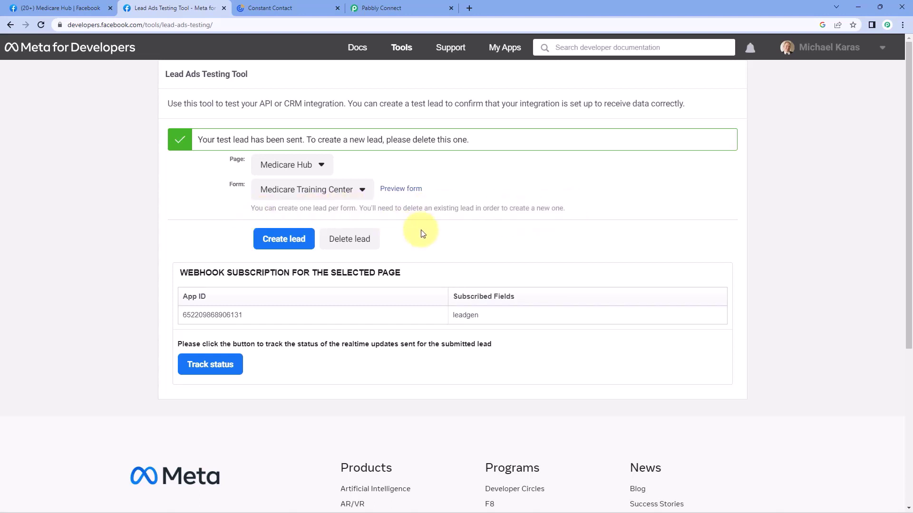
click(359, 243)
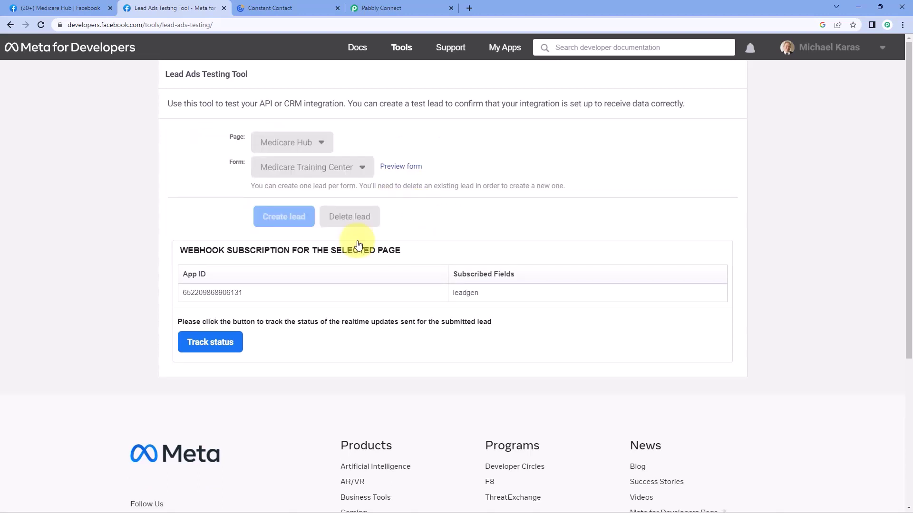
click(41, 25)
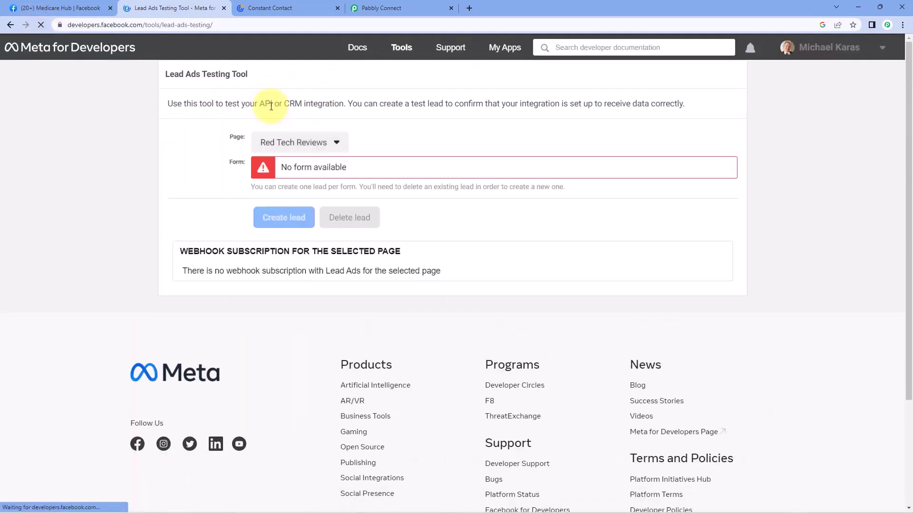
Select the Medicare Hub page, found by searching 'medicar', and the Medicare Training Center form.
click(319, 142)
scroll(328, 199, down, 2)
scroll(327, 199, down, 15)
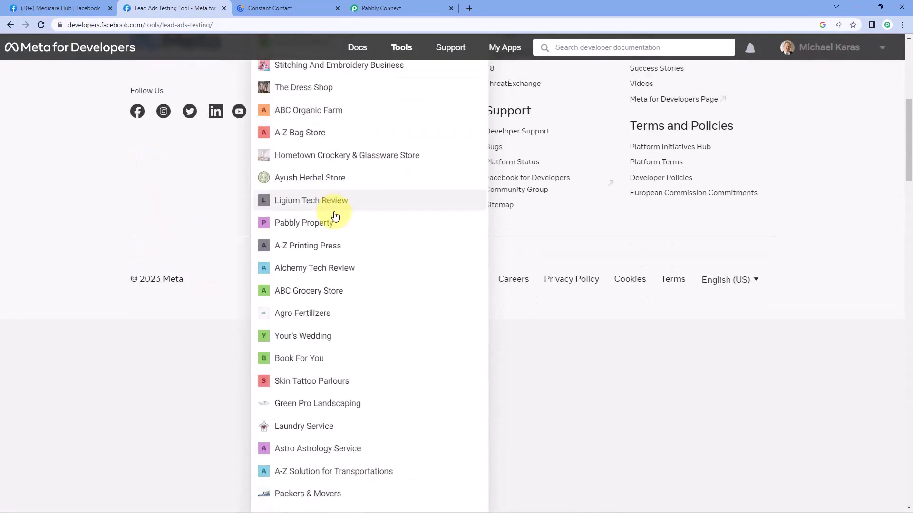
scroll(335, 219, down, 8)
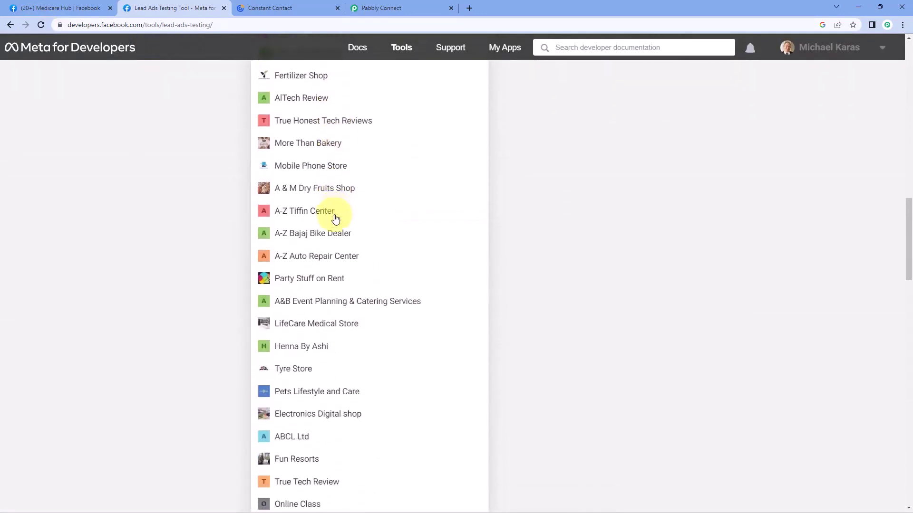
key(ctrl+f)
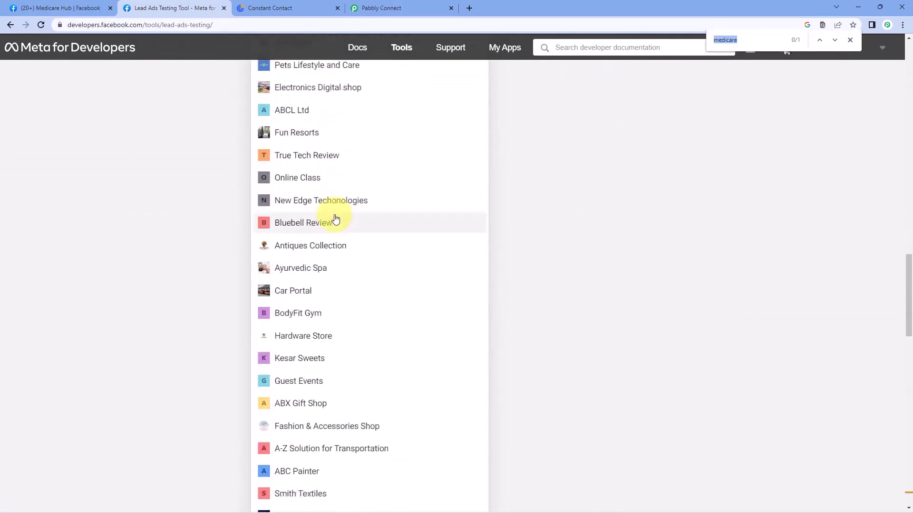
text(medica)
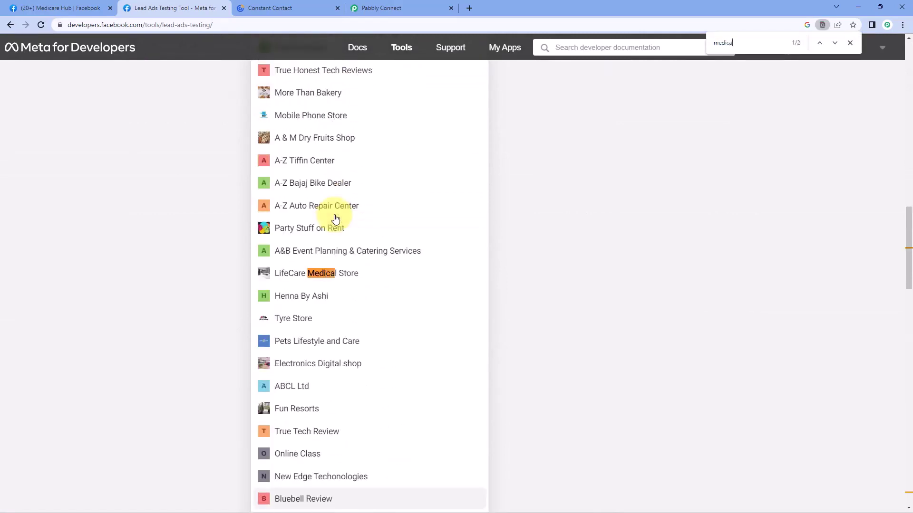
text(r)
click(319, 449)
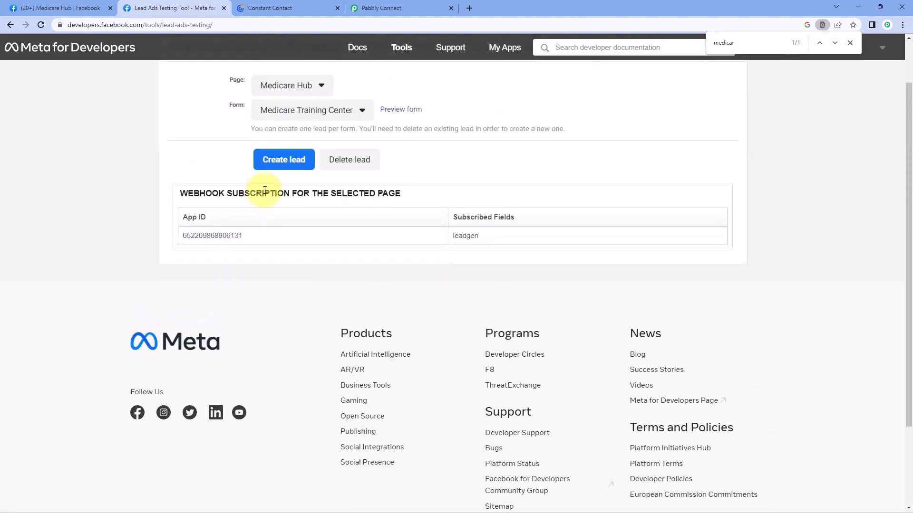
scroll(285, 187, up, 1)
click(351, 169)
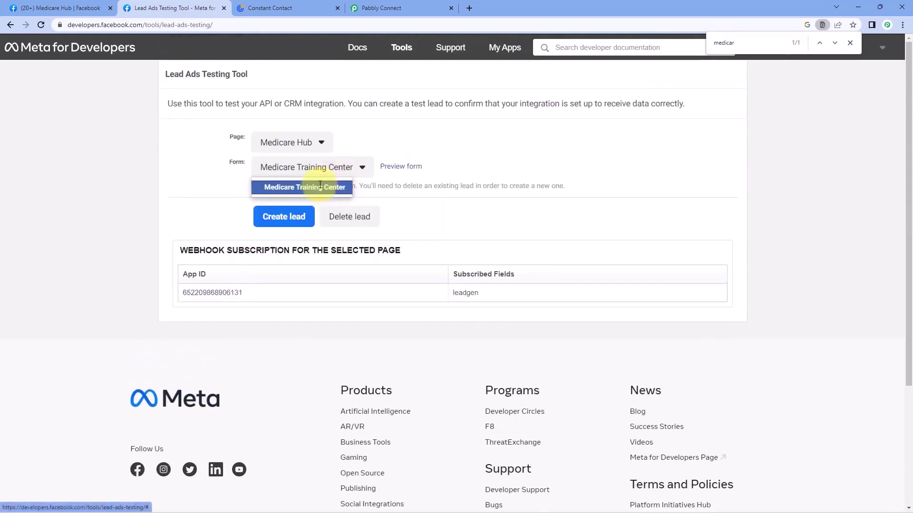
click(320, 187)
Fill the Medicare Training Center form preview with name 'Test1' and 'test' in the next field.
click(411, 168)
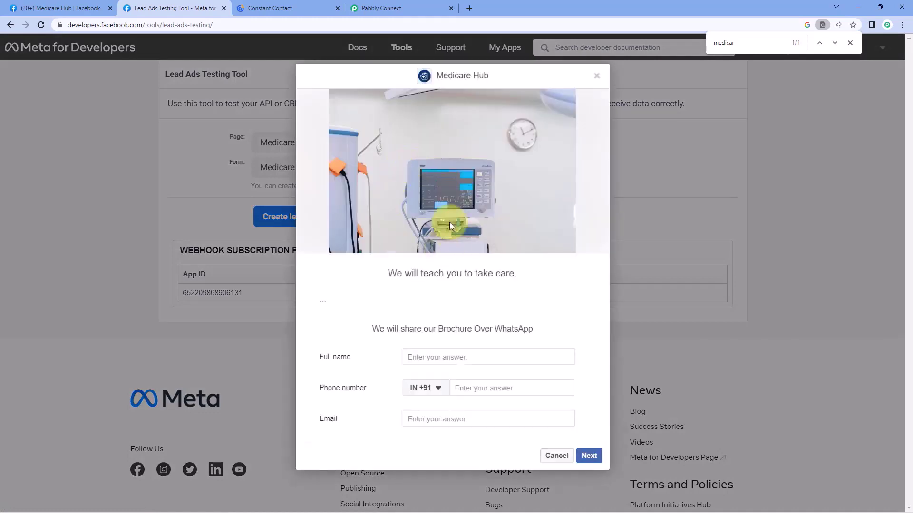
click(440, 359)
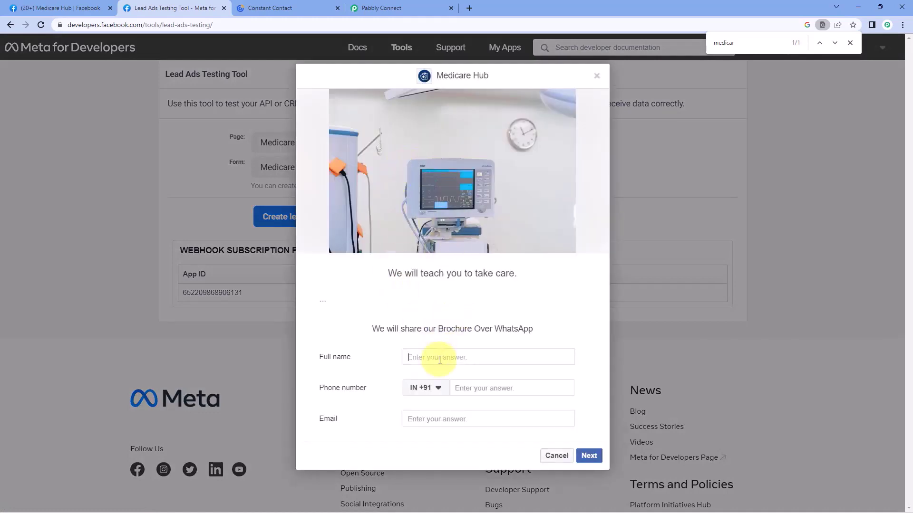
text(Test Lead)
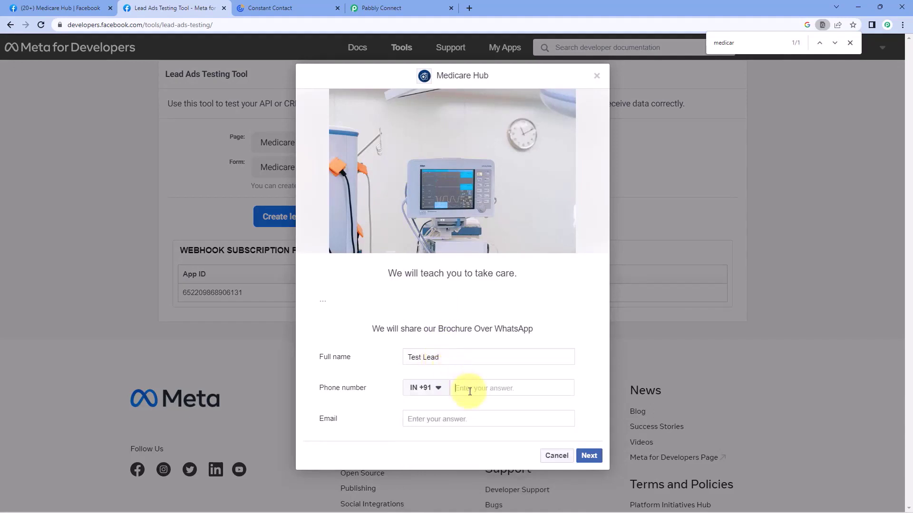
key(Tab)
text(test)
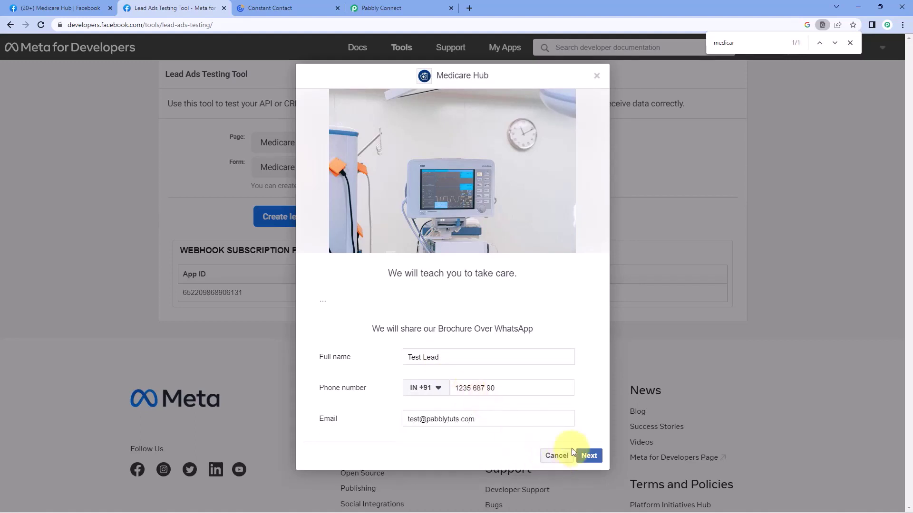
click(586, 455)
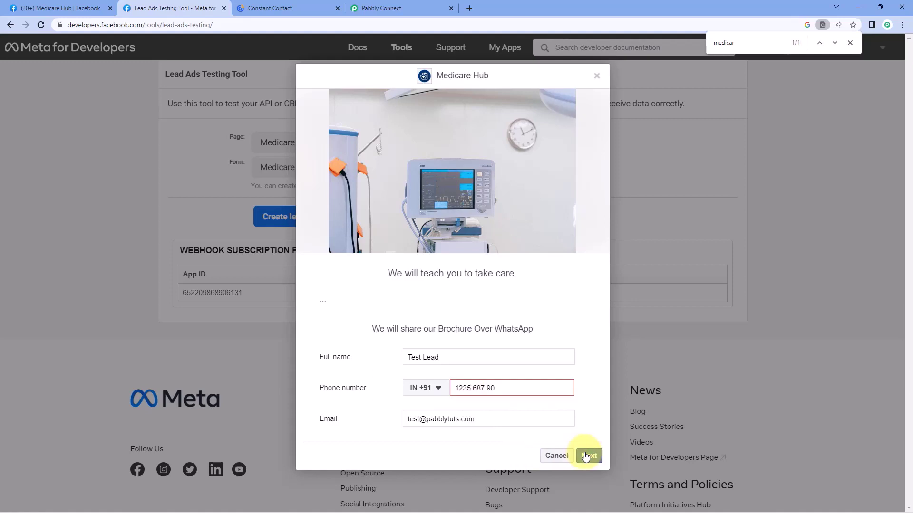
Complete the phone number with a trailing 0, submit the test lead, and close the confirmation.
click(509, 384)
text(0)
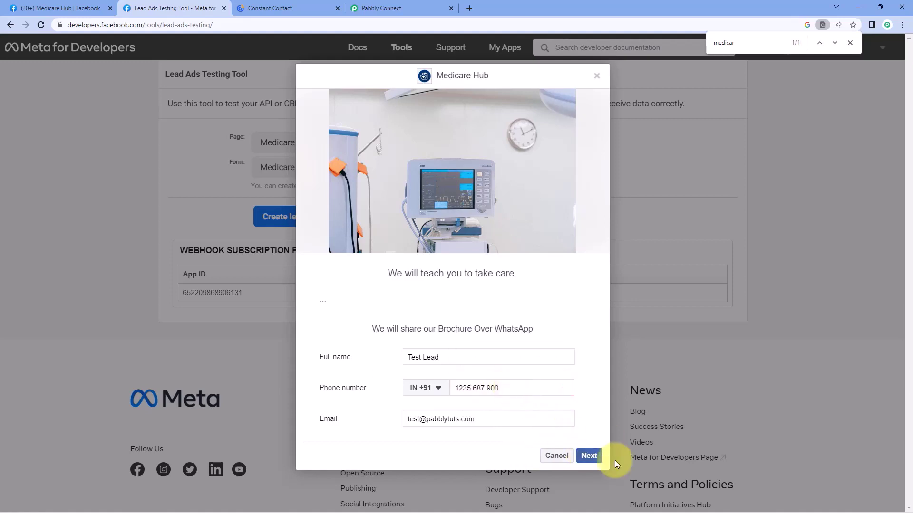
click(595, 454)
click(585, 349)
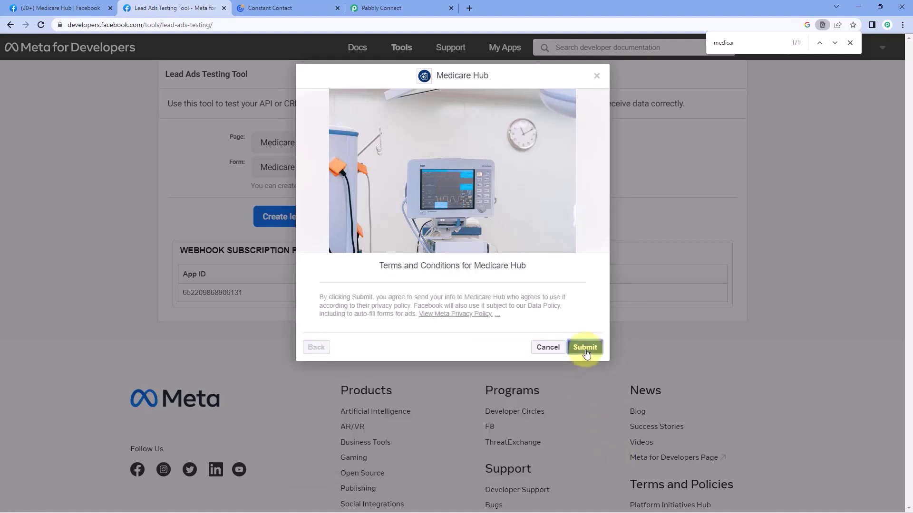
click(599, 79)
Reload Constant Contact's contacts to find the Test Lead contact, check it, and return to Pabbly Connect.
click(850, 43)
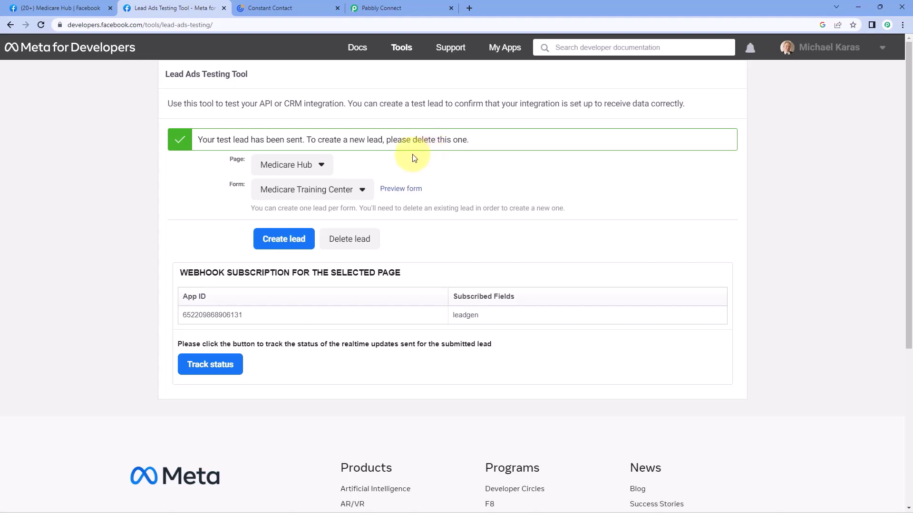
click(296, 8)
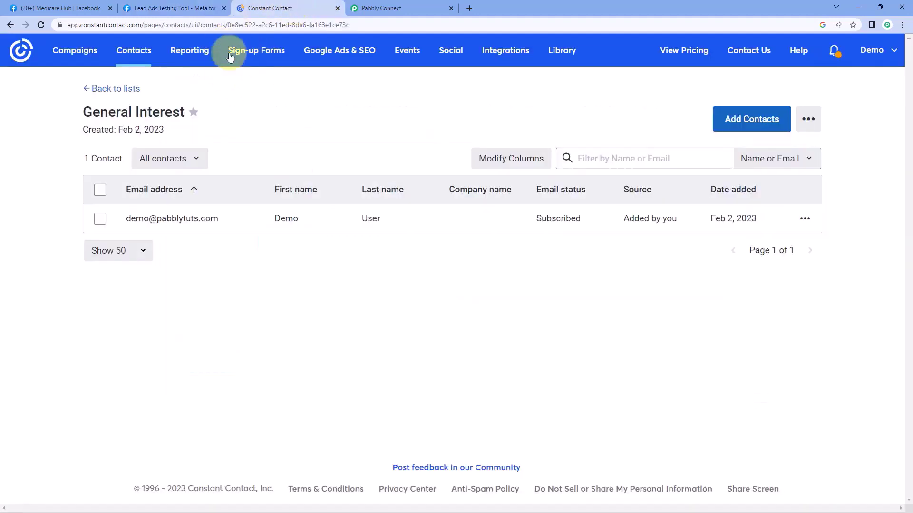
click(40, 25)
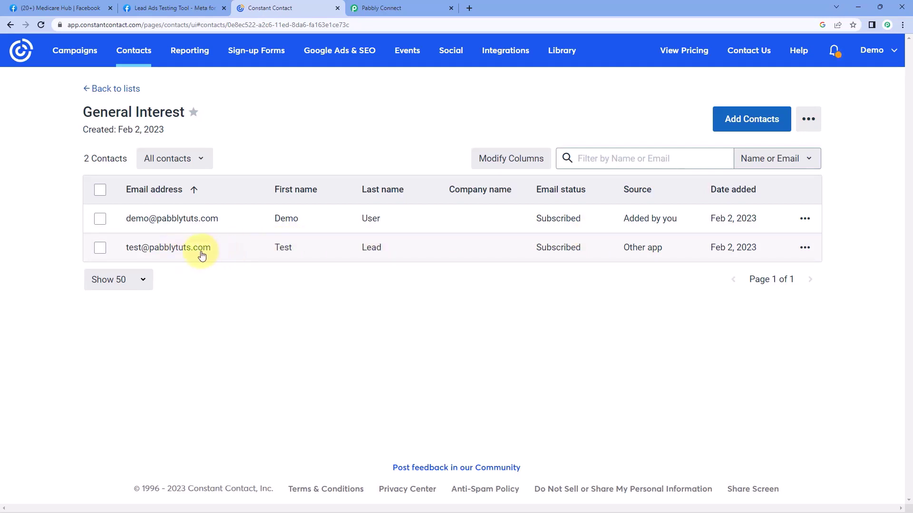
click(247, 257)
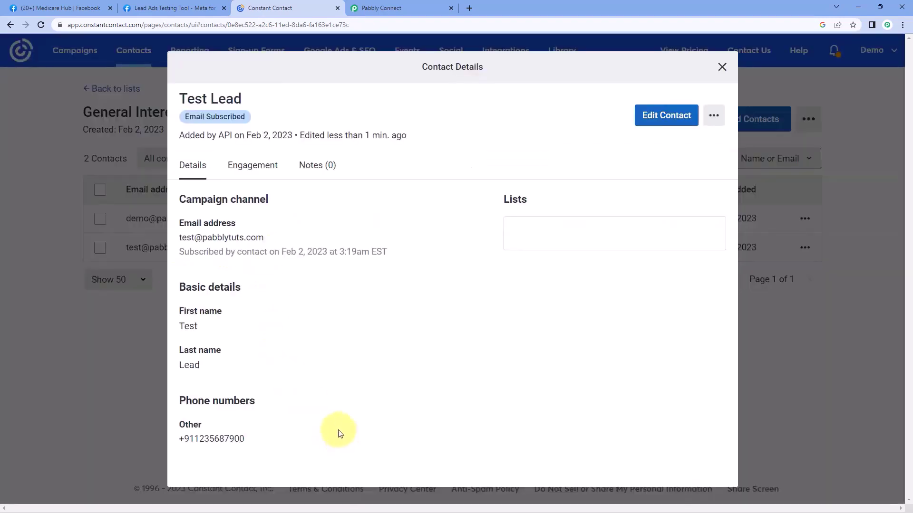
click(722, 67)
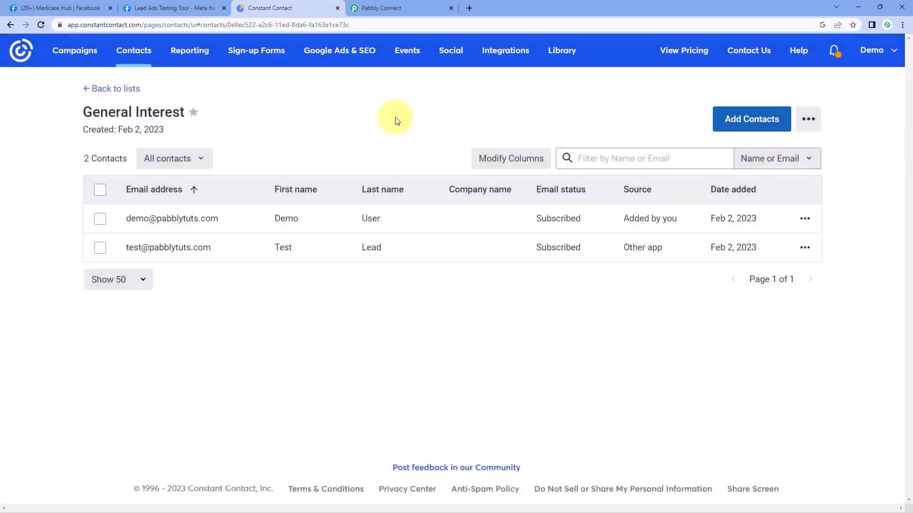
click(416, 9)
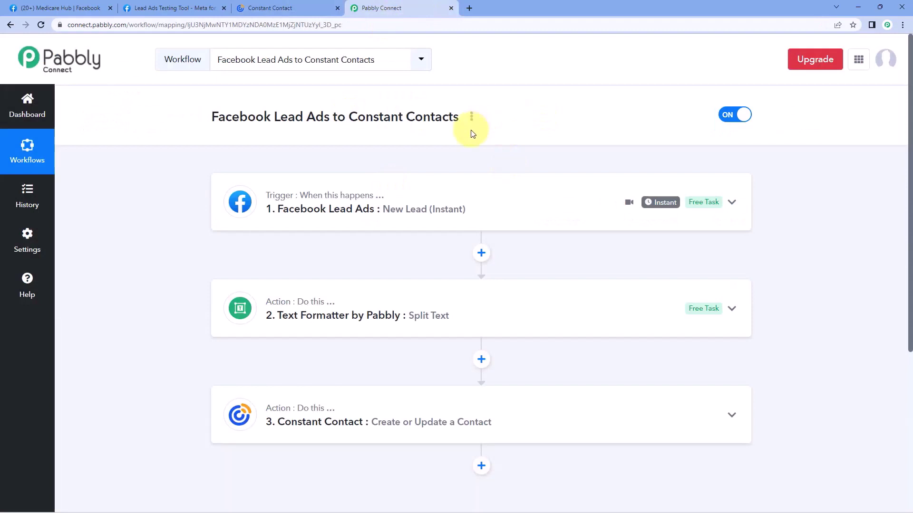
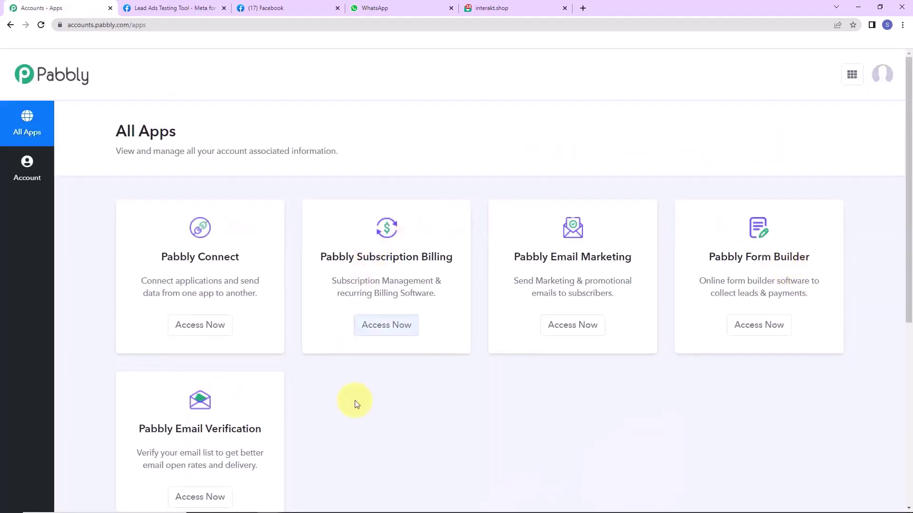
From the Pabbly Connect dashboard, create a workflow named 'Send WhatsApp Messages to New Facebook Leads'.
click(216, 326)
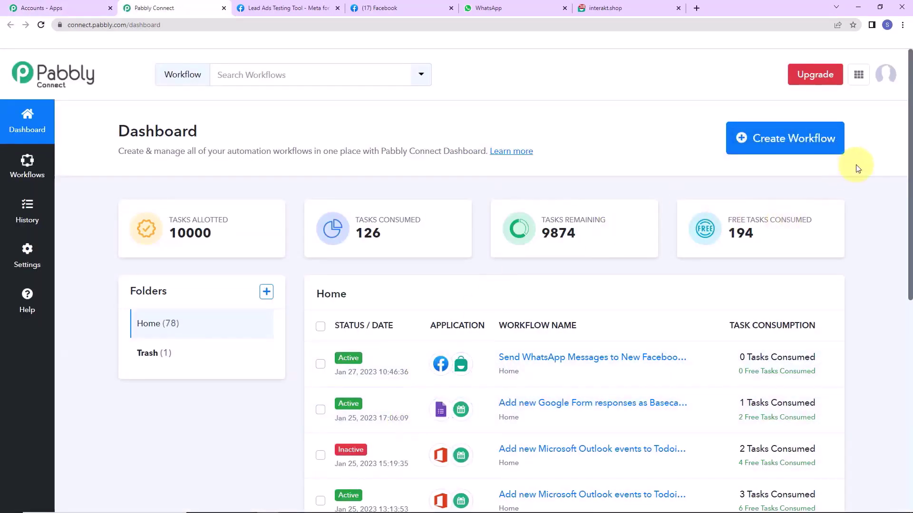
click(798, 157)
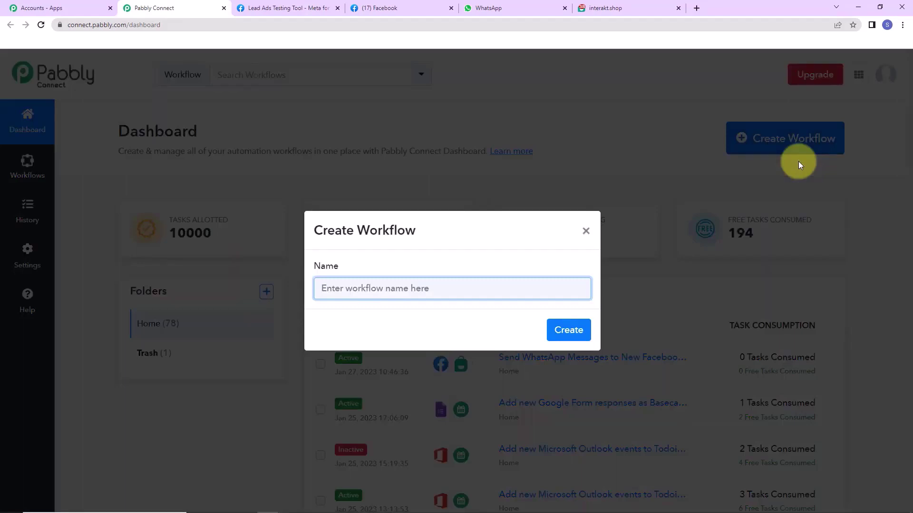
text(Send WhatsApp Messages to New Facebook Leads)
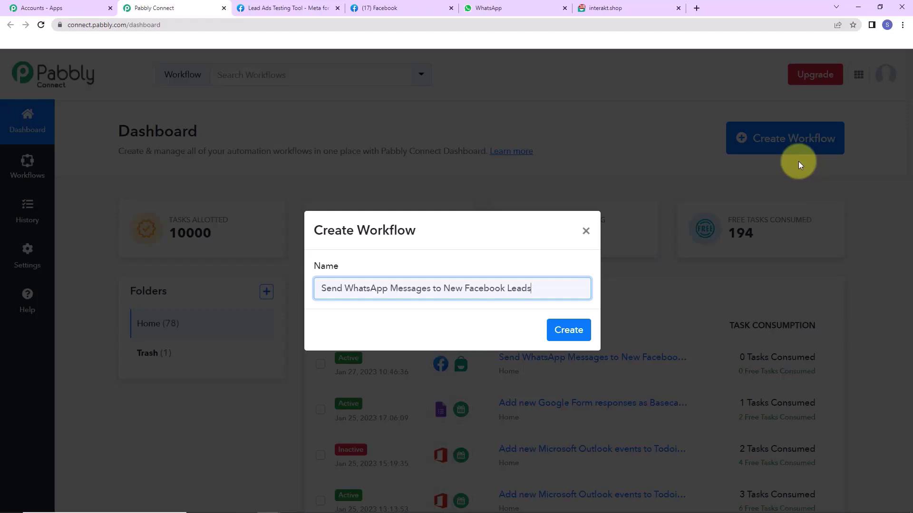
click(568, 331)
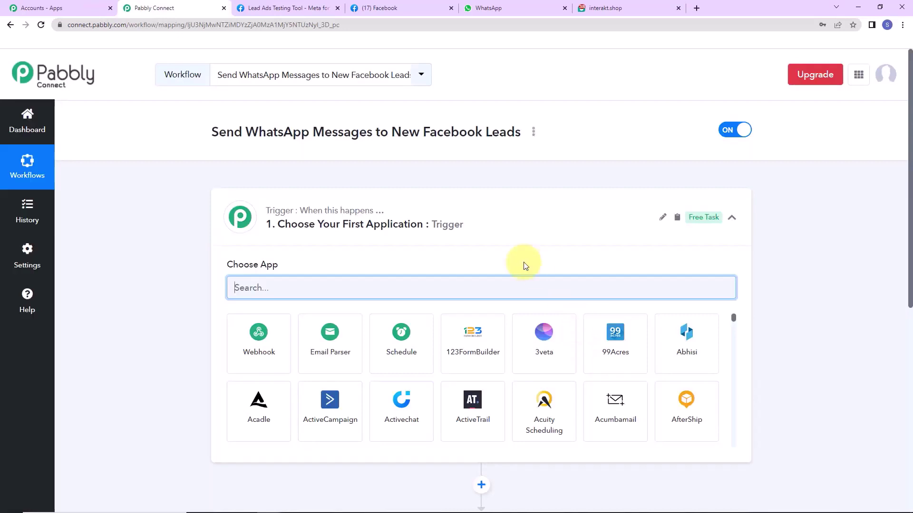
Search 'face', choose Facebook Lead Ads as the trigger app with the New Lead (Instant) event.
scroll(454, 250, down, 2)
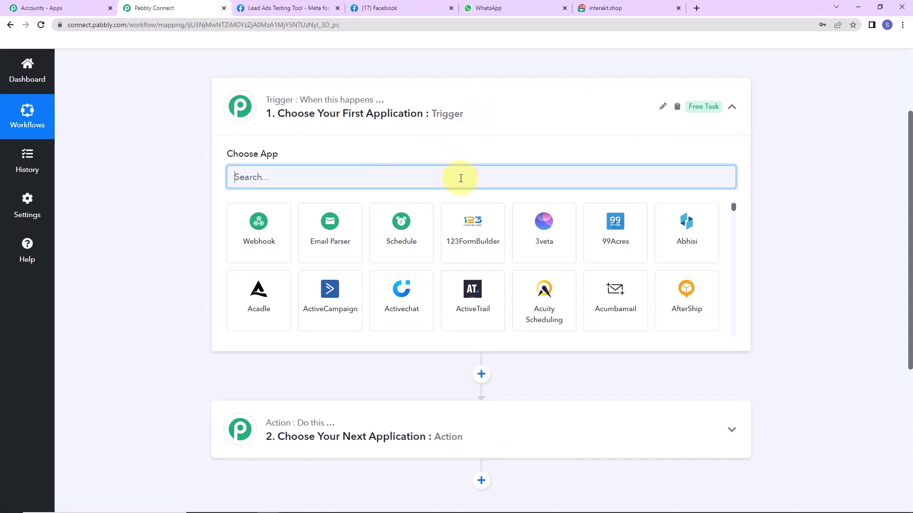
text(face)
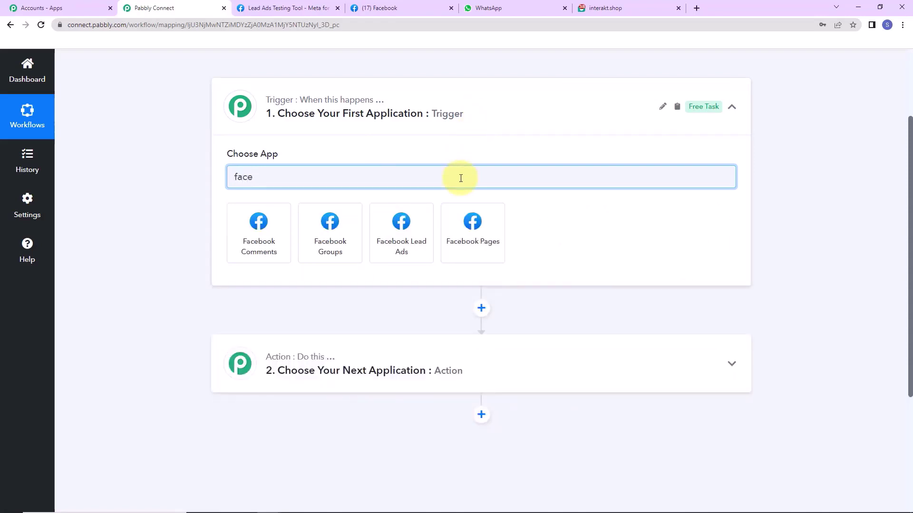
click(424, 249)
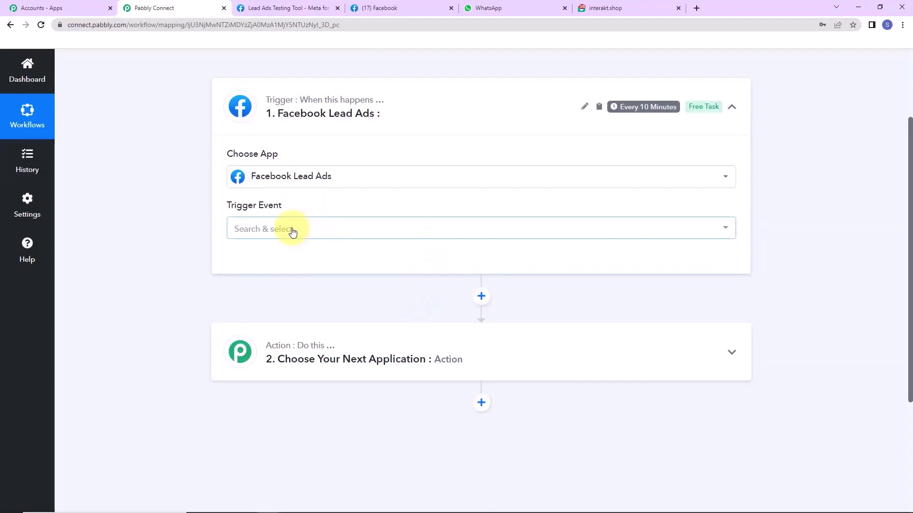
click(292, 231)
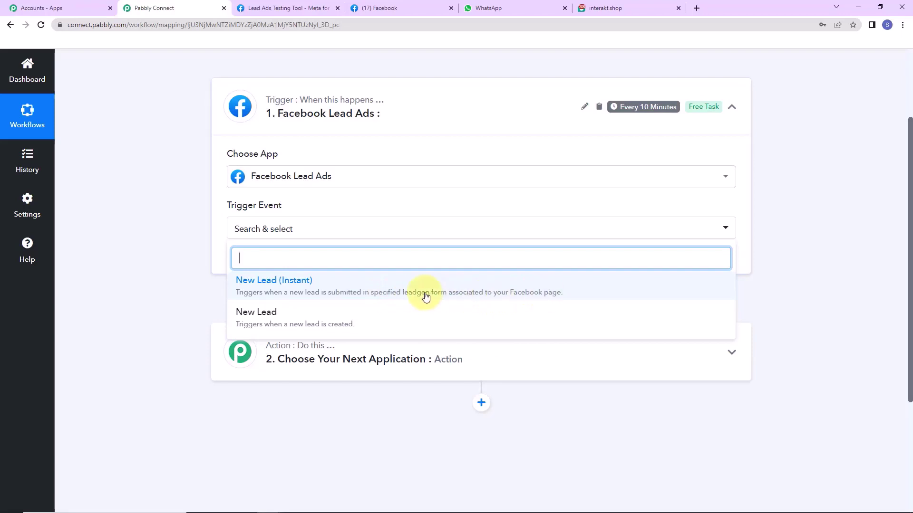
click(299, 287)
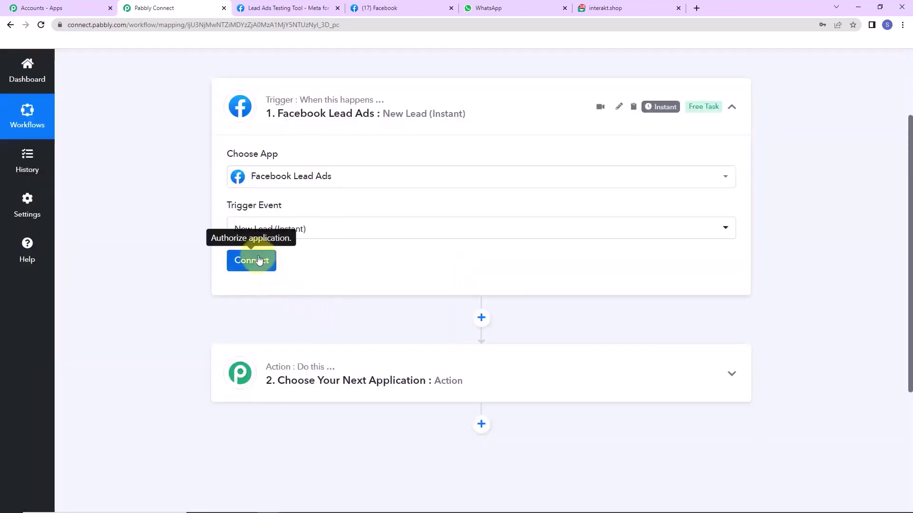
Add and authorise a new Facebook Lead Ads connection, then go to the Facebook home feed.
click(259, 261)
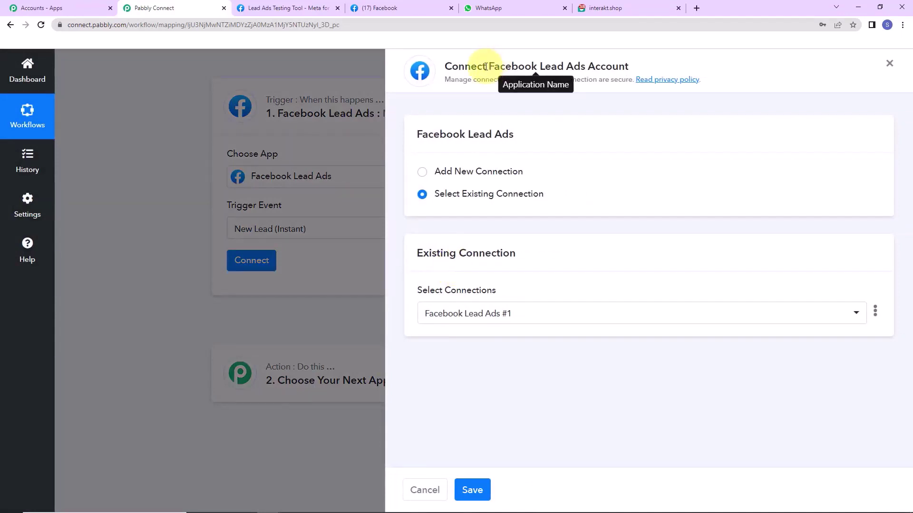
drag(486, 66, 628, 66)
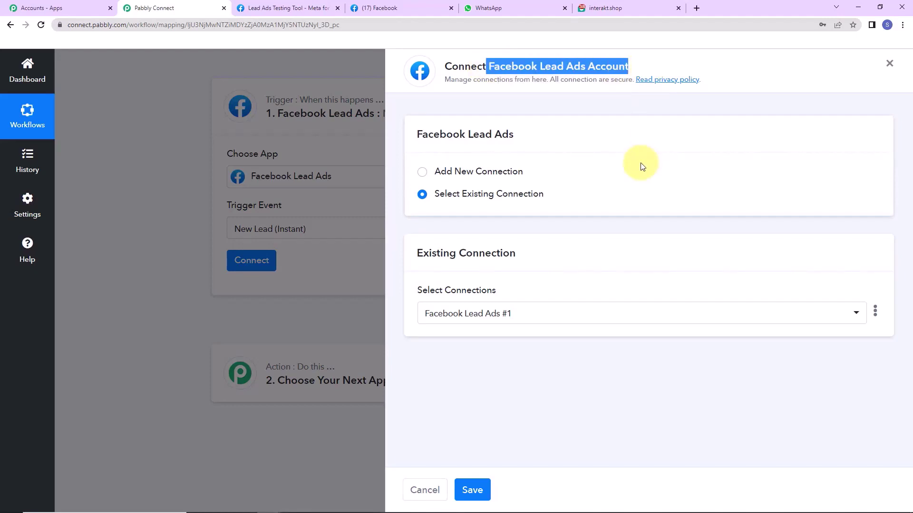
click(421, 174)
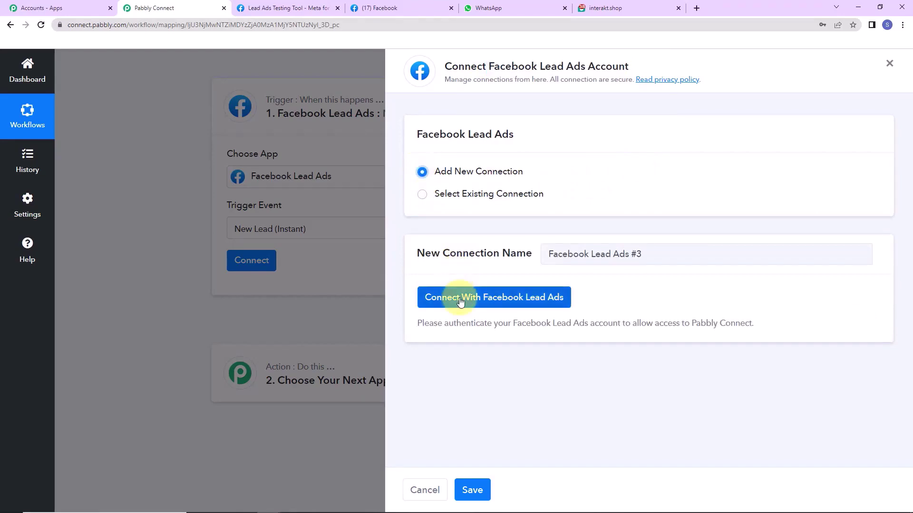
click(457, 296)
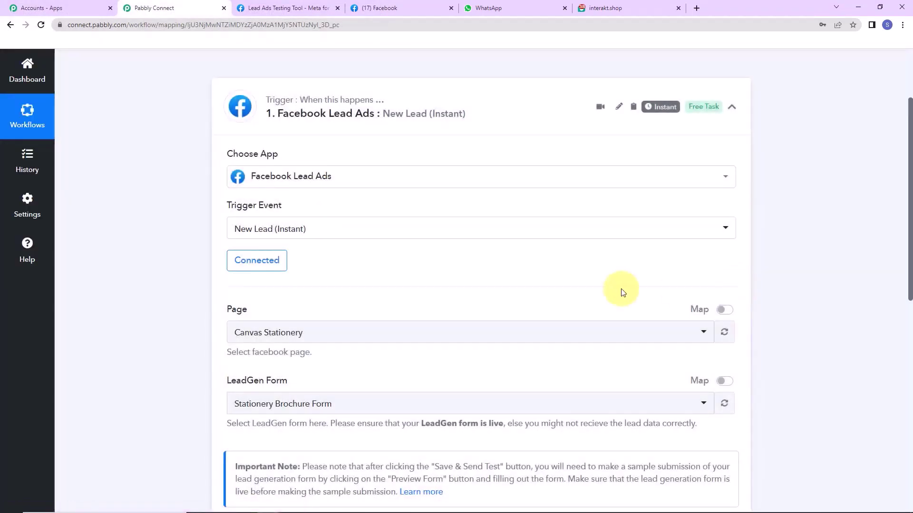
scroll(503, 279, down, 5)
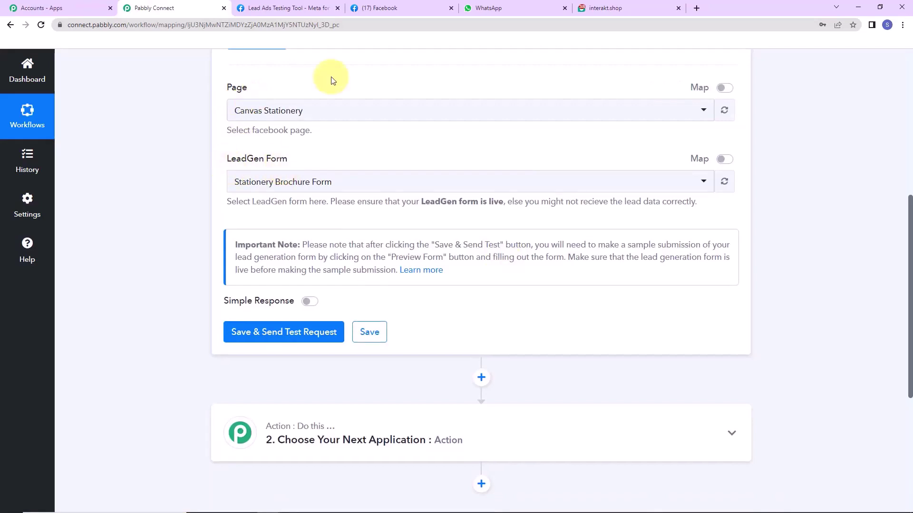
click(424, 8)
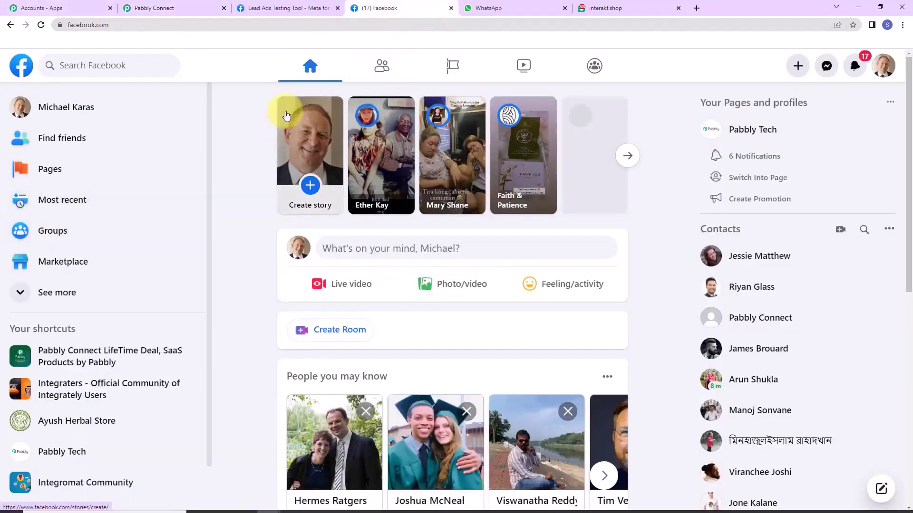
Browse the Facebook pages you manage, then go back to the Pabbly Connect workflow.
click(452, 66)
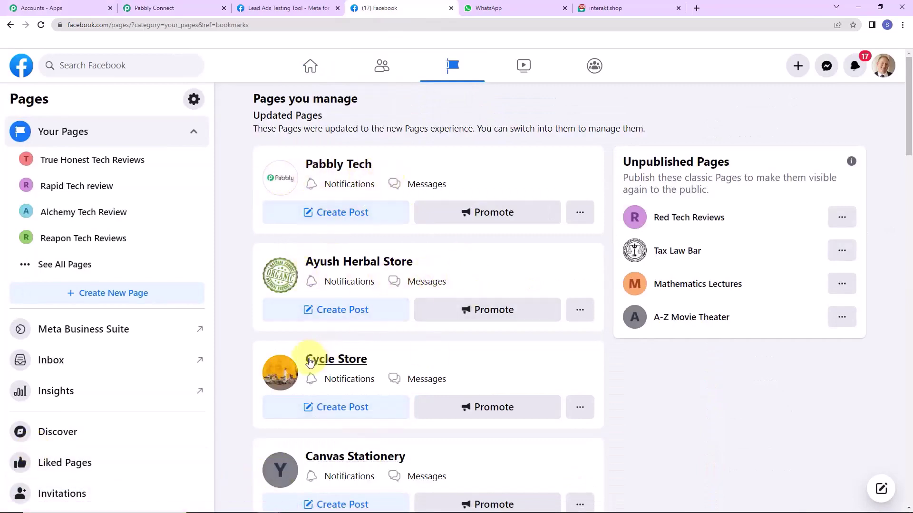
scroll(390, 451, down, 5)
scroll(395, 449, down, 5)
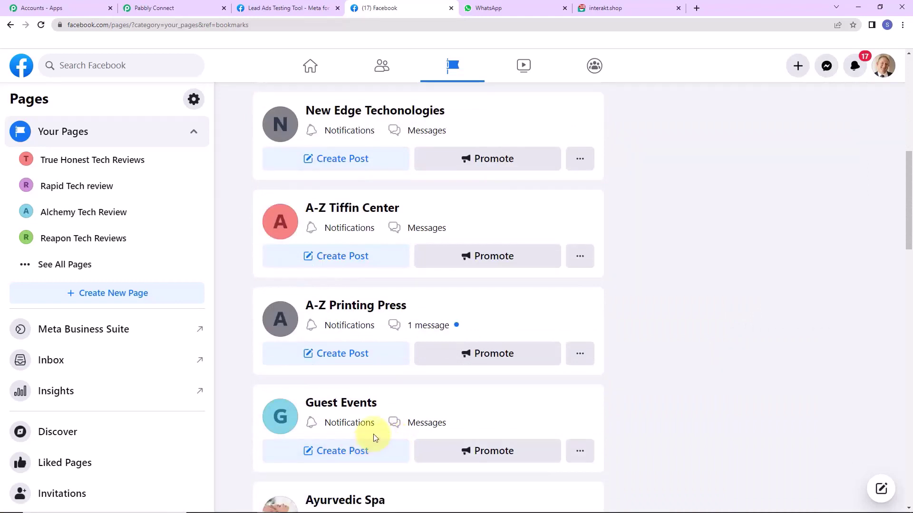
scroll(392, 270, up, 10)
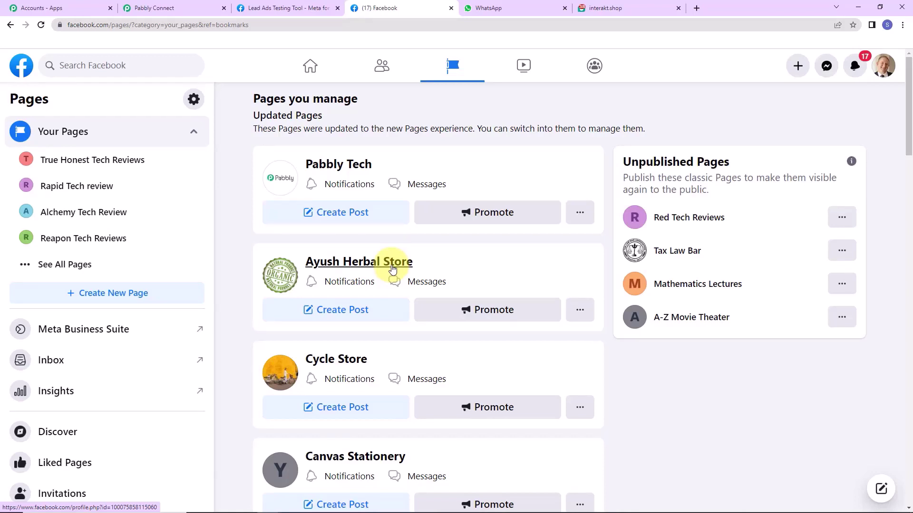
click(179, 10)
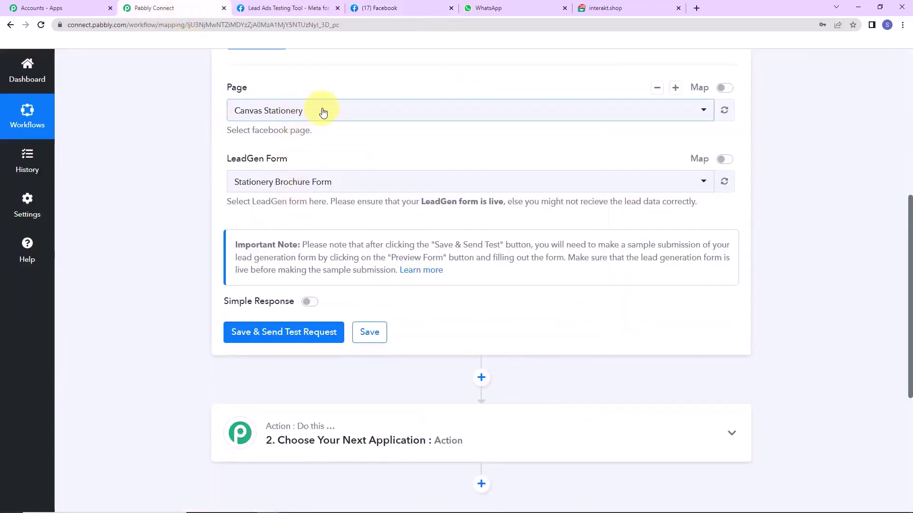
Set the trigger page to ABC Plant Nursery, save it, and go to the Lead Ads Testing Tool.
click(323, 112)
text(A)
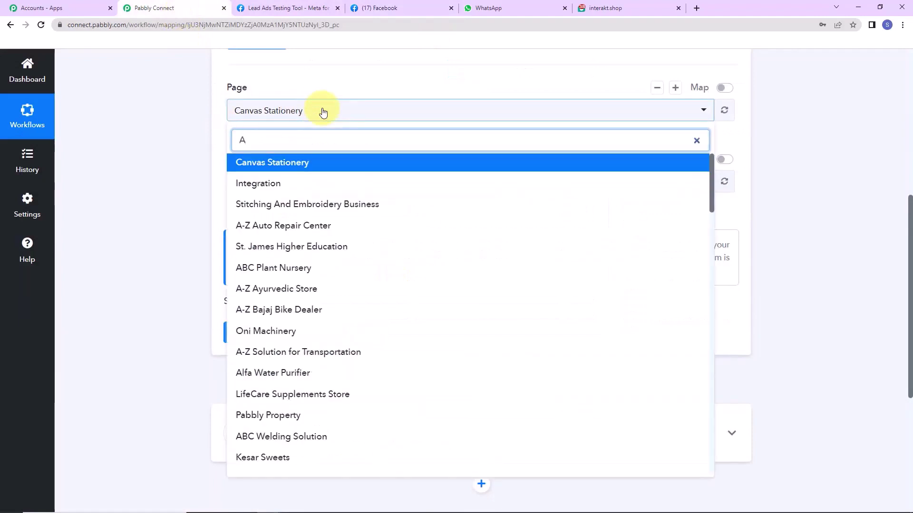
text(BC)
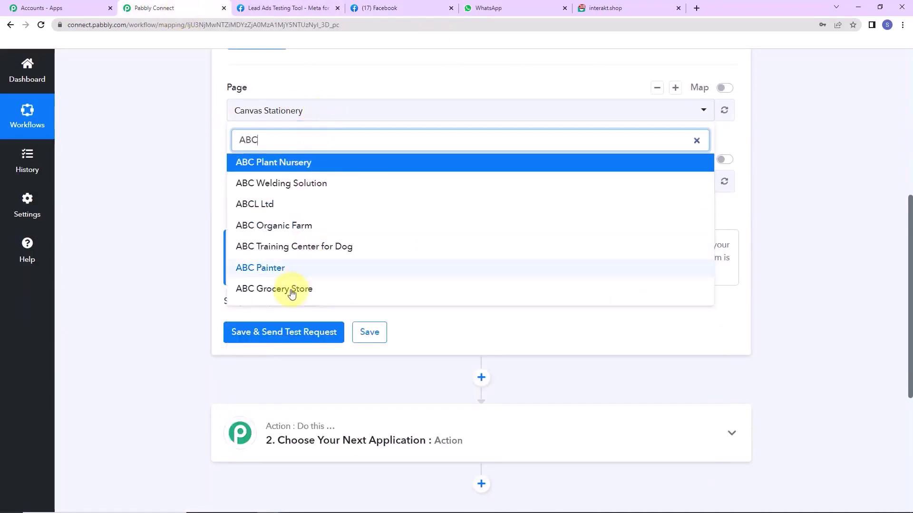
click(299, 162)
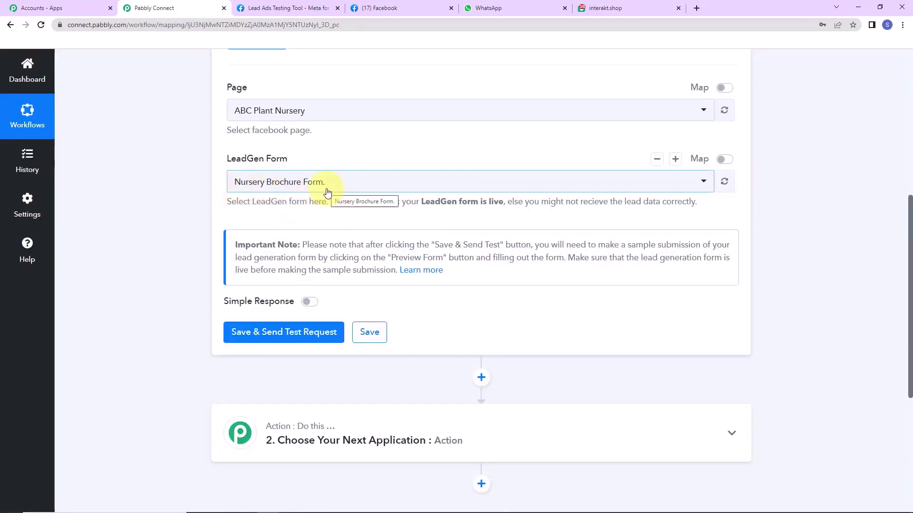
click(280, 335)
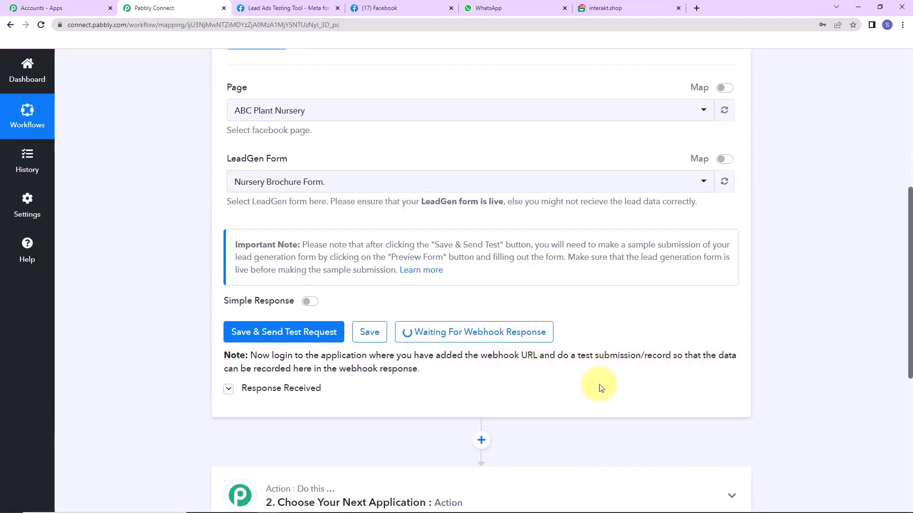
mouse_move(255, 390)
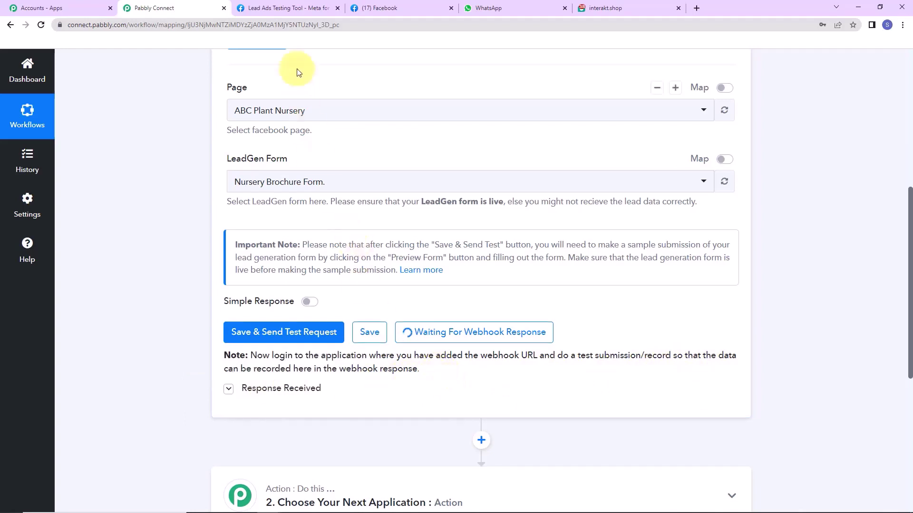
click(290, 8)
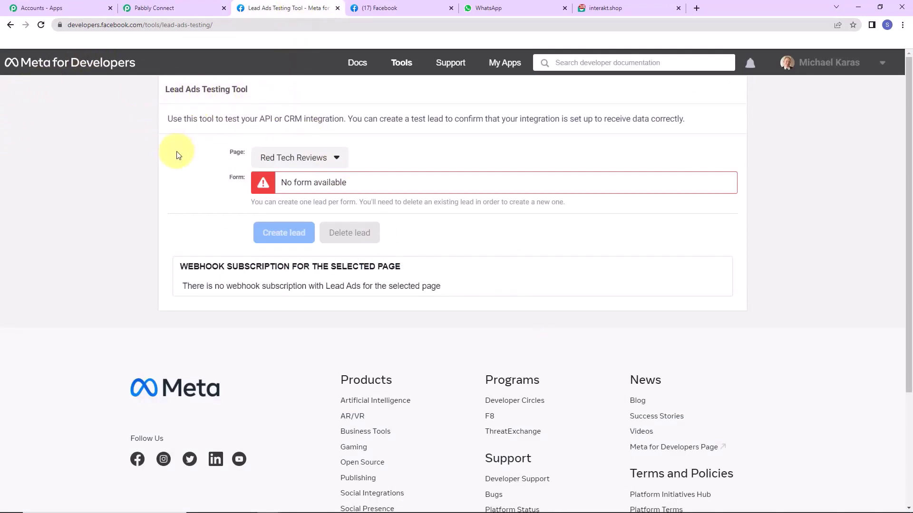
Select the ABC Plant Nursery page in the testing tool and preview its lead form.
click(337, 158)
key(ctrl+f)
text(ABC)
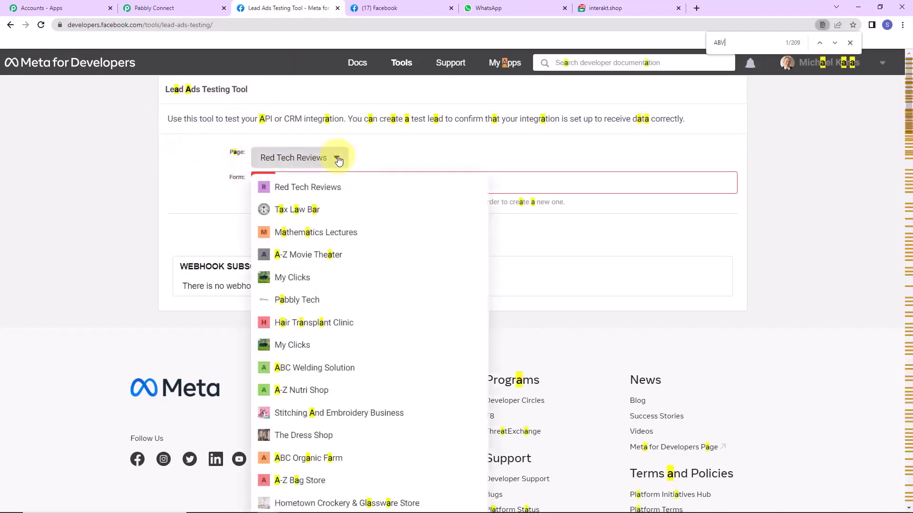
text( Pl)
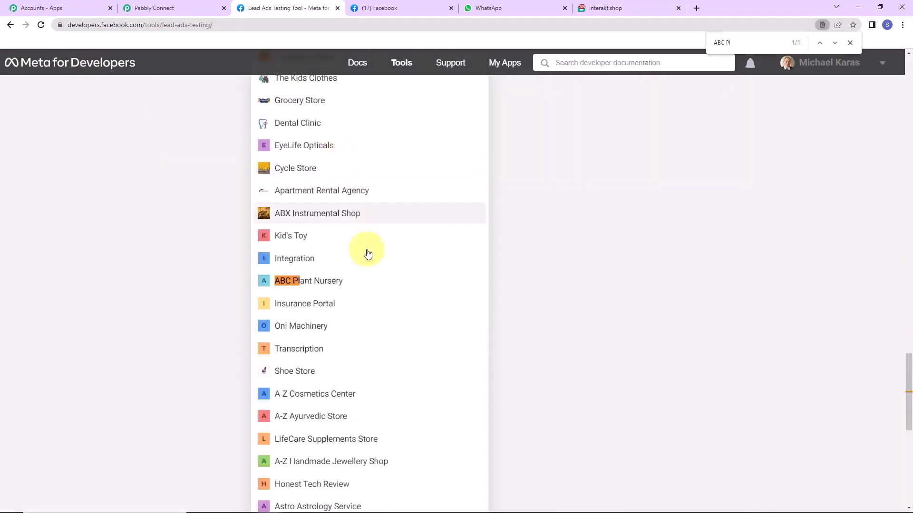
click(337, 280)
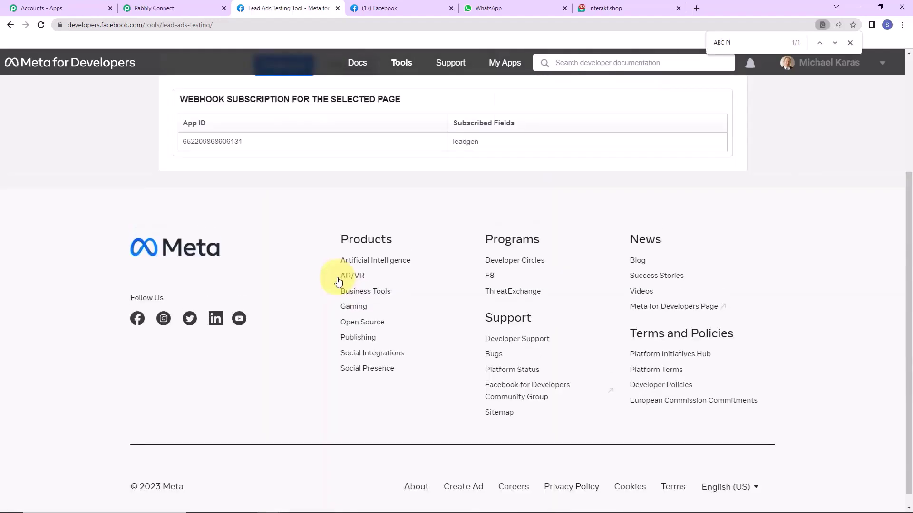
scroll(309, 261, up, 4)
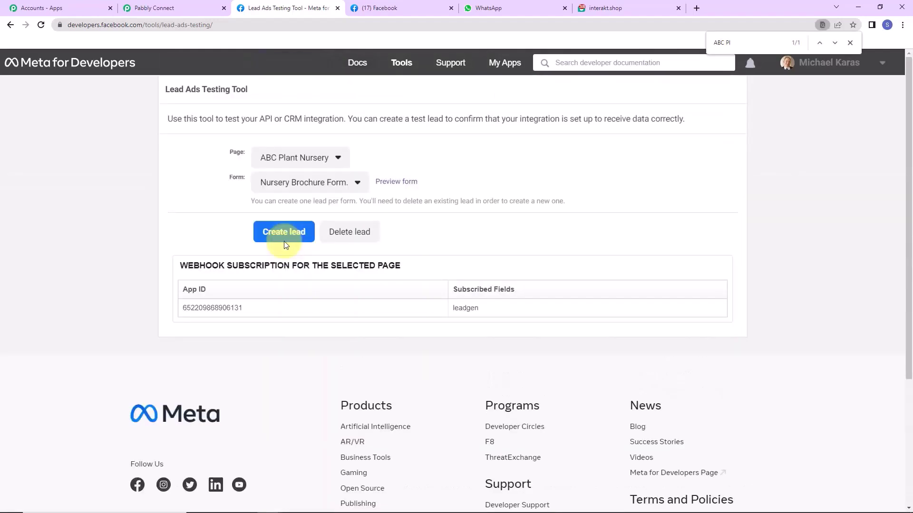
click(397, 186)
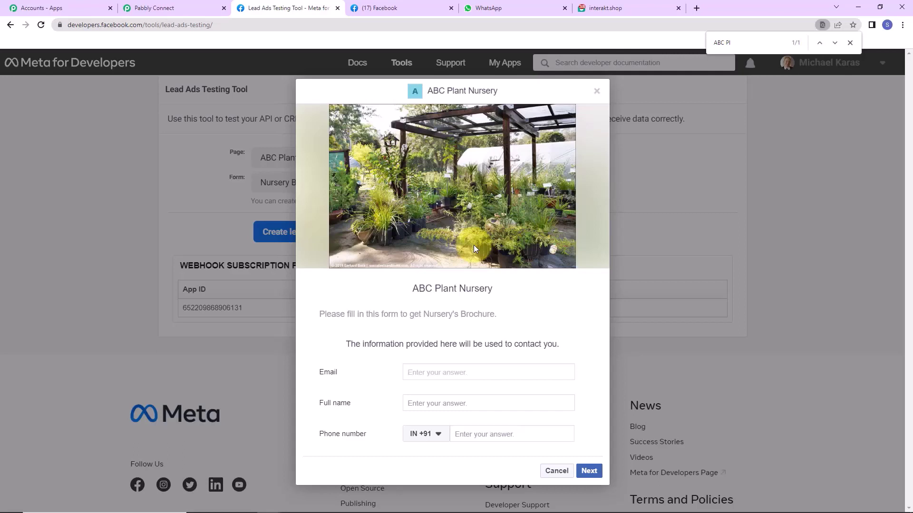
Fill the form with a test email, full name and phone number, submit it, and return to Pabbly.
click(434, 405)
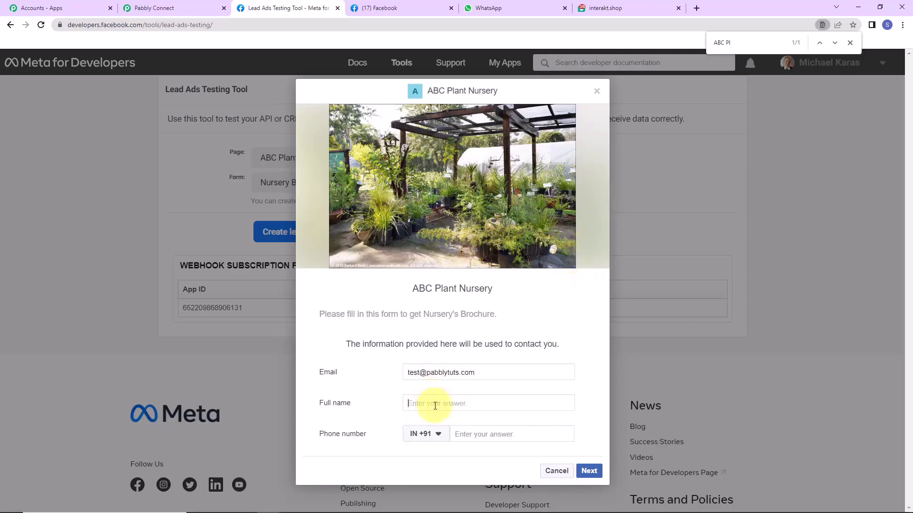
text(Test User)
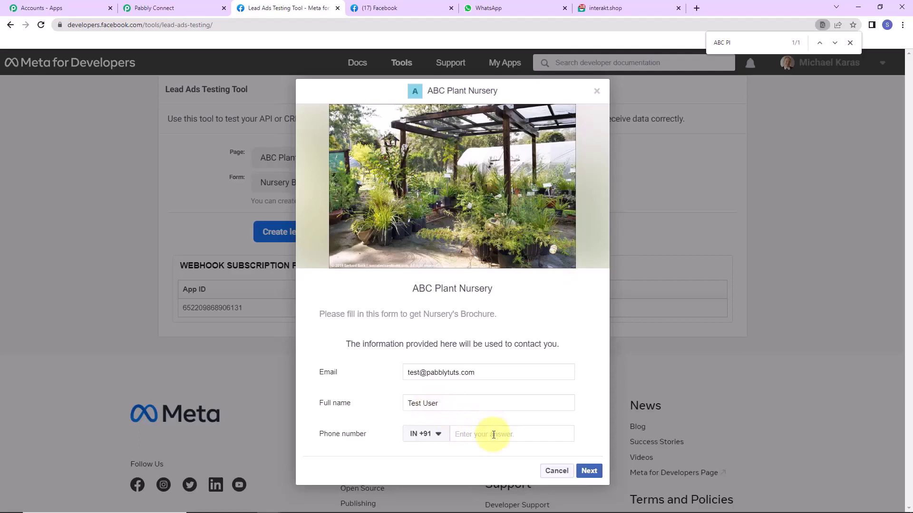
key(ctrl+v)
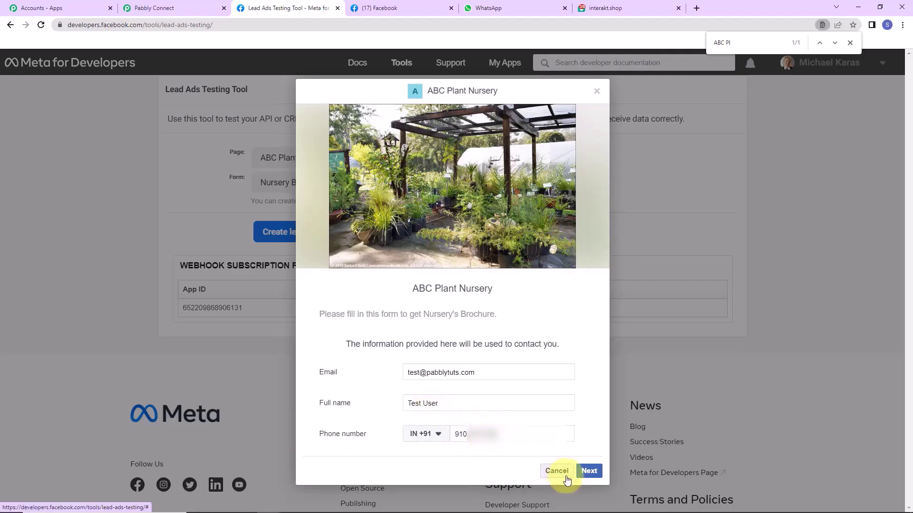
click(588, 471)
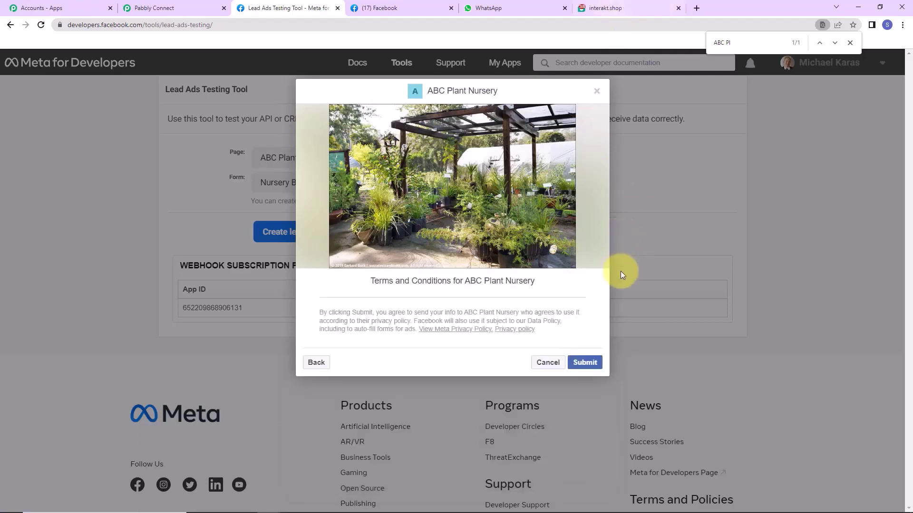
click(586, 363)
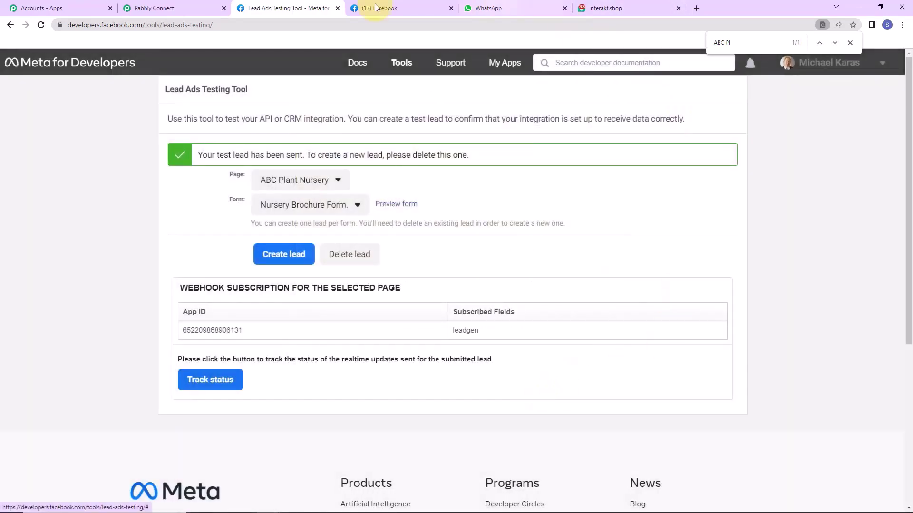
click(189, 8)
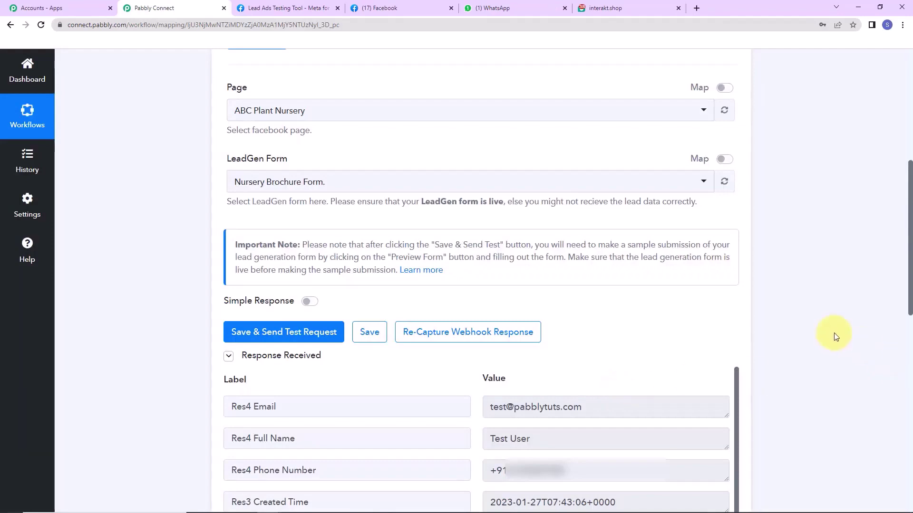
Scroll the received webhook response and enlarge the Field Data box to check the test lead's details.
scroll(834, 333, down, 5)
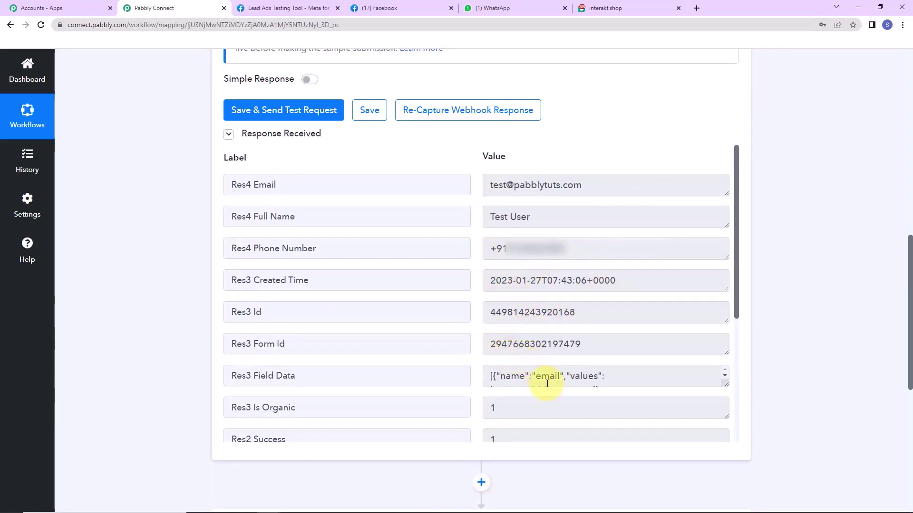
mouse_move(723, 383)
mouse_down()
mouse_move(729, 431)
mouse_move(728, 385)
mouse_up()
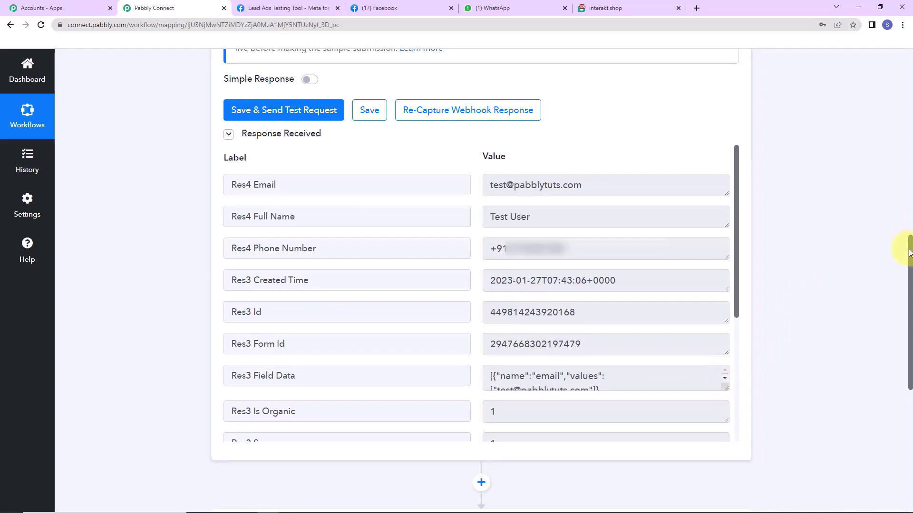
scroll(911, 252, down, 7)
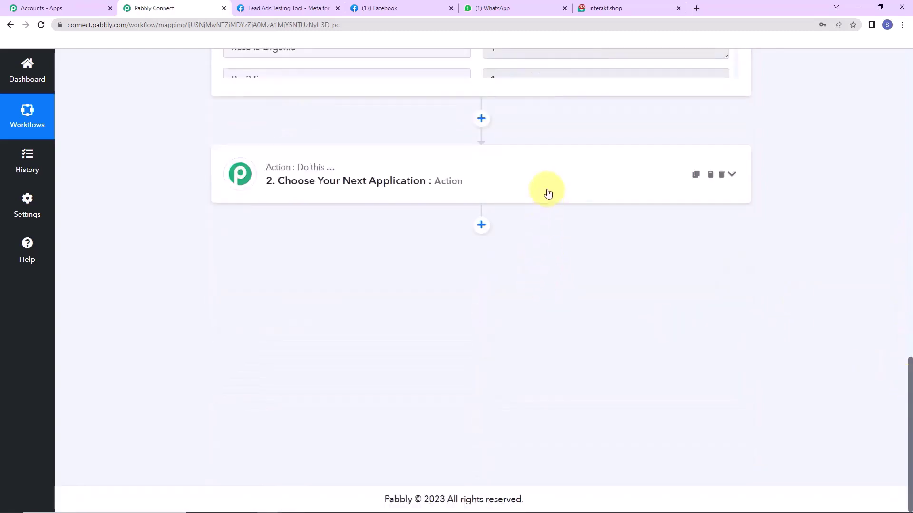
Set step 2 to Interakt with the Send WhatsApp Template Message event and start connecting an account.
click(546, 193)
click(328, 243)
text(int)
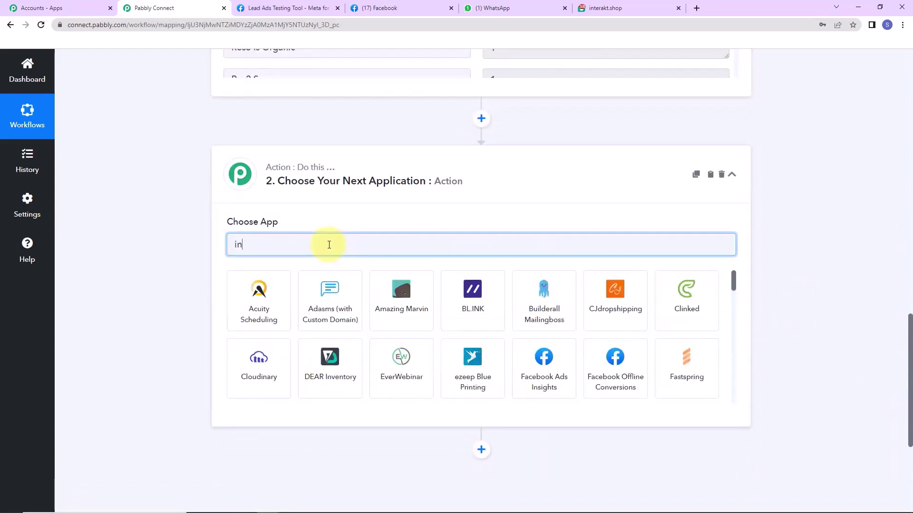
click(332, 308)
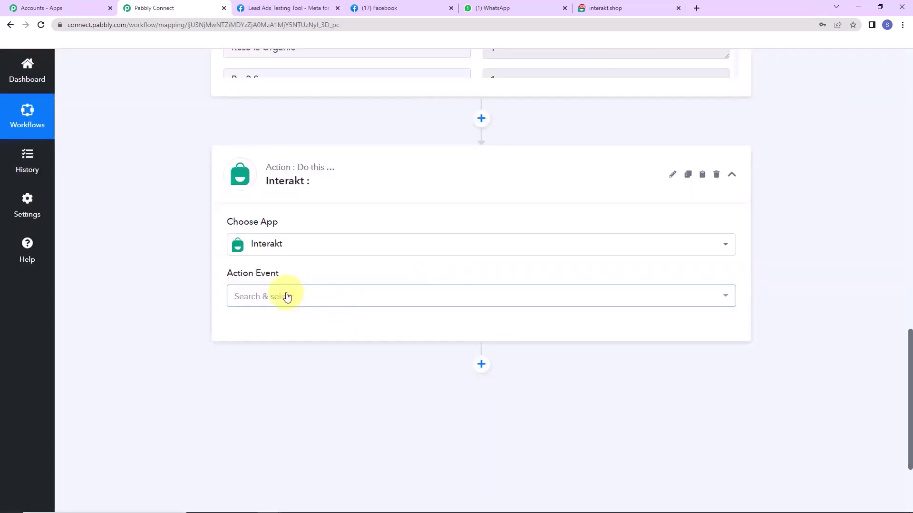
click(285, 296)
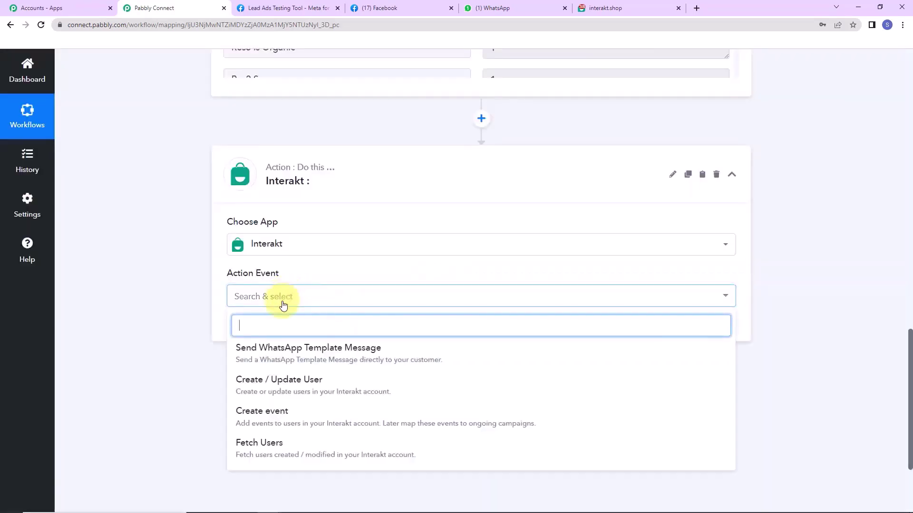
click(274, 350)
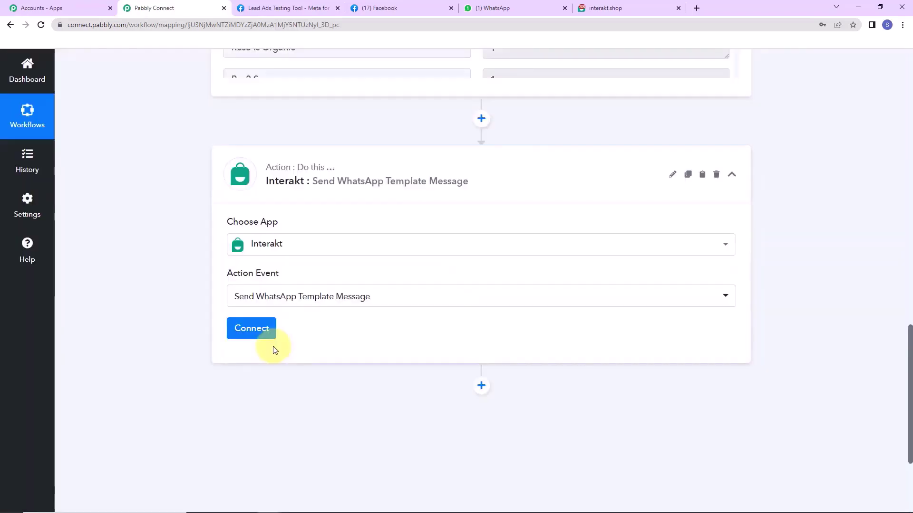
click(252, 330)
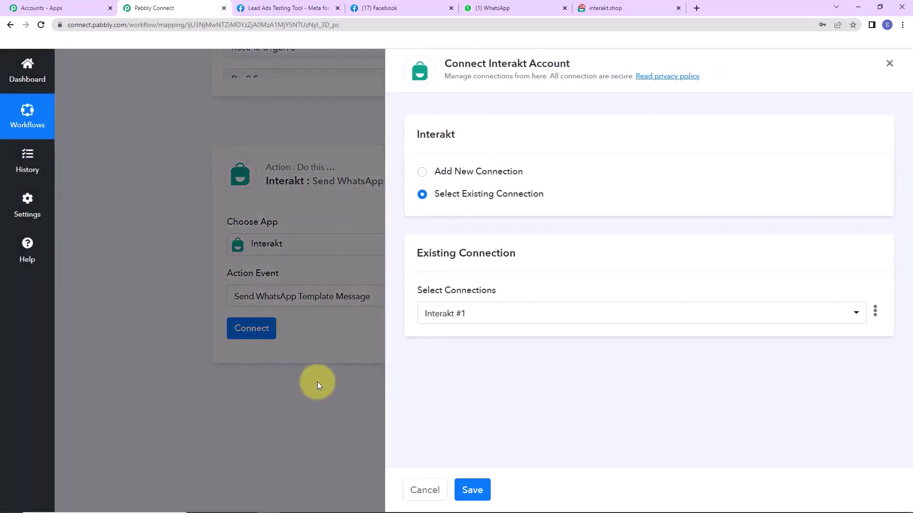
Add a new Interakt connection using the secret key copied from Interakt's Developer Settings, and save it.
drag(486, 64, 612, 68)
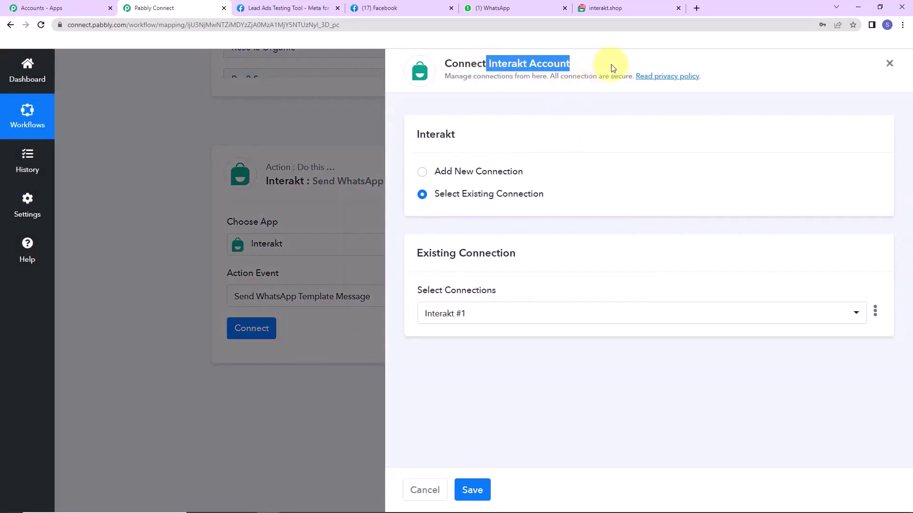
click(423, 176)
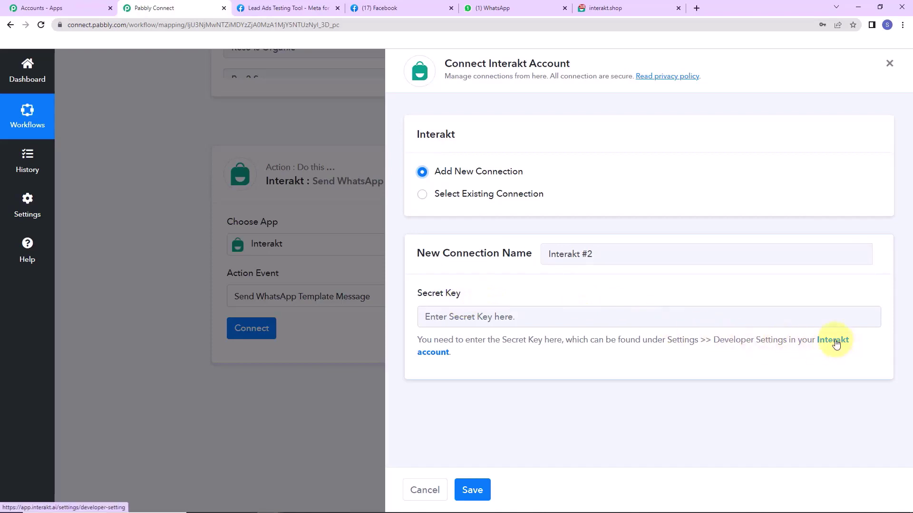
click(835, 344)
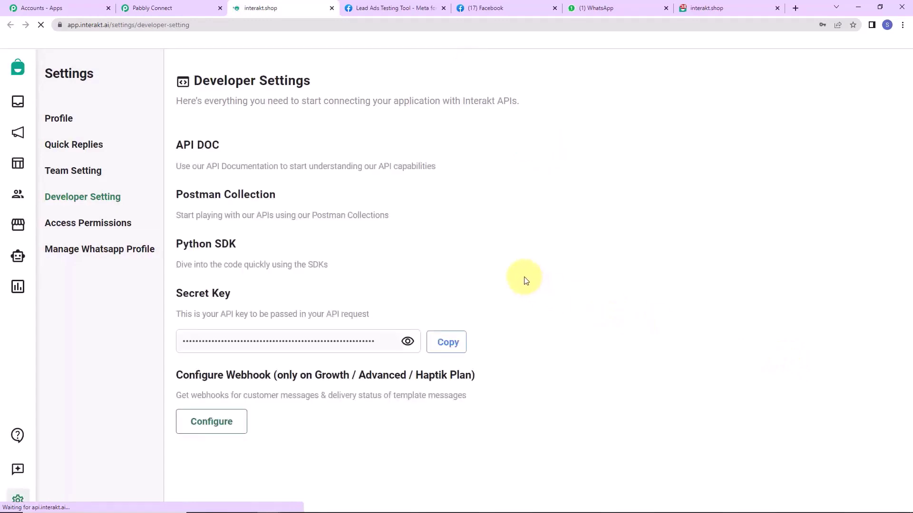
click(448, 343)
click(167, 8)
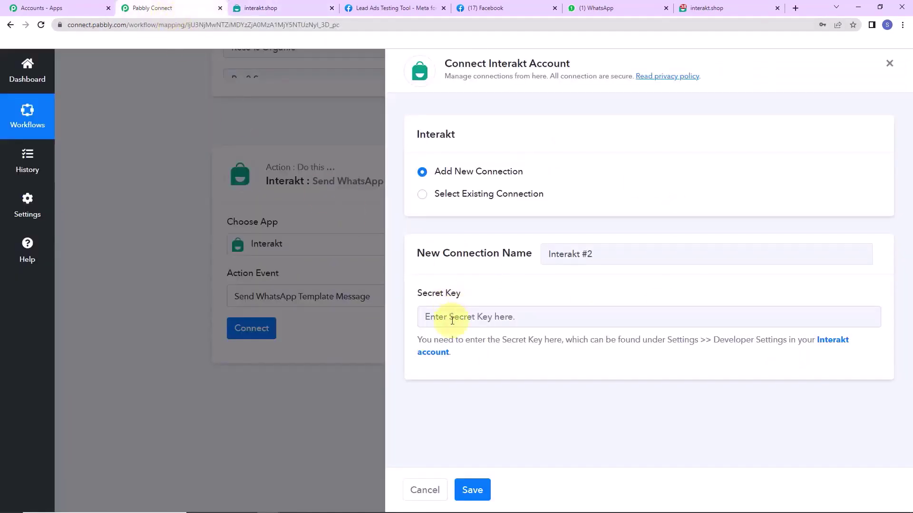
click(452, 320)
key(ctrl+v)
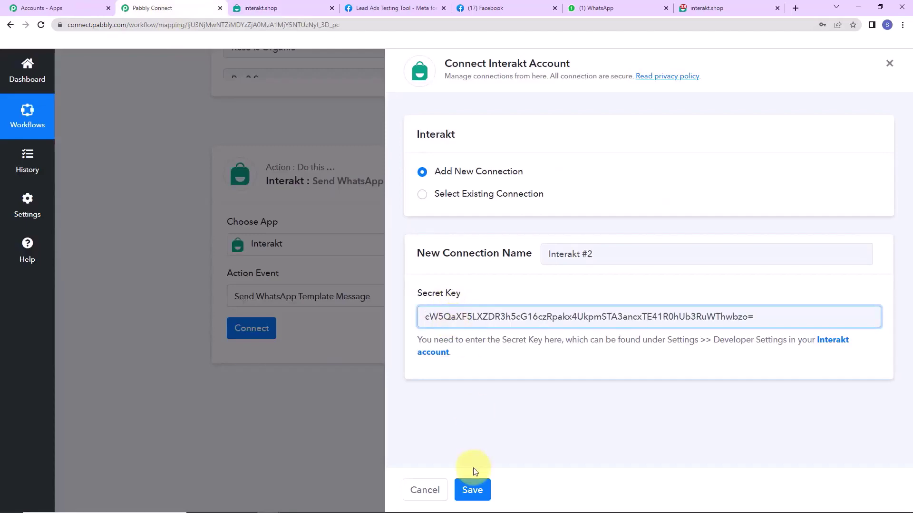
click(472, 490)
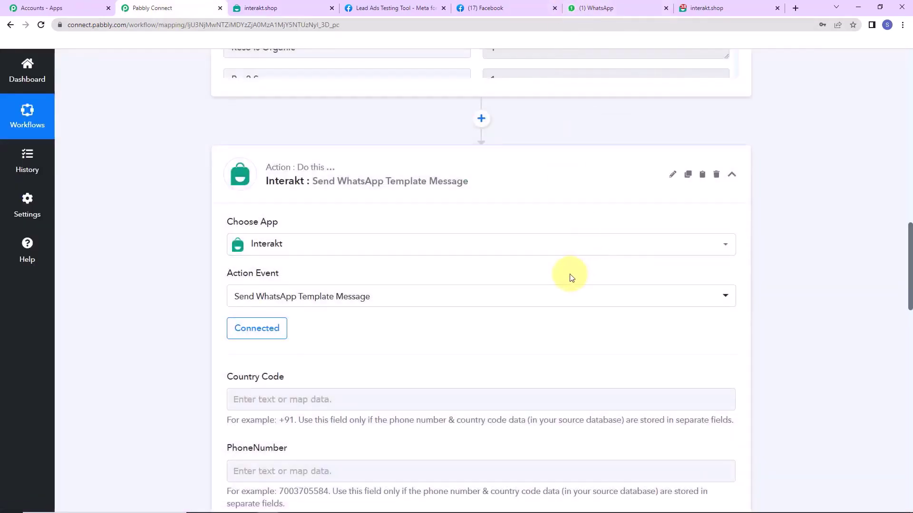
Review the test lead's phone number value in the trigger response.
scroll(571, 278, down, 5)
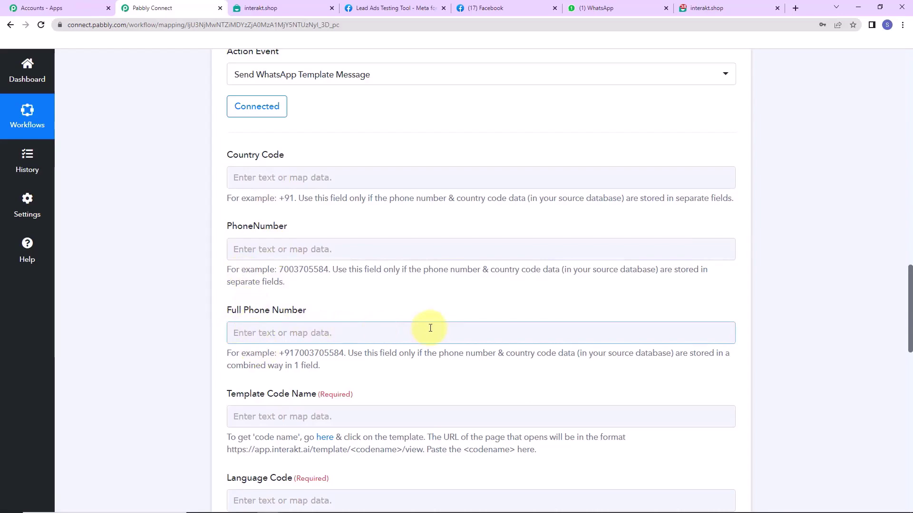
scroll(430, 328, up, 6)
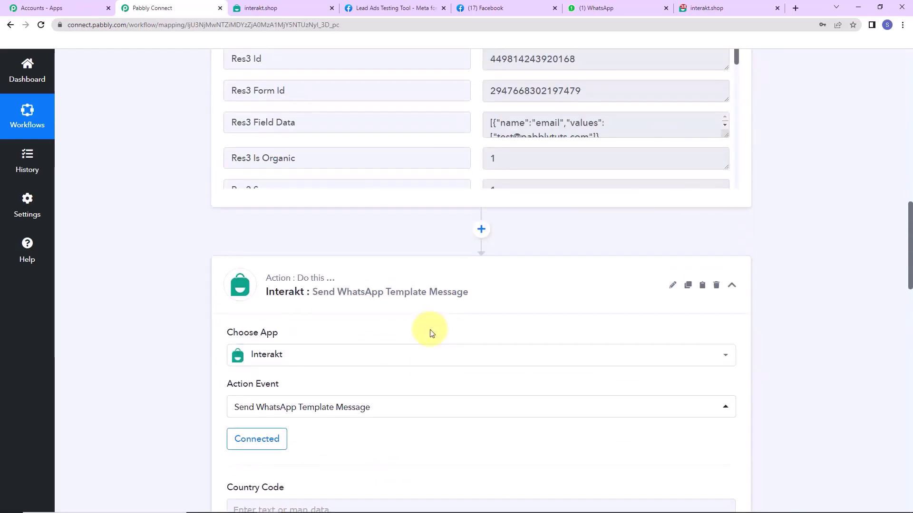
scroll(427, 330, up, 2)
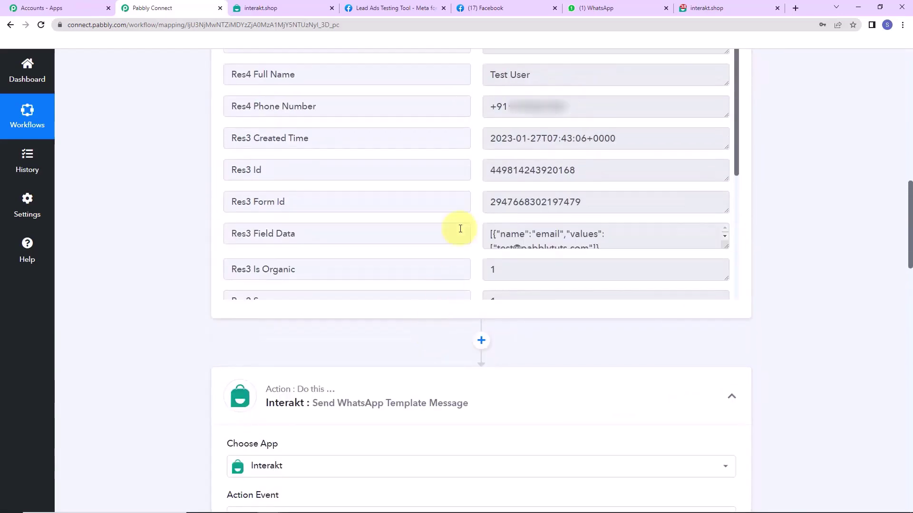
drag(491, 112, 607, 107)
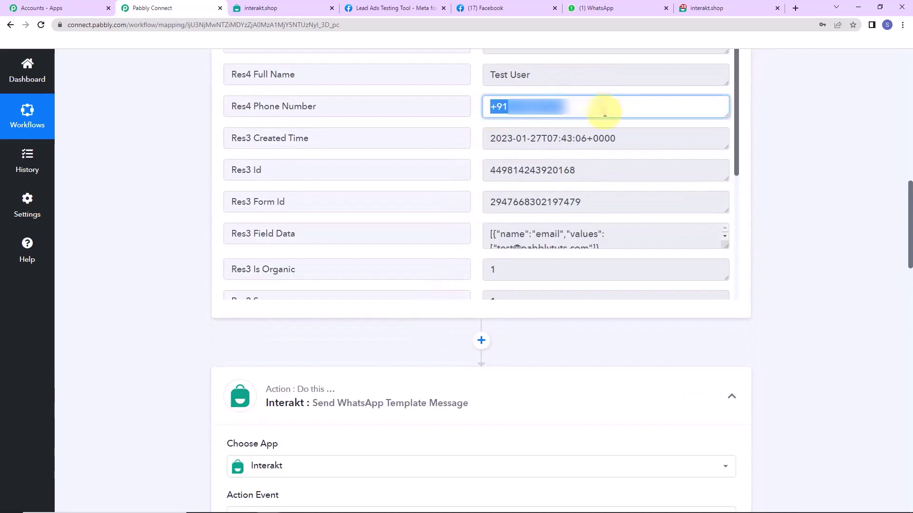
click(785, 190)
scroll(786, 190, down, 6)
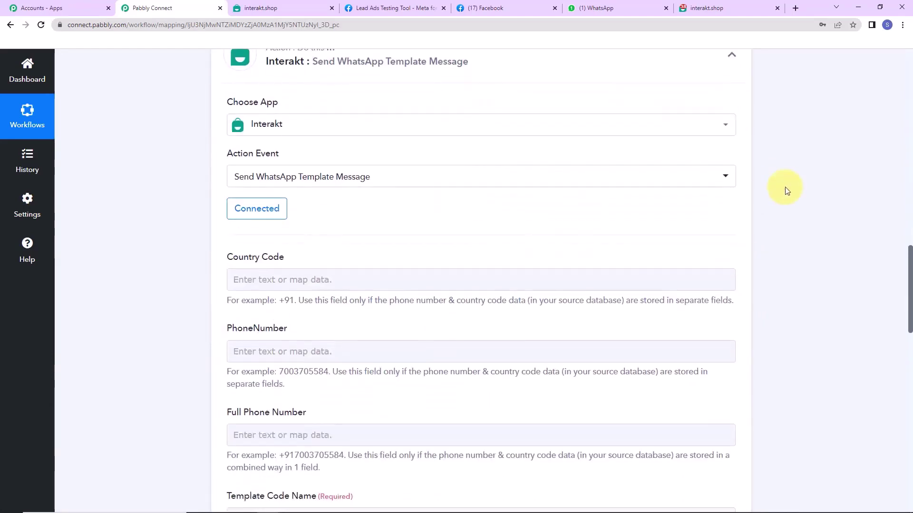
scroll(751, 189, down, 6)
scroll(732, 192, up, 2)
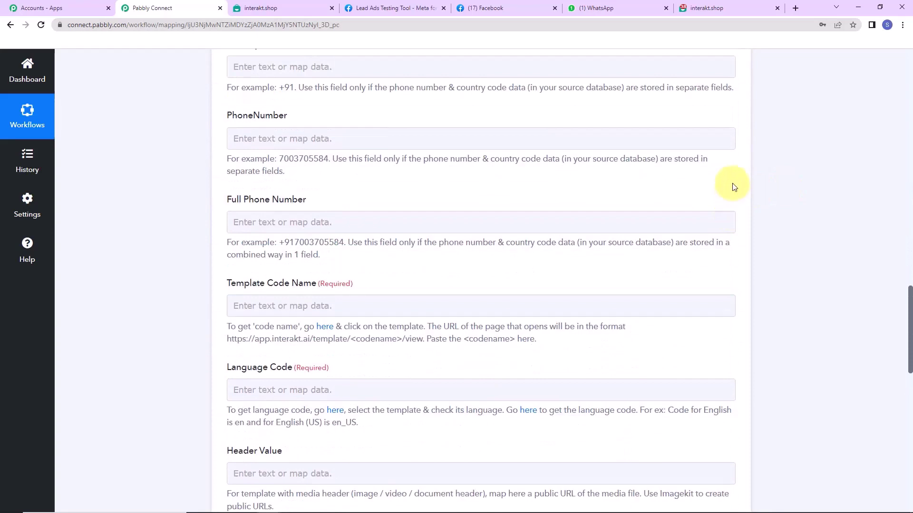
Map the Facebook Lead Ads trigger's Res4 Phone Number into the Full Phone Number field.
click(273, 224)
click(273, 223)
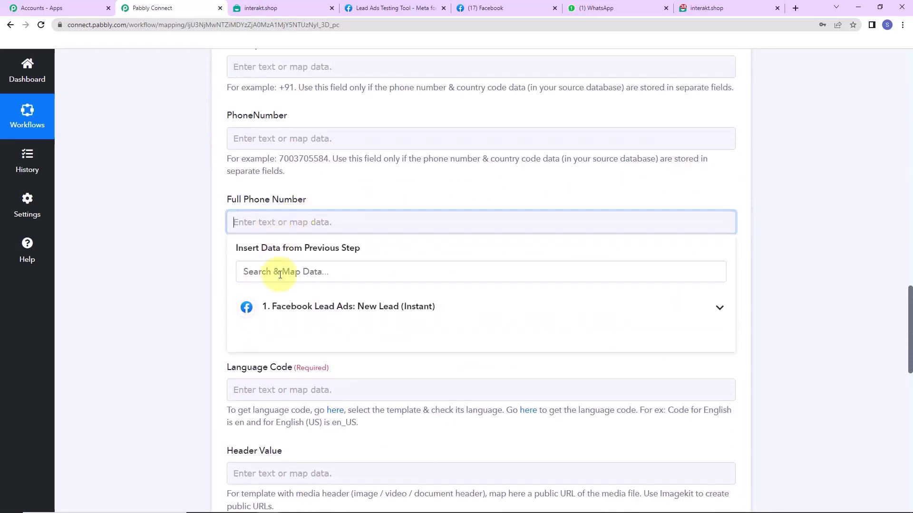
click(281, 308)
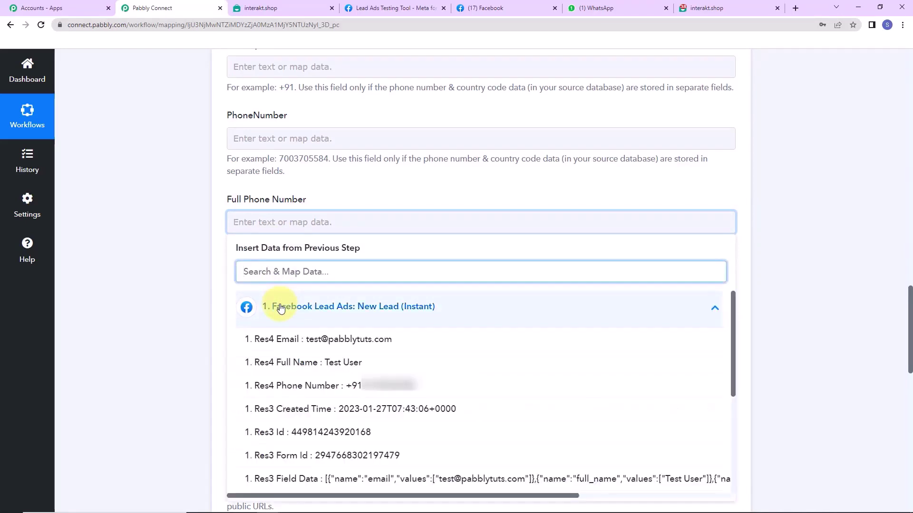
click(428, 388)
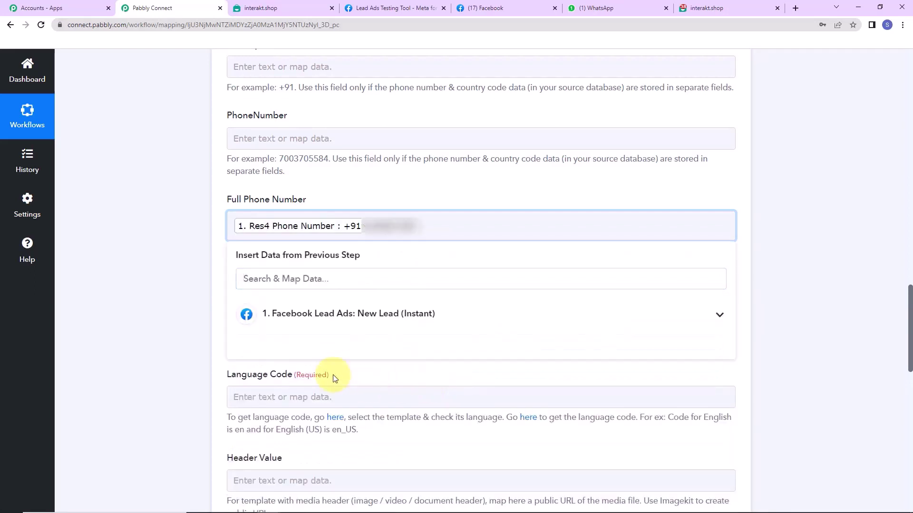
click(167, 299)
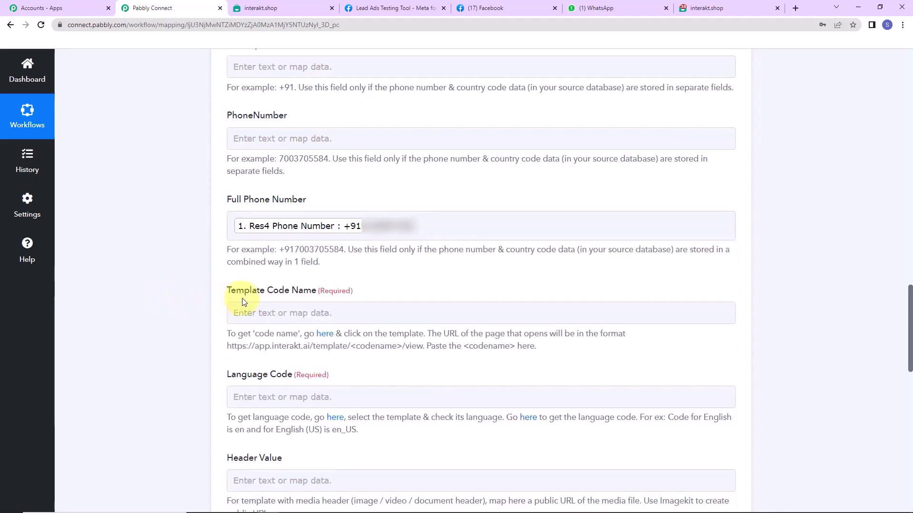
Open the active new_lead template from Interakt's WhatsApp template list.
click(325, 337)
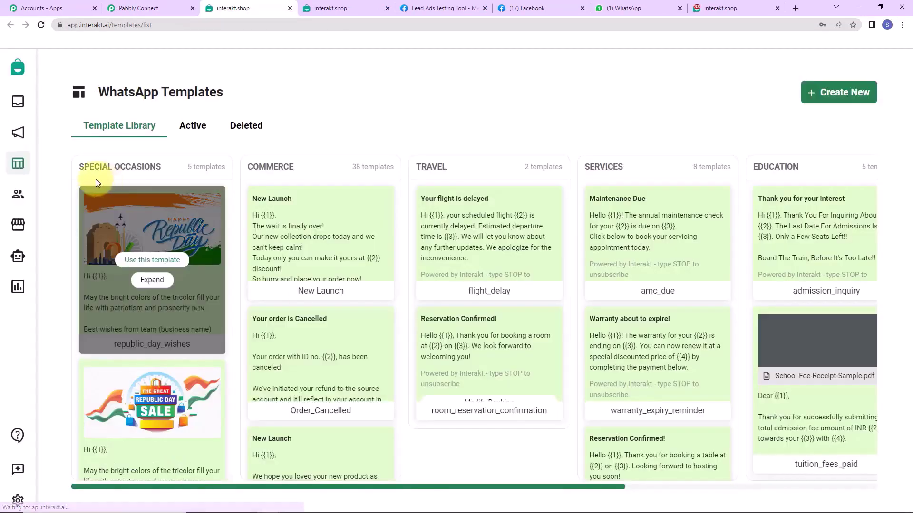
click(193, 126)
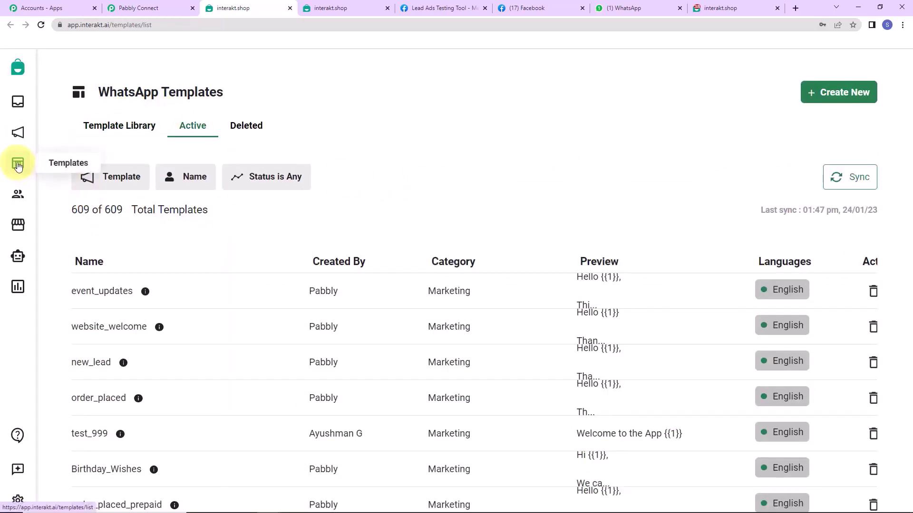
scroll(198, 313, down, 6)
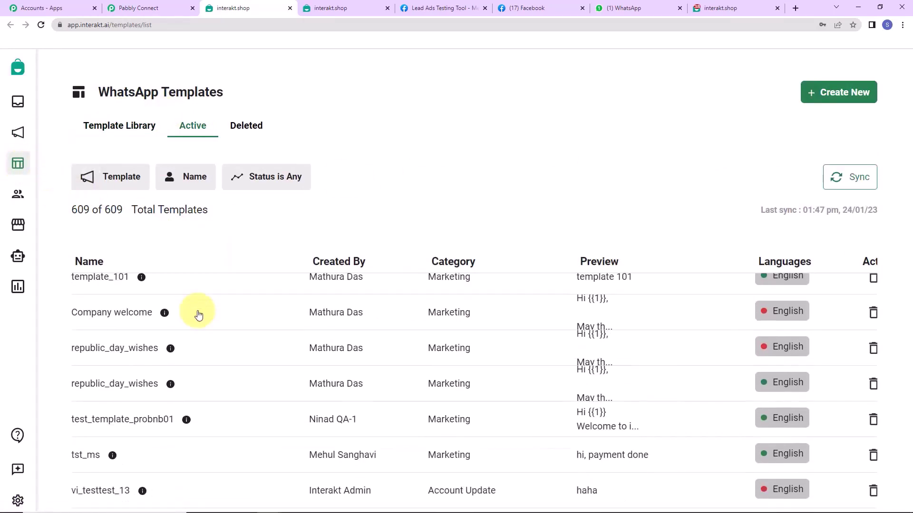
scroll(198, 313, down, 2)
scroll(198, 313, up, 8)
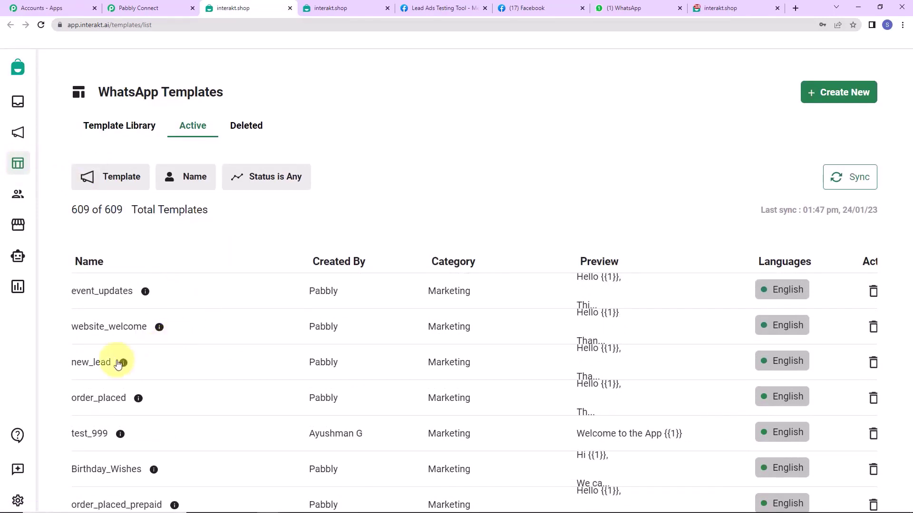
click(90, 362)
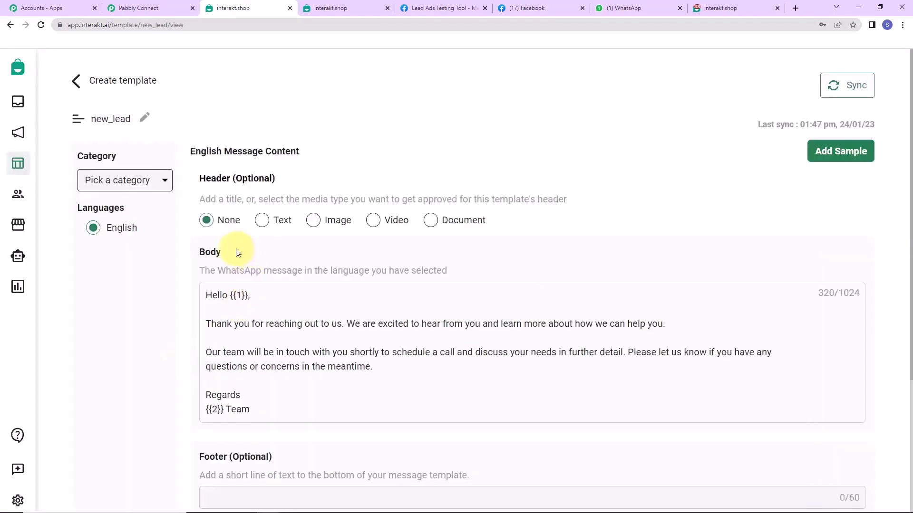
Review the new_lead template's optional header and its {{2}} body variable.
drag(200, 178, 330, 187)
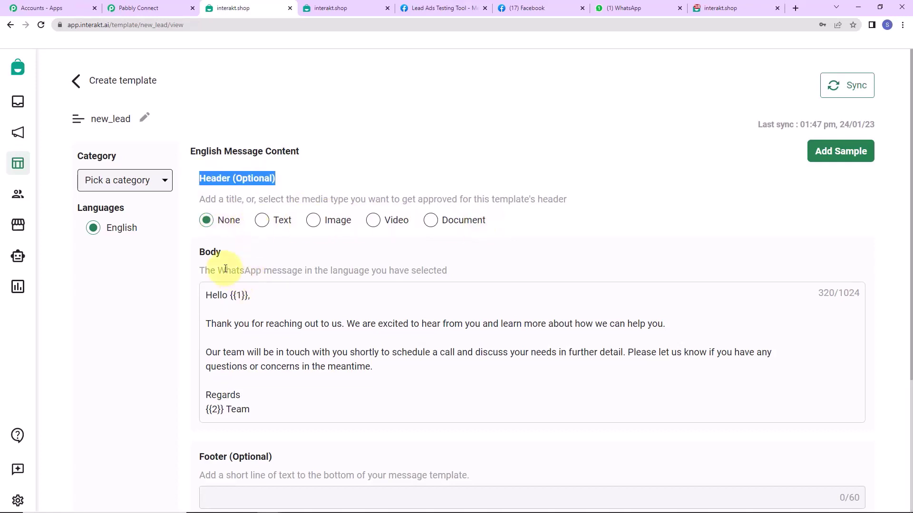
scroll(604, 230, down, 2)
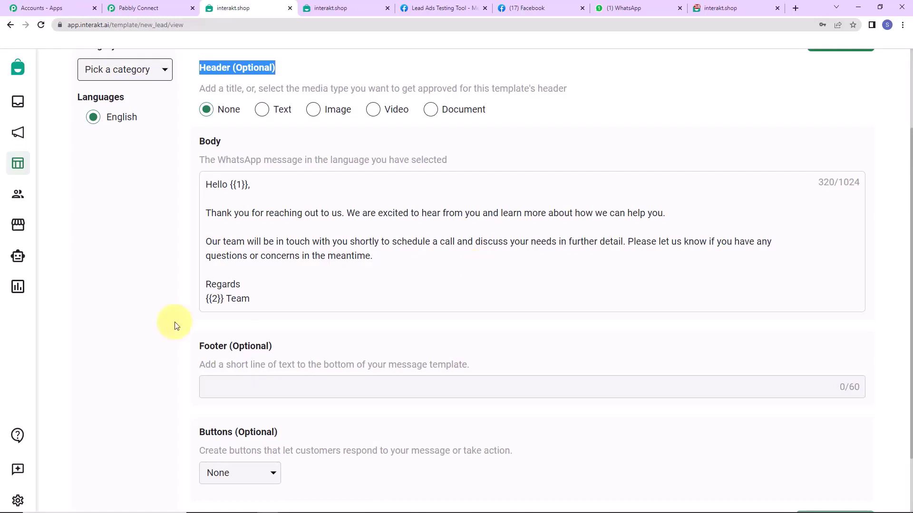
drag(223, 298, 179, 300)
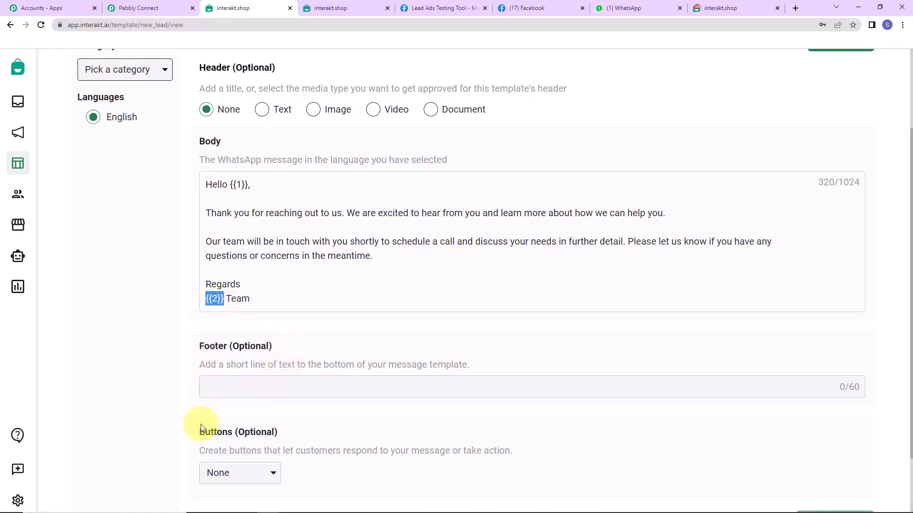
scroll(312, 428, down, 2)
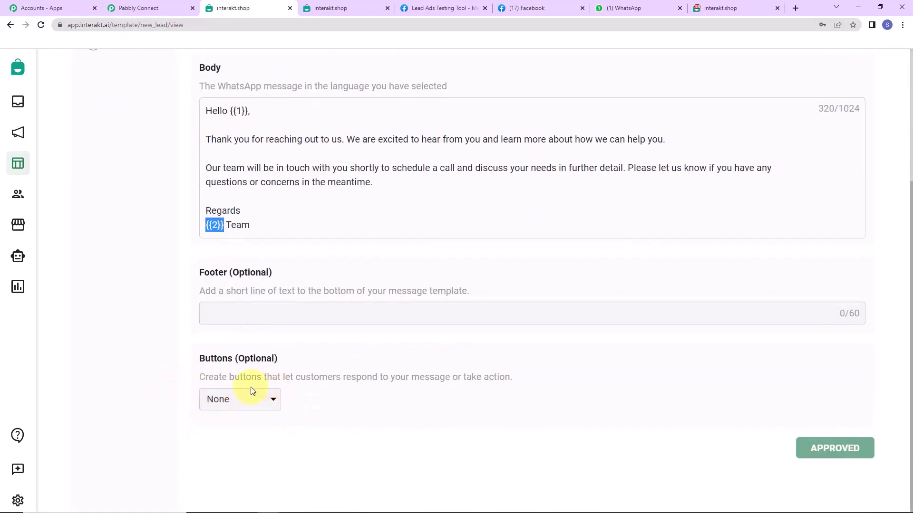
scroll(252, 391, up, 5)
Copy the template code name new_lead and return to the Pabbly Connect workflow.
double_click(94, 119)
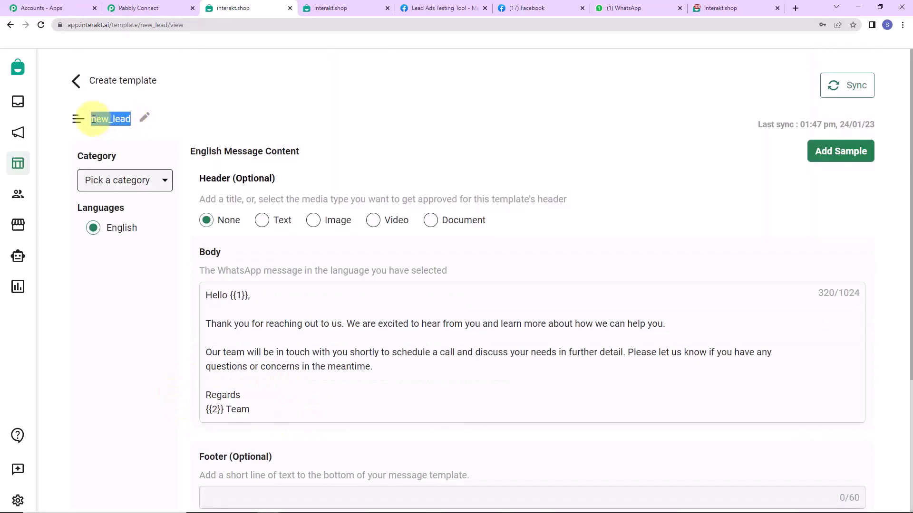
right_click(93, 119)
click(108, 136)
click(141, 8)
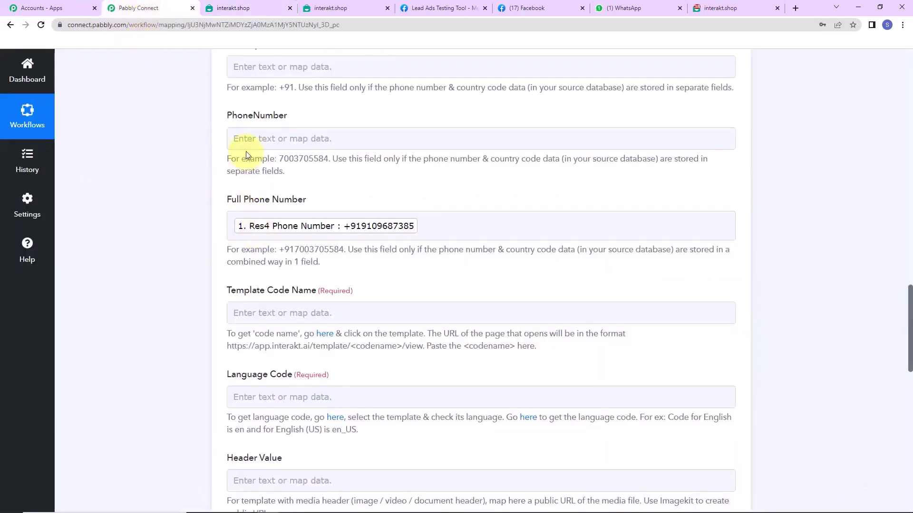
Paste new_lead into the Interakt action's Template Code Name field.
click(260, 304)
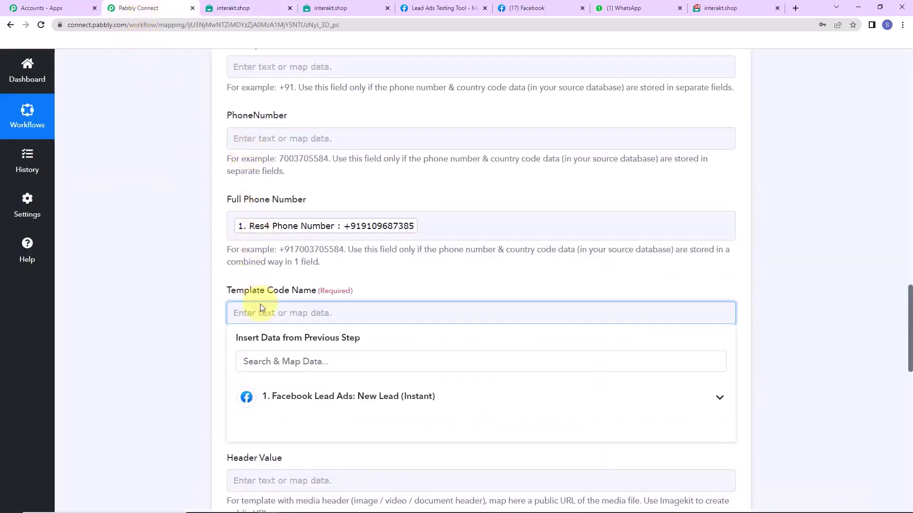
key(ctrl+v)
click(191, 322)
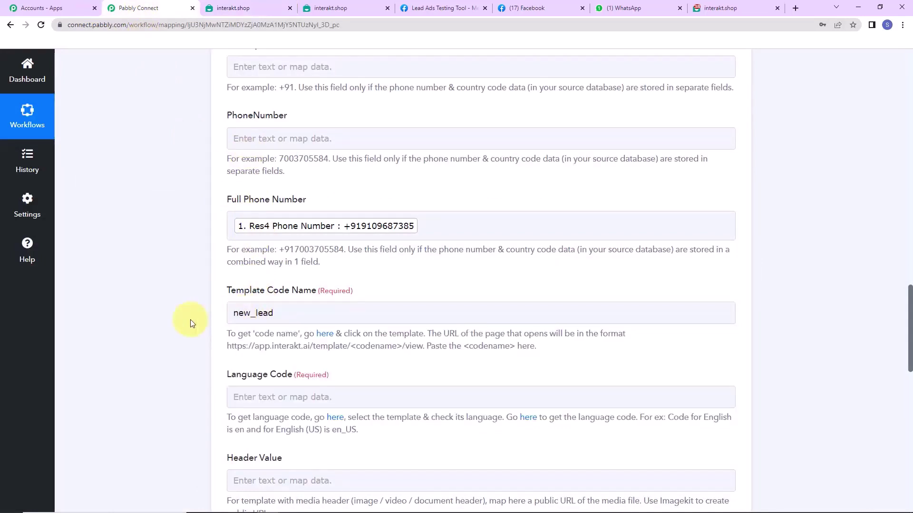
Enter en as the Language Code, matching the English new_lead template.
click(280, 395)
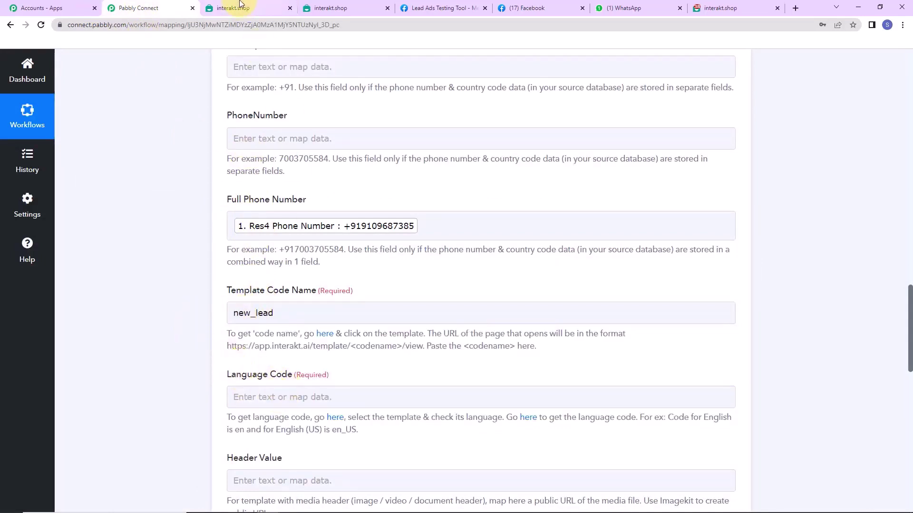
click(257, 8)
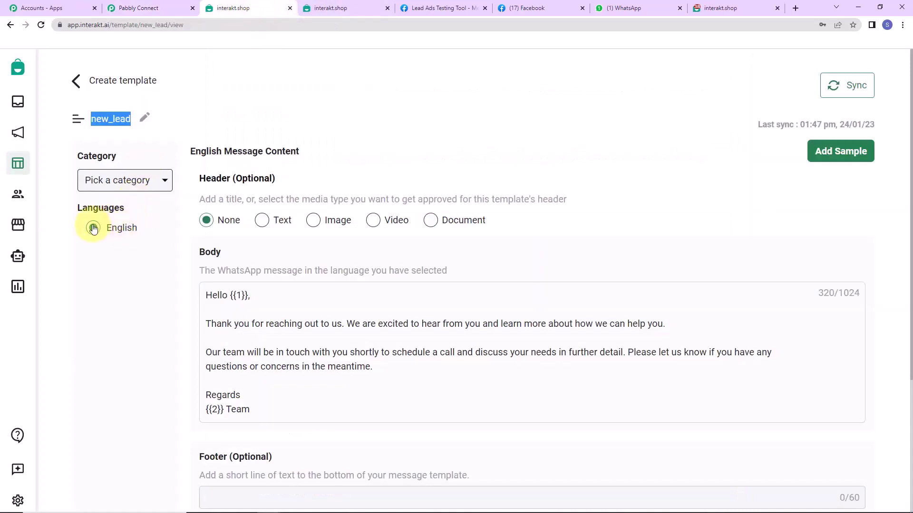
click(171, 6)
click(277, 395)
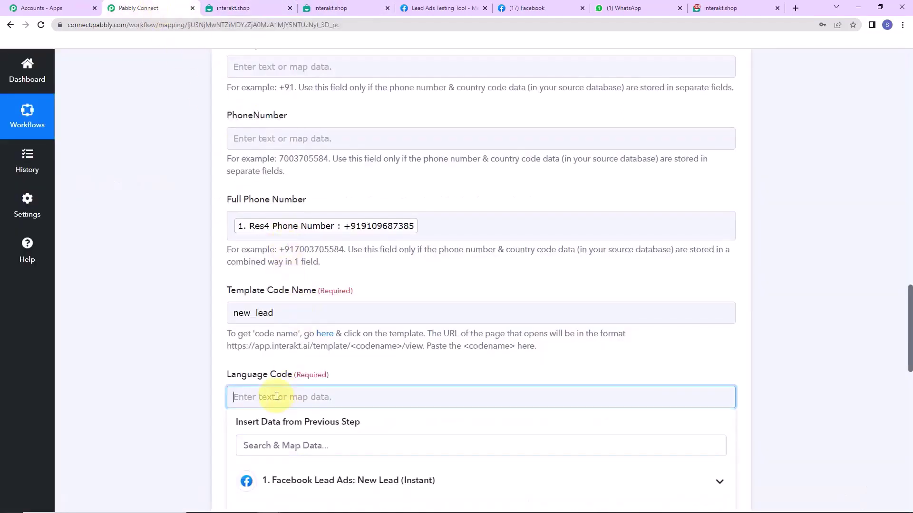
text(en)
click(221, 379)
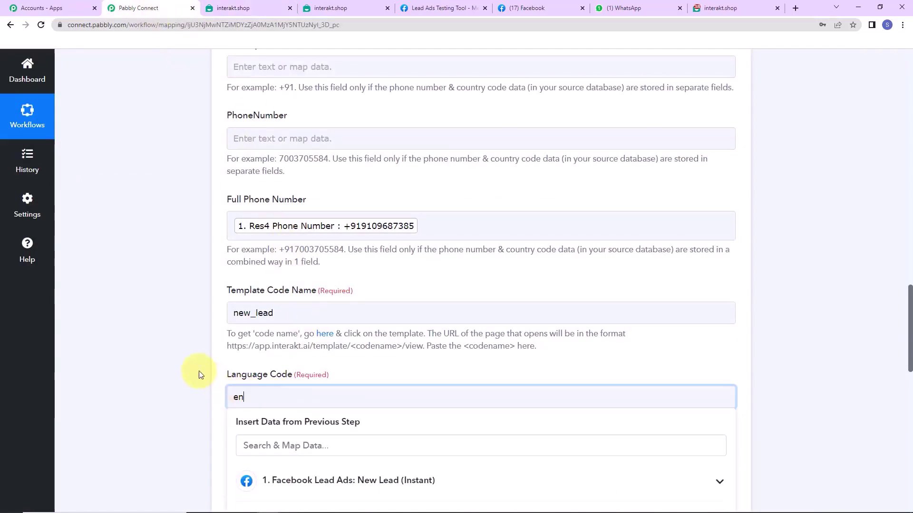
scroll(199, 375, down, 7)
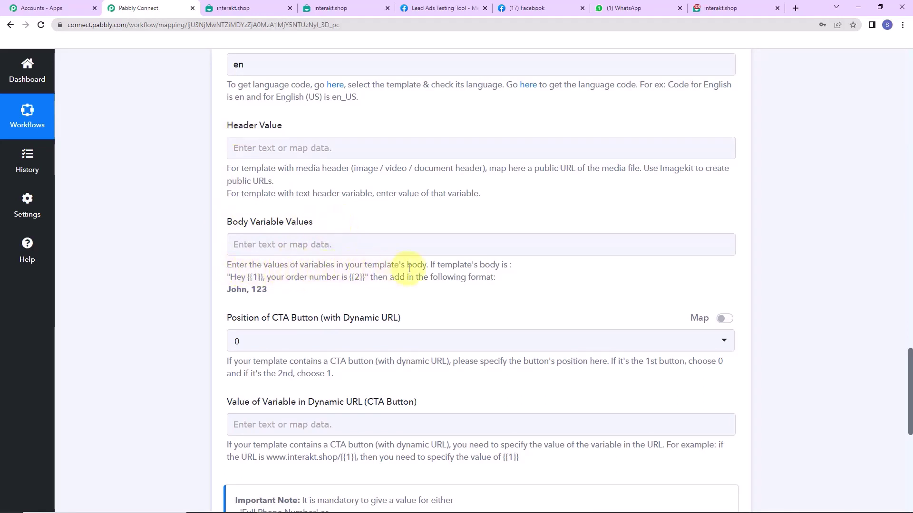
click(398, 246)
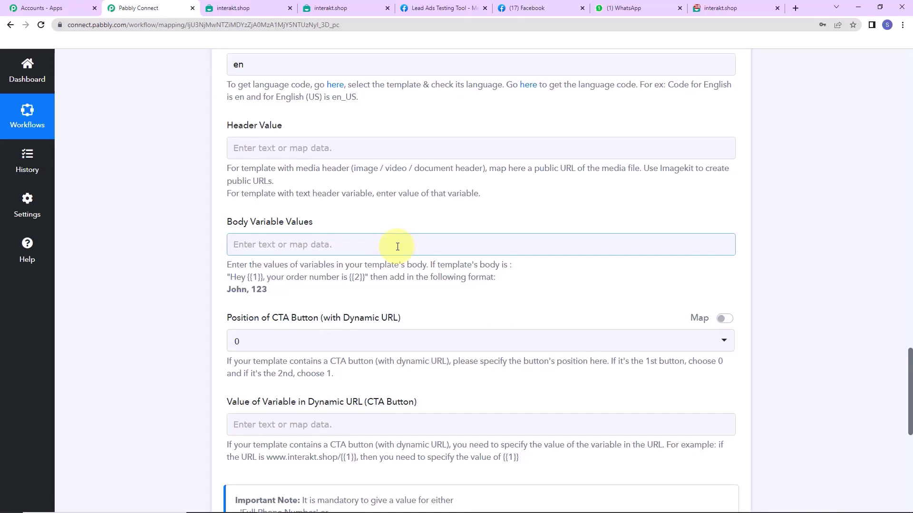
Map Res4 Full Name into Body Variable Values and append ', Pabbly Connect'.
click(184, 257)
click(332, 244)
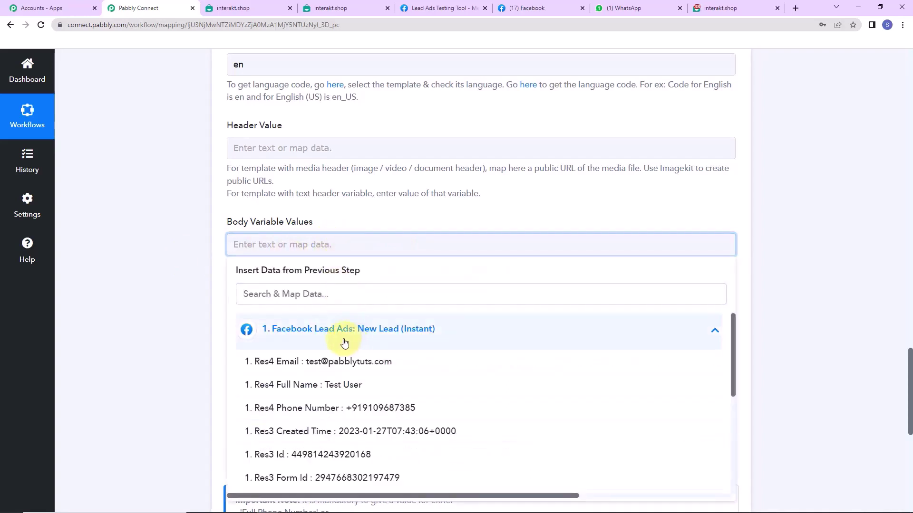
click(342, 393)
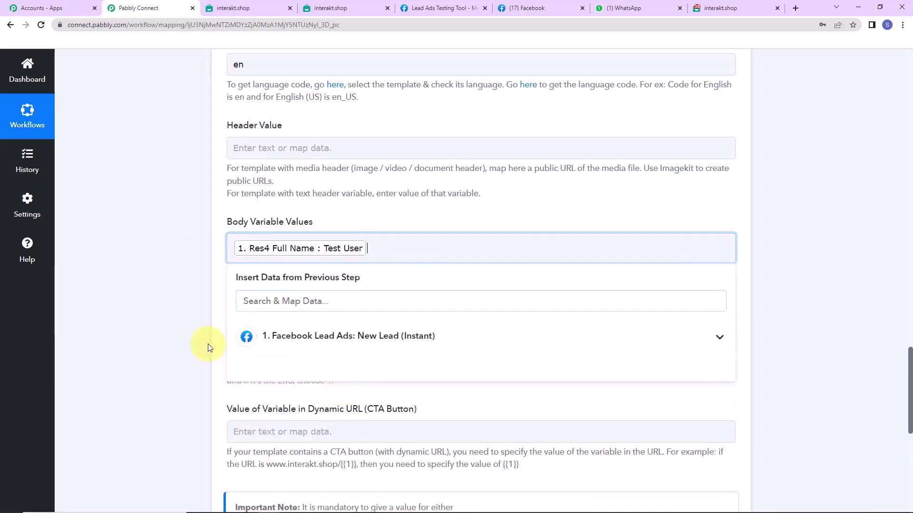
click(193, 309)
click(404, 253)
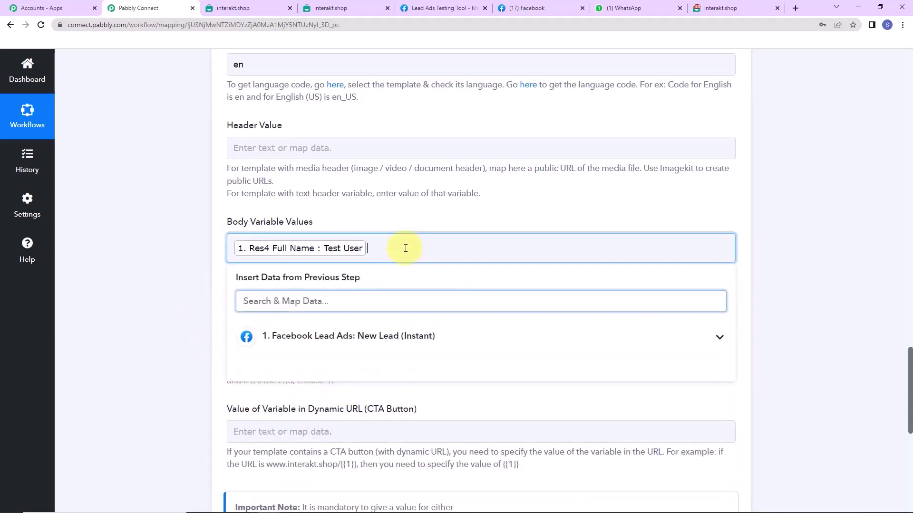
text(, P)
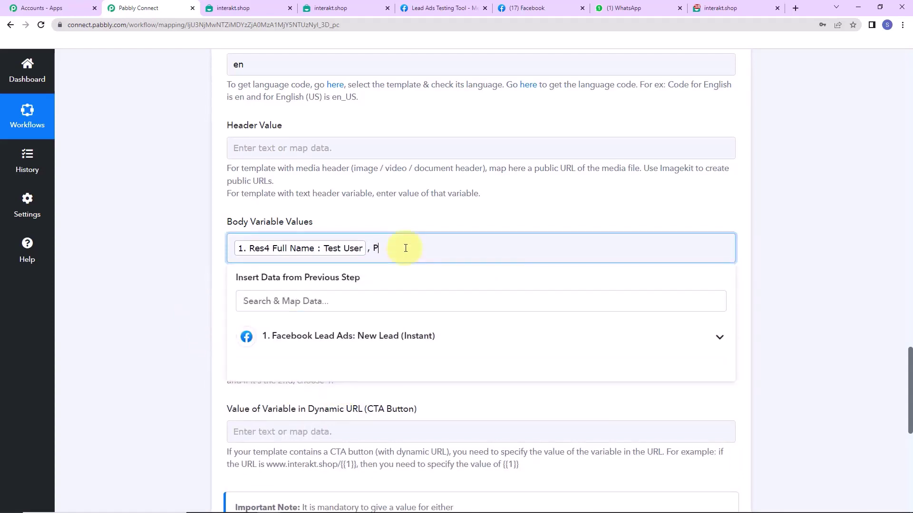
text(abbly Connect)
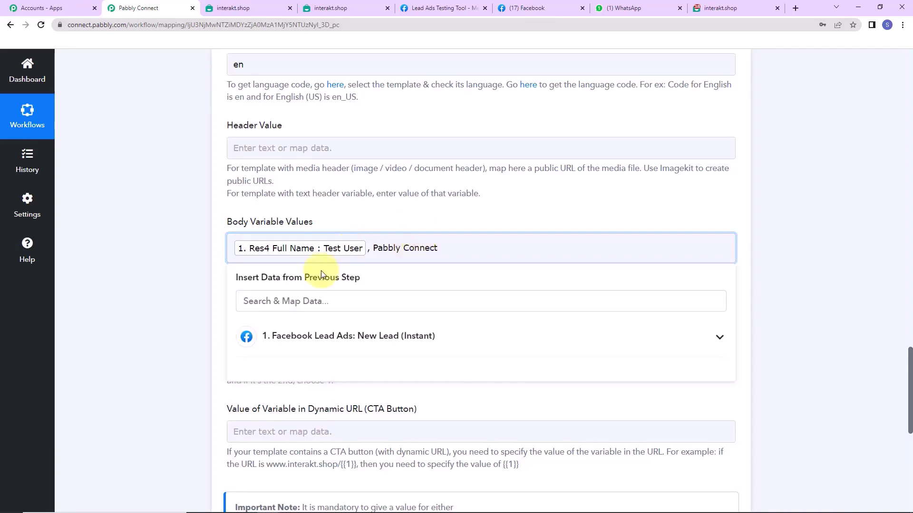
click(199, 241)
scroll(198, 241, down, 2)
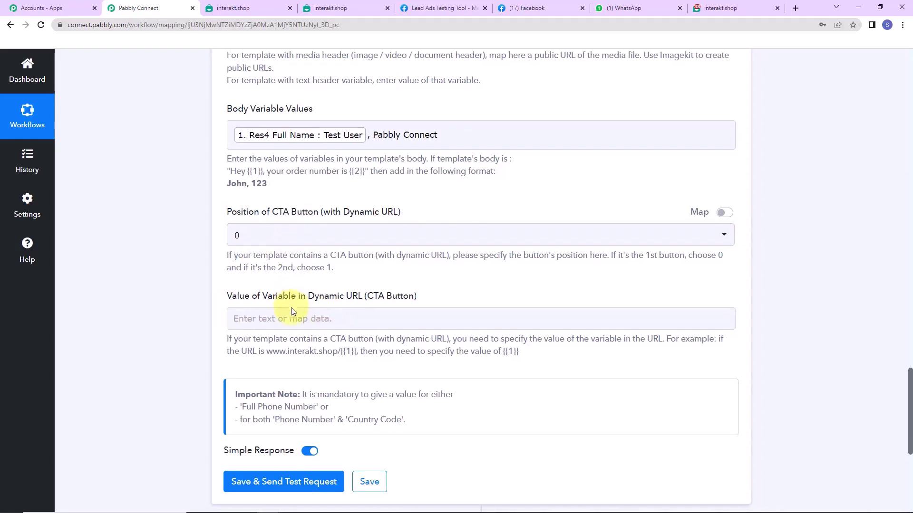
Save the Interakt step and send a test request, checking the queued-message response.
scroll(292, 313, down, 2)
click(299, 373)
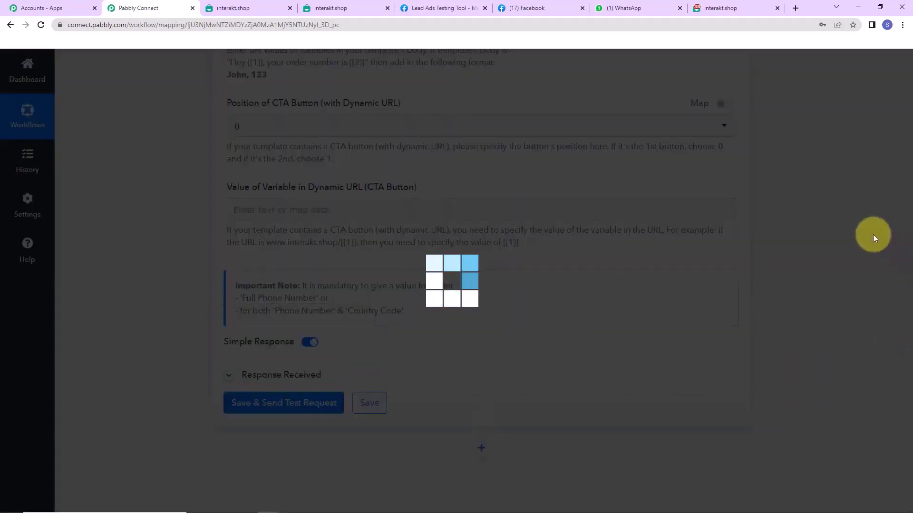
scroll(873, 236, down, 4)
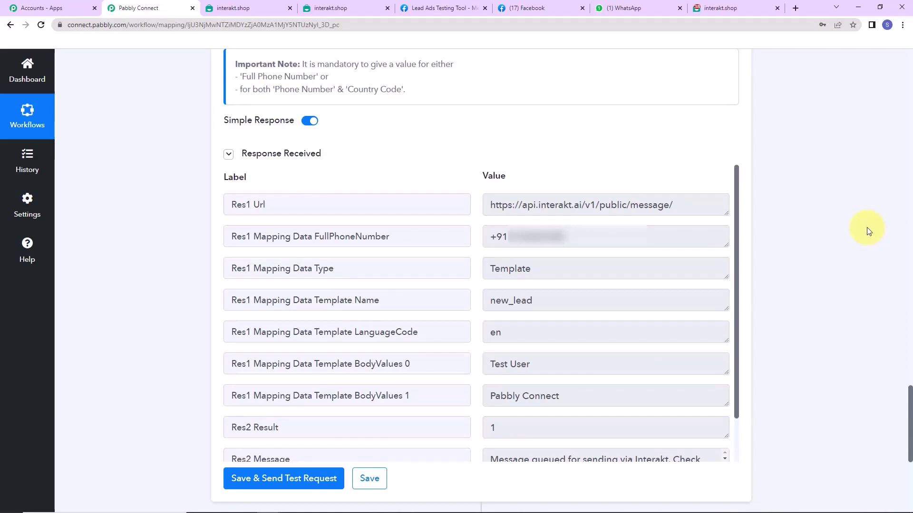
click(645, 10)
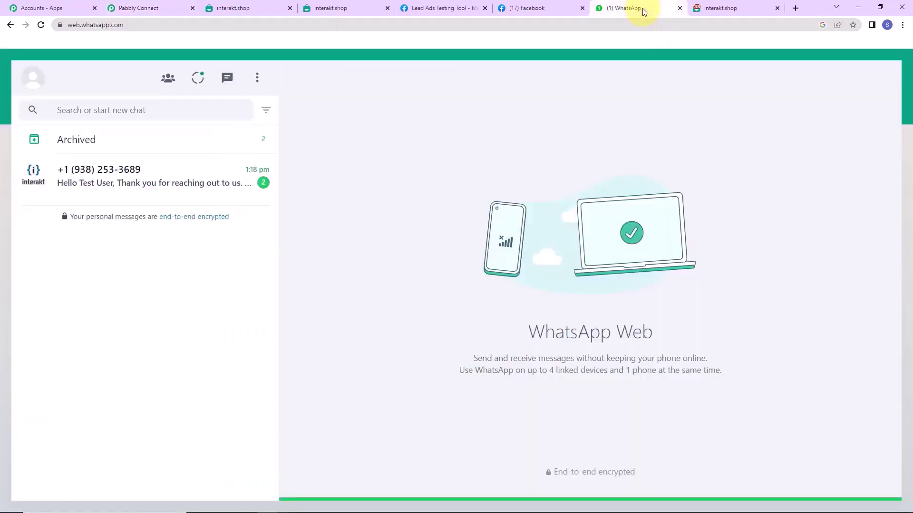
Confirm the 'Hello Test User' template message arrived in the interakt chat.
click(210, 197)
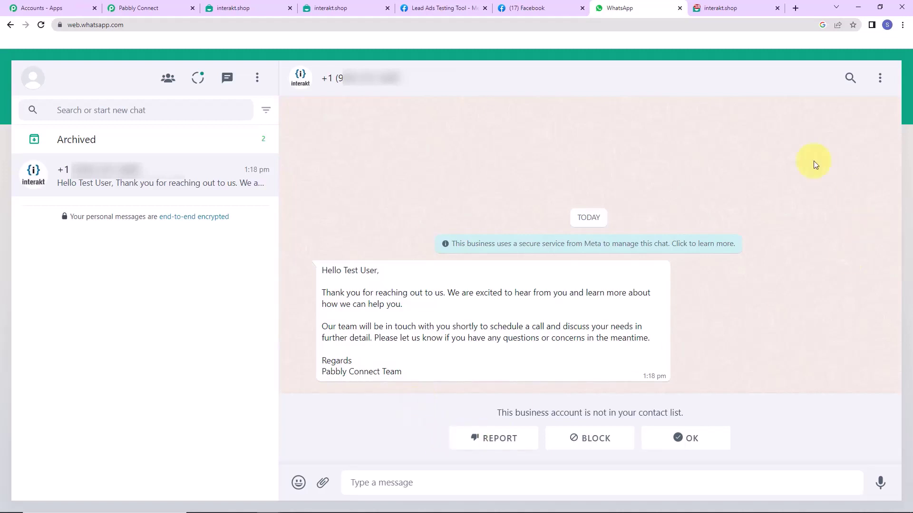
click(431, 7)
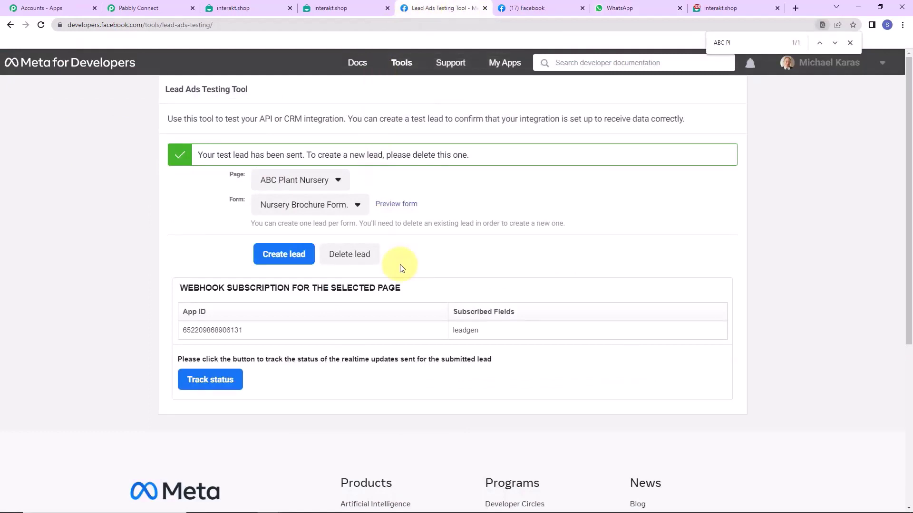
Fill the brochure form preview with a dummy user's e-mail, full name and phone number.
click(398, 205)
click(436, 371)
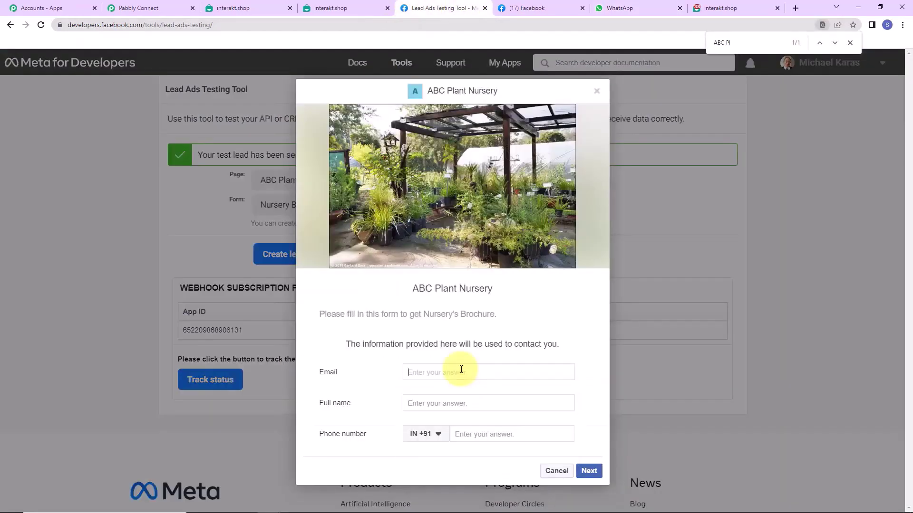
text(dum)
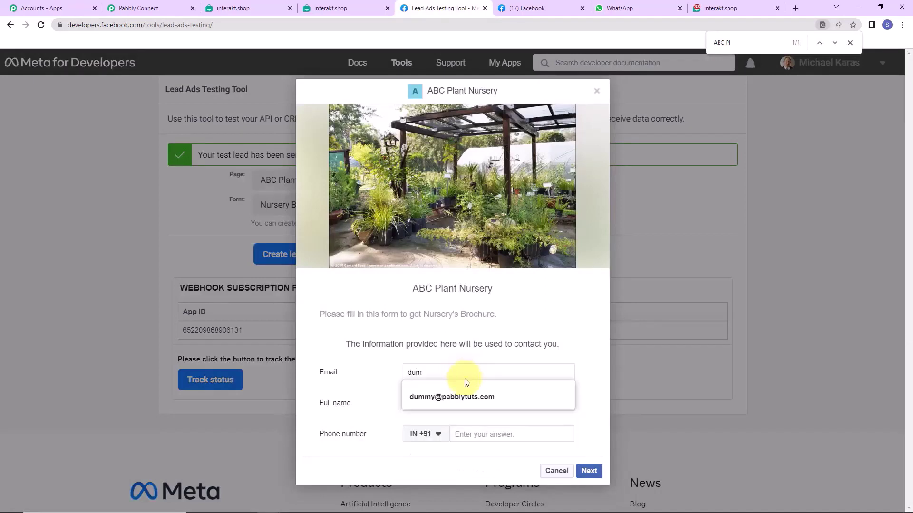
click(467, 402)
click(455, 404)
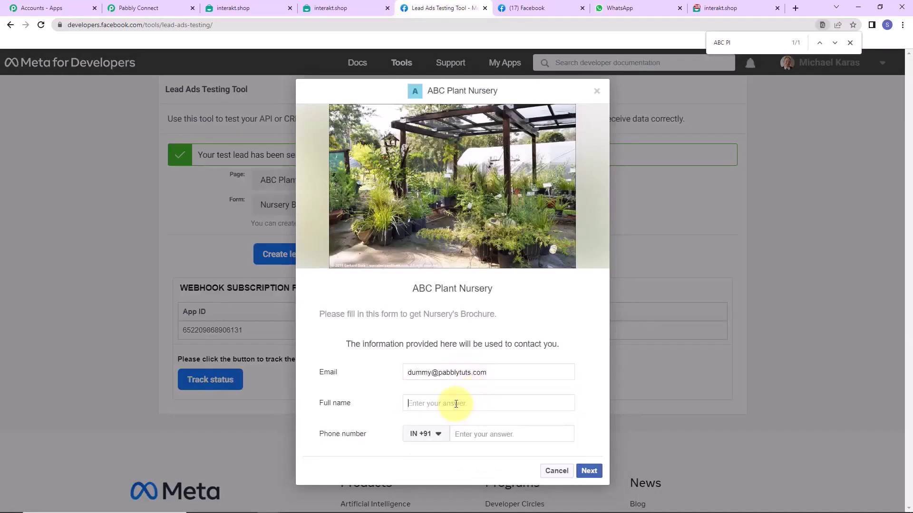
text(d)
click(446, 440)
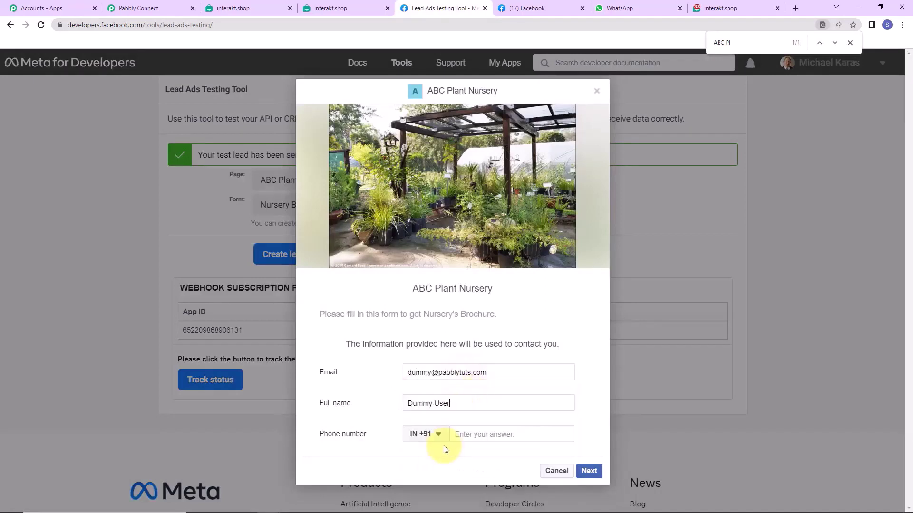
click(485, 435)
Submit the dummy test lead and close the form's thank-you dialog.
click(589, 471)
click(582, 363)
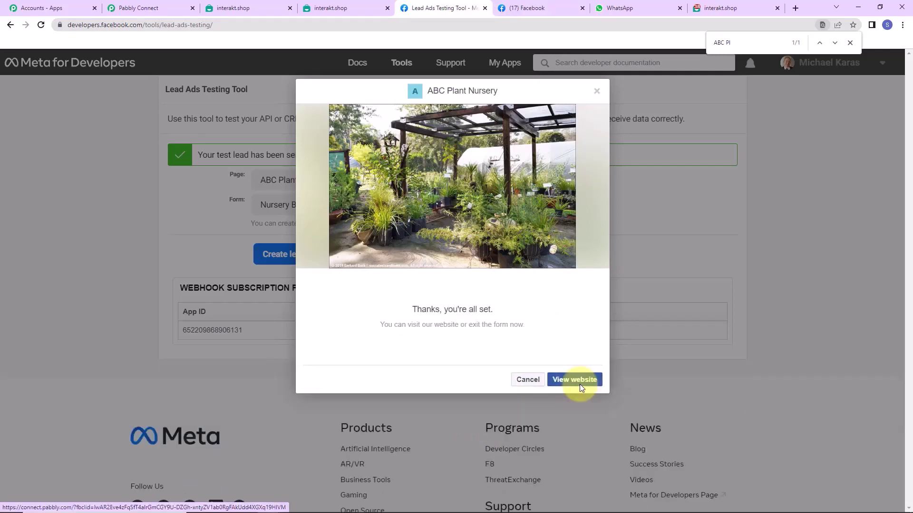
click(576, 380)
click(637, 8)
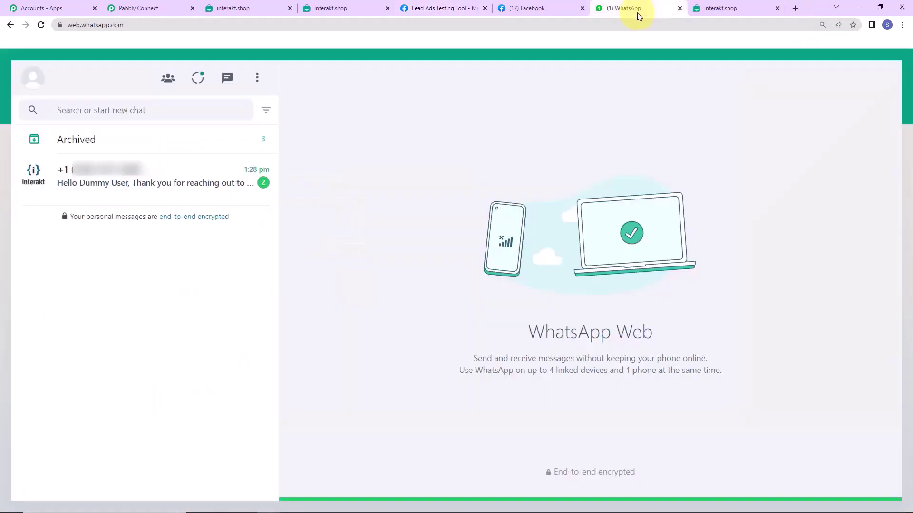
Read the new 'Hello Dummy User' messages, then collapse the Facebook Lead Ads trigger in Pabbly.
click(194, 183)
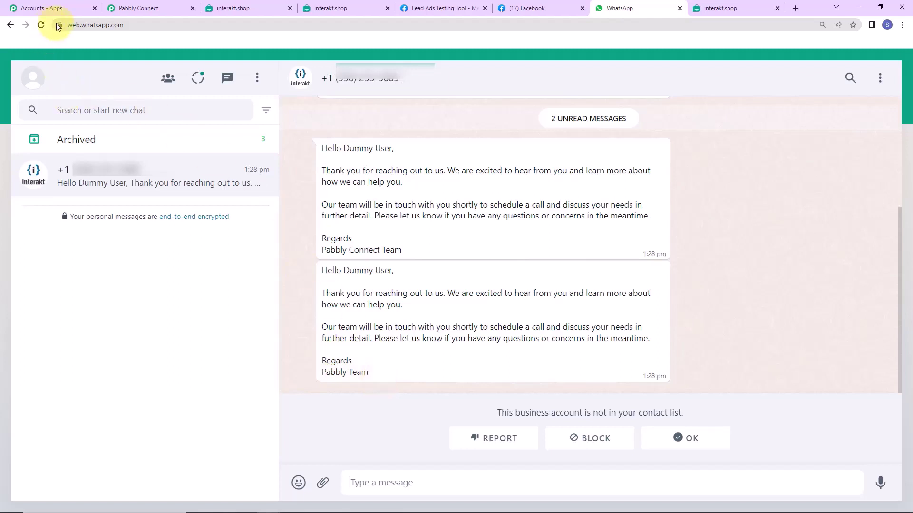
click(129, 8)
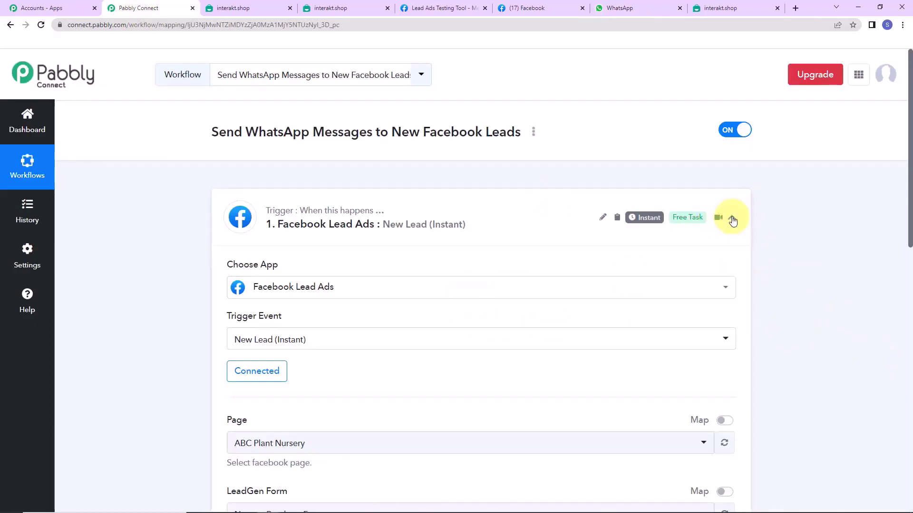
click(732, 220)
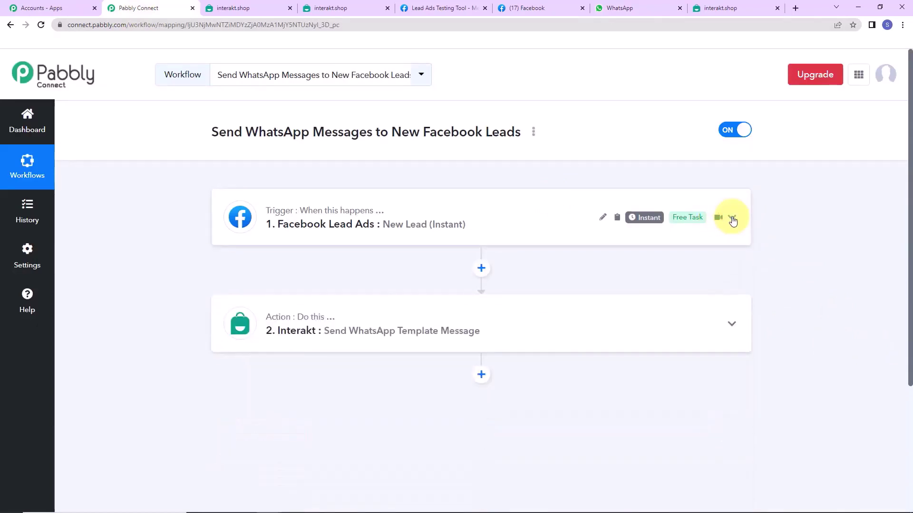